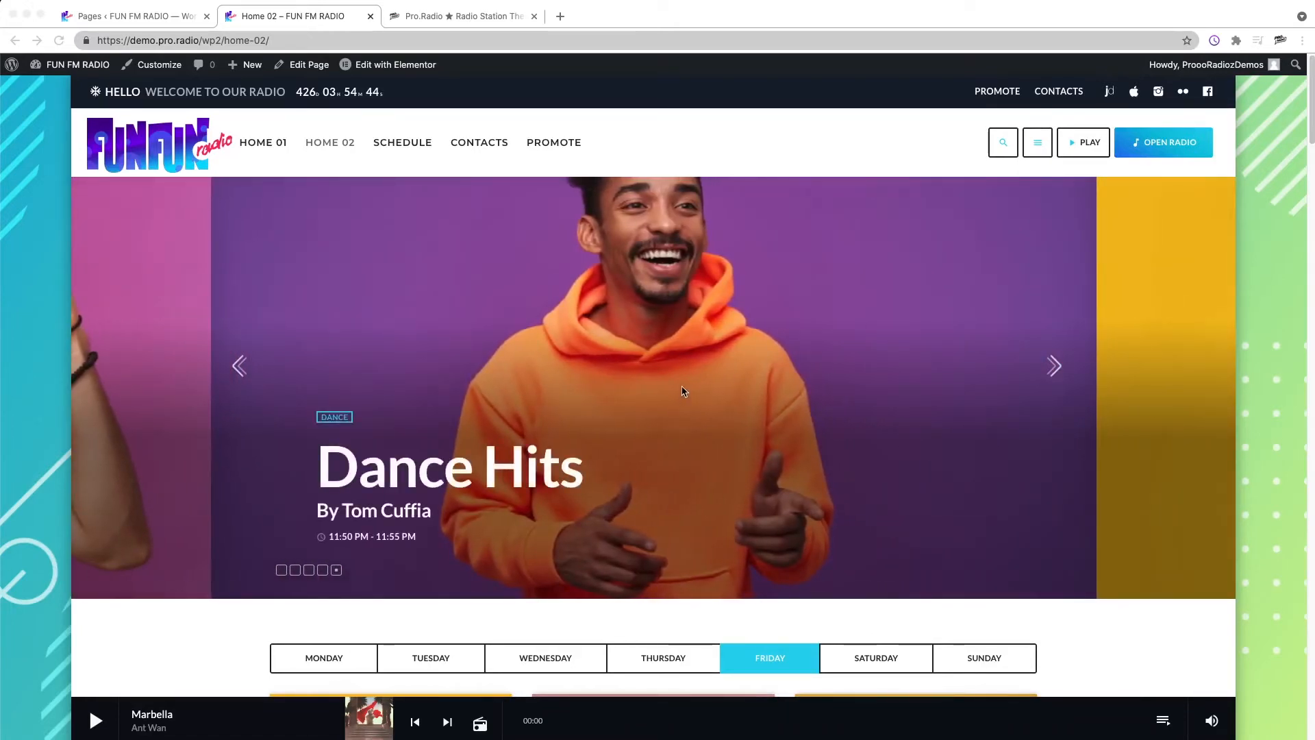
Step: Look over the Home 02 demo page, the theme's pricing page and the Pages list
scroll(685, 387, "down", 20)
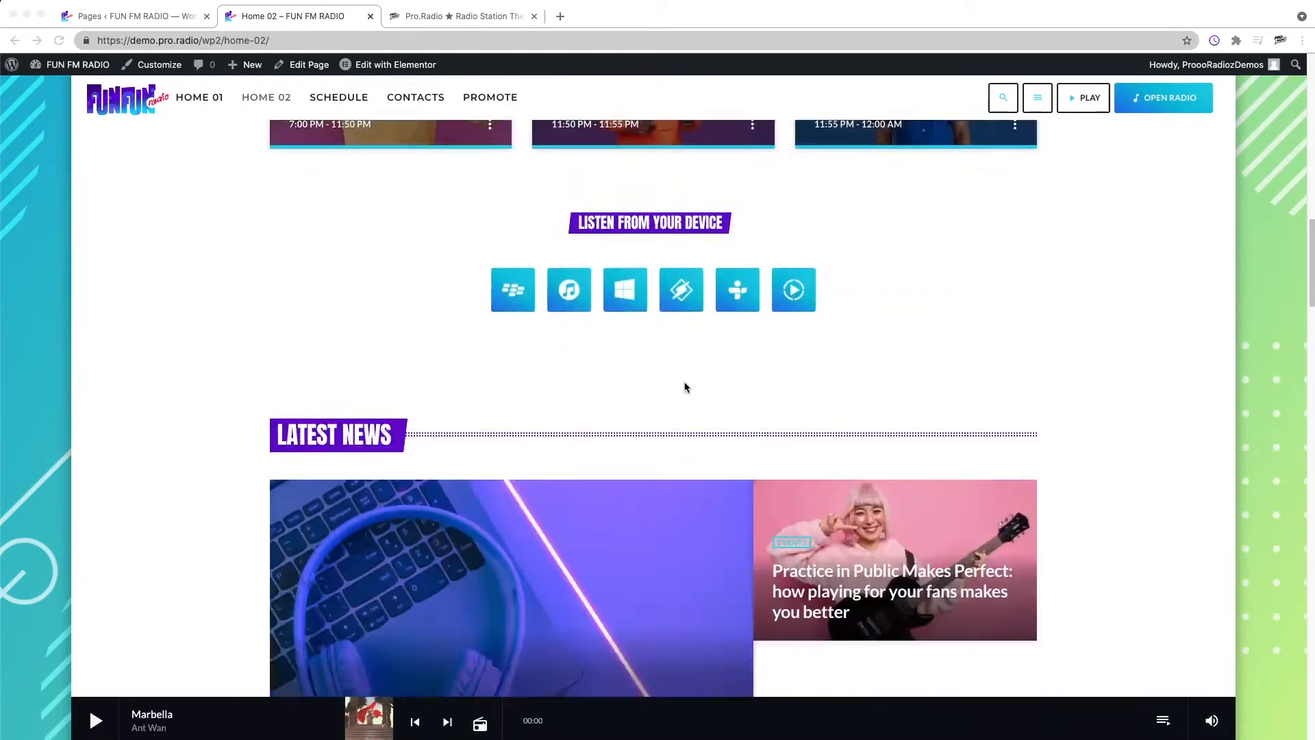
scroll(685, 386, "down", 20)
scroll(688, 386, "up", 20)
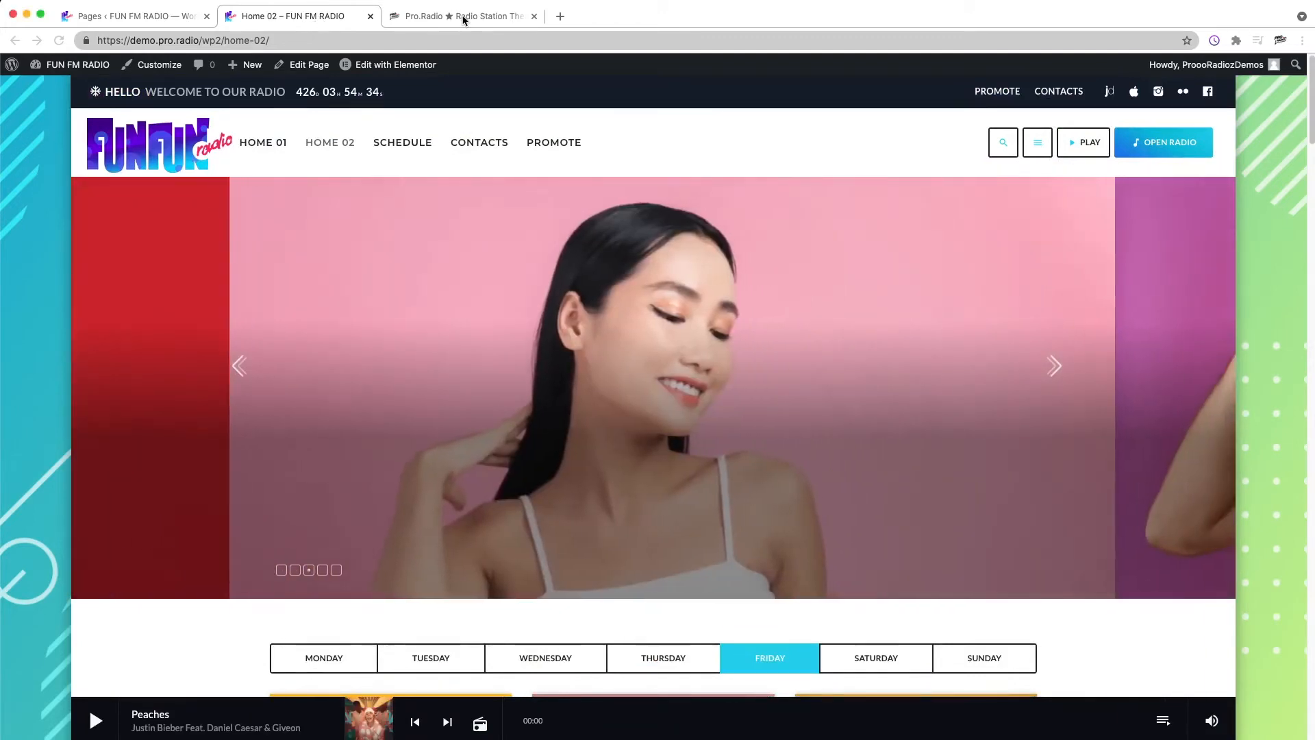
left_click(460, 18)
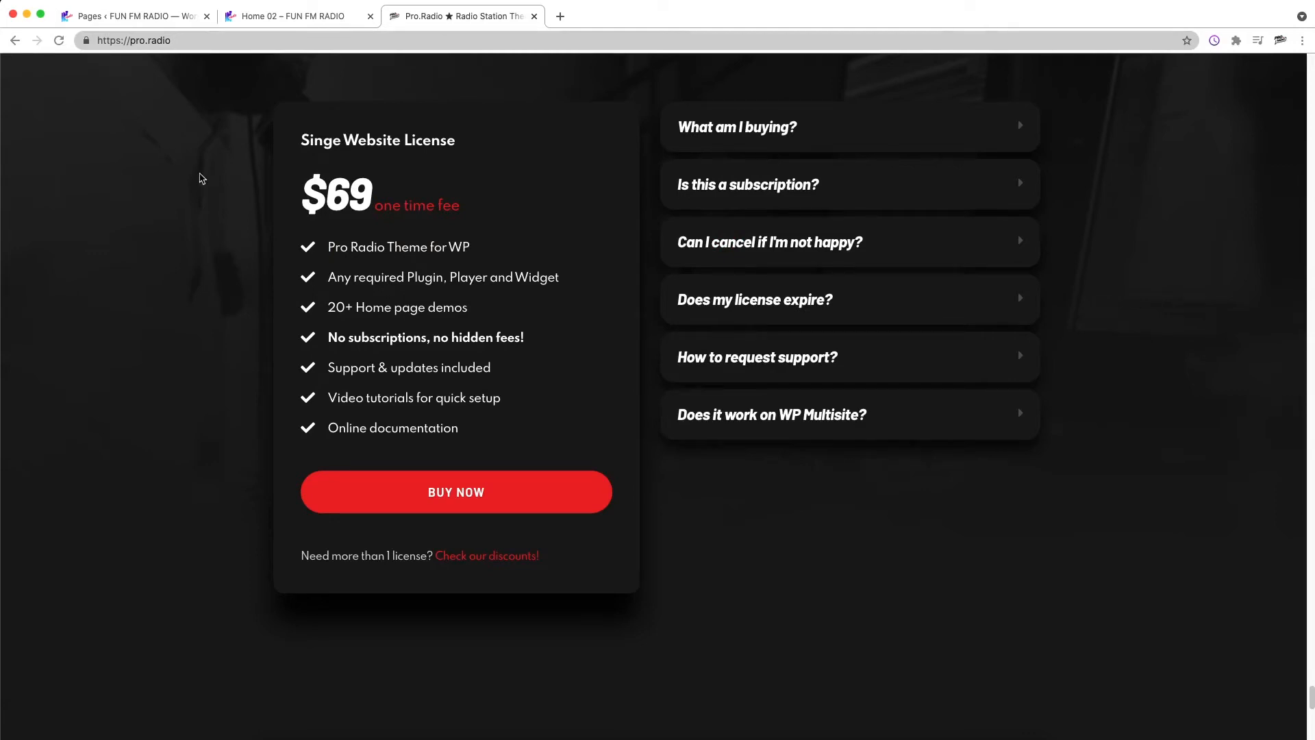
left_click(142, 16)
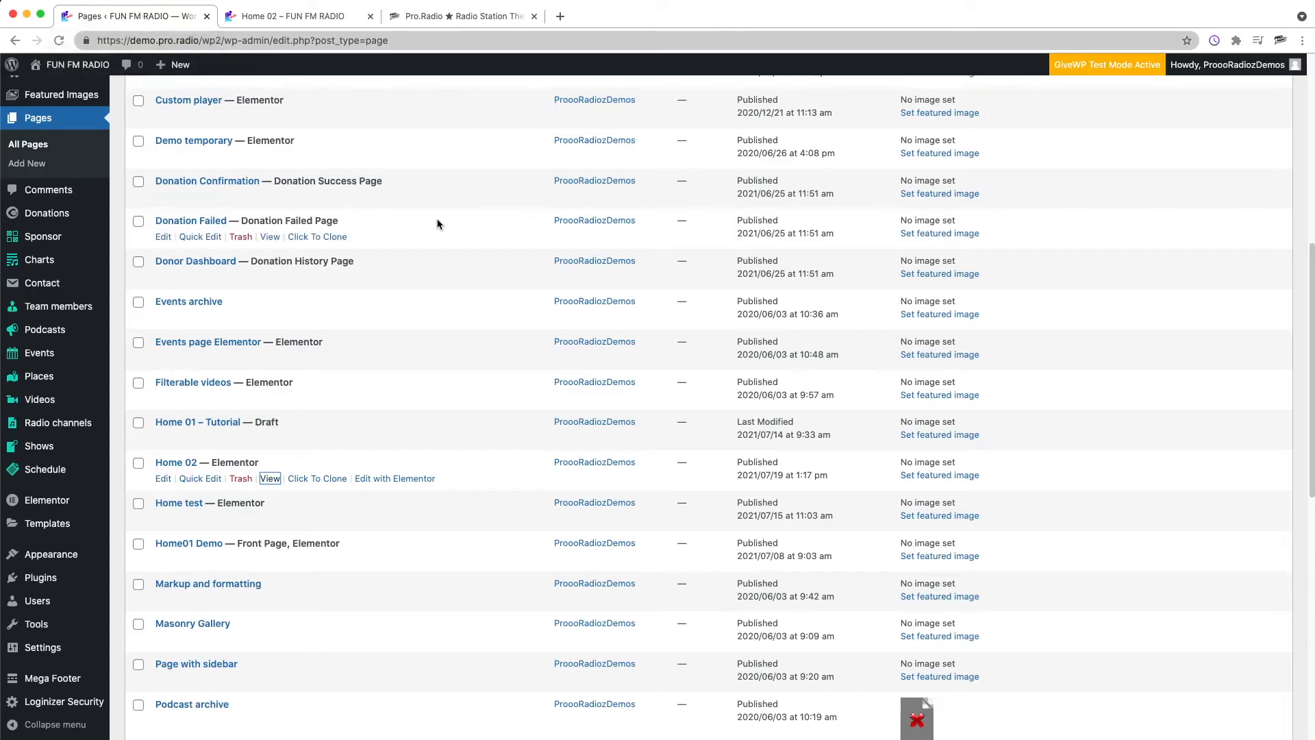
scroll(435, 215, "up", 10)
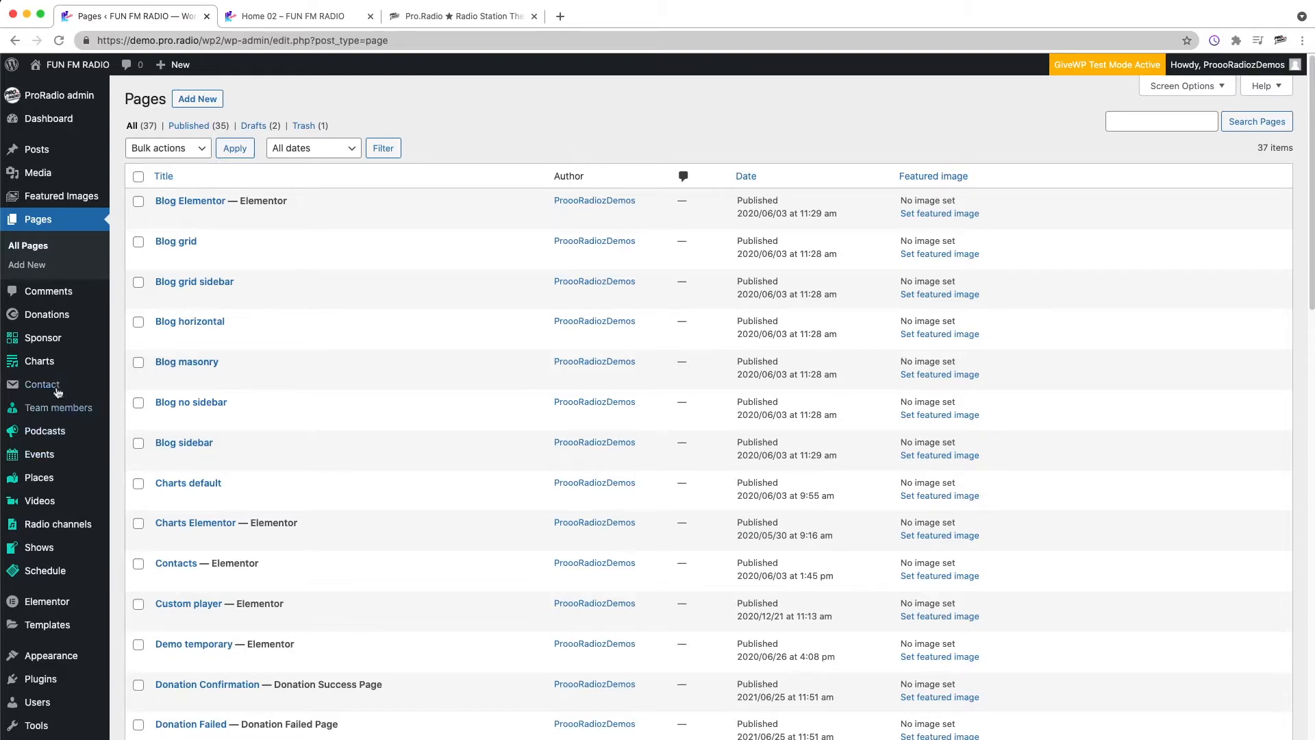
Step: Open the Events, Videos, Podcasts and Team members admin lists in new tabs and look through each
mouse_move(82, 379)
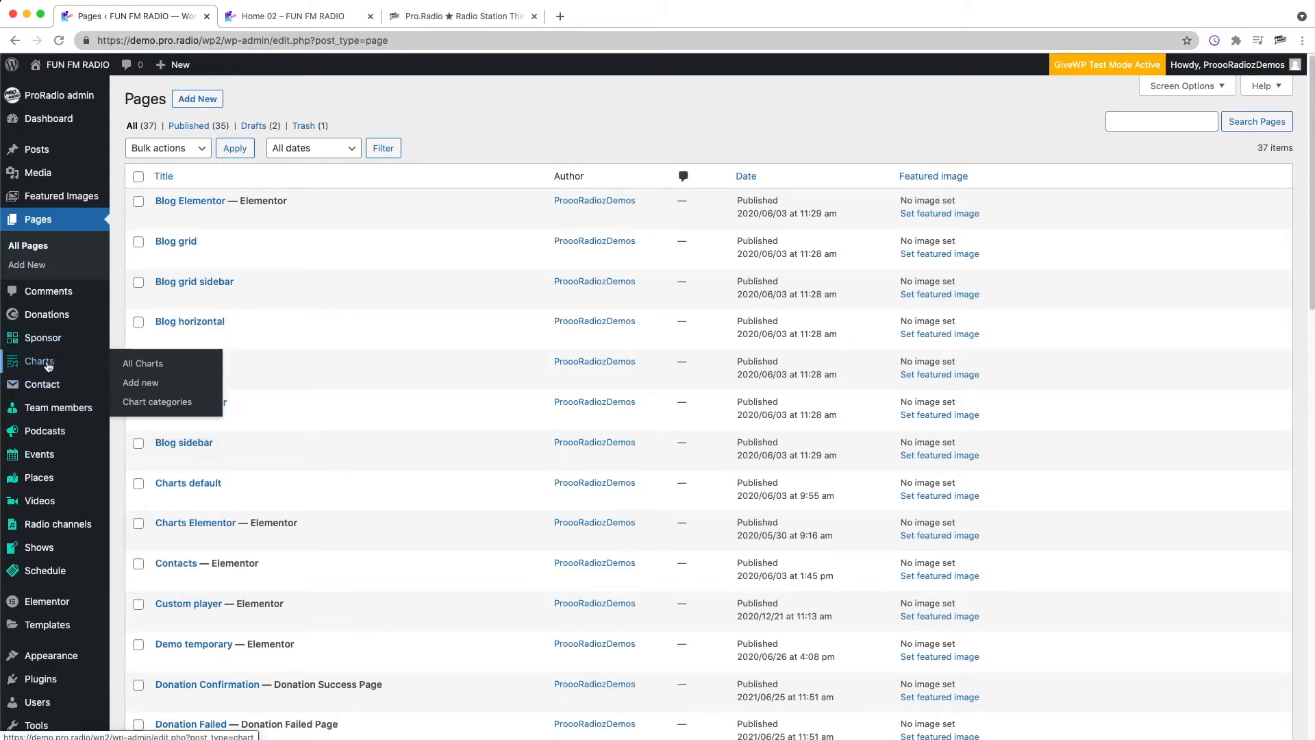
mouse_move(48, 458)
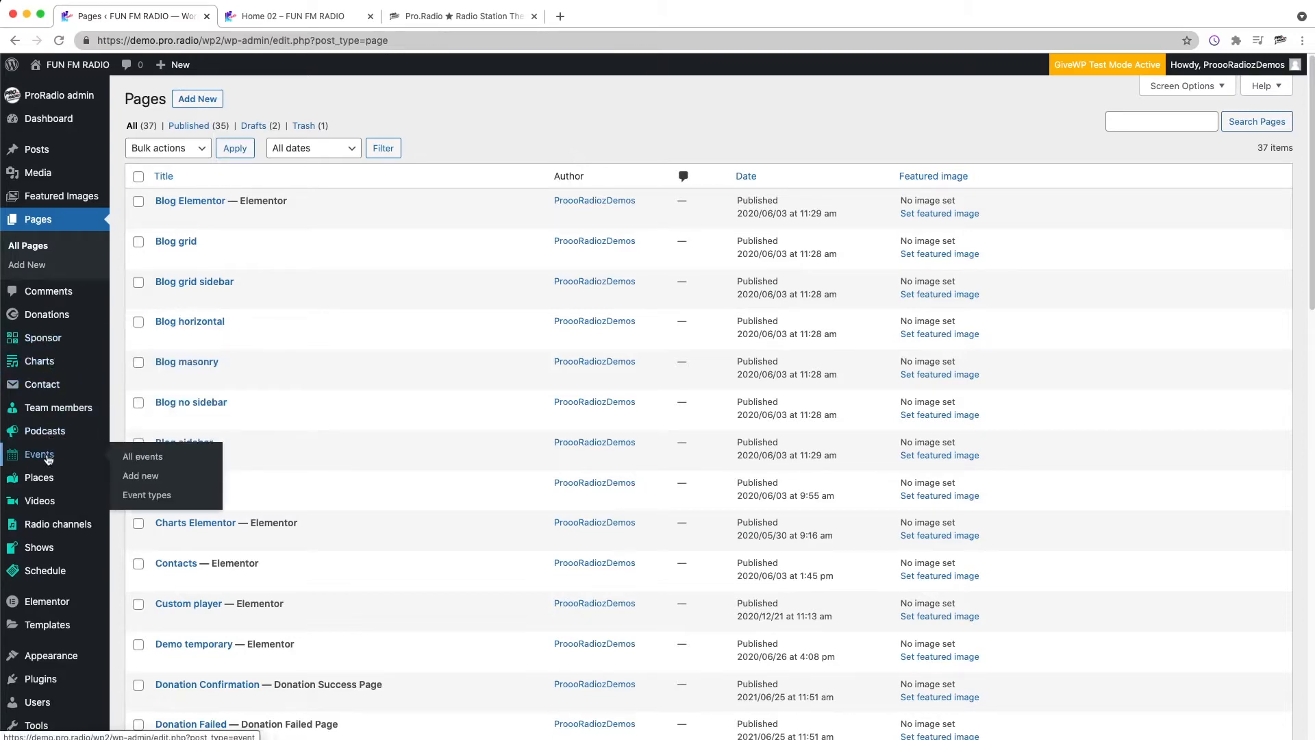
left_click(48, 461, "super")
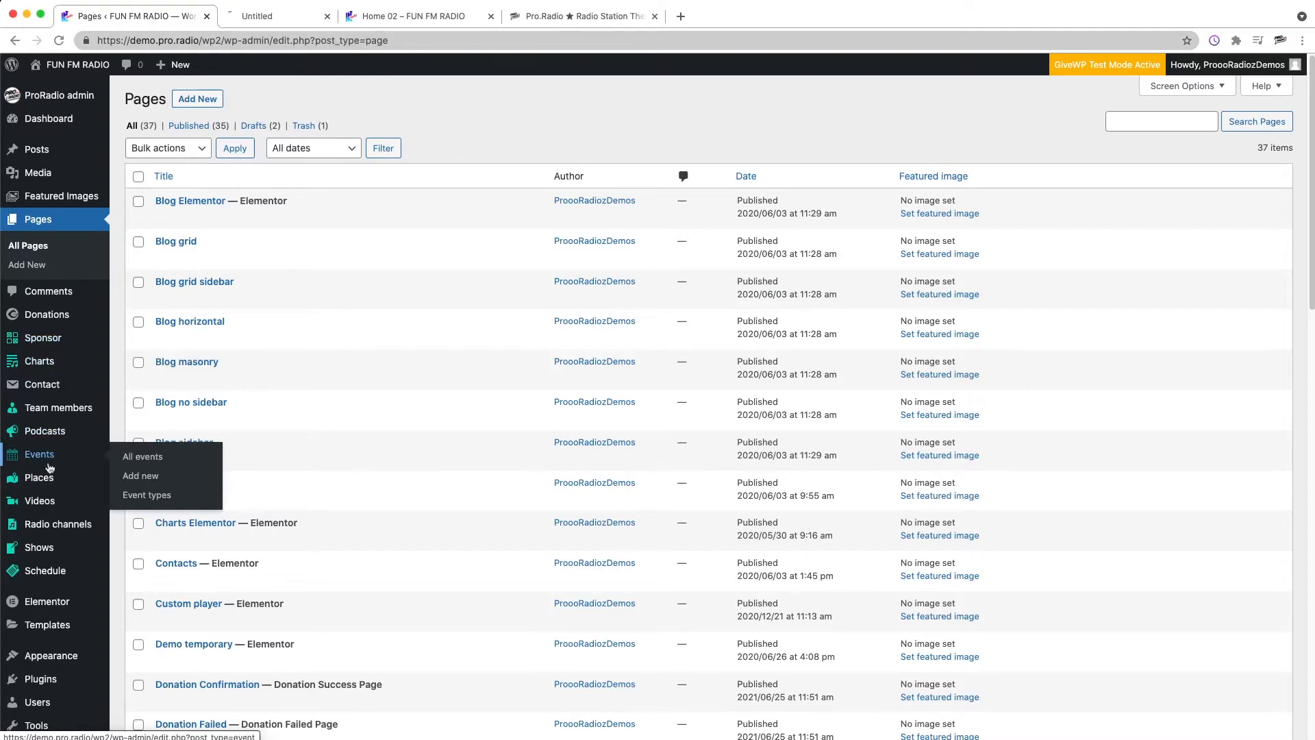
left_click(54, 503, "super")
left_click(43, 431, "super")
left_click(48, 410, "super")
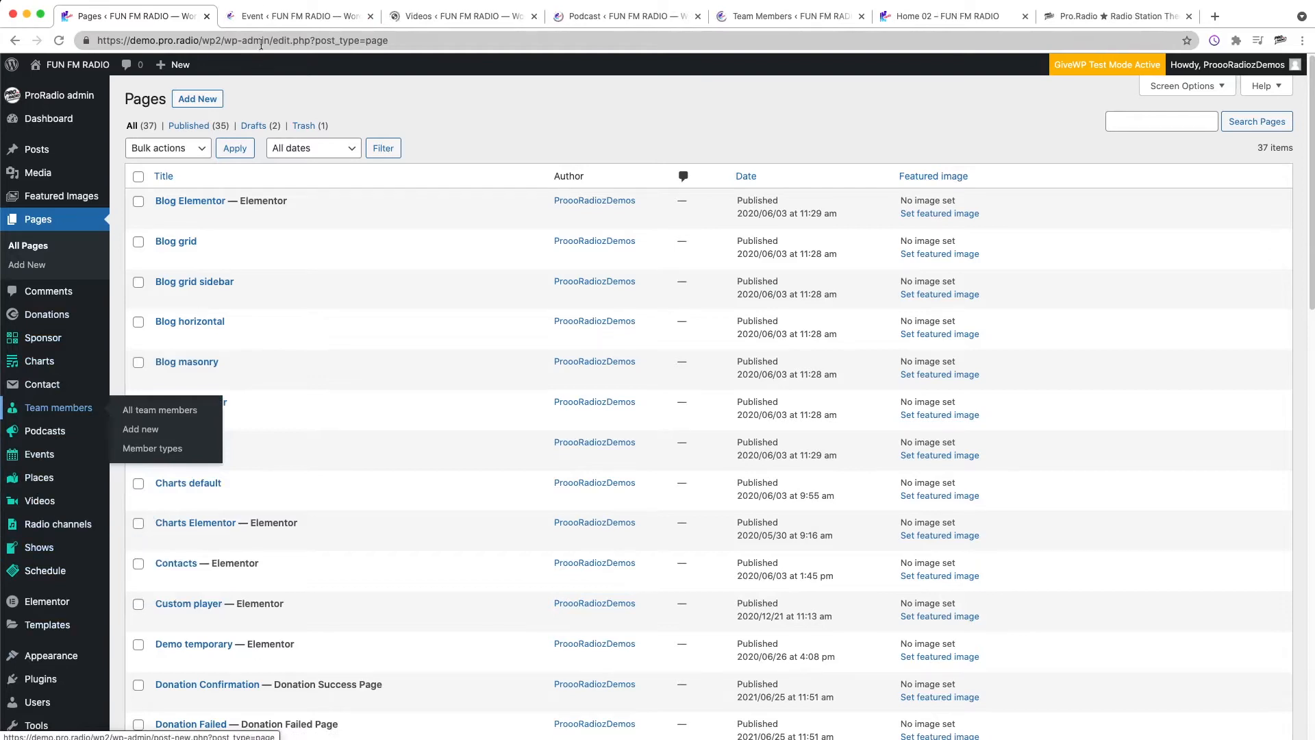
left_click(302, 16)
left_click(472, 18)
left_click(644, 17)
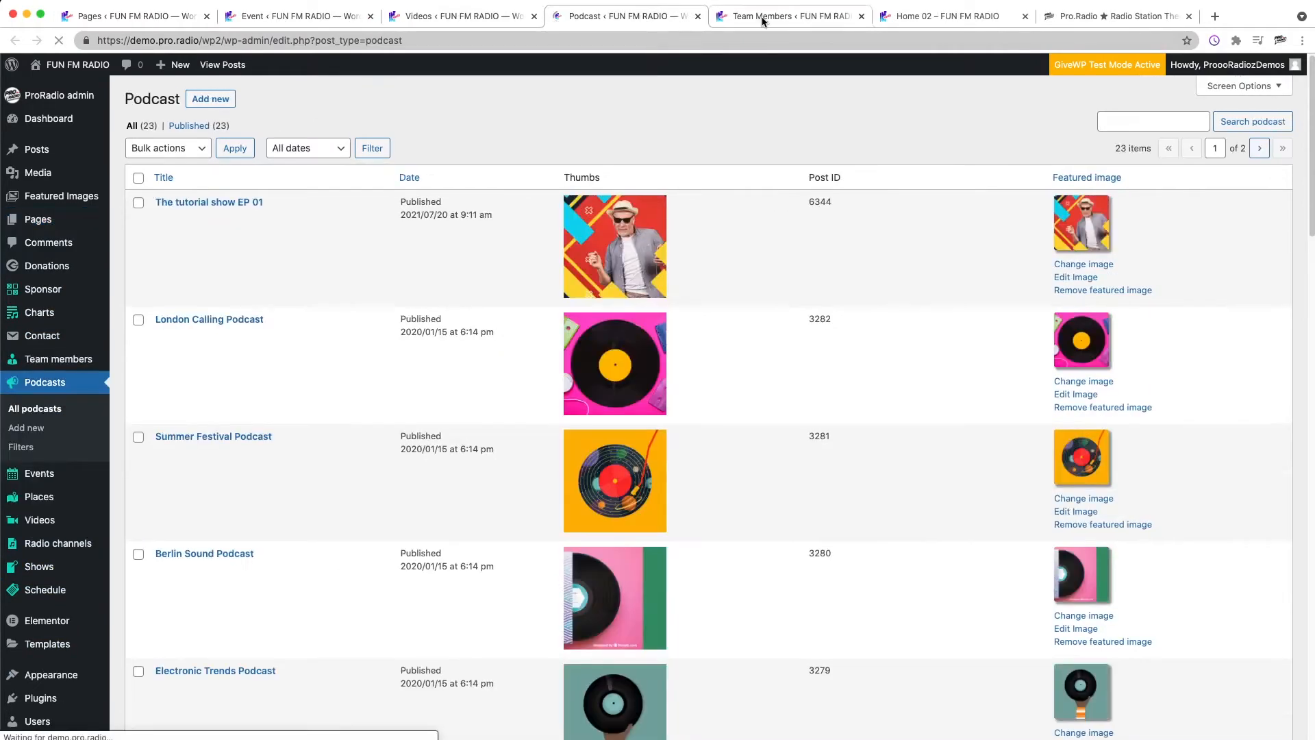
left_click(761, 18)
left_click(926, 18)
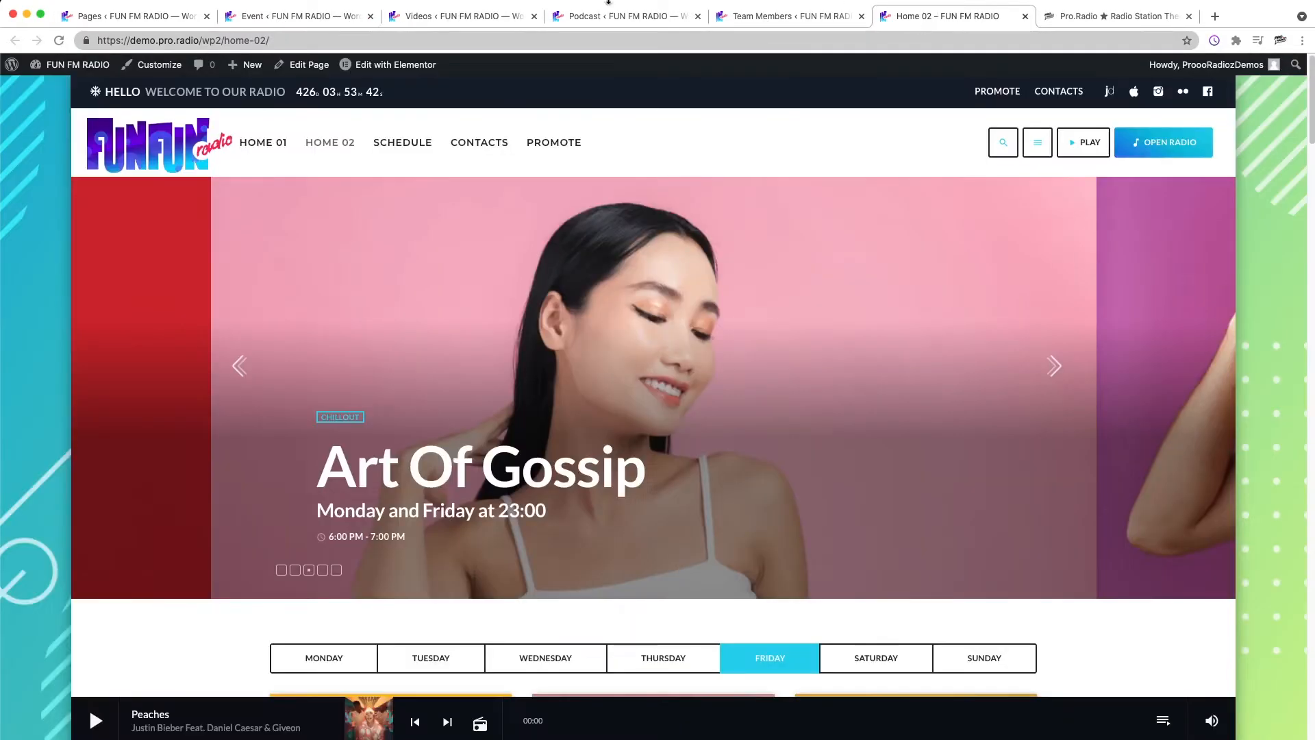
Step: Close the Event, Videos, Podcast, Team Members and Home 02 tabs
left_click(322, 19)
key("super+w")
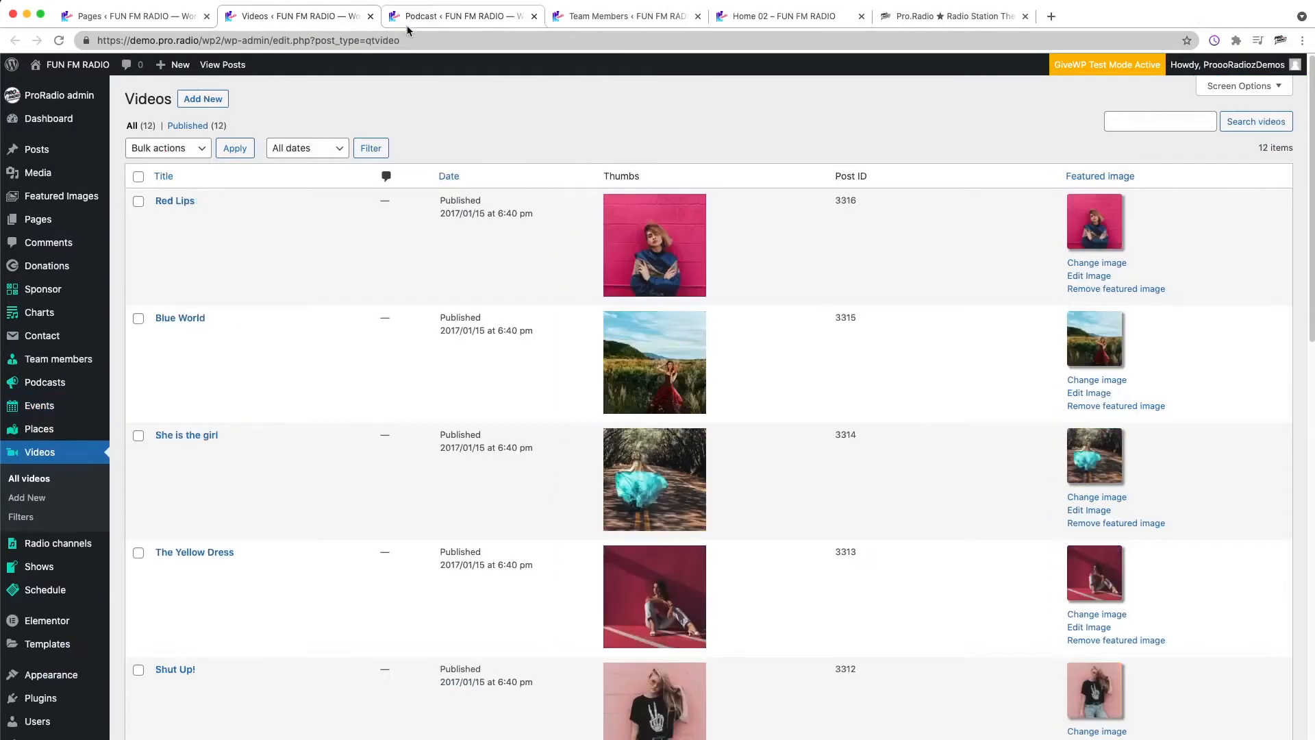
key("super+w")
key("super+w")
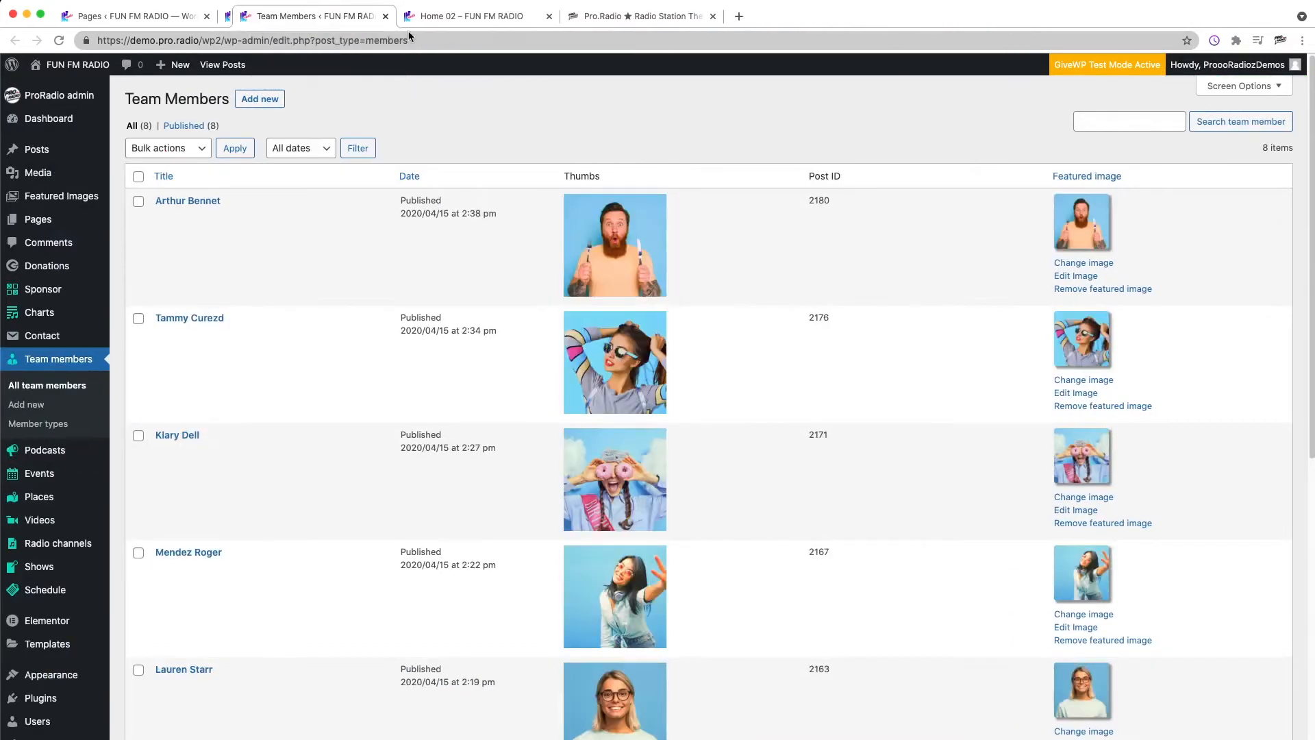
key("super+w")
key("super+w")
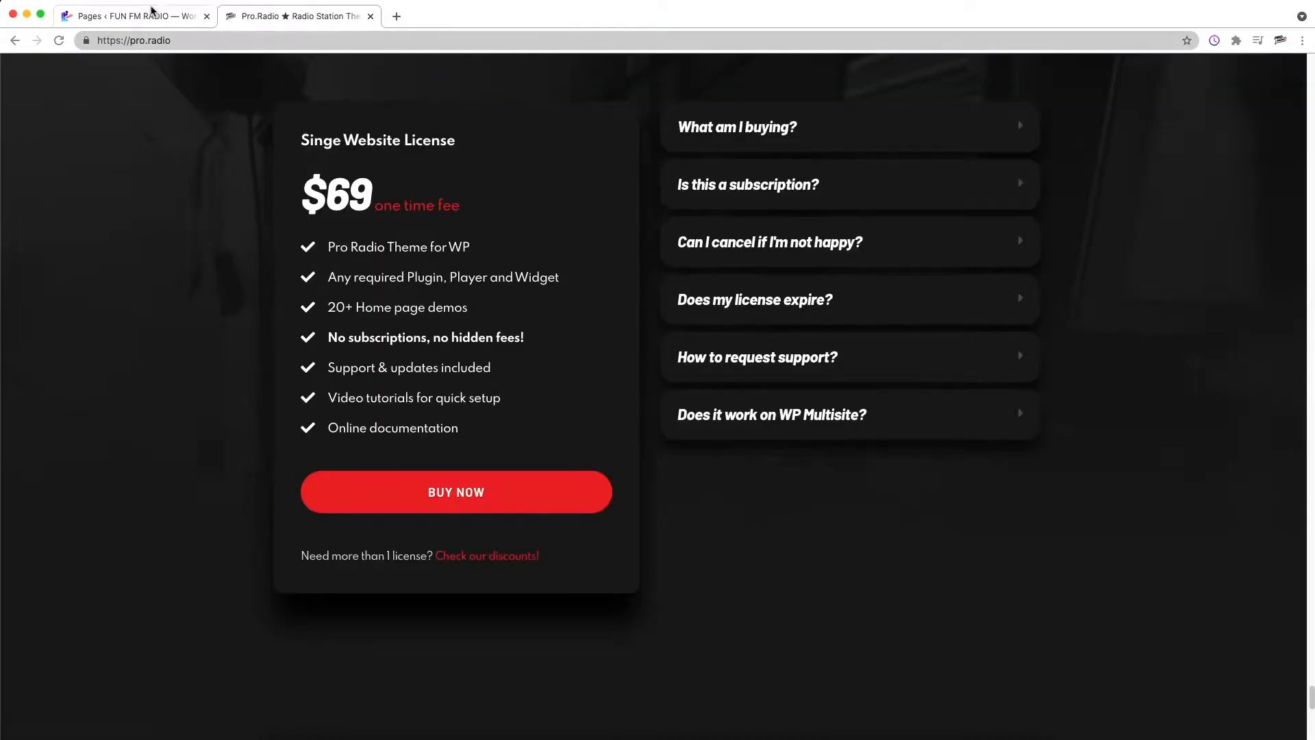
Step: Add a new page titled Home 03
left_click(137, 16)
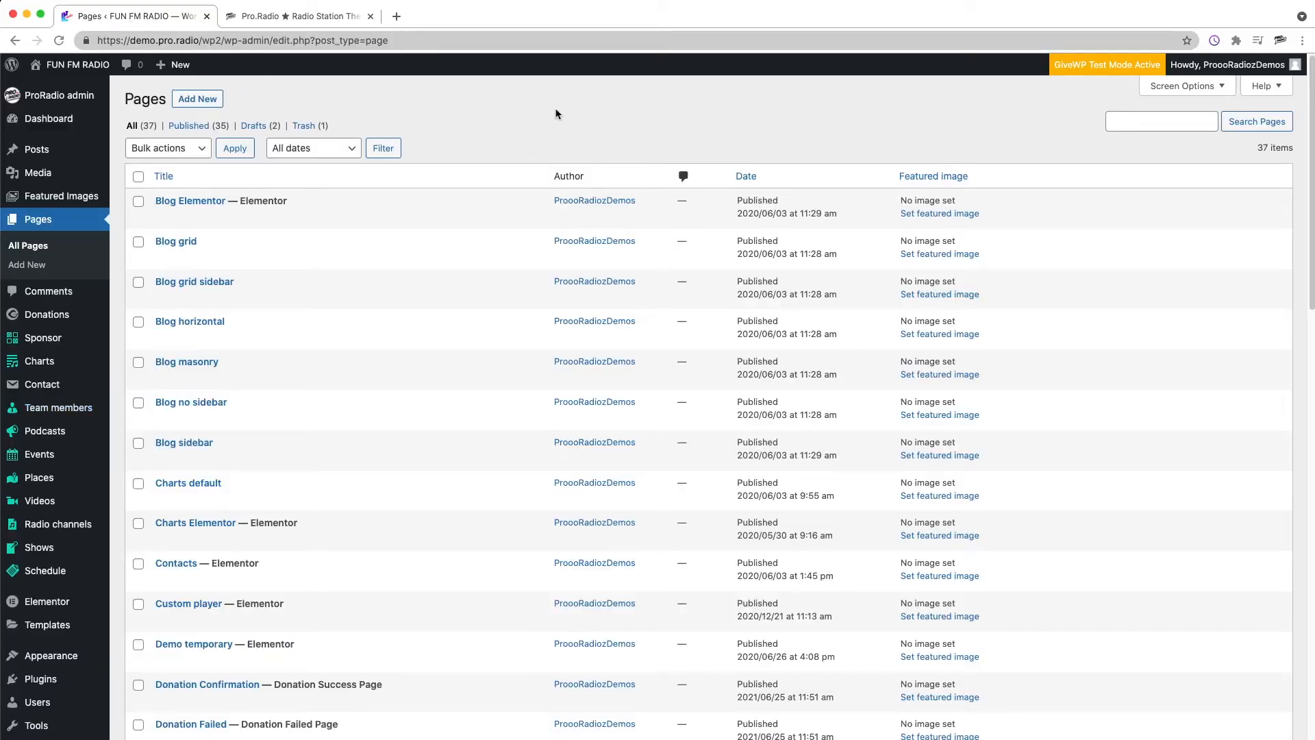
left_click(33, 265)
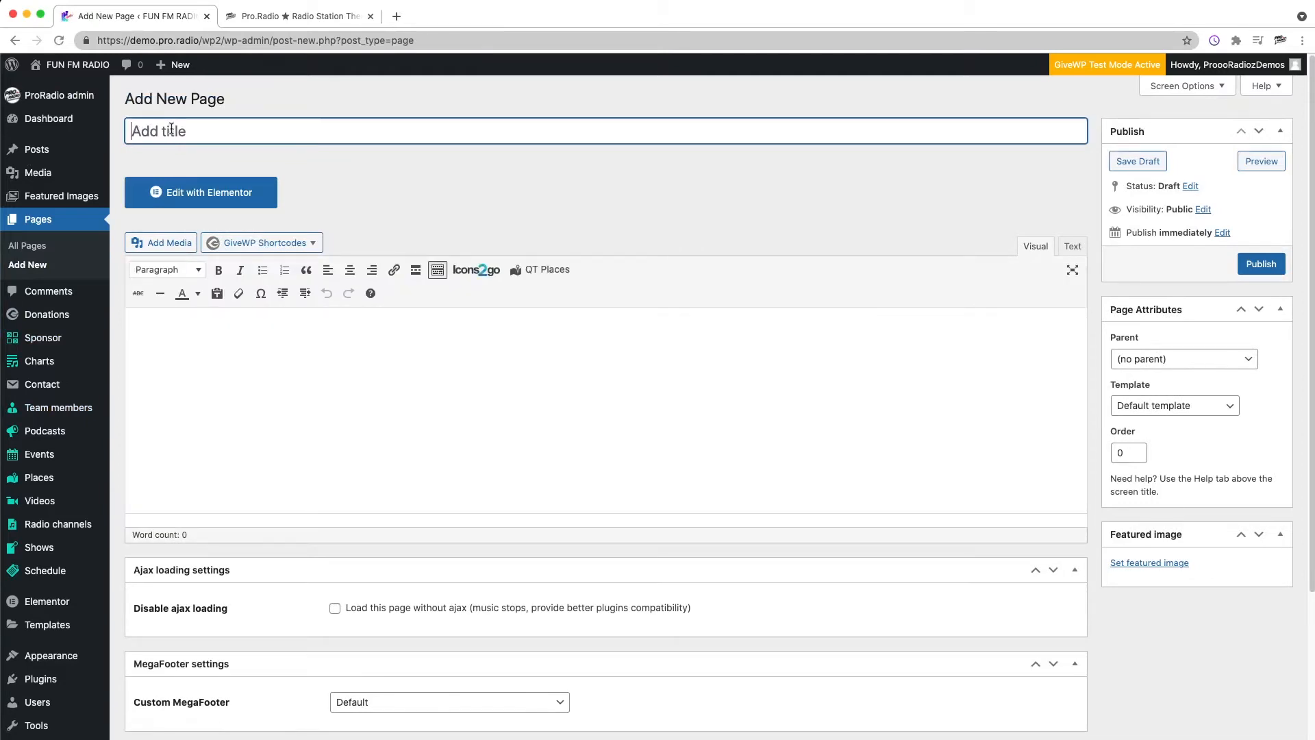
type("Home 03")
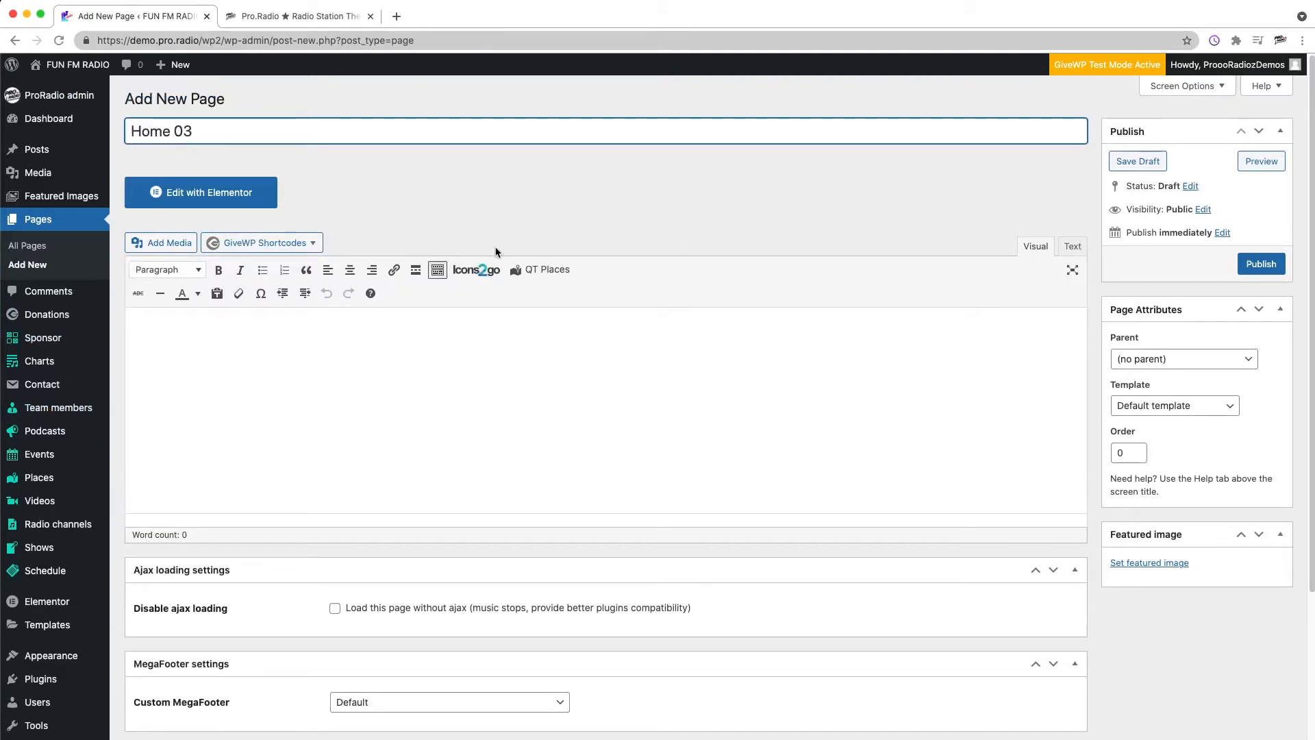
Step: Set the page template to Page Visual Composer and publish the page
left_click(1137, 406)
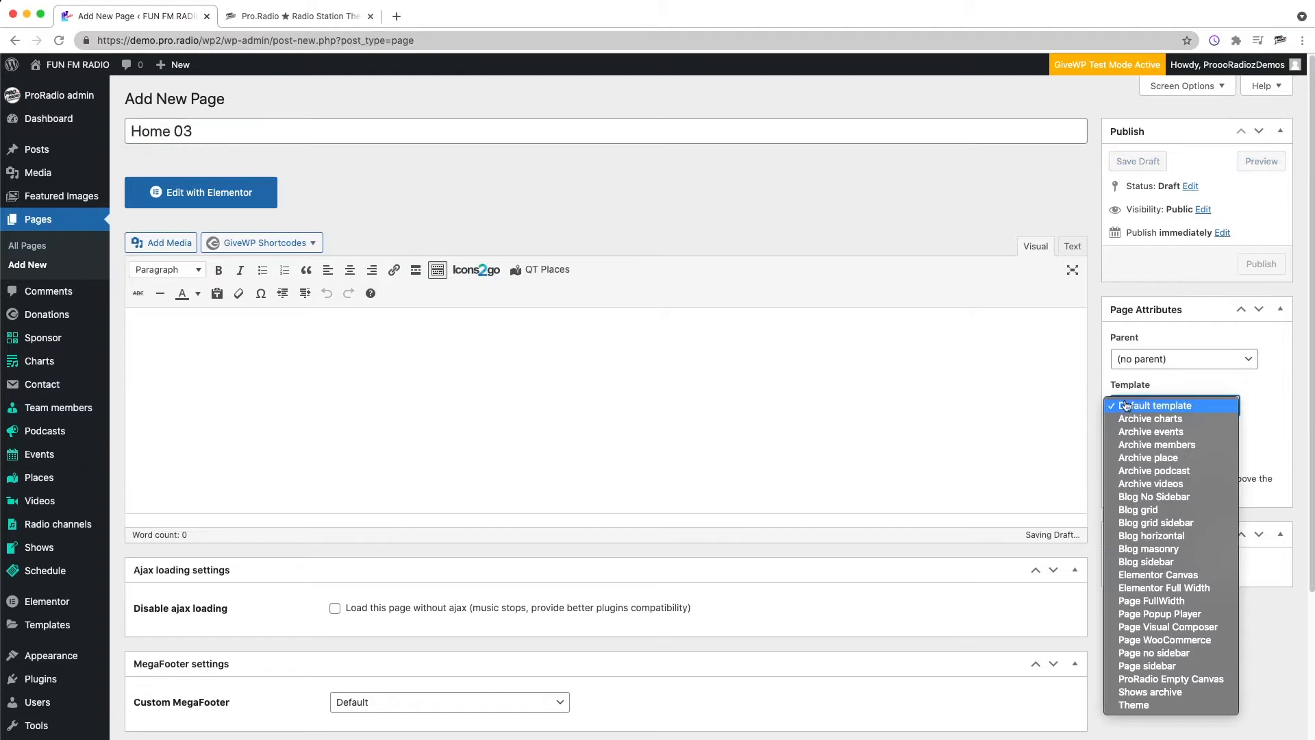
left_click(1168, 626)
left_click(1260, 265)
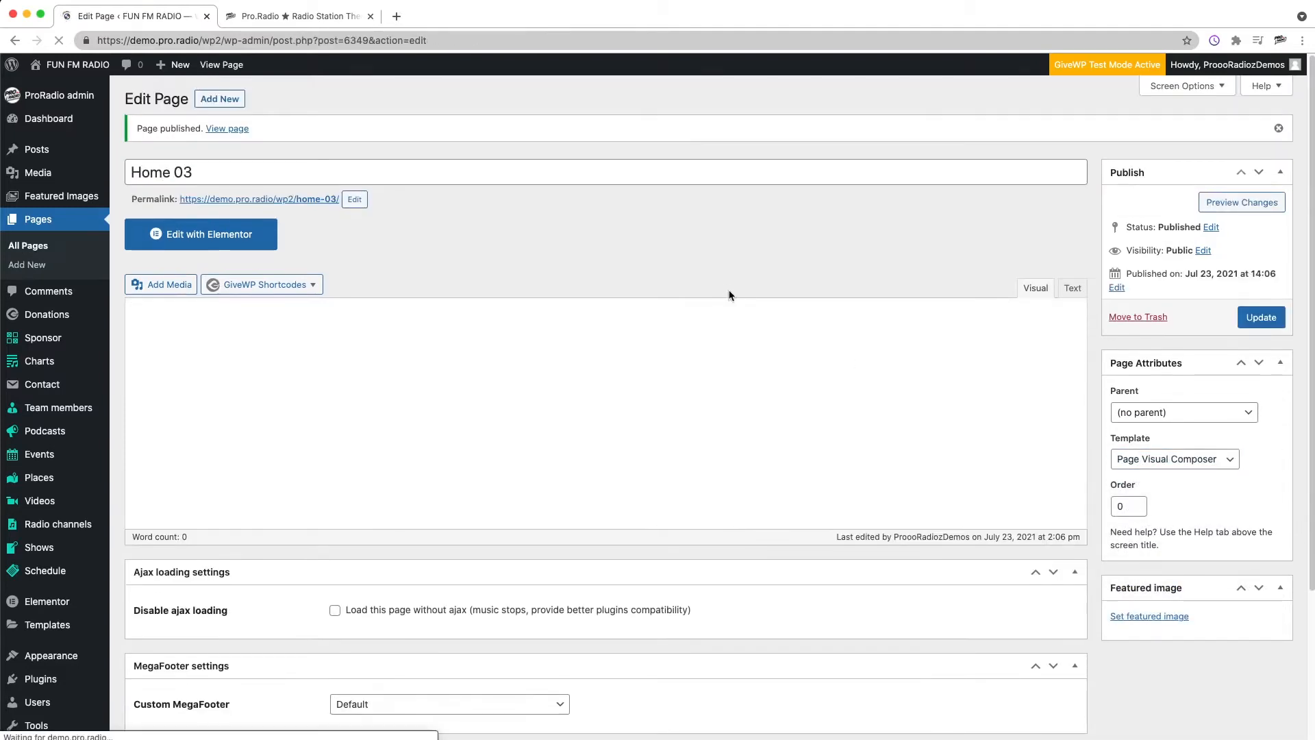
Step: Open the page in Elementor and browse through the widget categories in the elements panel
left_click(226, 233)
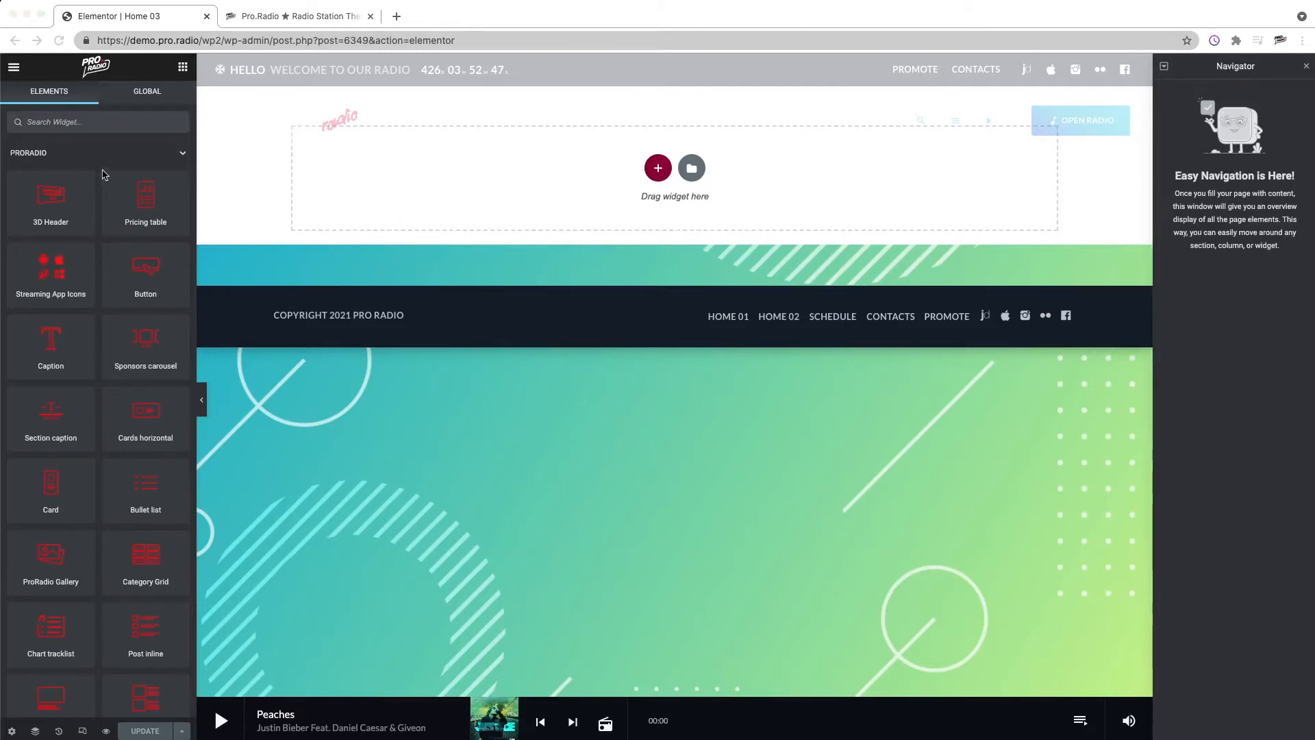
scroll(96, 393, "down", 5)
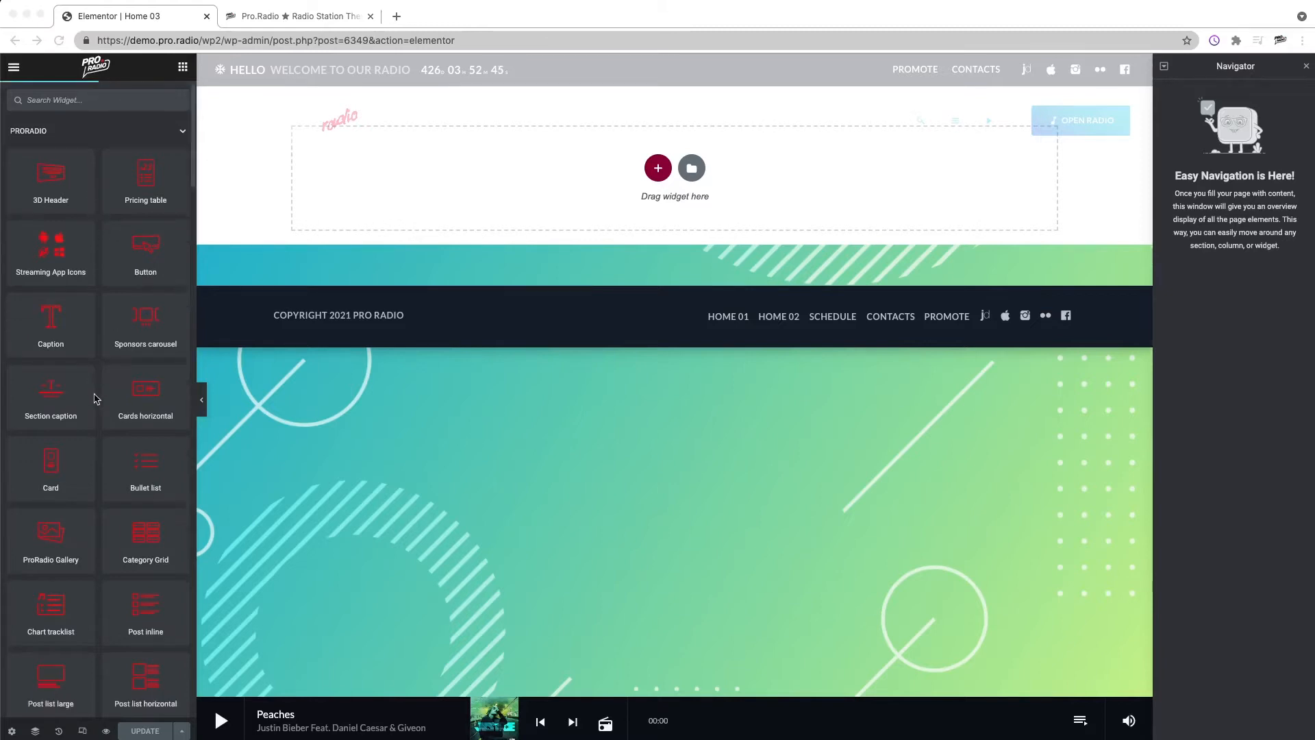
scroll(117, 394, "down", 8)
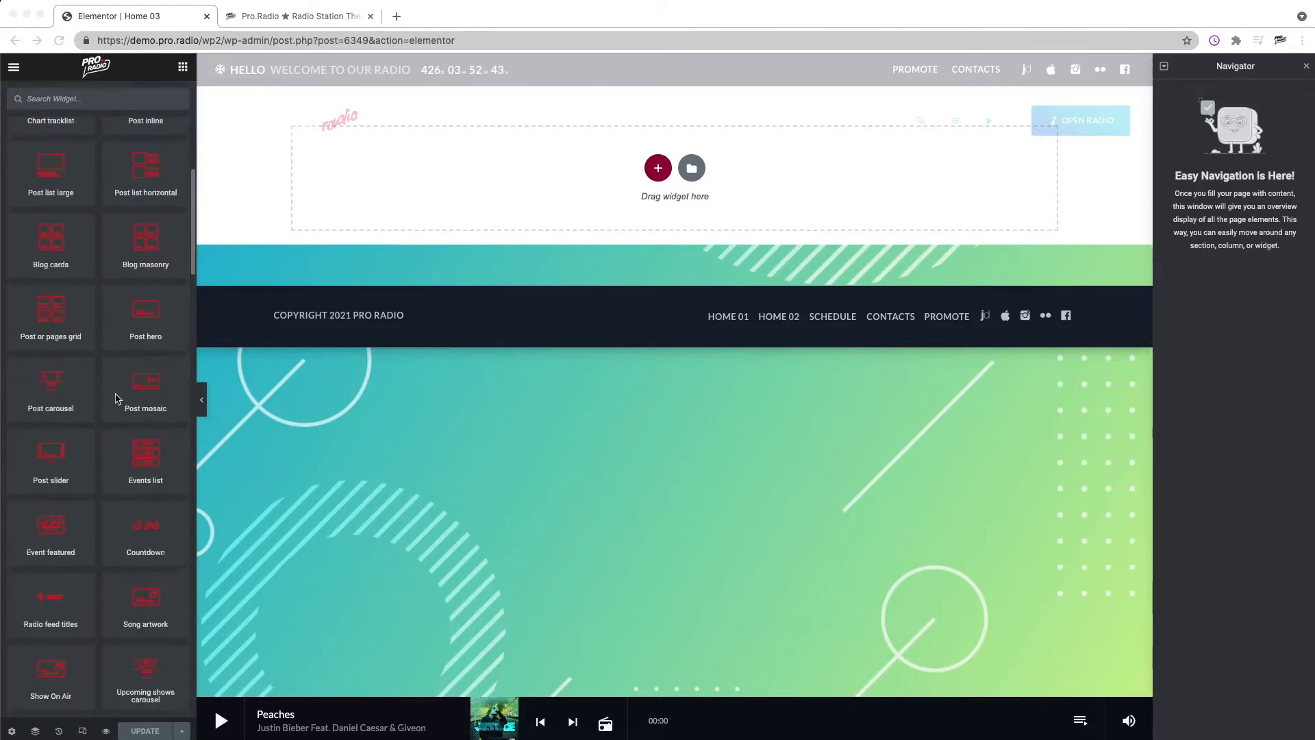
scroll(78, 446, "down", 3)
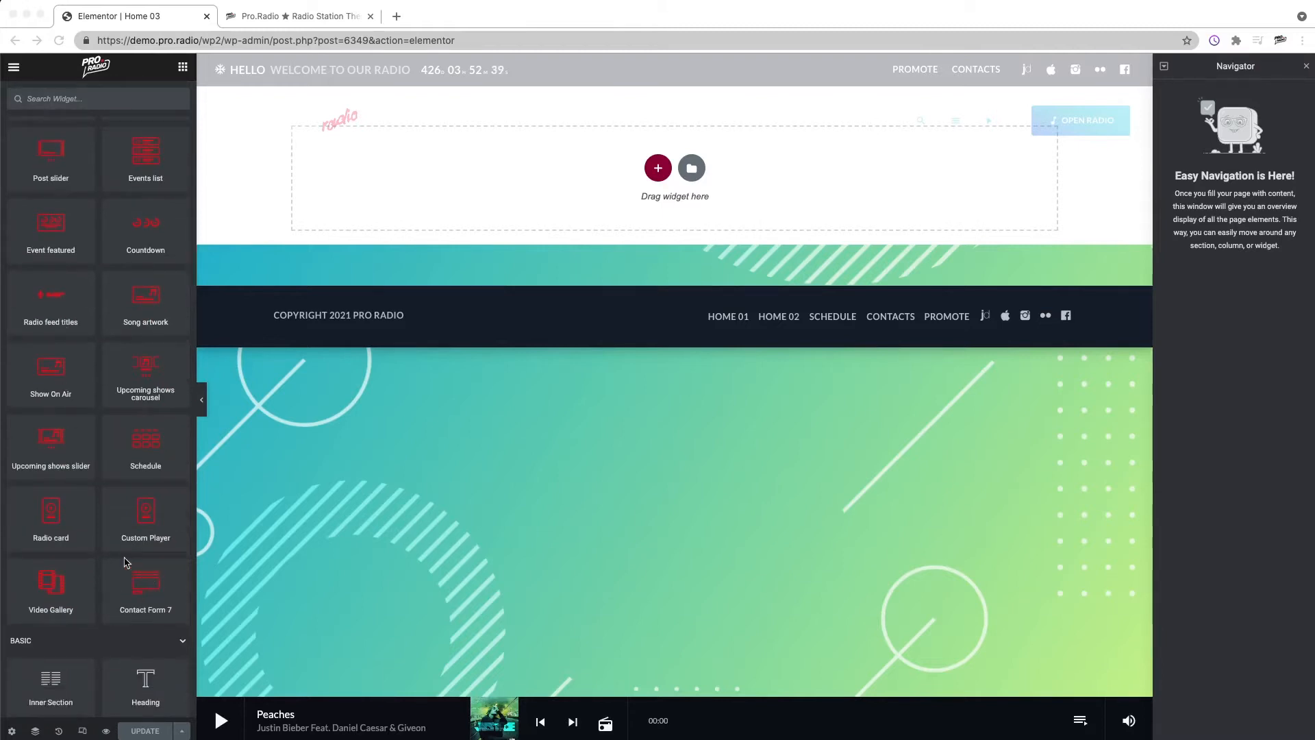
scroll(122, 562, "up", 1)
scroll(122, 538, "up", 11)
scroll(115, 517, "down", 12)
scroll(116, 478, "down", 10)
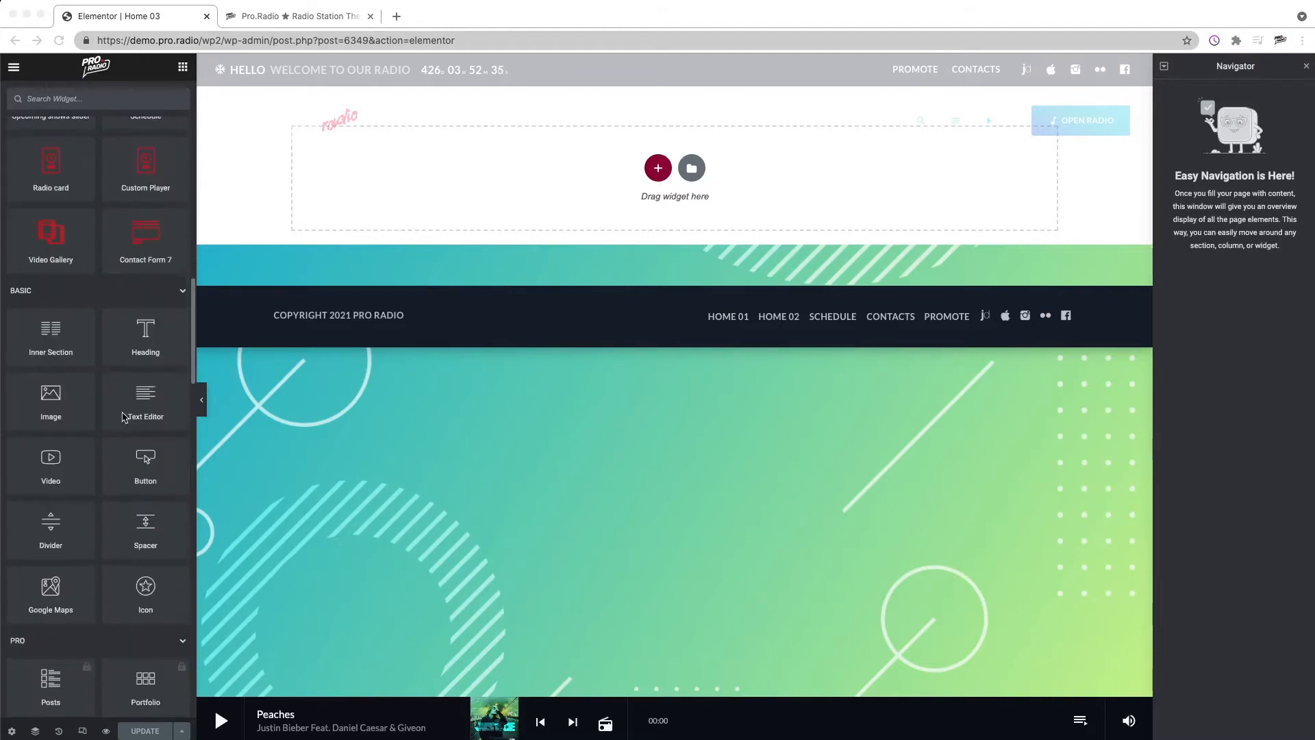
scroll(98, 508, "down", 1)
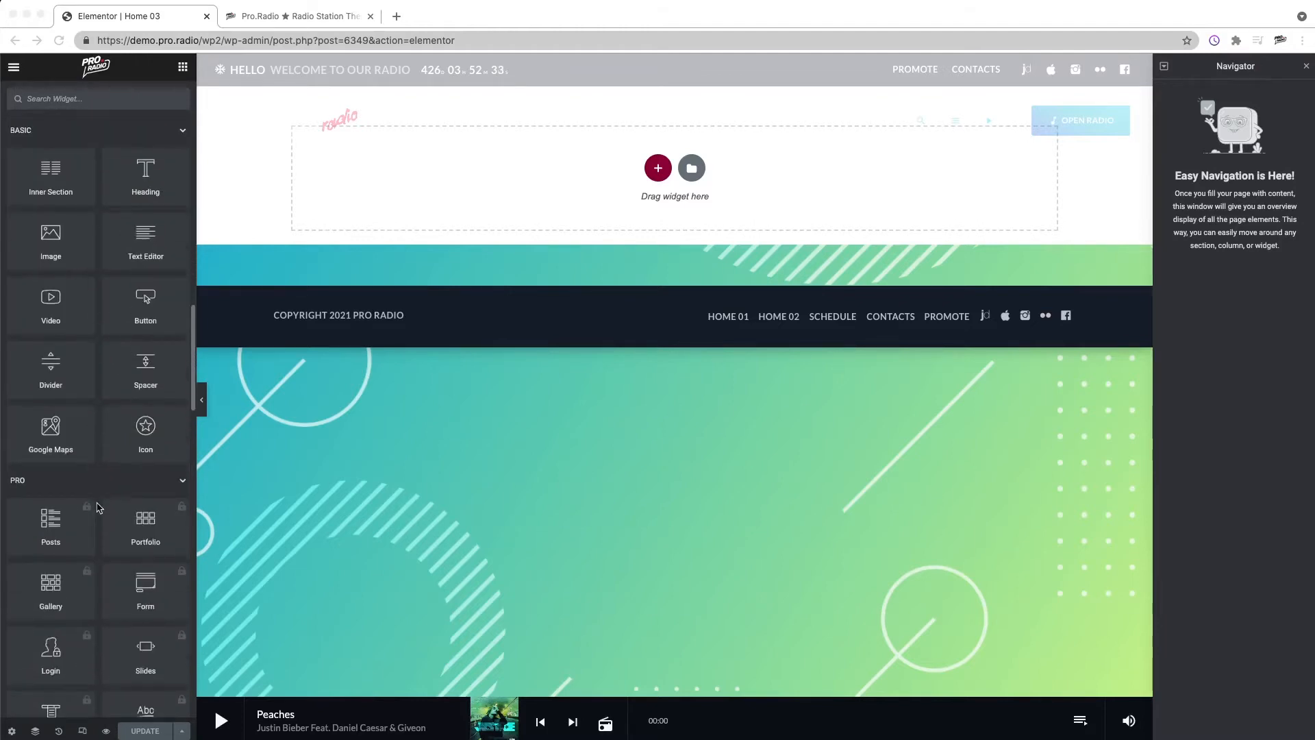
scroll(101, 494, "down", 4)
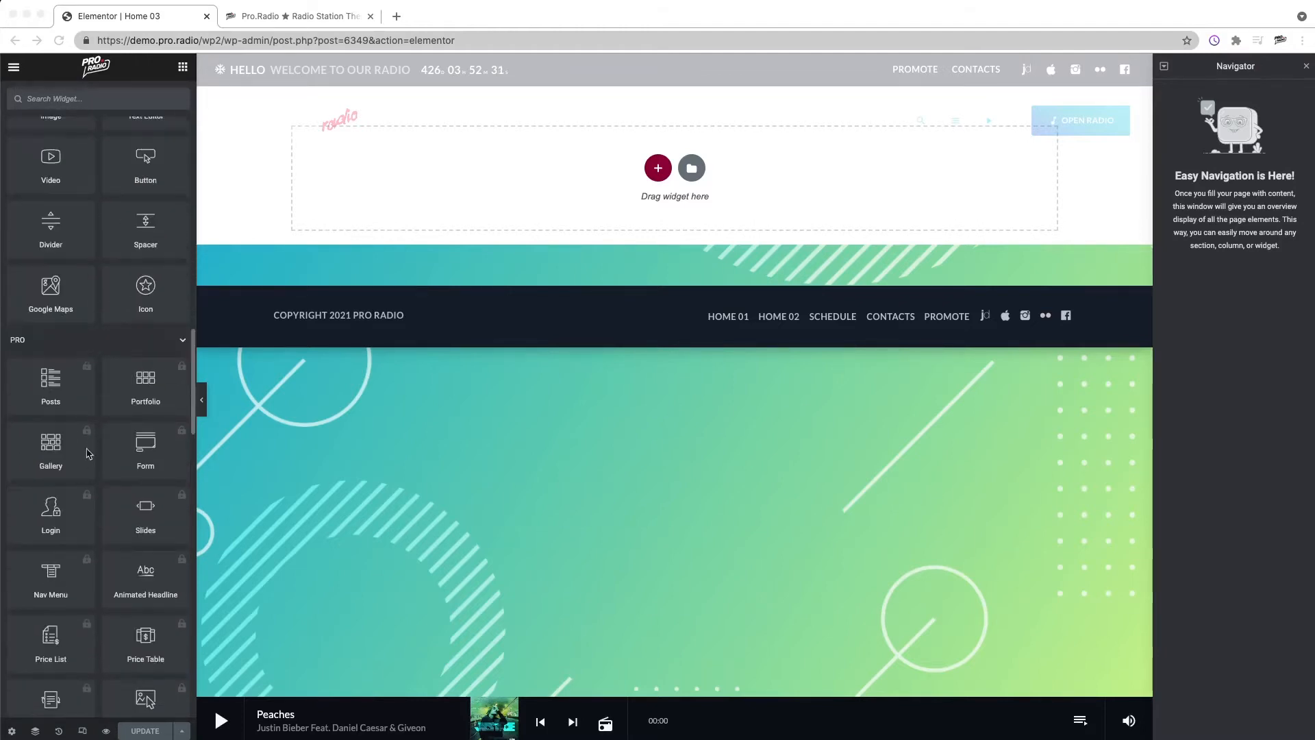
scroll(99, 493, "down", 19)
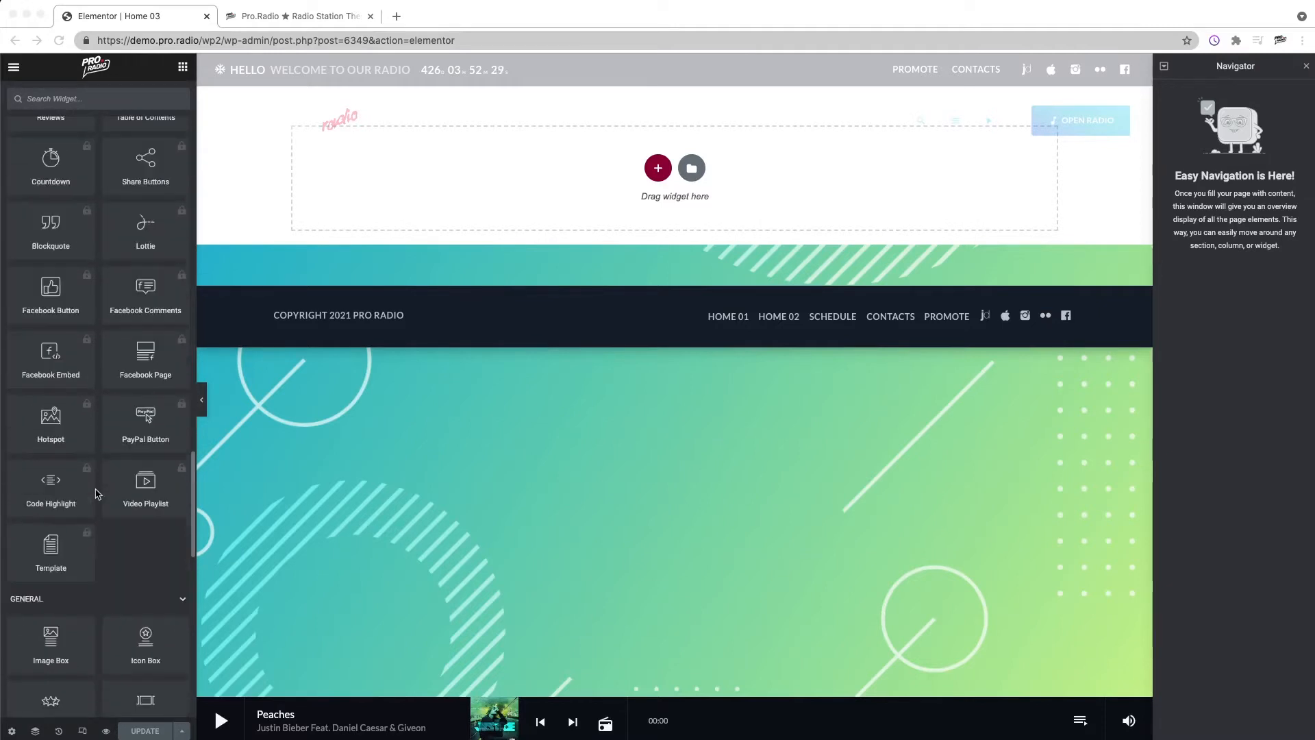
scroll(117, 514, "down", 11)
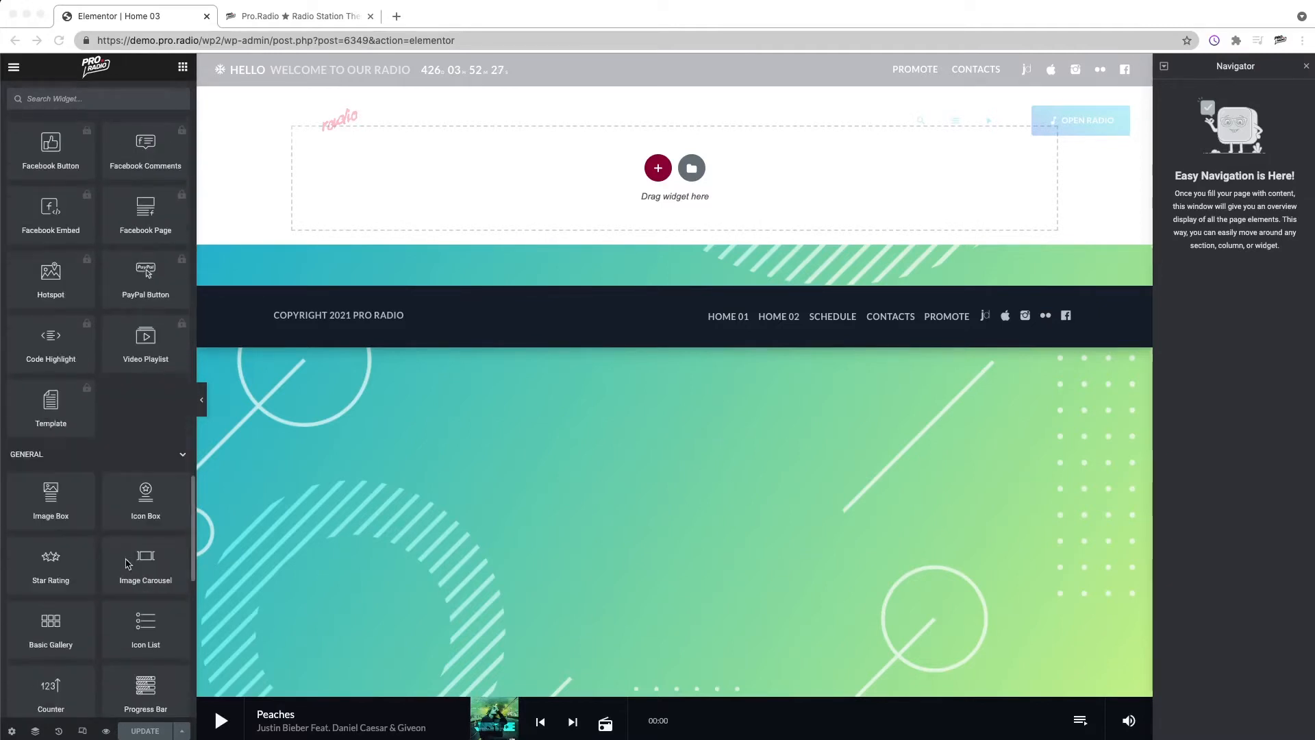
scroll(134, 531, "down", 15)
scroll(103, 336, "up", 20)
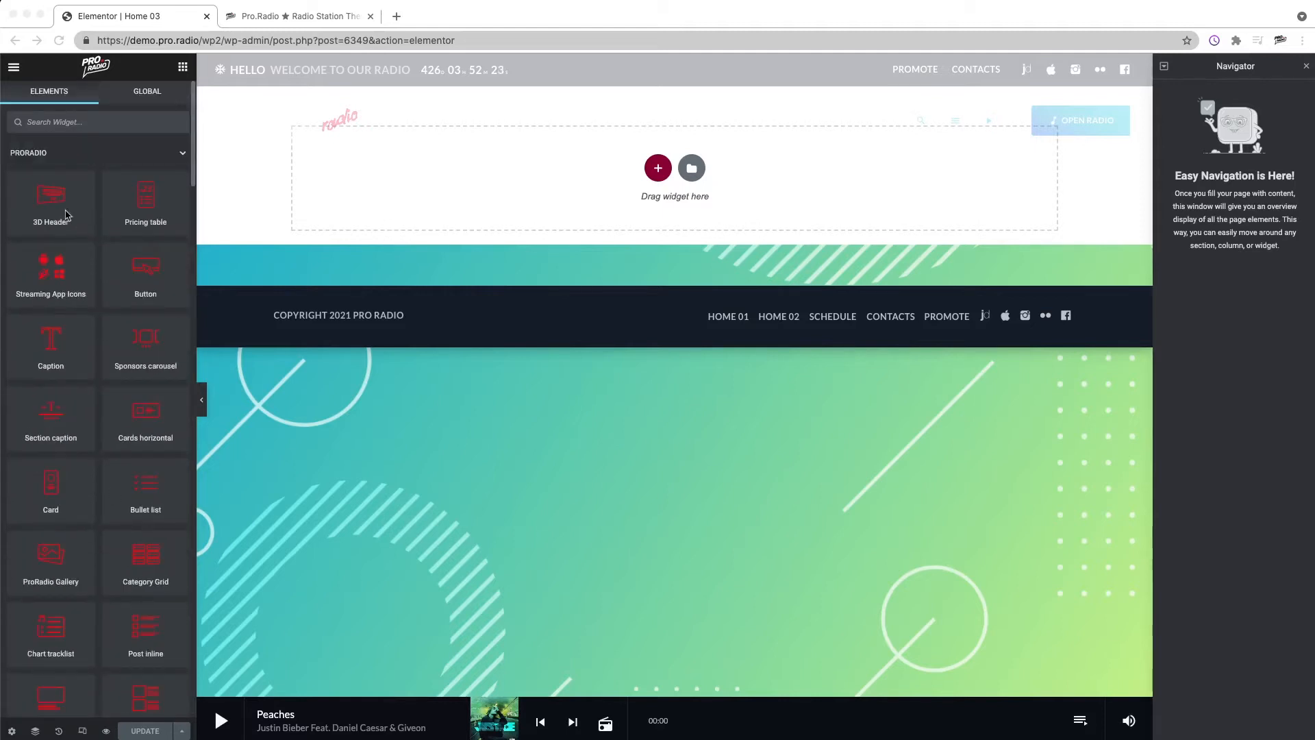
scroll(100, 411, "down", 10)
scroll(103, 425, "down", 12)
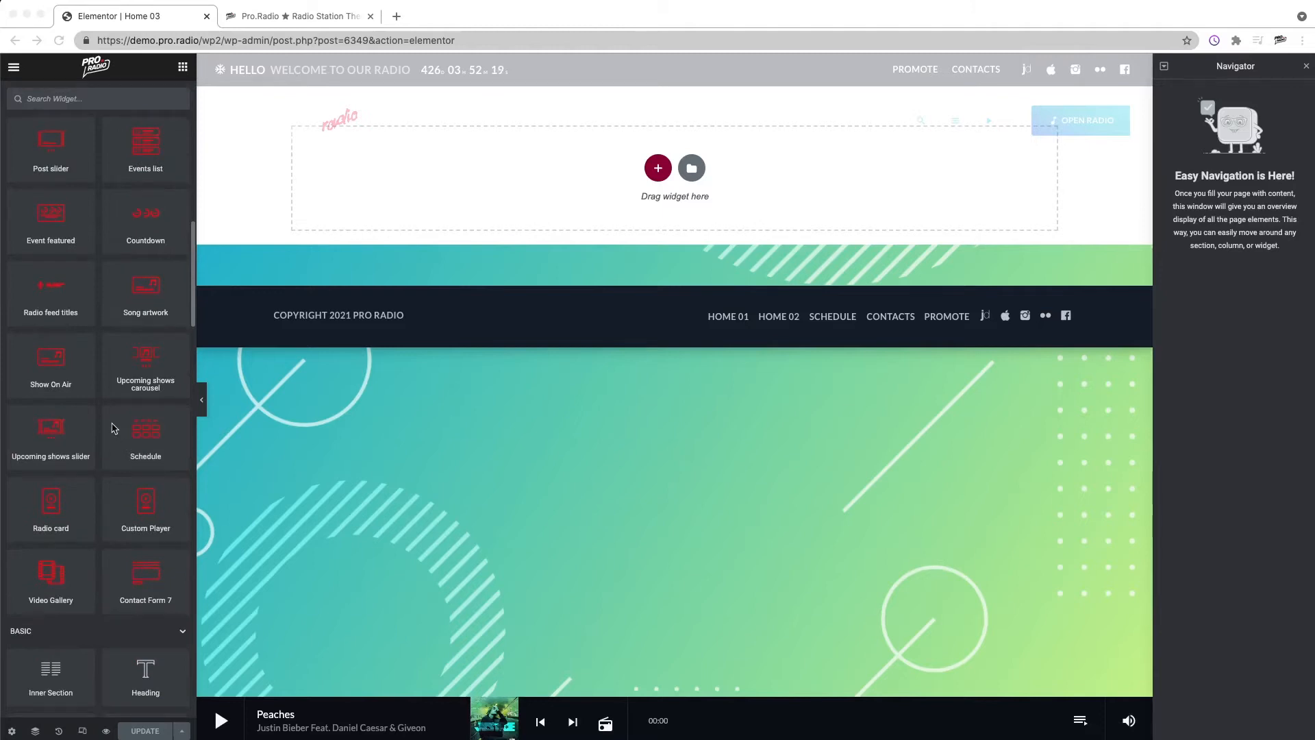
scroll(114, 428, "up", 20)
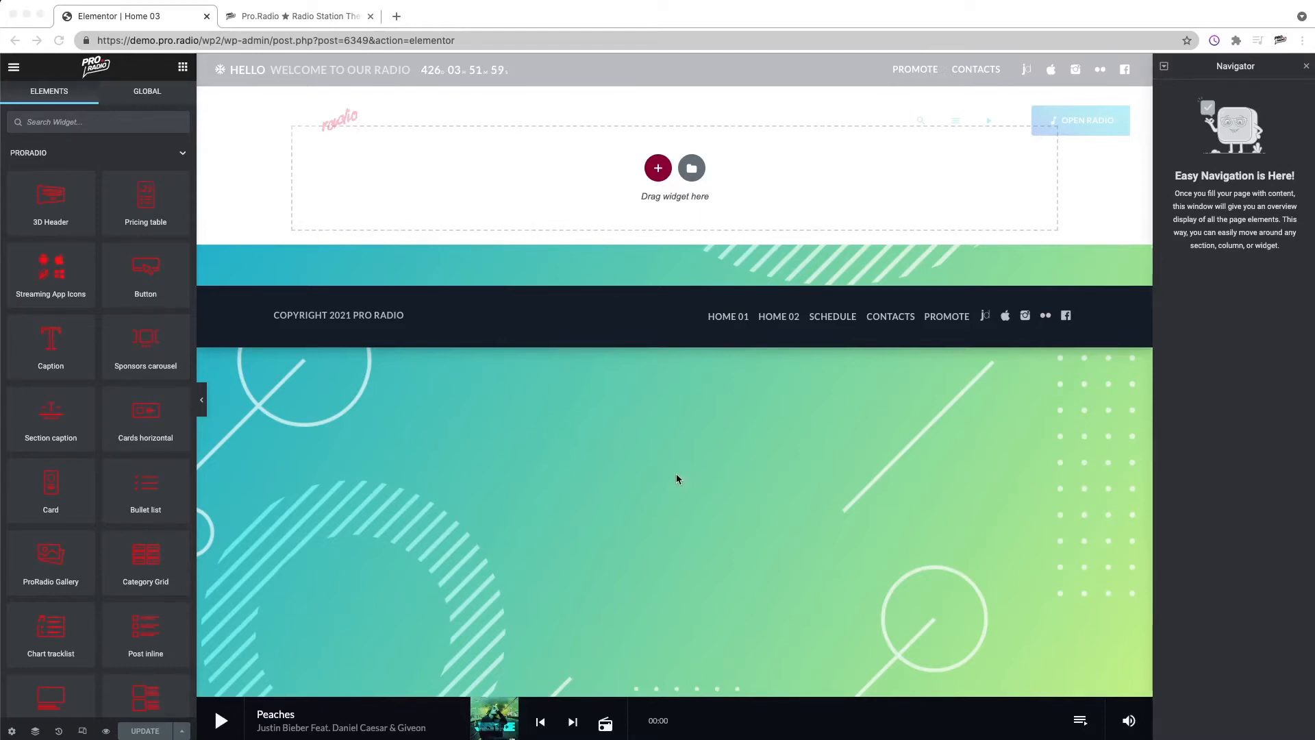
scroll(96, 527, "down", 5)
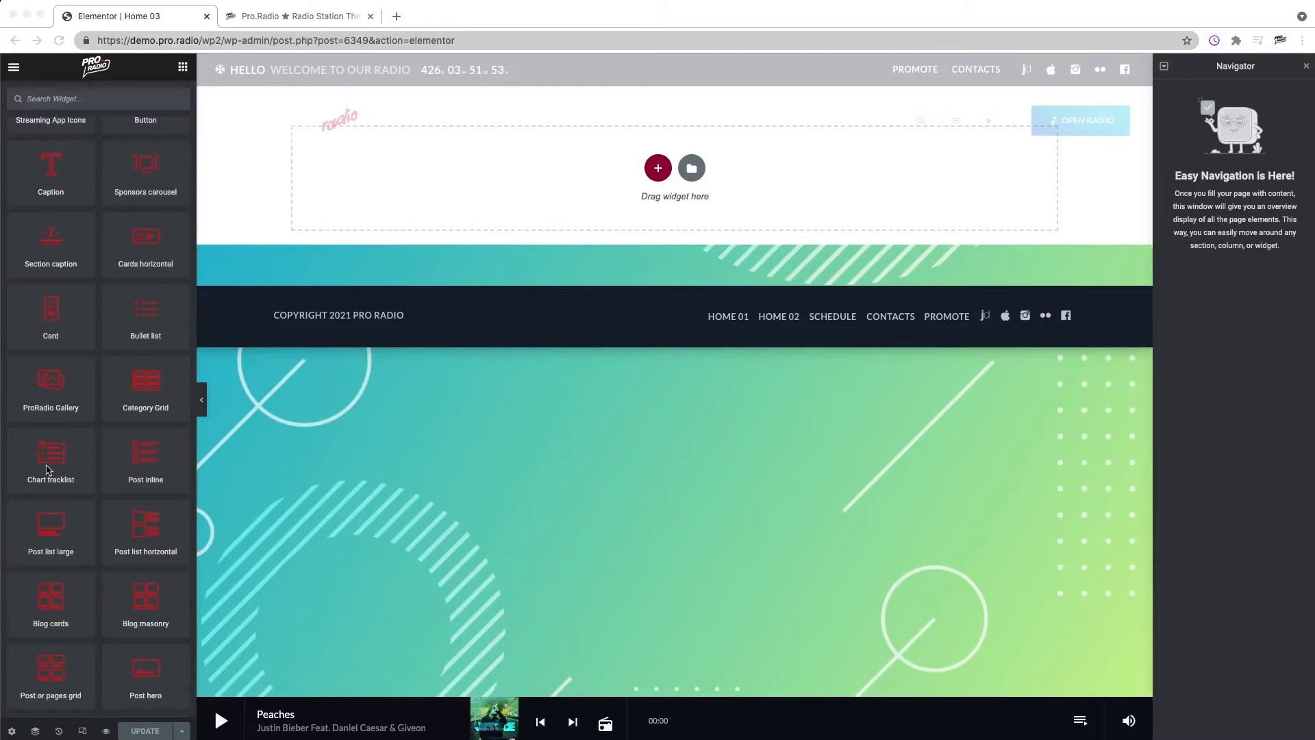
scroll(91, 483, "down", 3)
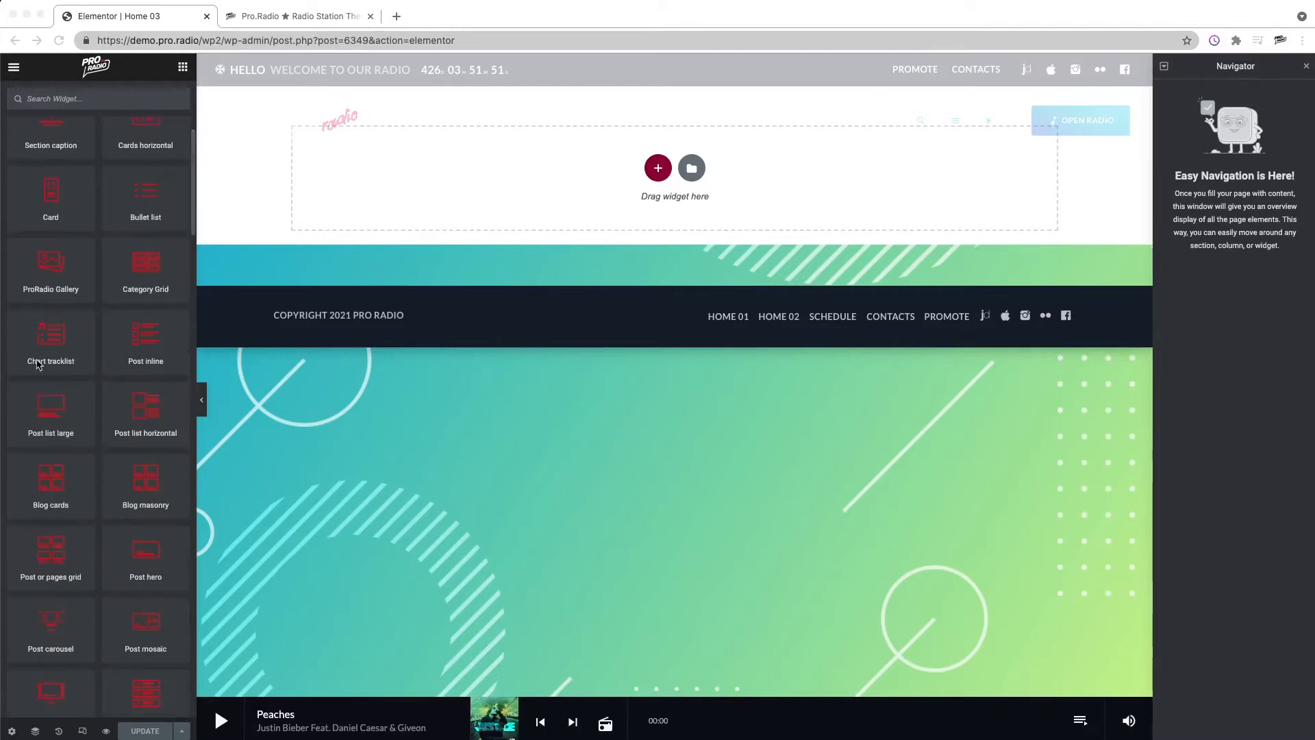
scroll(102, 466, "down", 3)
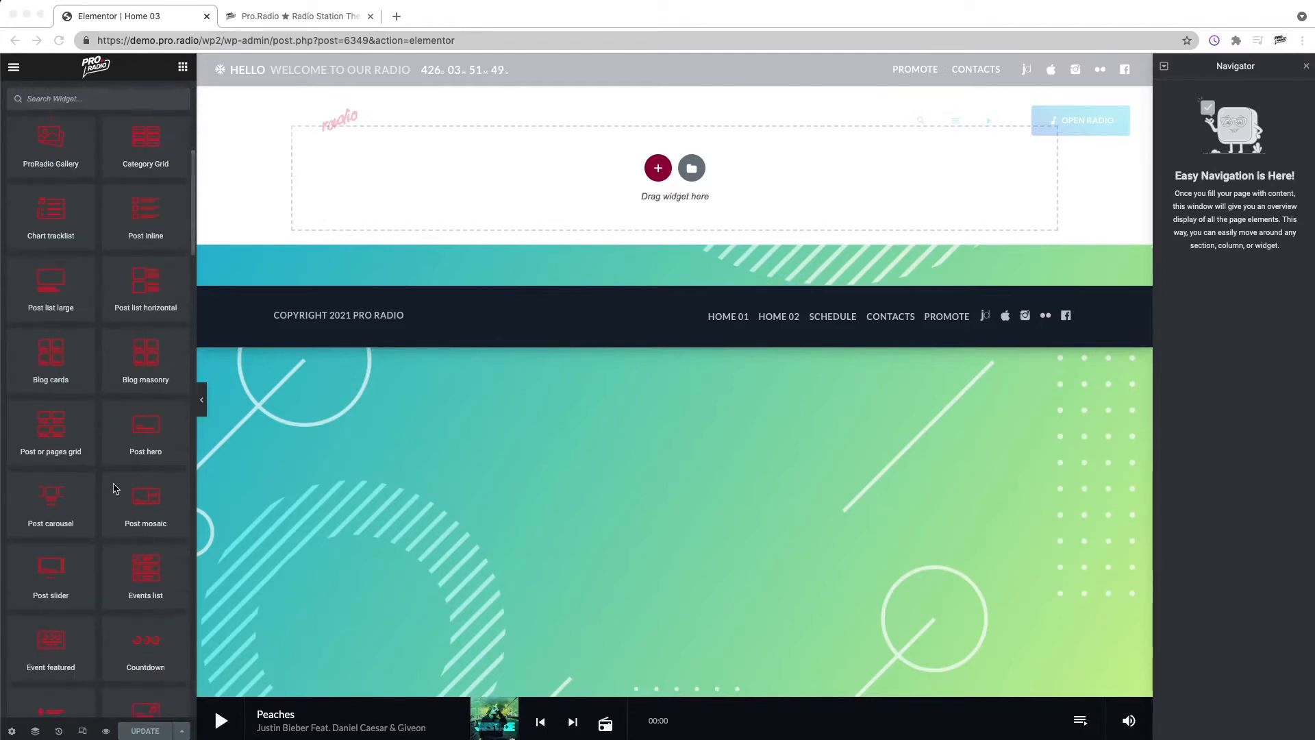
scroll(134, 488, "down", 2)
scroll(130, 504, "down", 2)
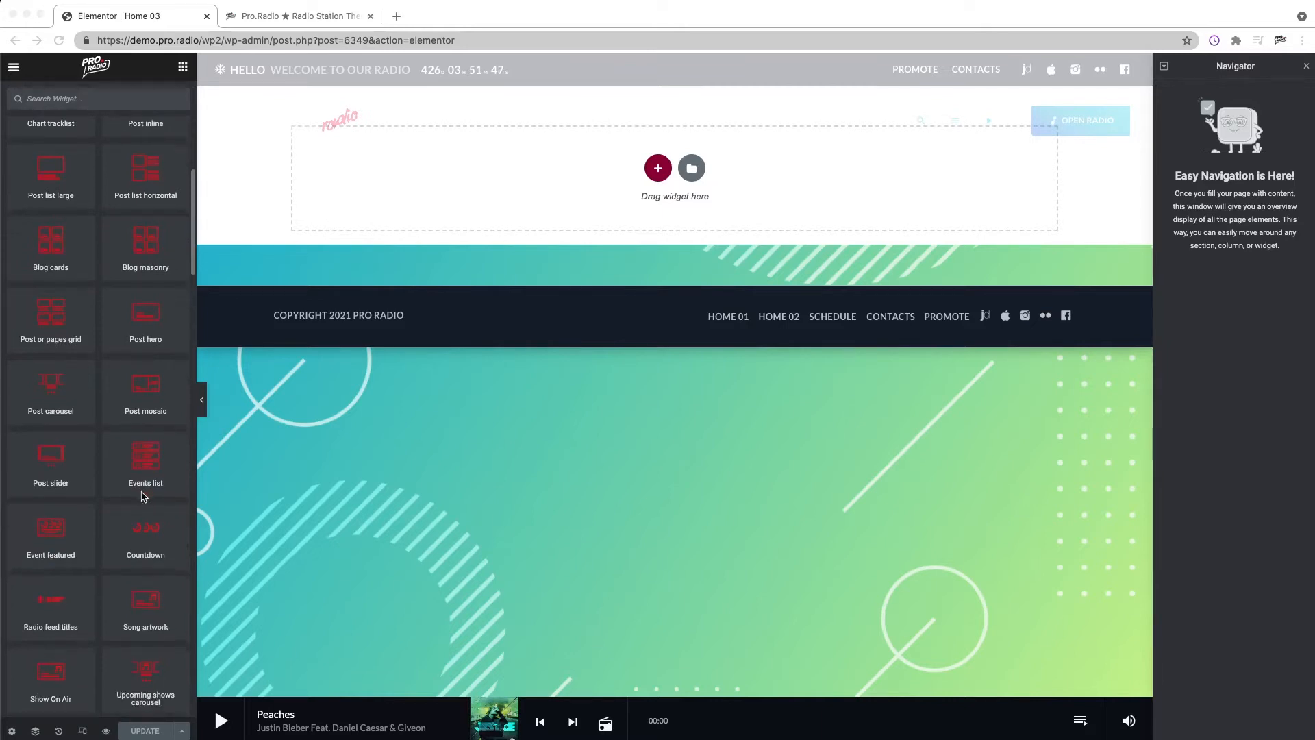
Step: Search the widgets for "on" and add the Show On Air widget into the empty section
scroll(78, 520, "down", 1)
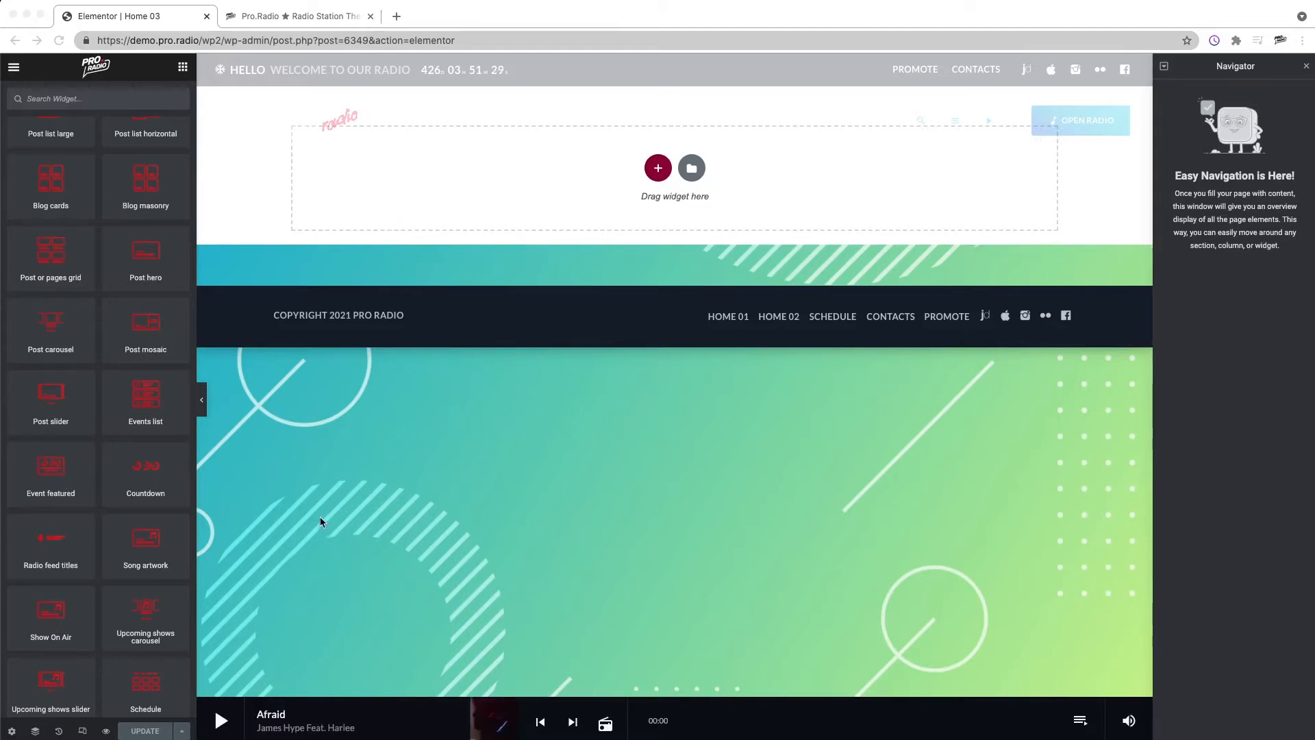
scroll(89, 493, "up", 10)
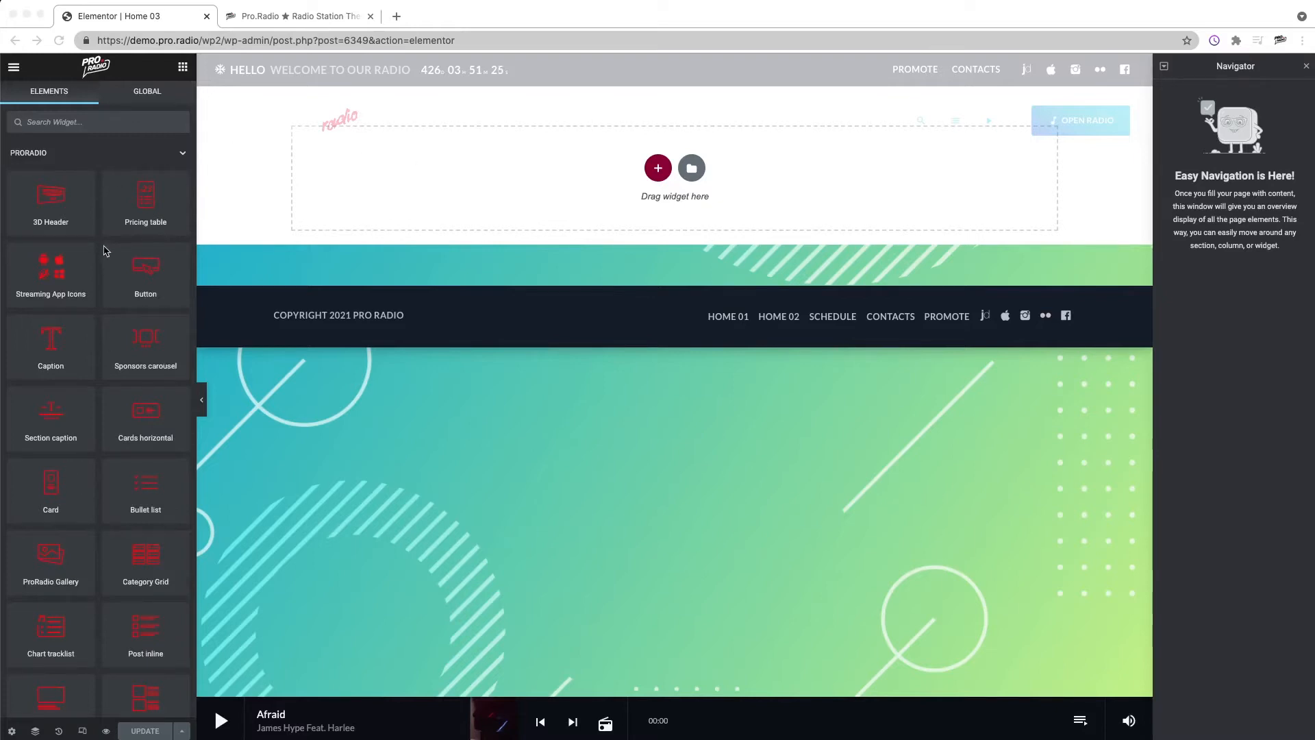
left_click(87, 122)
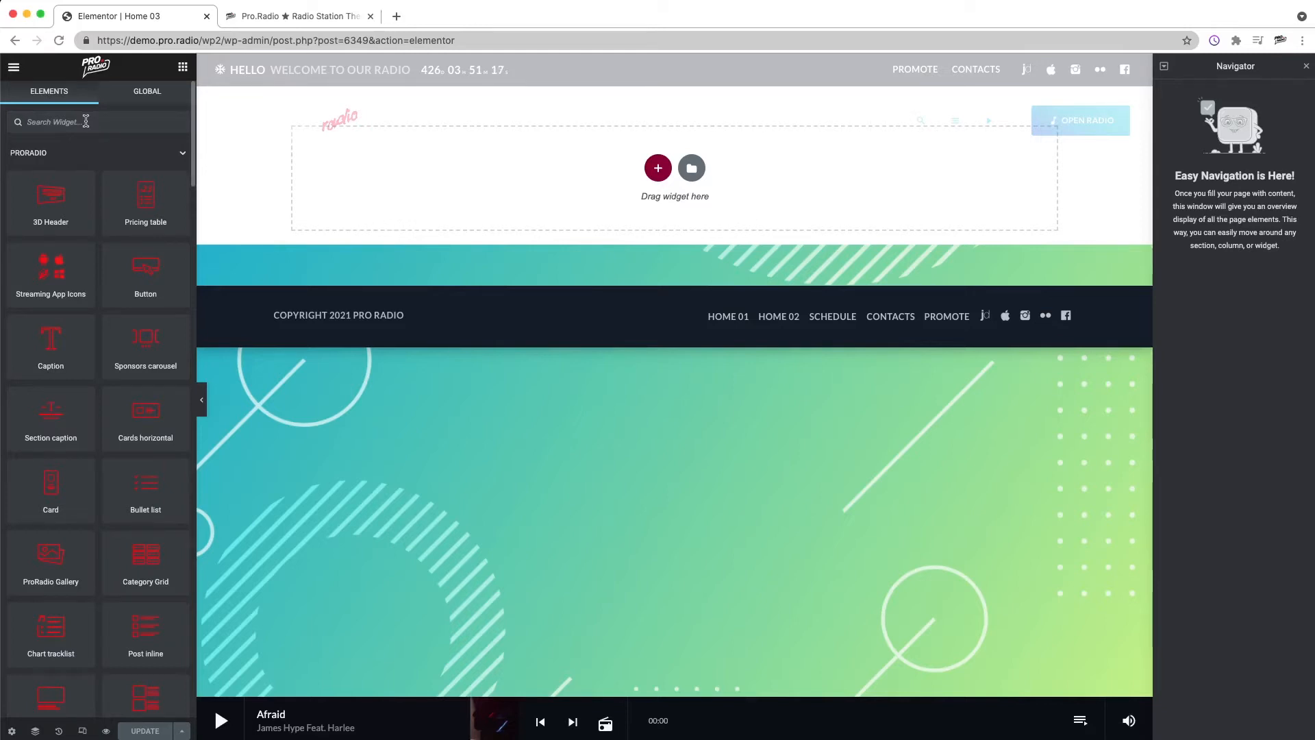
type("on")
scroll(76, 480, "down", 10)
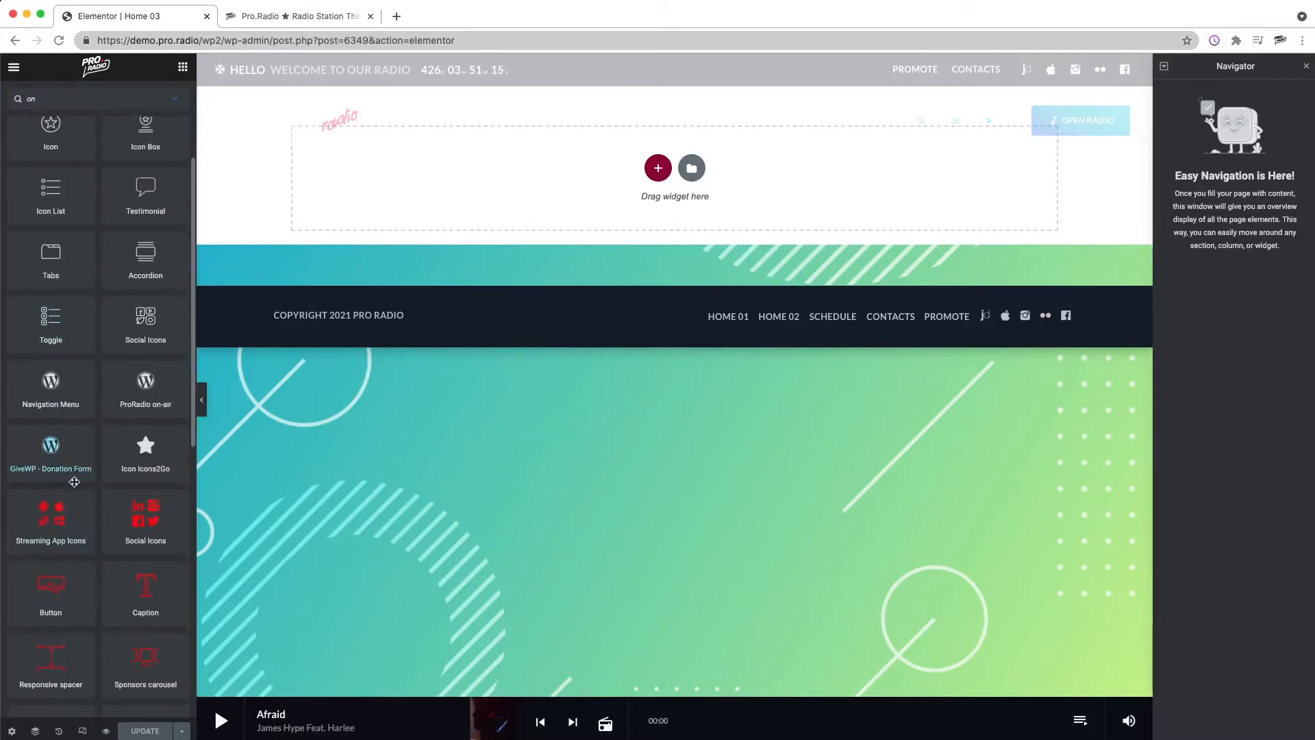
scroll(75, 478, "down", 3)
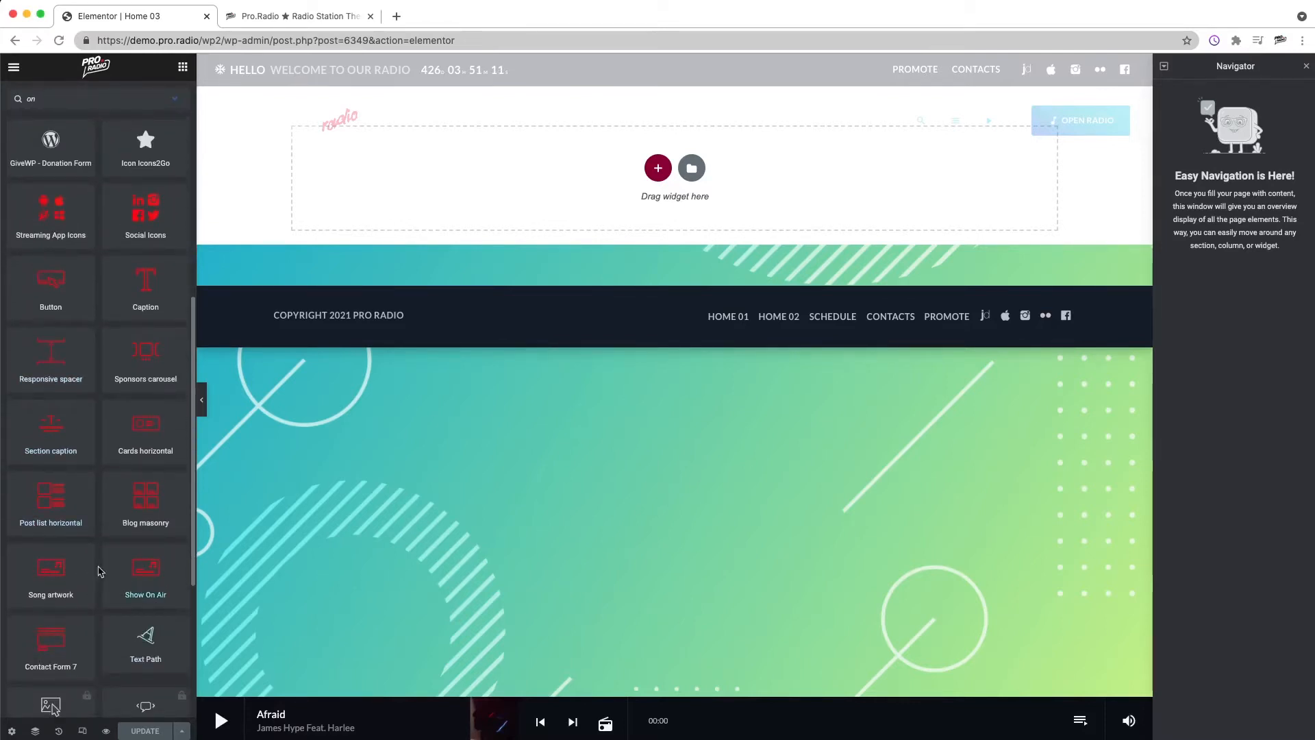
left_click_drag(130, 573, 773, 230)
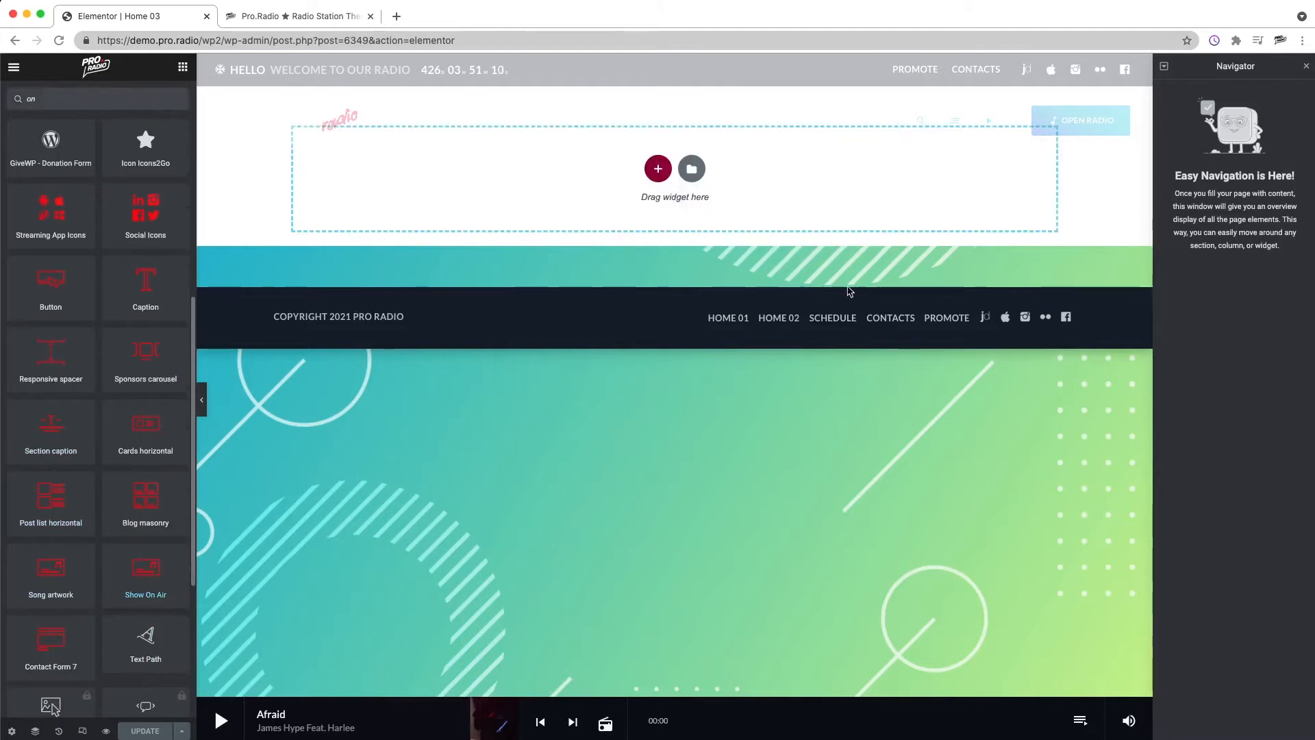
left_click_drag(850, 291, 824, 247)
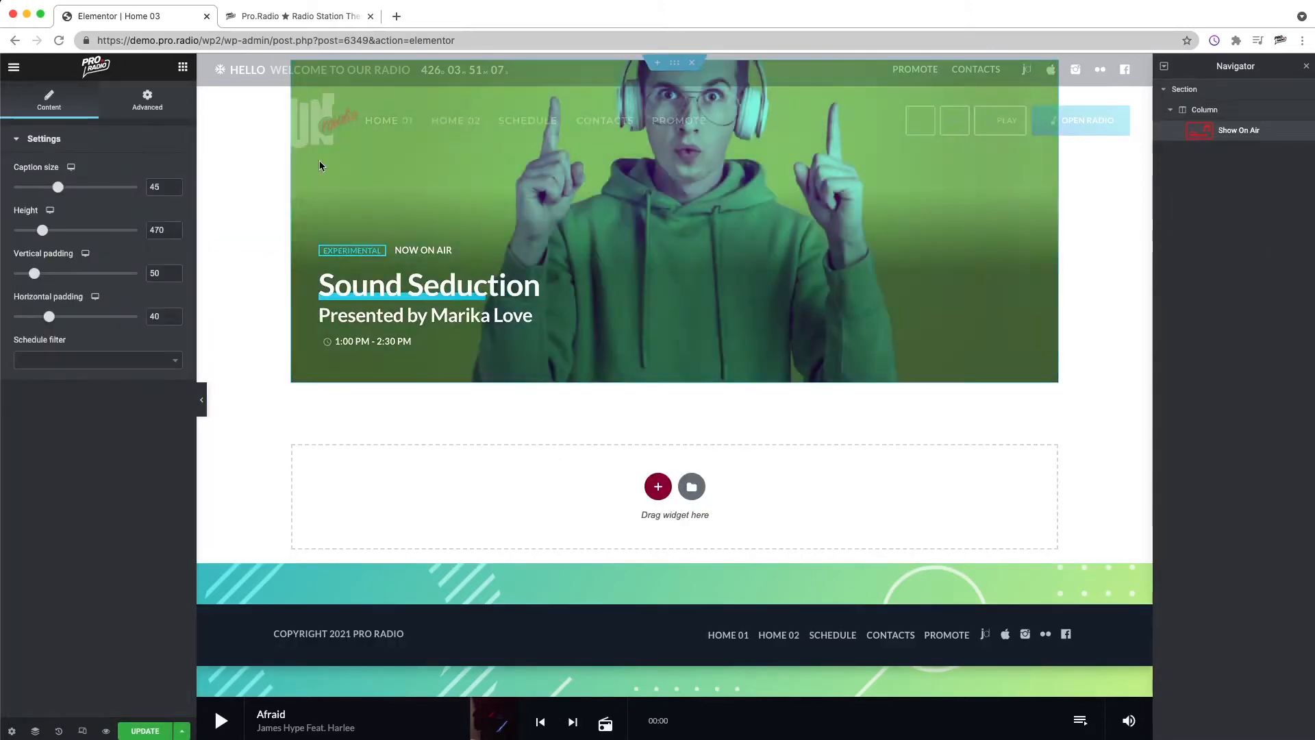
Step: Edit the Show On Air section and set its content width to Full Width
right_click(275, 249)
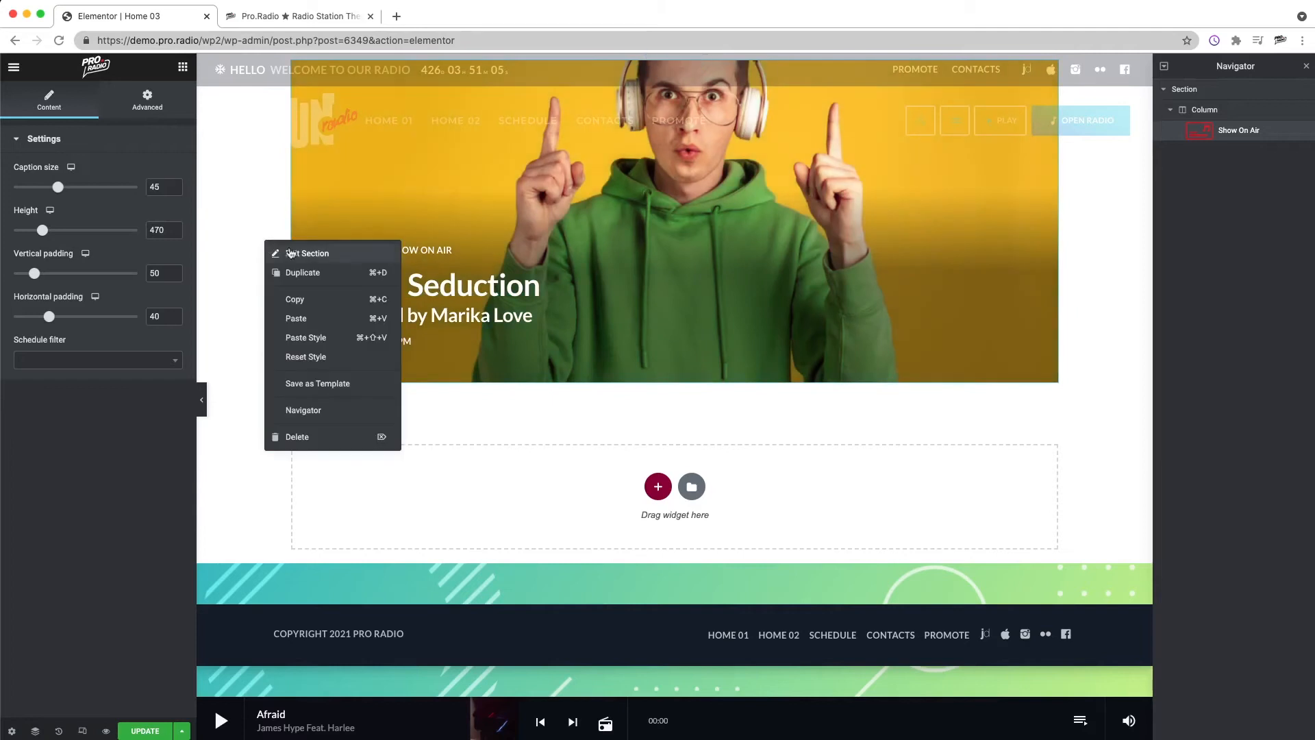
left_click(307, 253)
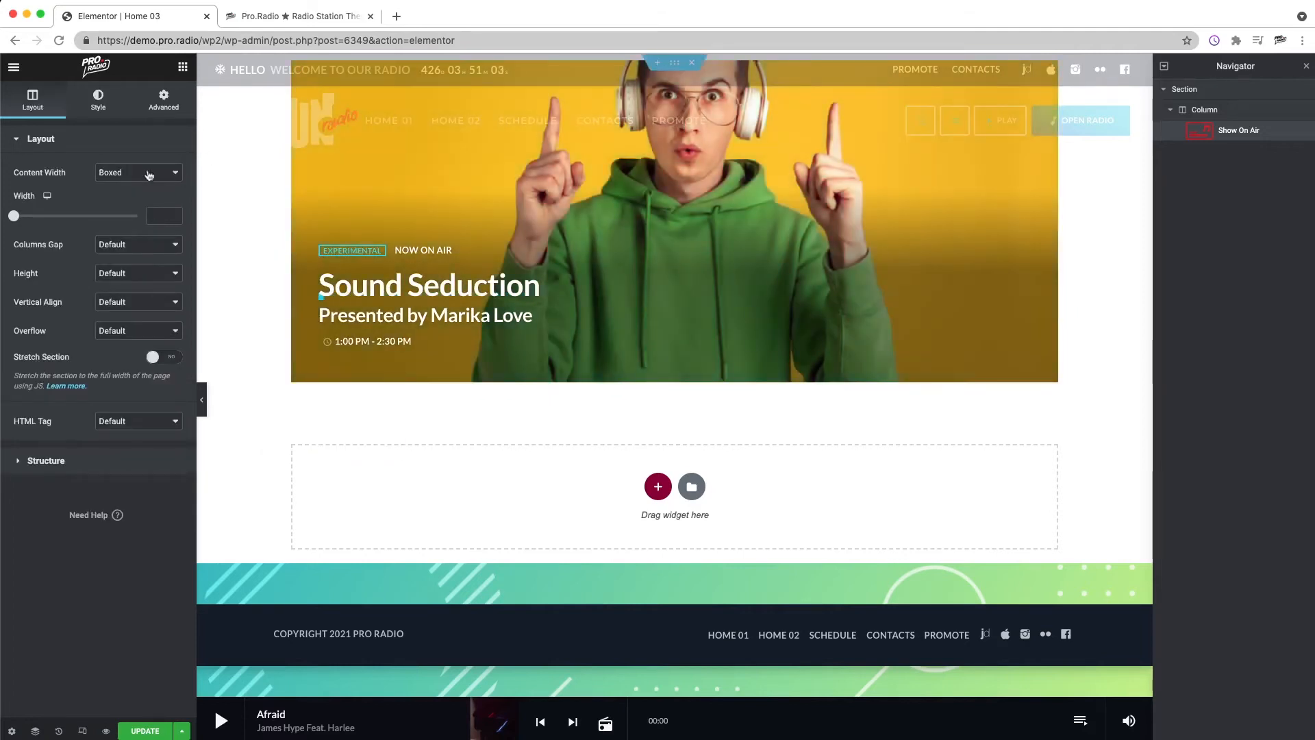
left_click(157, 173)
left_click(130, 184)
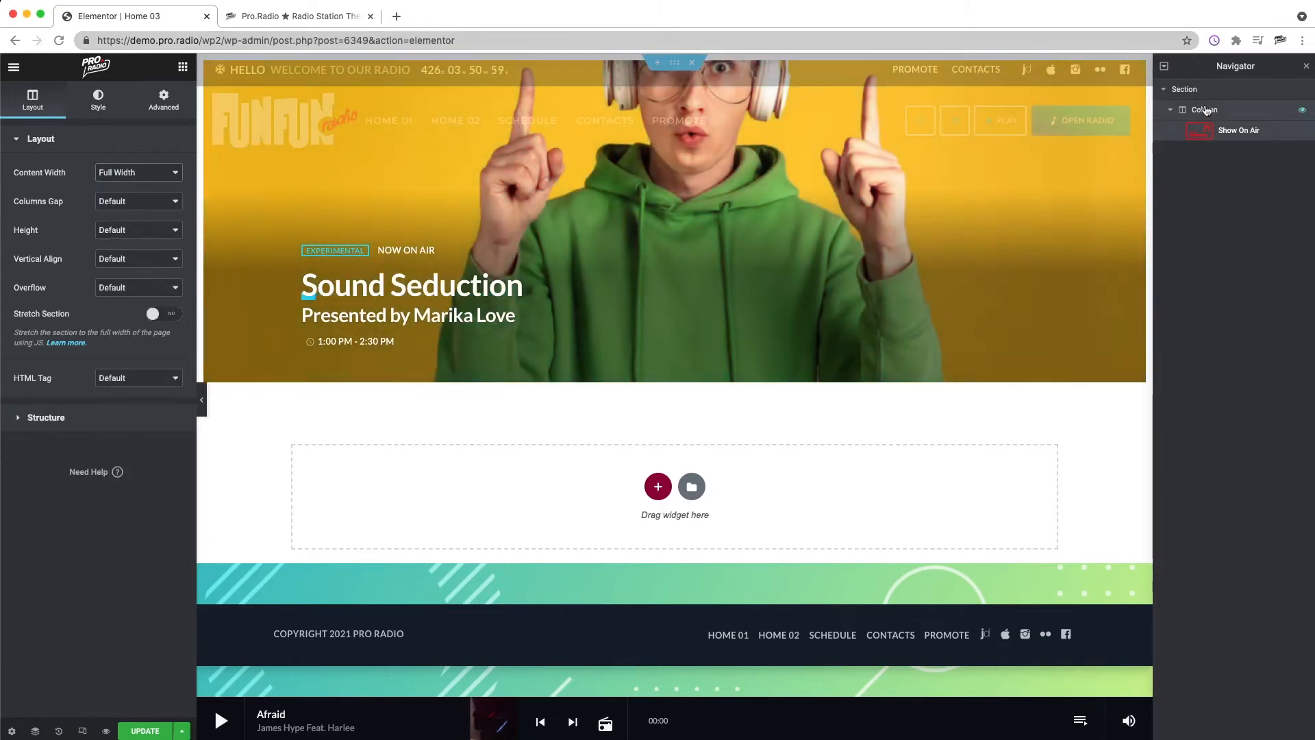
Step: Set the Show On Air widget's height to 596, vertical padding 120, horizontal padding 140 and caption size 80
left_click(1207, 111)
left_click(166, 102)
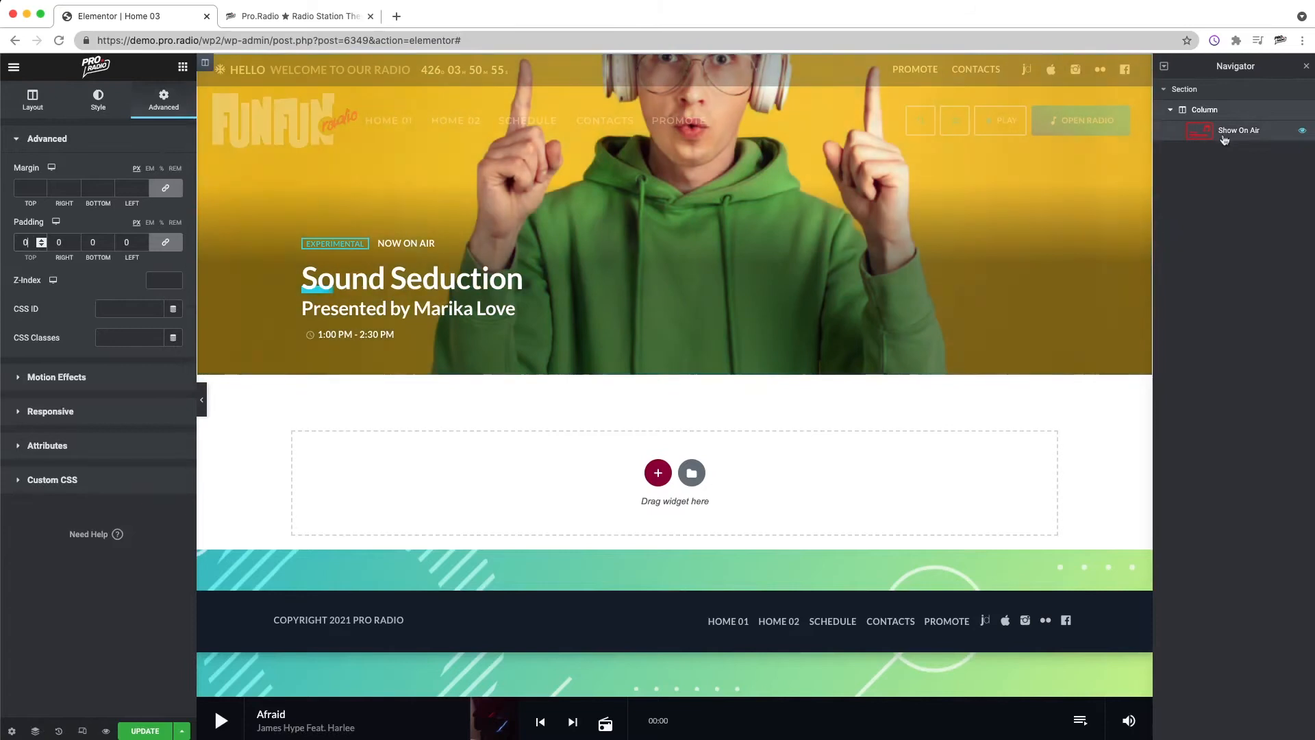
left_click(1207, 136)
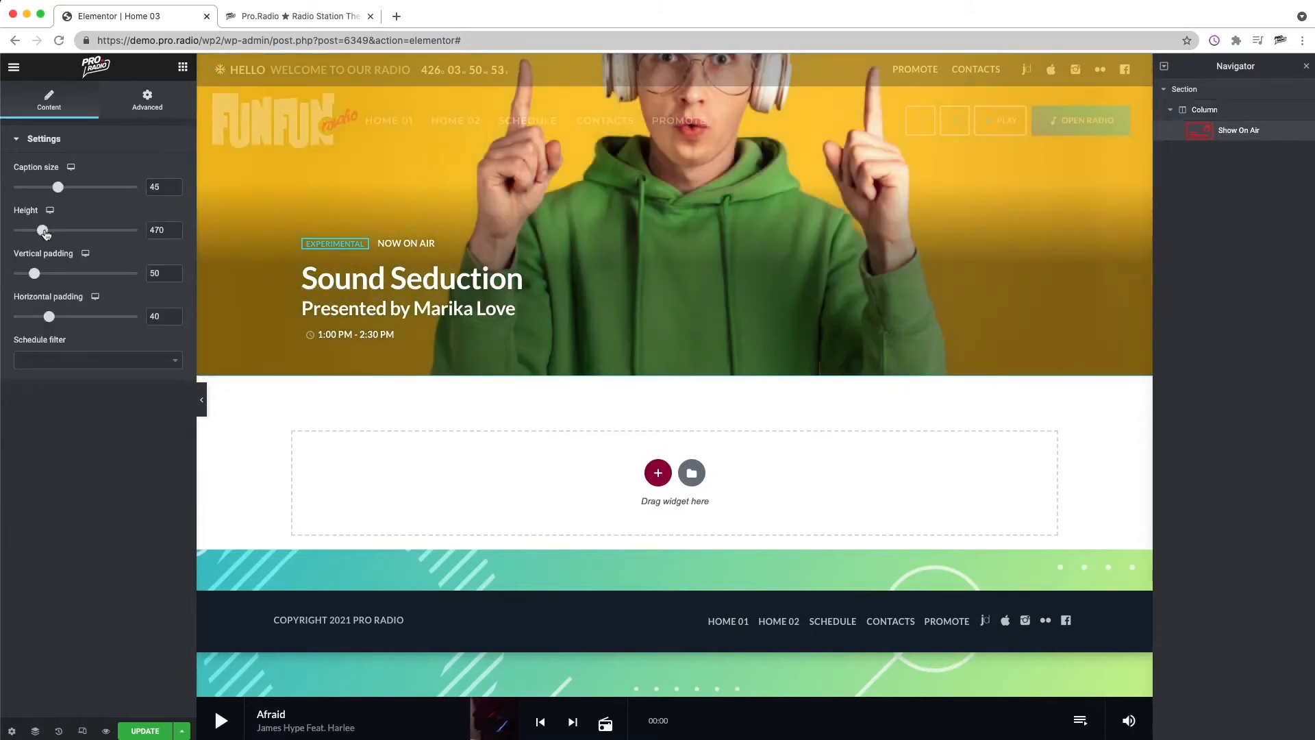
left_click_drag(43, 234, 60, 236)
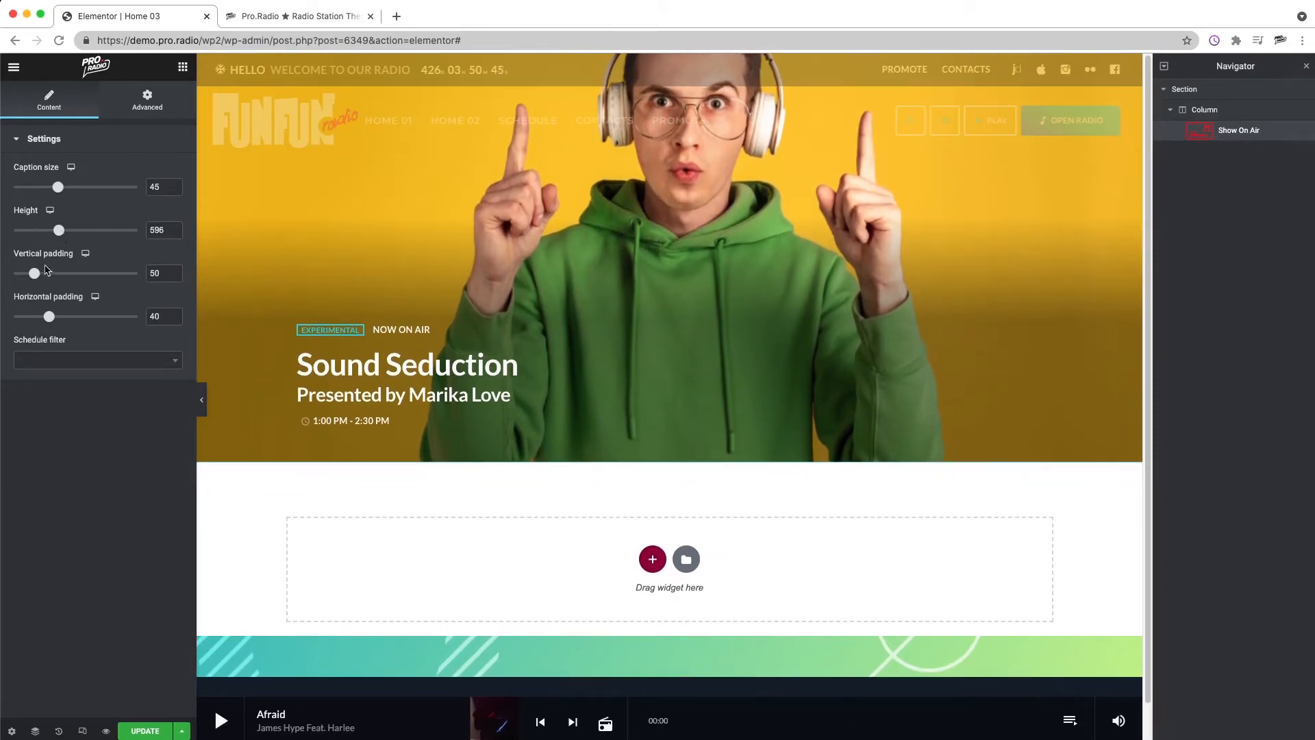
left_click_drag(34, 274, 139, 328)
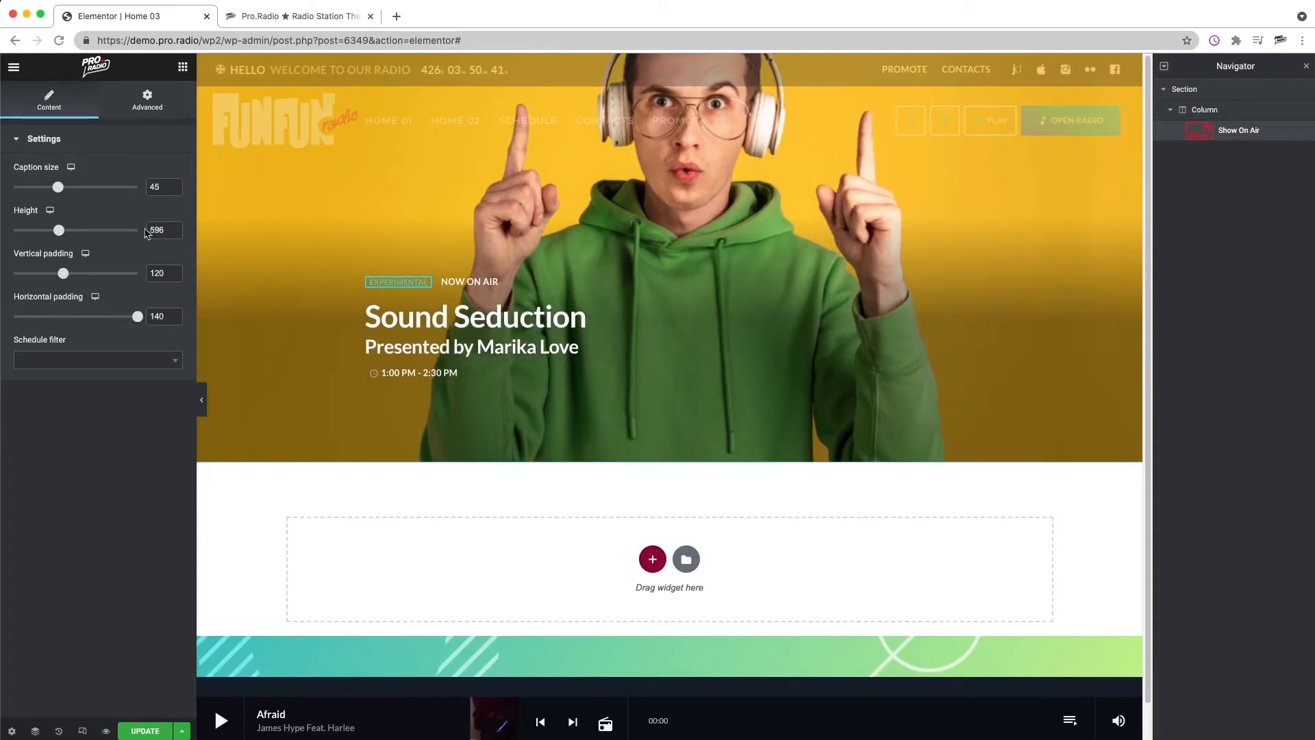
left_click_drag(59, 187, 124, 197)
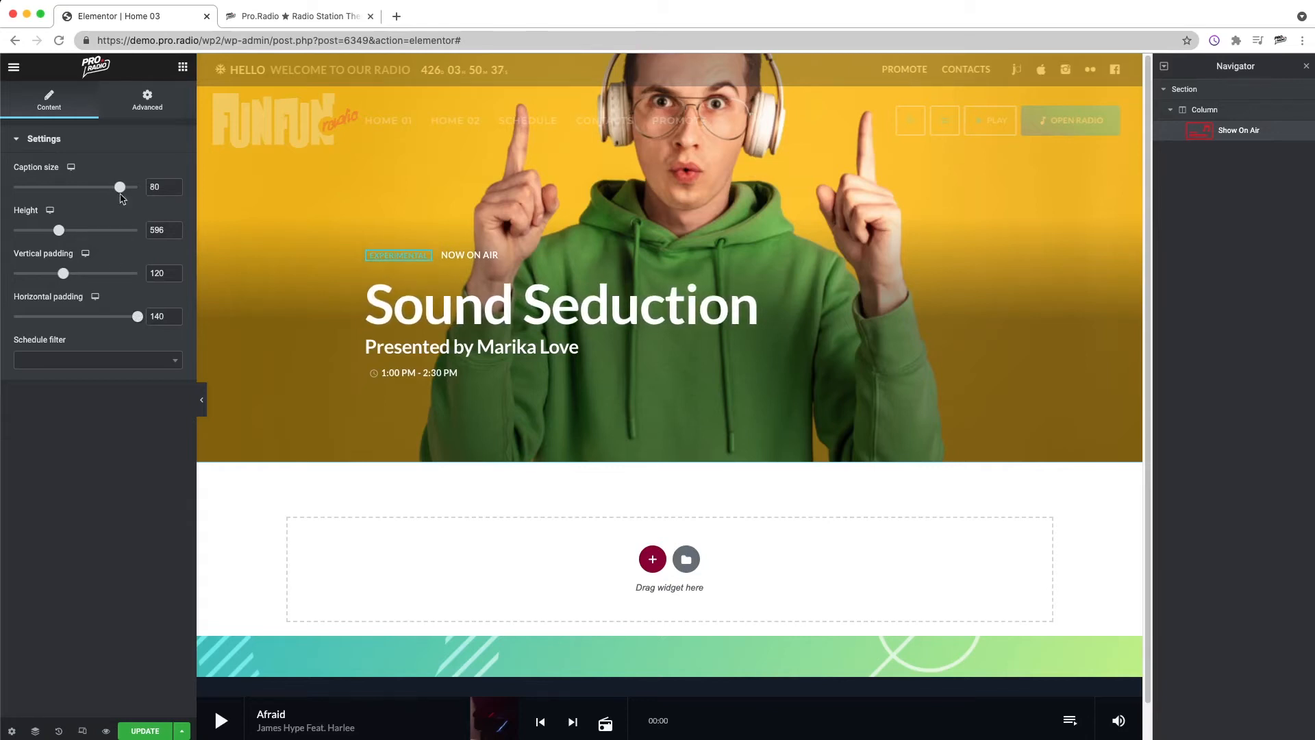
Step: Switch to tablet preview and set the Show On Air widget's height to 512 and caption size to 46
left_click(83, 731)
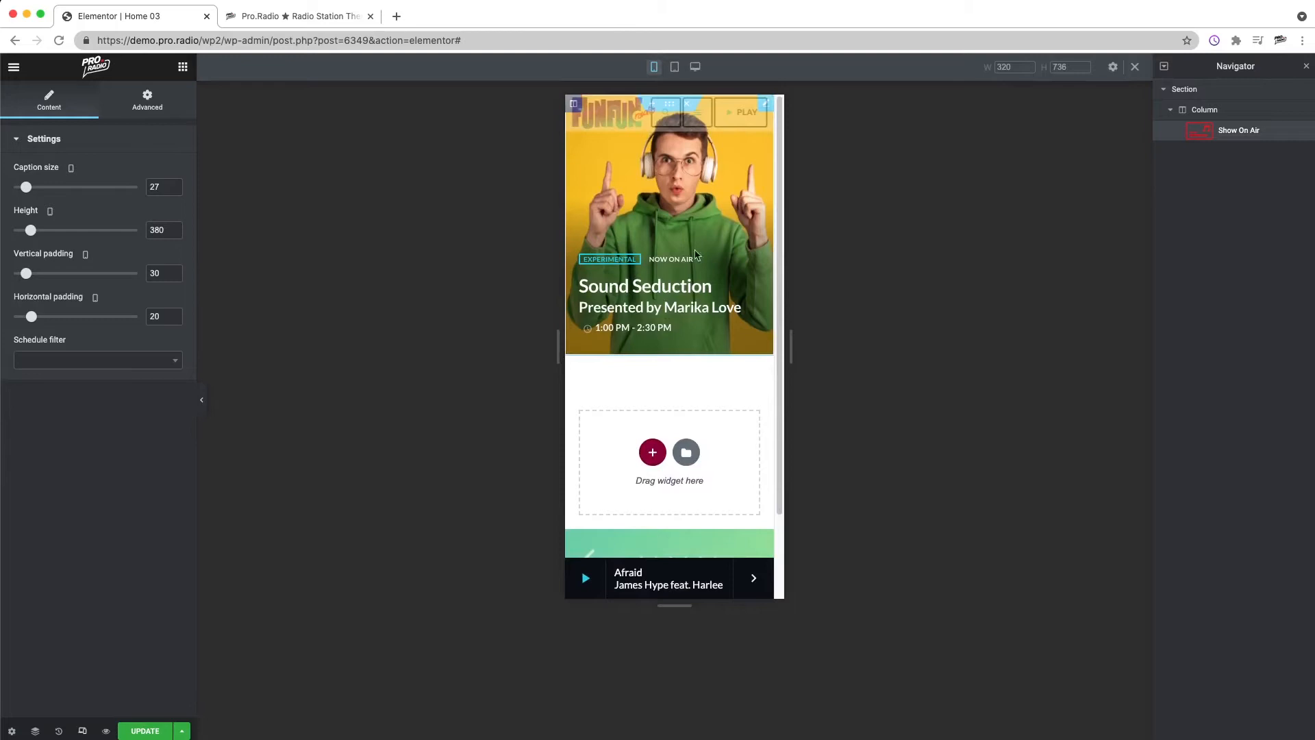
left_click(674, 67)
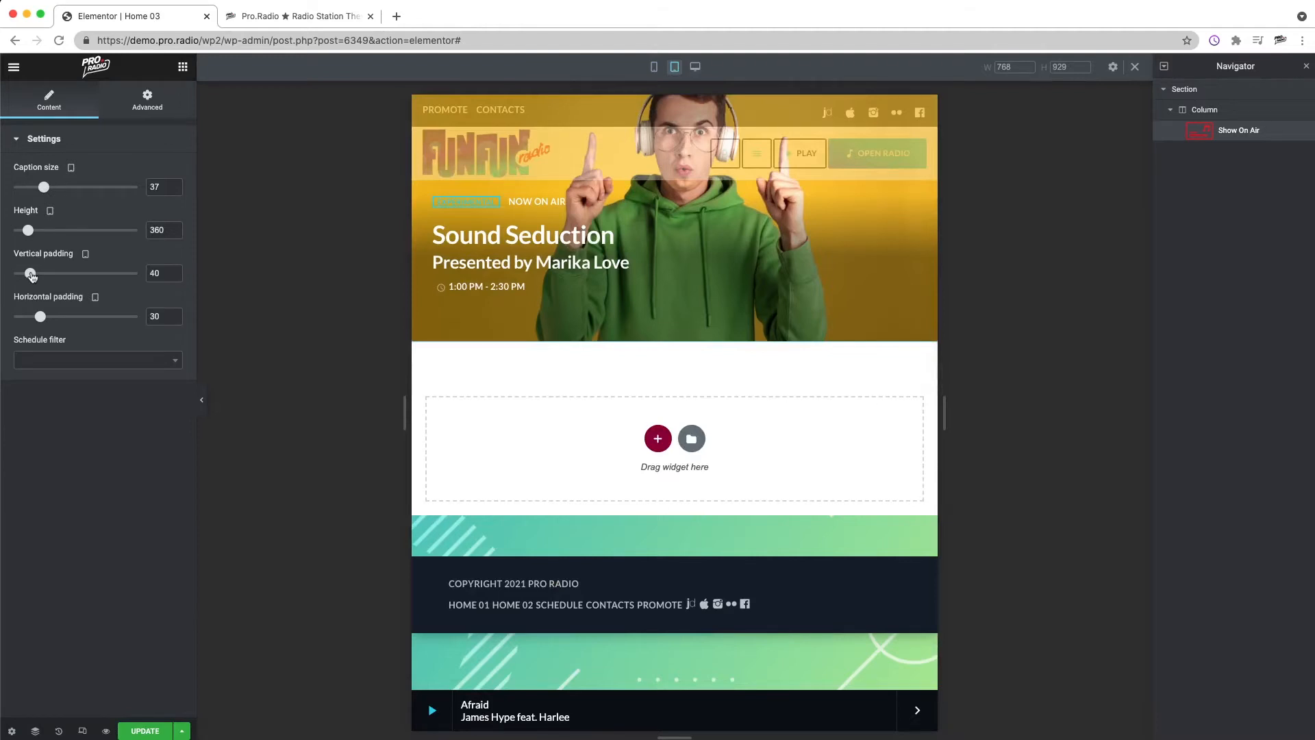
left_click_drag(30, 233, 52, 237)
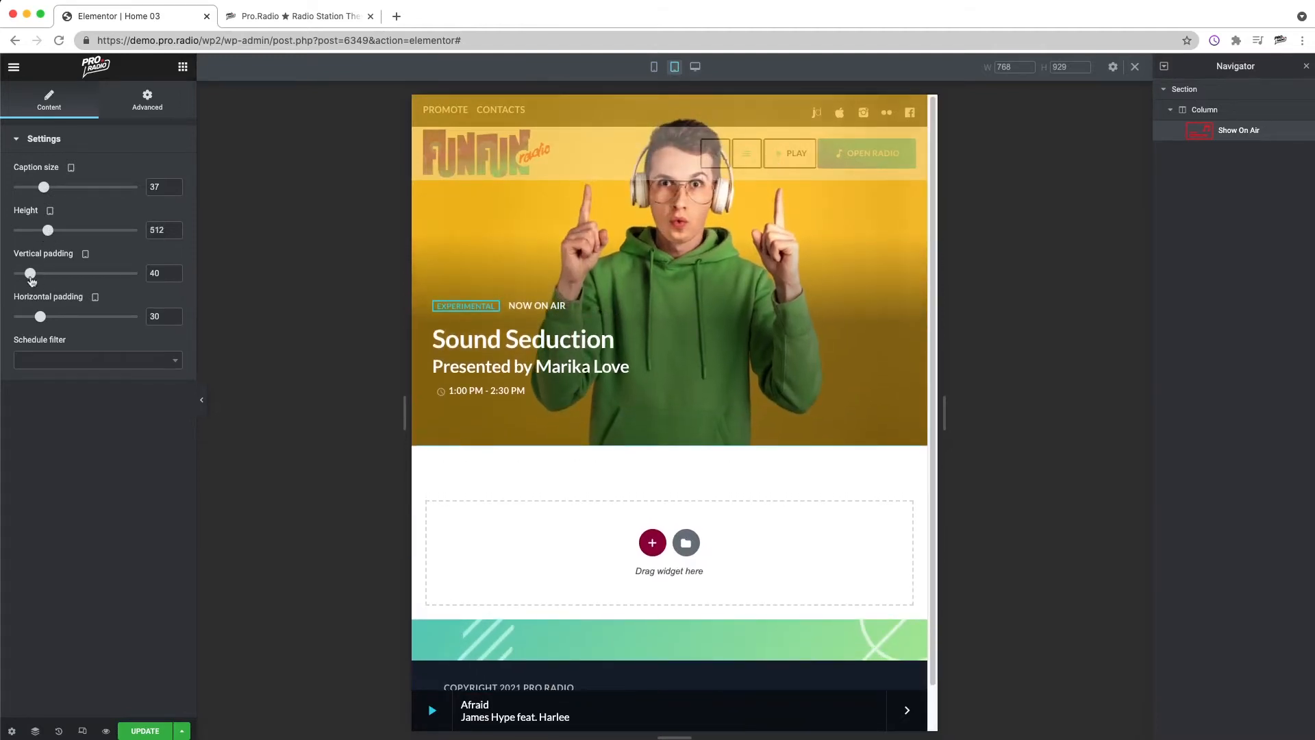
left_click_drag(44, 188, 61, 192)
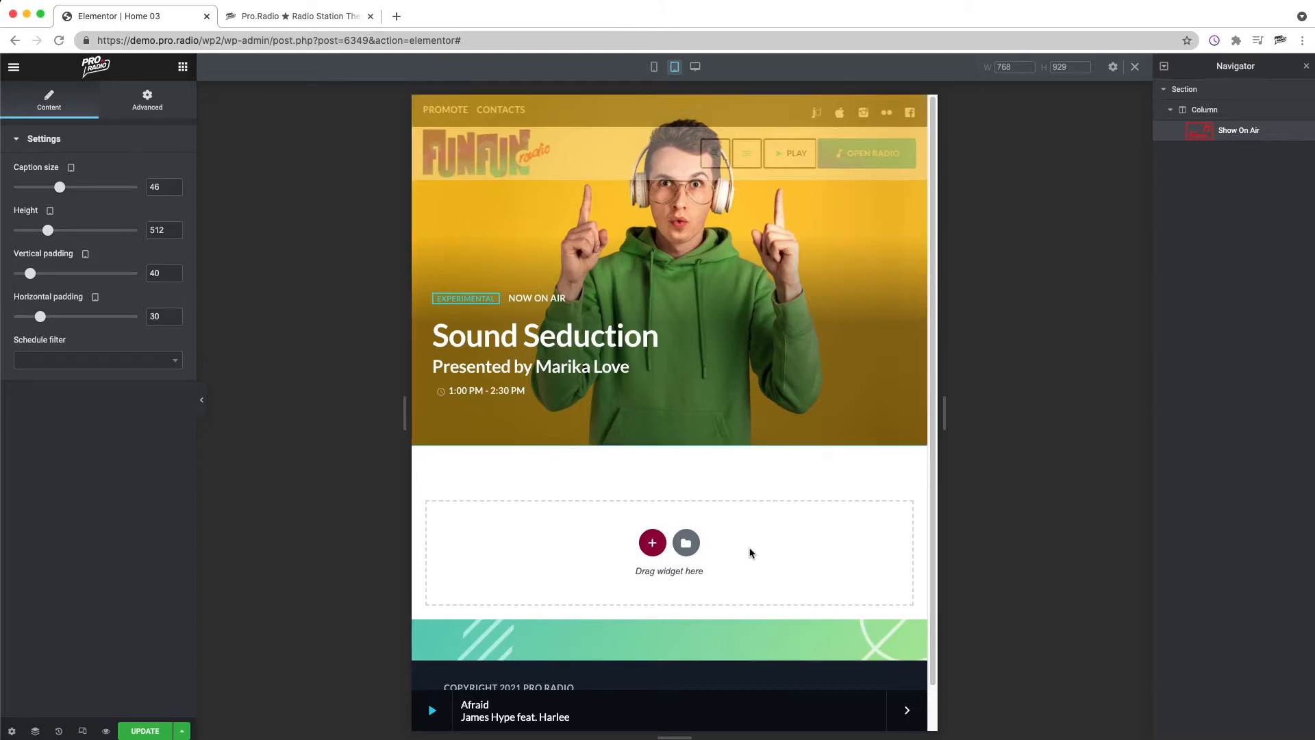
Step: Search the widgets for "sec" and add a Section caption widget below the Show On Air widget
left_click(183, 66)
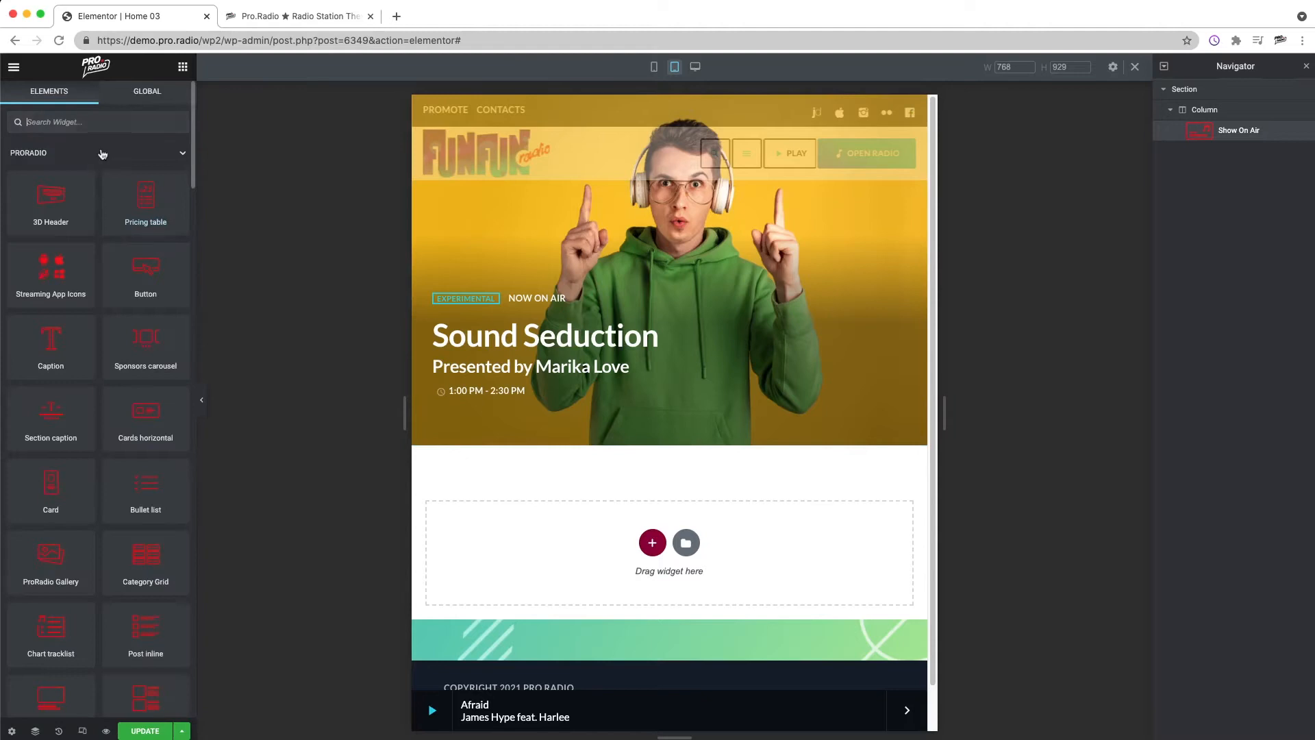
type("sec")
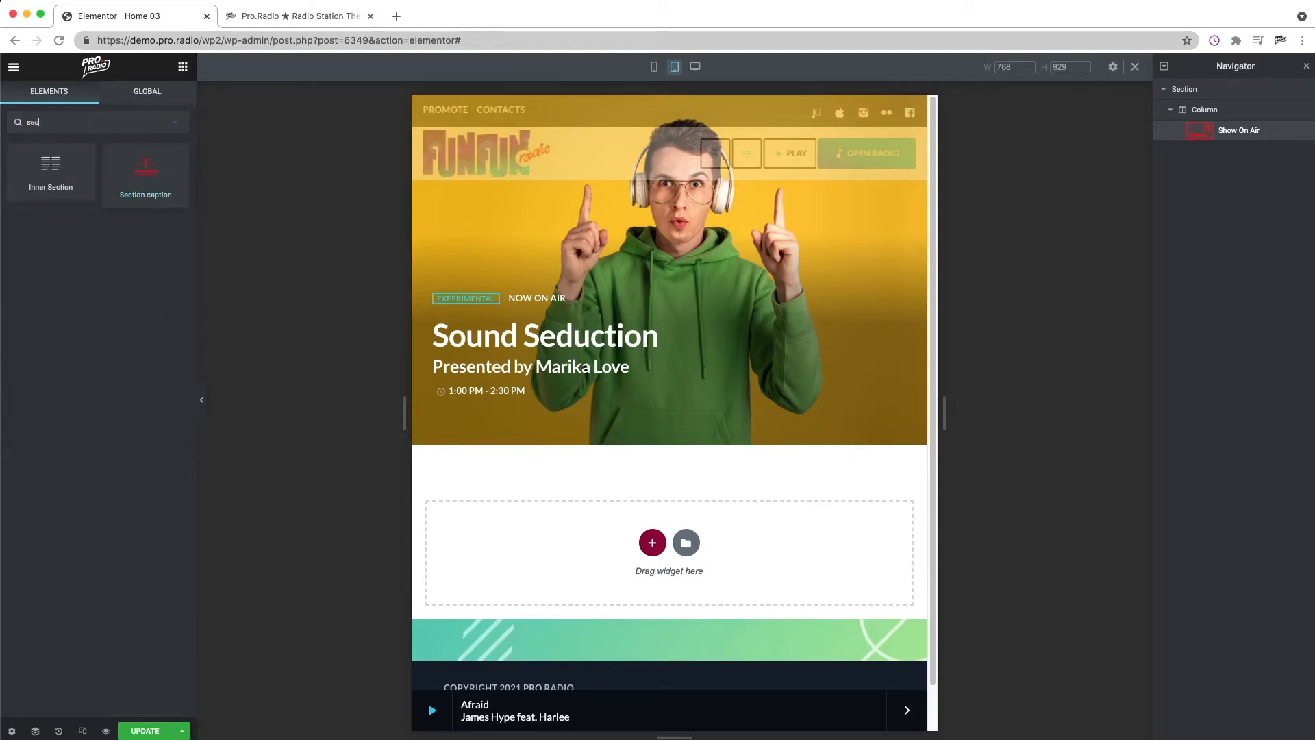
left_click_drag(145, 181, 699, 524)
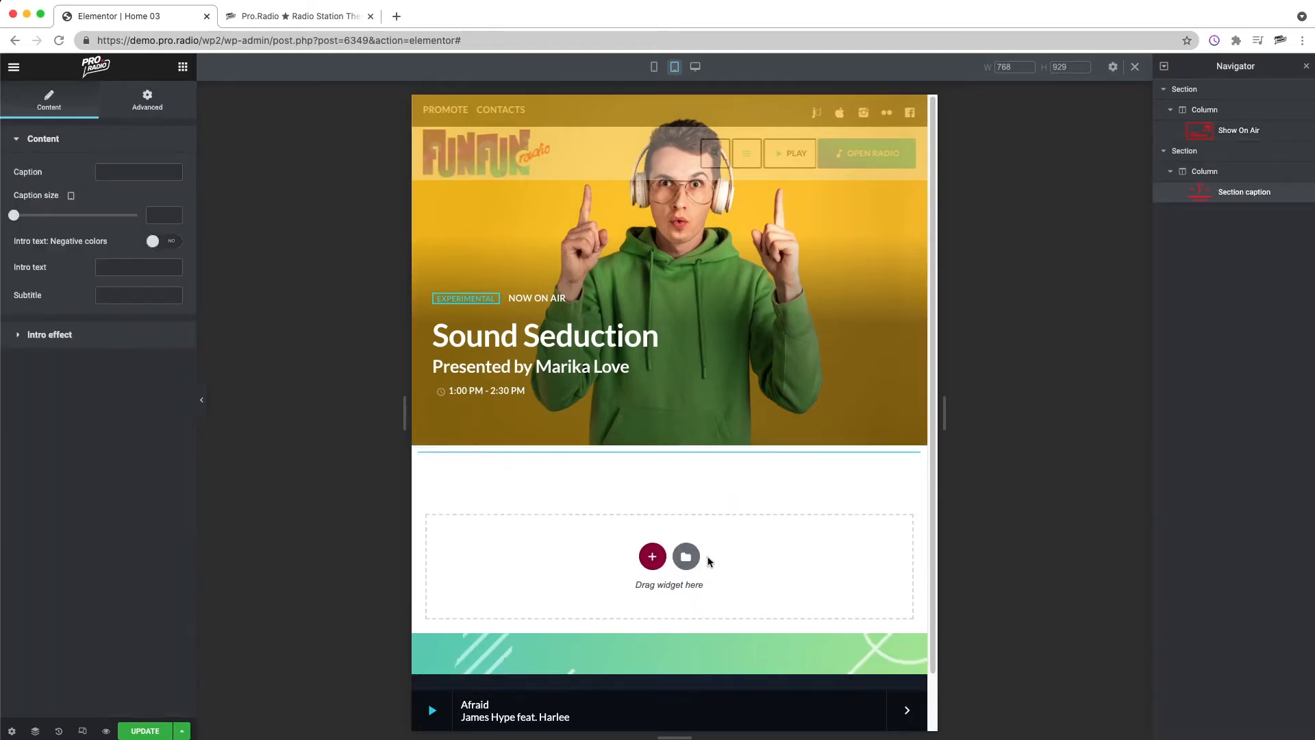
left_click(1209, 153)
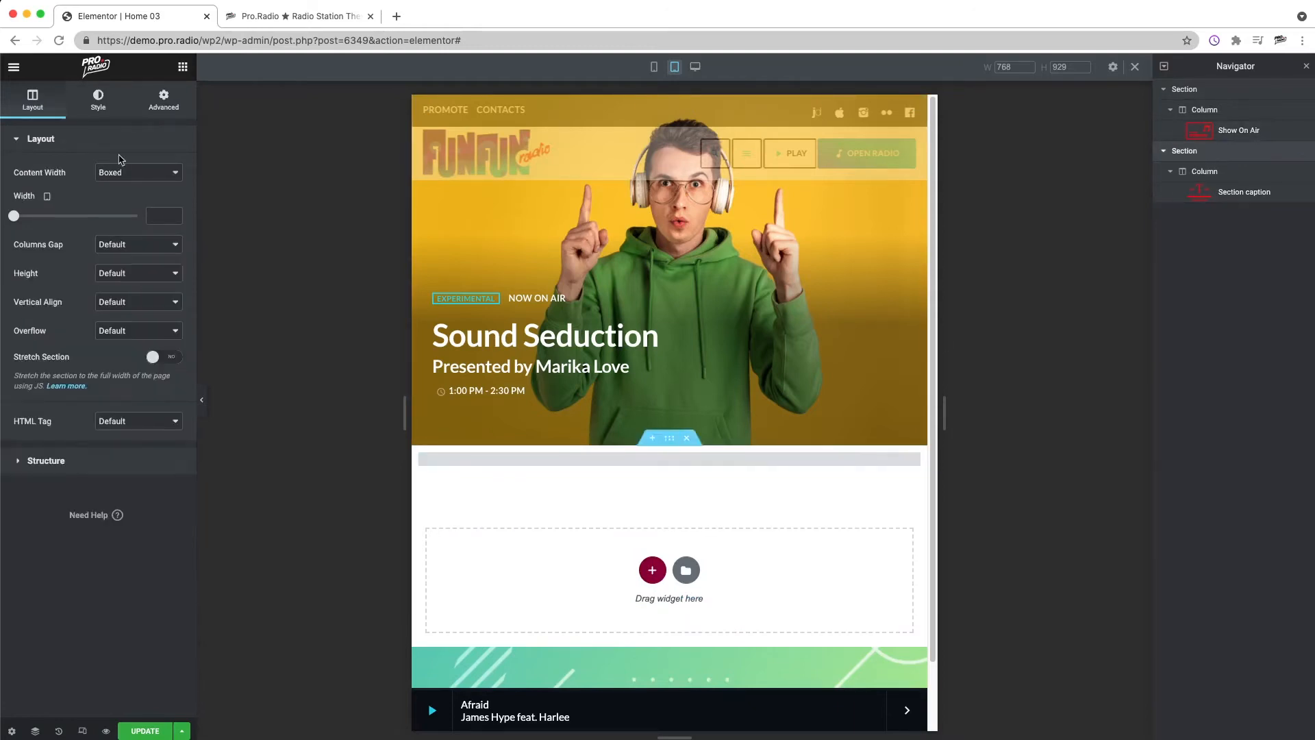
left_click(1246, 193)
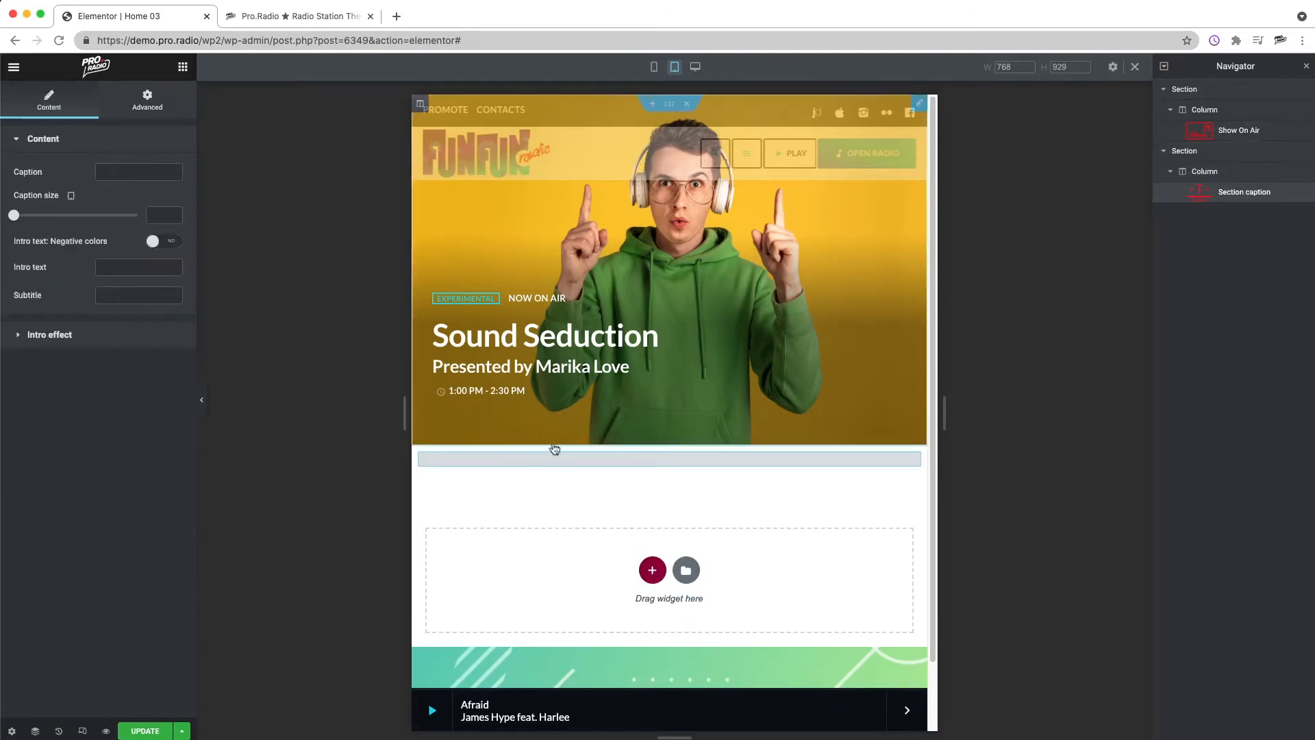
Step: Set the section caption to TOP NEWS with a caption size of 70
left_click(122, 172)
type("TOP NEW")
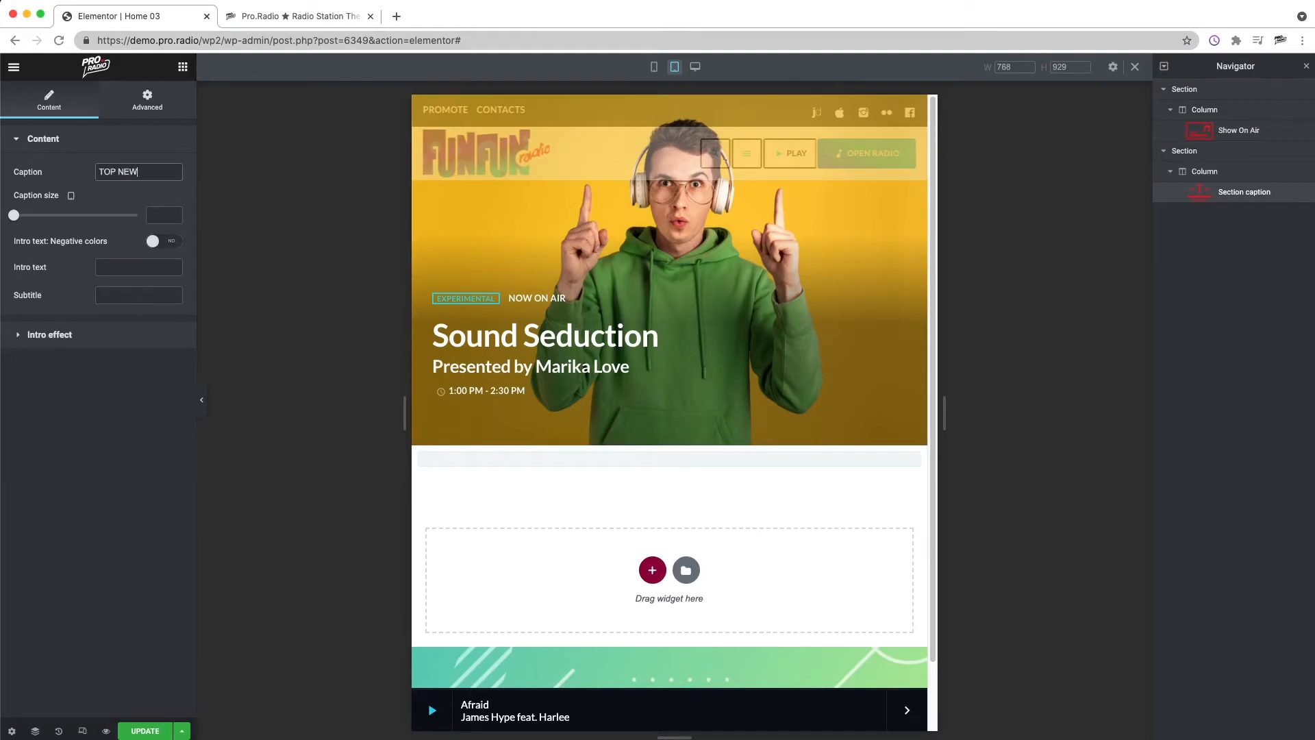
type("S")
left_click(159, 216)
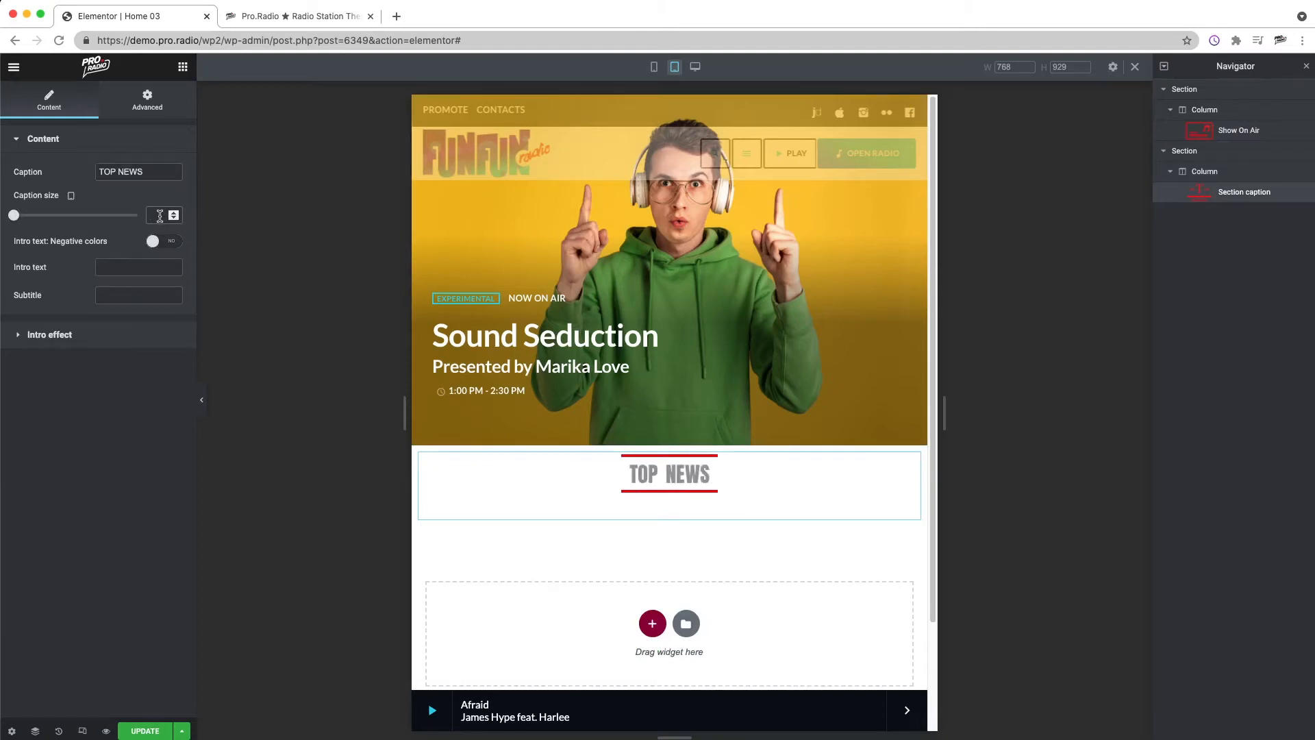
type("70")
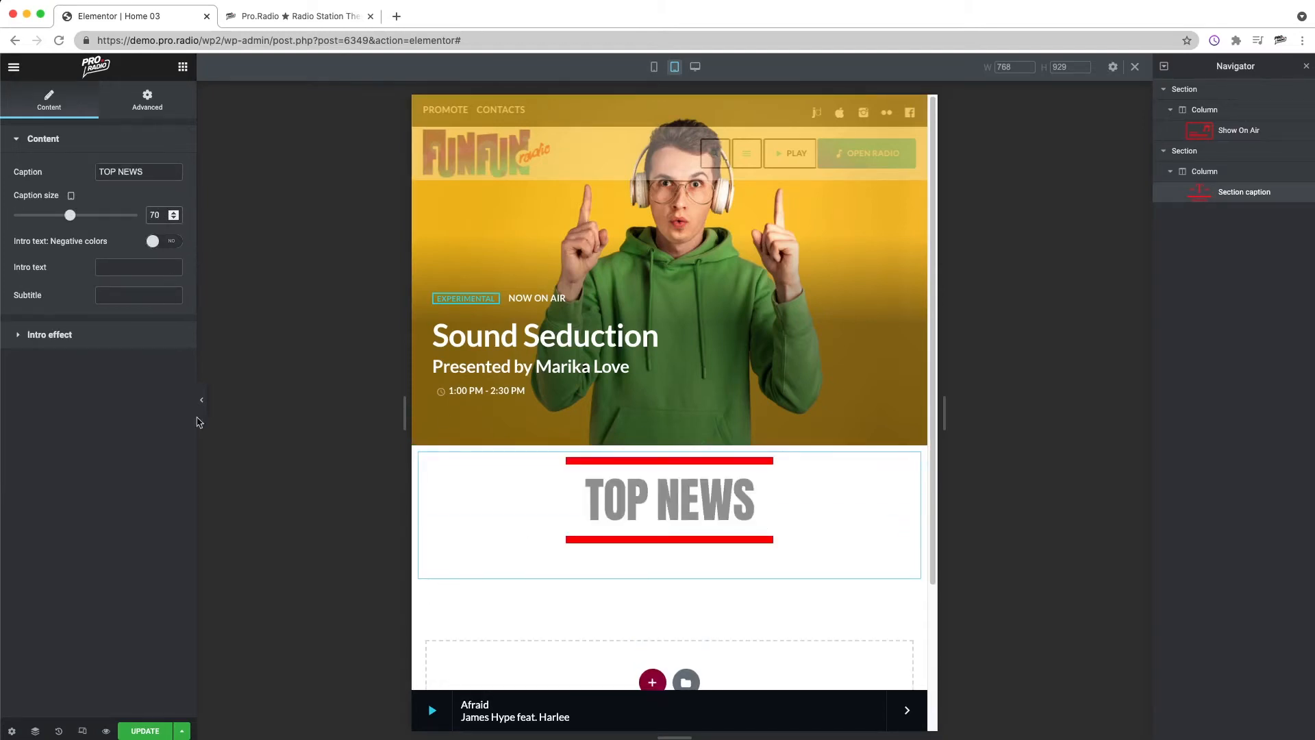
Step: Set the caption's intro effect Color 2 to black and Color 3 to purple
left_click(80, 332)
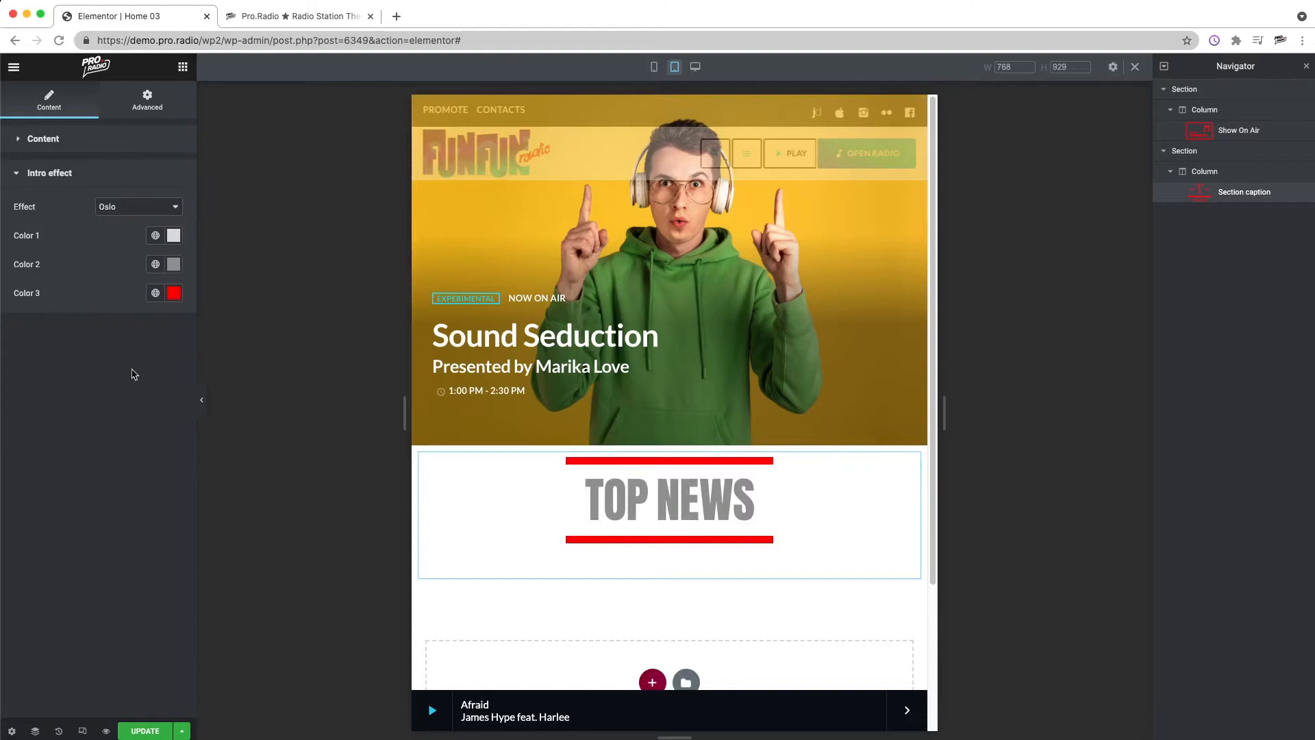
left_click(169, 263)
left_click_drag(155, 415, 24, 459)
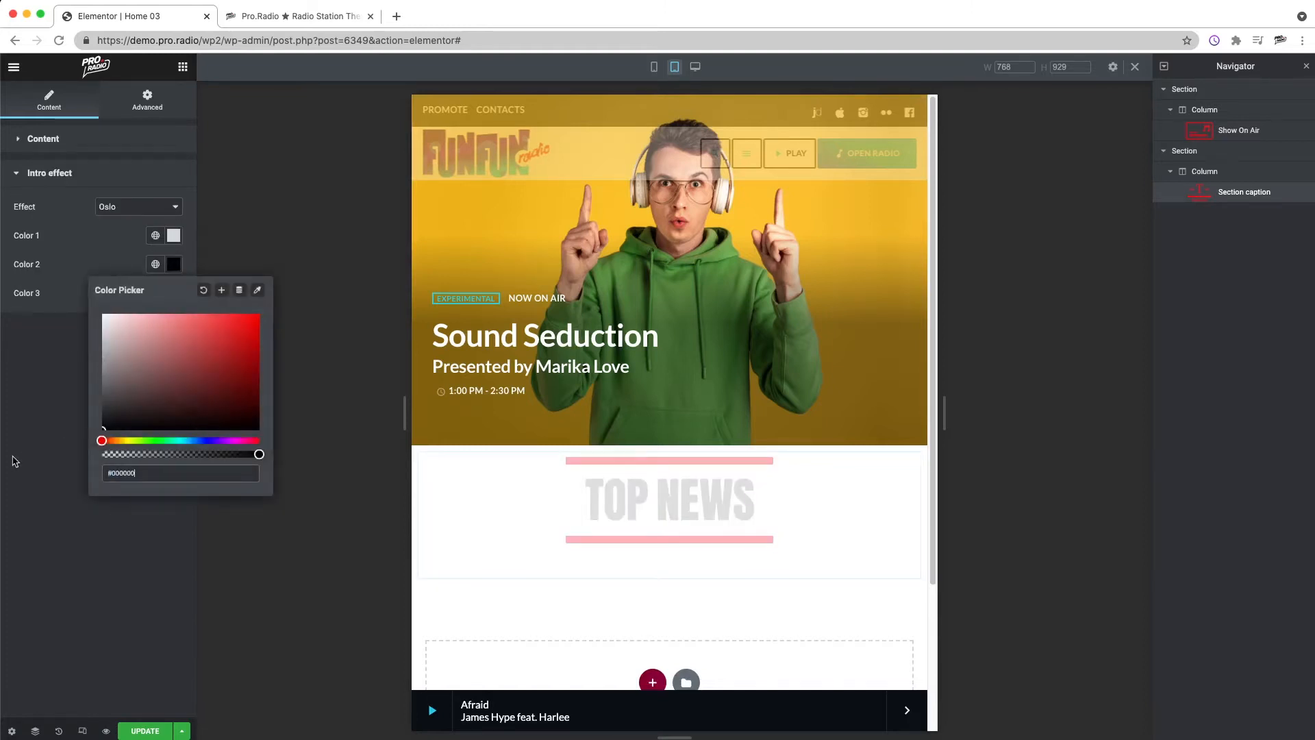
left_click(61, 302)
left_click(174, 235)
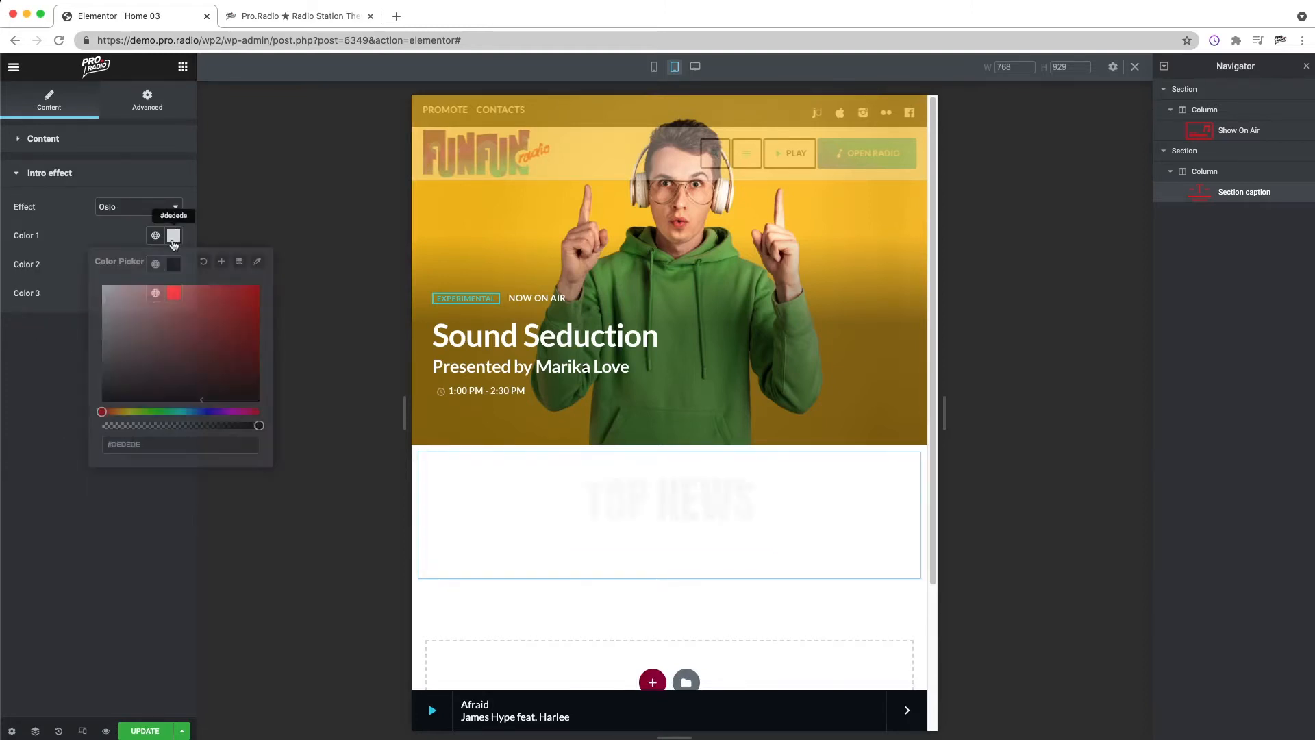
left_click(102, 308)
left_click(75, 298)
left_click(173, 293)
left_click_drag(210, 470, 218, 469)
left_click(47, 375)
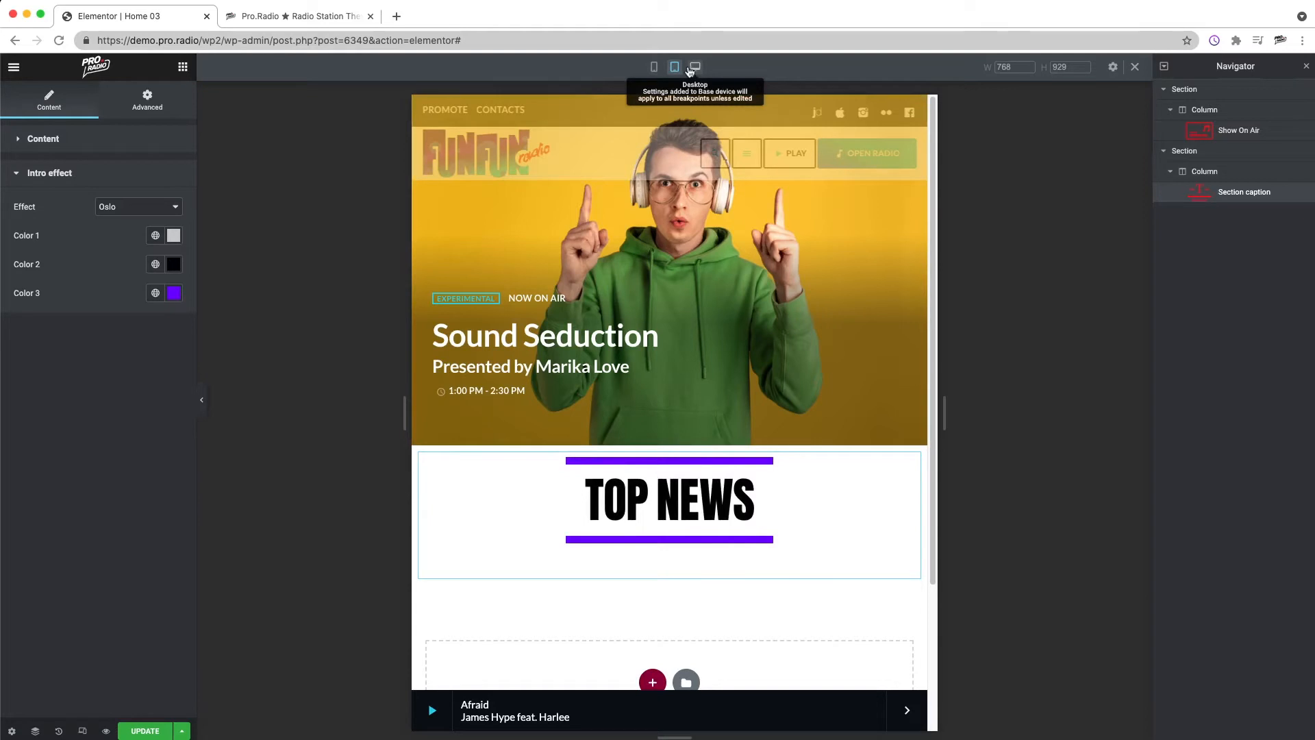
Step: Switch back to desktop preview and set the caption size to 76
left_click(96, 139)
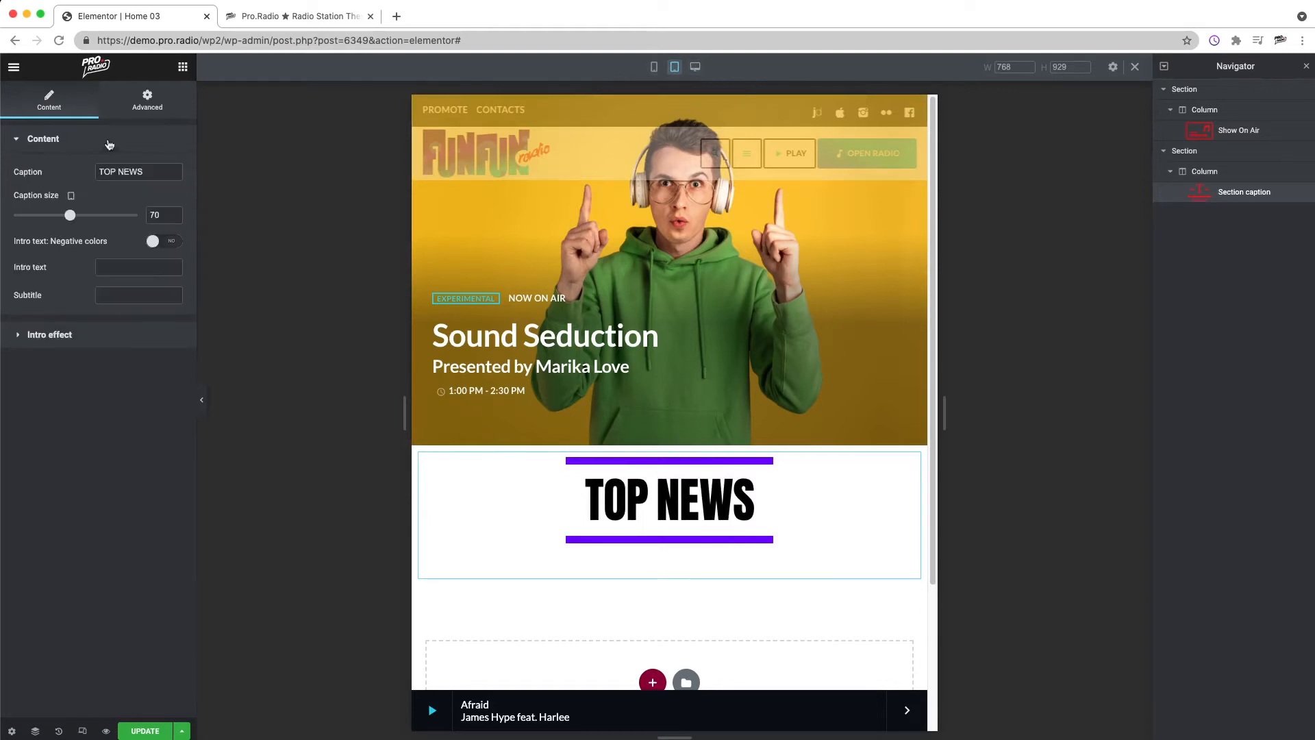
left_click(695, 66)
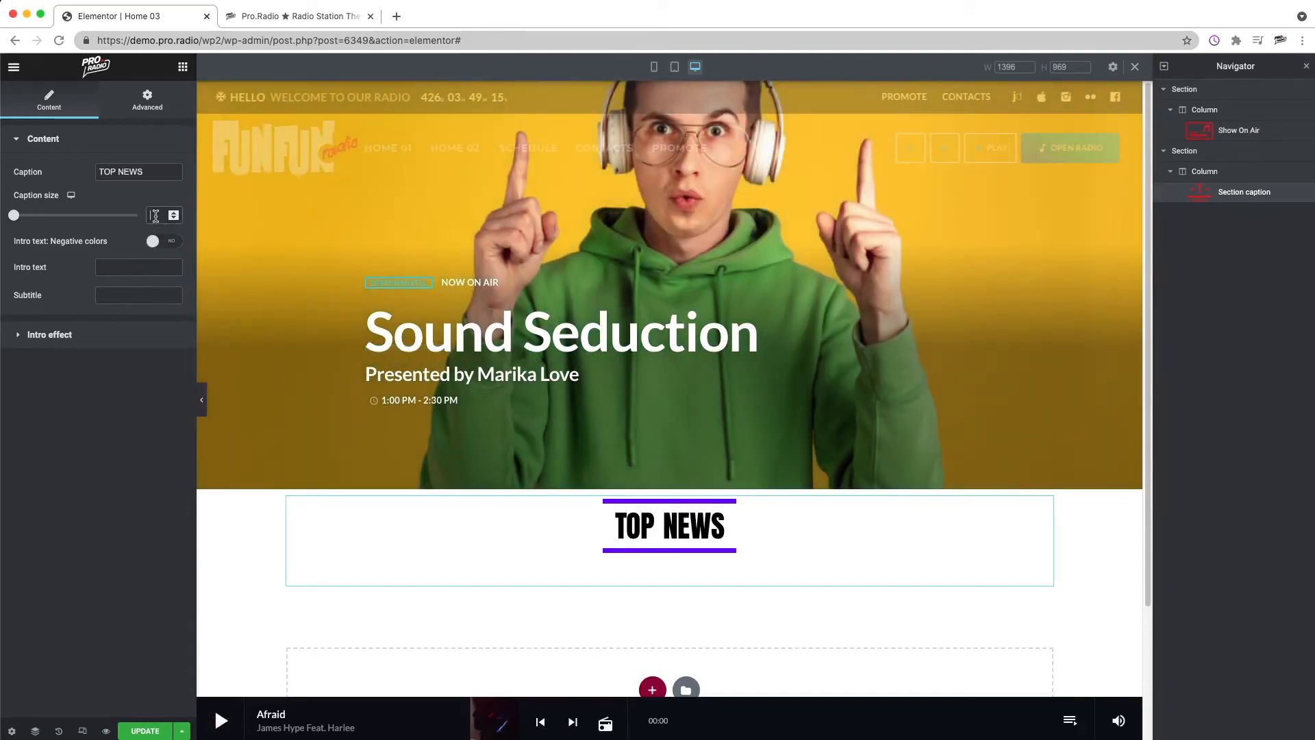
left_click(155, 215)
type("76")
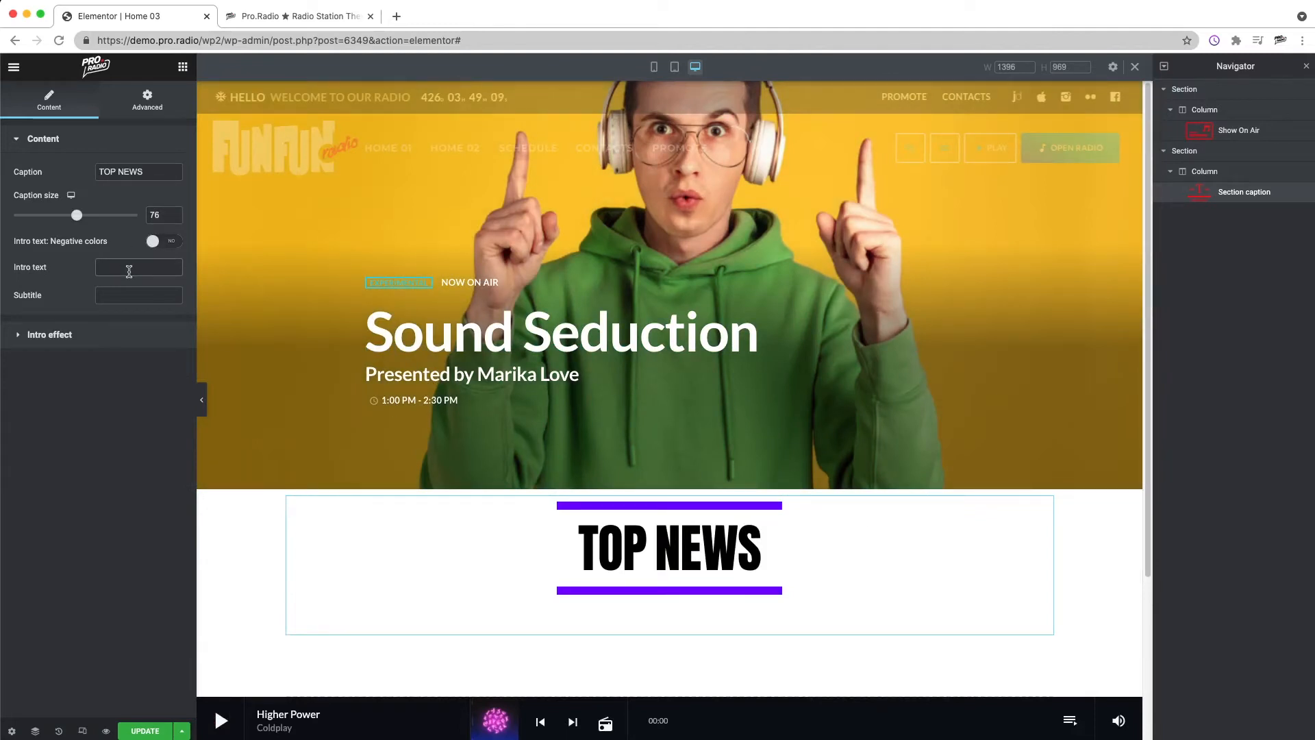
Step: Set the caption's intro text to BLOG and its subtitle to STAY UP TO DATE
type("BLOG")
left_click(158, 296)
type("STA")
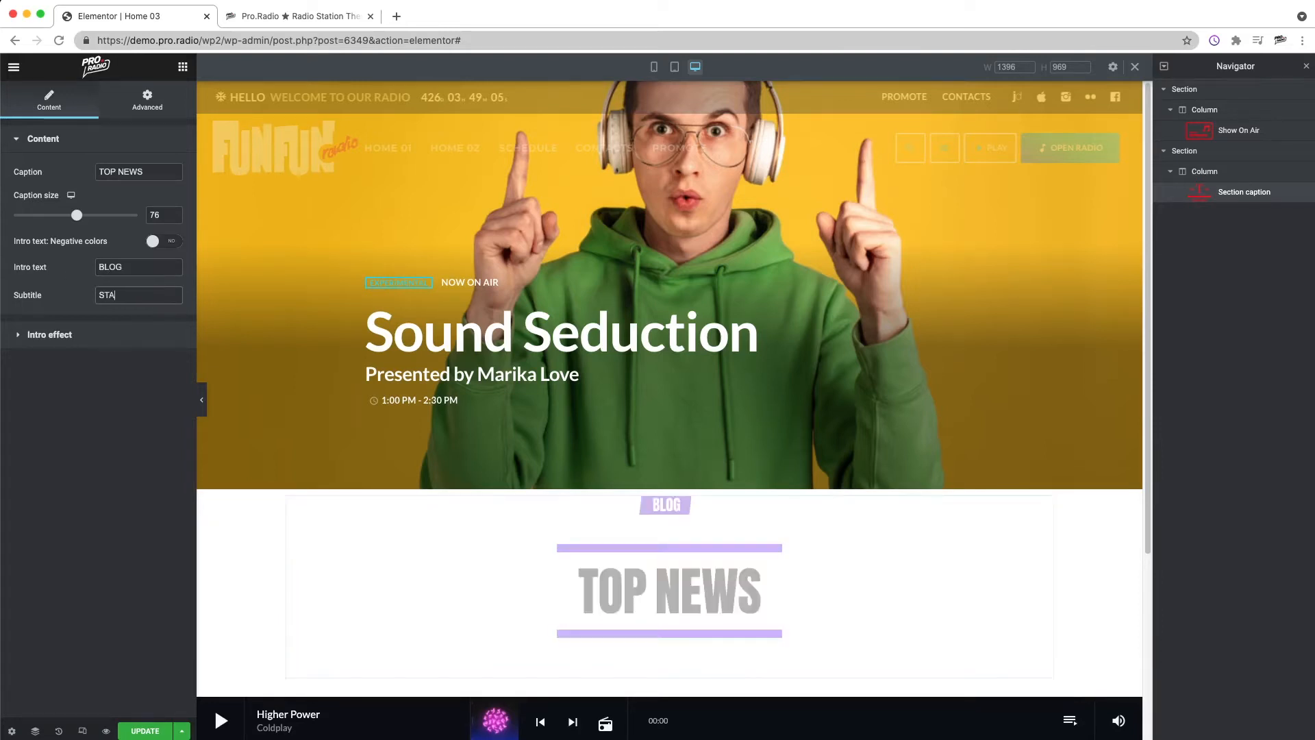
type("Y UP TO DATE WIT")
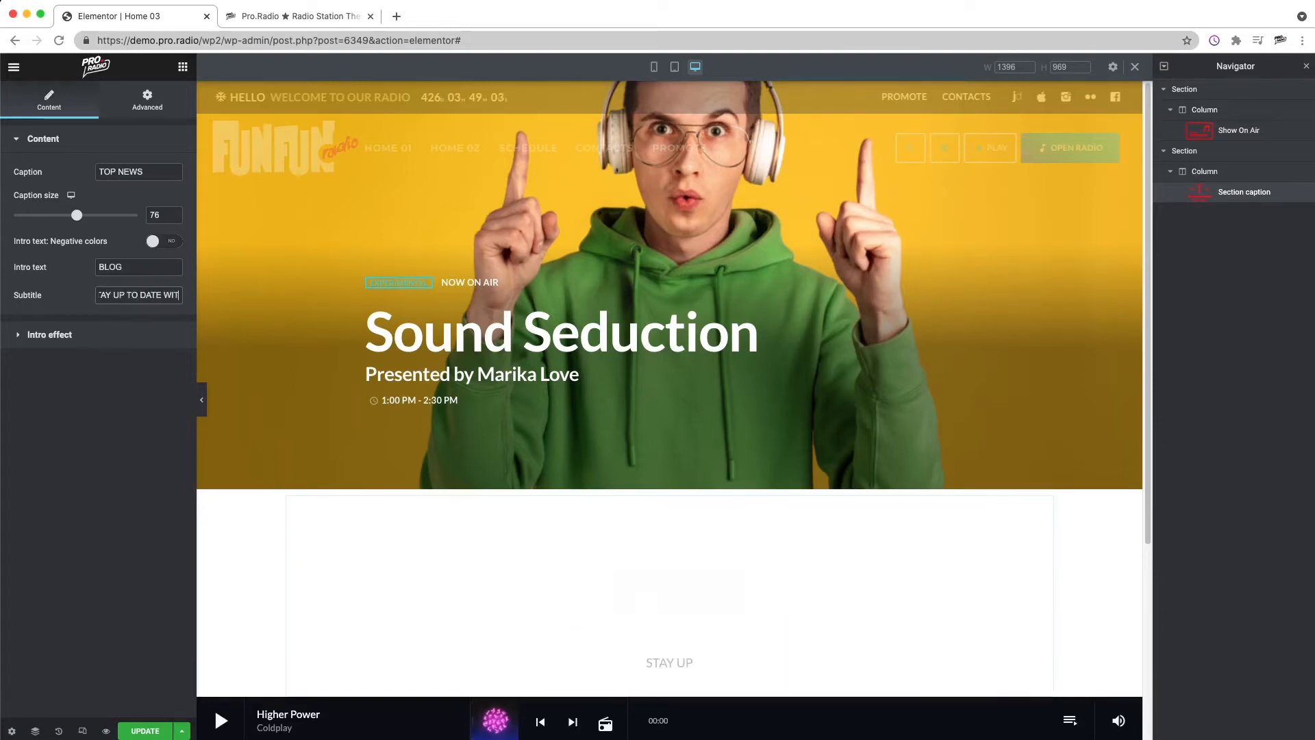
type("H THE LATEST NEWS")
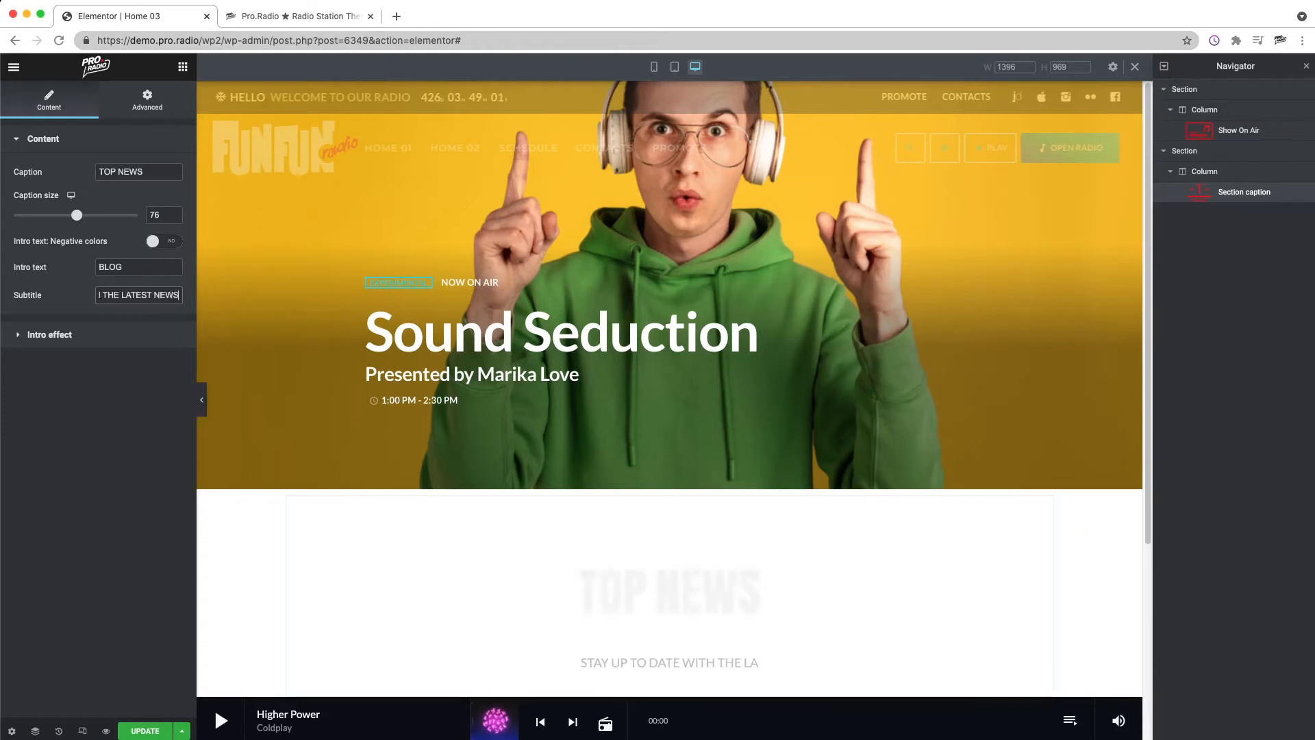
type(" AND TRENDS")
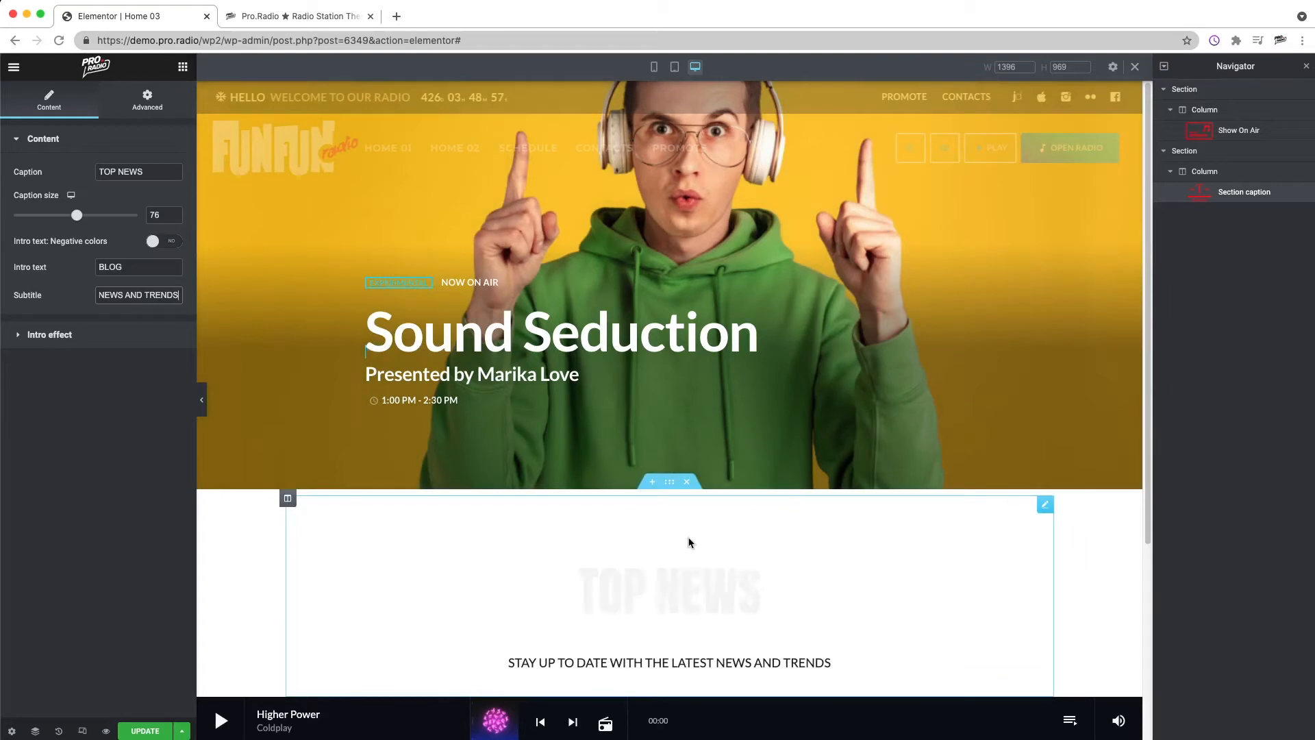
Step: Give the caption's section a top and bottom padding of 120 px each
scroll(709, 548, "down", 1)
left_click(669, 402)
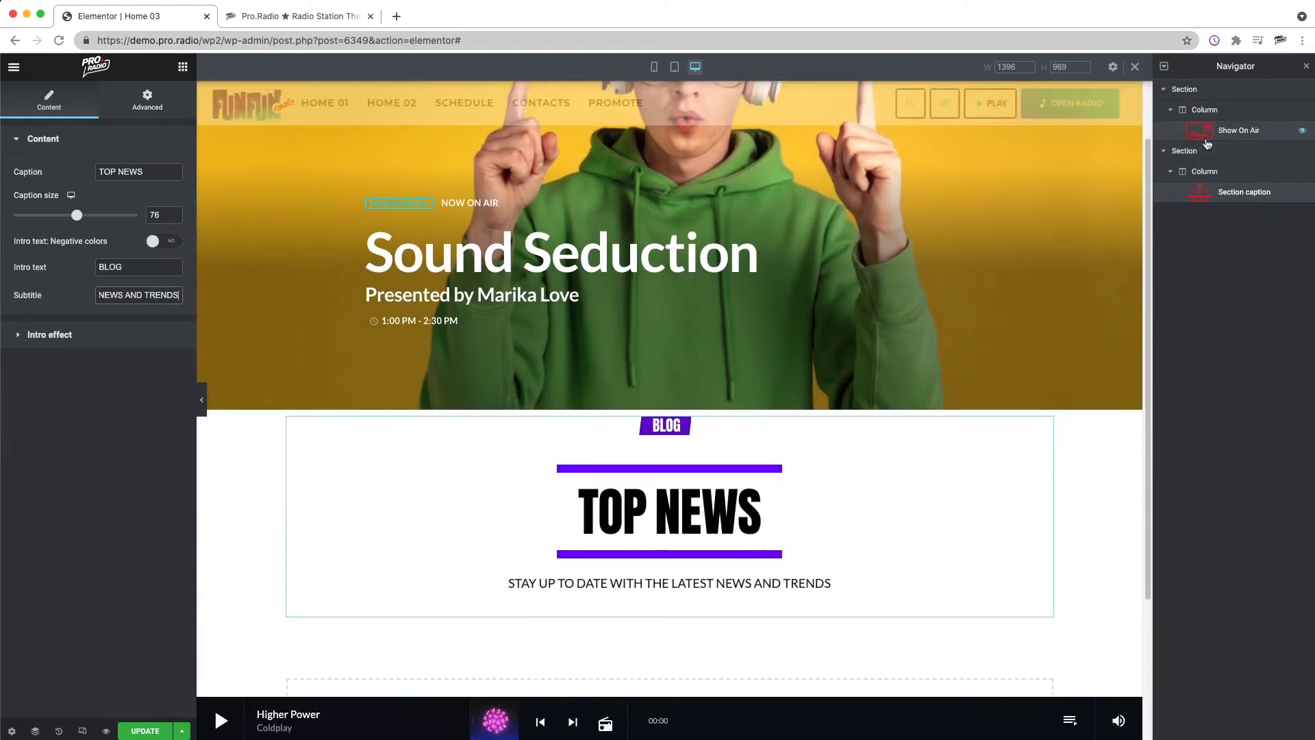
left_click(164, 101)
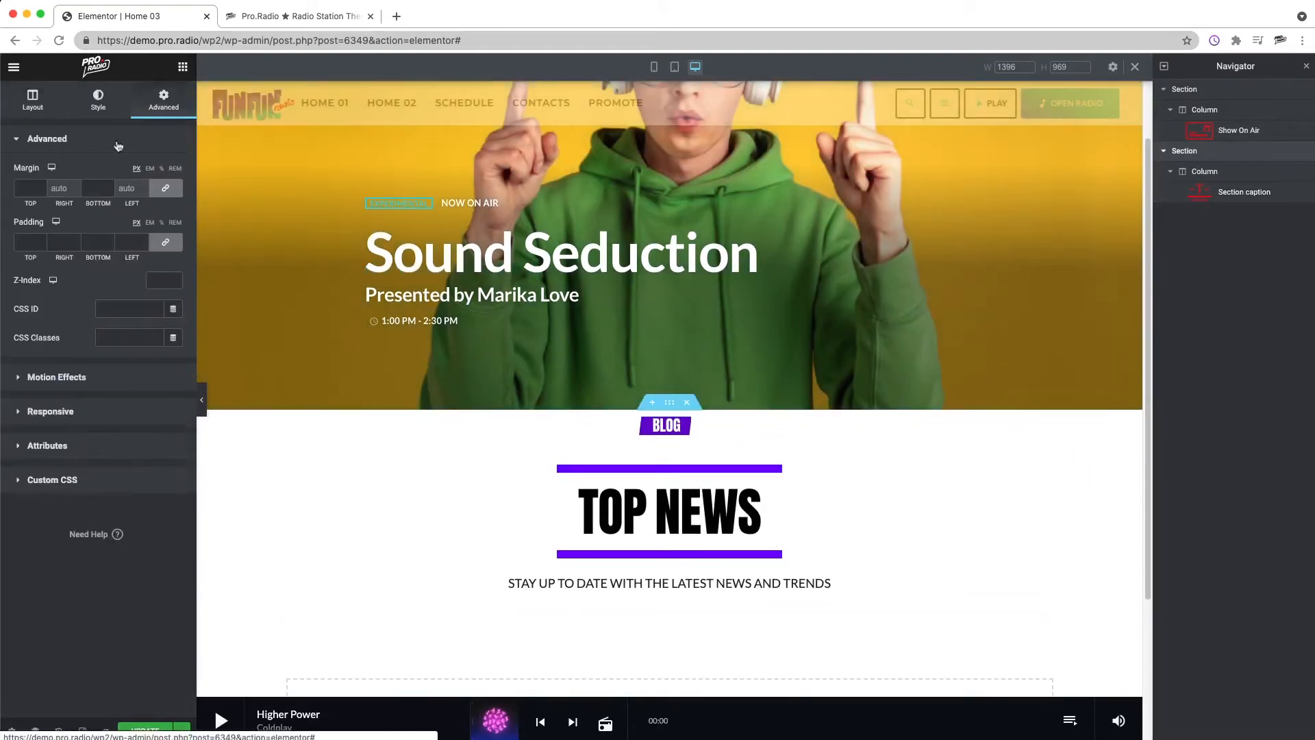
left_click(165, 242)
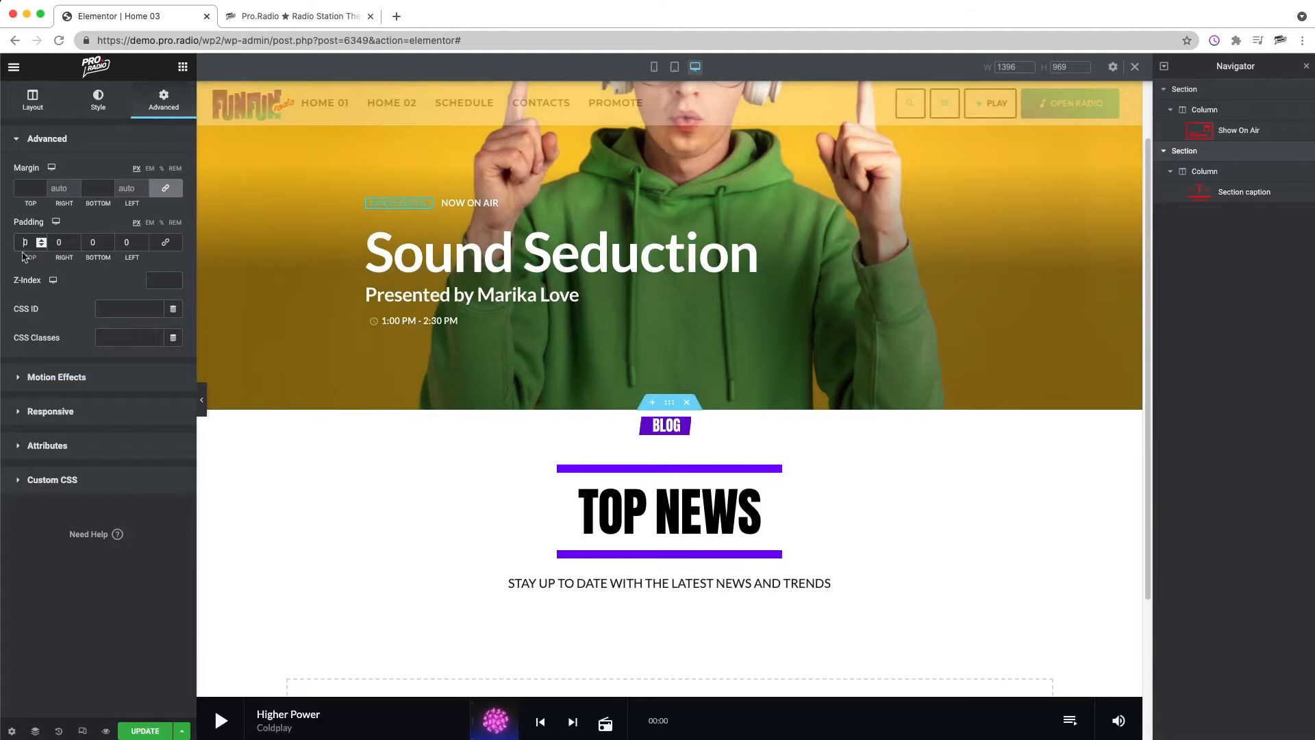
type("120")
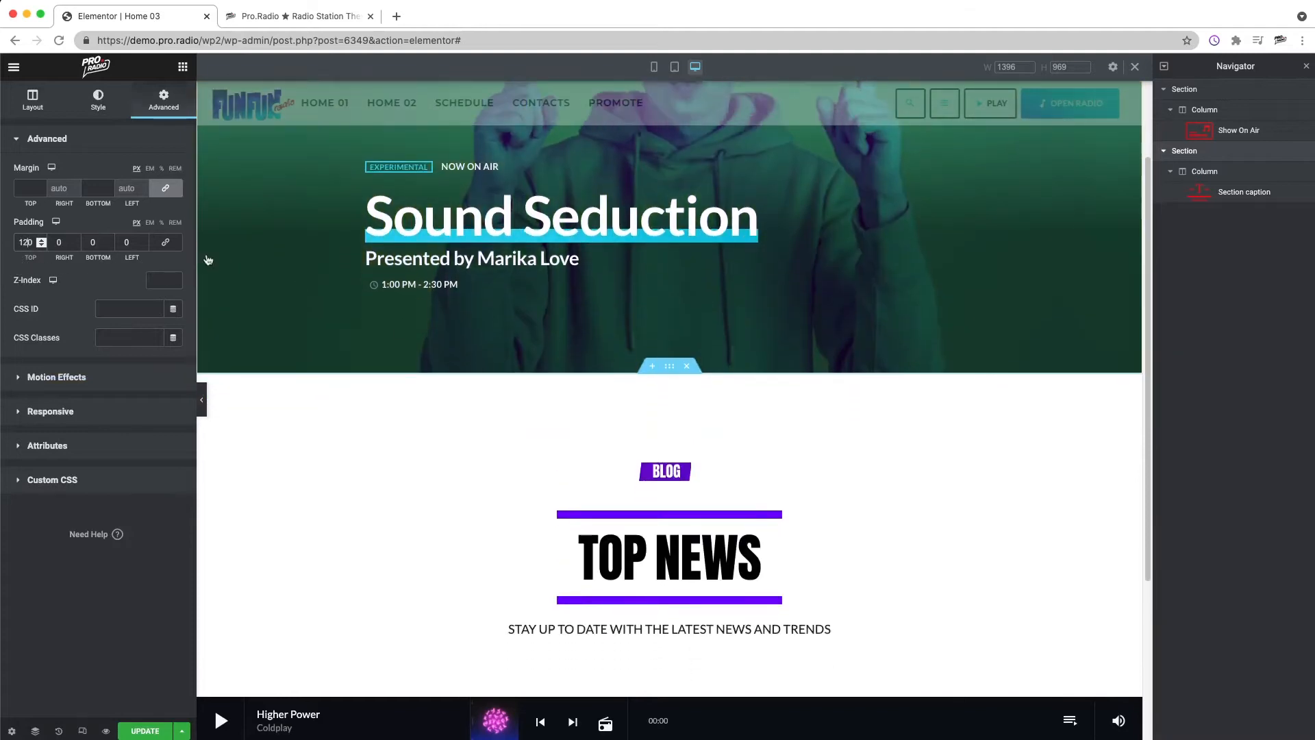
left_click(102, 243)
type("120")
scroll(722, 358, "down", 3)
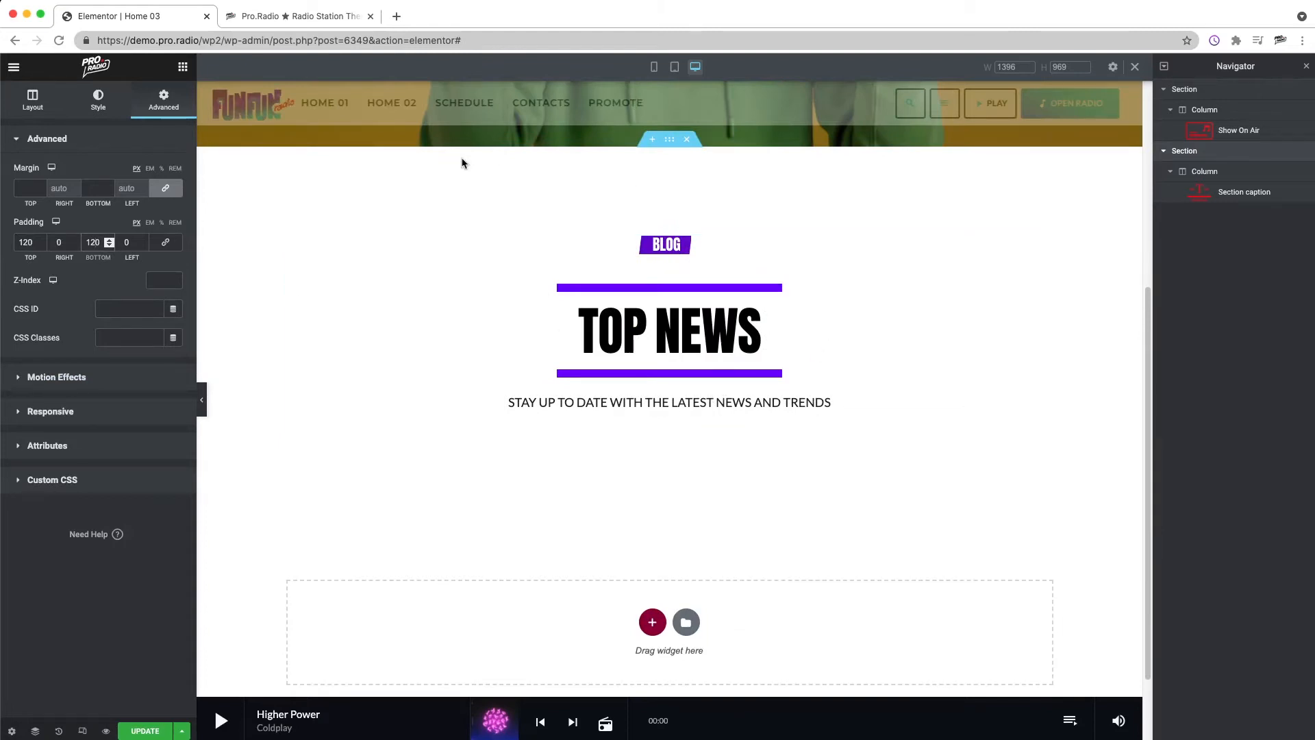
Step: Search the widgets for mosaic and add a Post mosaic widget below the section caption
left_click(99, 115)
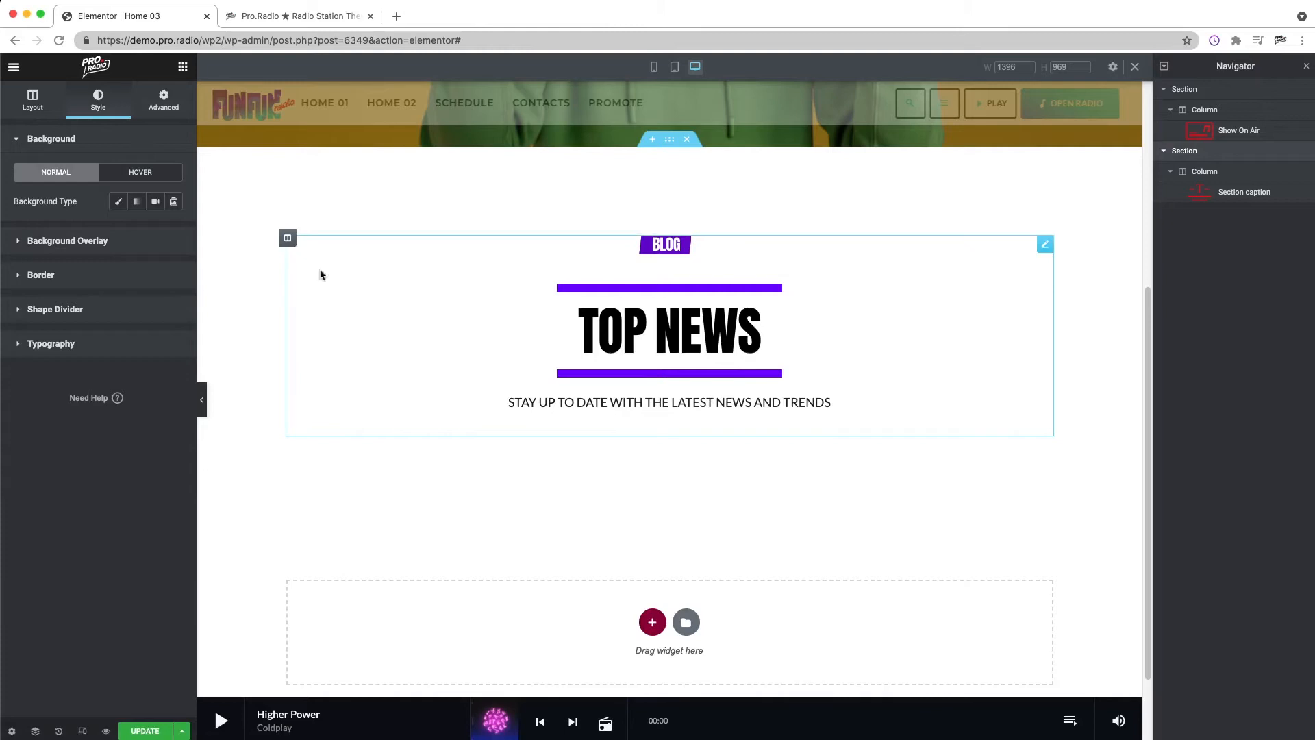
left_click(288, 238)
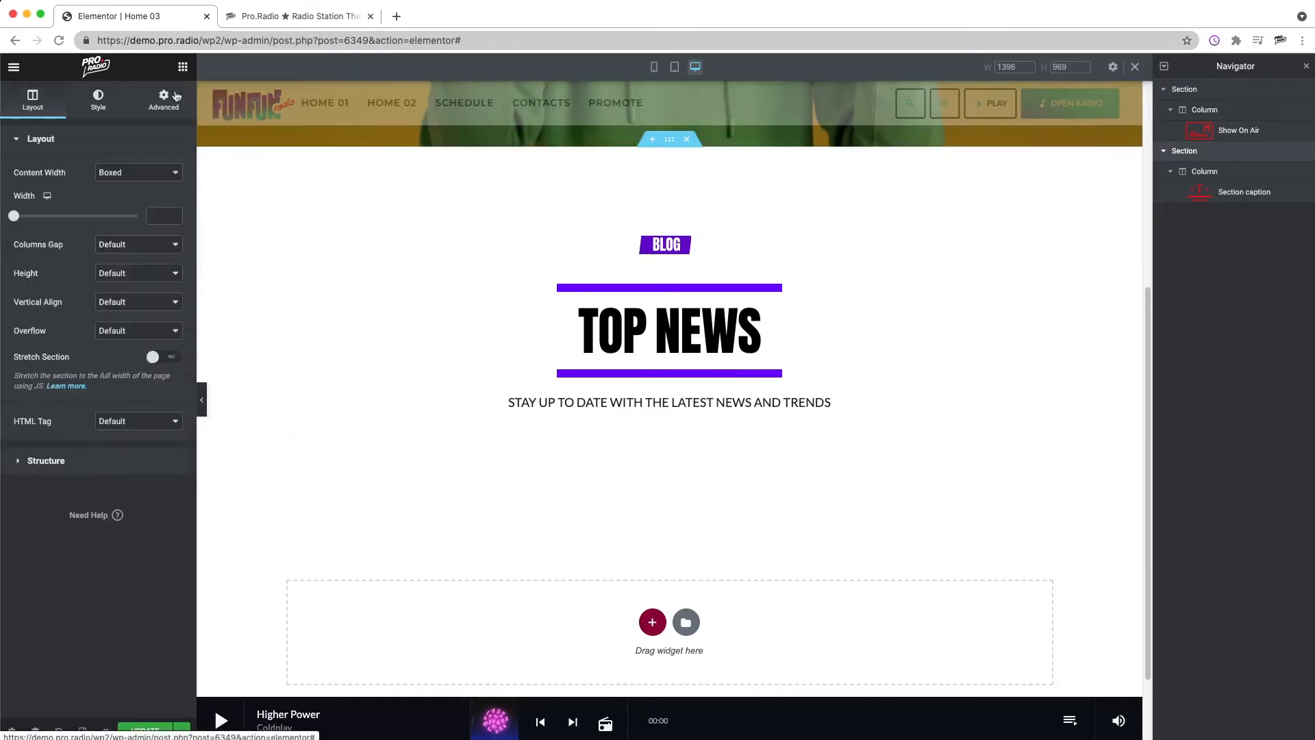
left_click(182, 67)
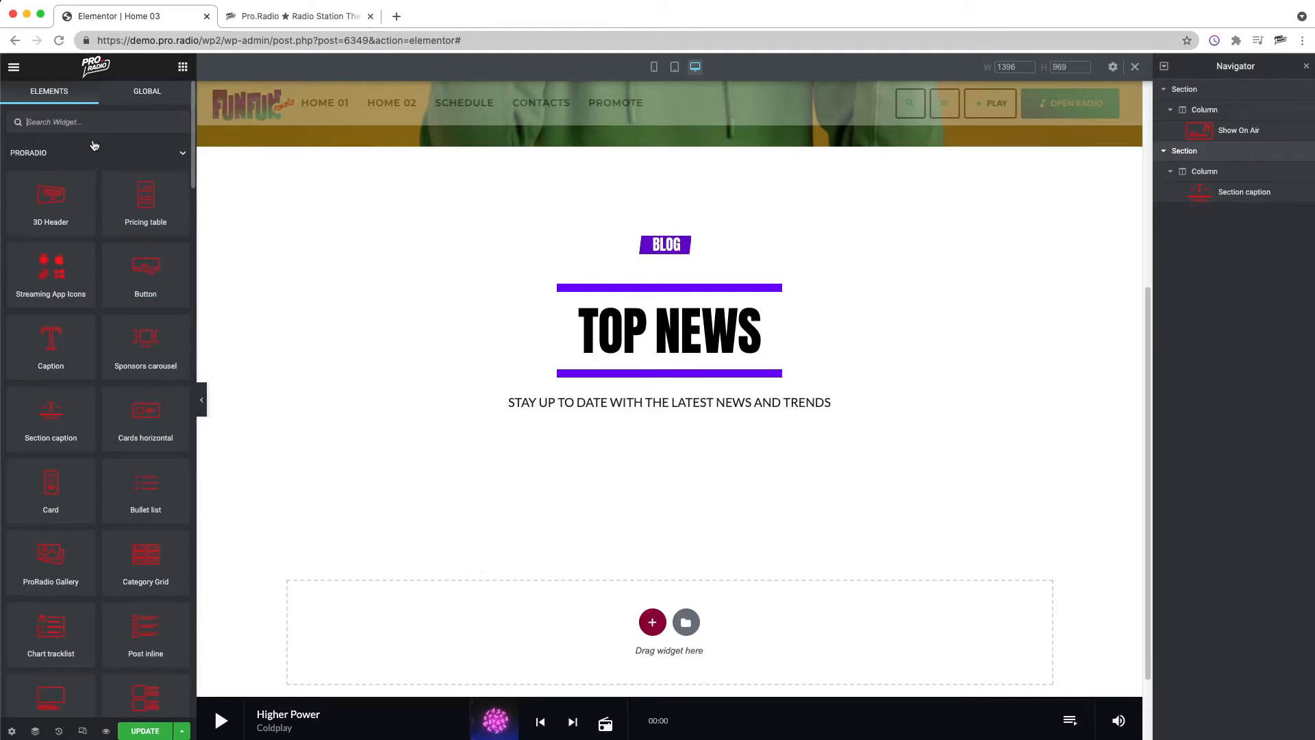
type("MOSA")
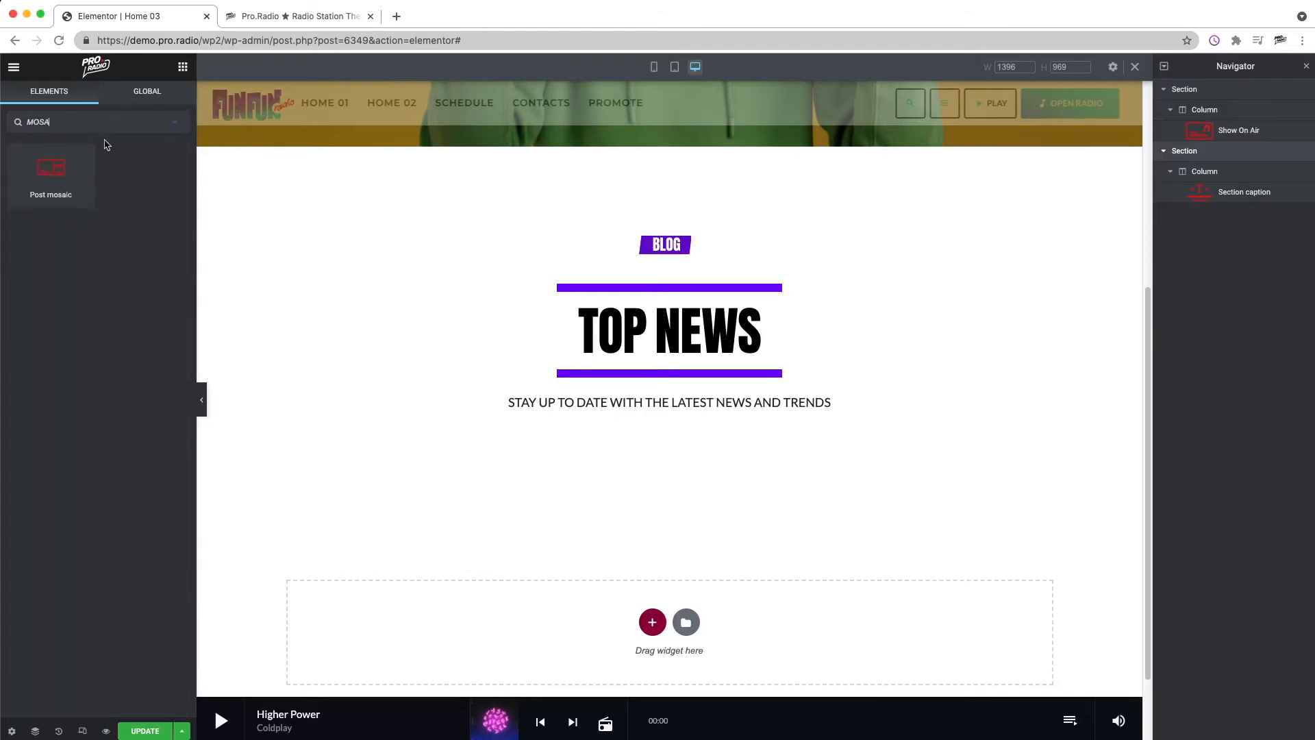
left_click_drag(49, 177, 681, 440)
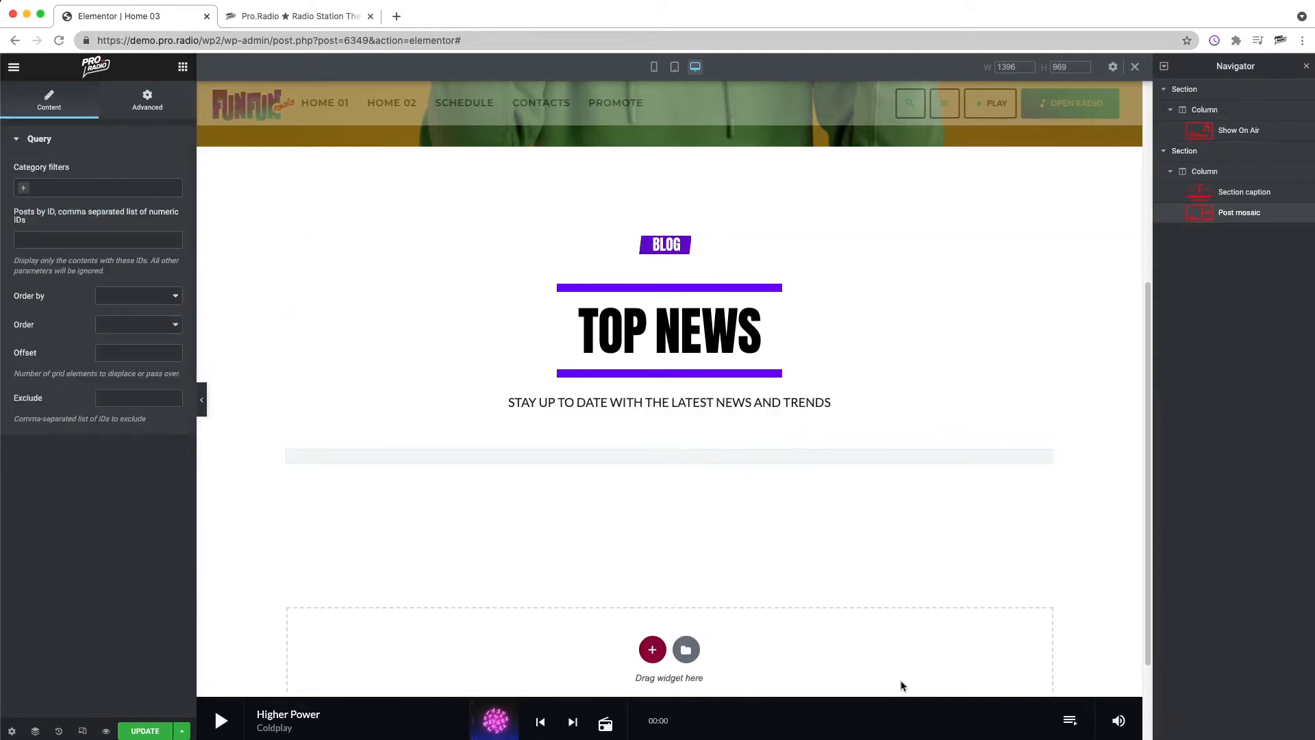
Step: Add a new three-column section below the post mosaic
scroll(775, 520, "down", 1)
scroll(775, 521, "down", 4)
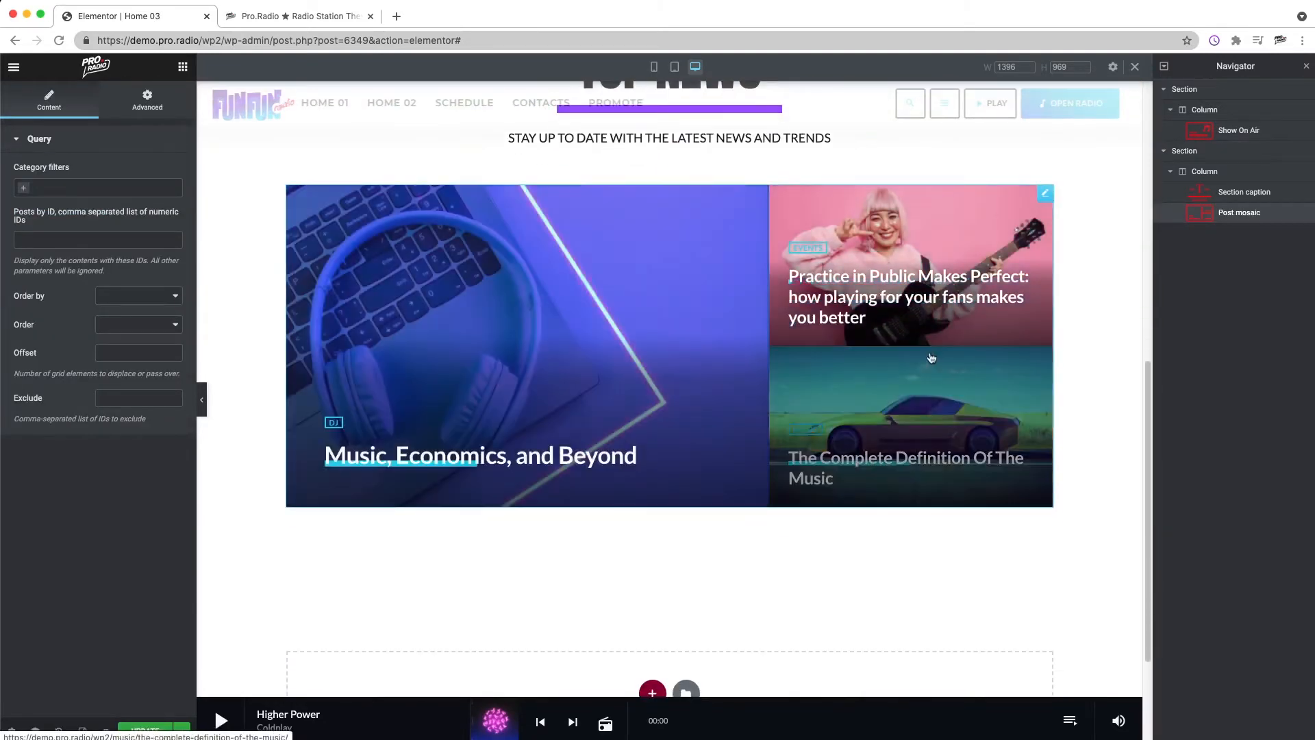
scroll(525, 458, "down", 2)
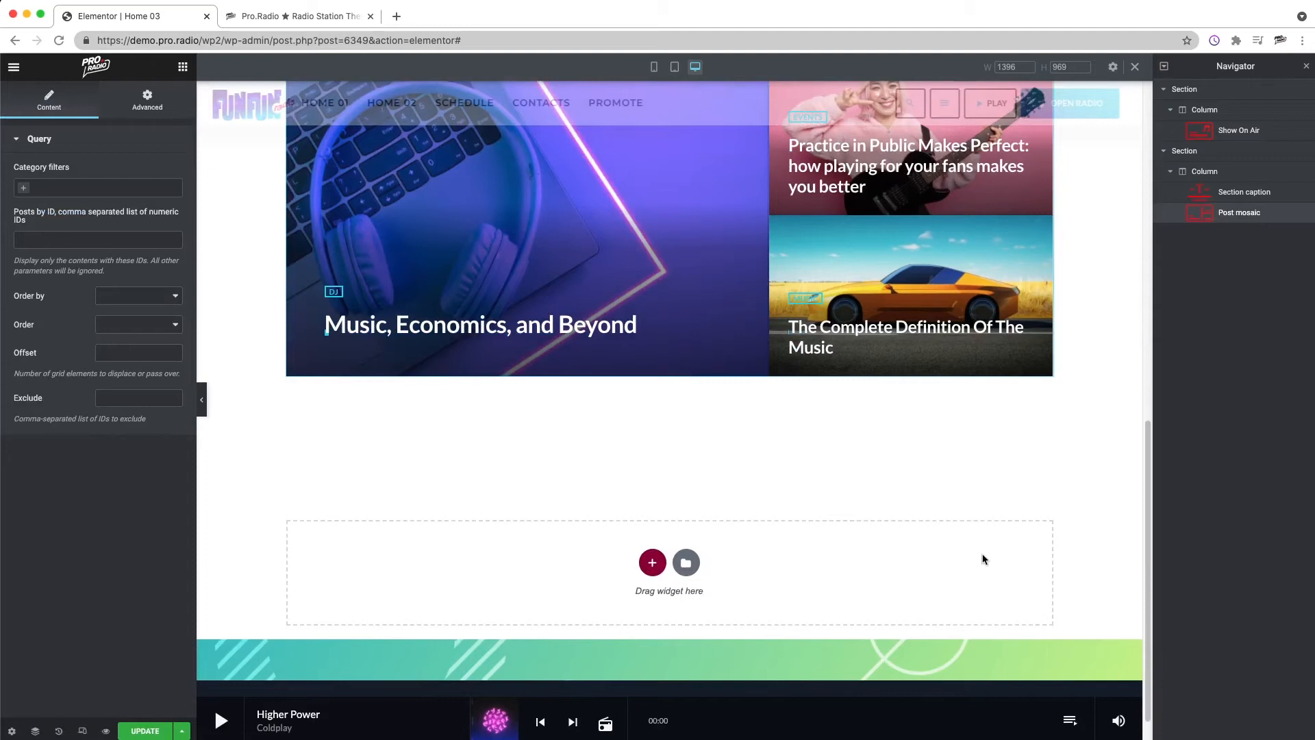
scroll(746, 482, "up", 8)
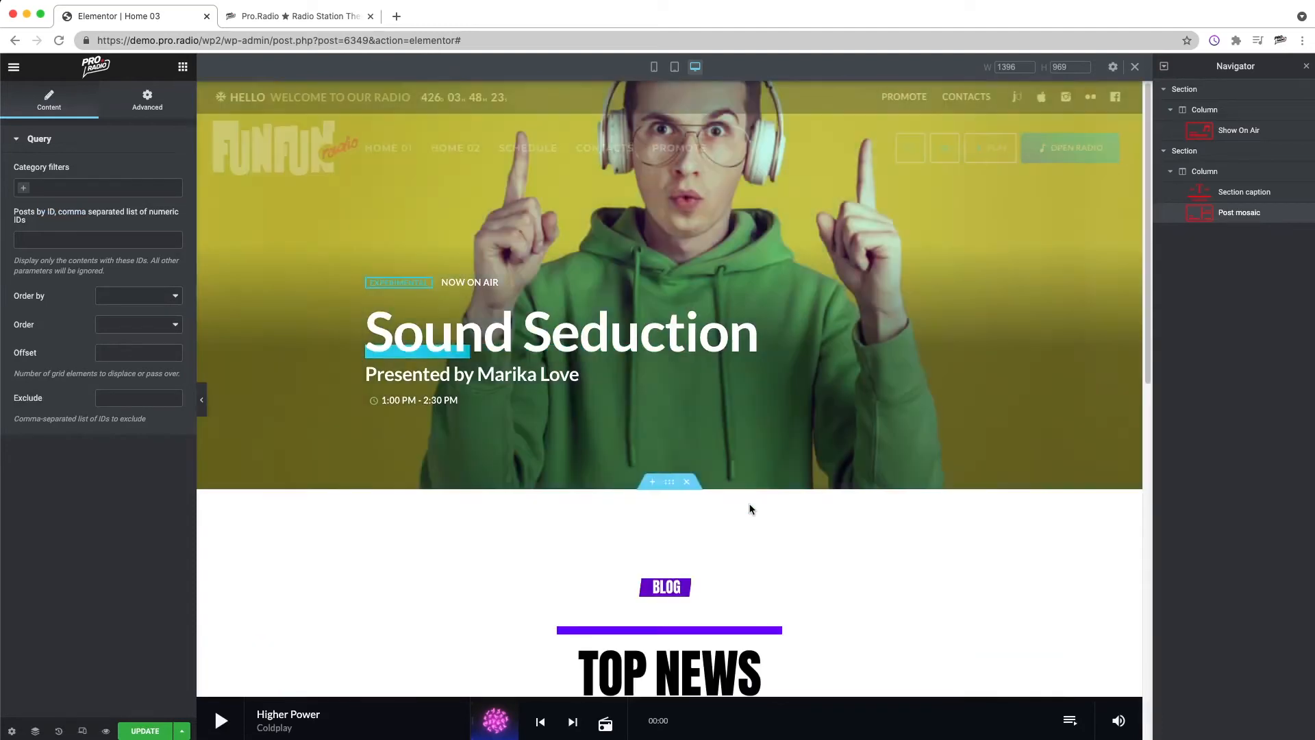
scroll(753, 534, "down", 8)
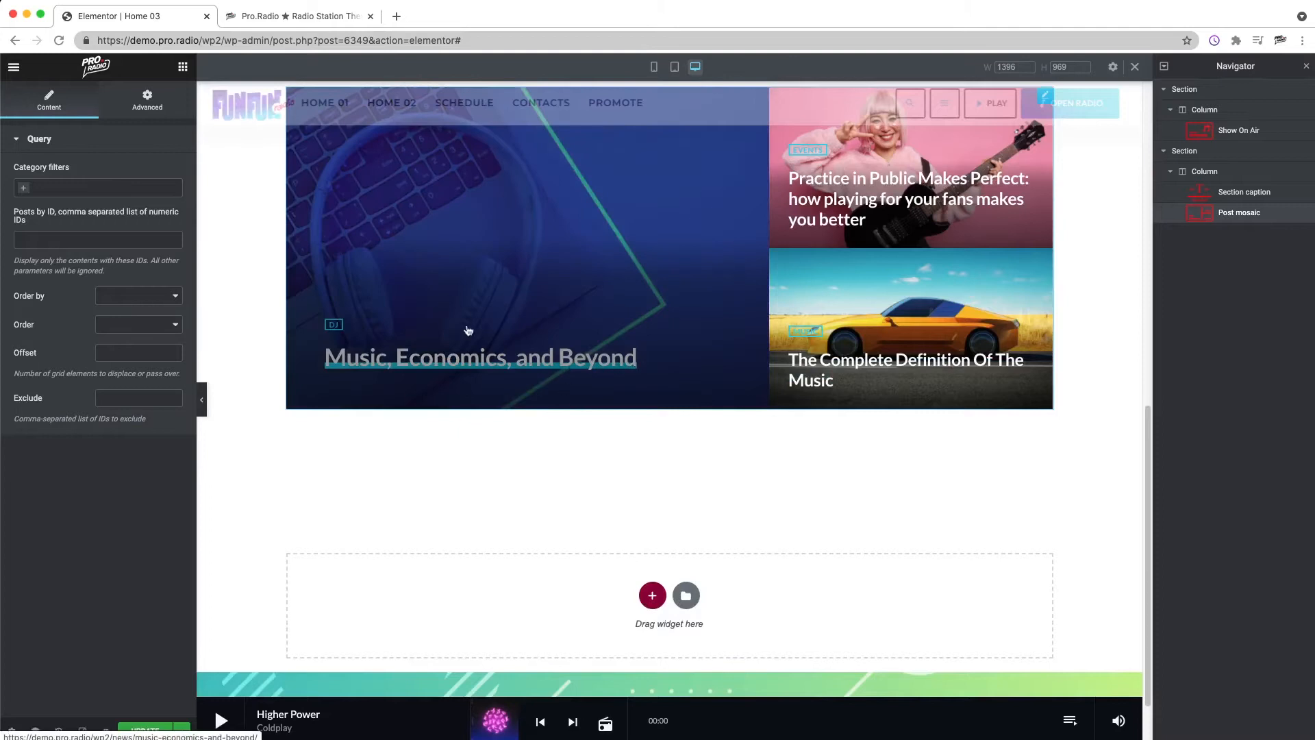
left_click(182, 66)
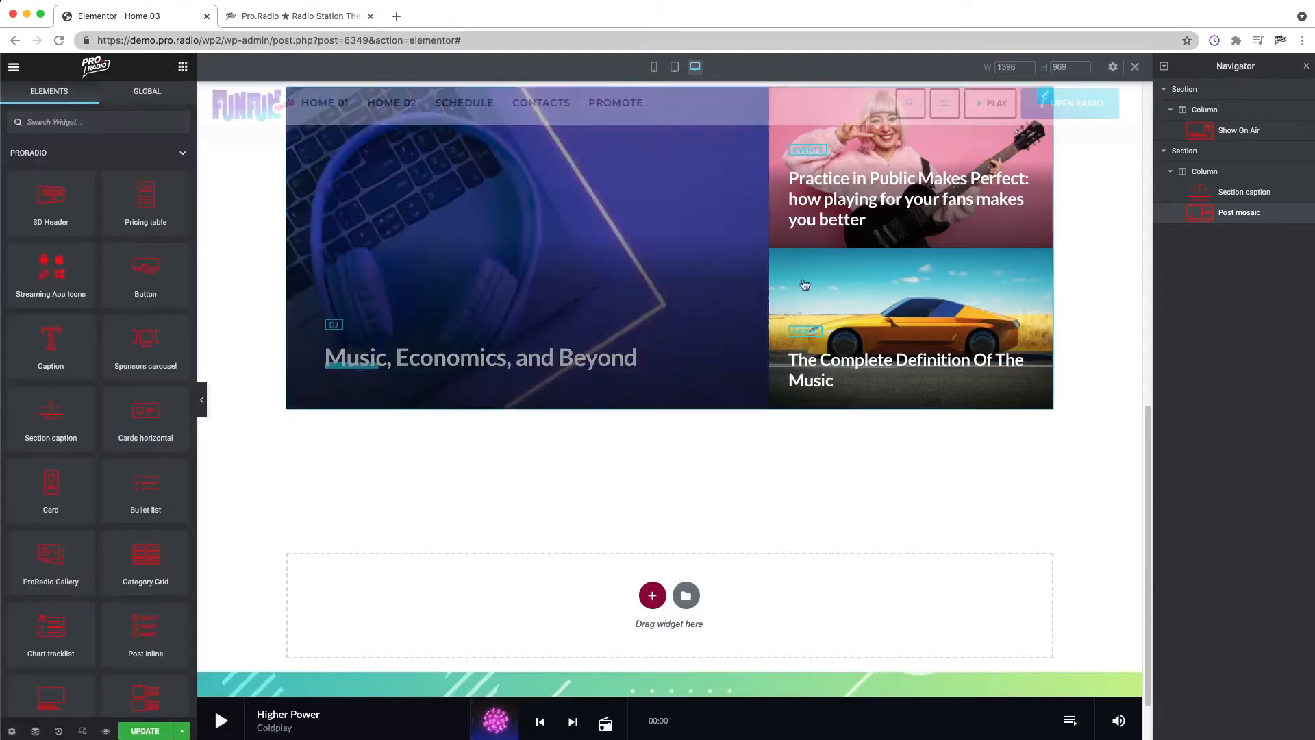
scroll(700, 507, "up", 6)
scroll(789, 480, "down", 6)
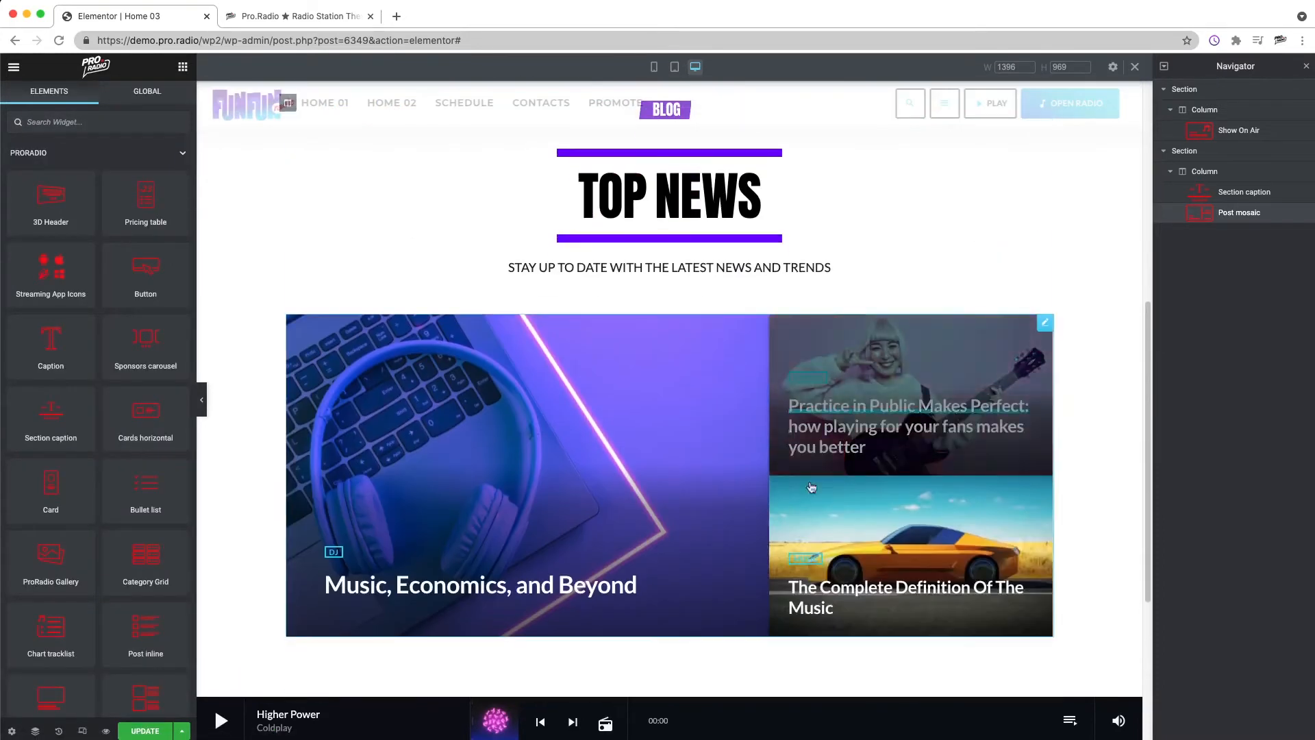
left_click(652, 625)
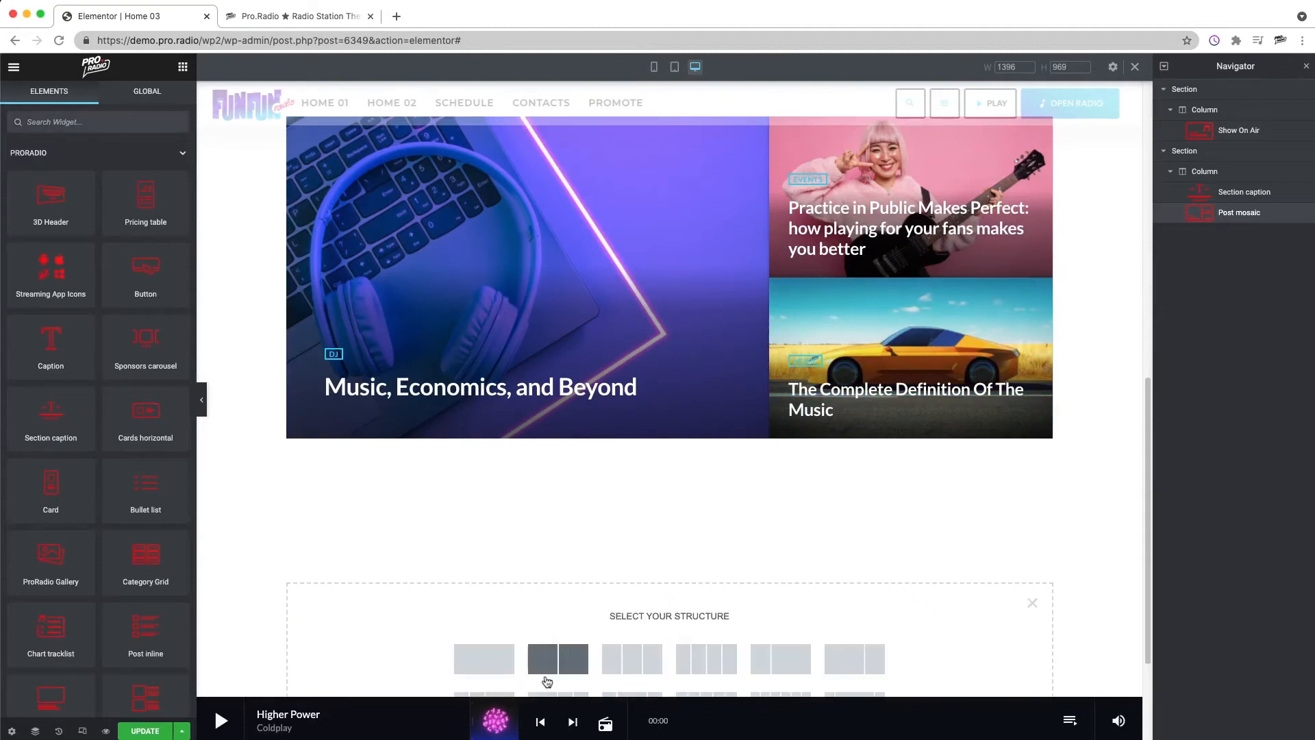
left_click(677, 661)
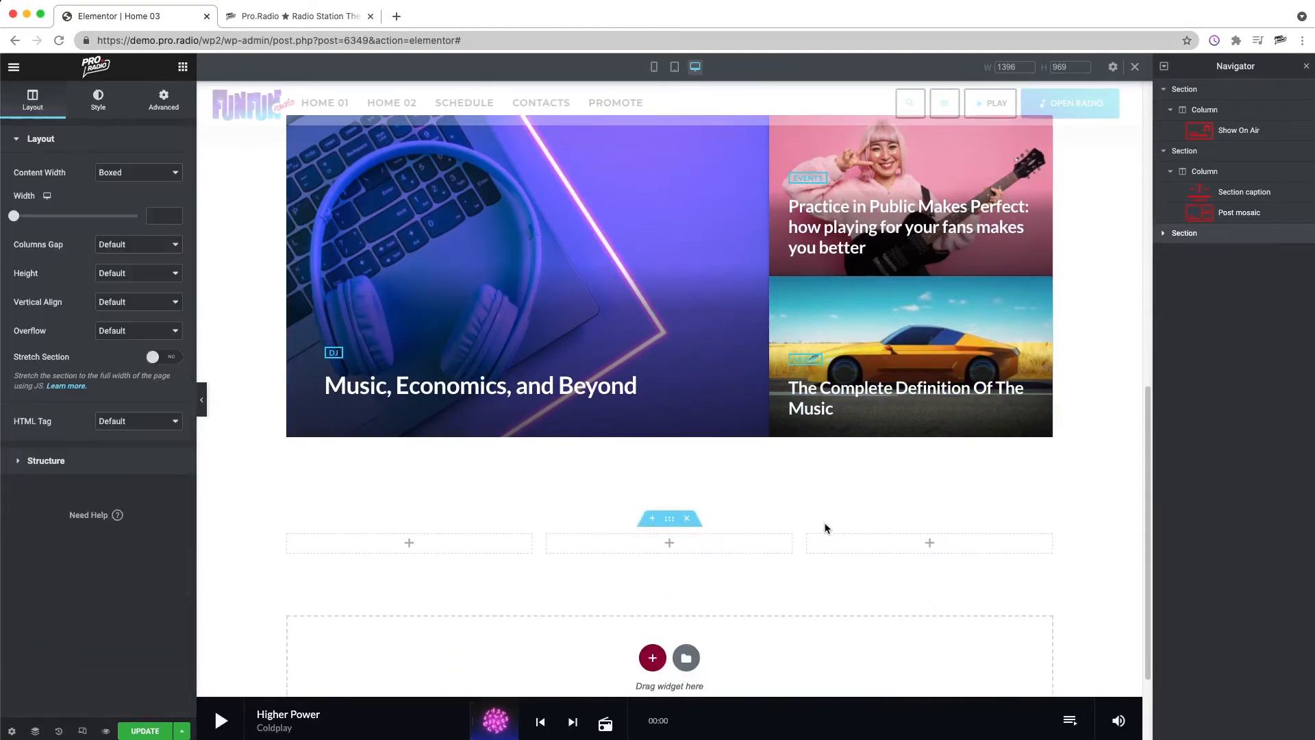
Step: Place a Post inline widget into the first column of the new three-column section
scroll(822, 516, "down", 2)
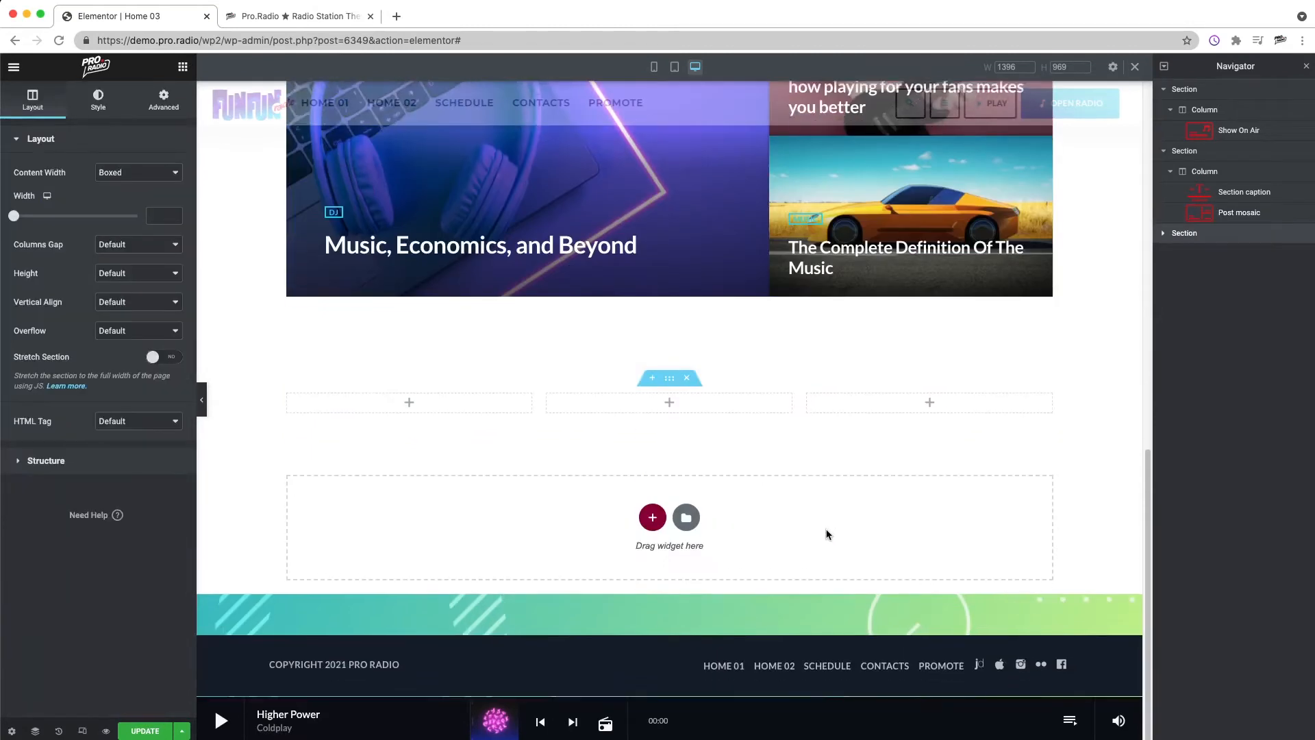
left_click(163, 103)
left_click(182, 67)
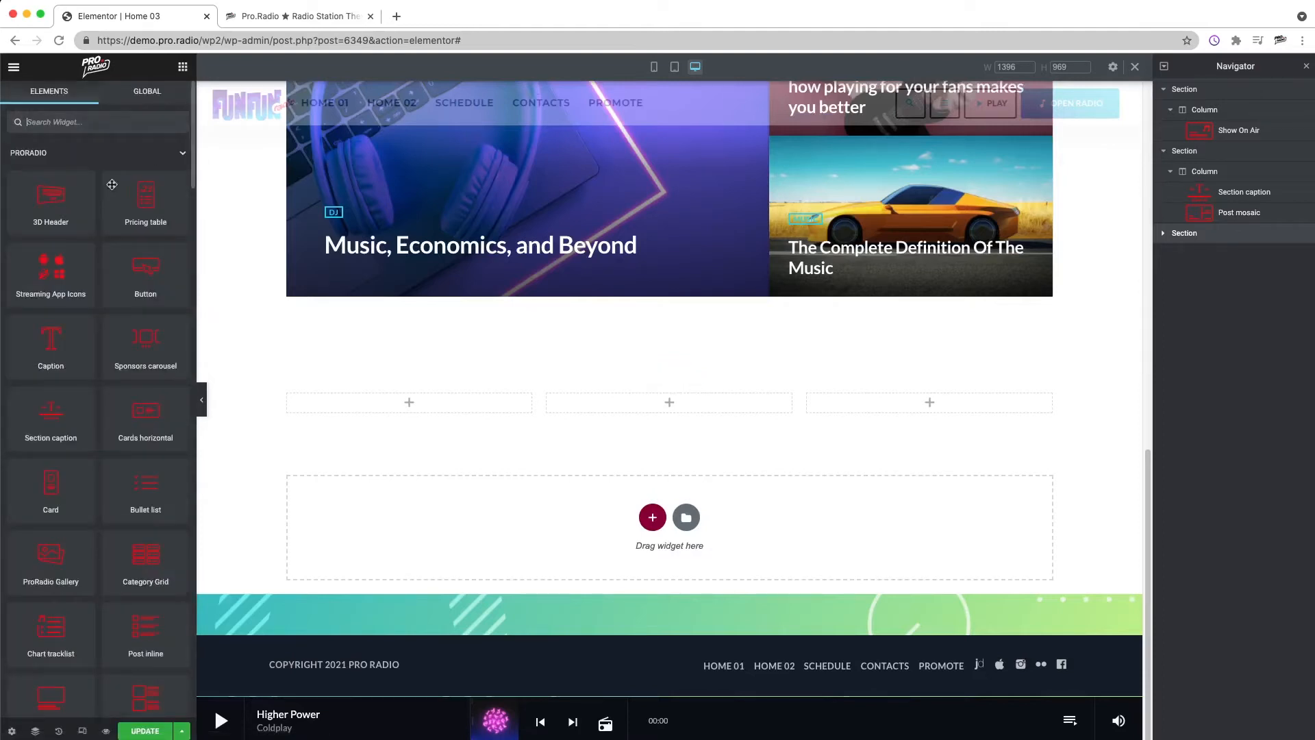
type("LIST")
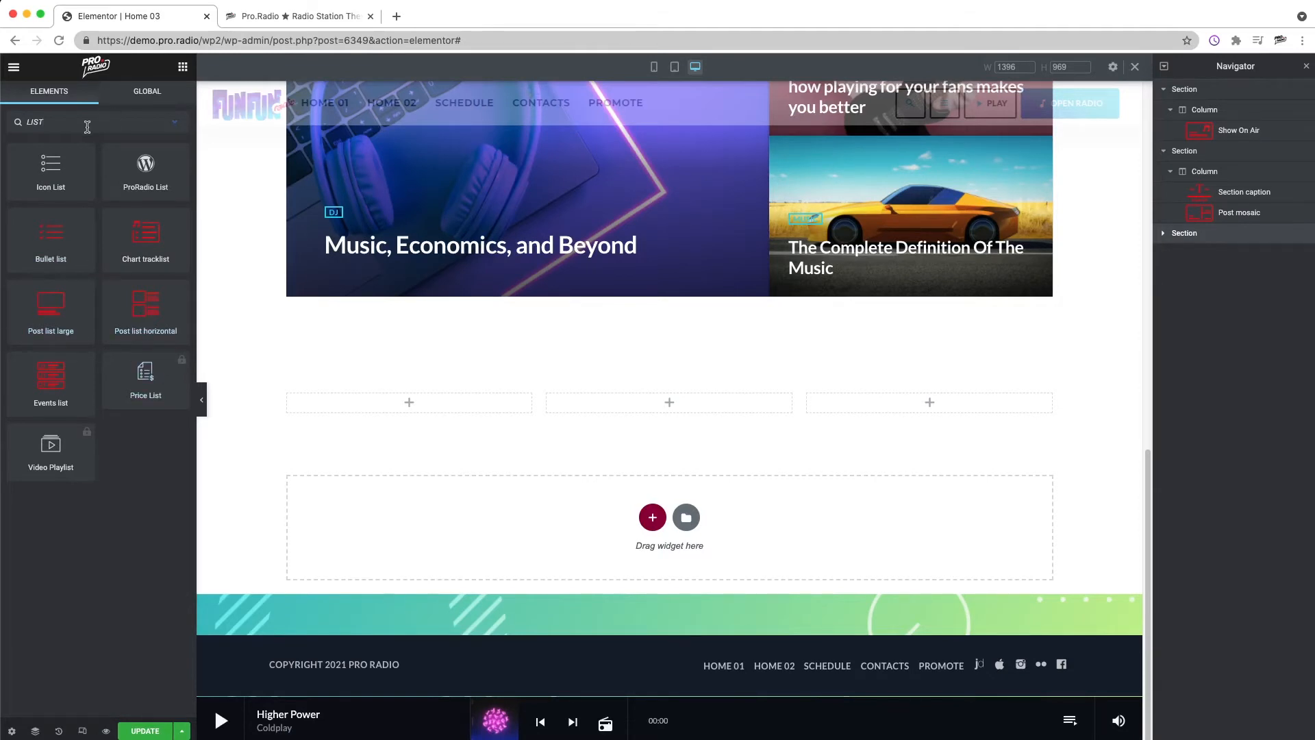
key("BackSpace")
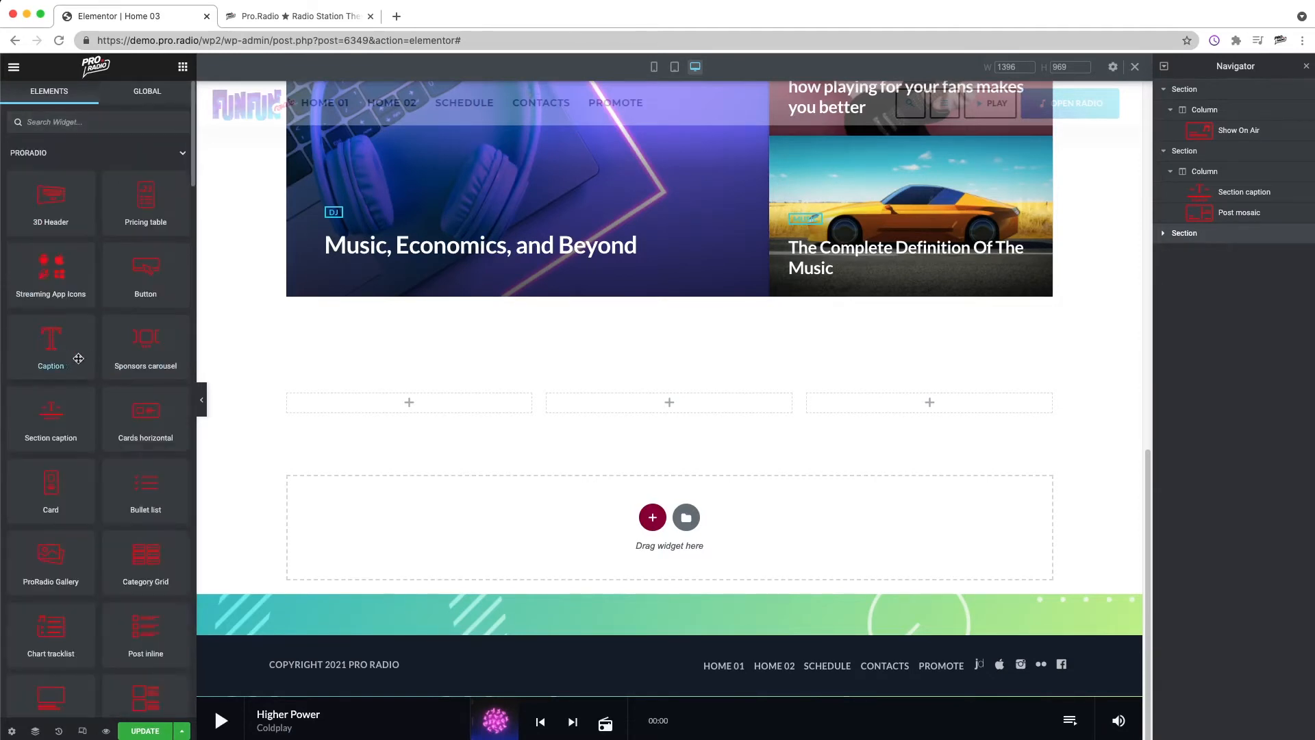
scroll(95, 369, "down", 3)
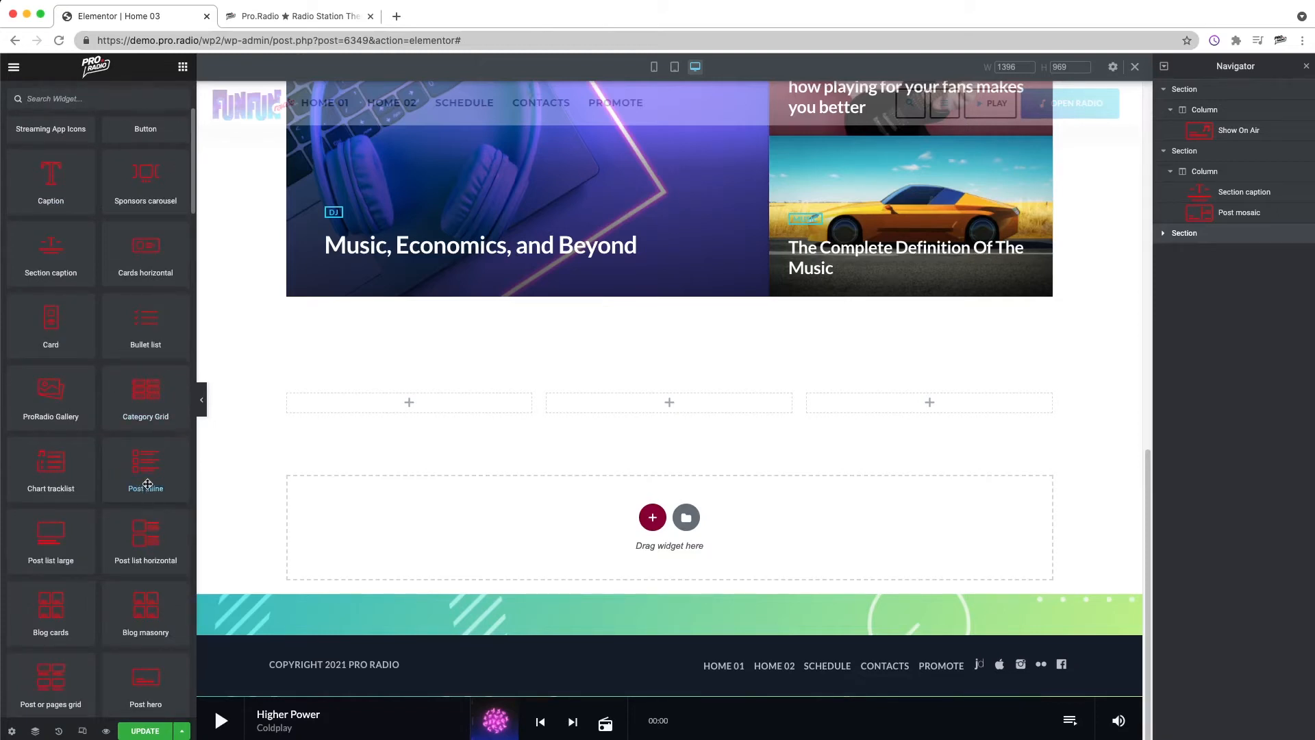
scroll(141, 472, "down", 1)
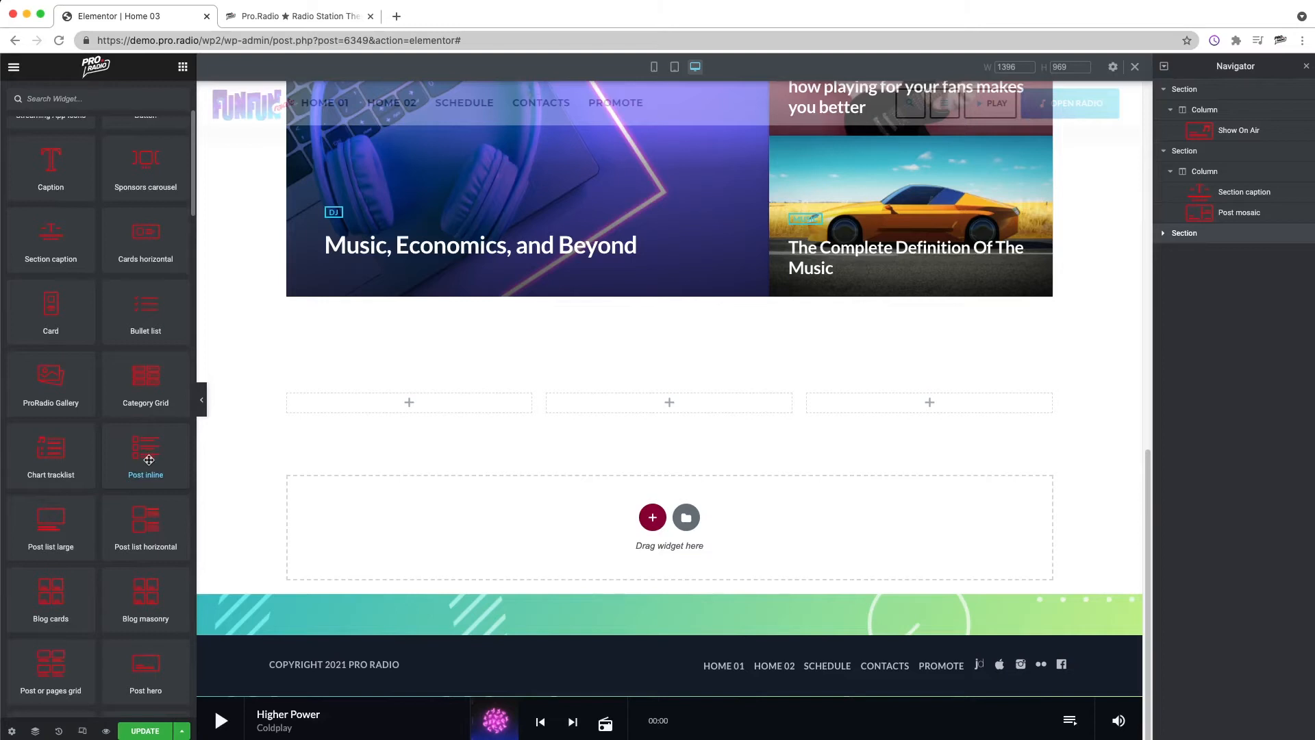
scroll(144, 472, "down", 2)
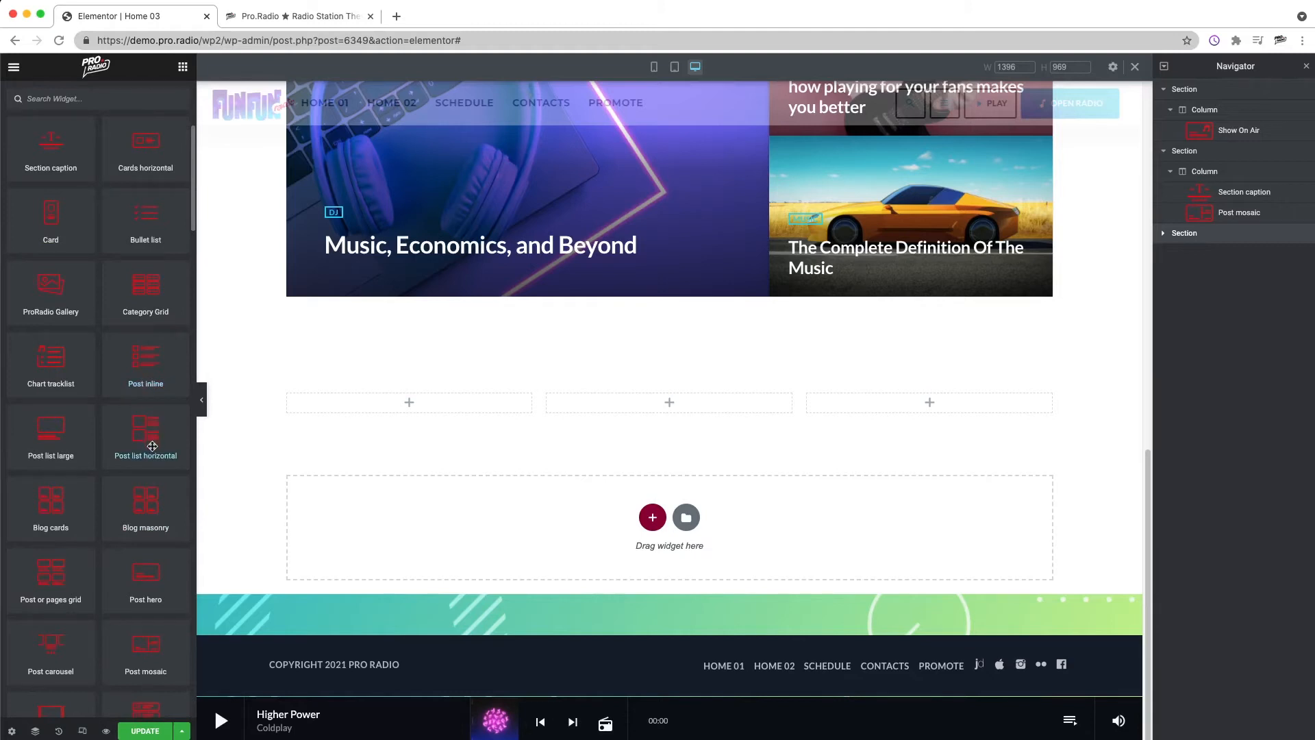
left_click_drag(146, 362, 458, 466)
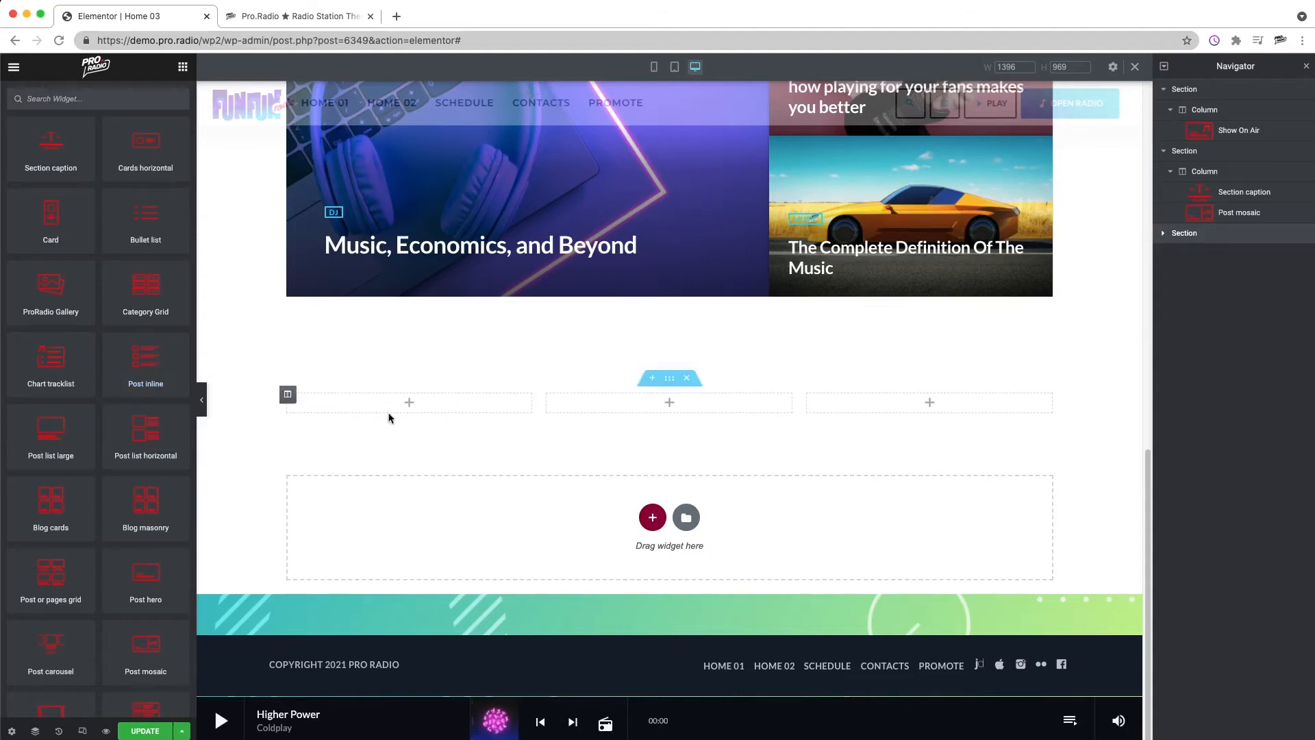
left_click_drag(149, 359, 470, 402)
scroll(413, 540, "down", 3)
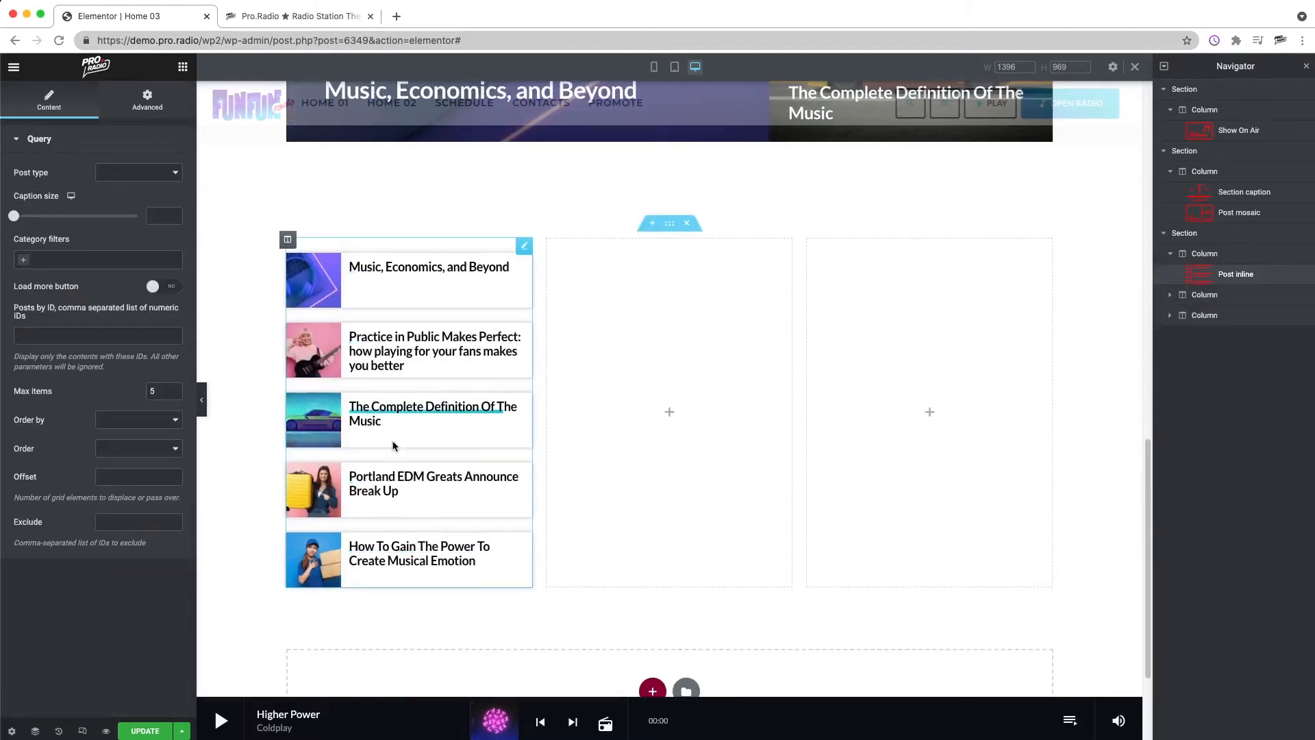
scroll(400, 429, "up", 4)
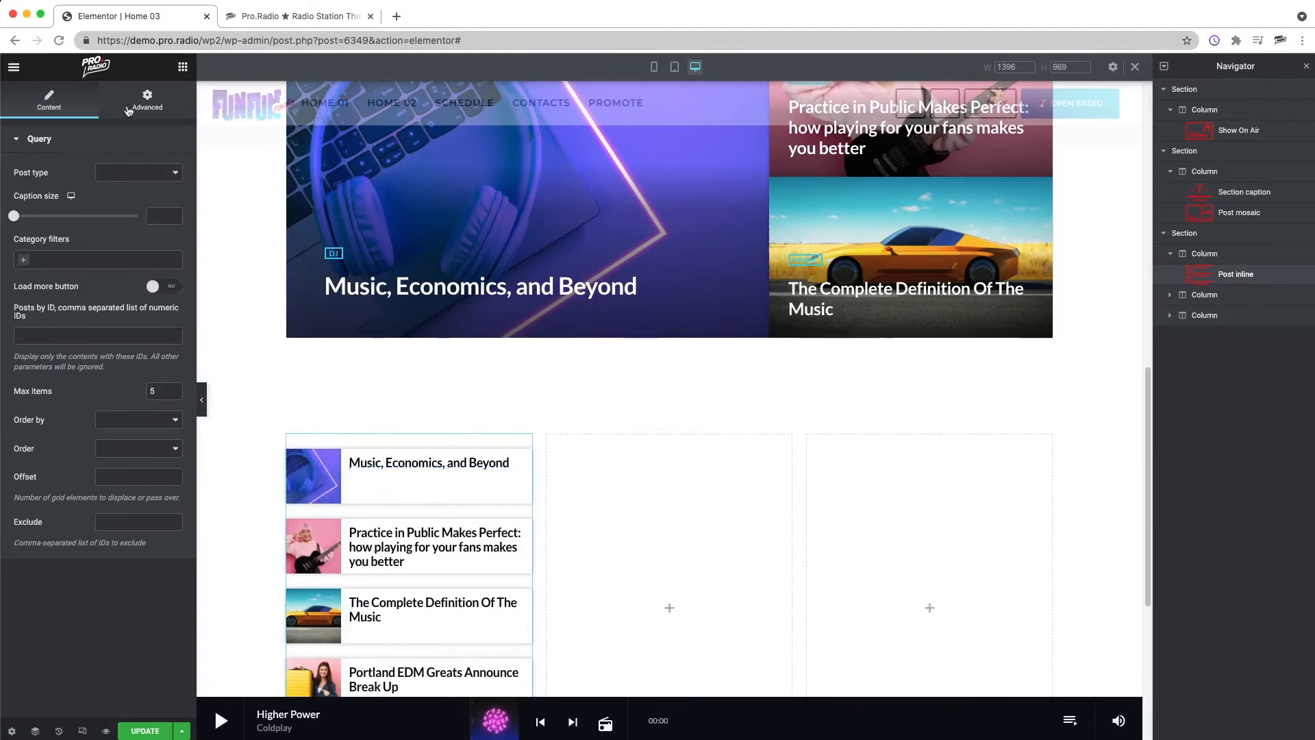
Step: Search for the sponsors widget and add a Sponsors carousel to the middle column
left_click(182, 66)
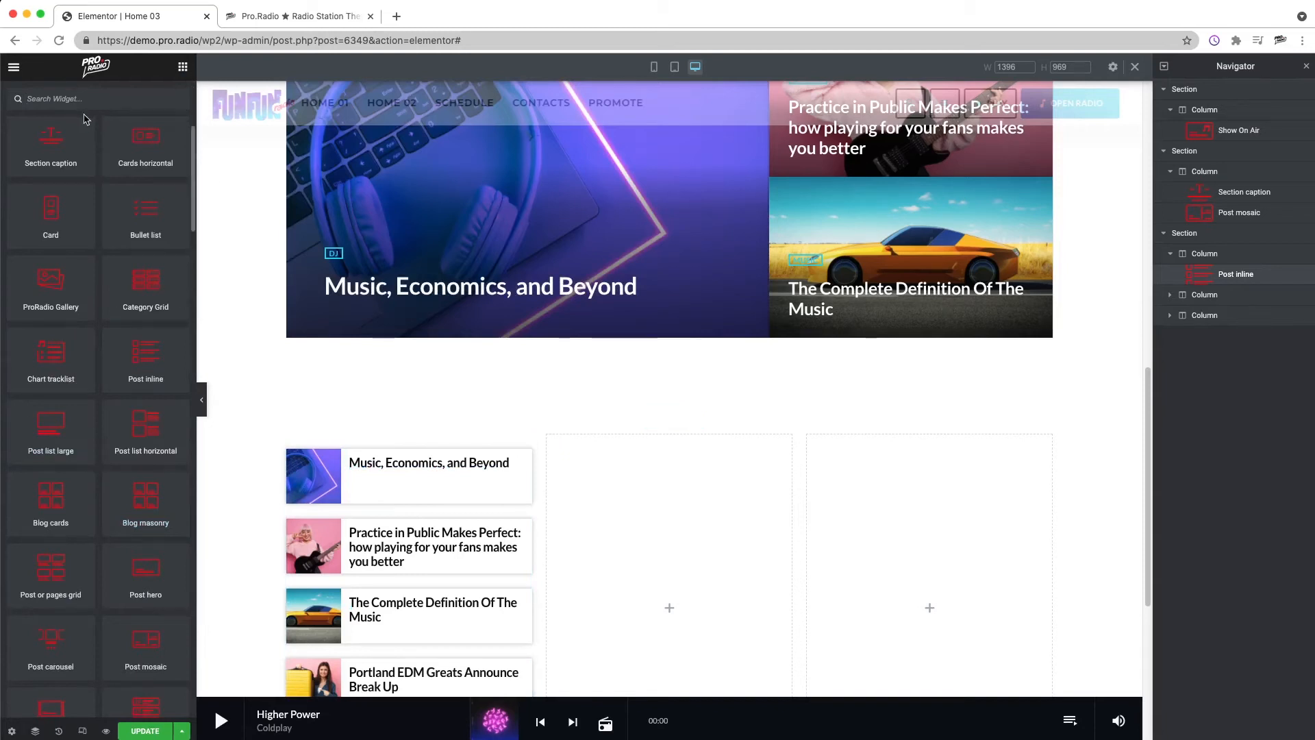
type("SPONS")
left_click_drag(145, 168, 687, 557)
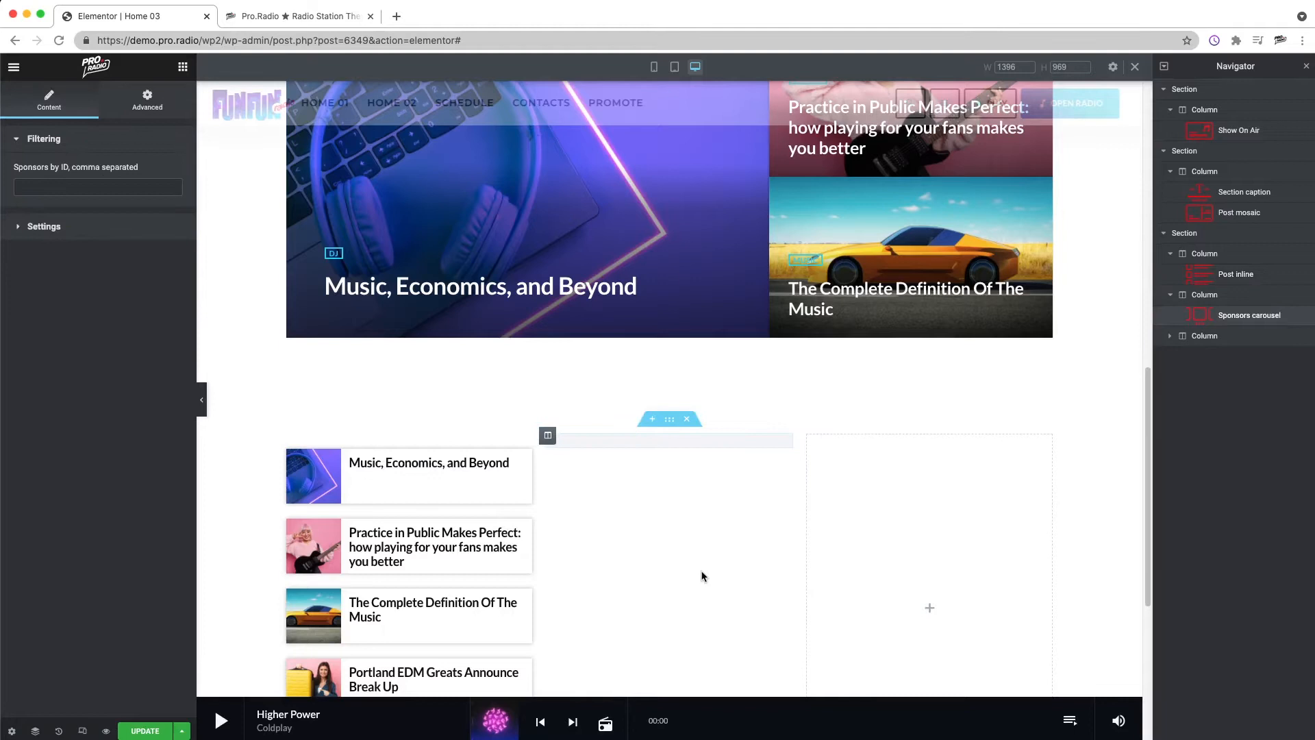
Step: Open the carousel's settings and set its items per row to 2
left_click(46, 227)
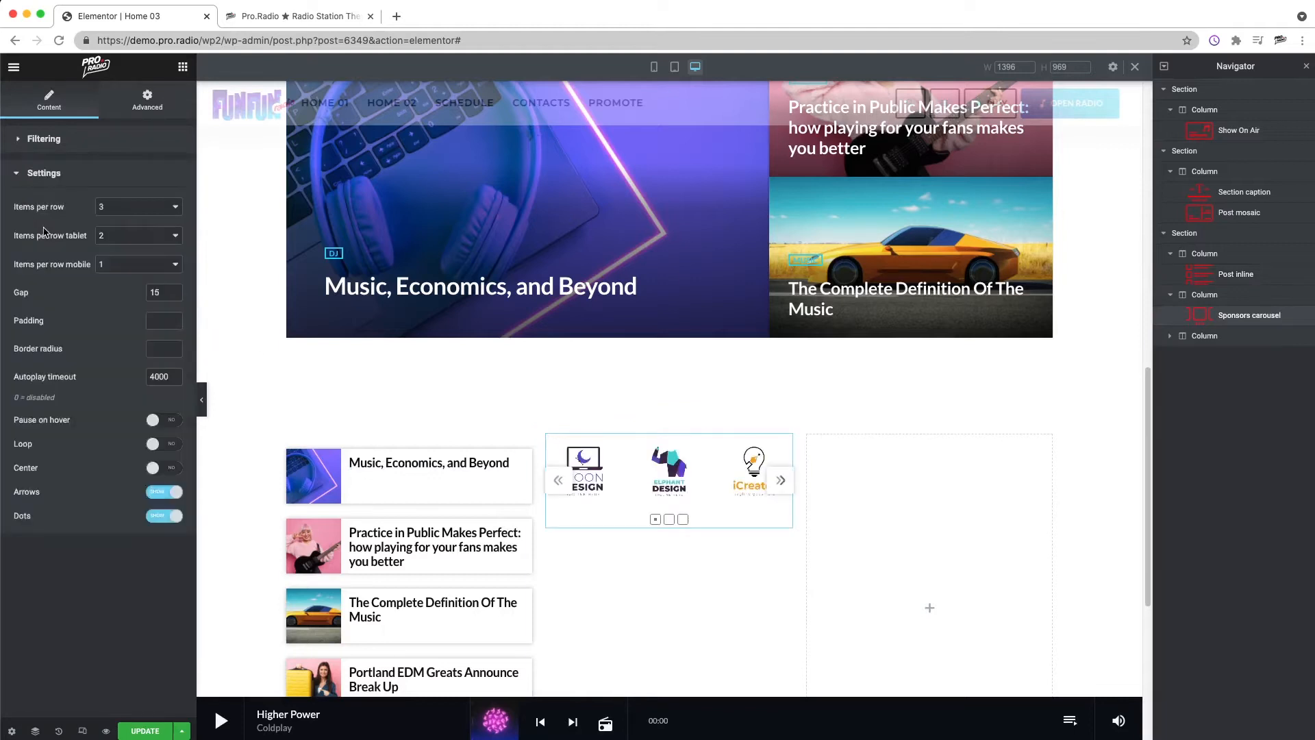
left_click(129, 209)
left_click(123, 207)
left_click(127, 209)
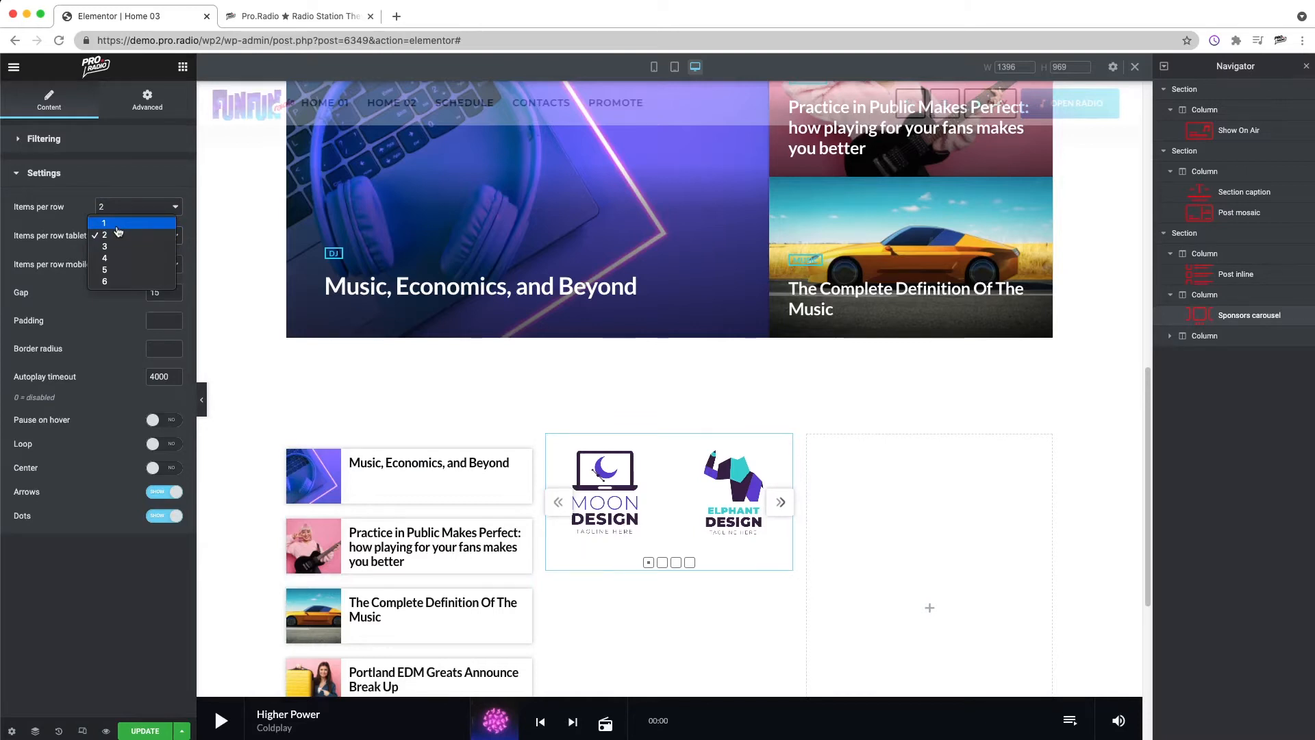
Step: Set the sponsors carousel's items per row to 1
left_click(104, 223)
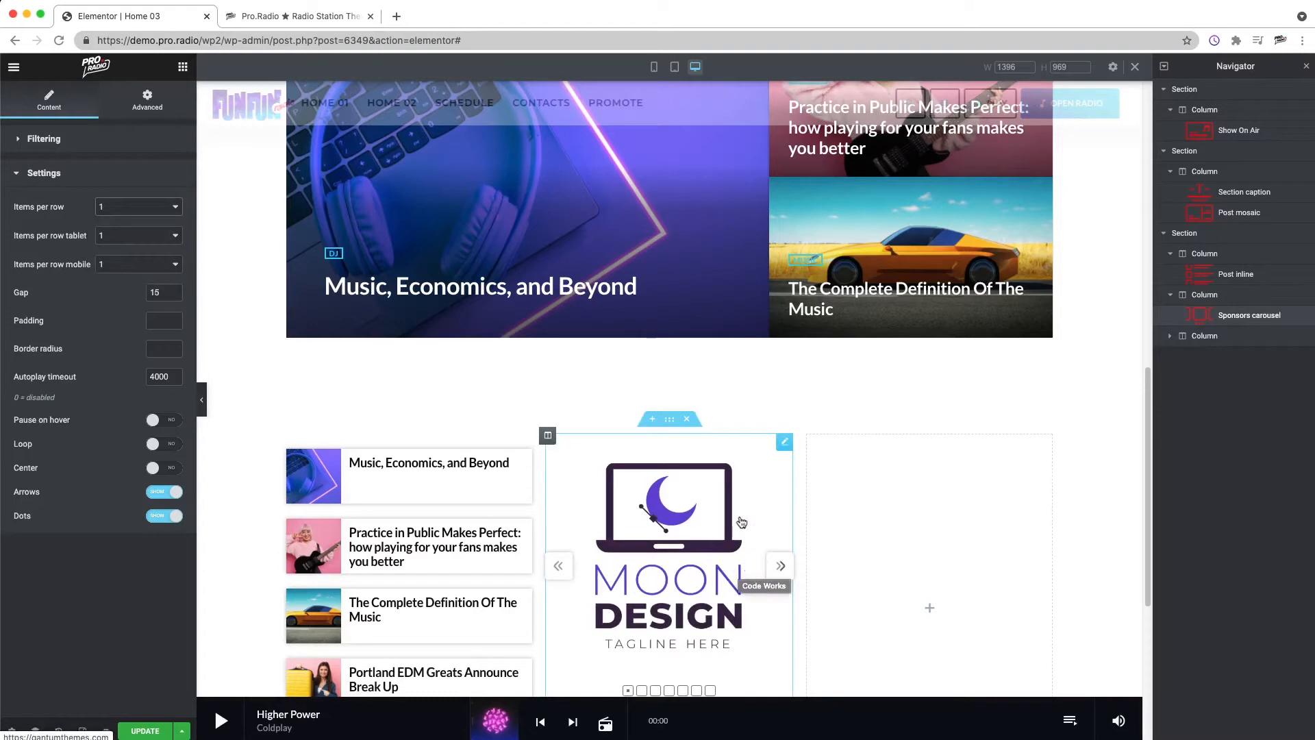
scroll(742, 523, "down", 3)
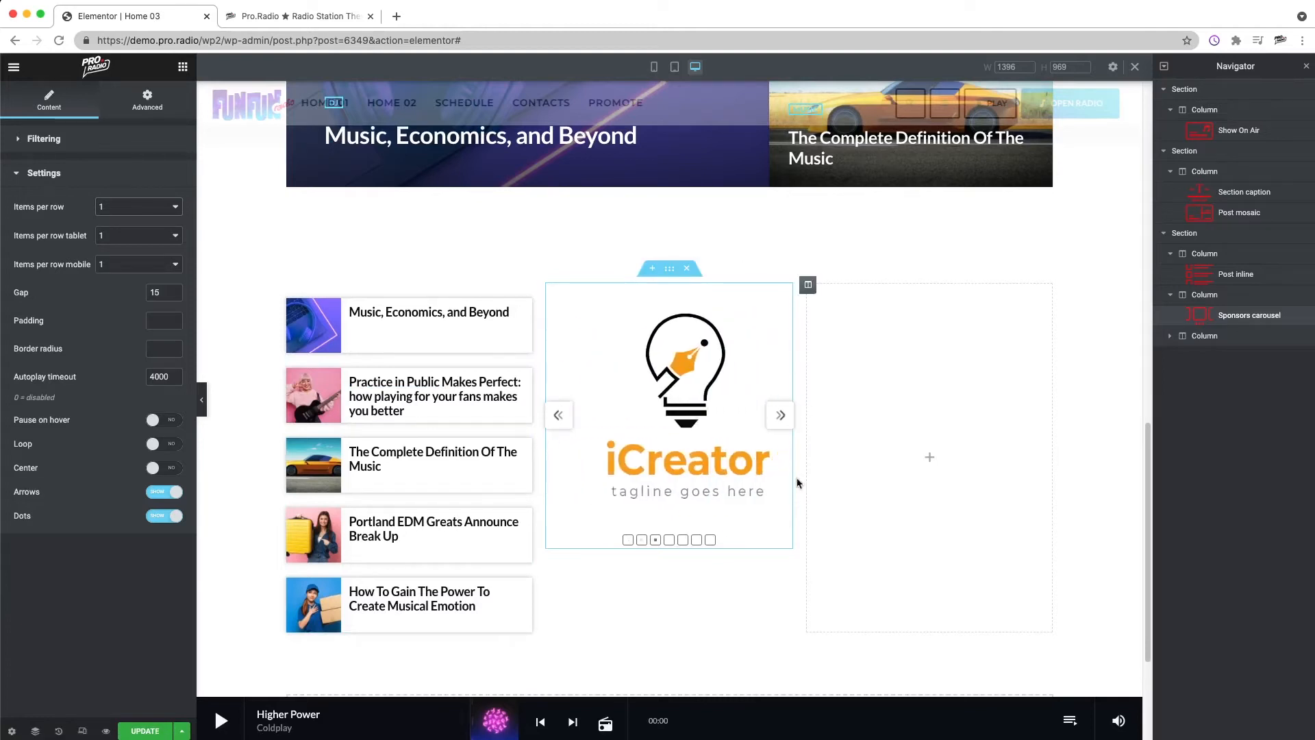
Step: Add a Category grid to the empty third column showing 8 items in one desktop column
left_click(182, 68)
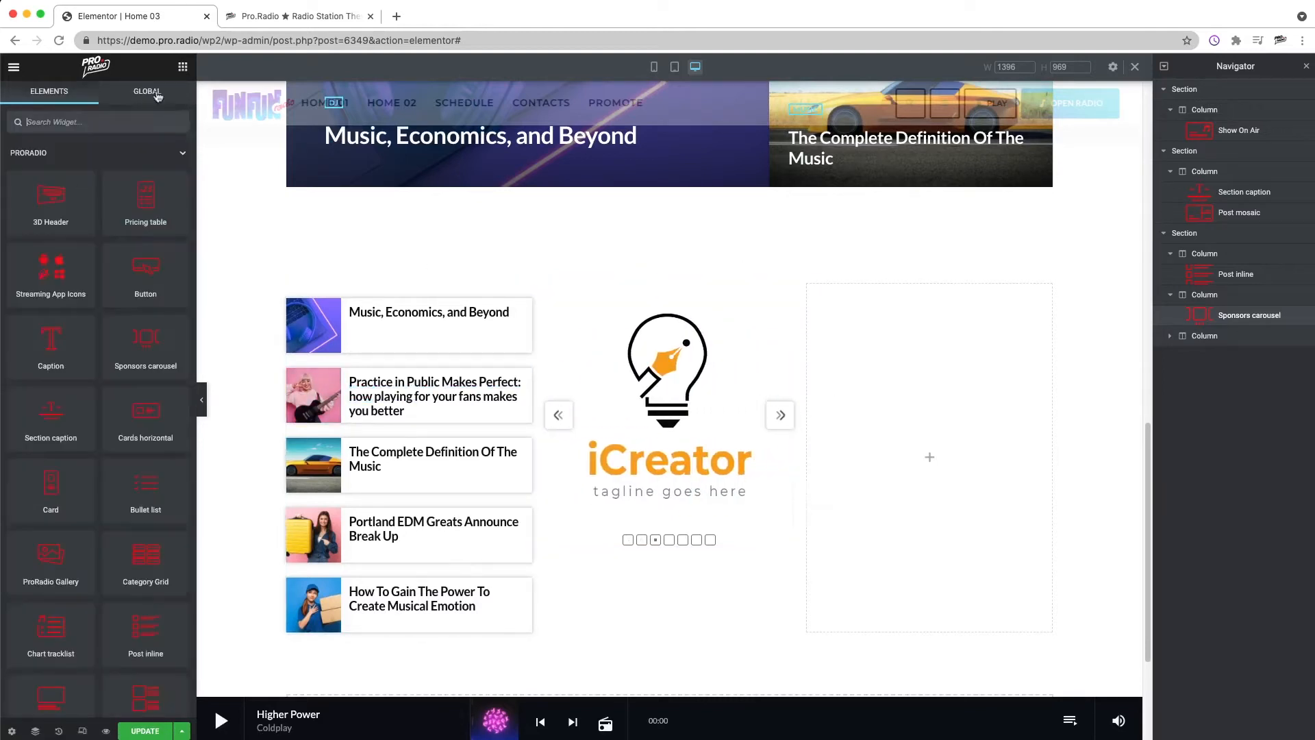
scroll(144, 397, "down", 5)
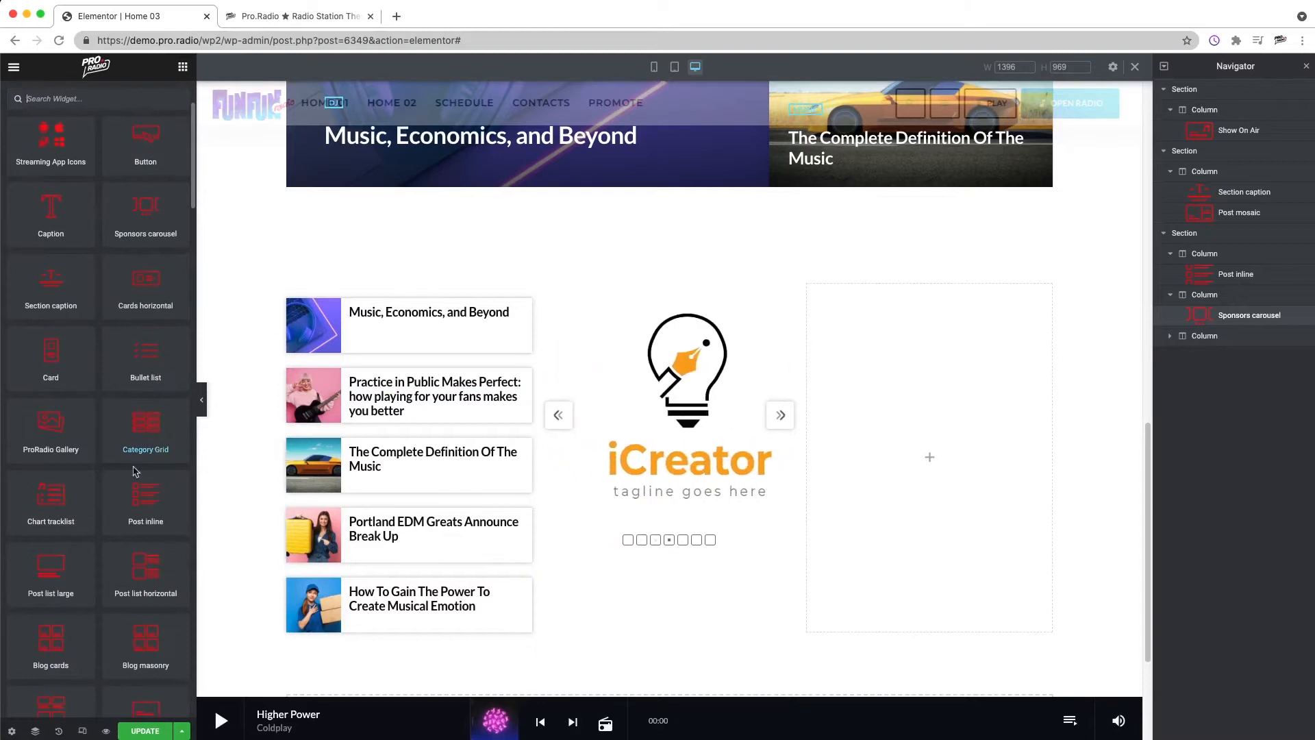
scroll(140, 442, "down", 1)
left_click_drag(135, 436, 826, 573)
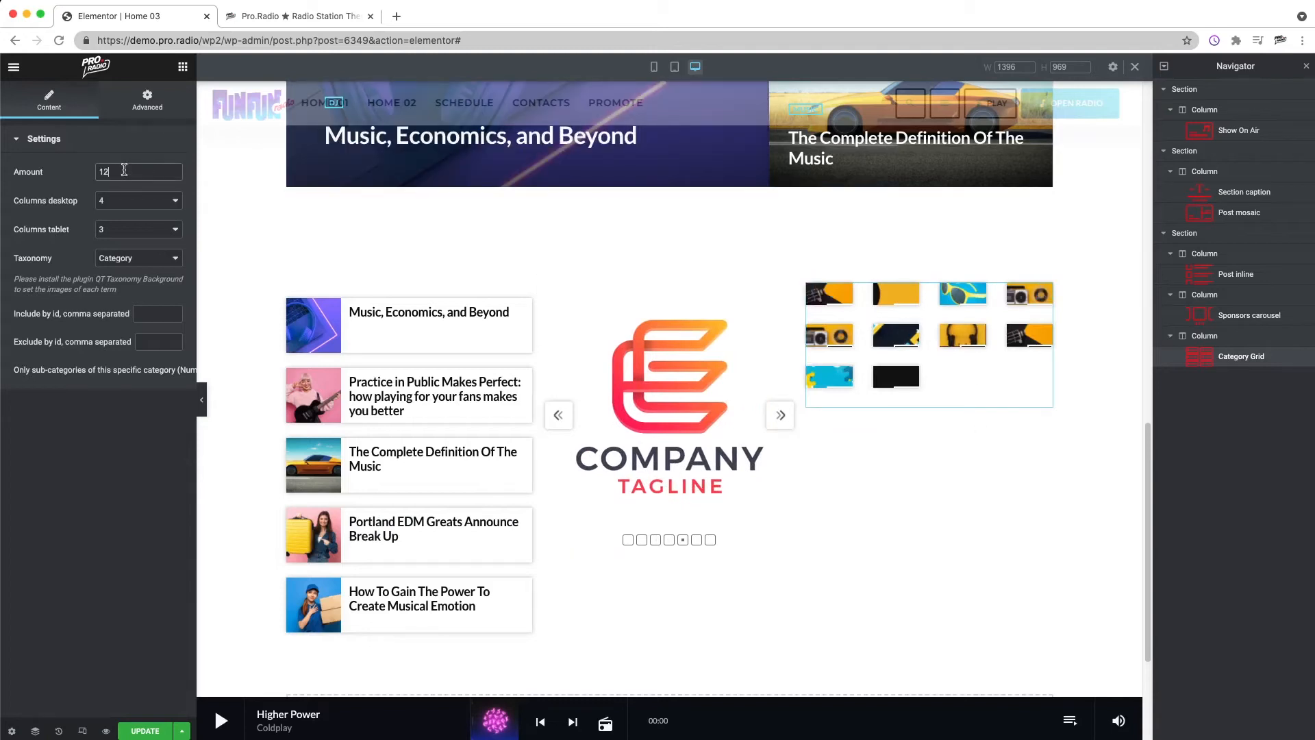
type("2")
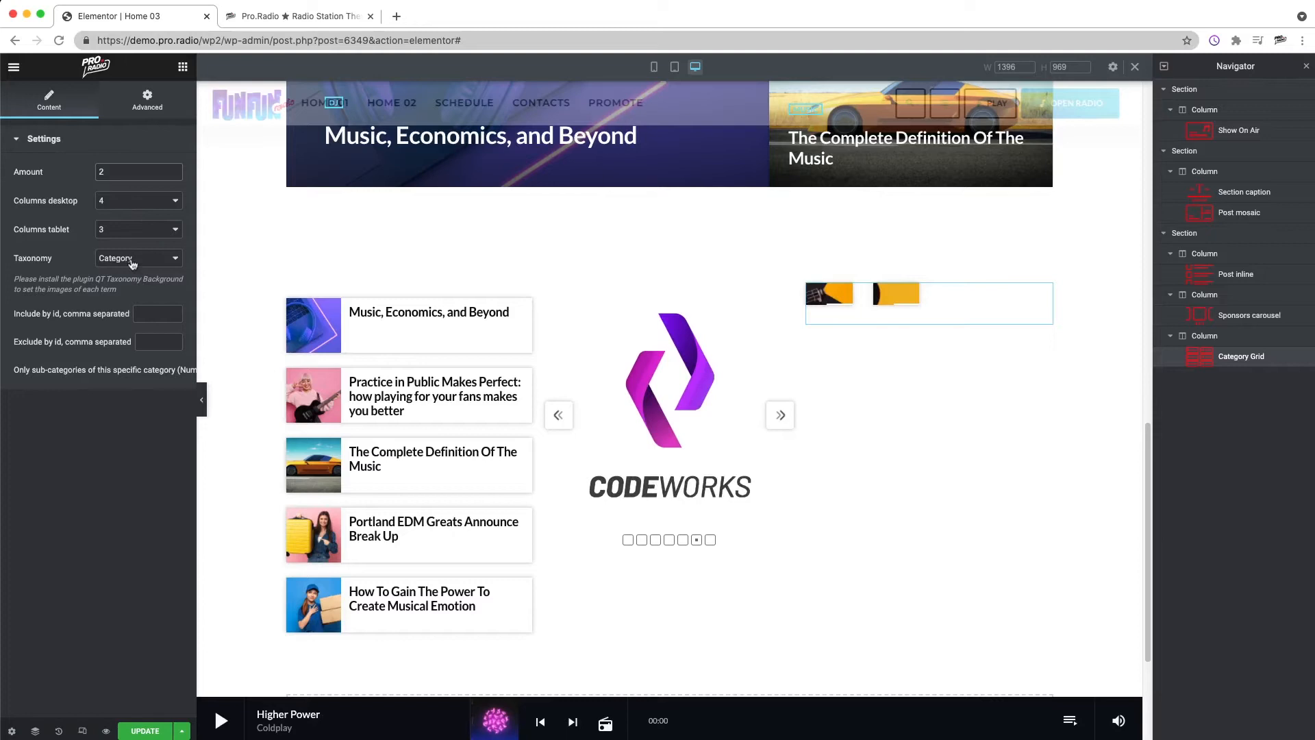
left_click(113, 207)
left_click(124, 164)
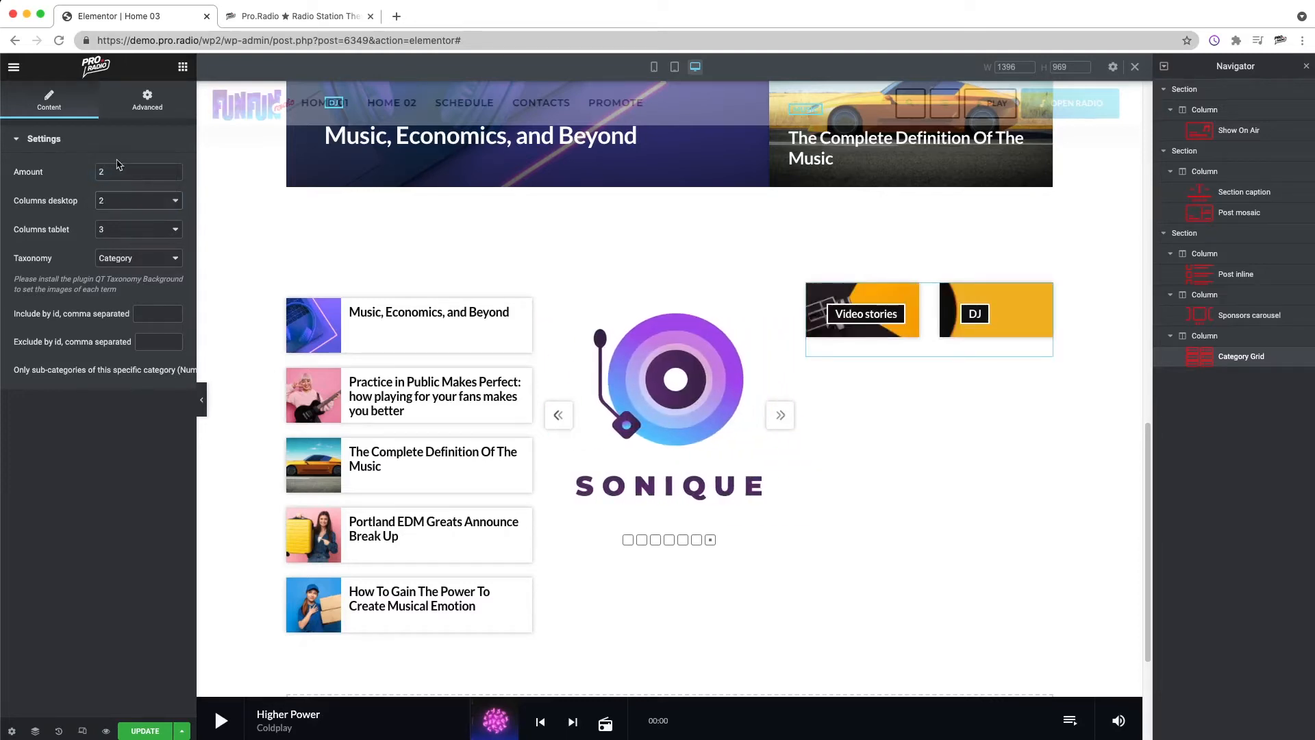
type("8")
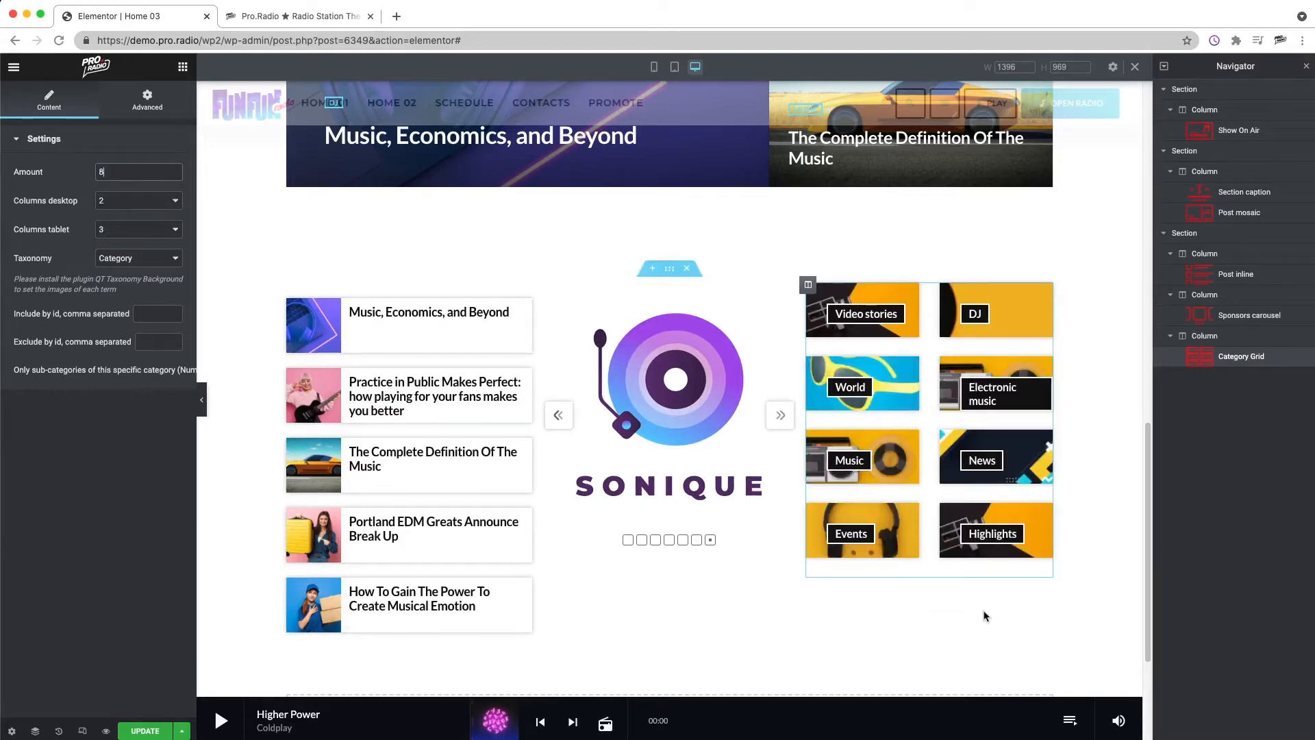
left_click(114, 200)
left_click(117, 187)
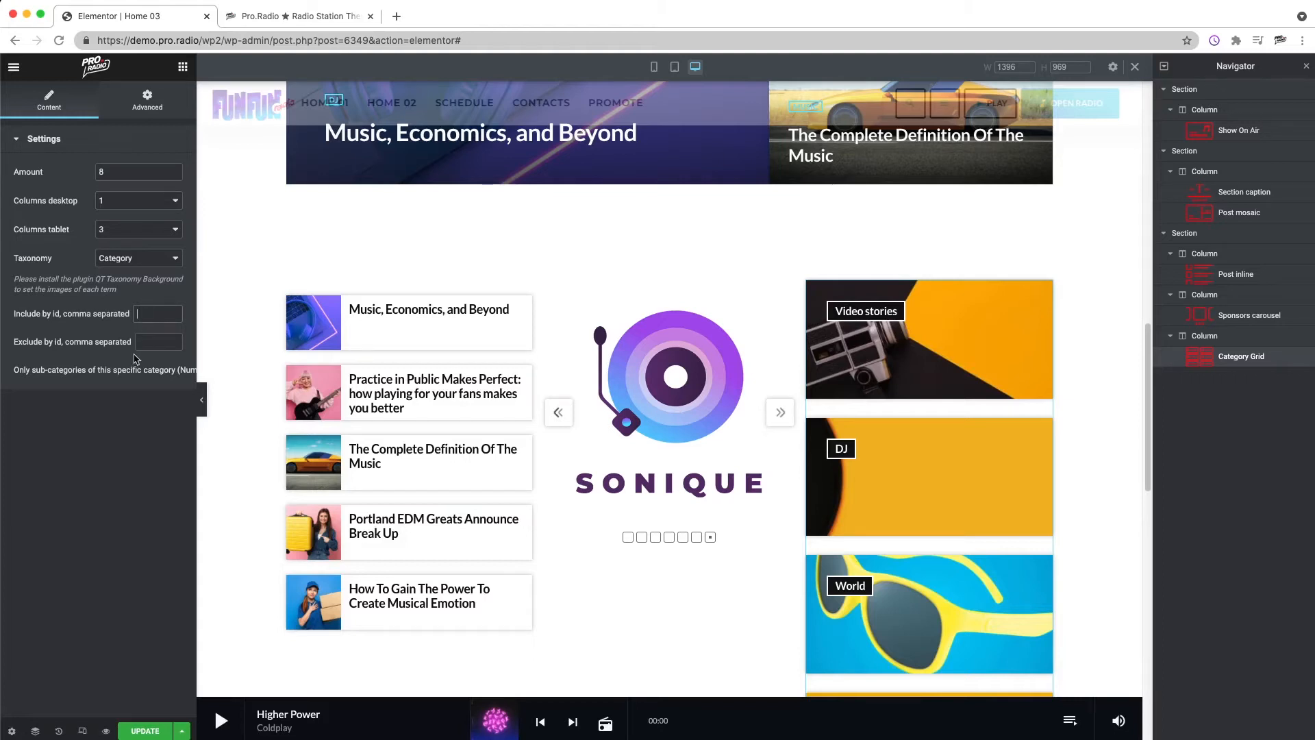
Step: Delete the Category grid from the third column
scroll(946, 460, "down", 3)
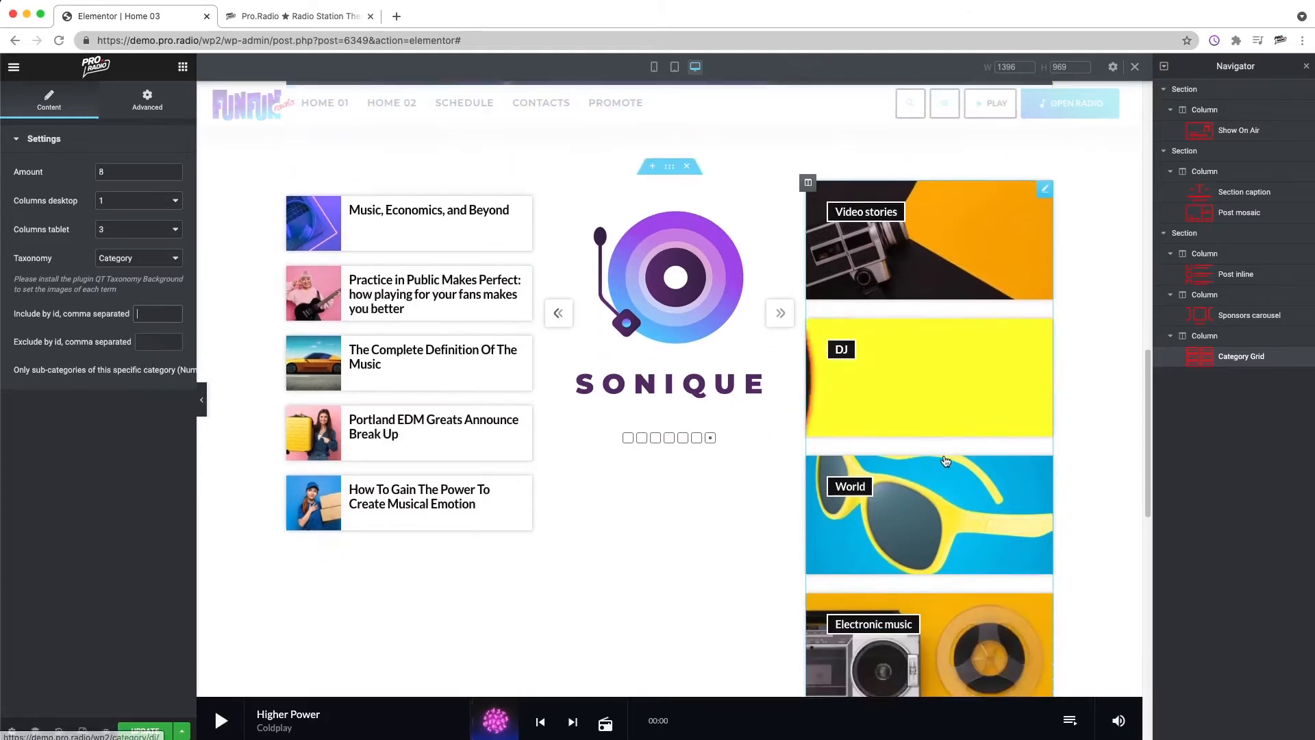
scroll(945, 460, "up", 2)
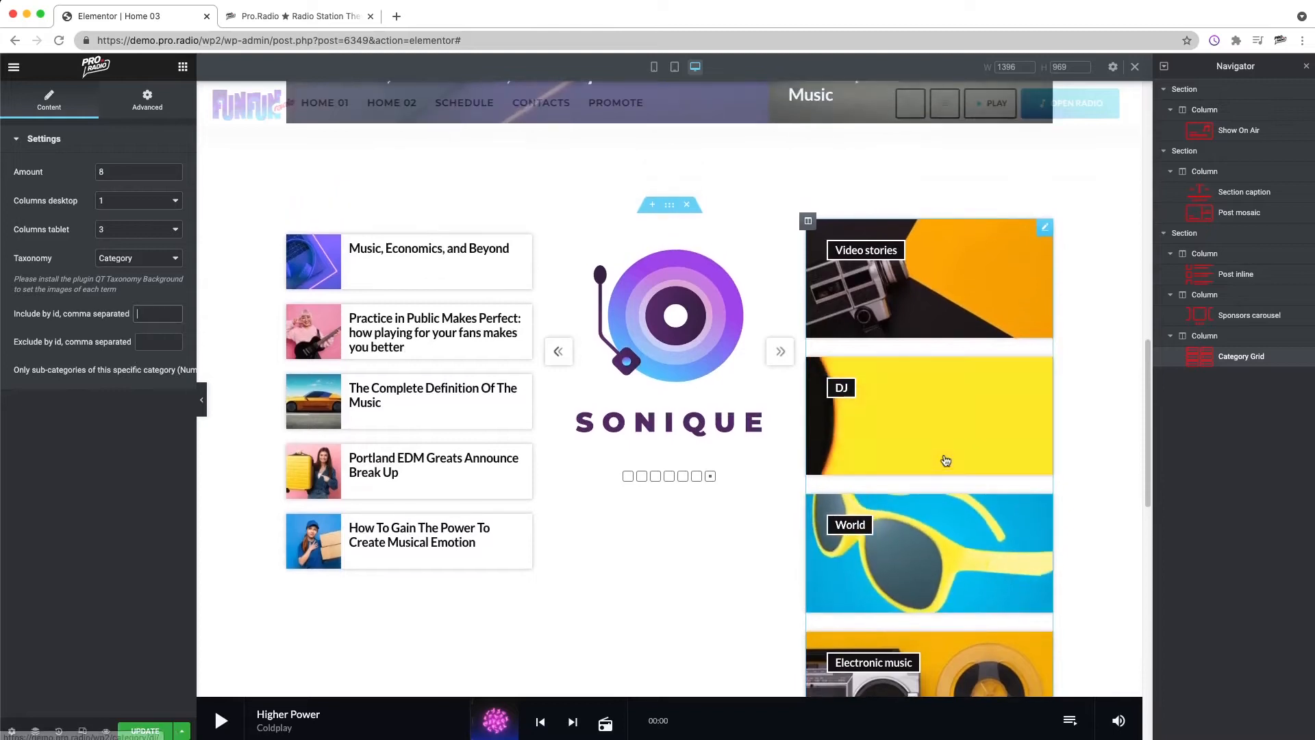
scroll(897, 385, "up", 4)
right_click(890, 465)
left_click(934, 658)
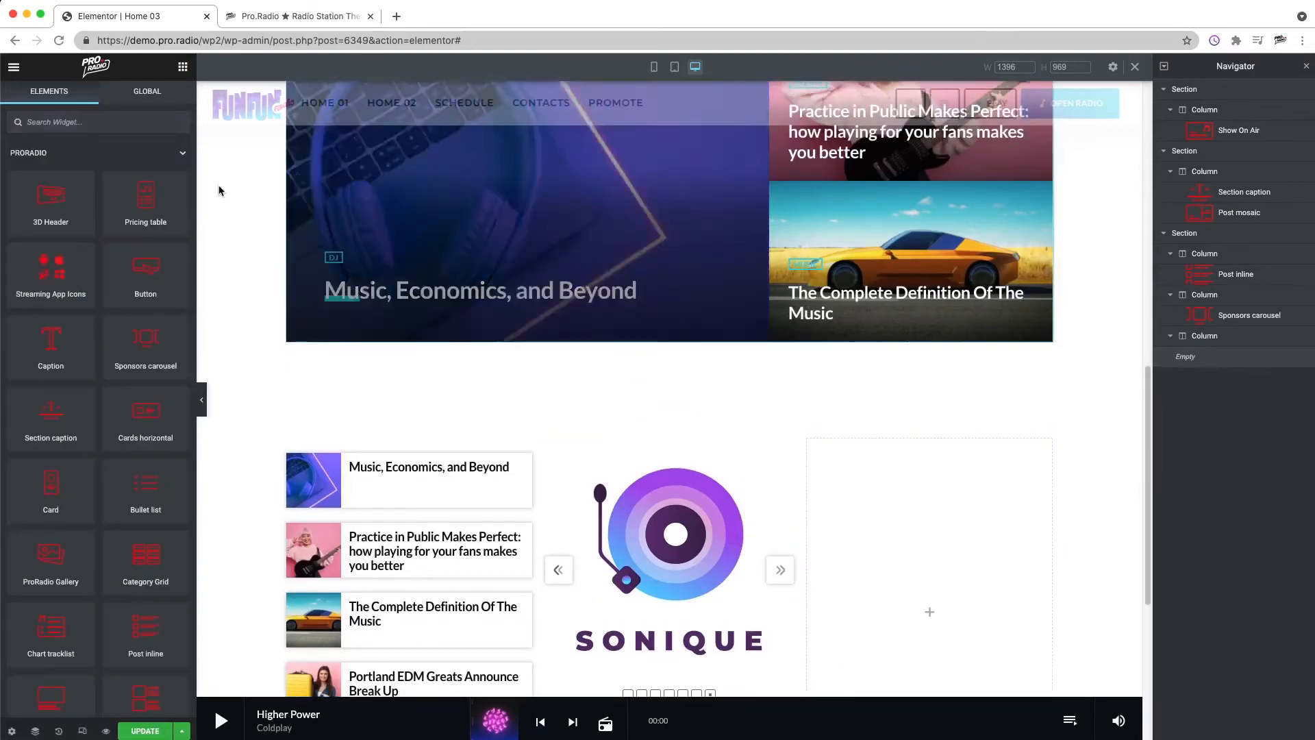
Step: Move the sponsors carousel into the third column and the post inline list into the middle column
scroll(656, 426, "down", 4)
left_click_drag(656, 426, 954, 397)
left_click_drag(433, 364, 637, 394)
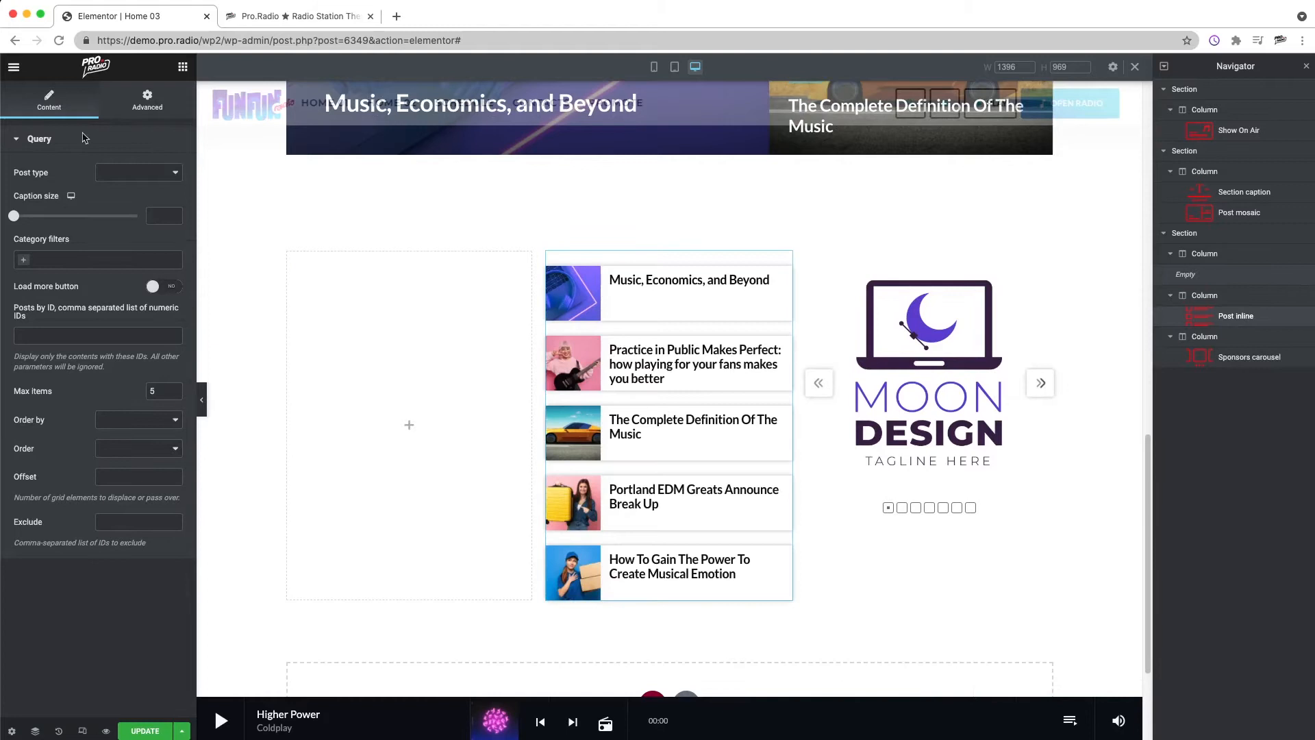
Step: Add a Blog cards widget to the first column with 1 column, 1 tablet column and max items 1
left_click(183, 67)
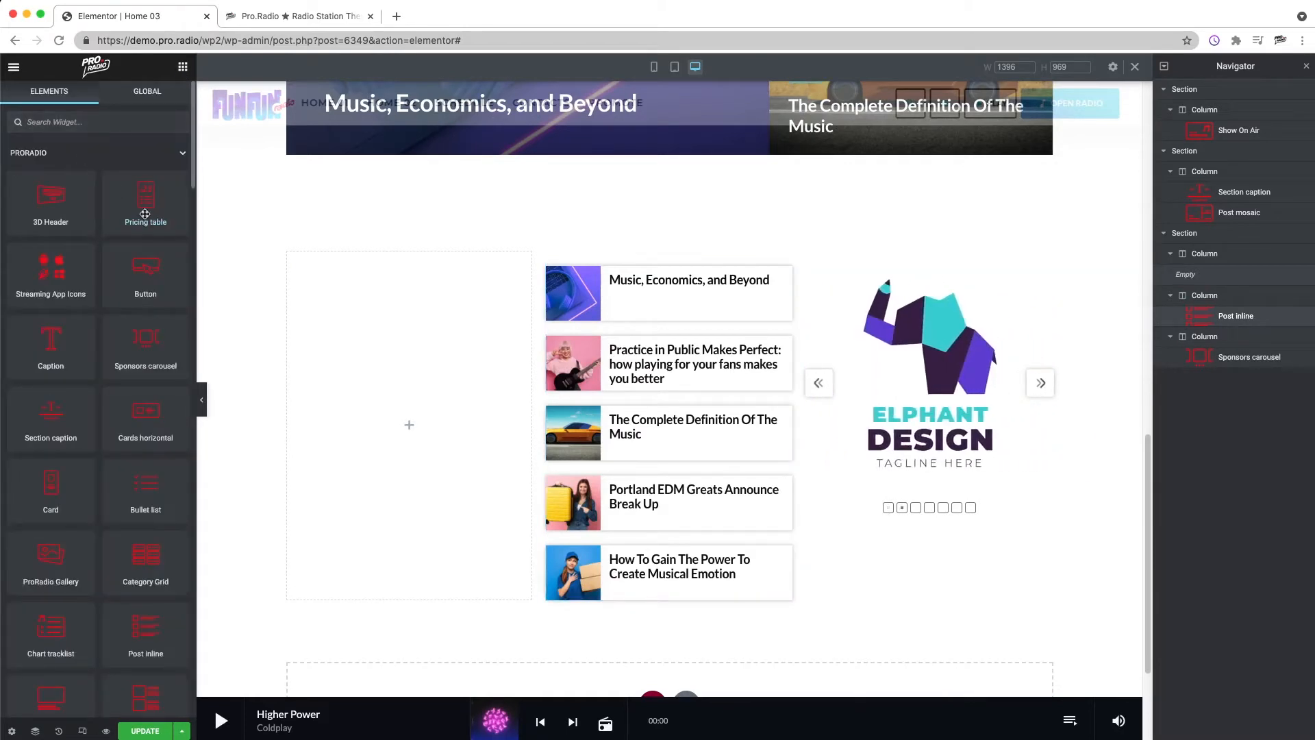
type("CAR")
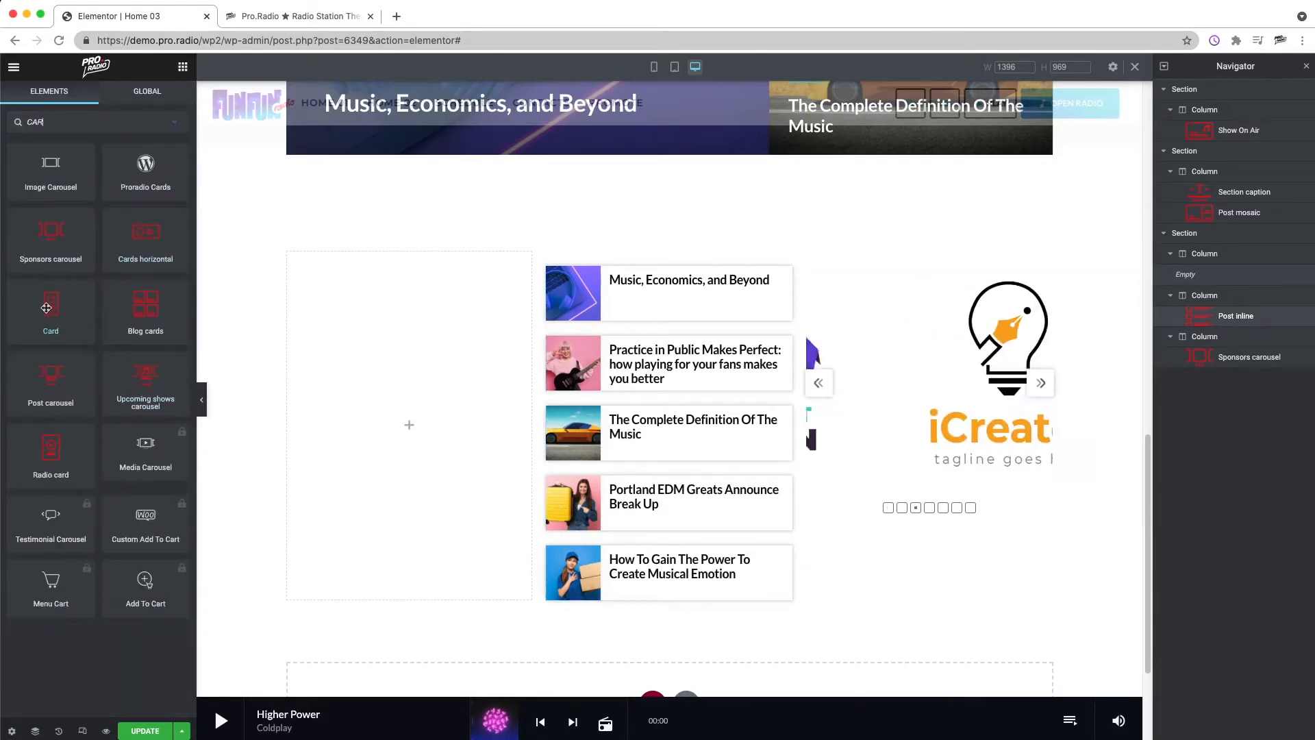
left_click_drag(138, 308, 438, 480)
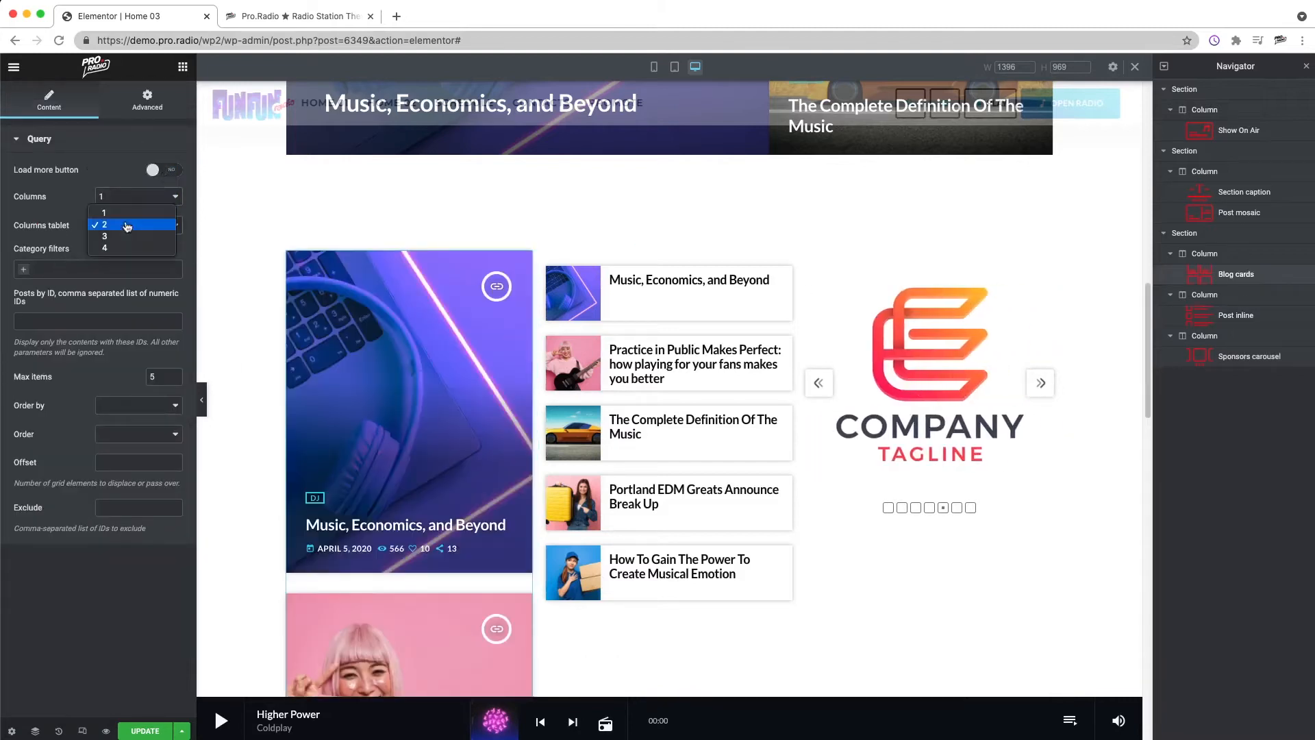
left_click(126, 228)
left_click(117, 211)
double_click(152, 377)
type("1")
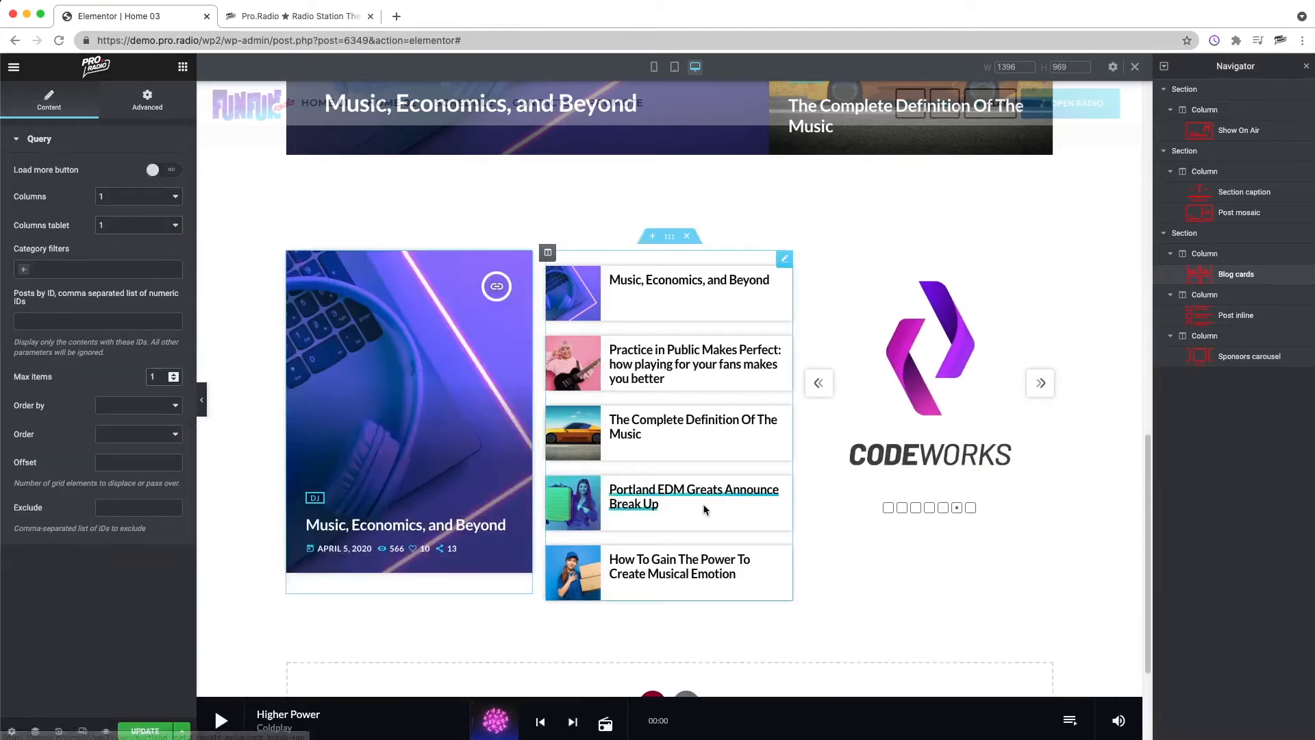
Step: Add a Caption above the blog cards reading TOP POST with size S
left_click(182, 66)
type("CAP")
left_click_drag(51, 175, 336, 281)
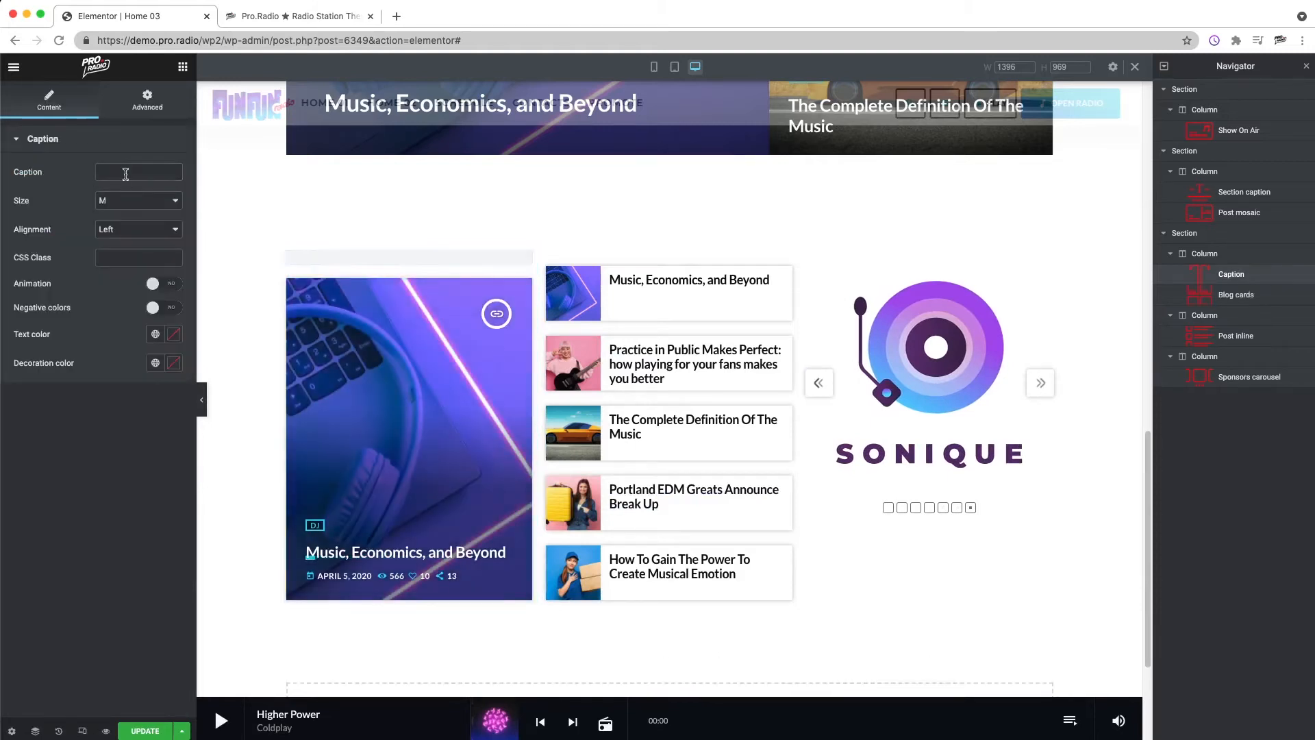
left_click(125, 172)
type("TOP POST")
left_click(132, 205)
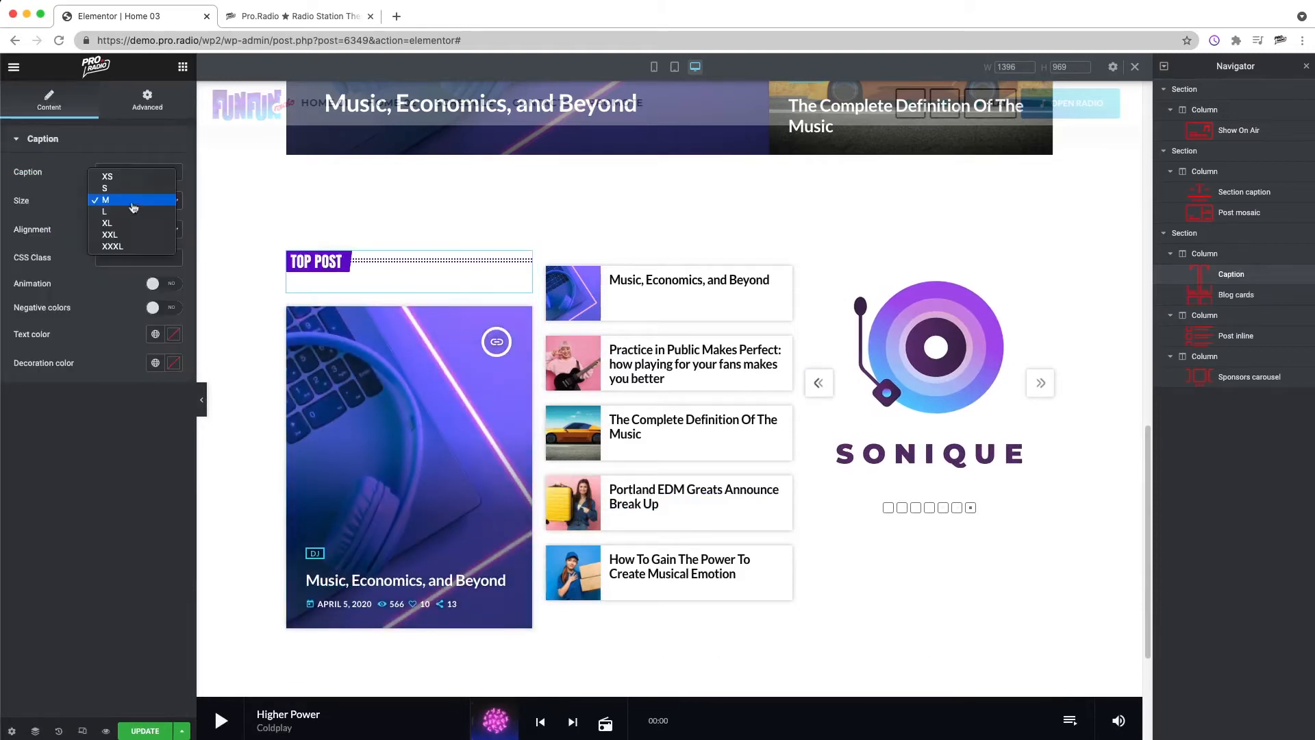
left_click(123, 184)
Step: Duplicate the TOP POST caption and place copies at the top of the middle and third columns
right_click(408, 263)
left_click(420, 290)
left_click_drag(370, 295, 864, 277)
right_click(590, 258)
left_click(643, 290)
Step: Set the middle column caption's bottom margin to -20 px
left_click(167, 111)
left_click(177, 193)
left_click(98, 187)
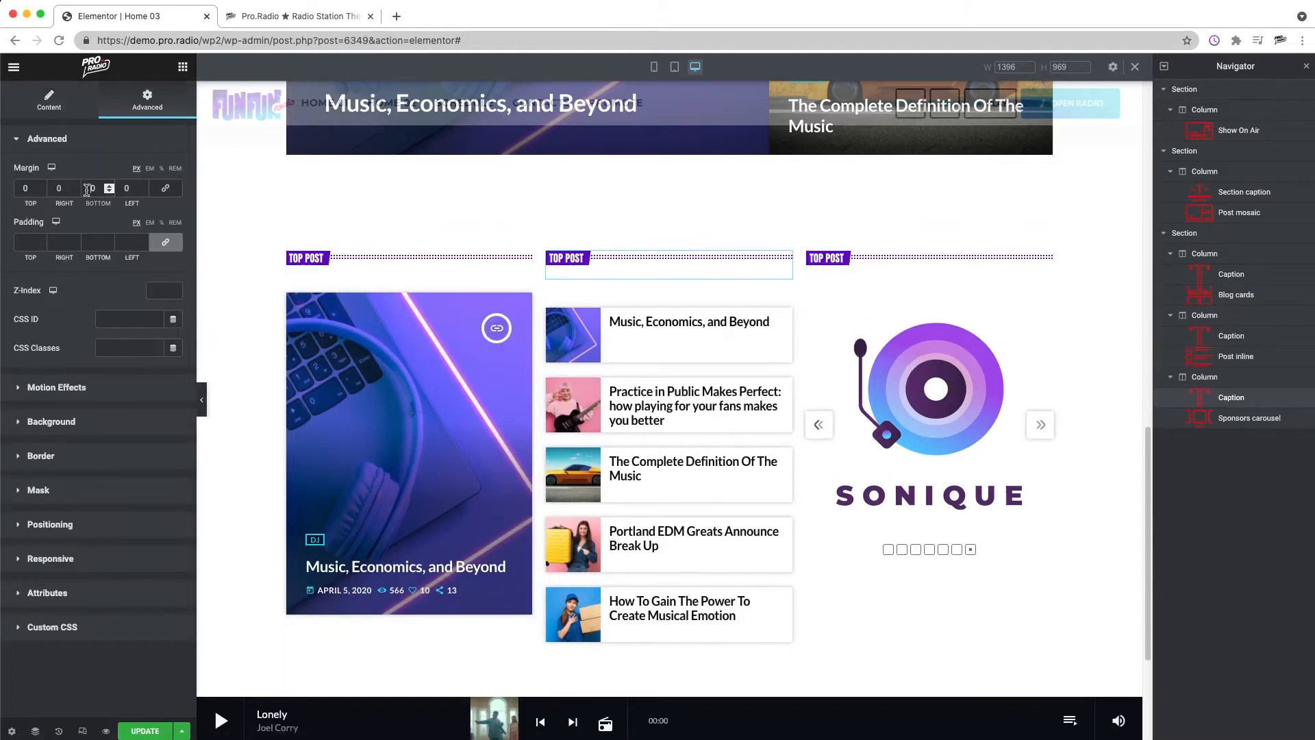
type("-30")
key("BackSpace")
type("2")
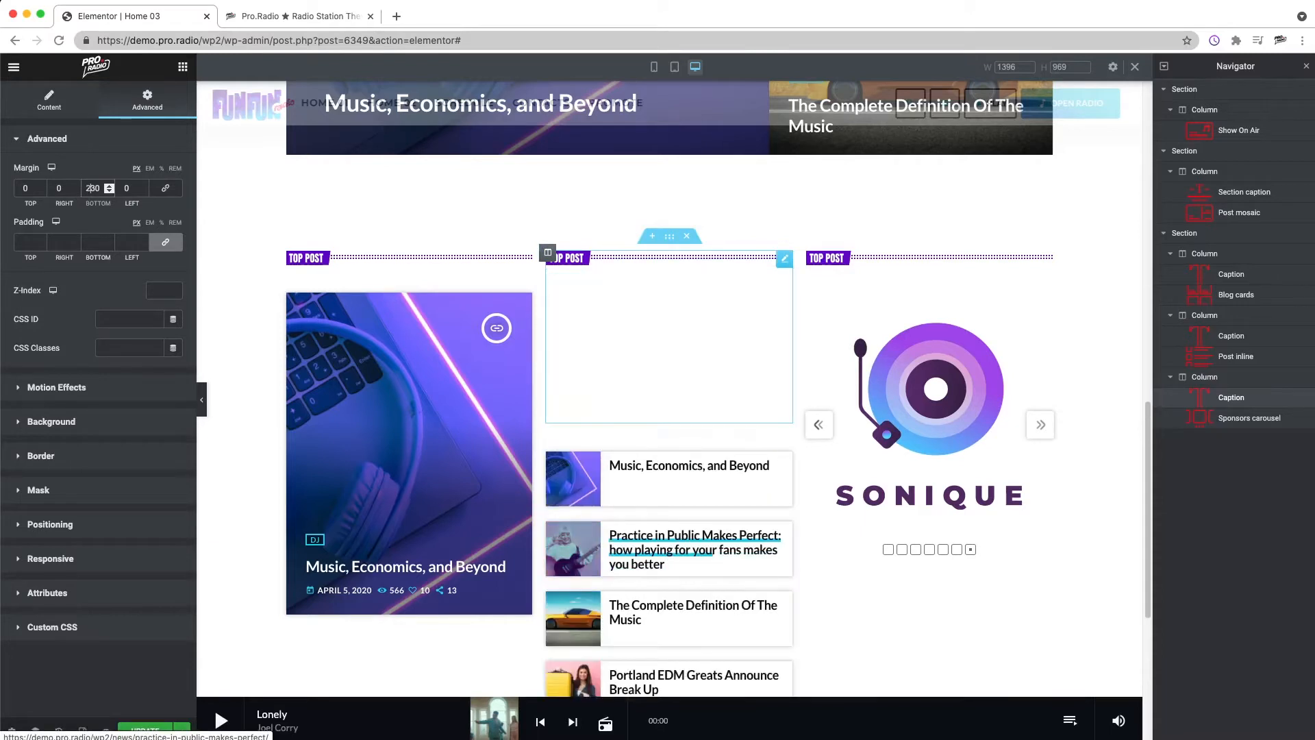
key("Right")
key("BackSpace")
type("-")
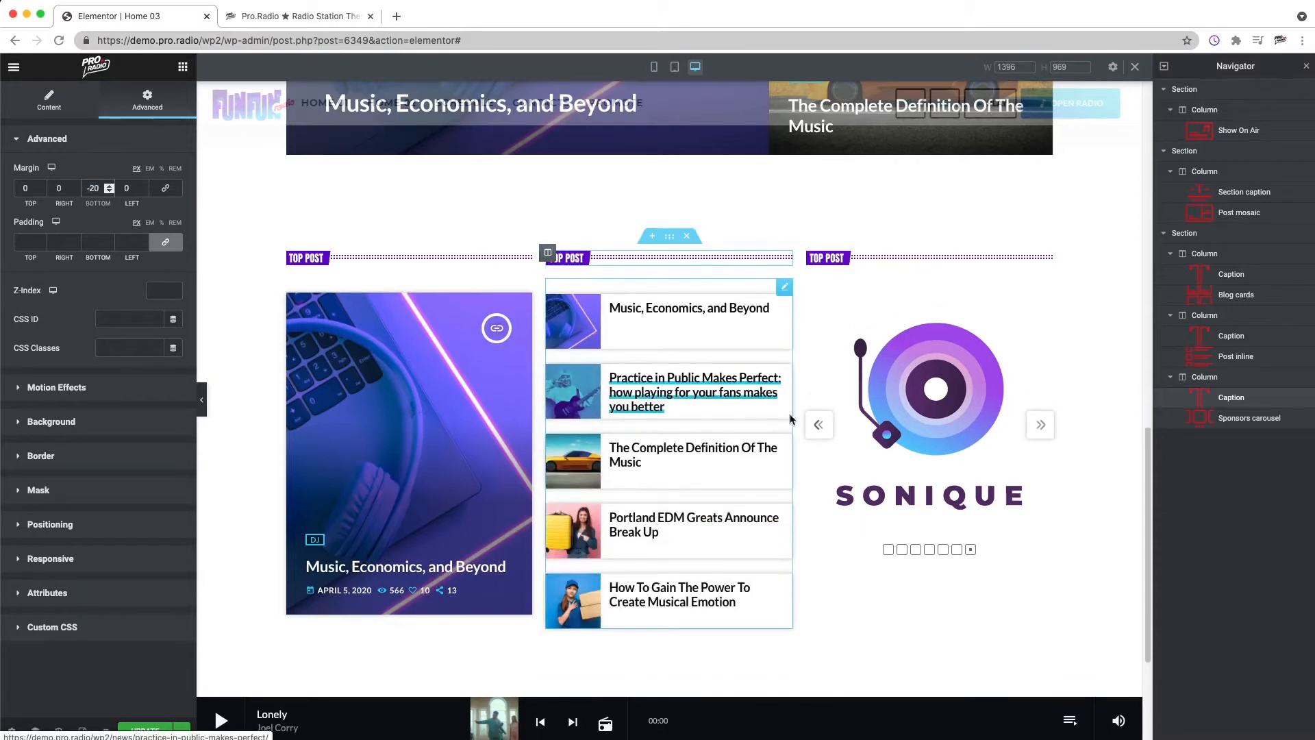
Step: Hide the arrows and dots of the sponsors carousel
right_click(914, 259)
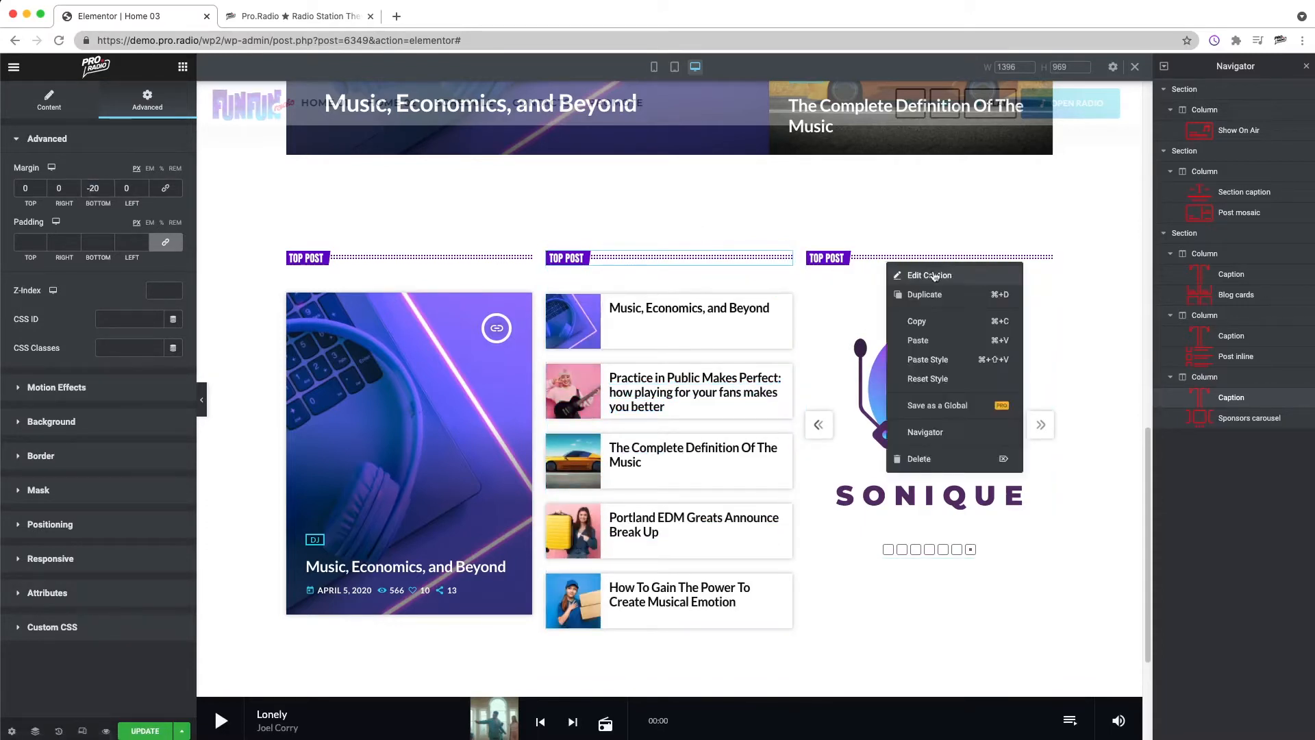
left_click(942, 270)
right_click(867, 418)
left_click(918, 431)
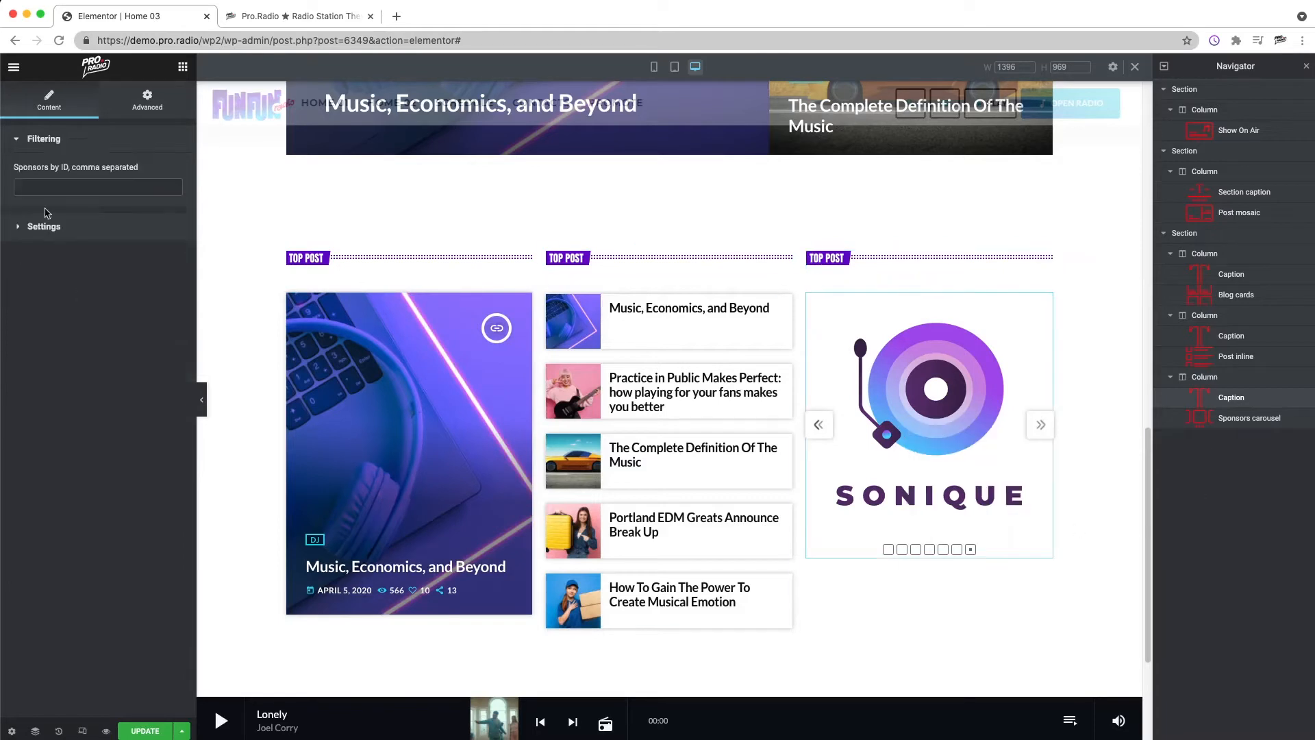
left_click(44, 173)
left_click(162, 519)
left_click(162, 517)
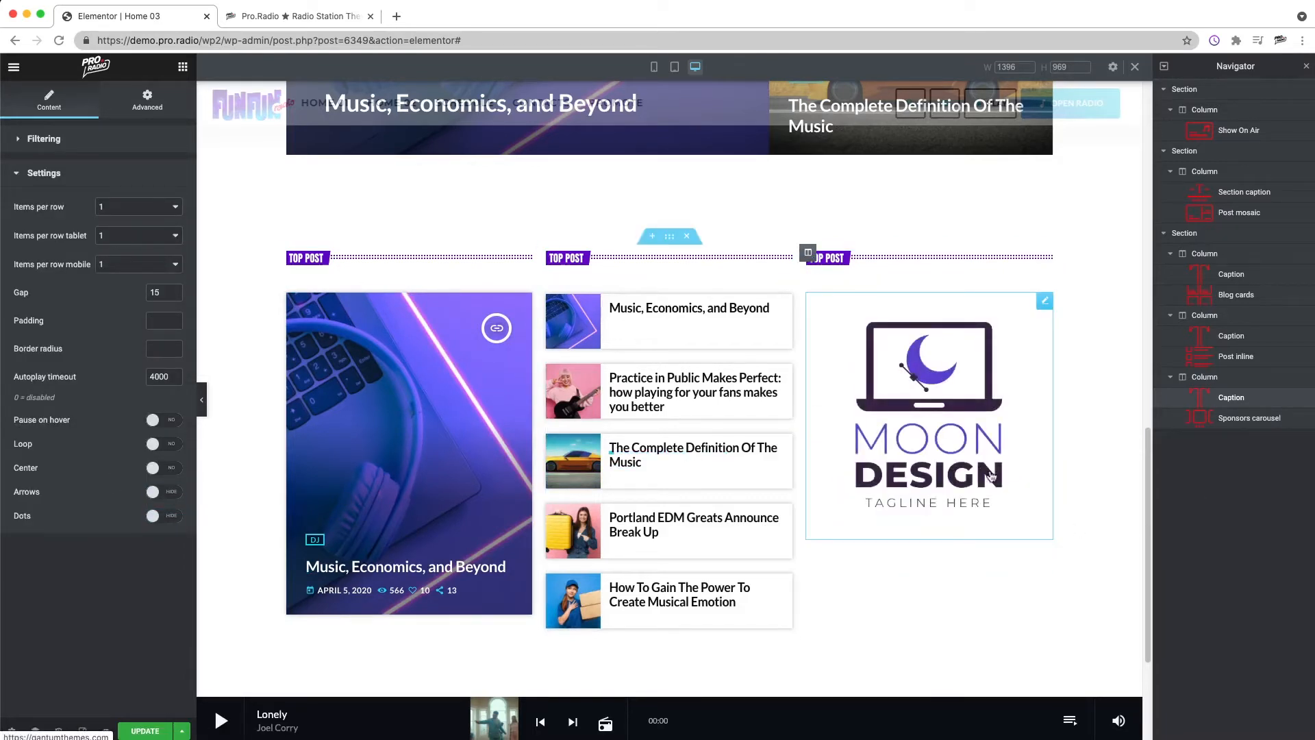
Step: Change the middle column caption text to FROM THE WEEK
right_click(613, 264)
left_click(655, 274)
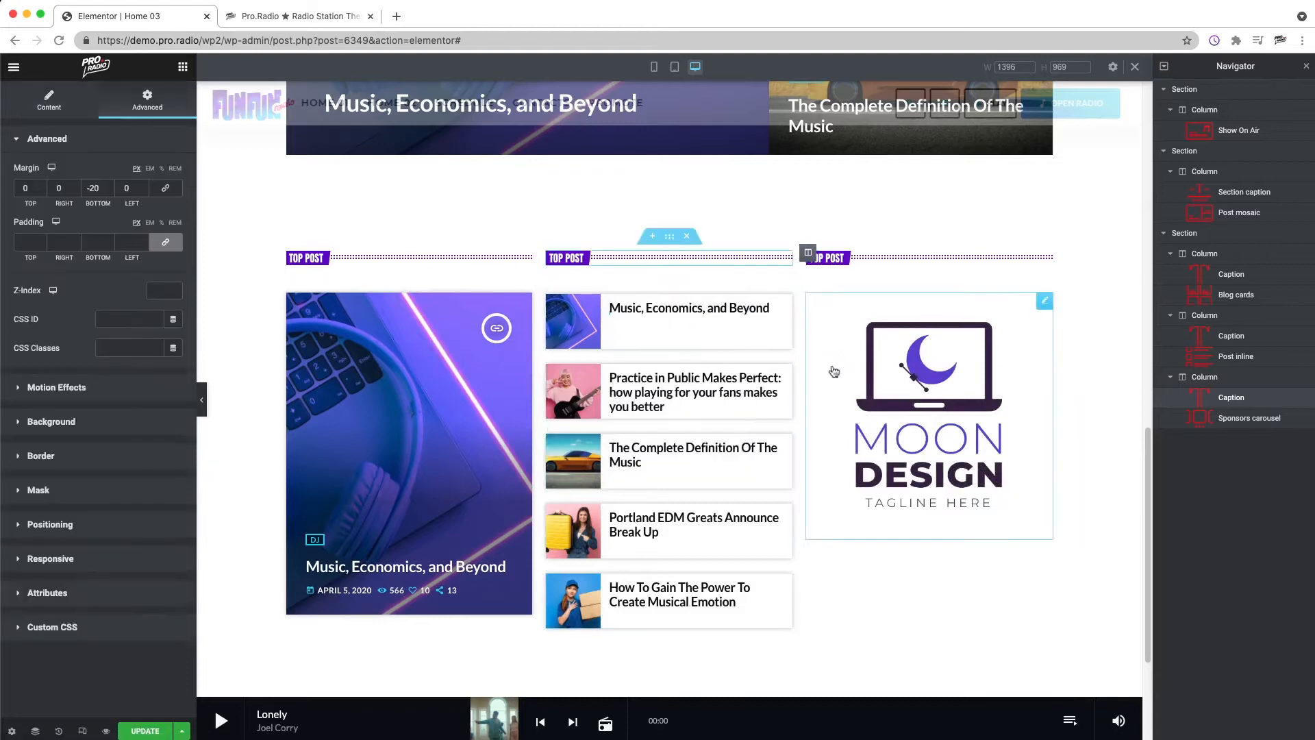
left_click(43, 103)
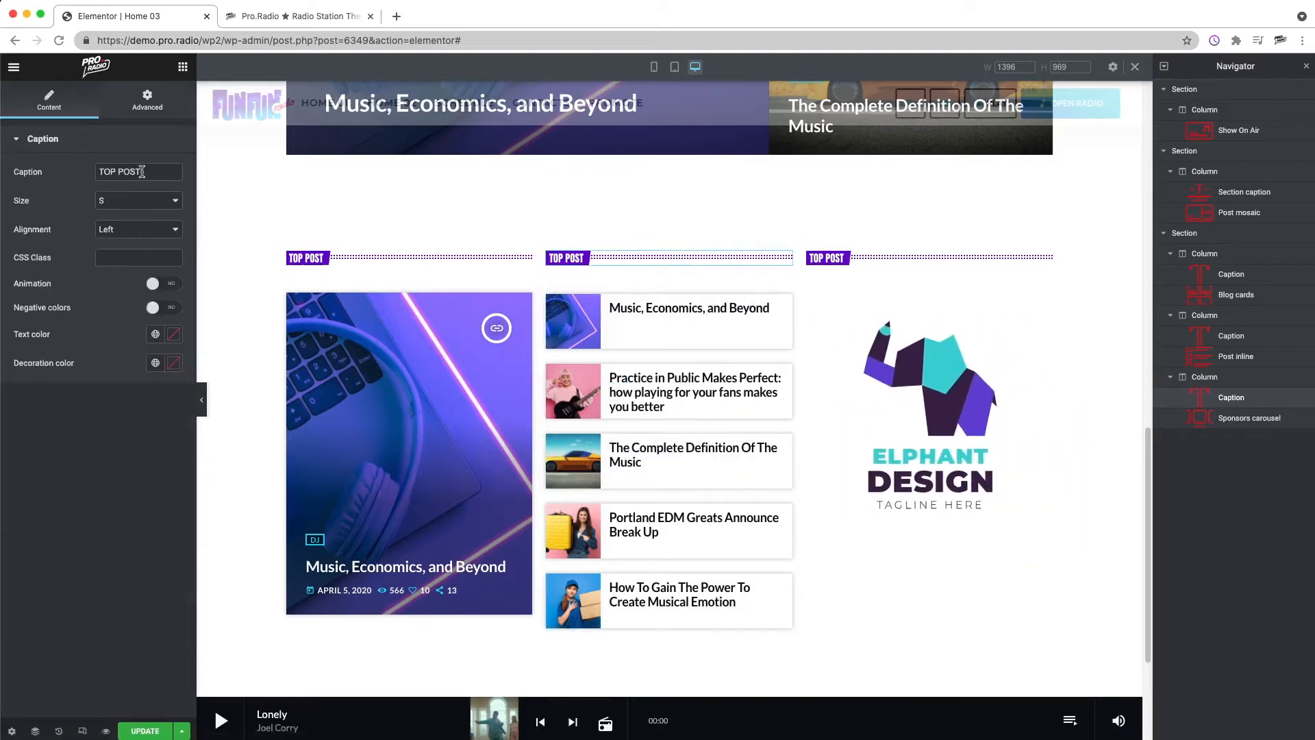
type("FROM THE WEEK")
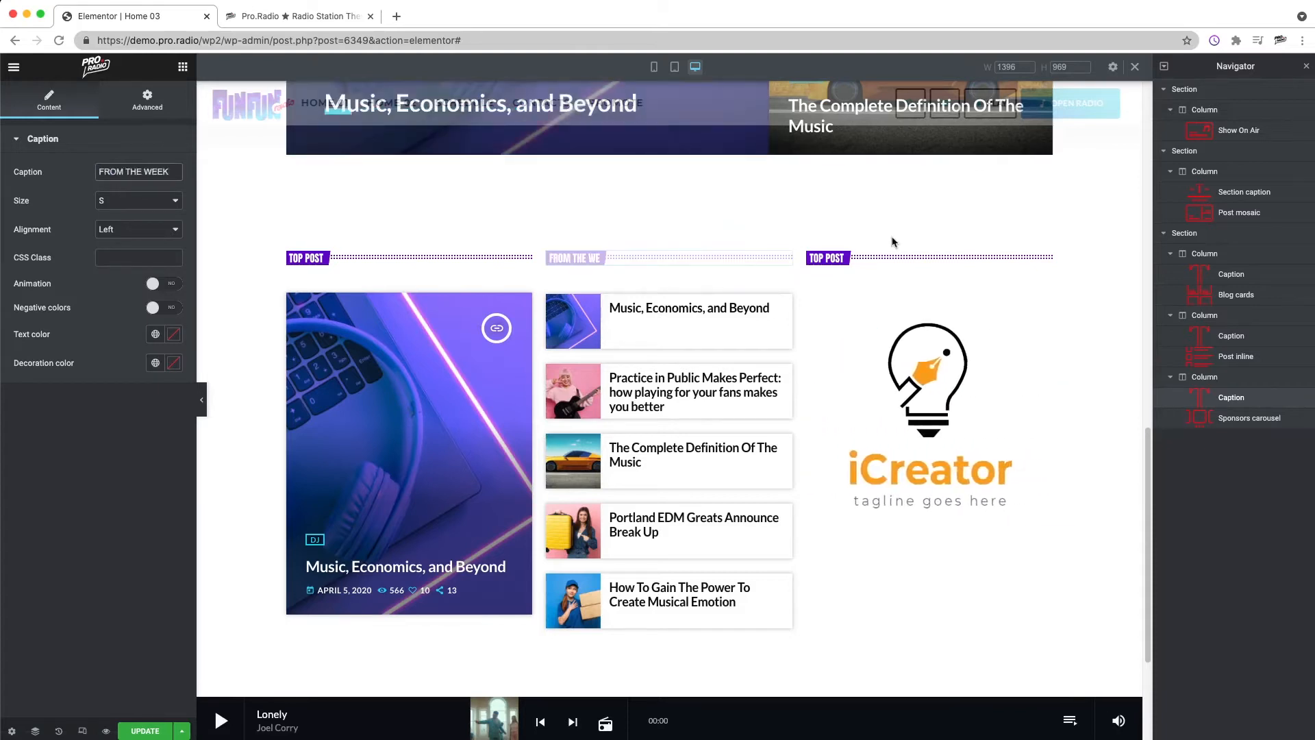
Step: Change the third column caption text to SPONSORS
right_click(865, 260)
left_click(903, 271)
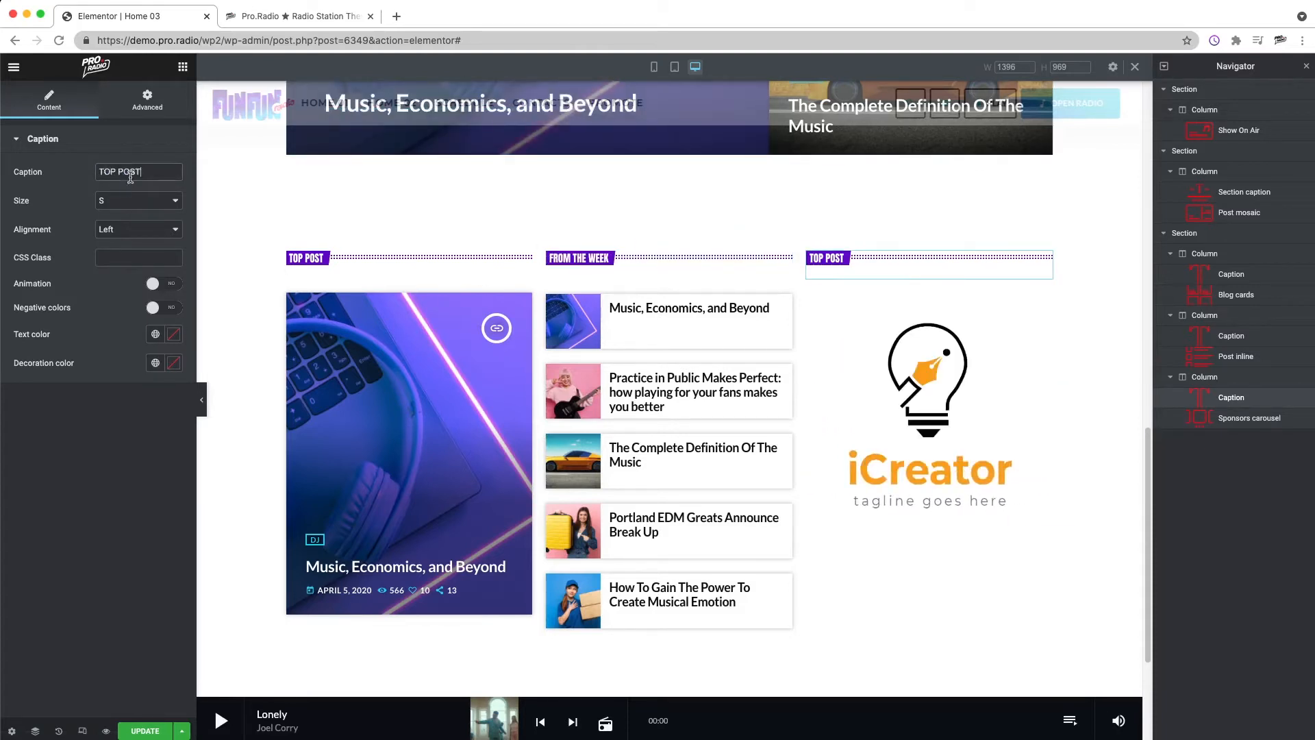
type("SPONSORS")
Step: Search for the button widget and add a Button below the sponsors carousel in the third column
left_click(185, 68)
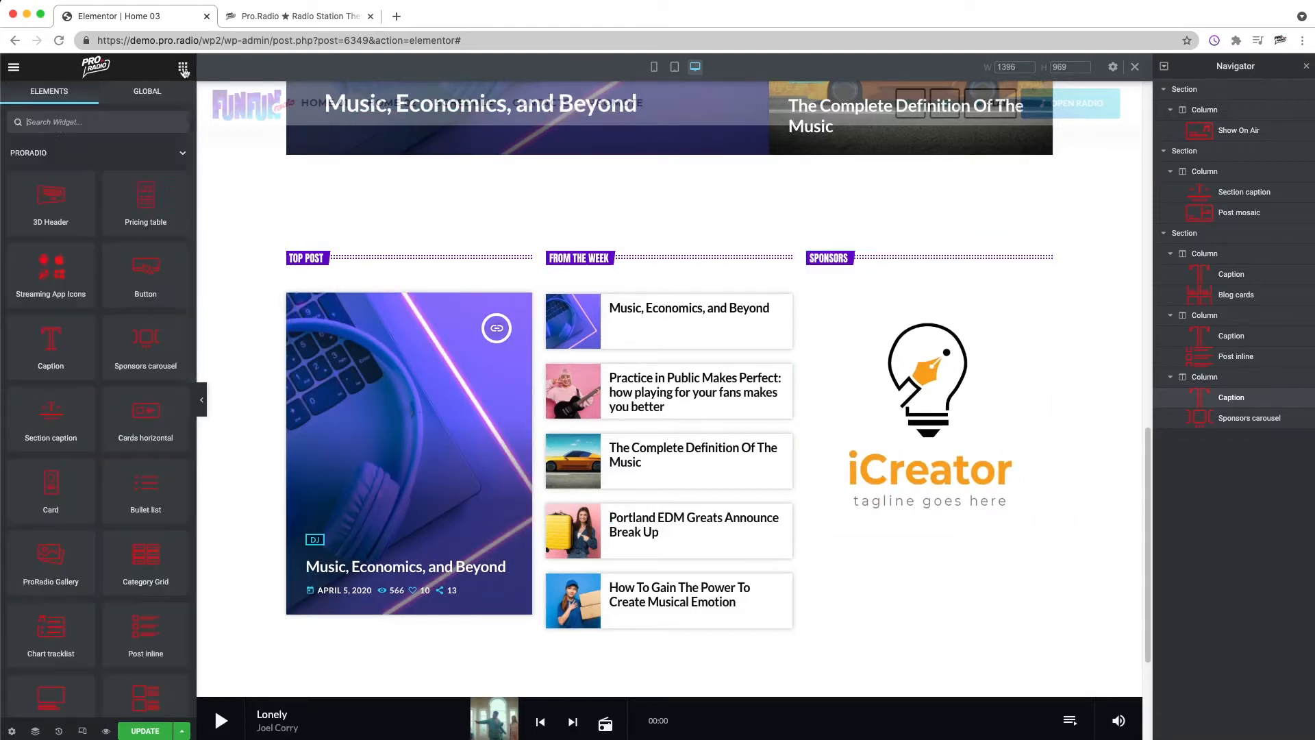
left_click(50, 123)
type("BUTTON")
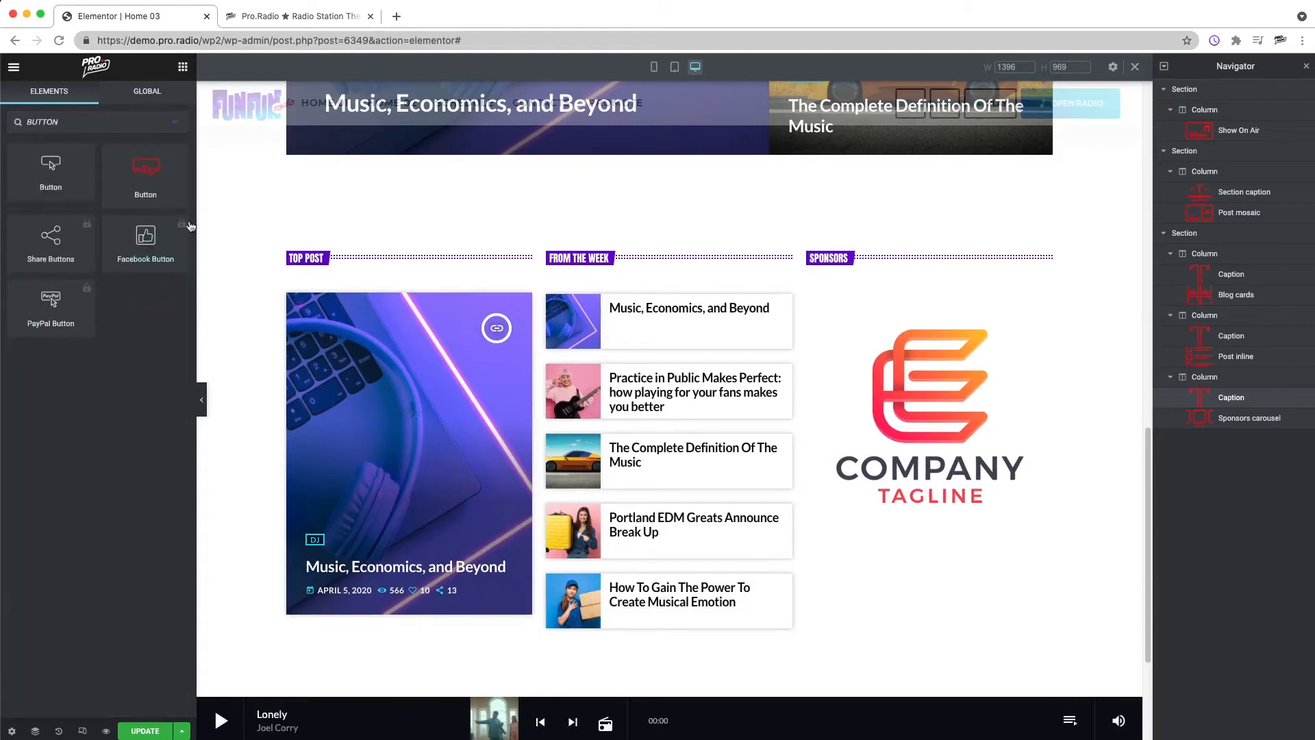
left_click_drag(147, 176, 901, 532)
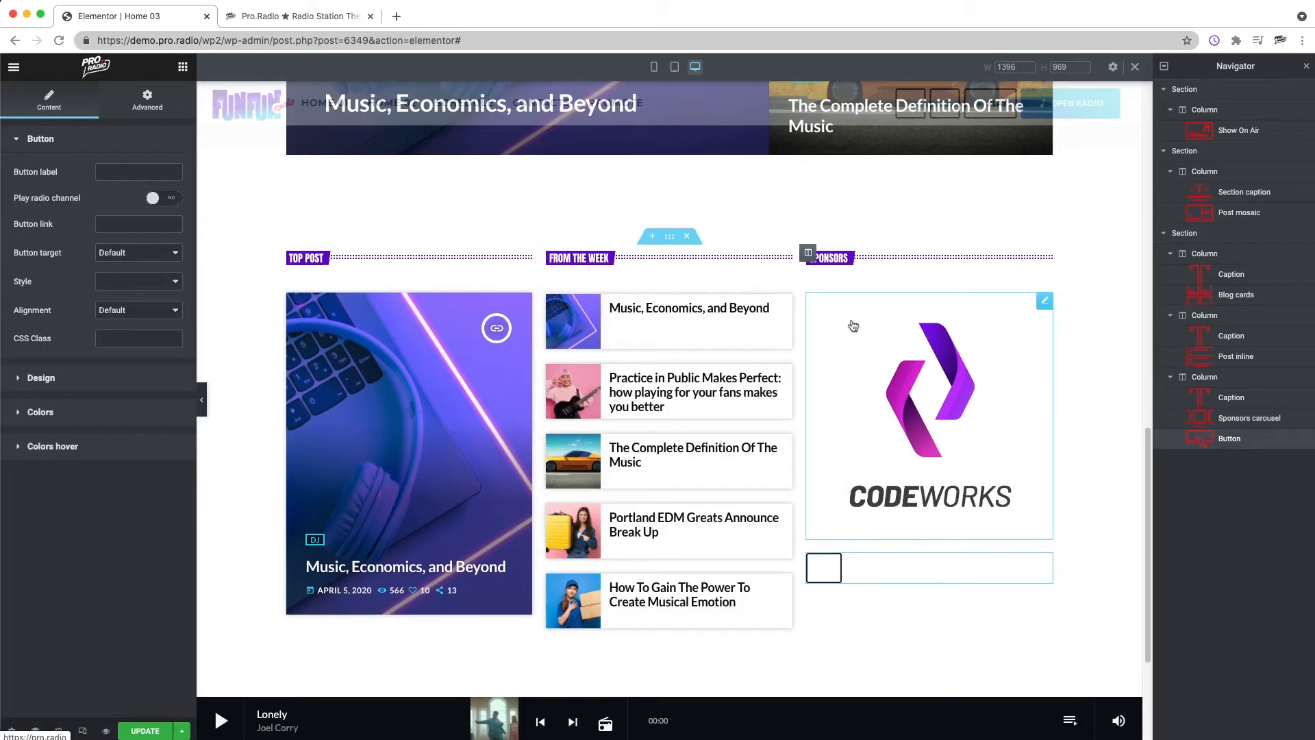
Step: Duplicate the SPONSORS caption, move the copy above the button and change its text to GET NOTICED
right_click(883, 259)
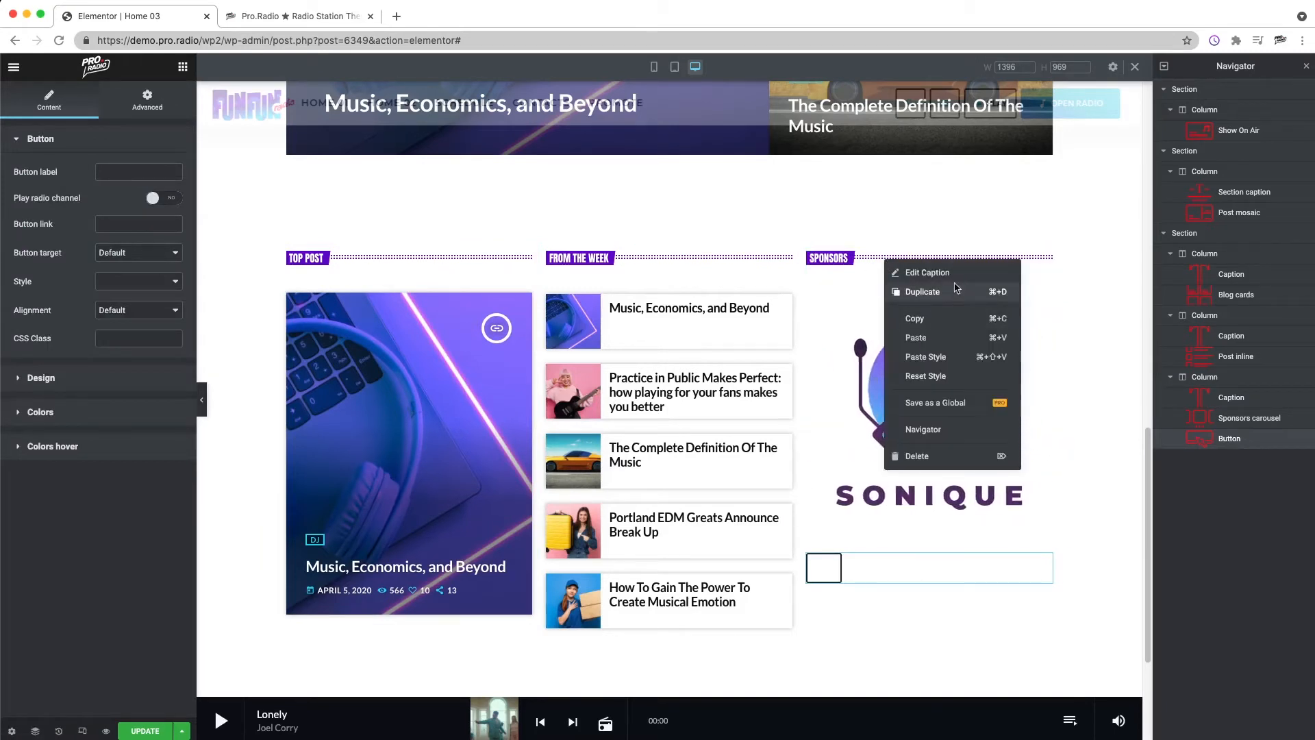
left_click(955, 291)
left_click_drag(832, 307, 849, 546)
right_click(872, 564)
left_click(926, 547)
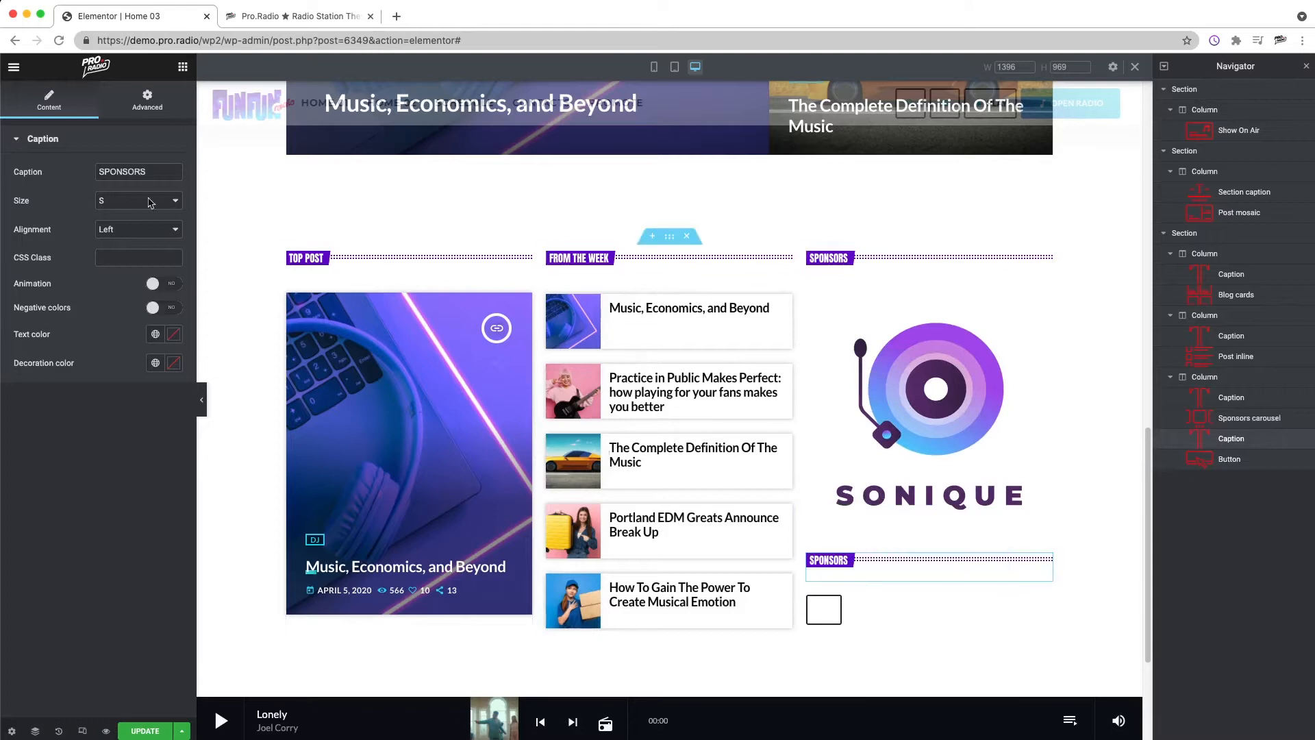
type("GET ")
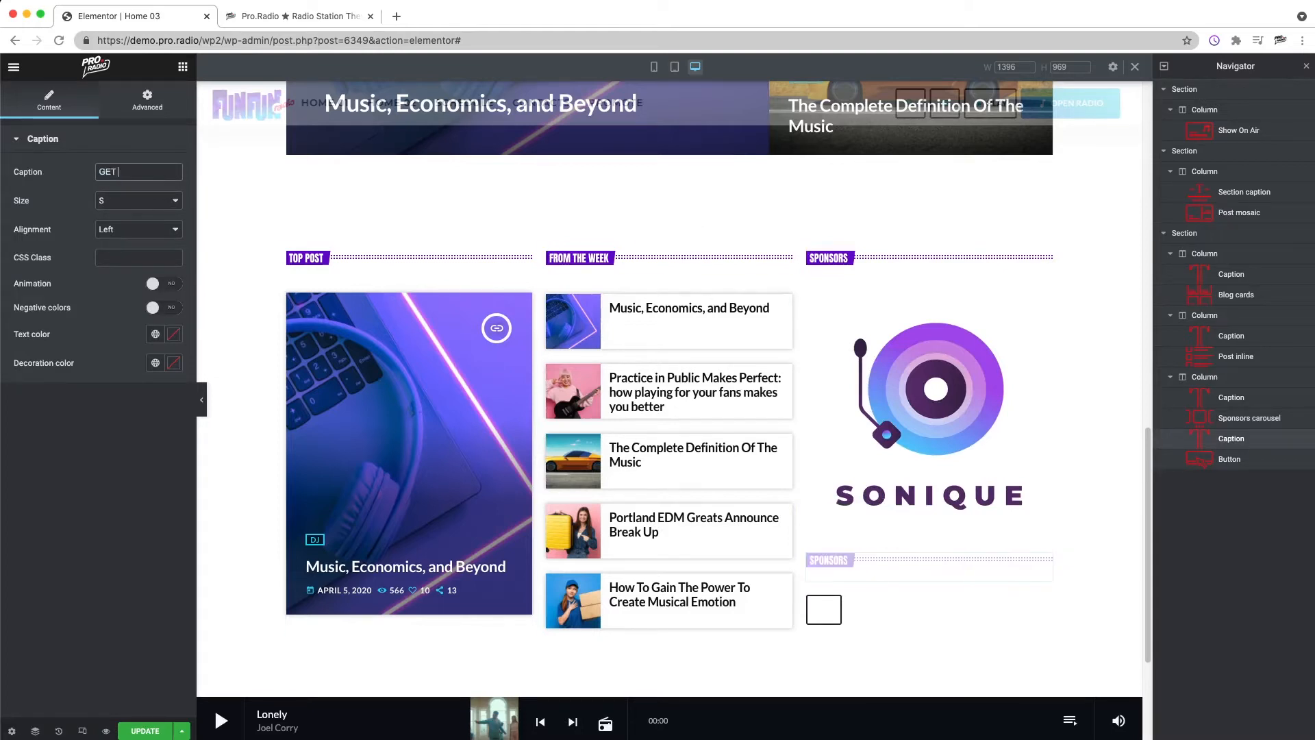
type("NOTICED!")
Step: Finish the caption text as GET NOTICED! and label the button BECOME A SPONSOR
right_click(830, 607)
left_click(886, 548)
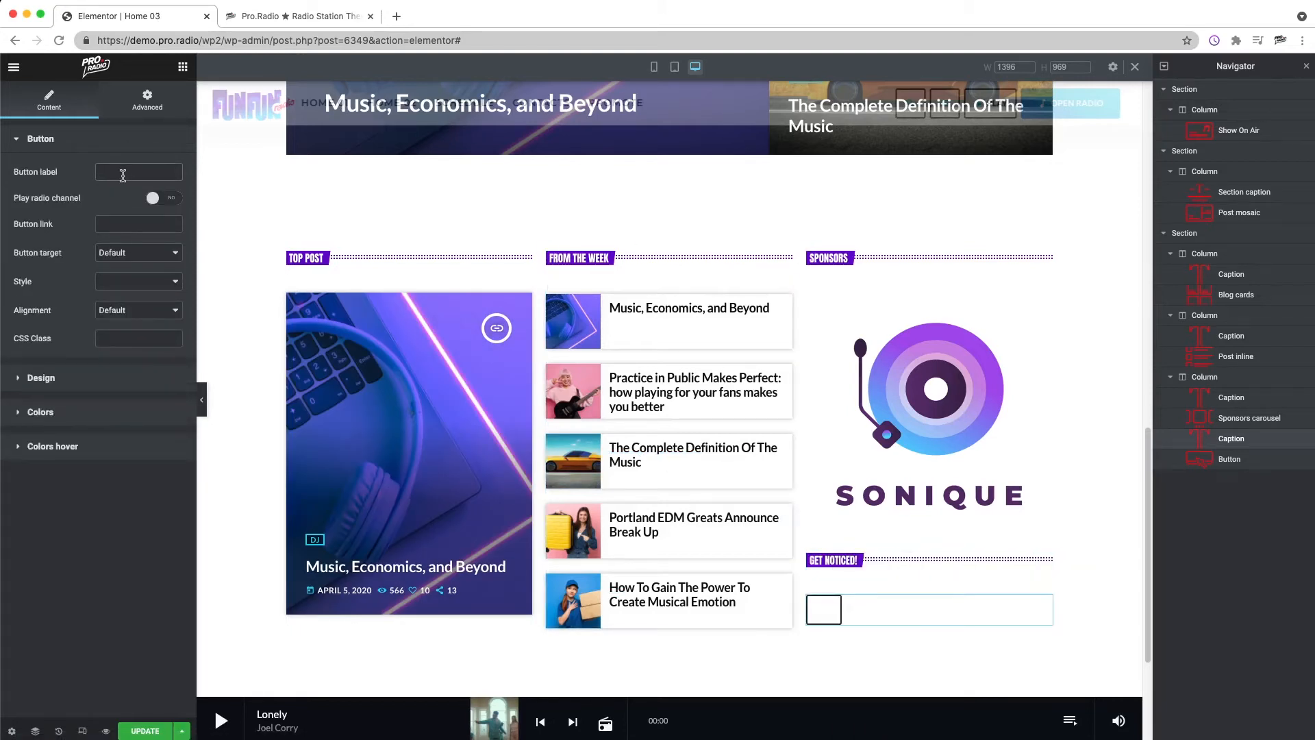
type("BECO")
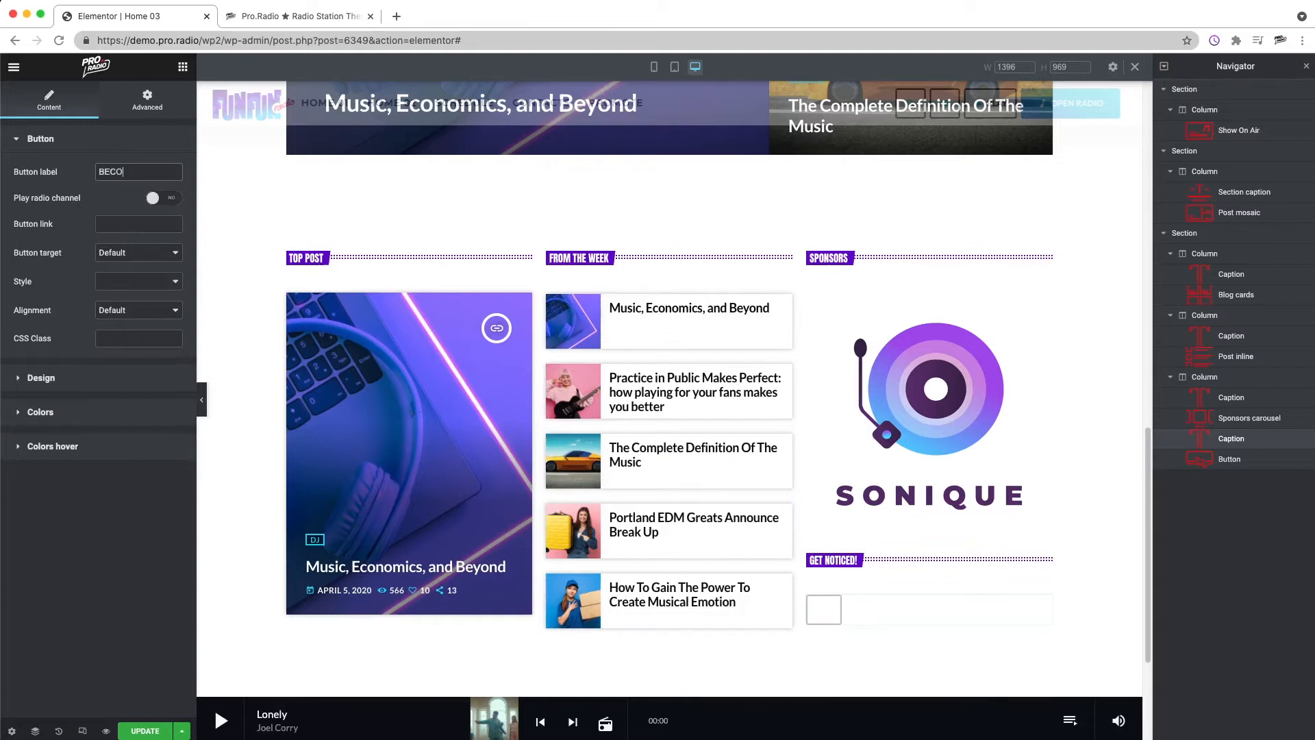
type("ME A SPONSOR")
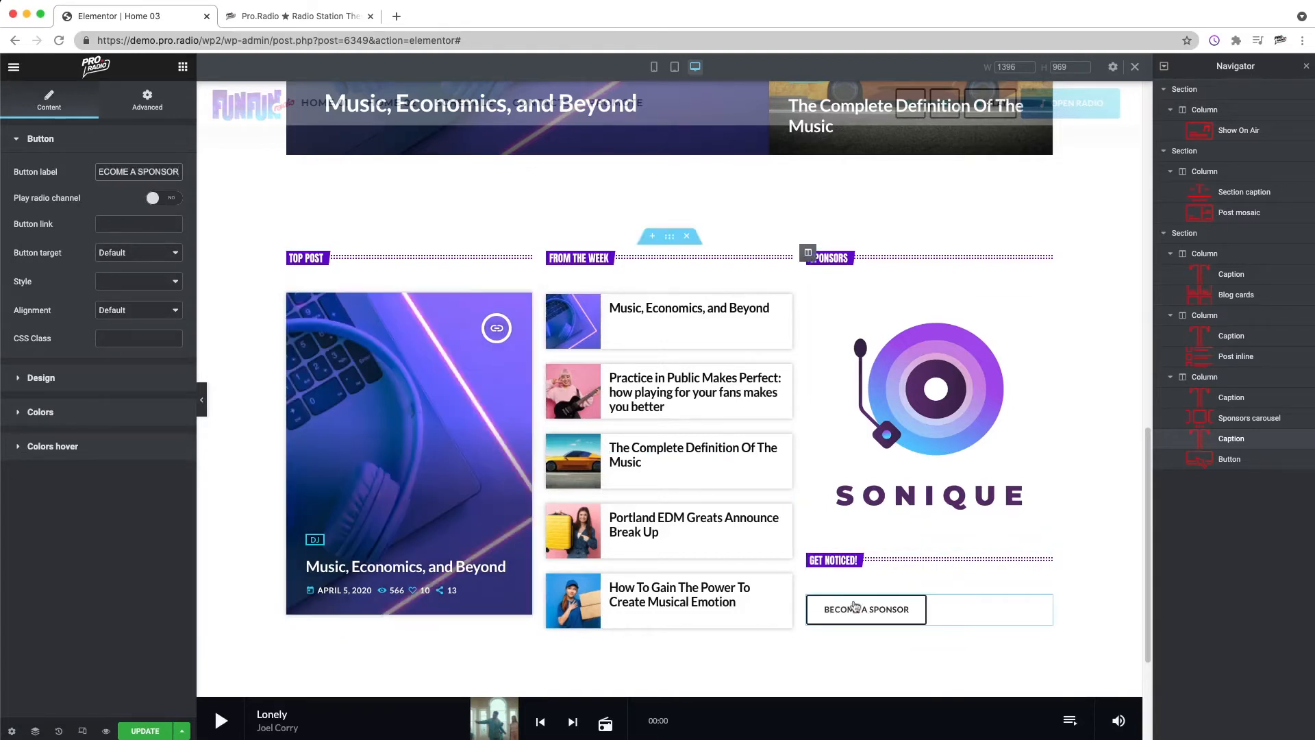
Step: Set the button link to # and the button style to Primary
left_click(152, 223)
type("#")
left_click(122, 260)
left_click(53, 278)
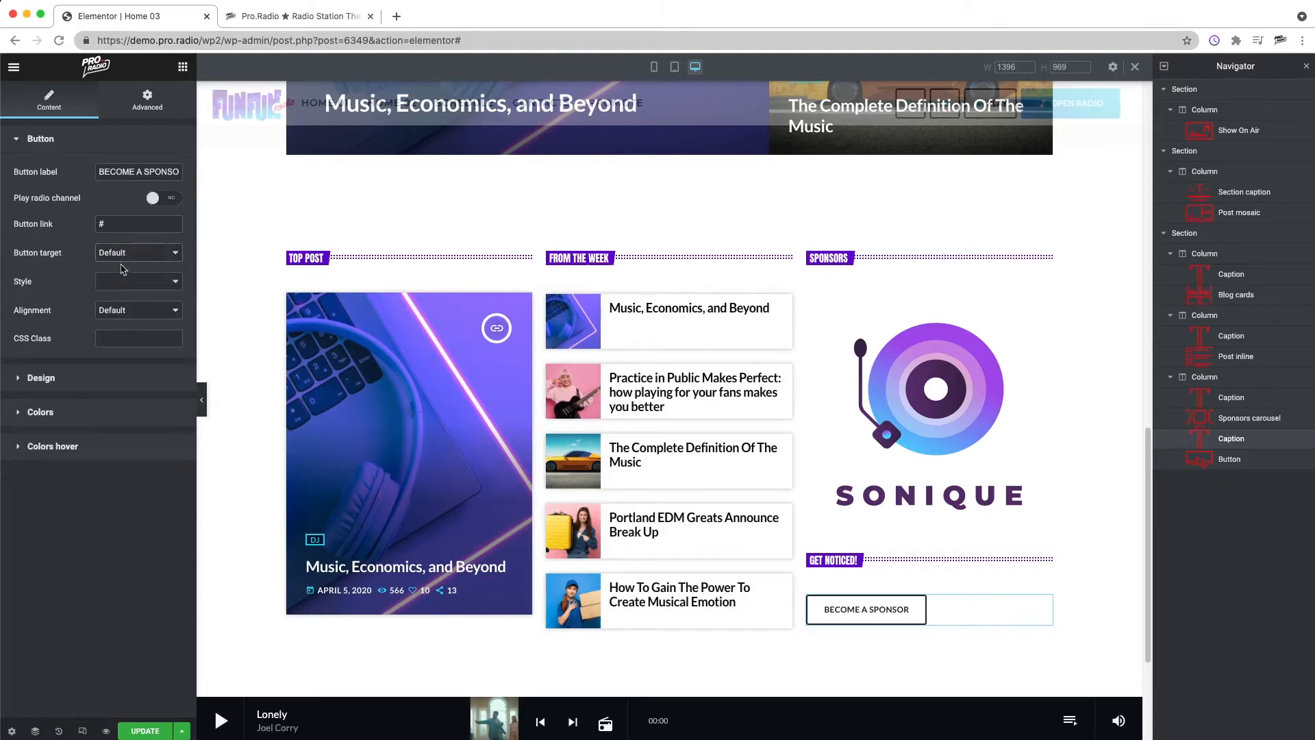
left_click(125, 286)
left_click(128, 295)
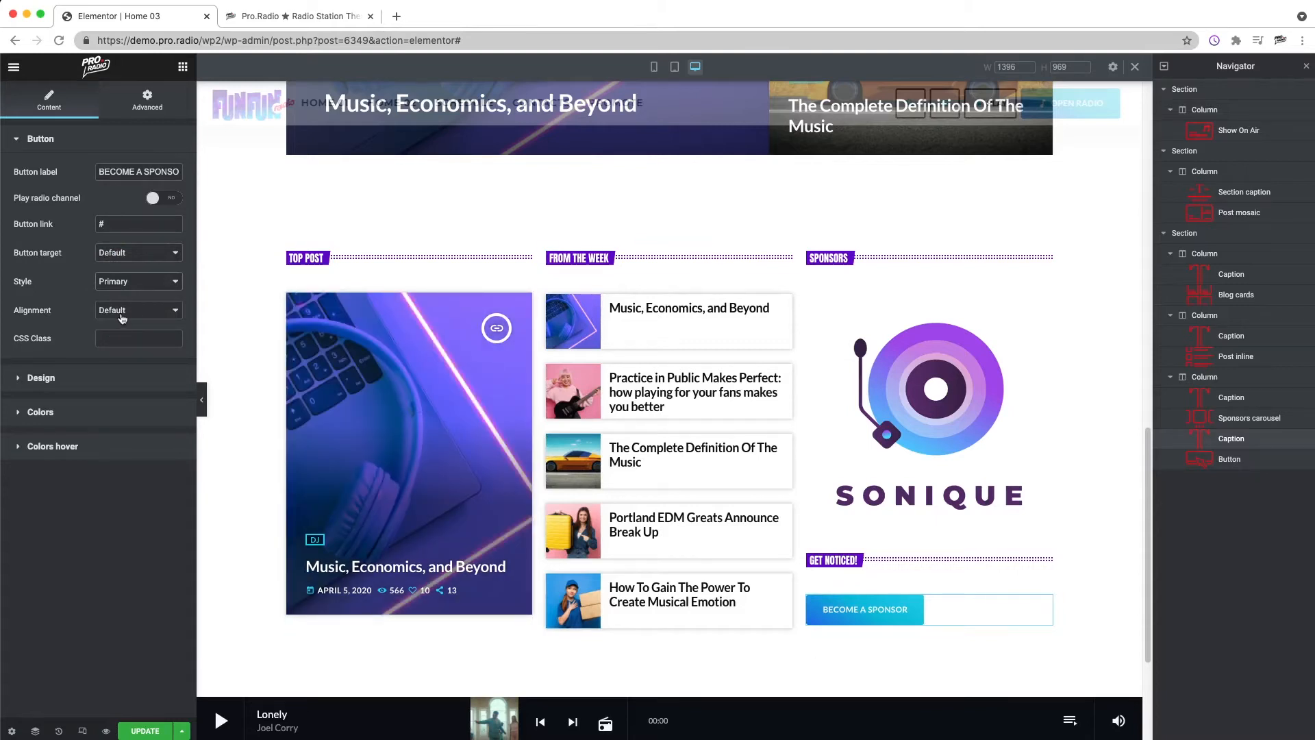
Step: Increase the button's design size to 16
left_click(53, 383)
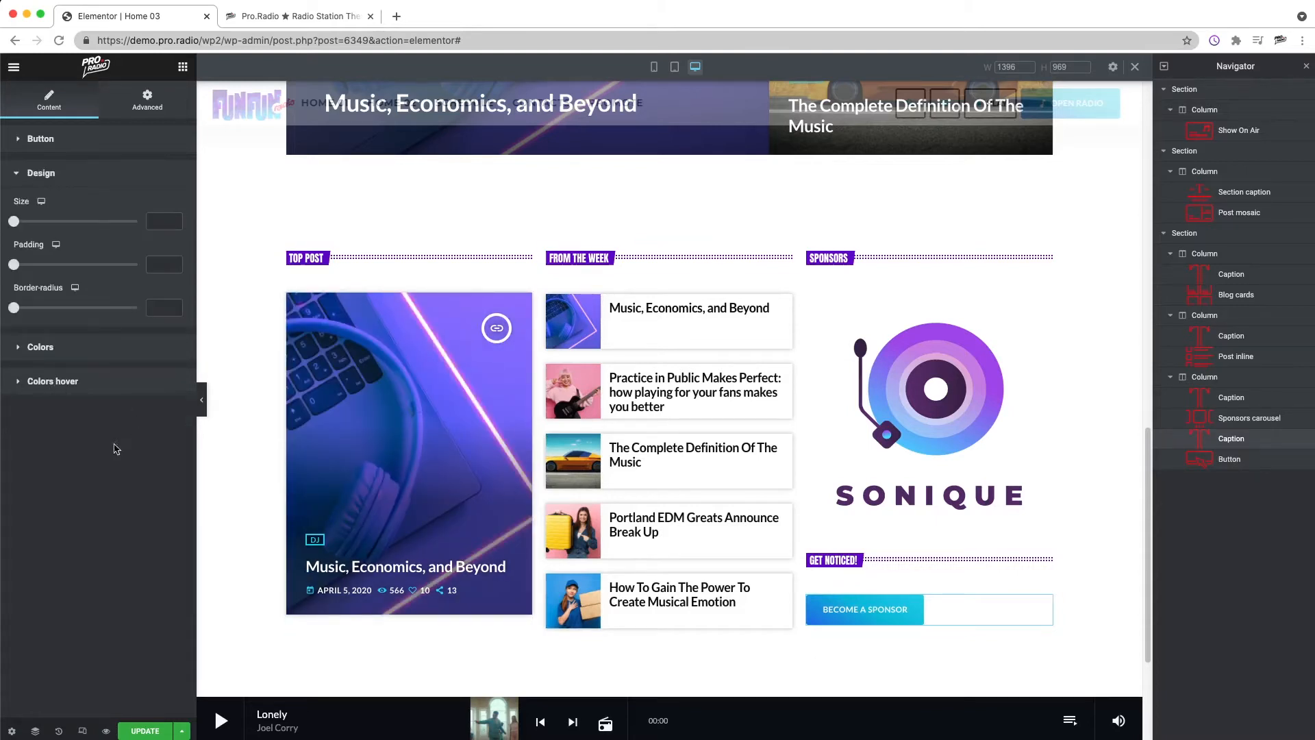
left_click_drag(14, 224, 78, 235)
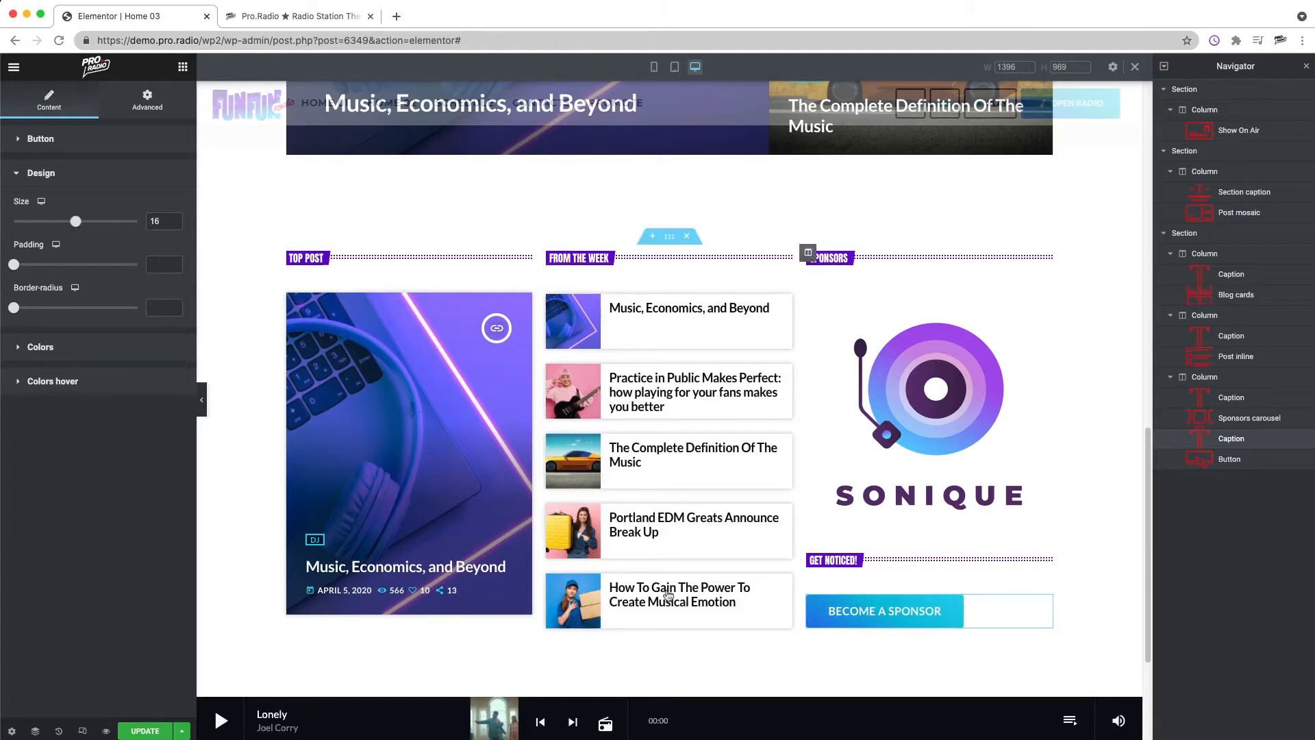
scroll(390, 402, "down", 3)
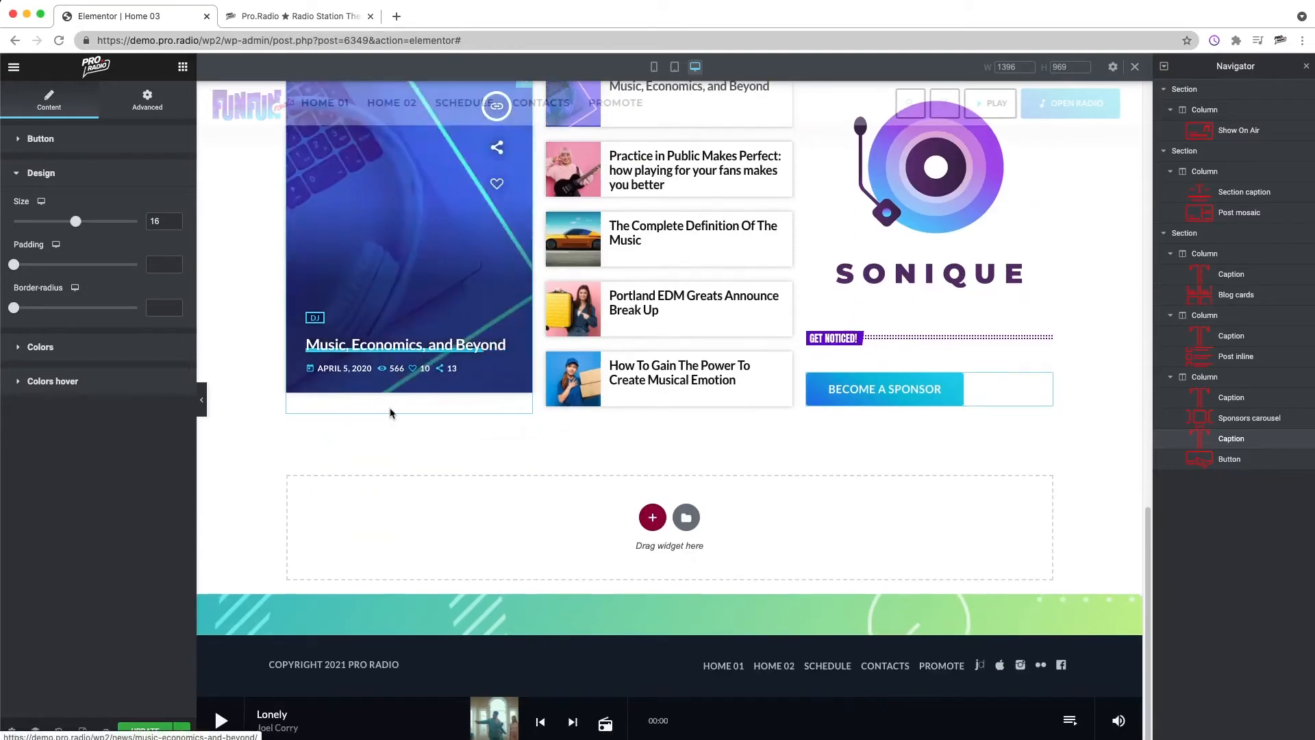
scroll(575, 476, "up", 8)
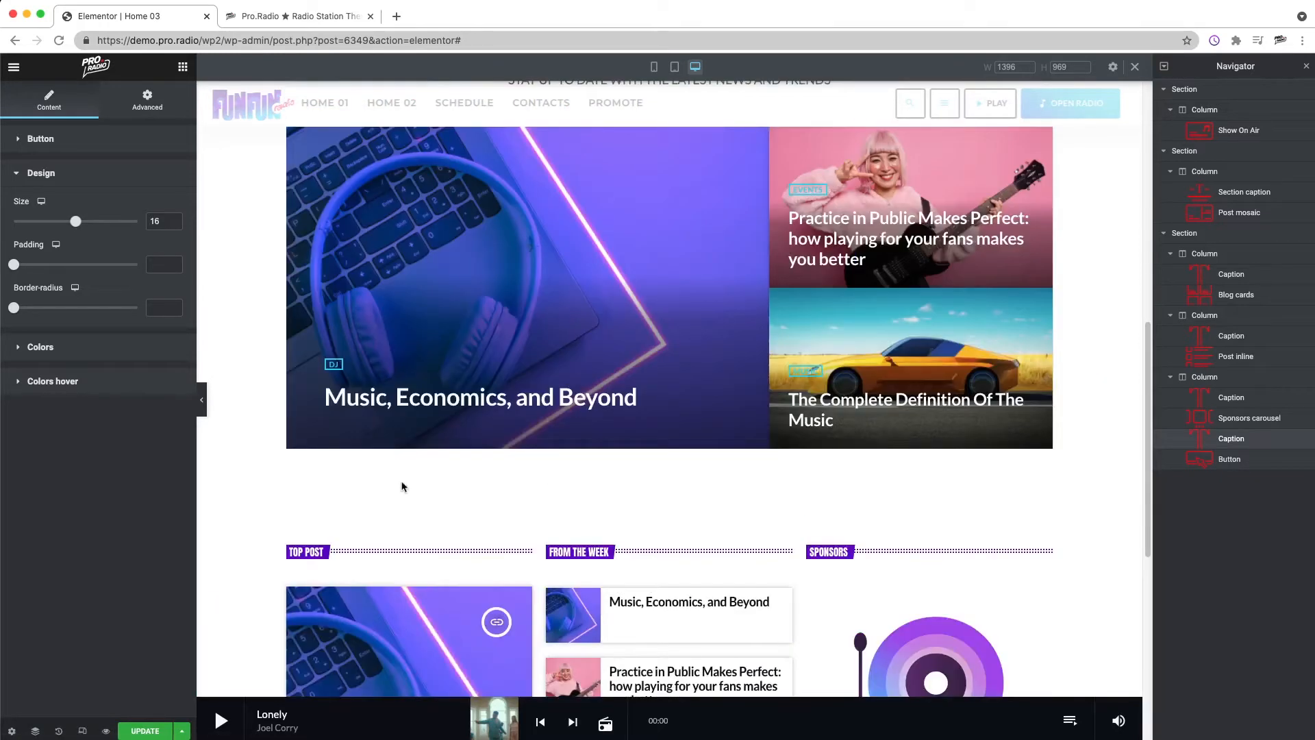
scroll(411, 493, "up", 3)
scroll(384, 479, "down", 3)
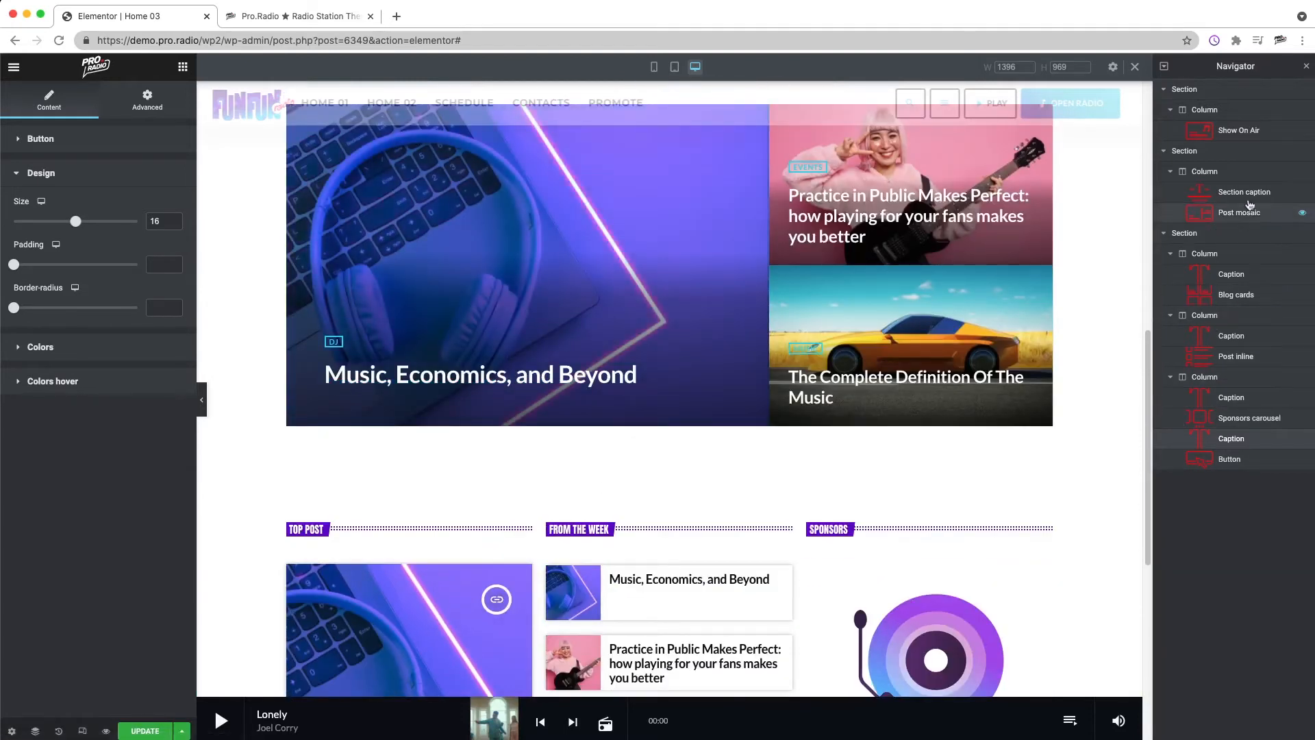
Step: Try setting the post mosaic section's bottom padding to 50 px, then undo the change
left_click(1220, 154)
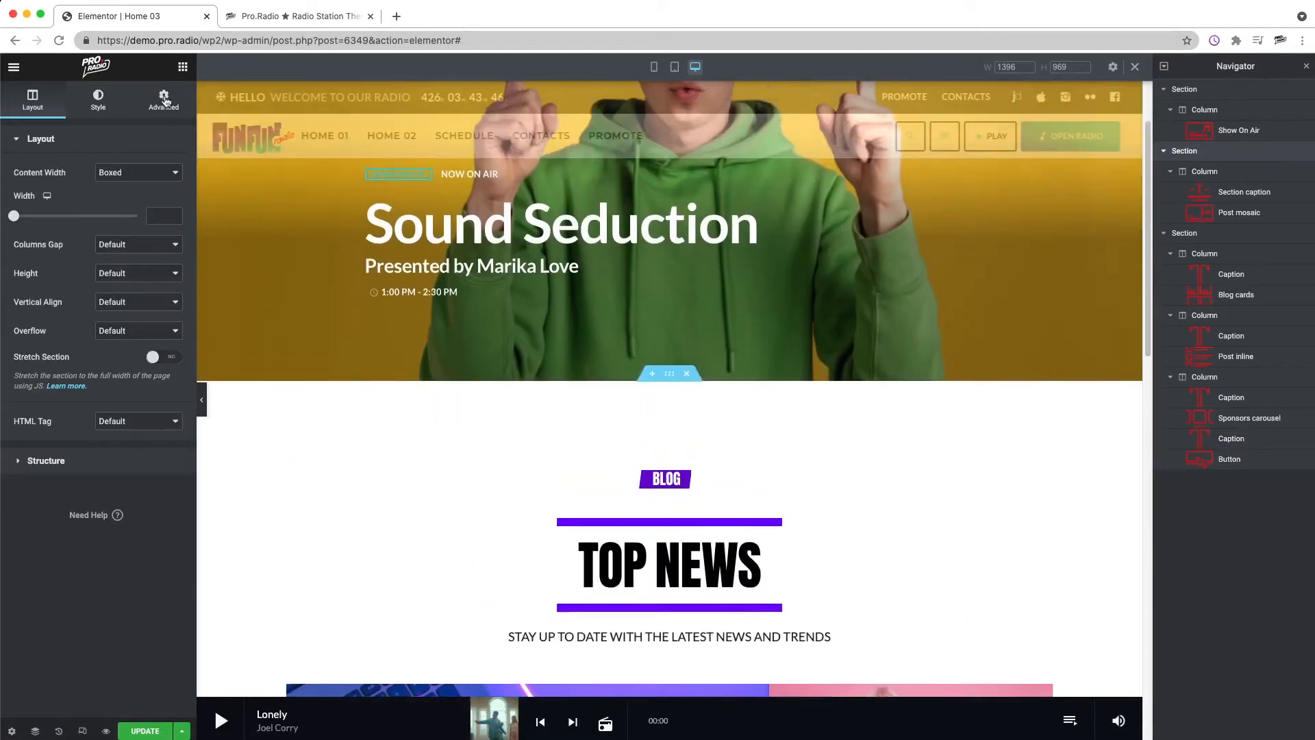
left_click(166, 100)
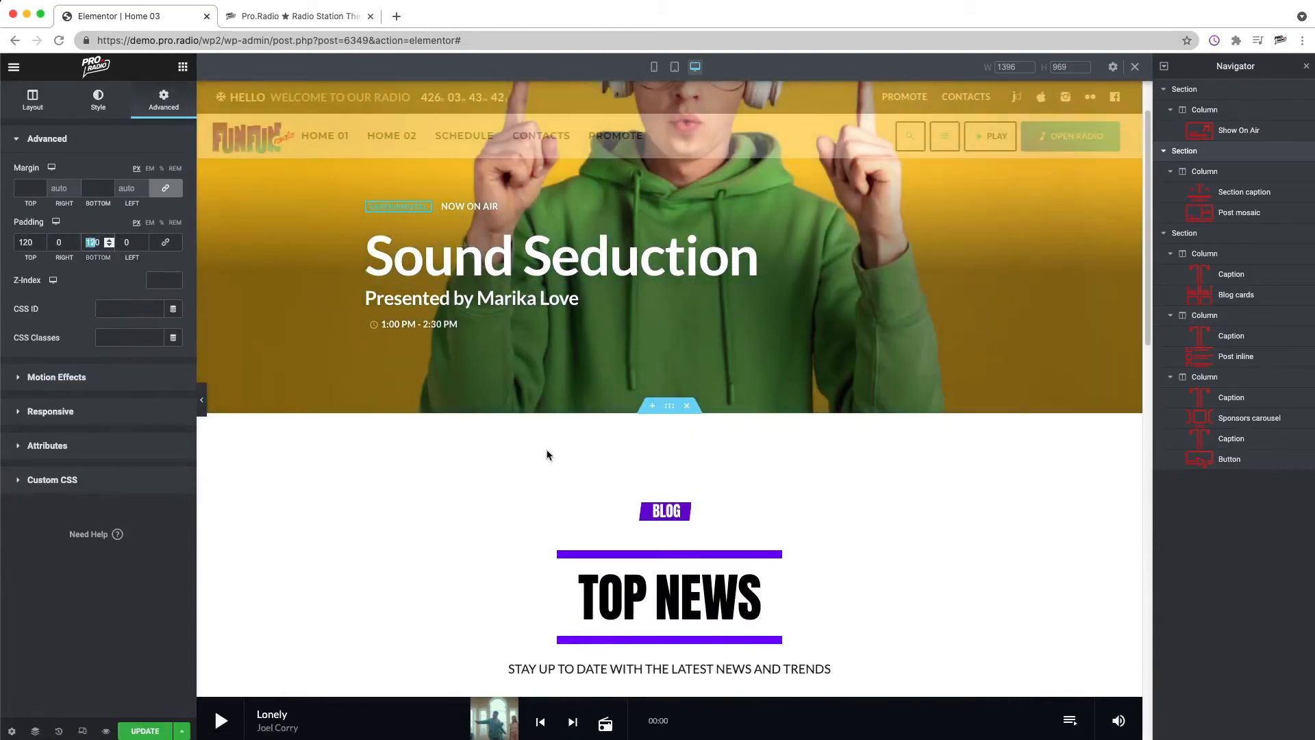
scroll(726, 530, "down", 7)
type("50")
scroll(726, 493, "down", 5)
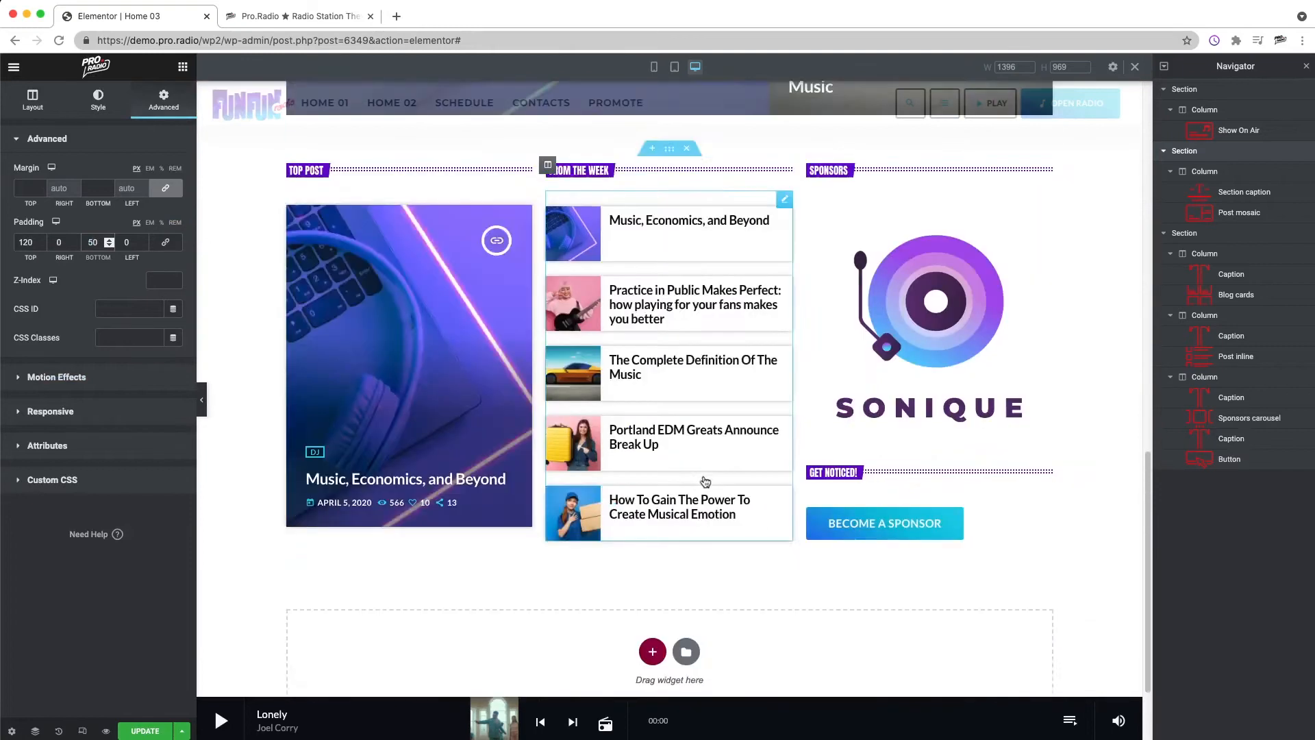
scroll(705, 482, "down", 2)
scroll(575, 274, "up", 3)
scroll(855, 425, "down", 1)
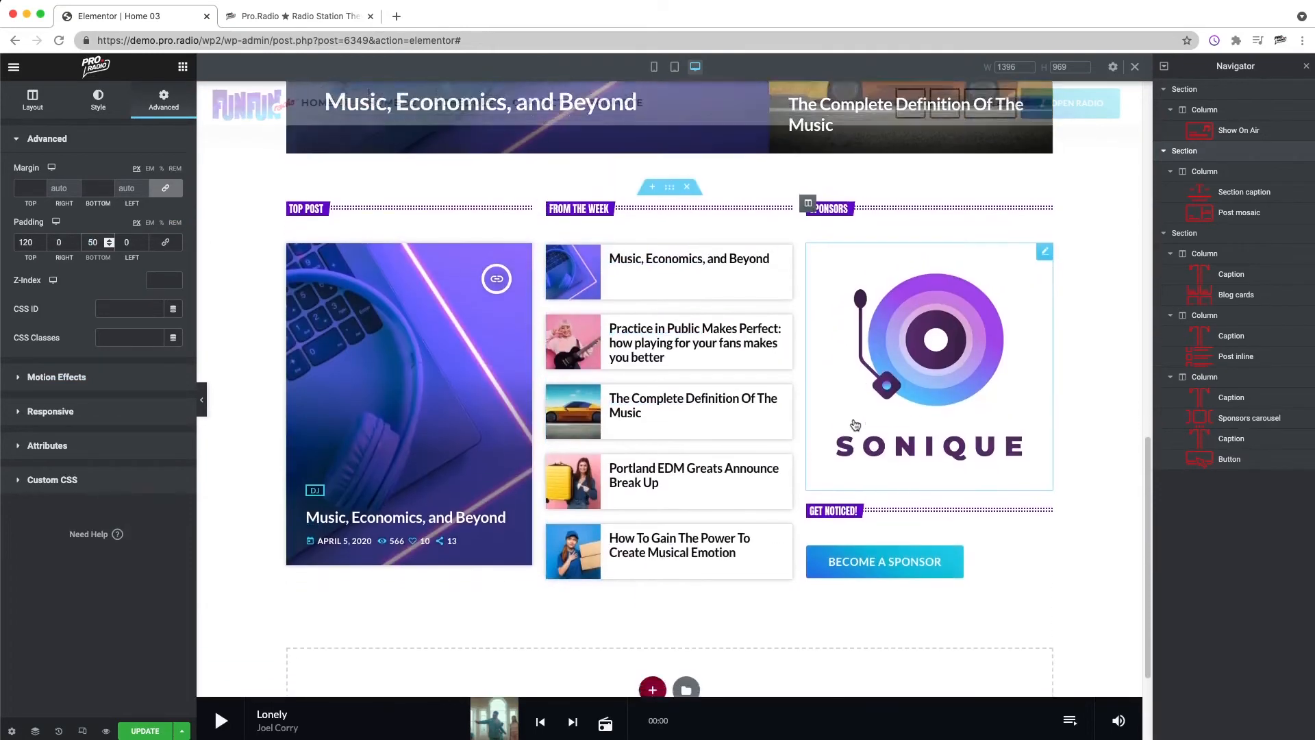
key("super+z")
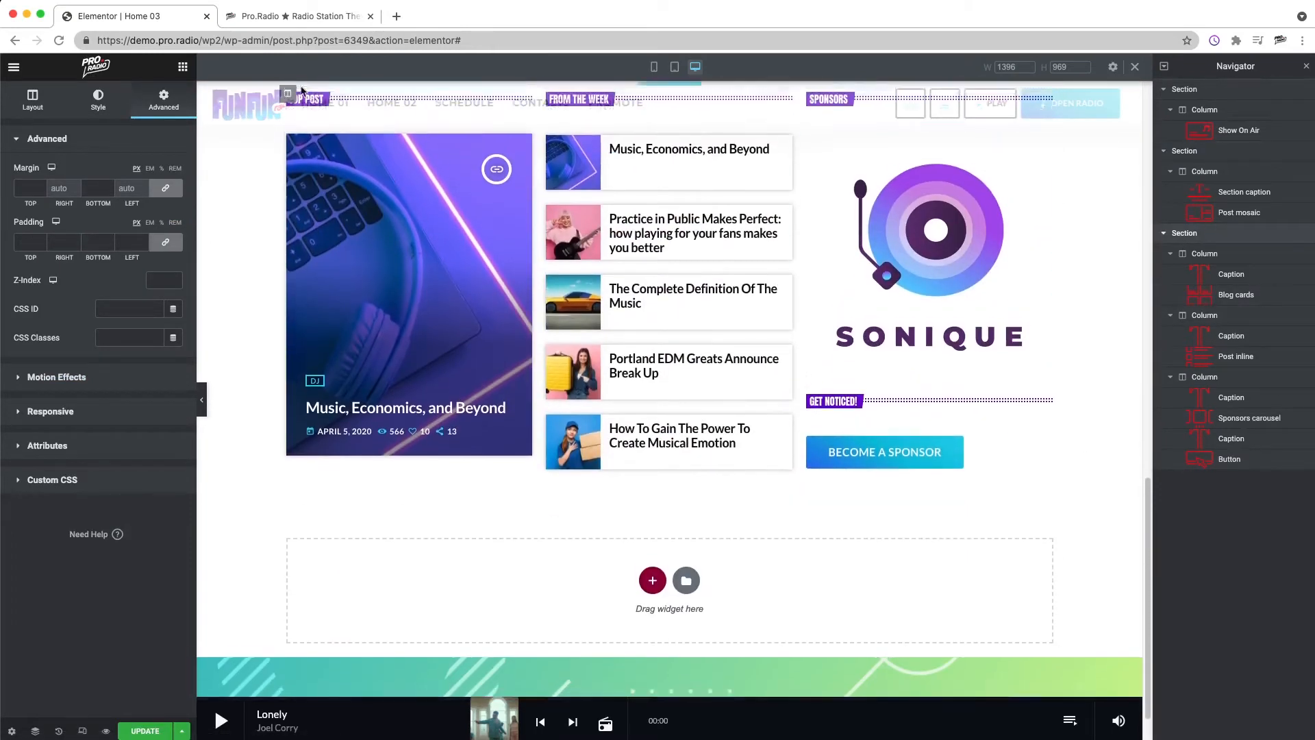
Step: Set the bottom padding of the three-column section to 120 px
scroll(301, 92, "up", 5)
left_click(163, 246)
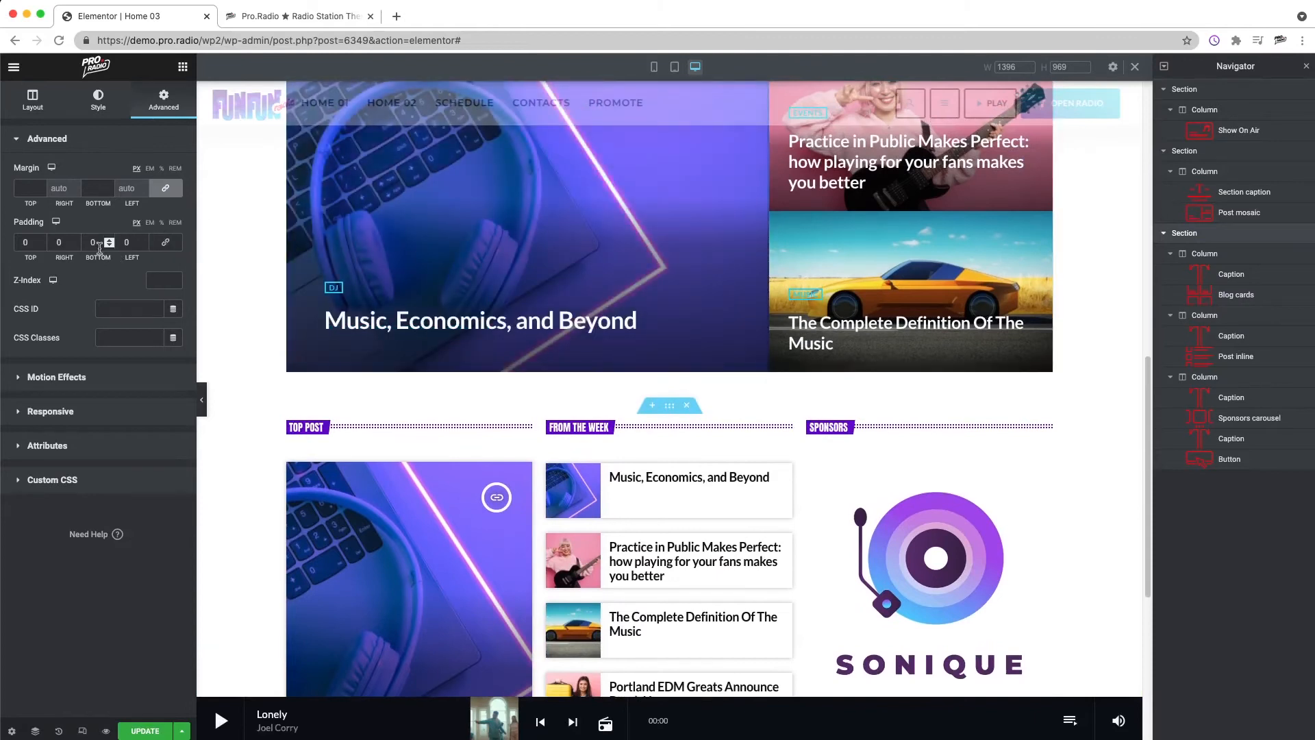
type("120")
scroll(788, 434, "down", 6)
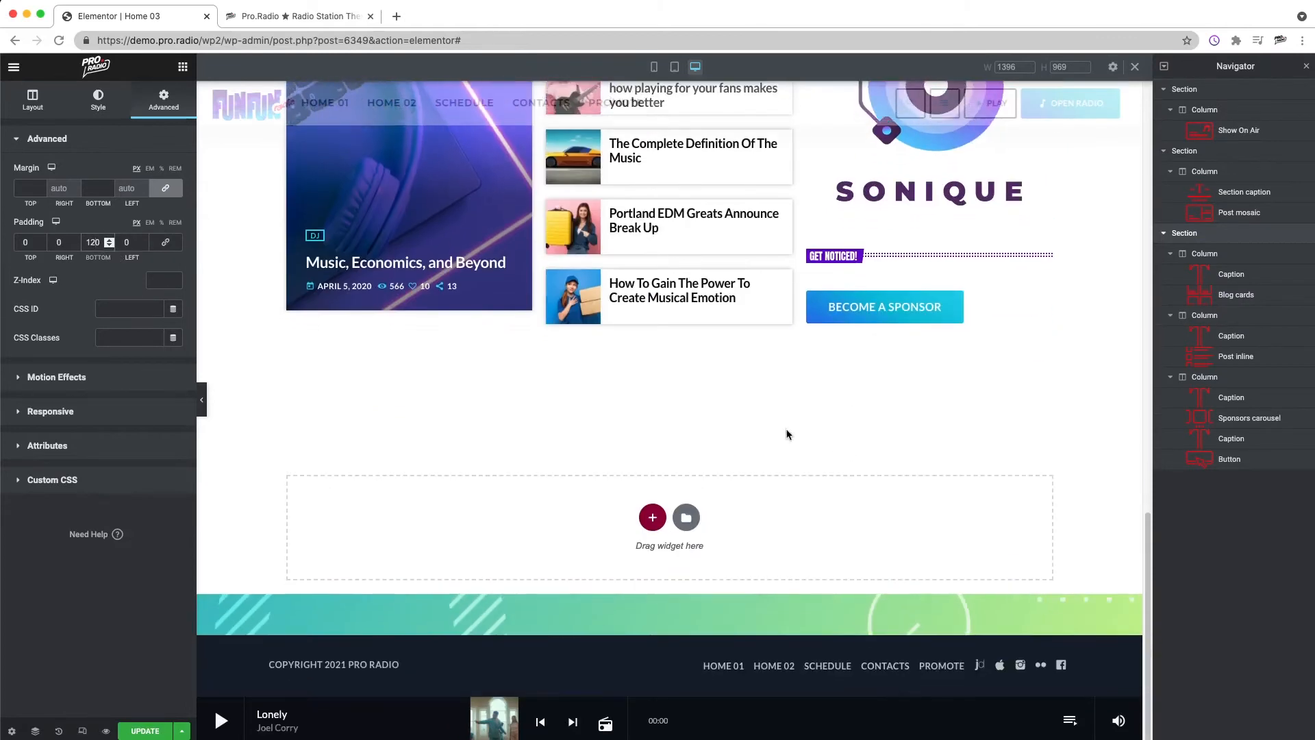
scroll(800, 397, "up", 10)
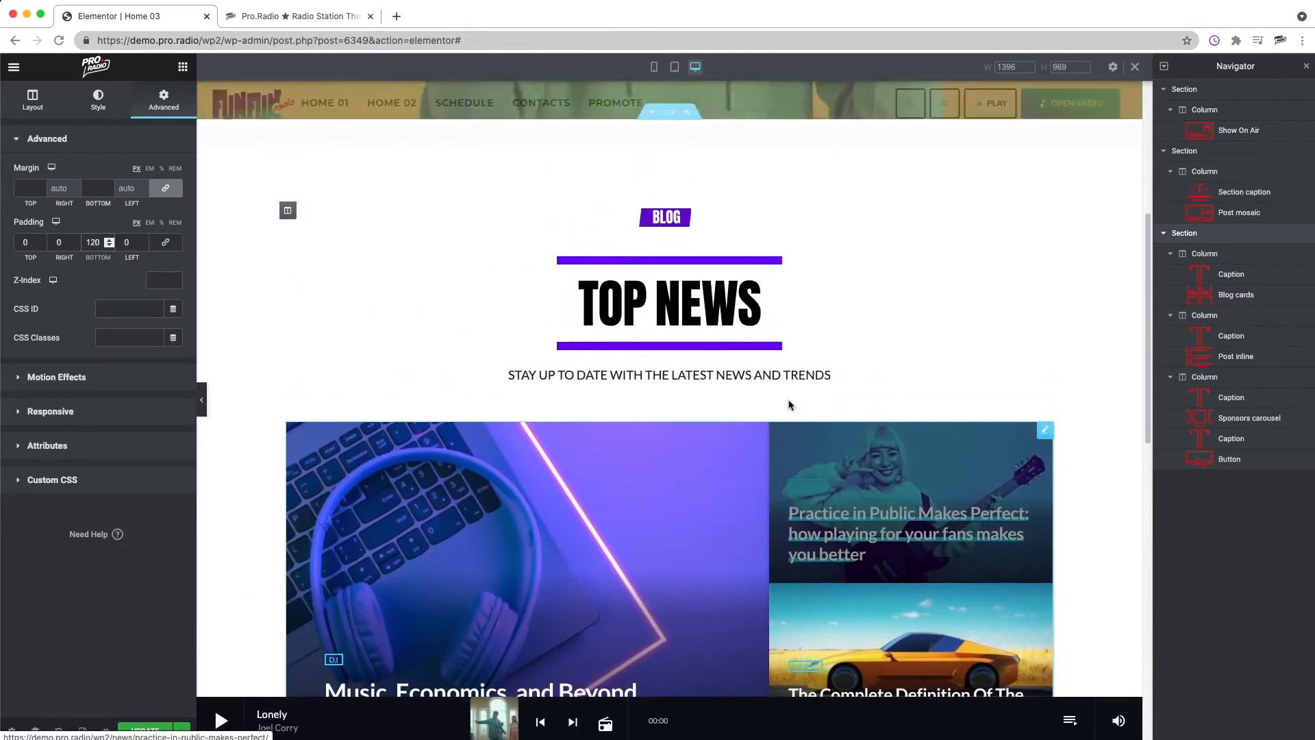
scroll(788, 409, "down", 8)
scroll(787, 408, "up", 3)
scroll(772, 392, "down", 3)
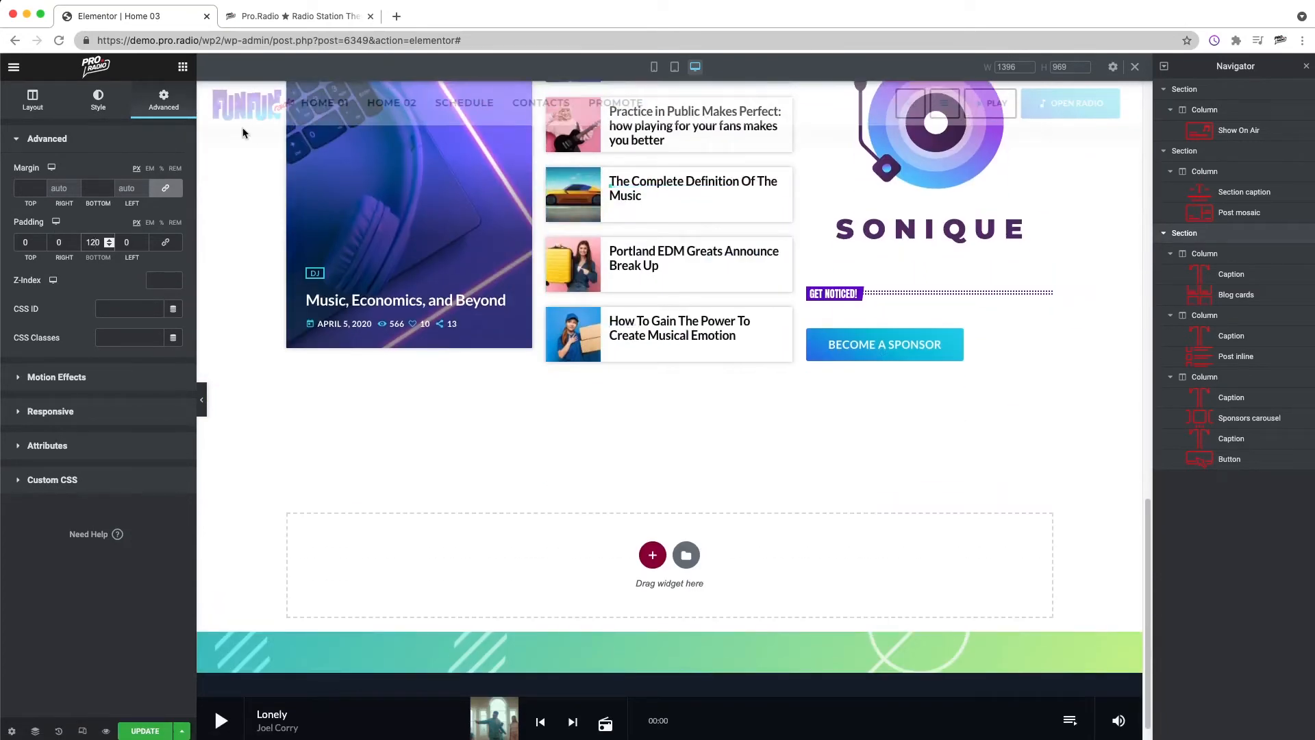
left_click(182, 69)
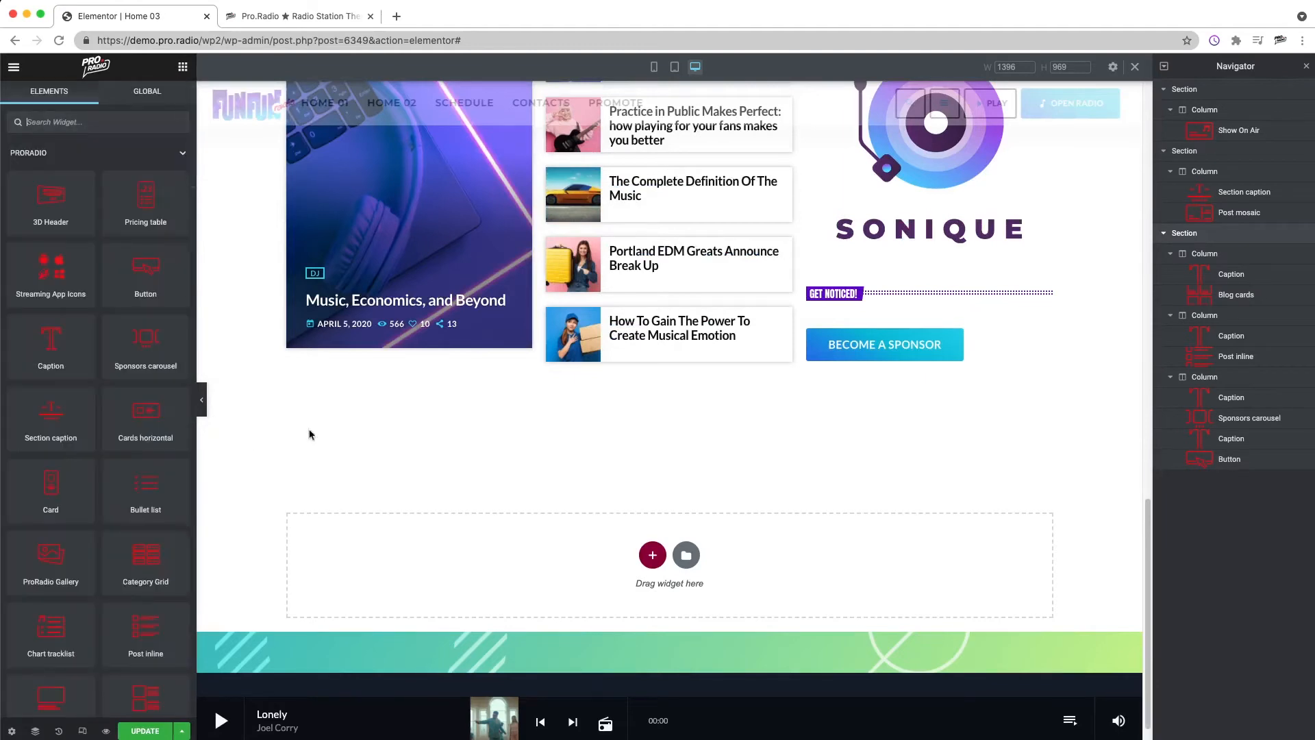
left_click(686, 556)
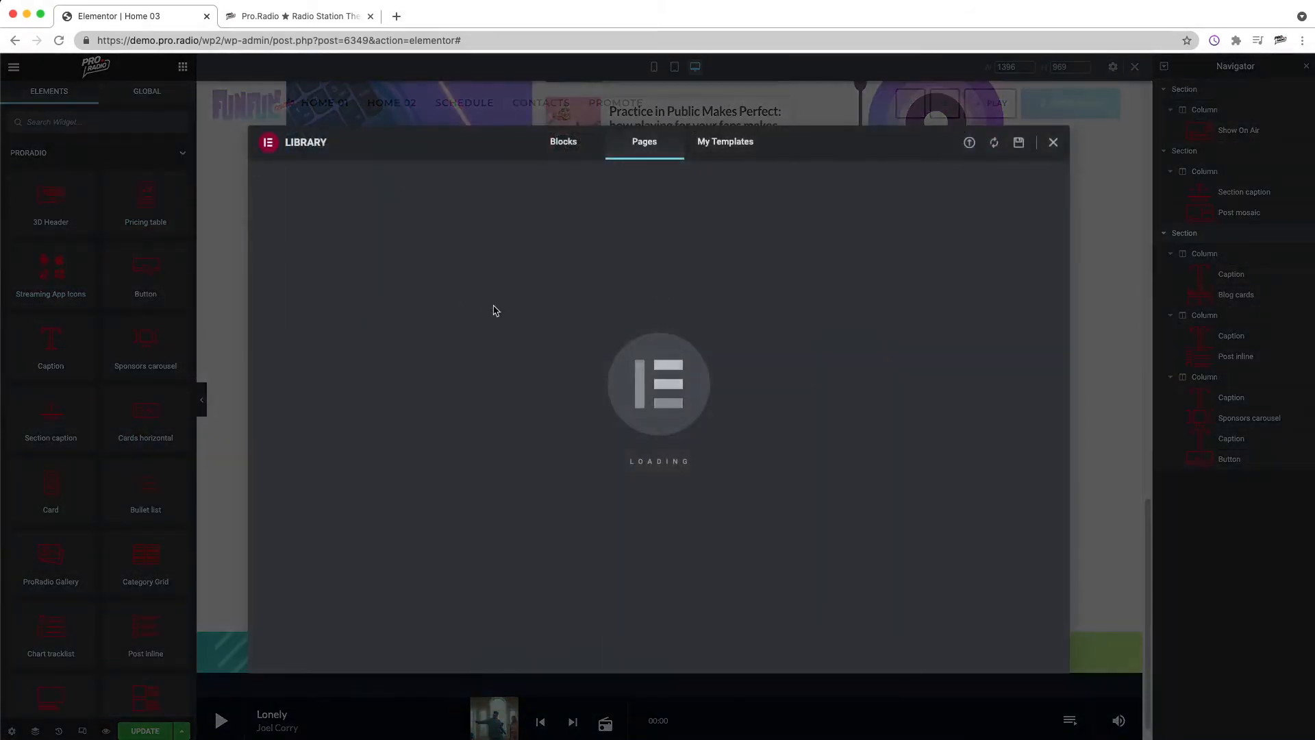
left_click(1051, 143)
Step: Add a new single-column section below the three-column section
left_click(650, 553)
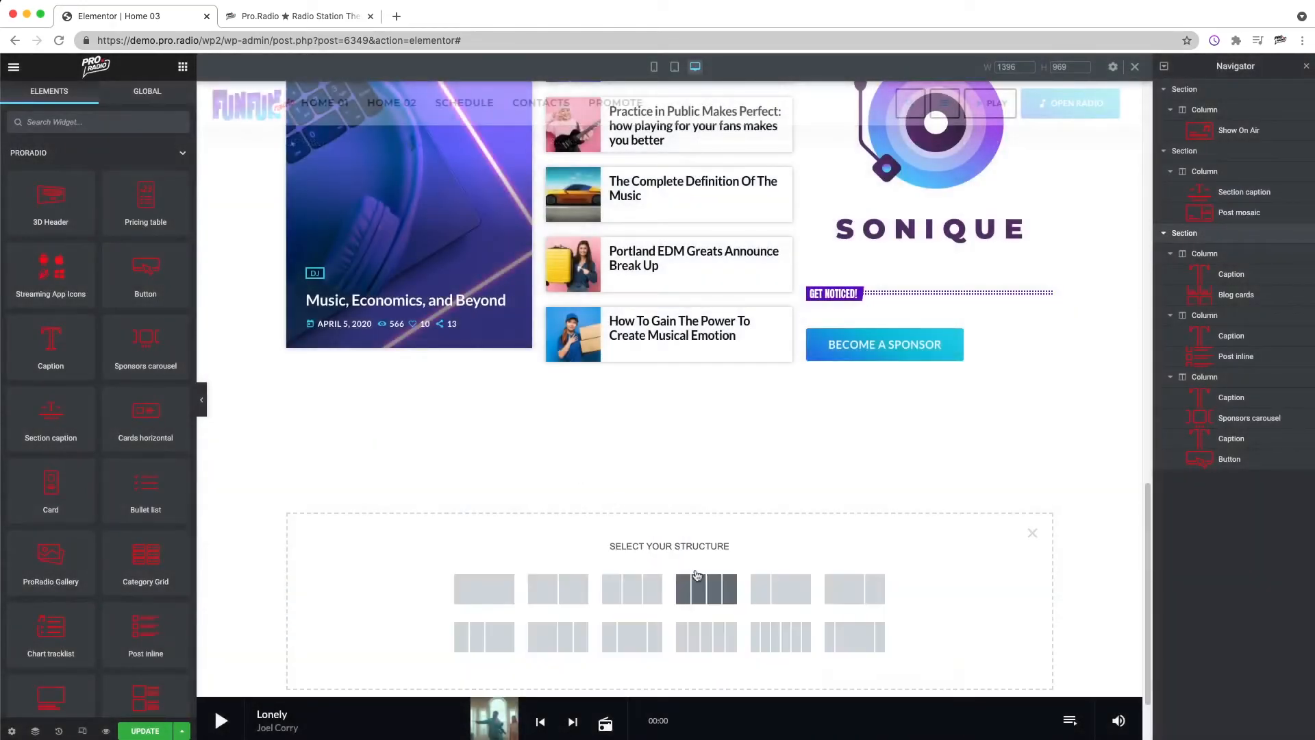
scroll(547, 579, "down", 3)
left_click(502, 494)
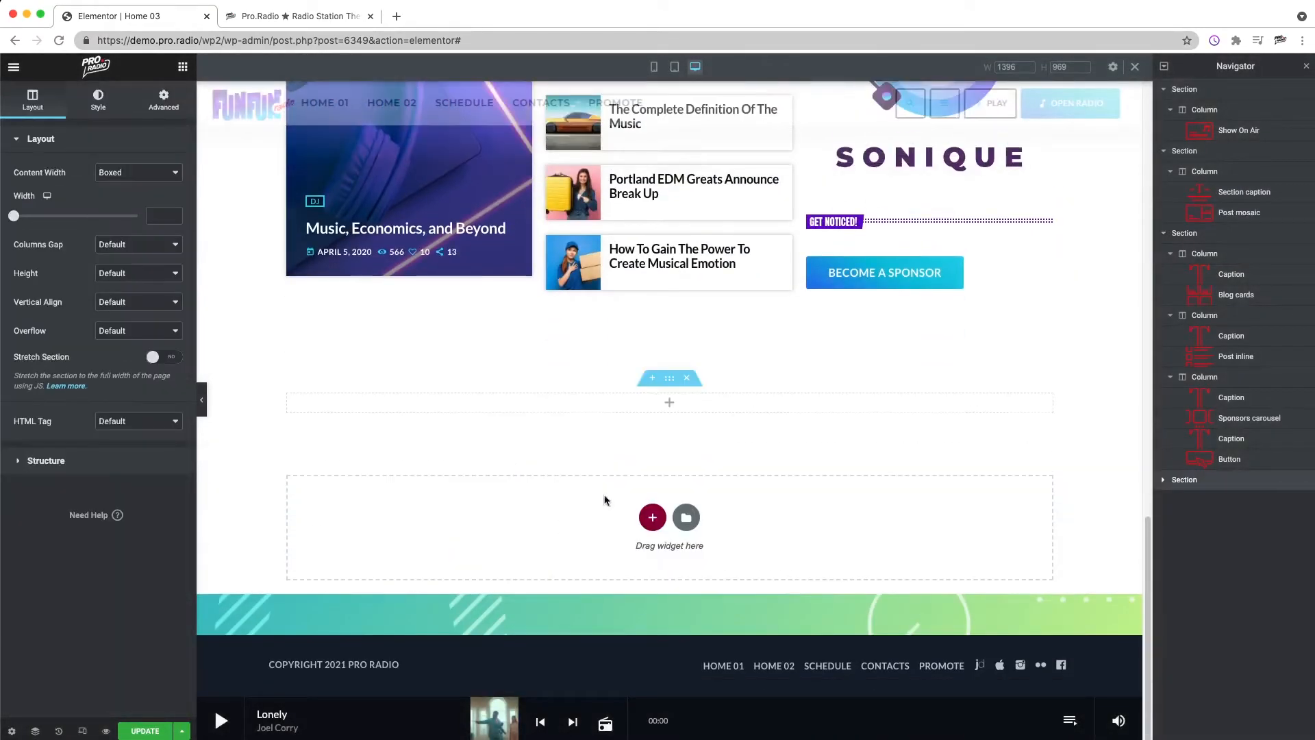
Step: Give the new section a classic background image, searching the media library for BACKGROUND and inserting the dark abstract one
left_click(98, 102)
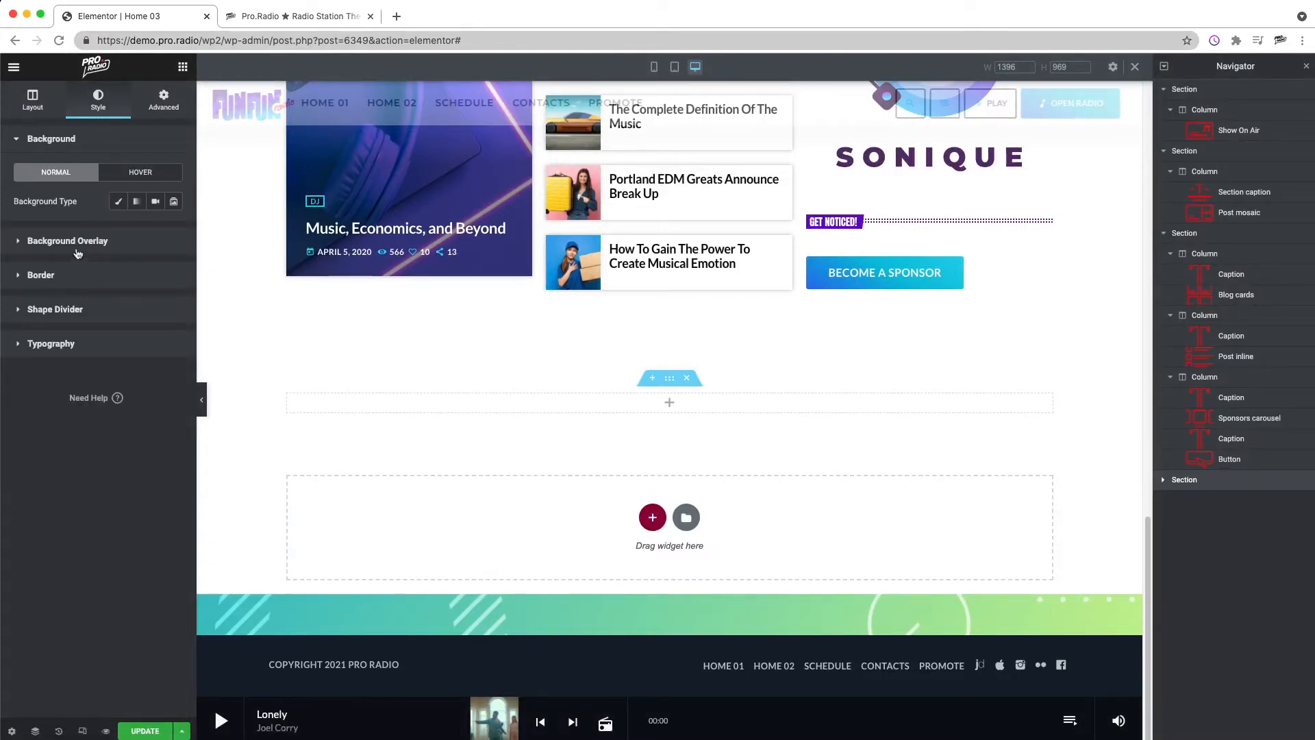
left_click(117, 202)
left_click(117, 299)
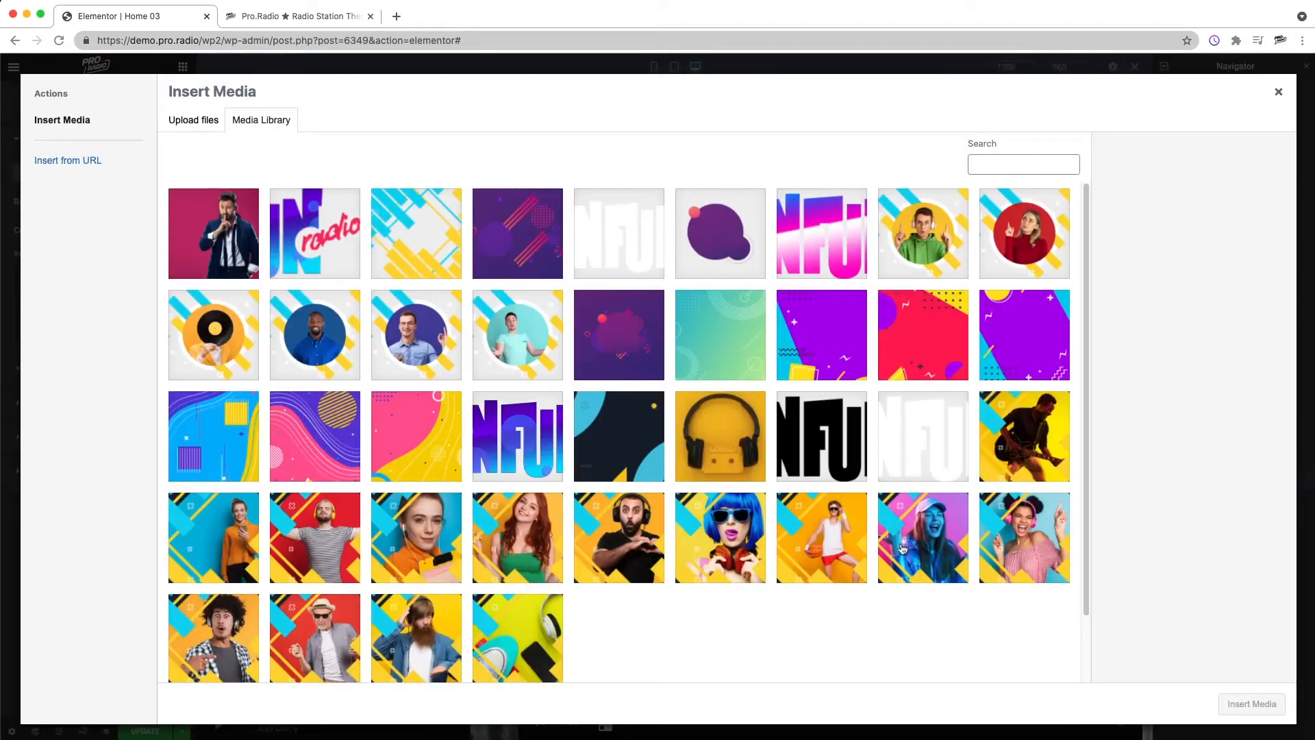
scroll(745, 588, "down", 2)
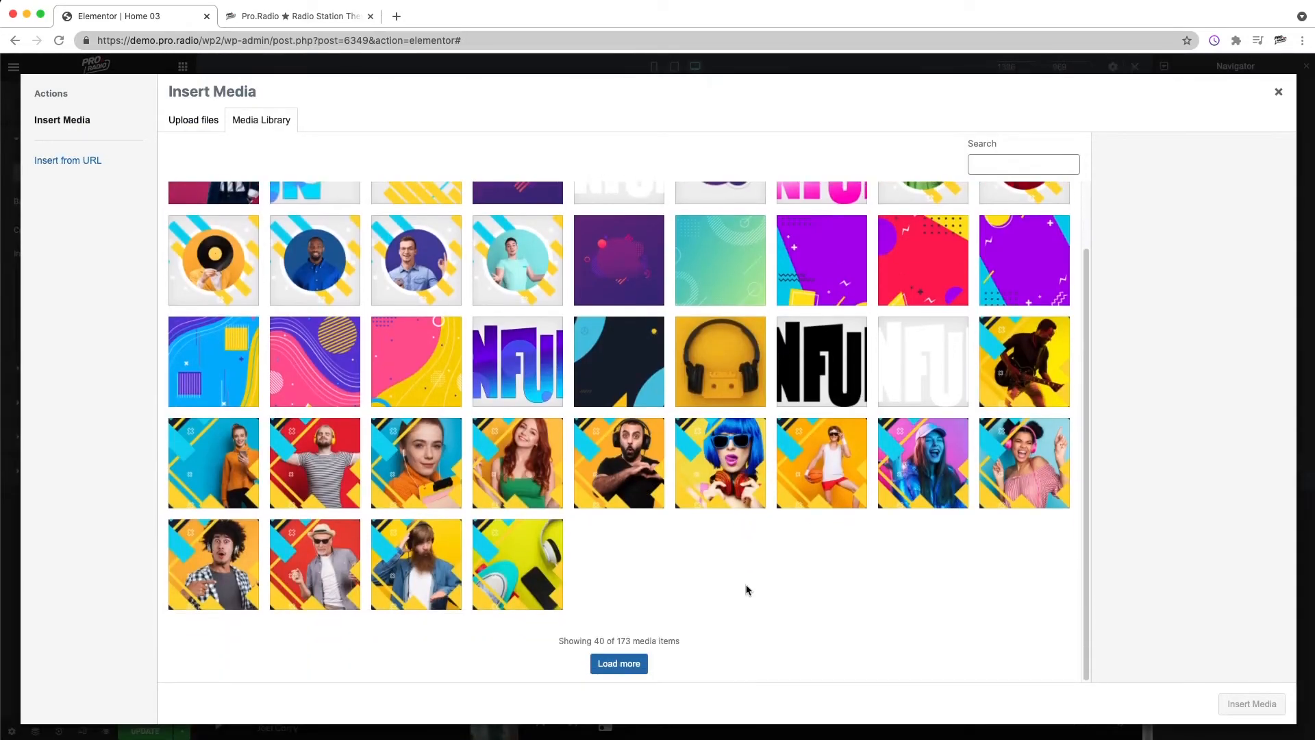
scroll(856, 574, "up", 2)
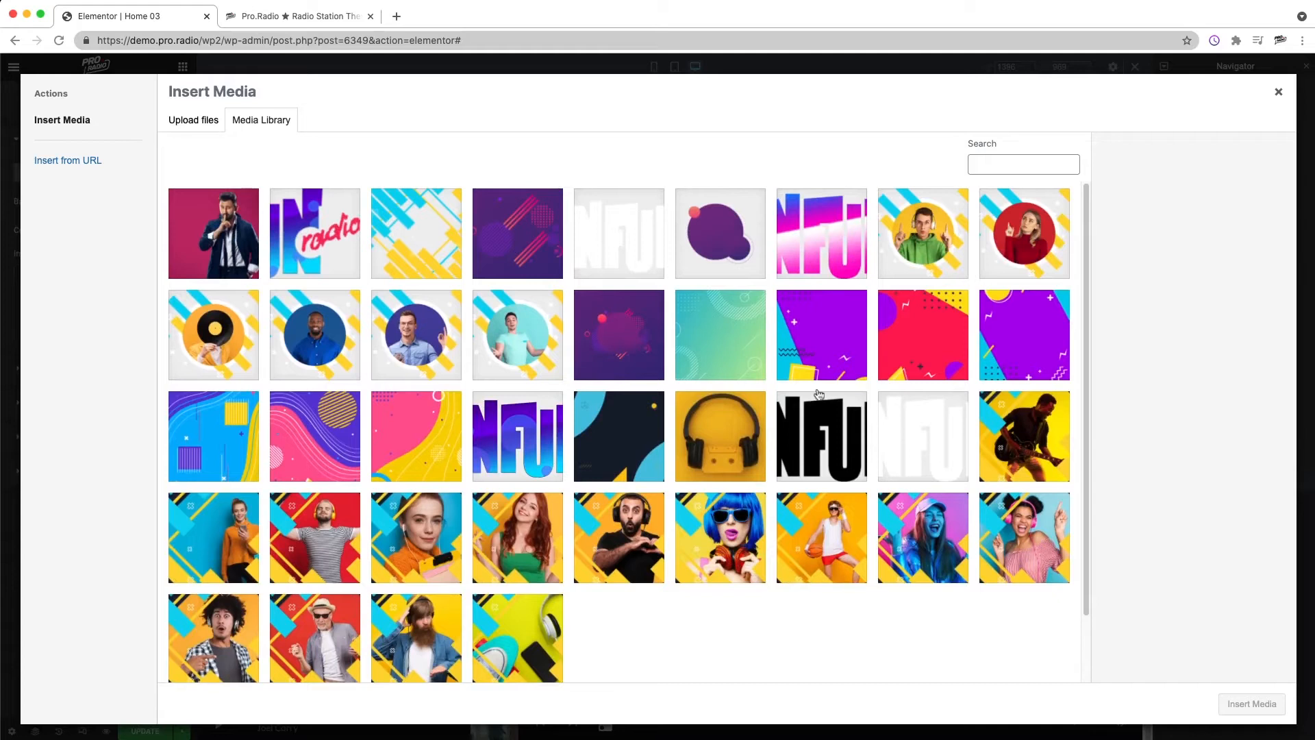
scroll(536, 363, "down", 2)
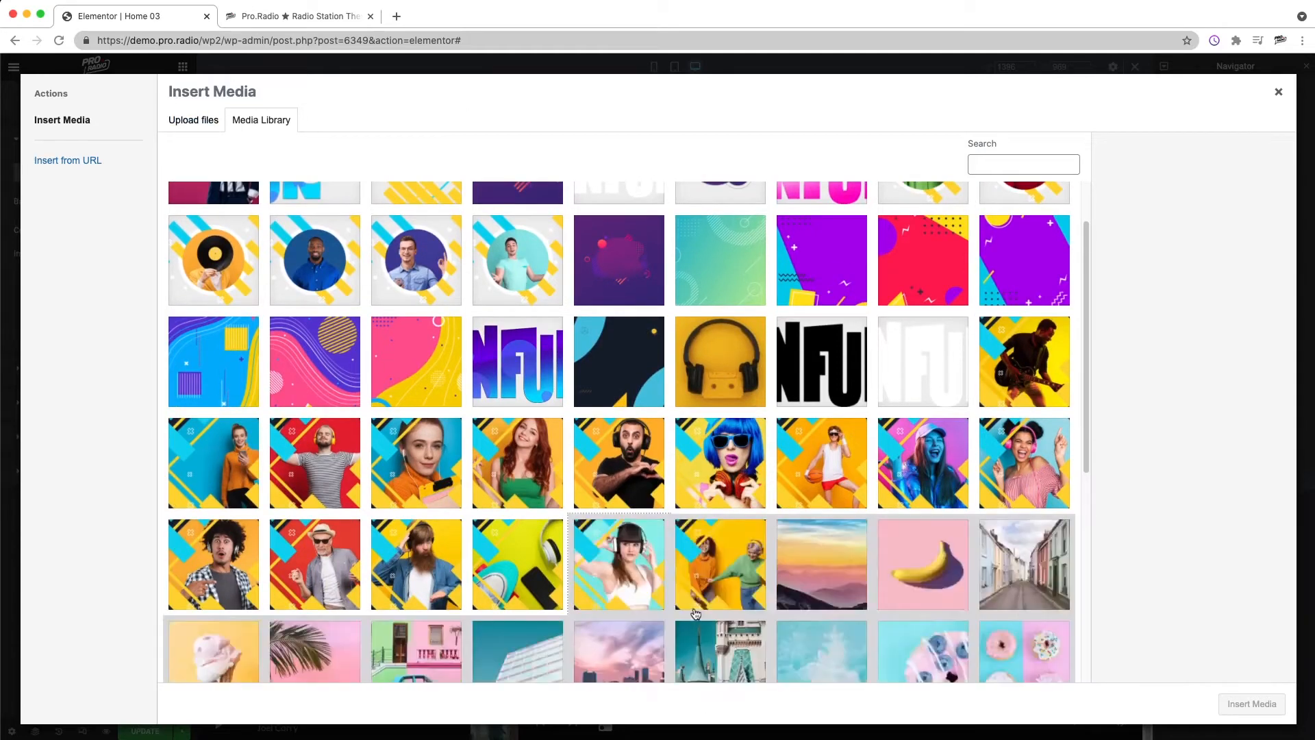
scroll(702, 610, "down", 9)
scroll(711, 596, "down", 4)
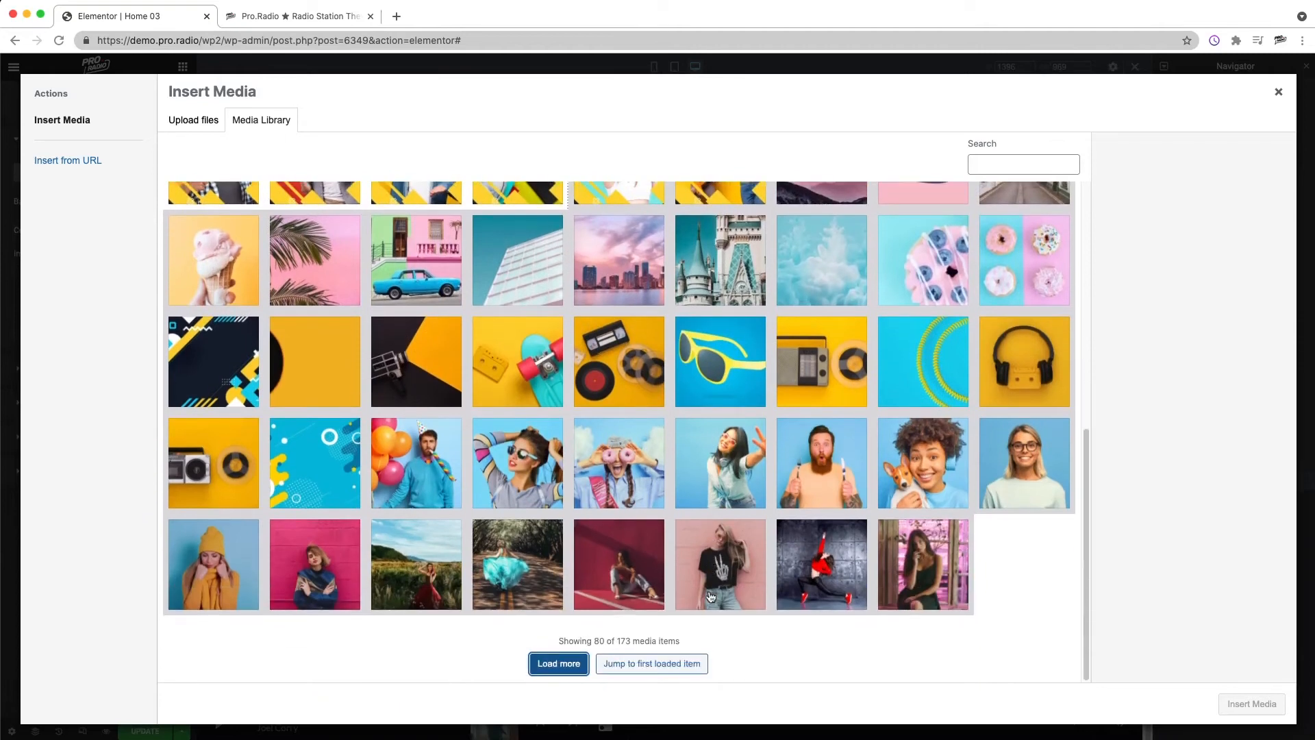
left_click(628, 662)
left_click(1003, 166)
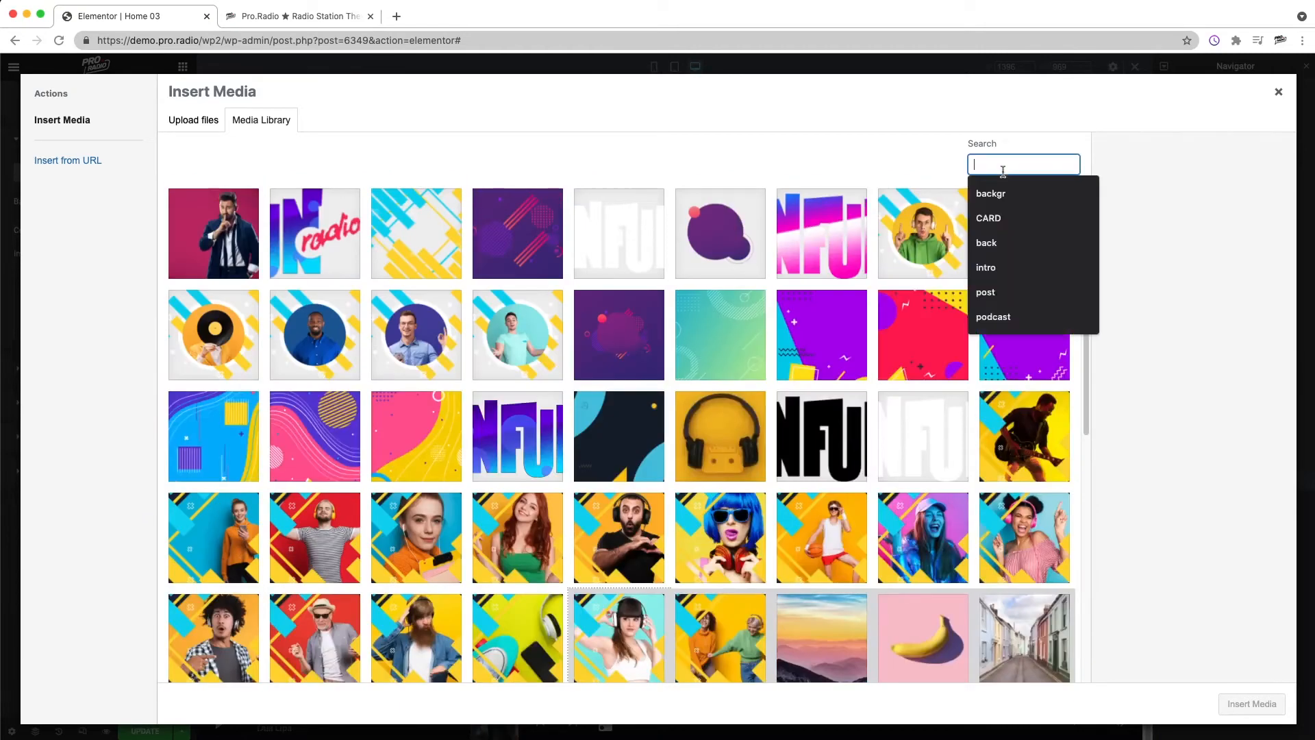
type("BACKGROUND")
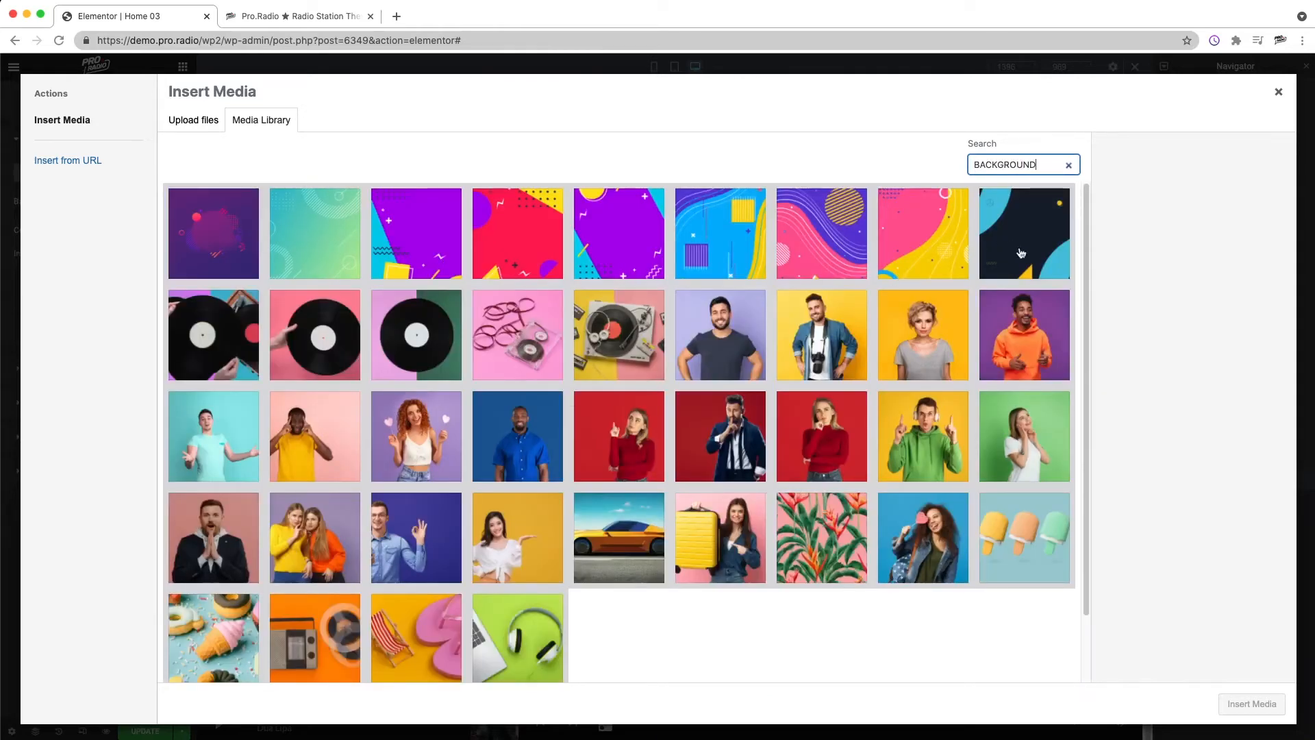
left_click(1021, 254)
left_click(1251, 704)
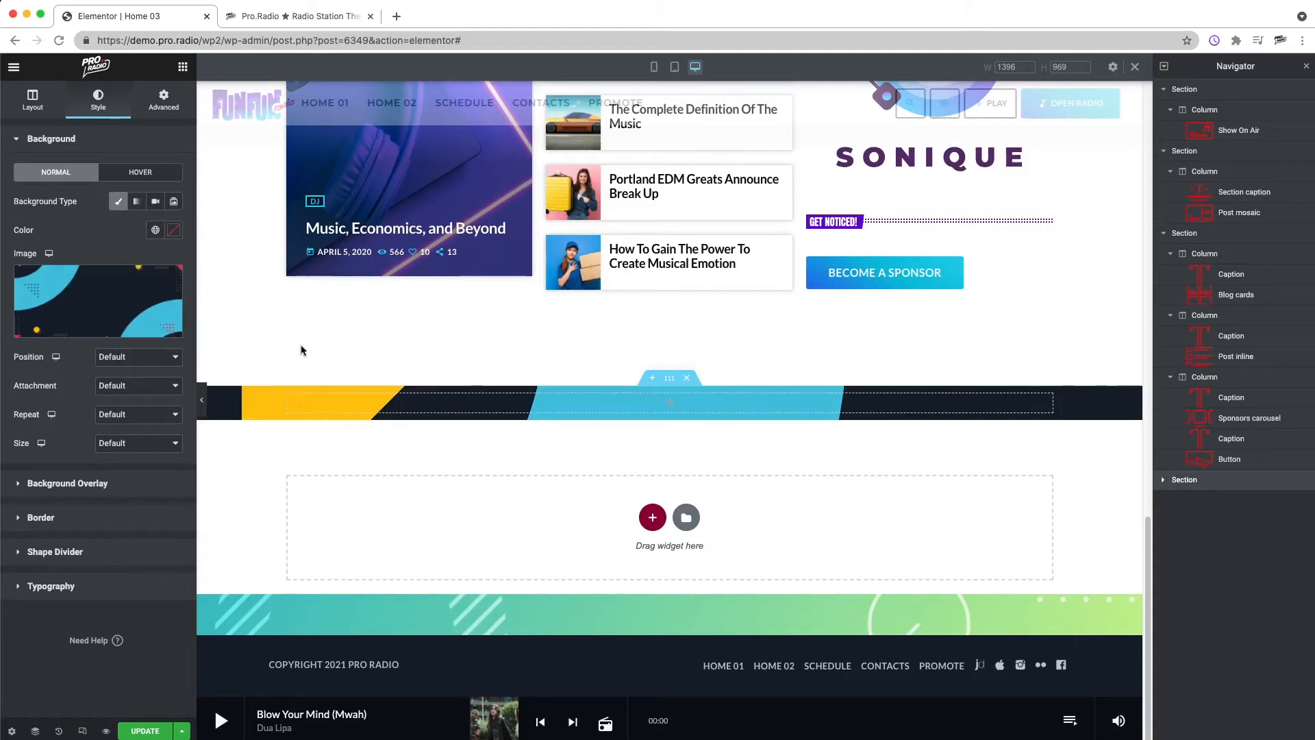
Step: Give the section a gradient background overlay starting from #3900FF and set its opacity to 0.84
left_click(27, 483)
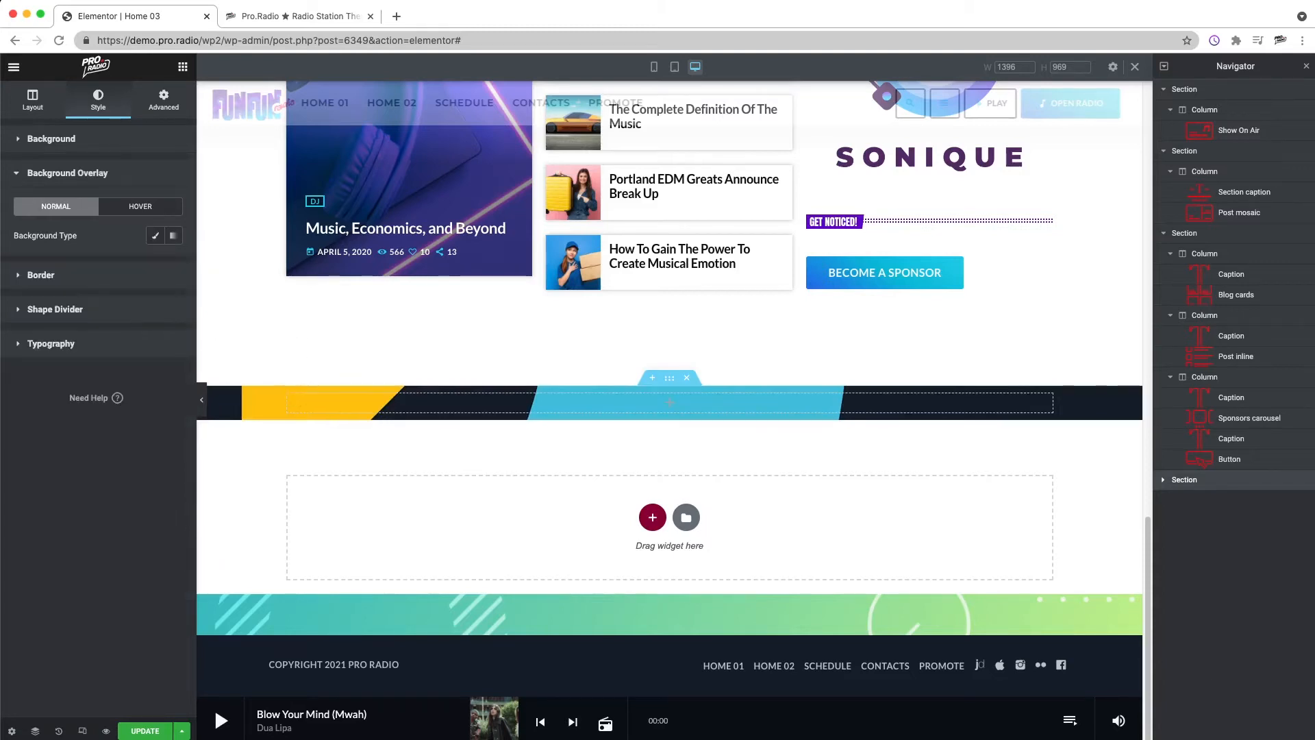
left_click(172, 236)
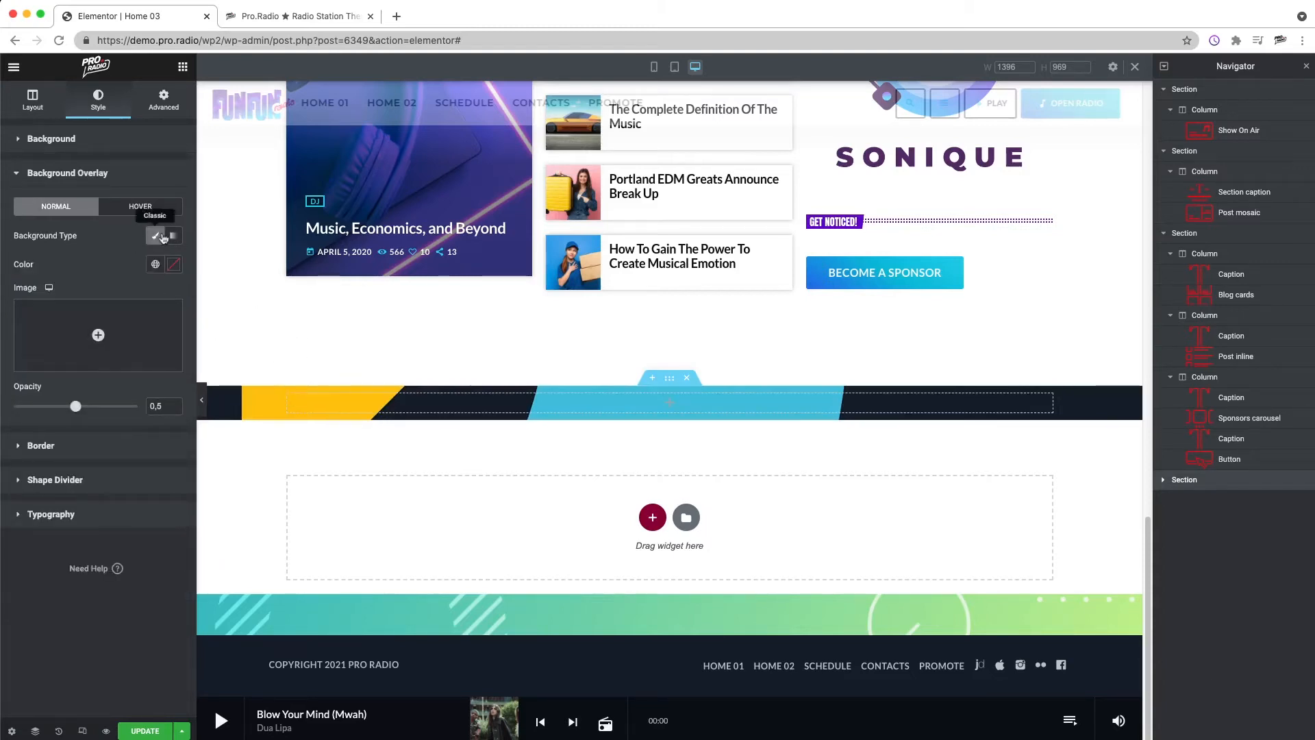
left_click(174, 265)
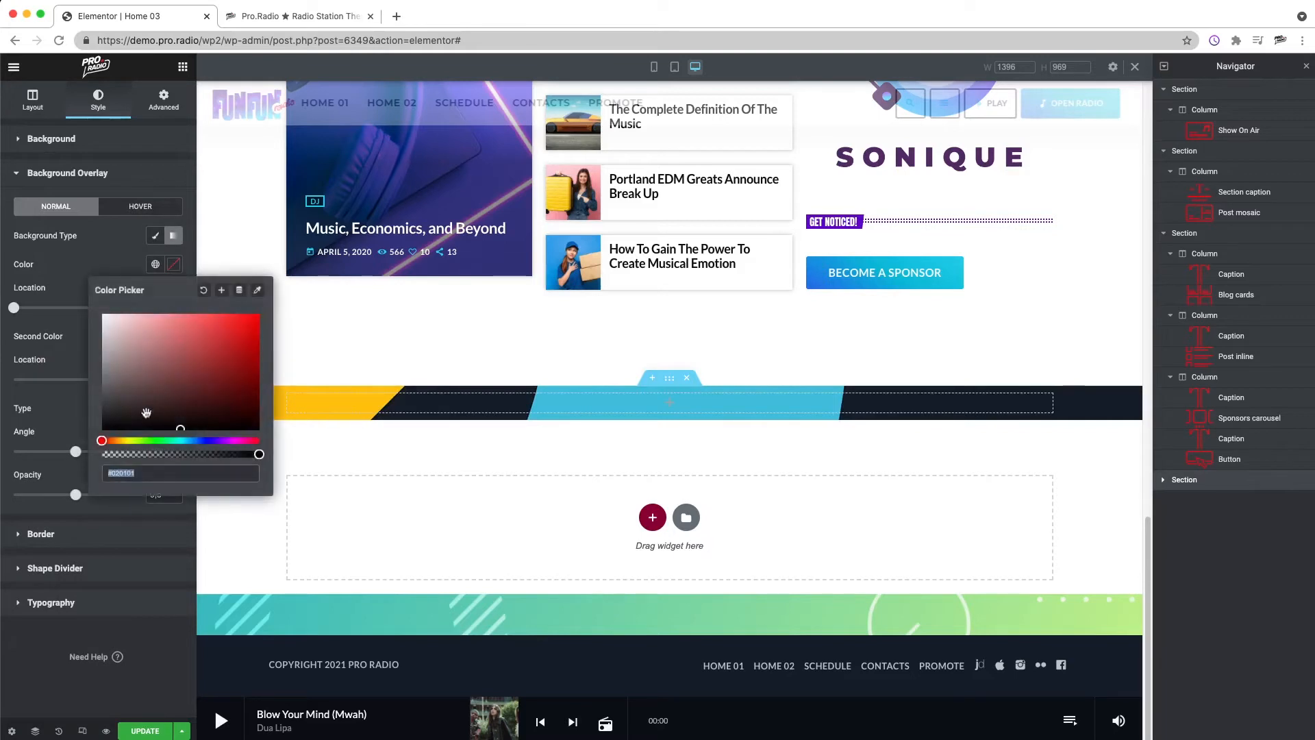
left_click(213, 440)
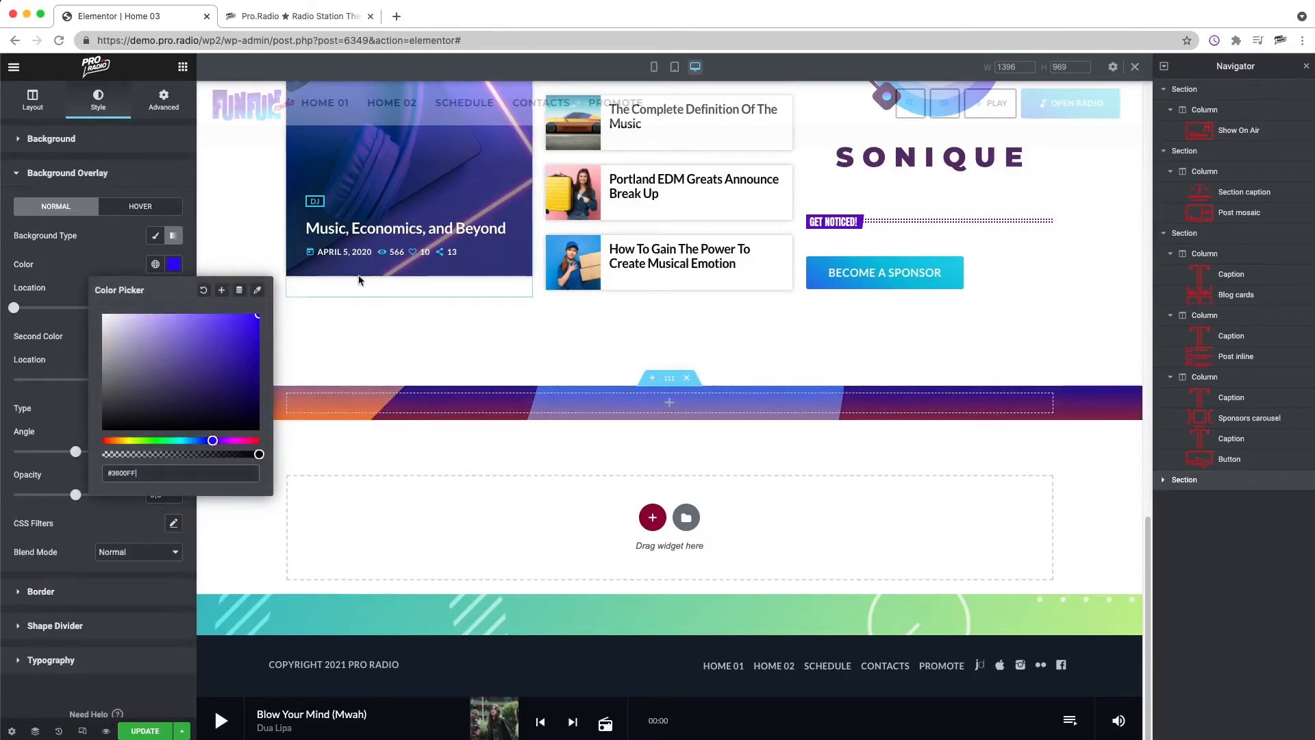
left_click(252, 319)
left_click(99, 261)
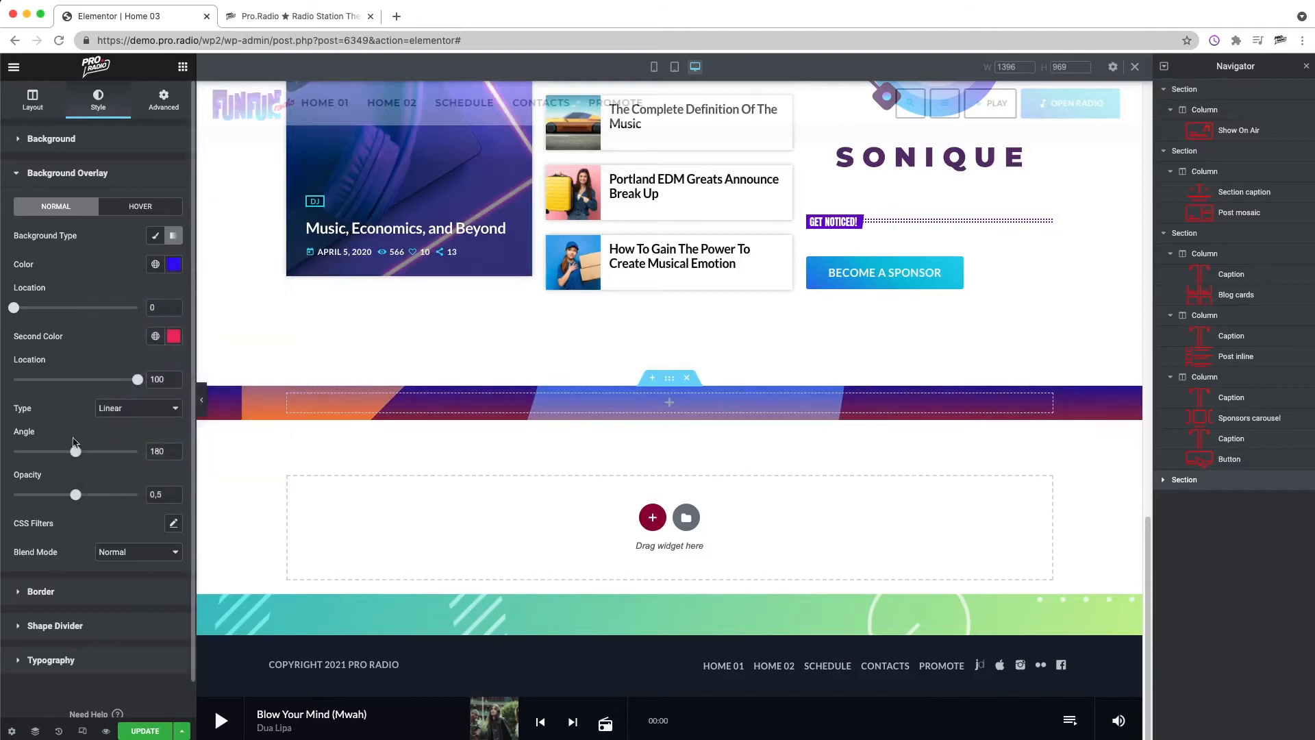
left_click_drag(75, 494, 118, 495)
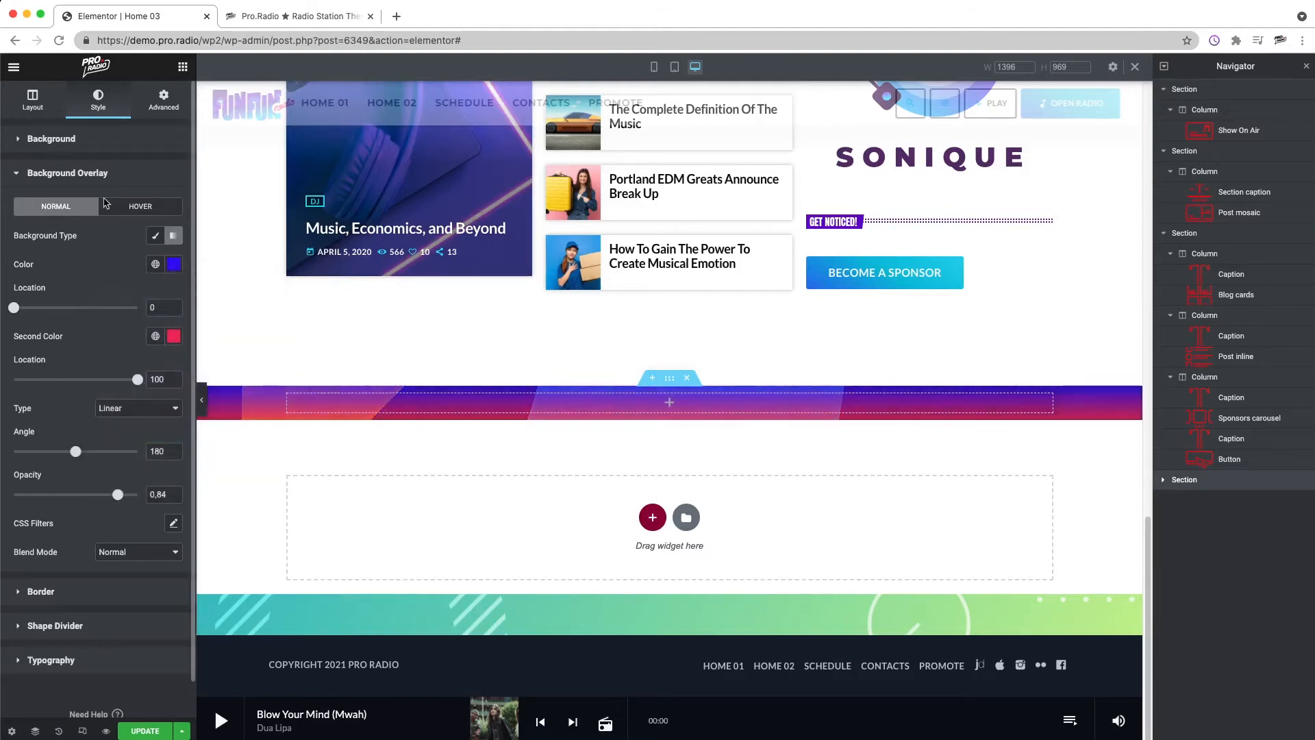
Step: Unlink the section's padding values and set its top and bottom padding to 120 px
left_click(162, 102)
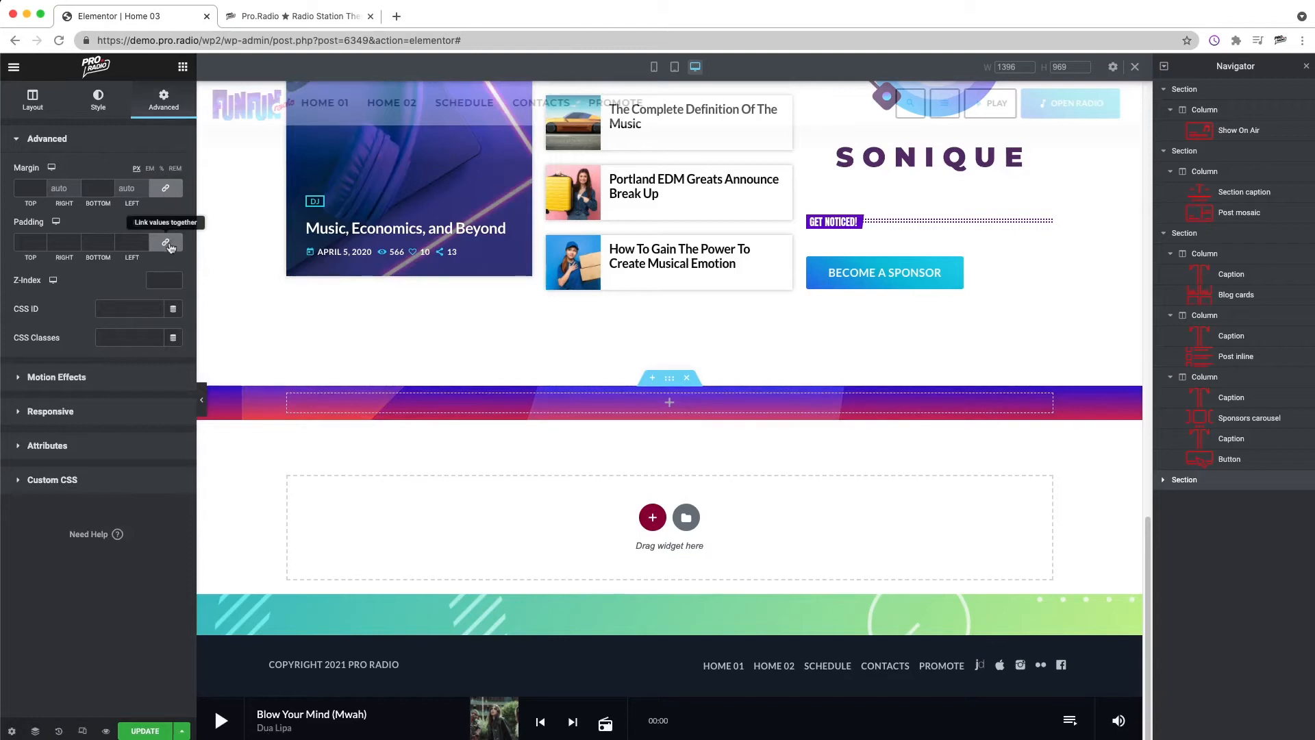
left_click(166, 244)
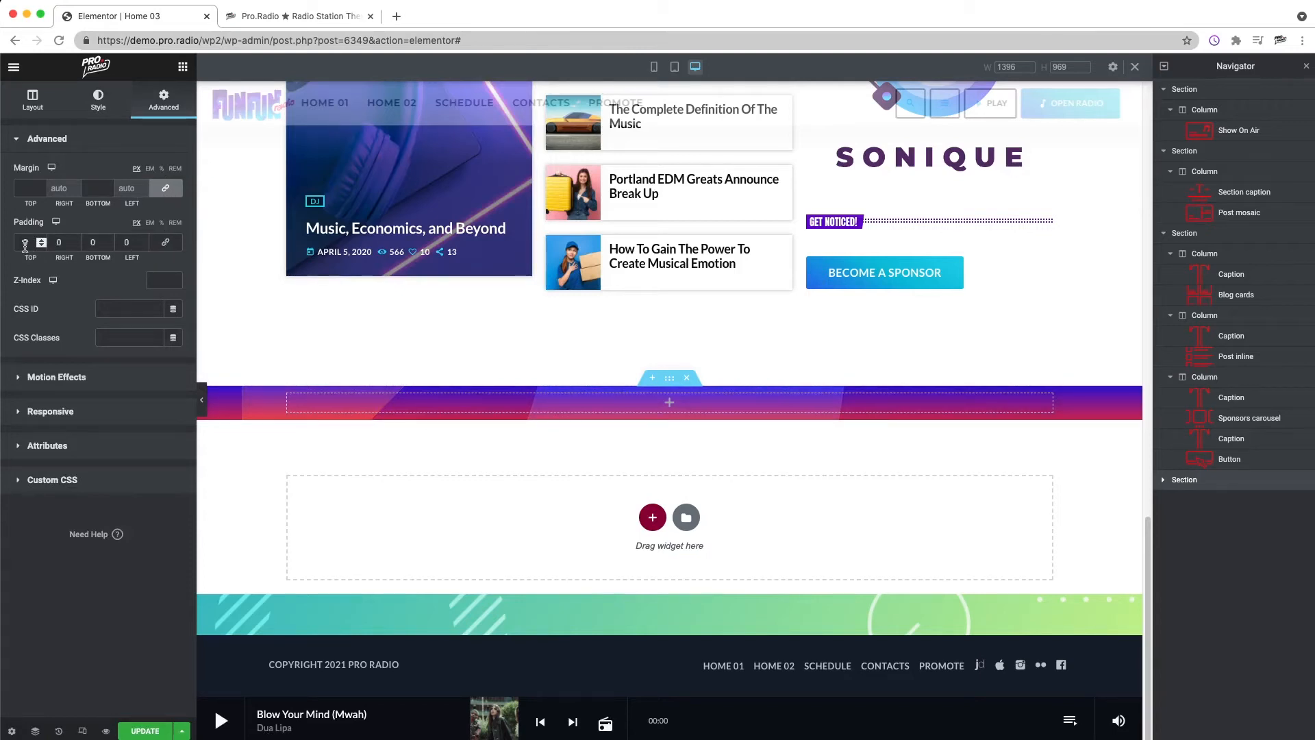
type("120")
double_click(89, 242)
type("120")
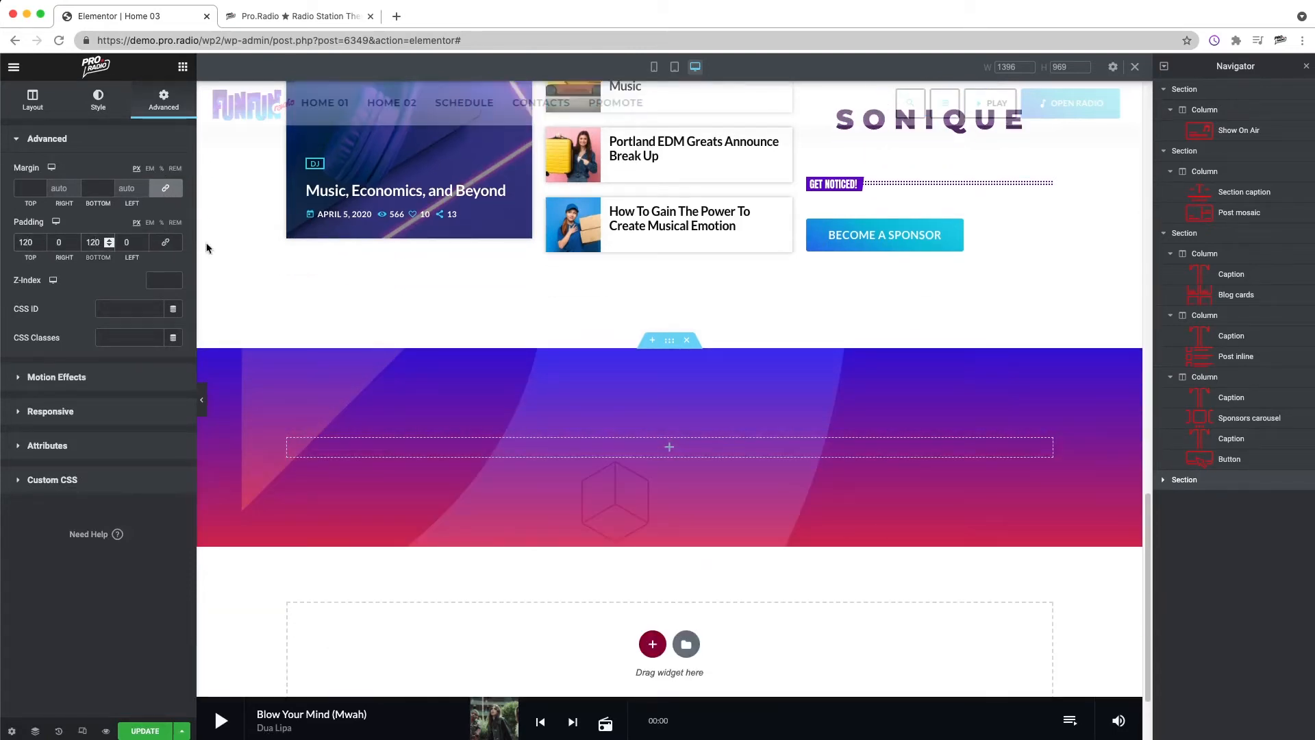
Step: Copy the TOP NEWS section caption and paste it into the new gradient section's column
left_click(183, 67)
scroll(672, 273, "up", 10)
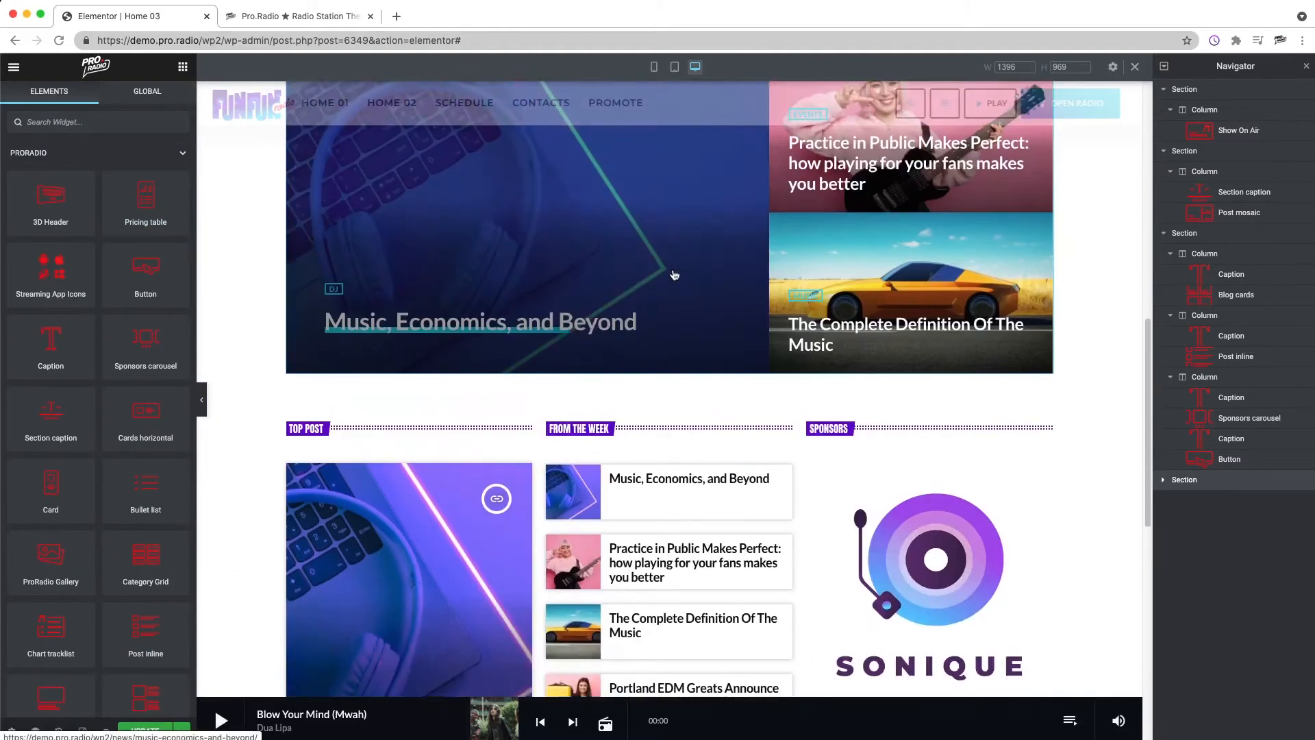
right_click(643, 362)
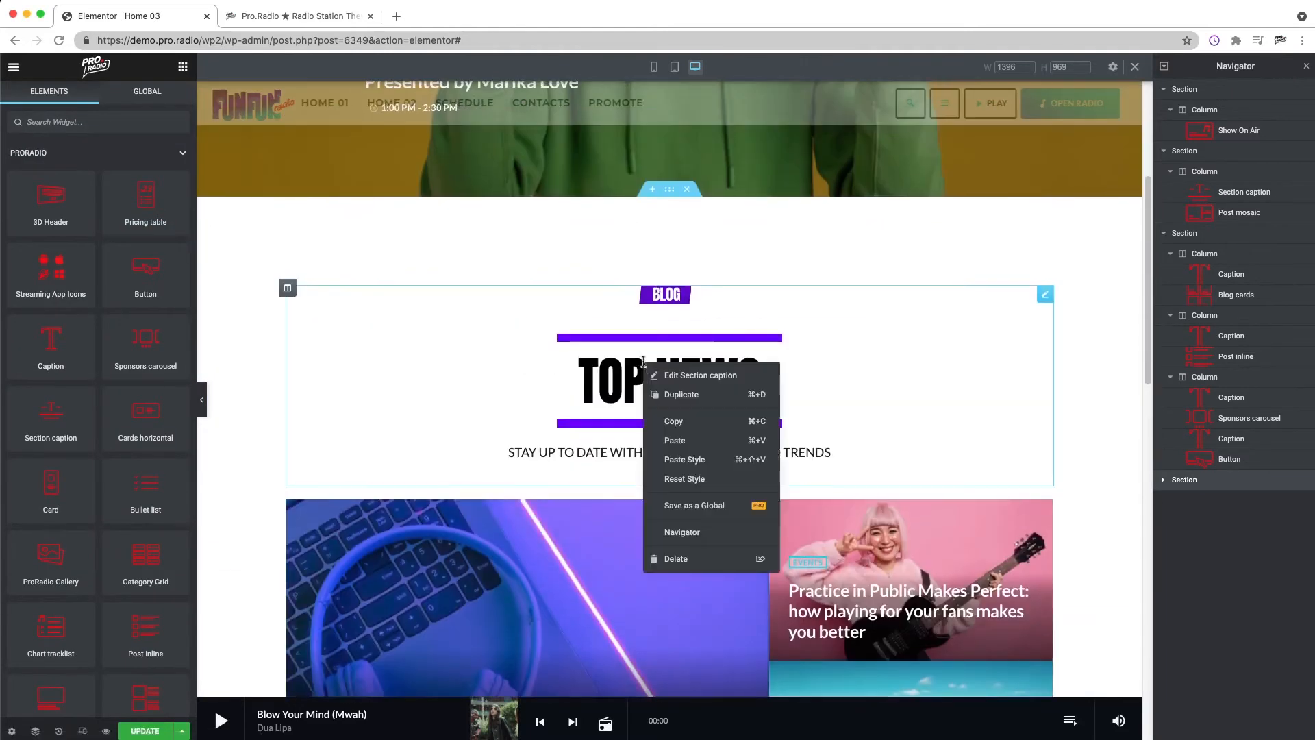
left_click(674, 420)
scroll(623, 400, "down", 15)
right_click(627, 318)
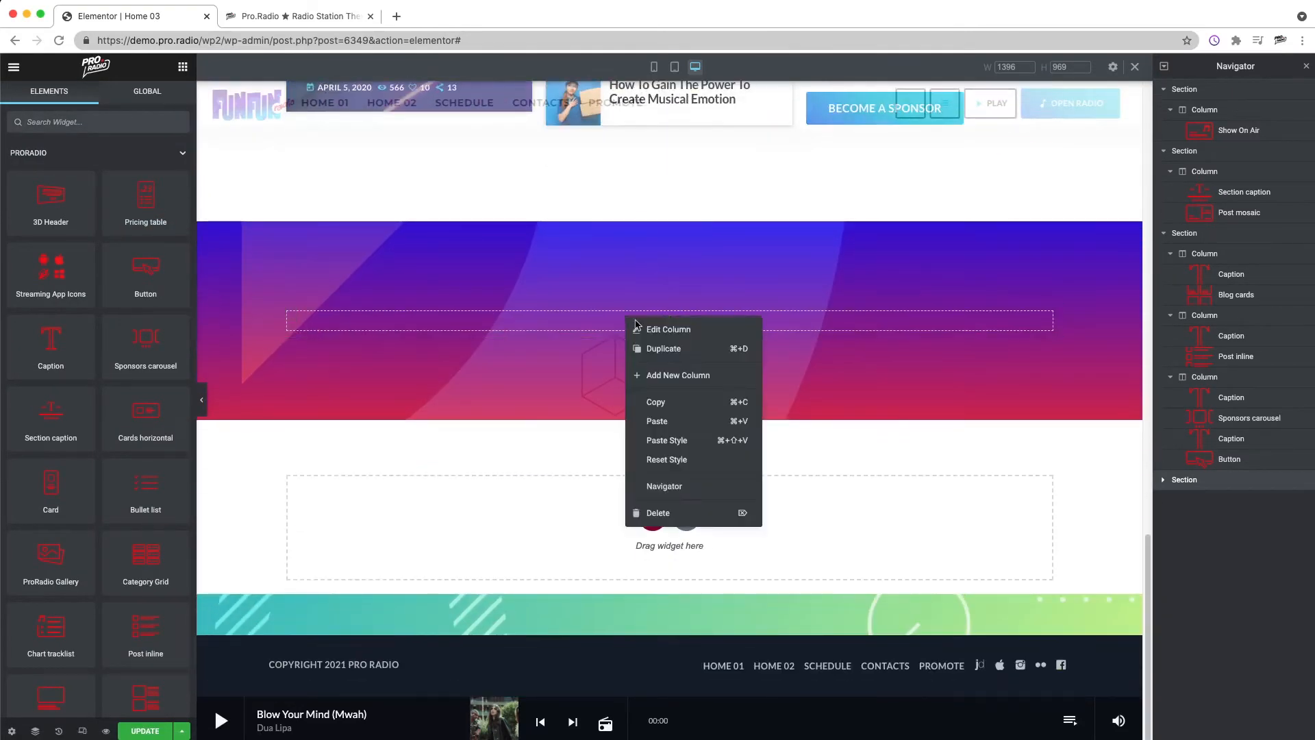
left_click(680, 424)
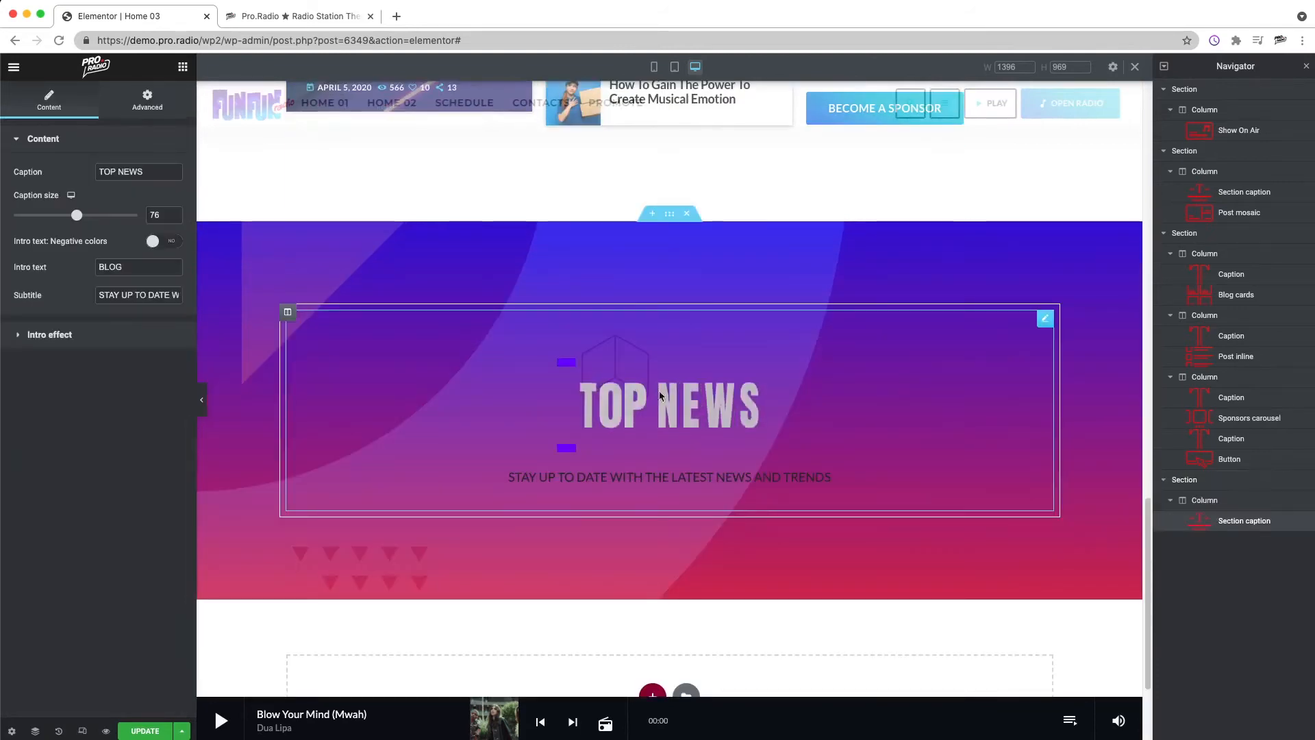
Step: Change the pasted section caption's text to TOP TRACKS
right_click(695, 398)
left_click(749, 411)
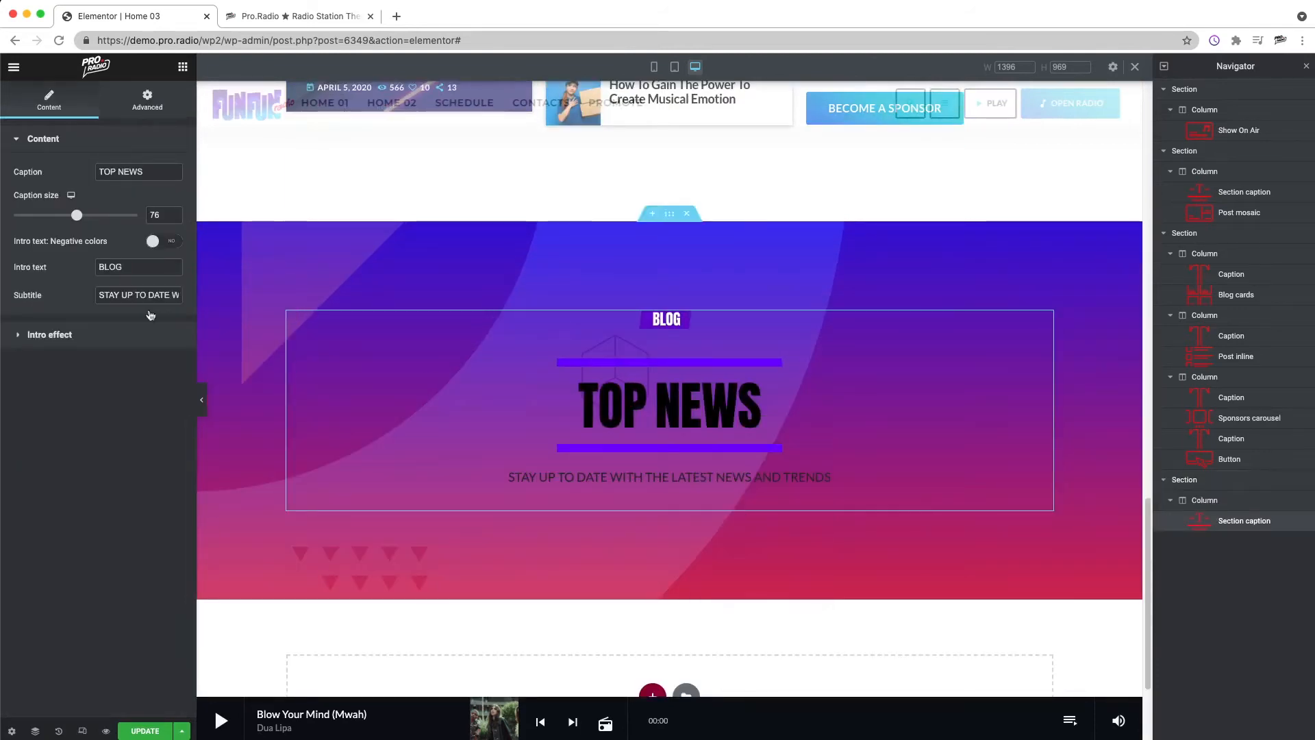
double_click(154, 169)
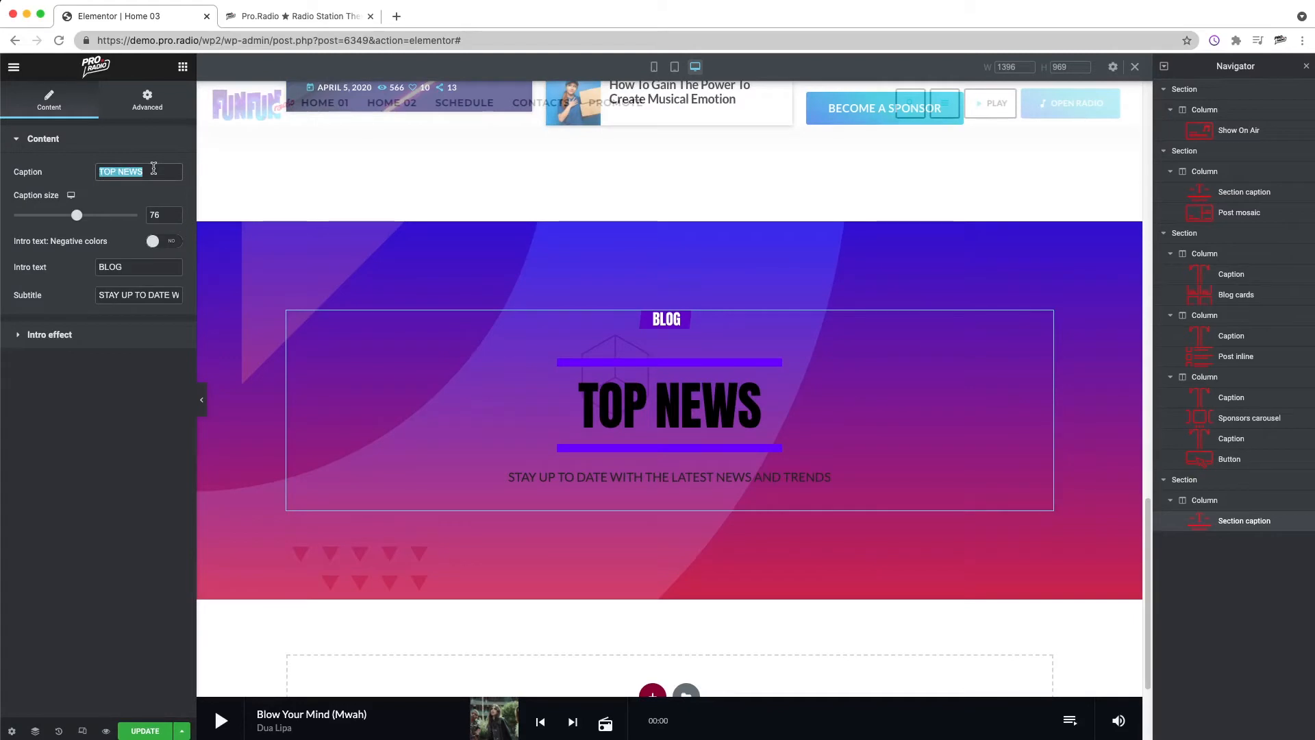
type("top tracks")
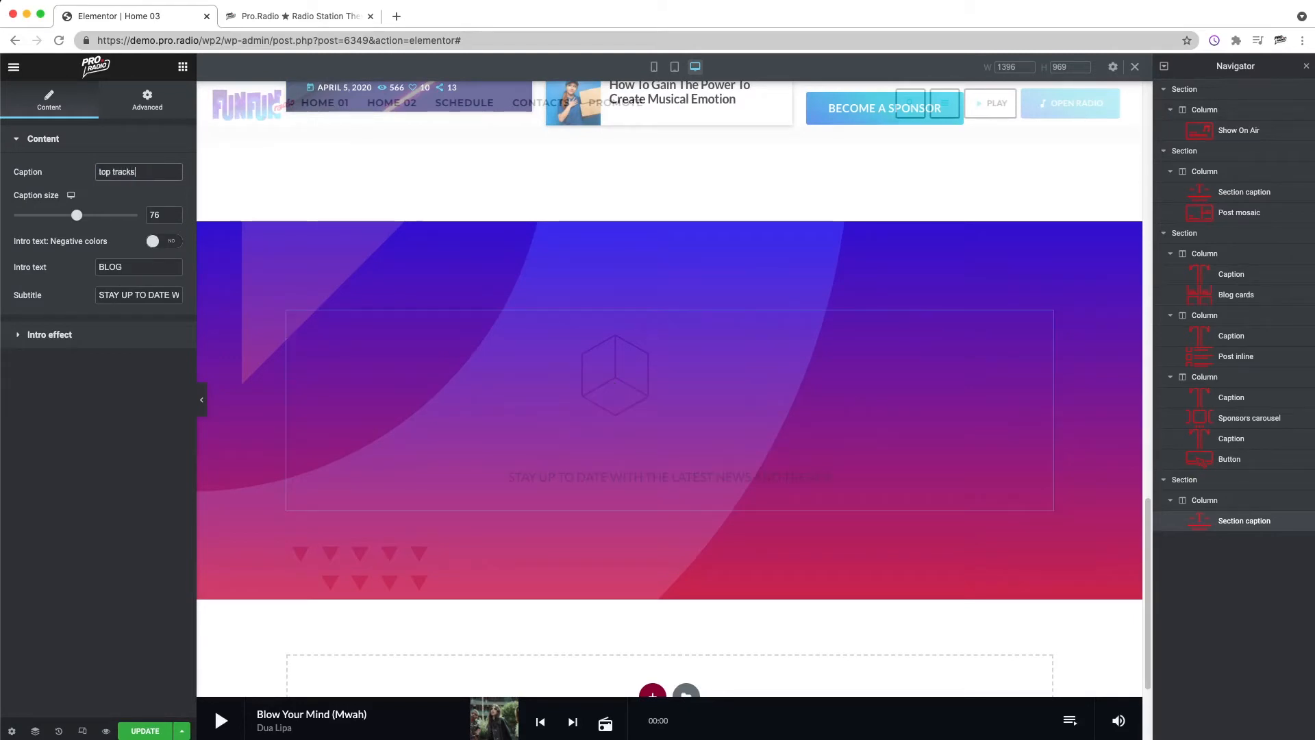
triple_click(171, 178)
type("TOP TRACKS")
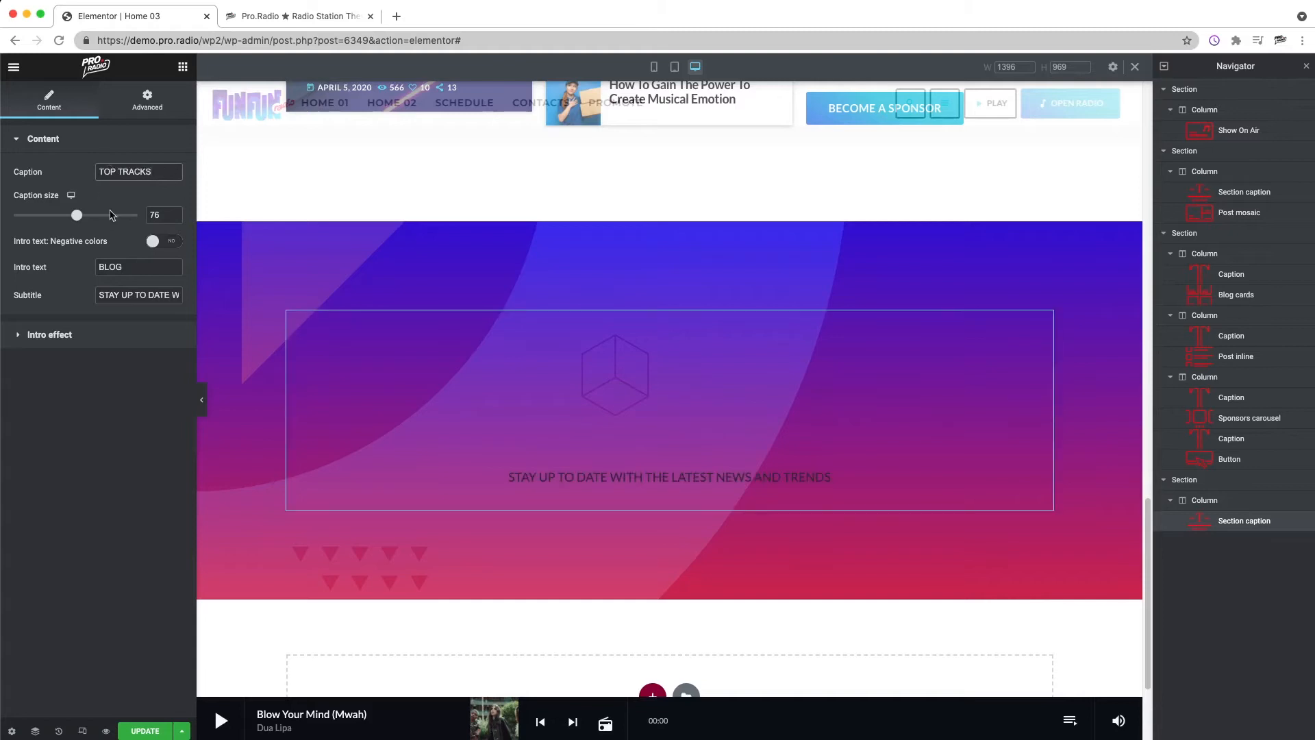
Step: Set the caption's intro text to CHARTS and its subtitle to THE BEST MUSIC OF THE WEEK
left_click(141, 266)
left_click_drag(142, 266, 74, 265)
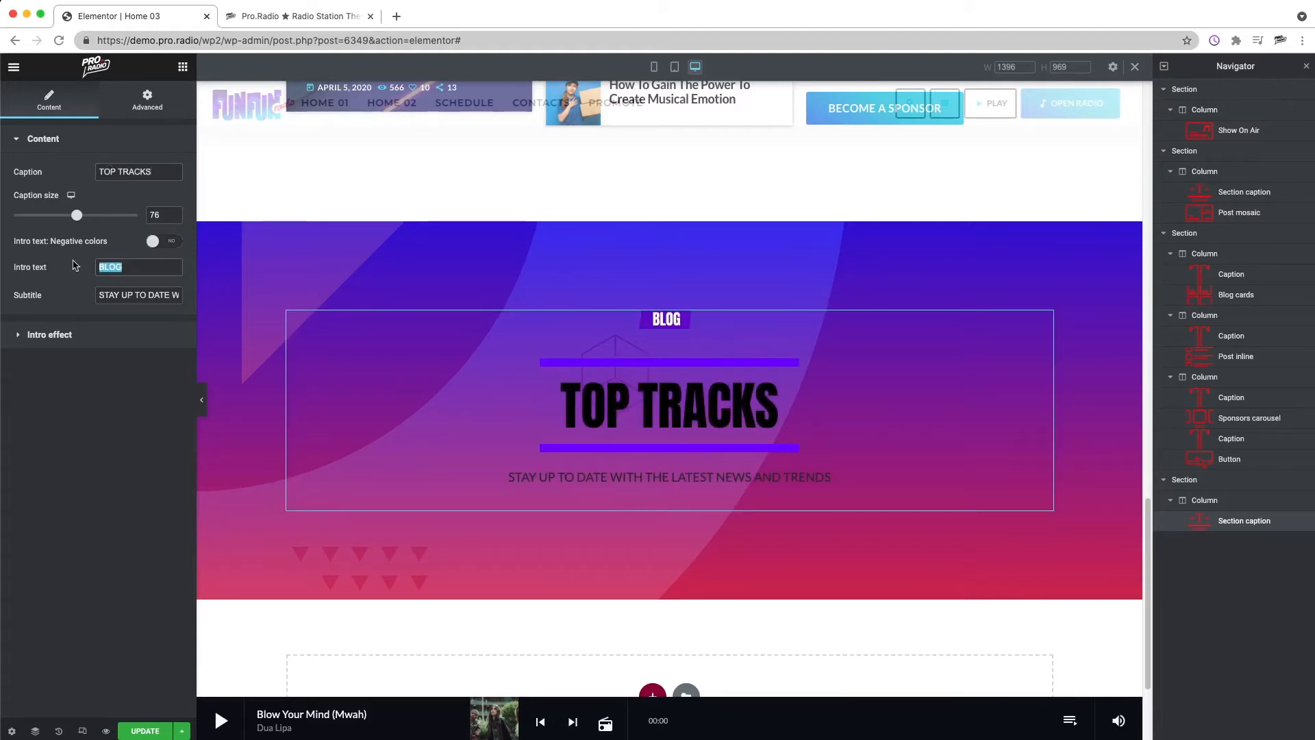
type("CHARTS")
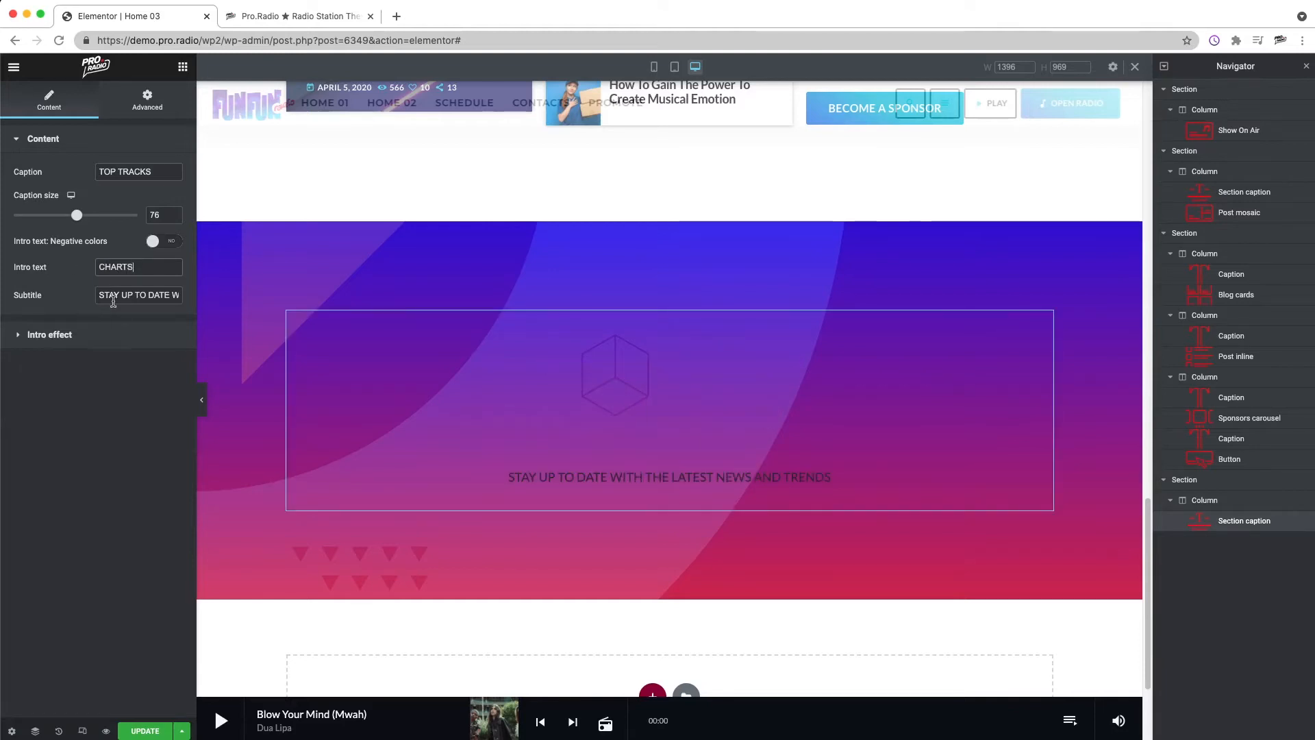
triple_click(113, 301)
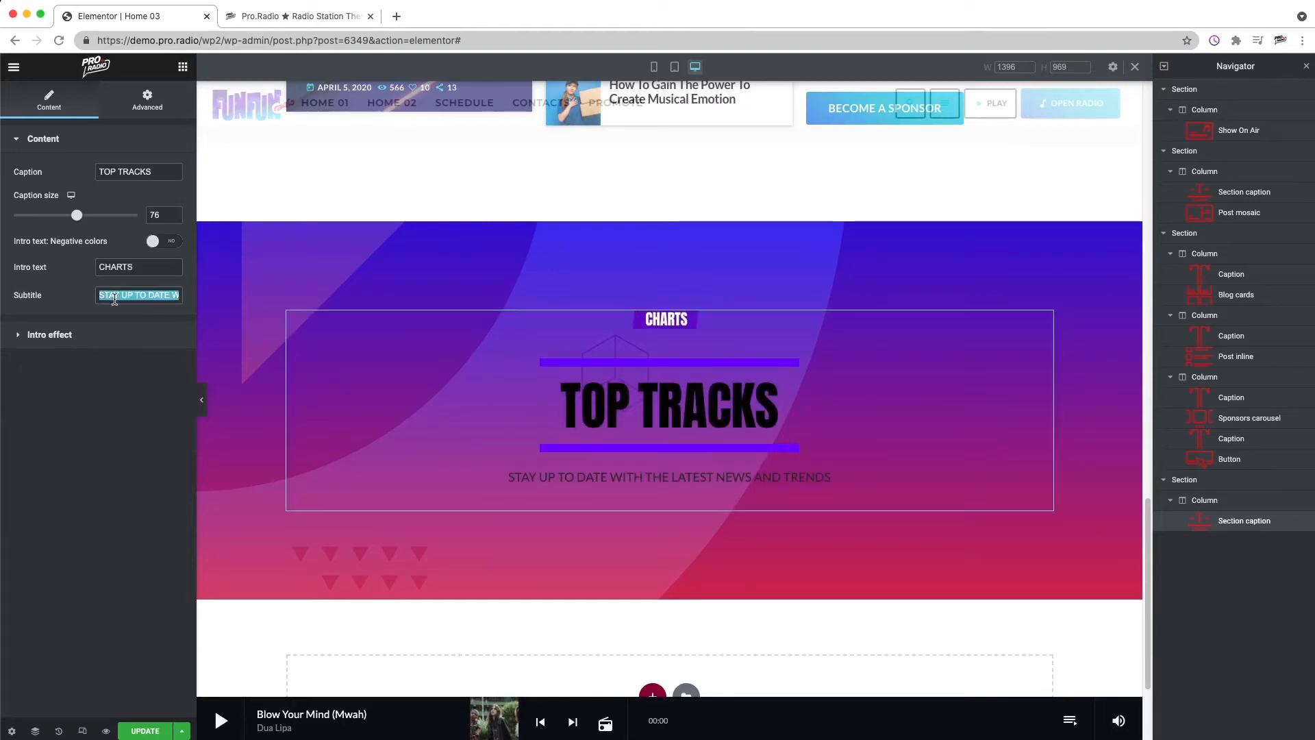
type("THE BEST MUSIC OF THE WEEK")
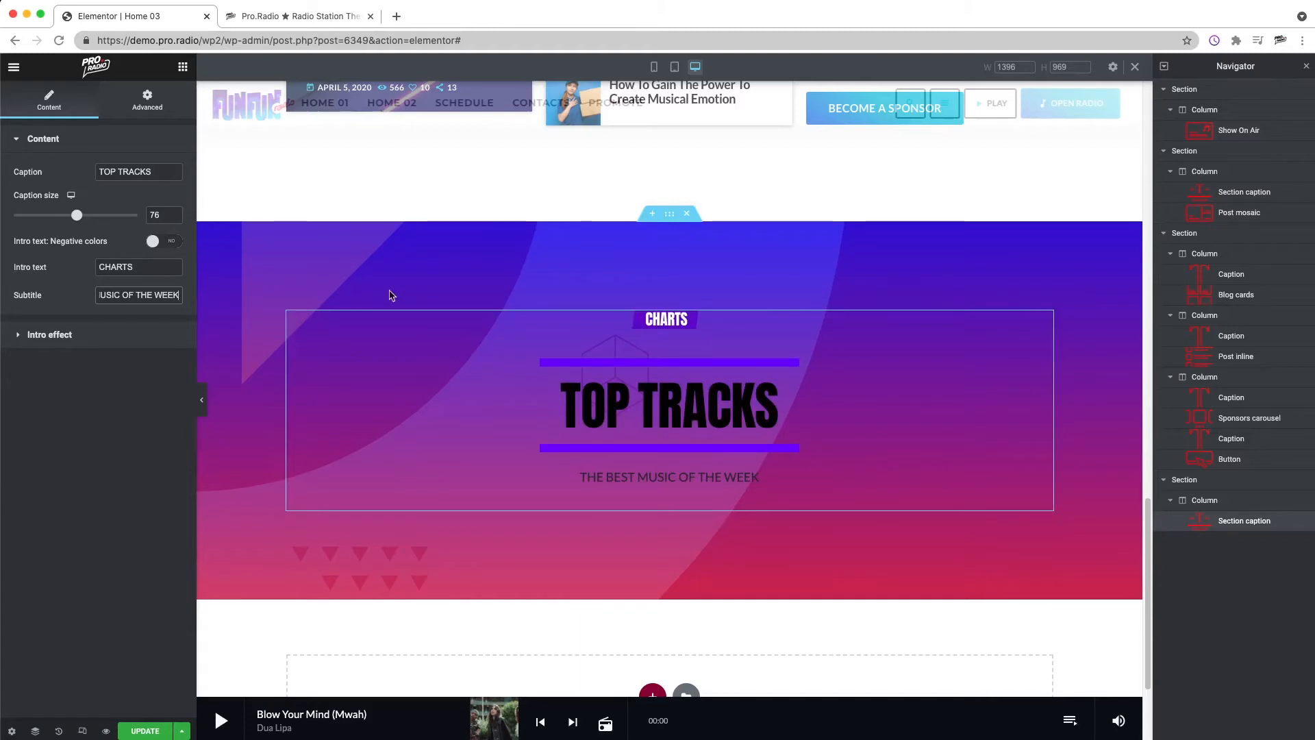
right_click(380, 261)
left_click(411, 269)
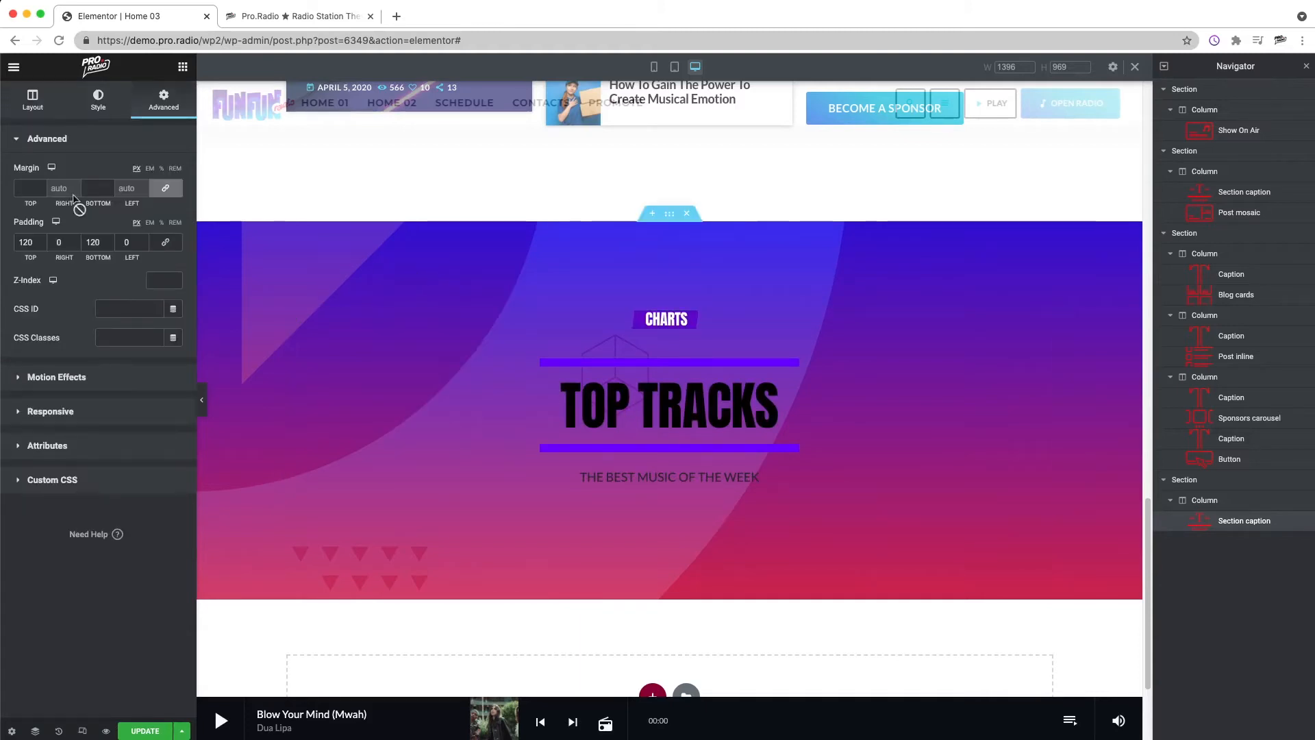
left_click(100, 104)
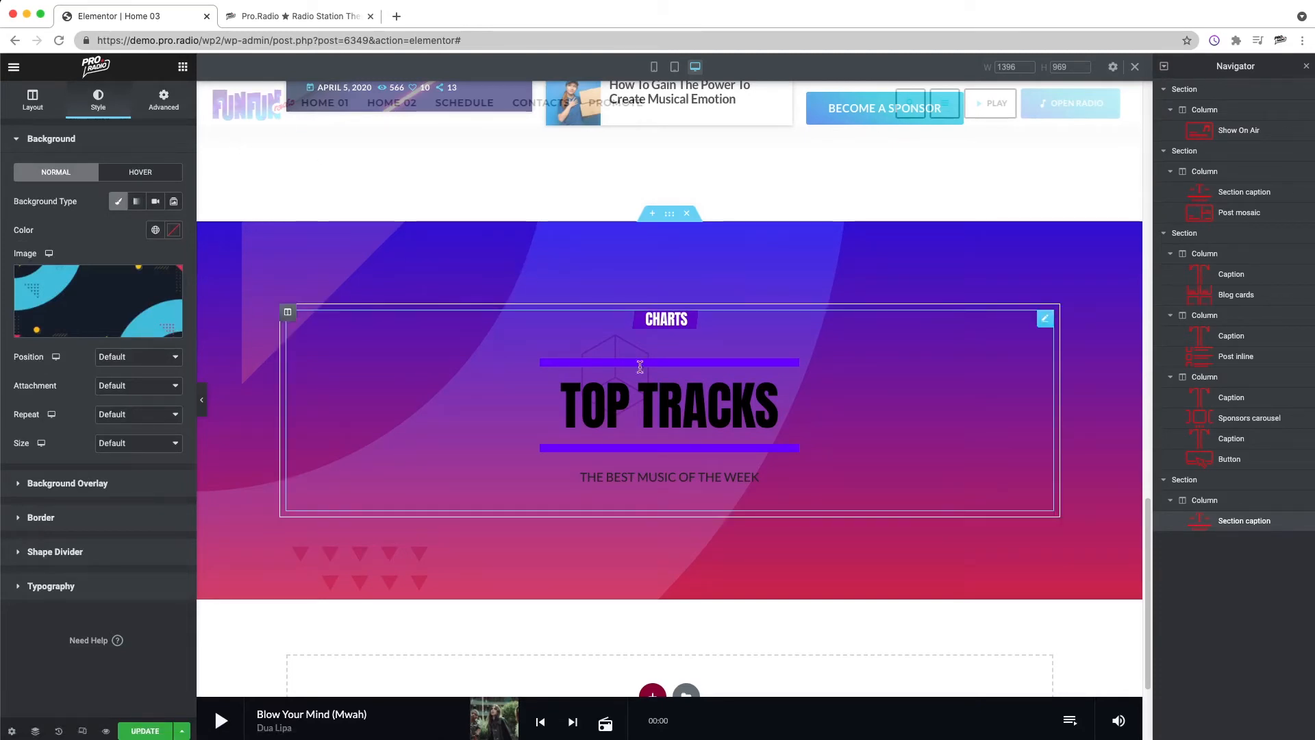
Step: Add a Chart tracklist widget below the TOP TRACKS section caption
left_click(182, 66)
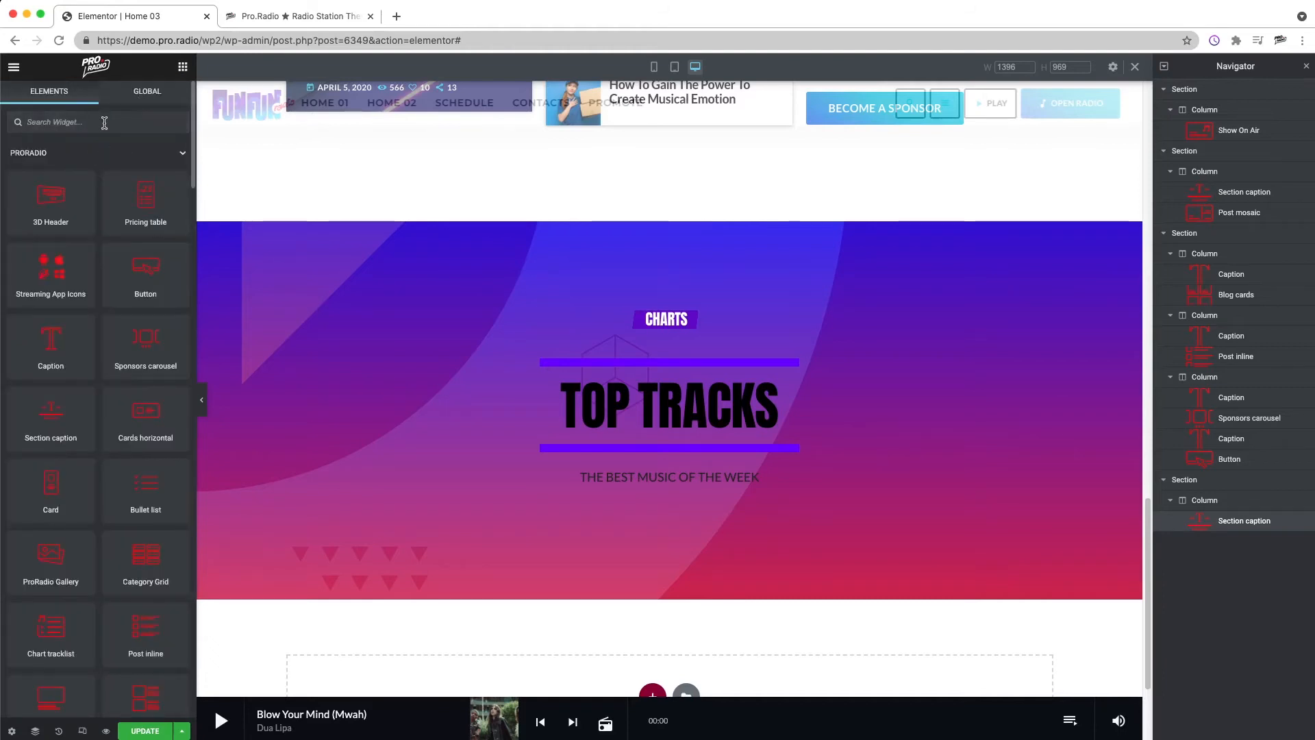
scroll(883, 452, "down", 3)
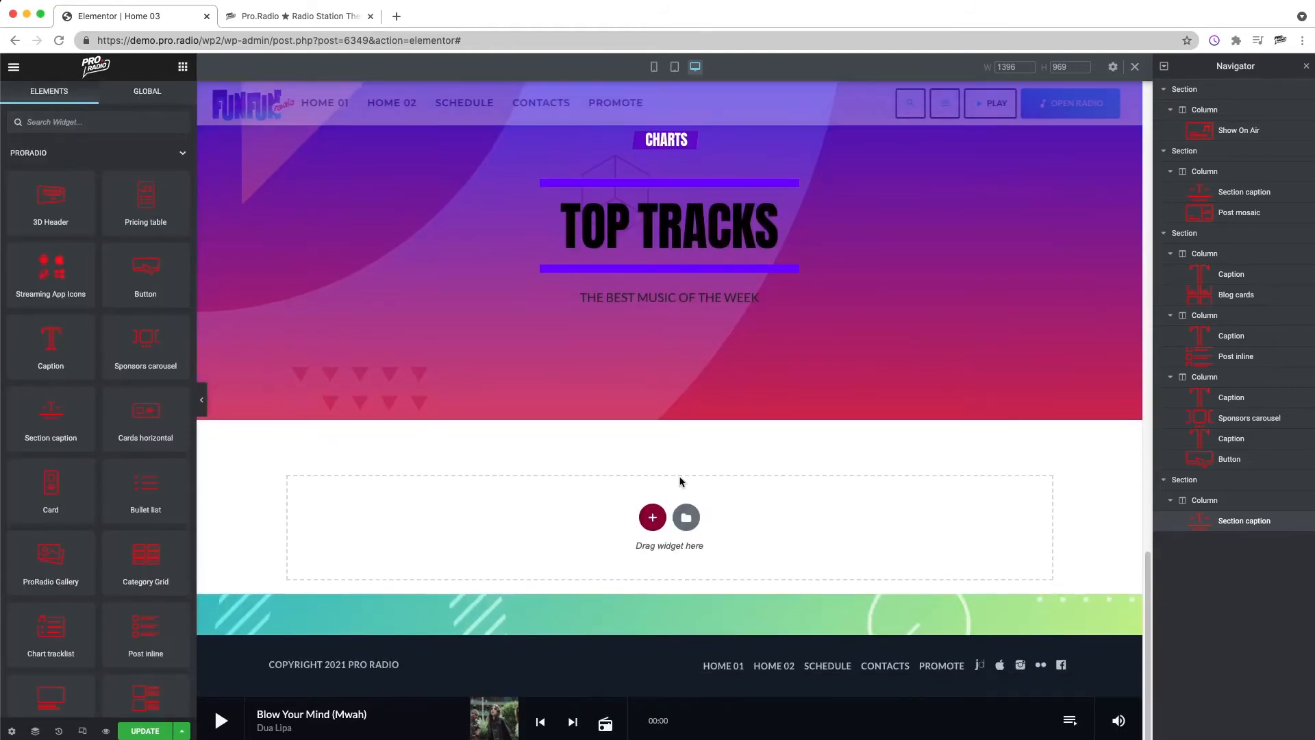
scroll(680, 482, "up", 3)
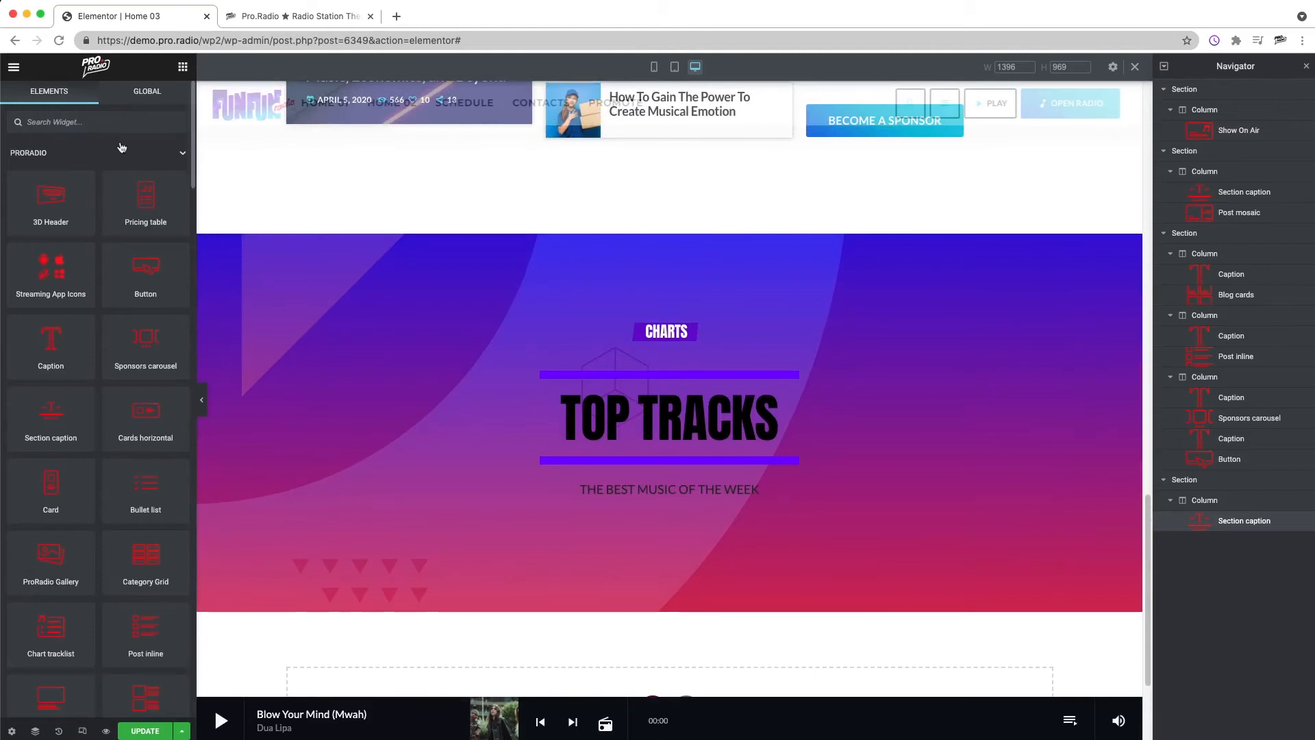
type("CHART")
left_click_drag(146, 189, 678, 536)
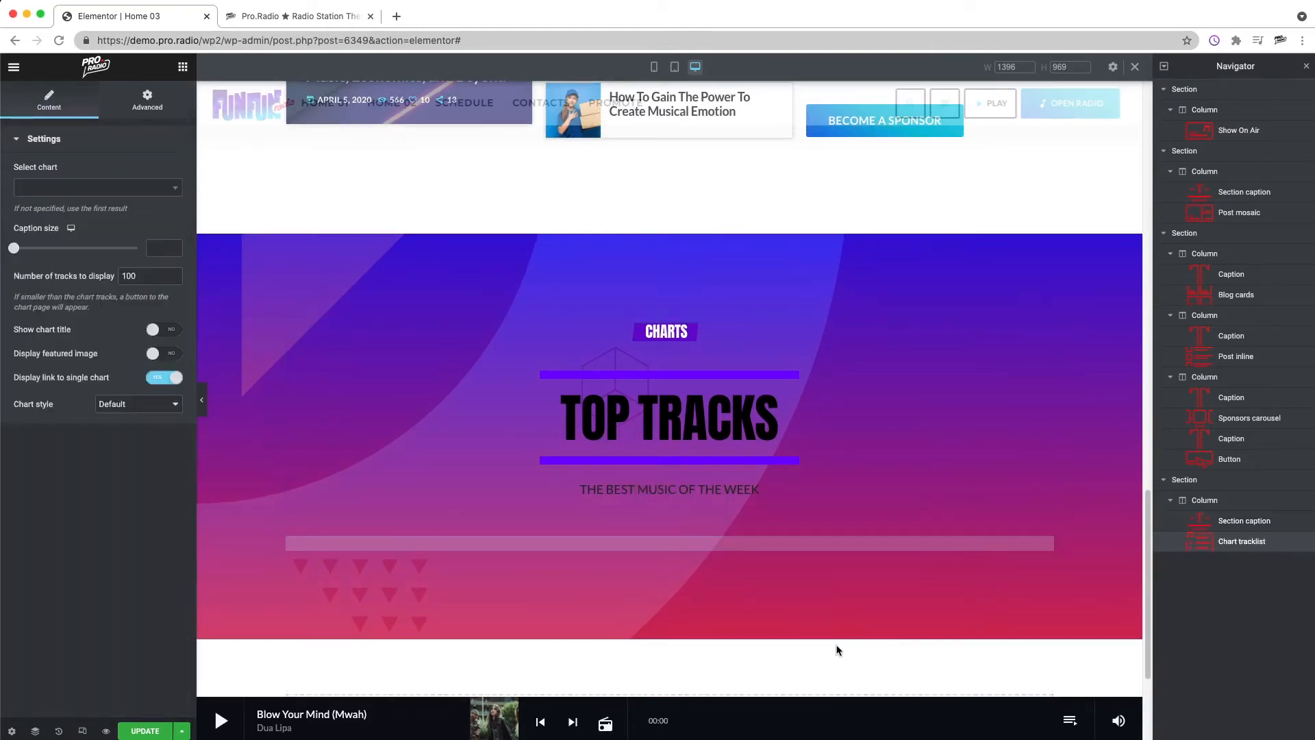
scroll(833, 563, "down", 12)
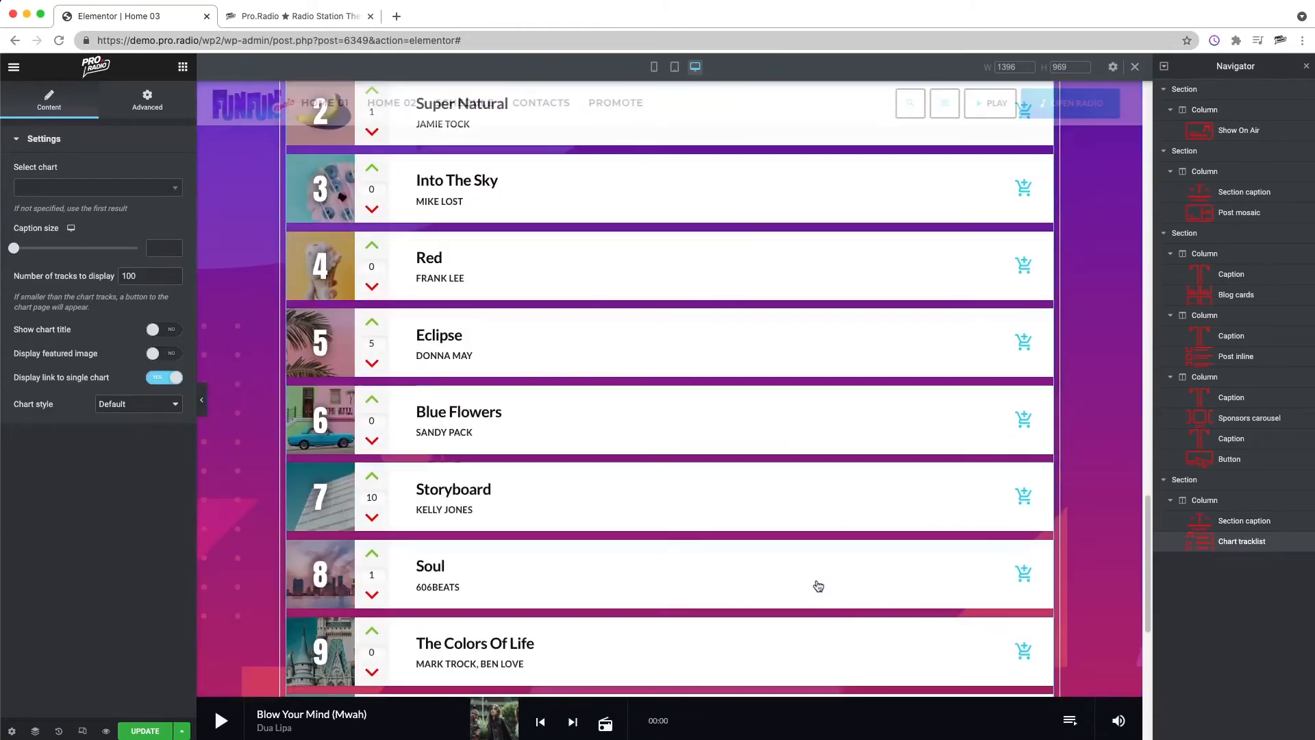
scroll(821, 579, "up", 12)
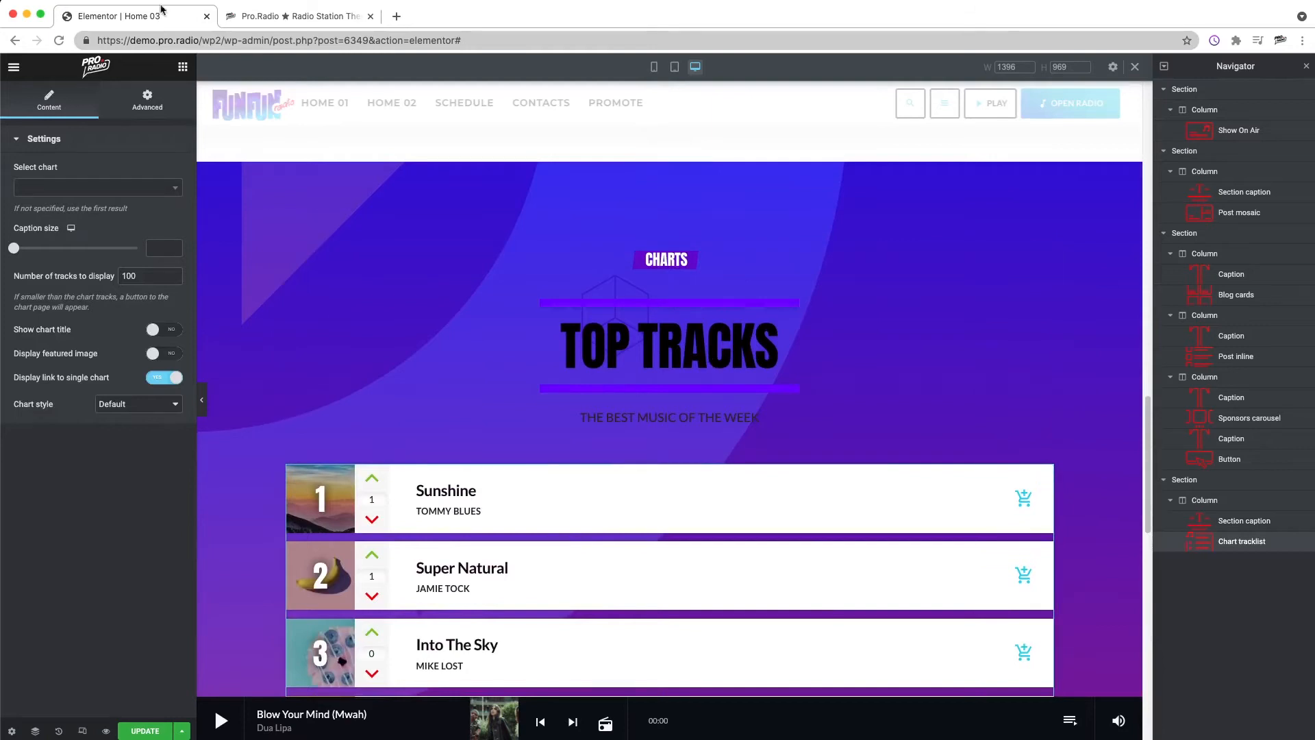
Step: Insert an inner section above the chart tracklist and add a third column to it
left_click(183, 67)
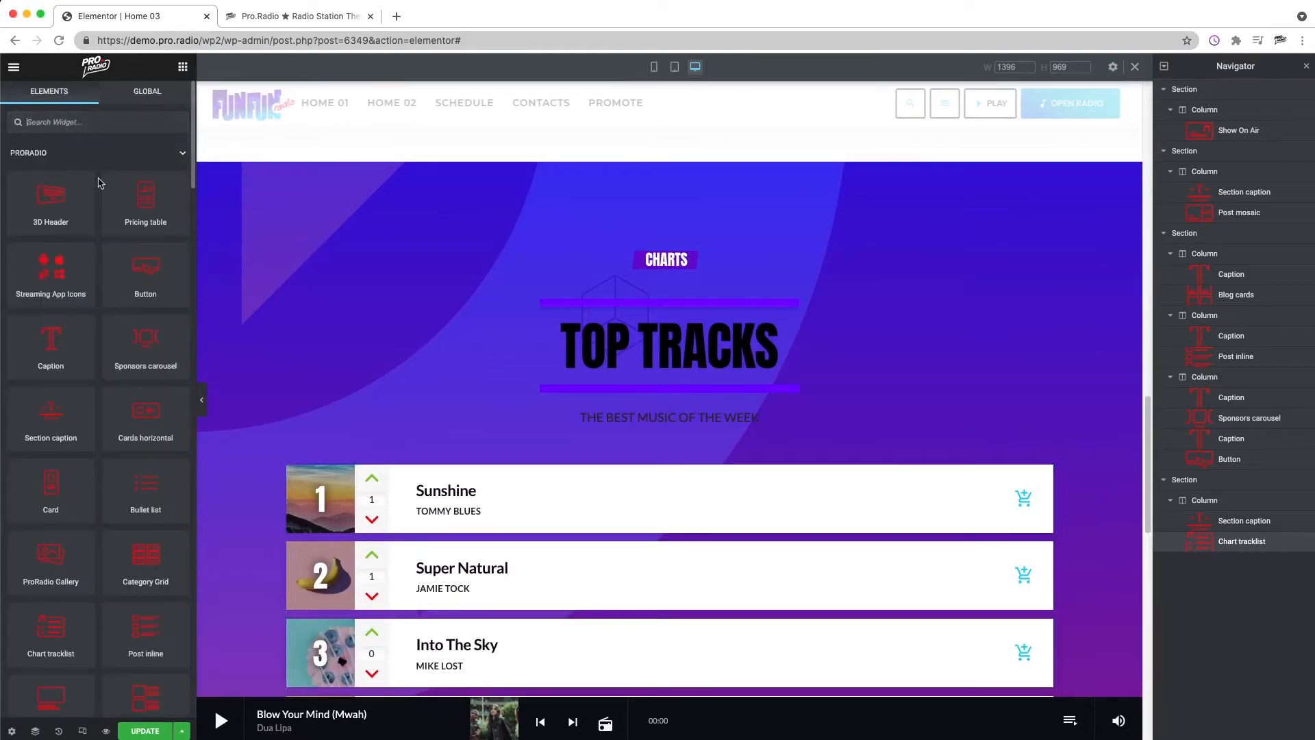
type("im")
left_click_drag(51, 168, 622, 472)
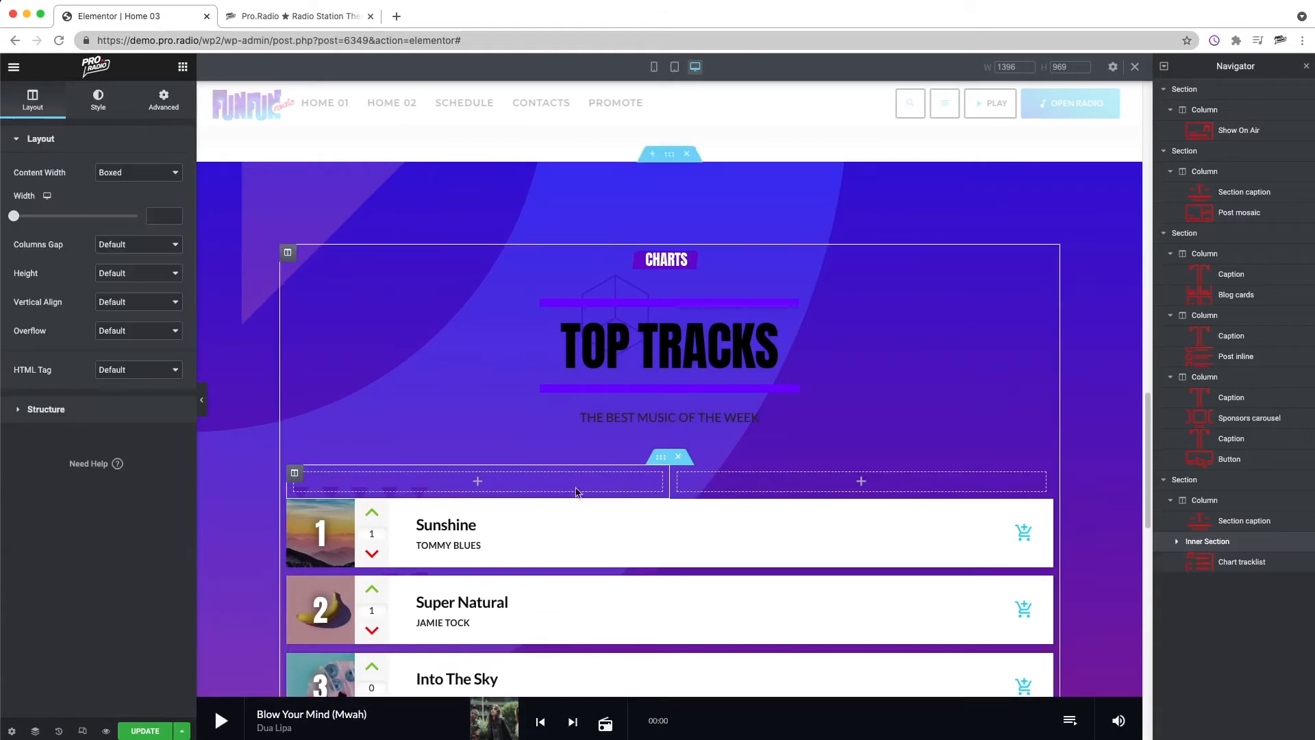
right_click(314, 481)
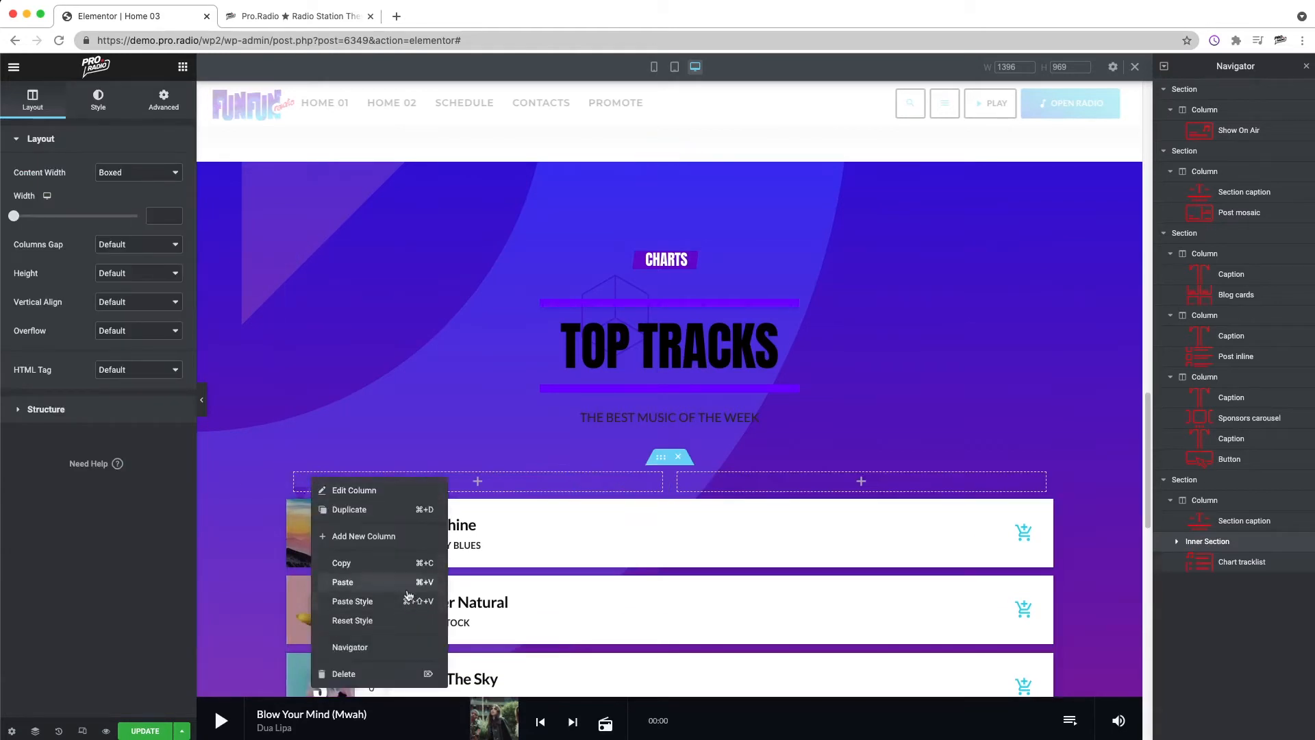
left_click(373, 535)
Step: Set the chart tracklist's chart style to Compact
right_click(707, 548)
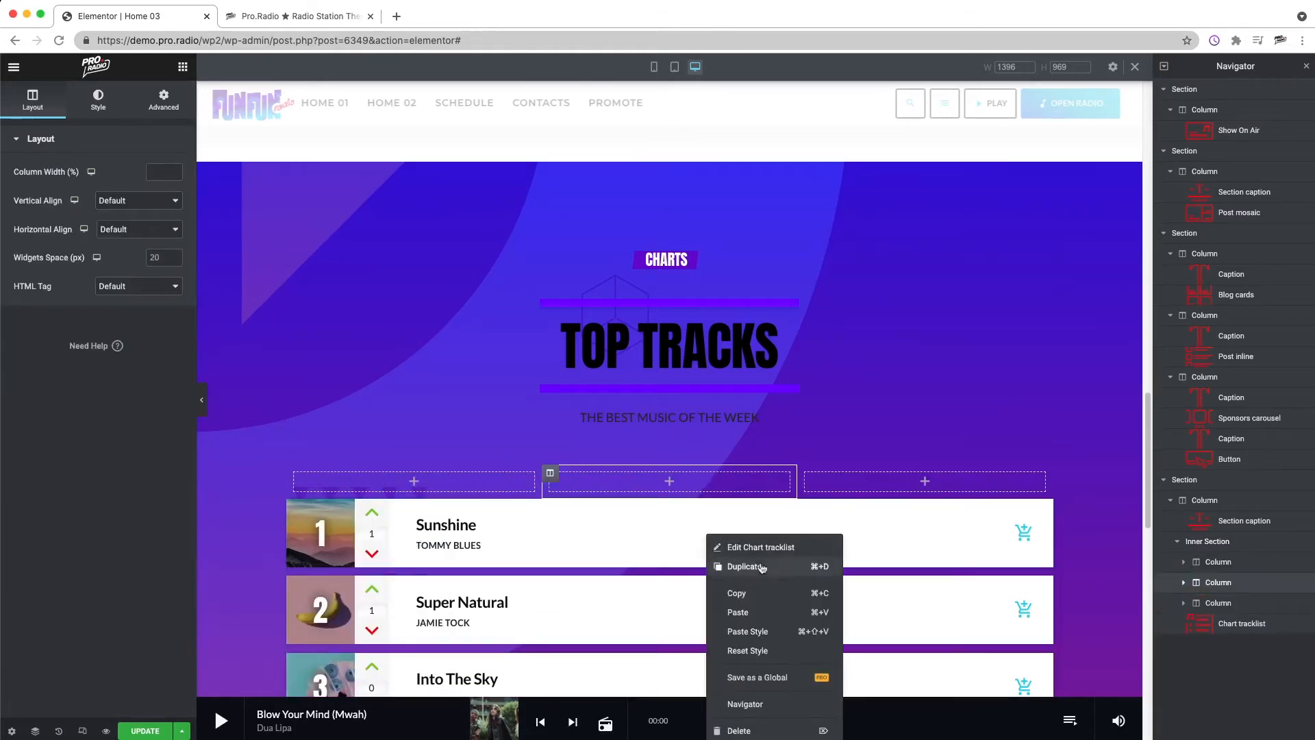
left_click(757, 546)
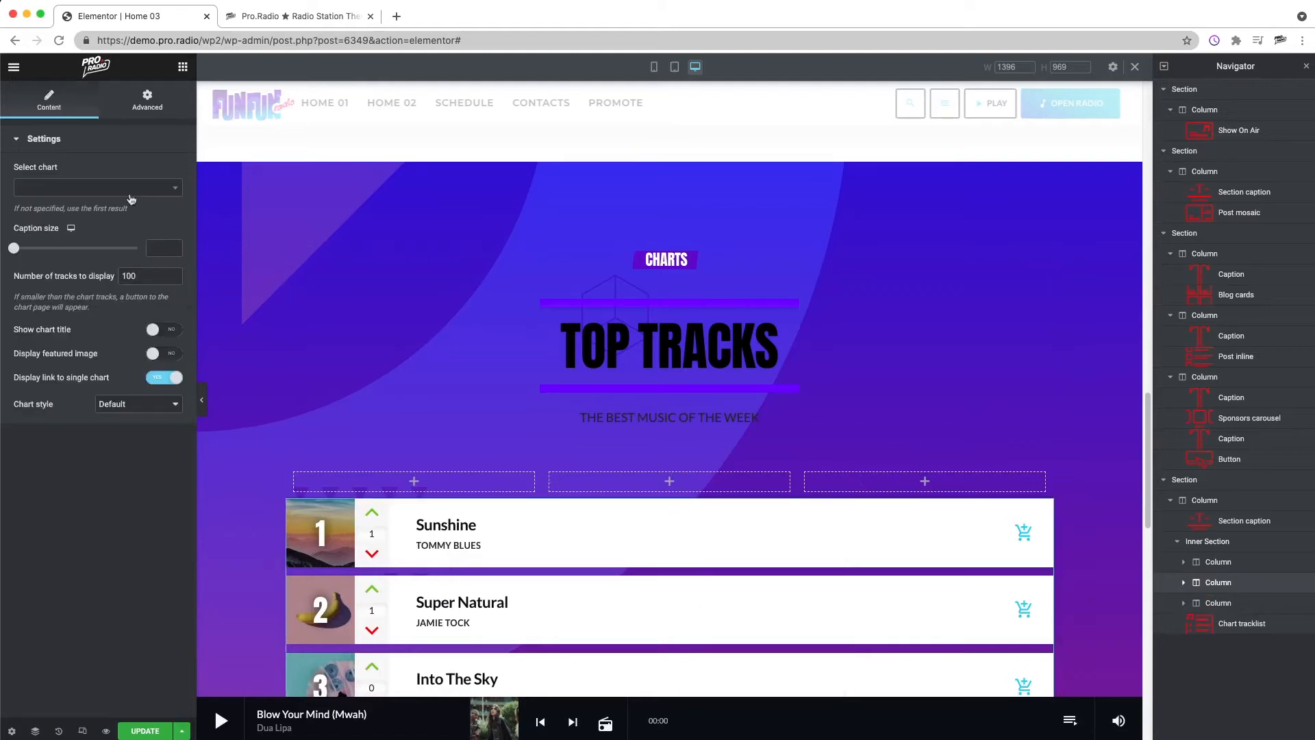
left_click(91, 189)
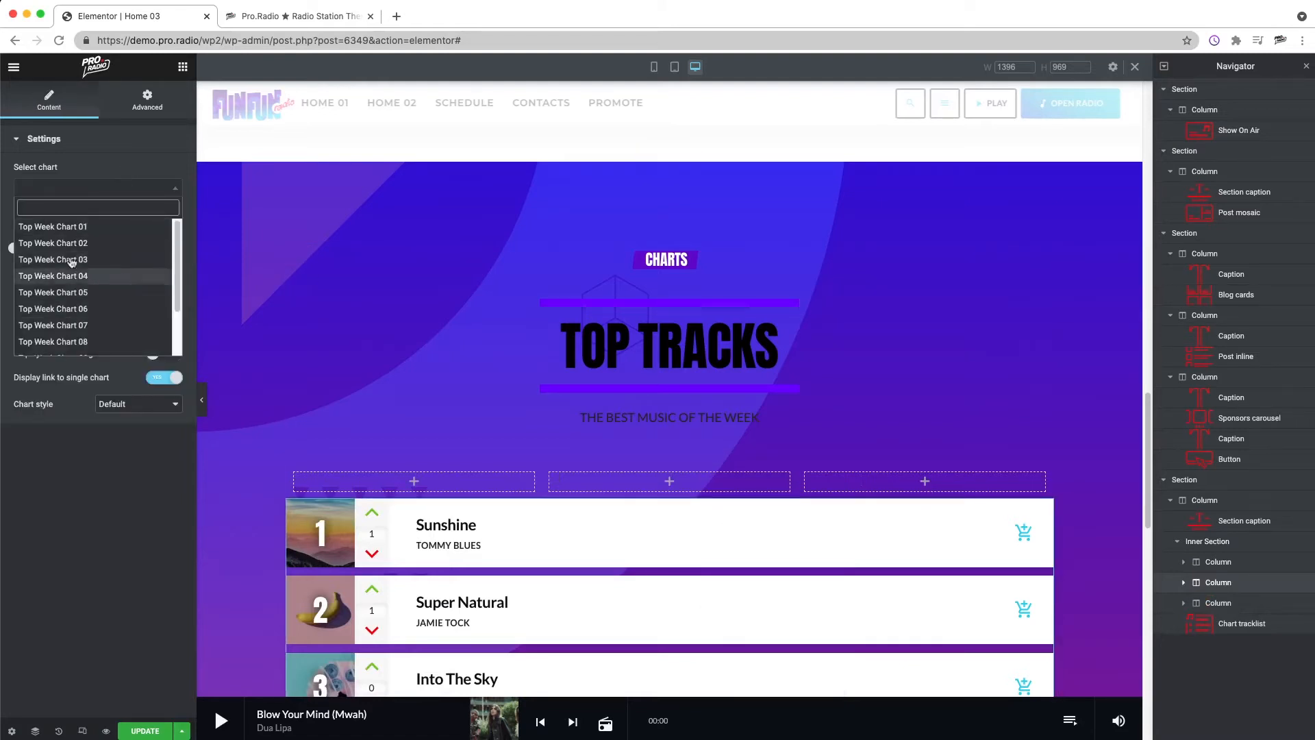
left_click(123, 152)
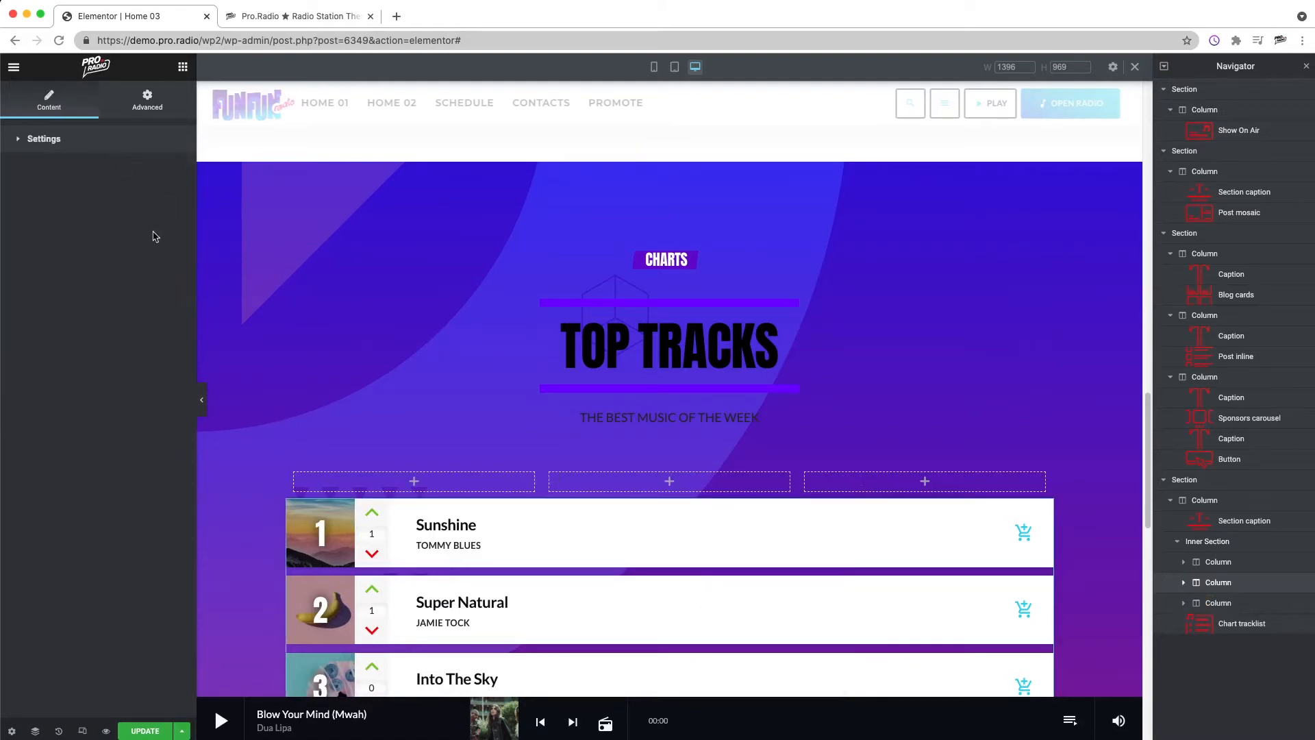
left_click(89, 138)
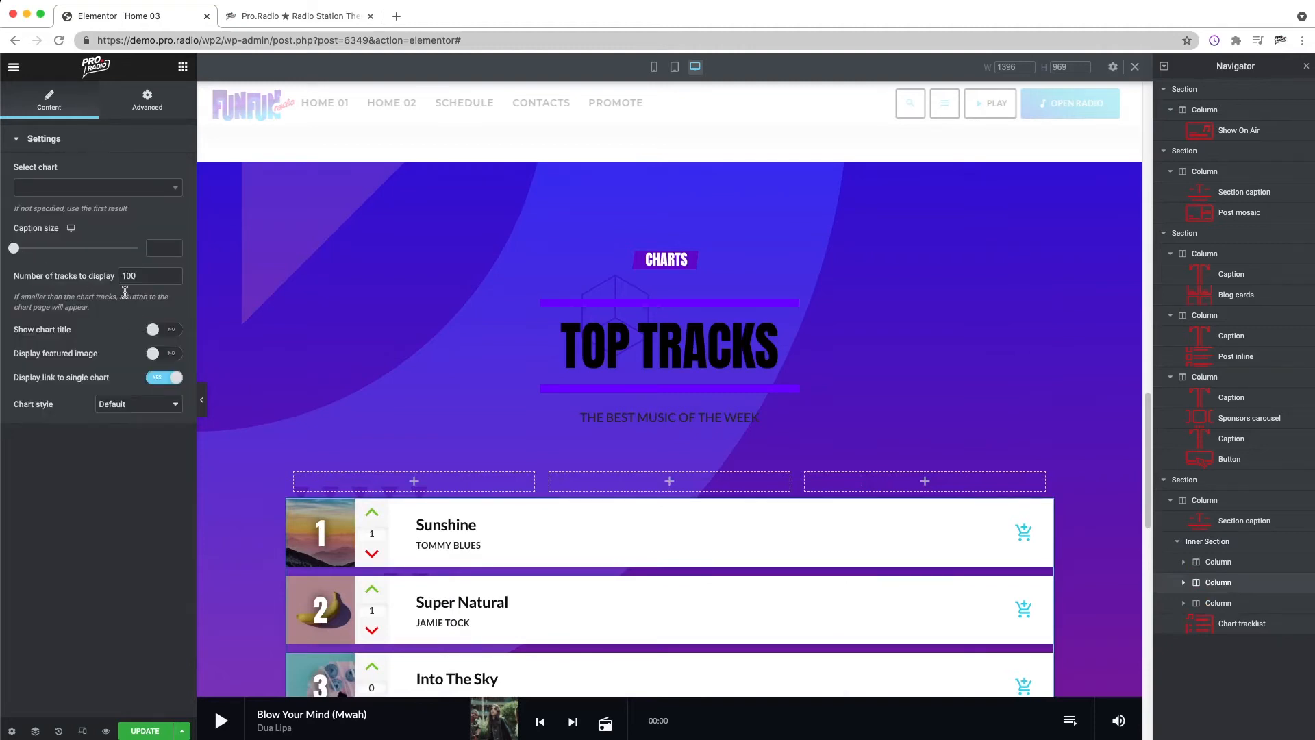
left_click(137, 409)
left_click(127, 417)
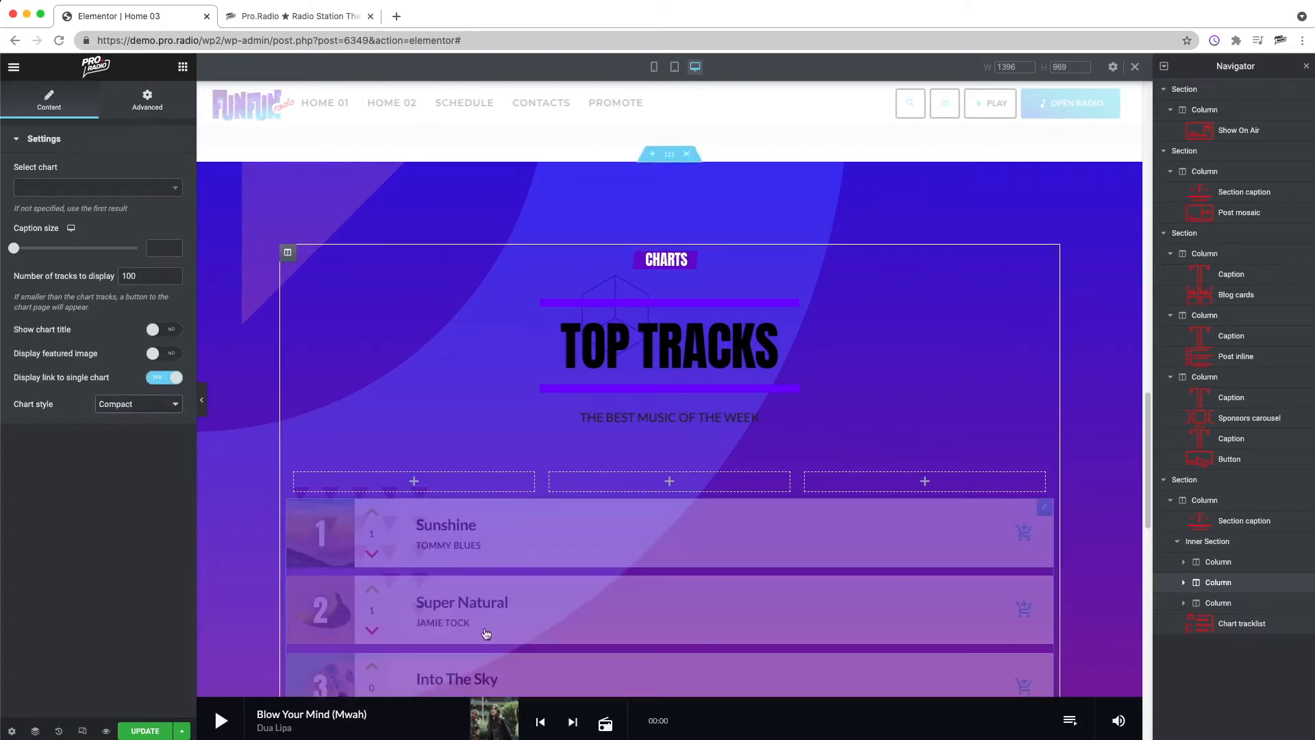
Step: Move the chart tracklist into the first column of the inner section
left_click_drag(534, 589, 486, 510)
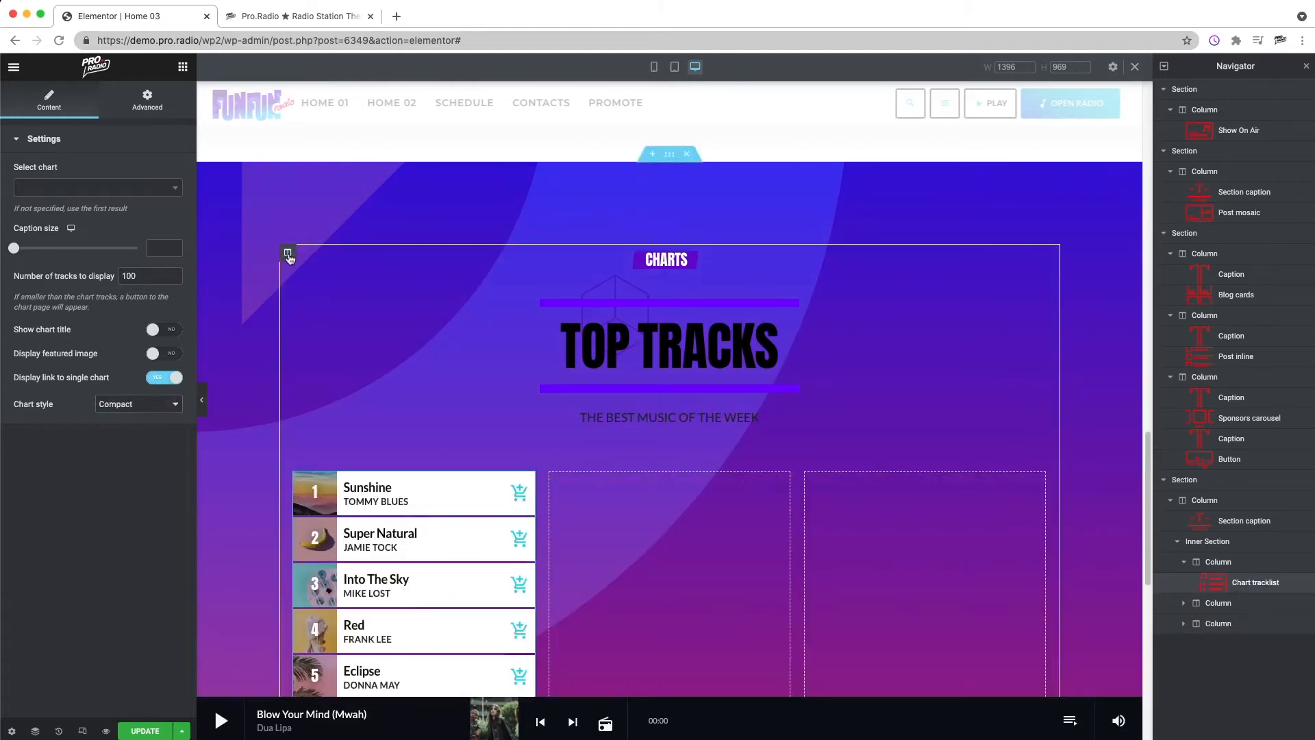
Step: Set the first column's padding to 0 on all sides
right_click(287, 253)
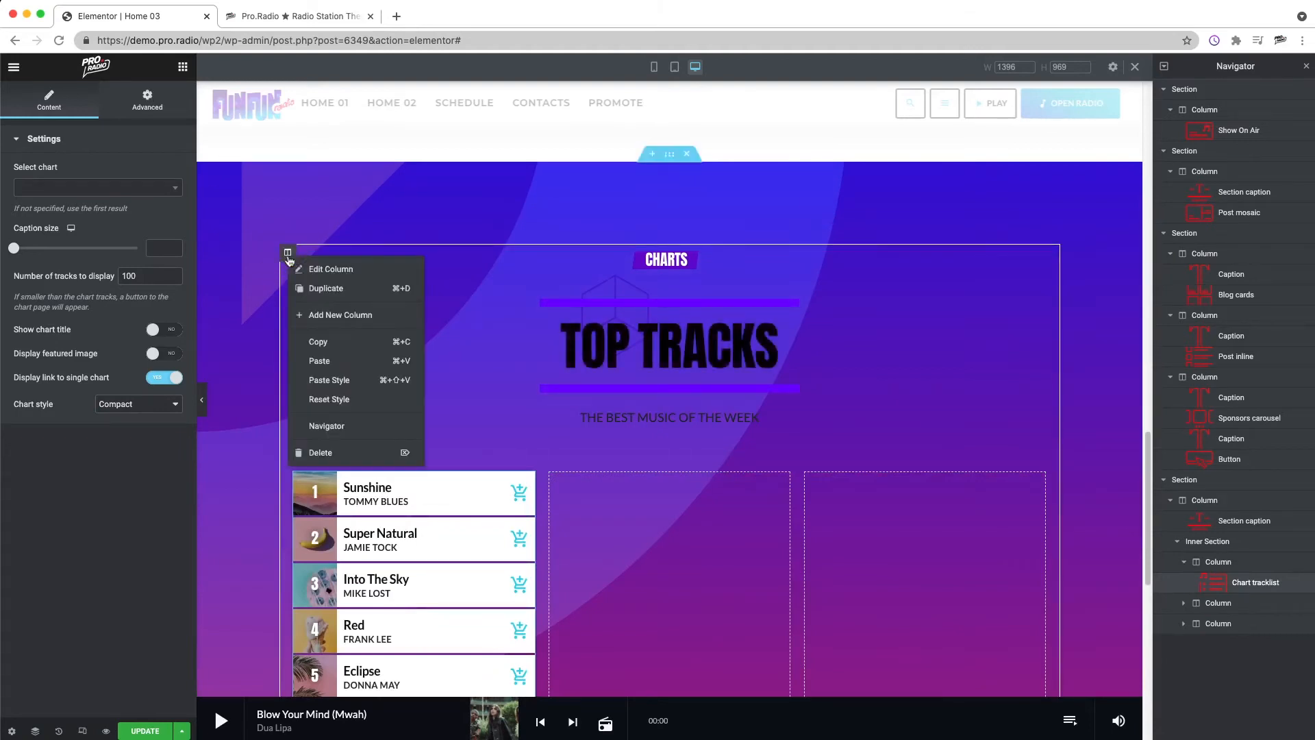
left_click(305, 268)
left_click(163, 103)
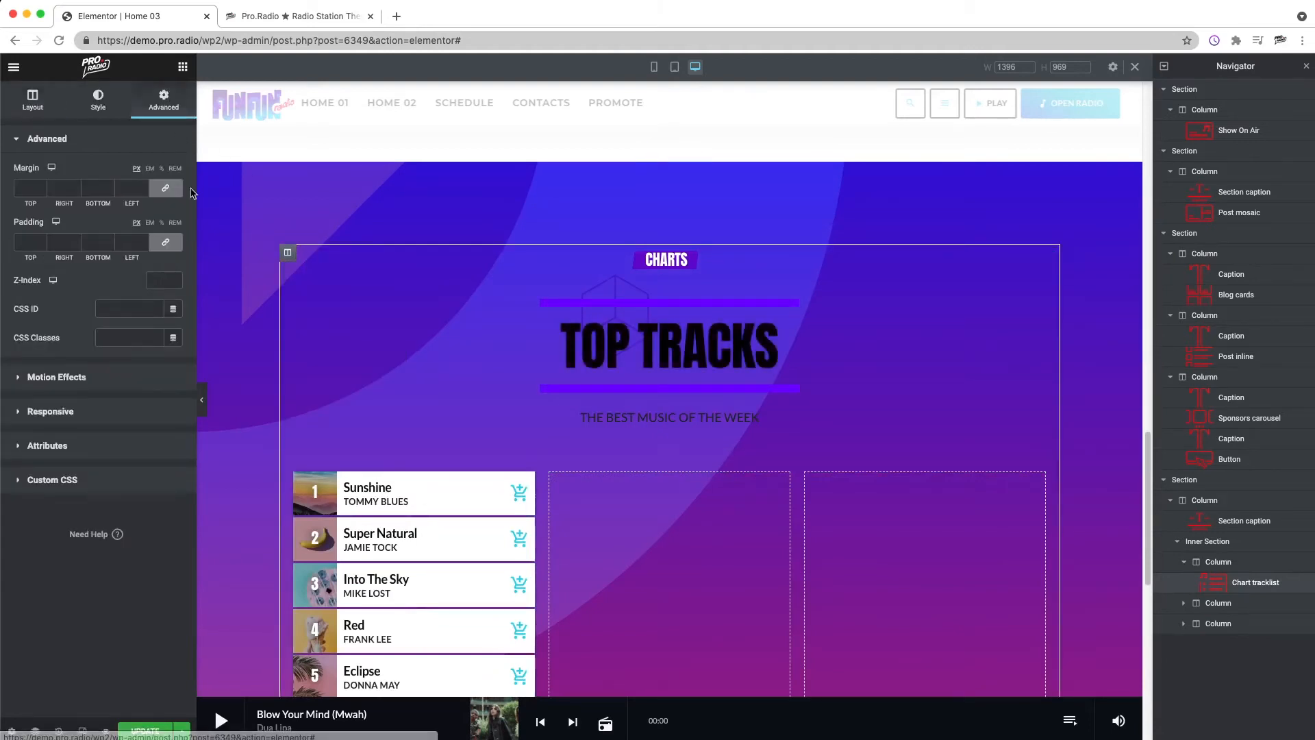
left_click(25, 243)
type("0")
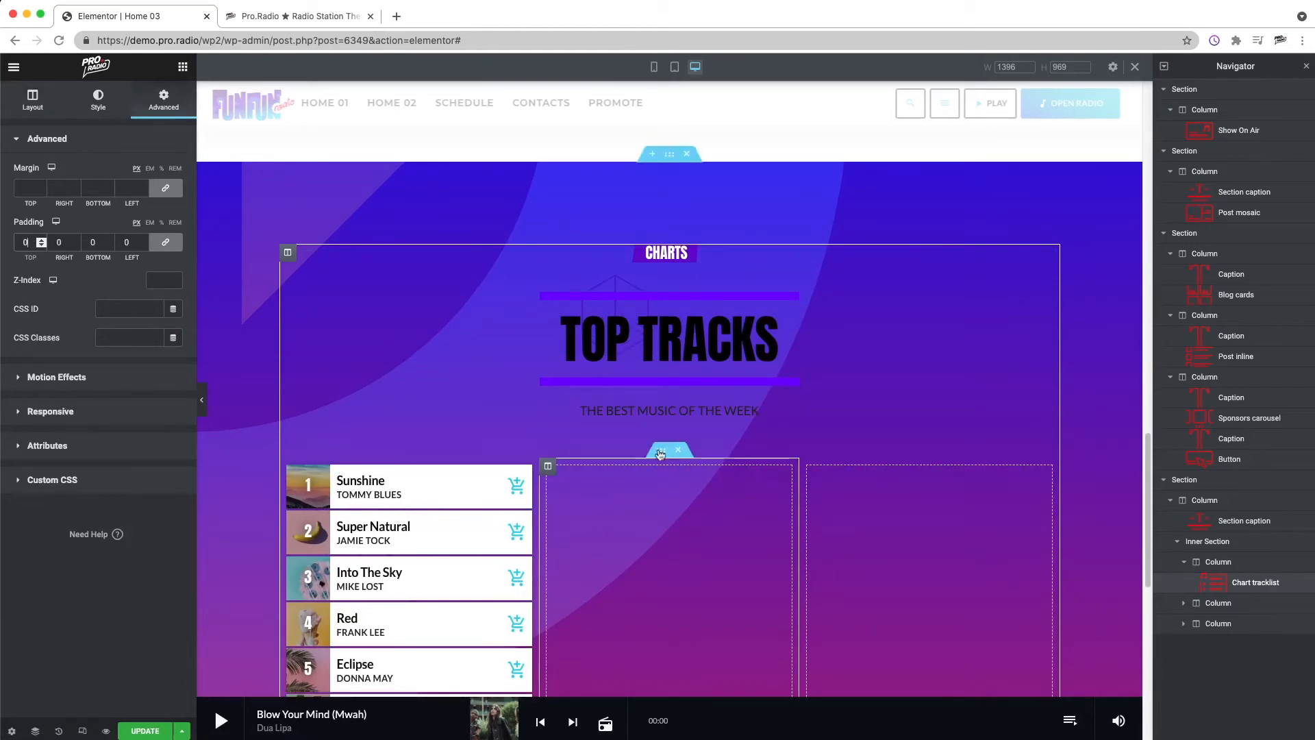
Step: Set the chart tracklist's caption size to about 21
left_click(660, 451)
scroll(609, 495, "down", 3)
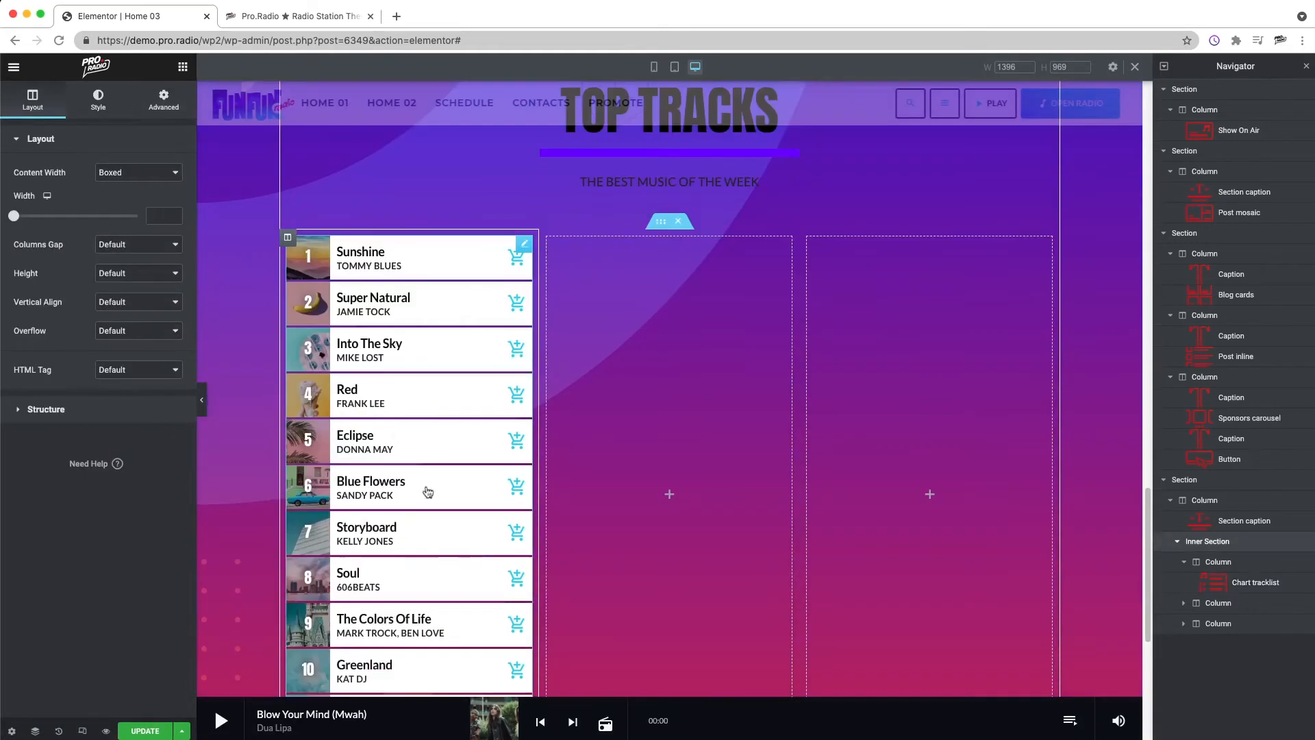
right_click(395, 427)
left_click(439, 440)
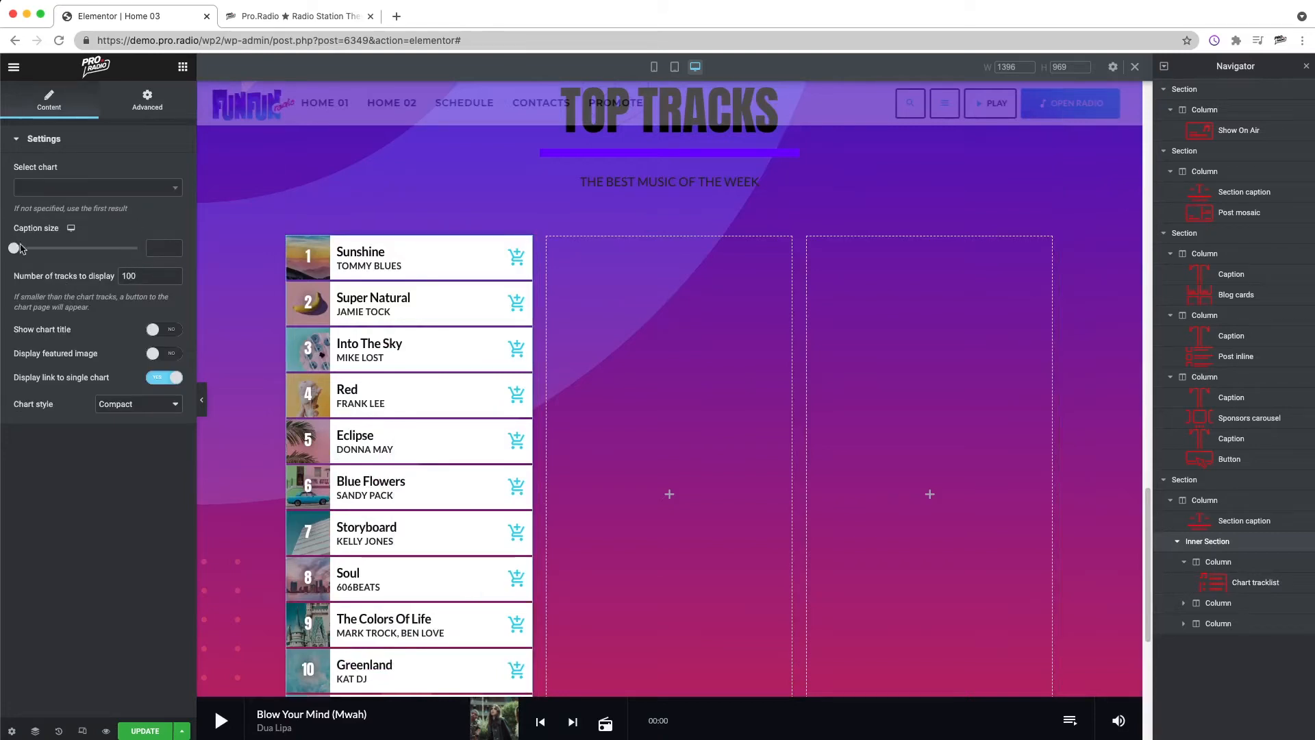
left_click_drag(15, 253, 42, 252)
mouse_move(97, 255)
left_mouse_down()
mouse_move(122, 255)
mouse_move(74, 258)
left_mouse_up()
Step: Turn on the chart tracklist's Show chart title and Display featured image options
scroll(411, 388, "down", 4)
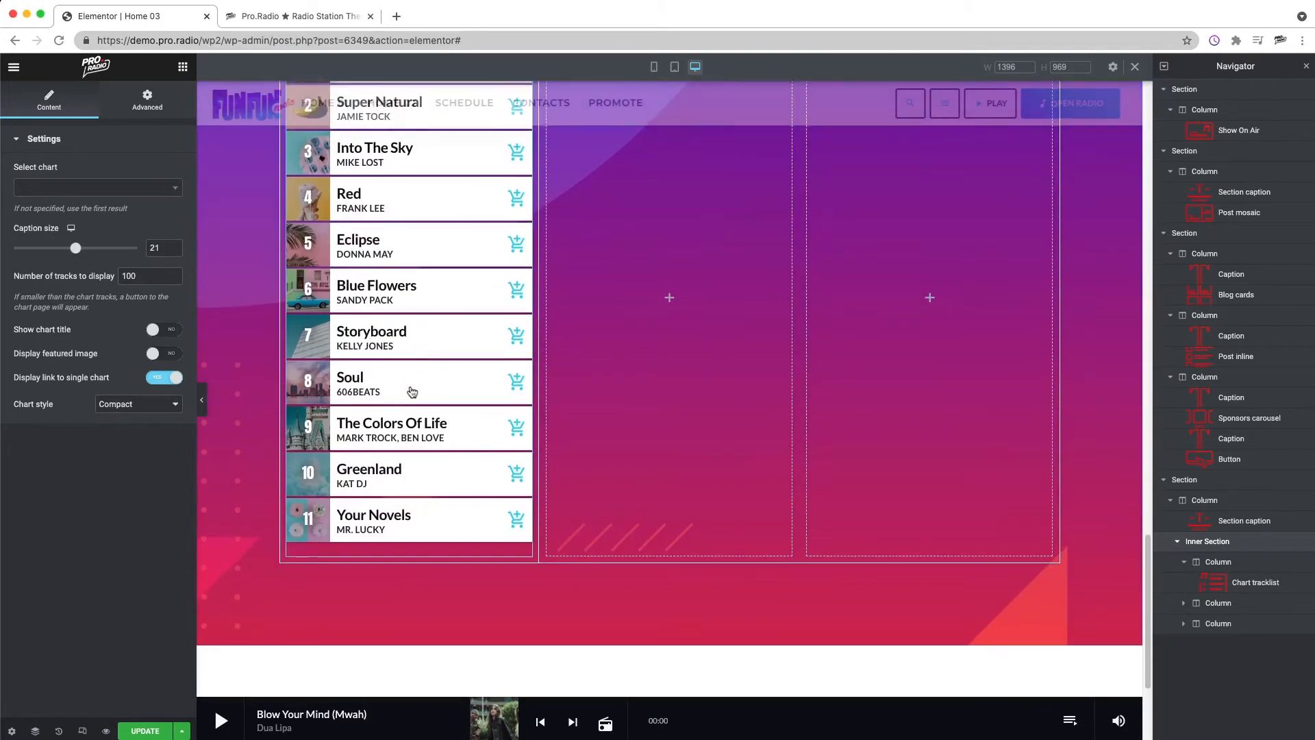
scroll(420, 476, "up", 8)
scroll(412, 504, "down", 2)
right_click(411, 508)
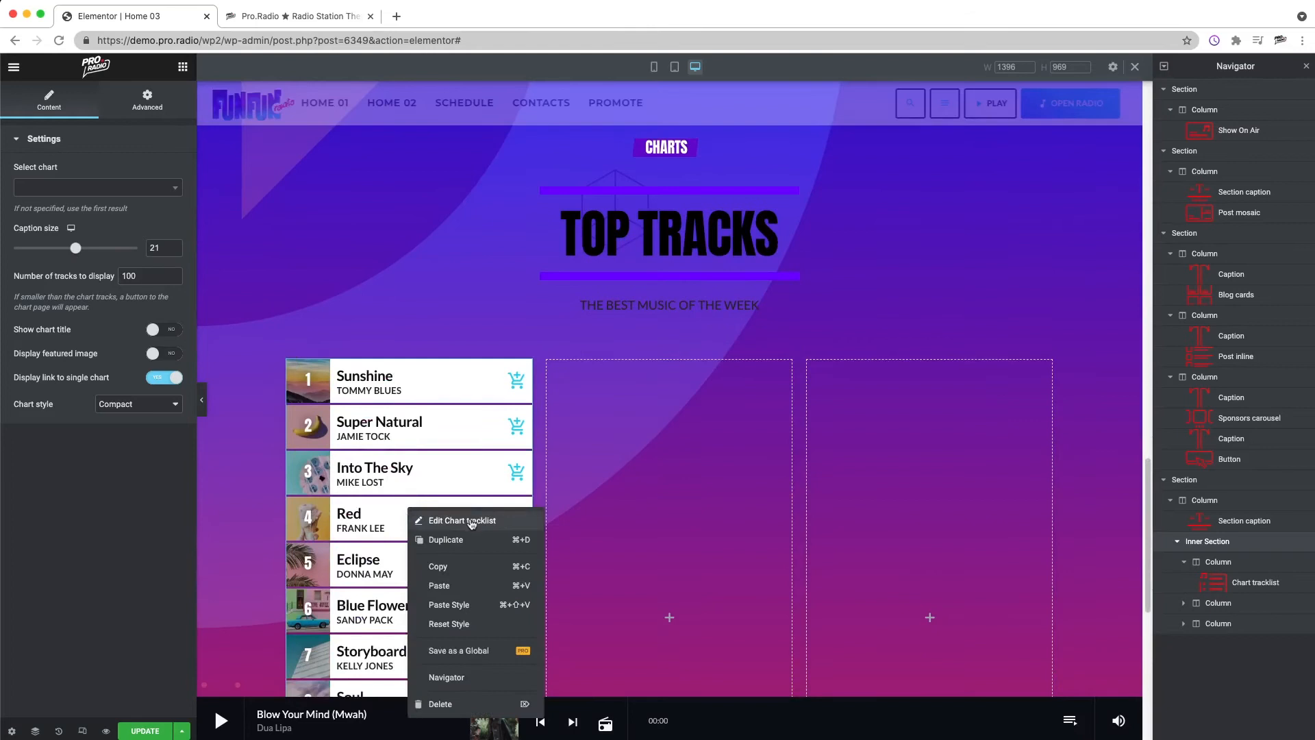
left_click(469, 522)
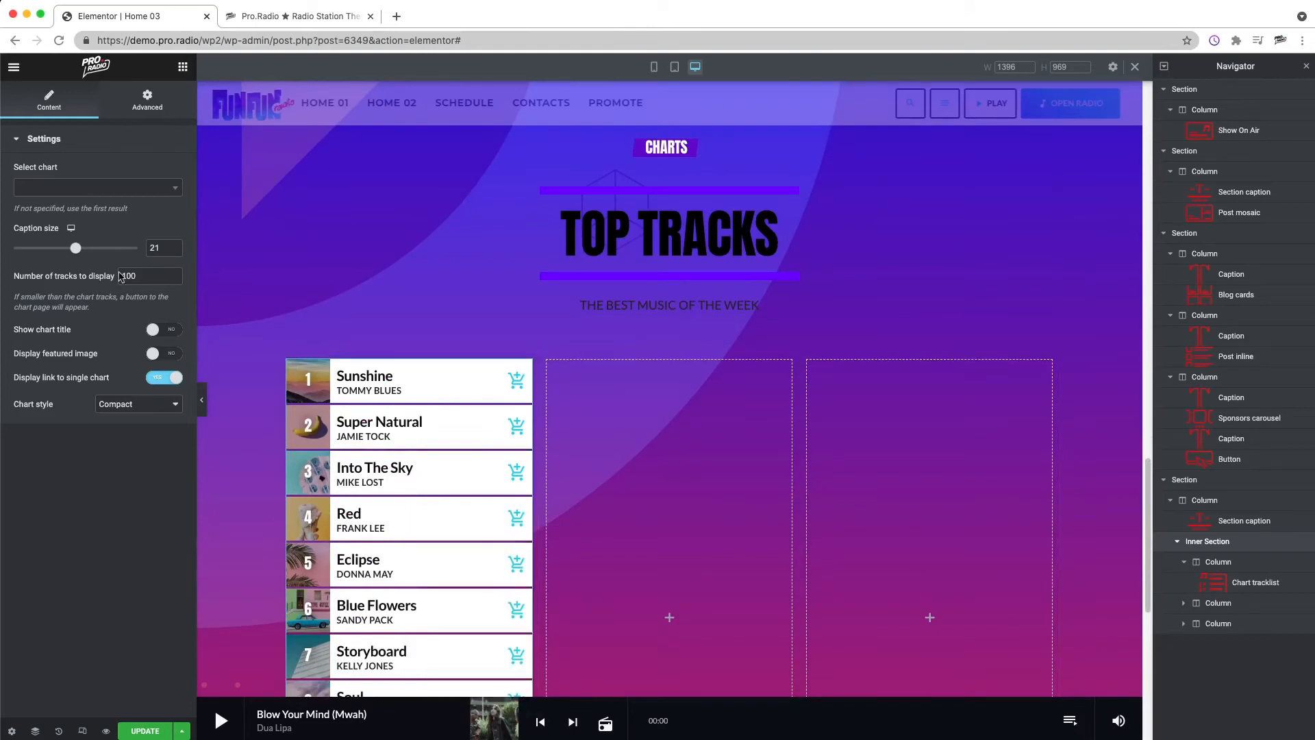
left_click(158, 331)
left_click(162, 354)
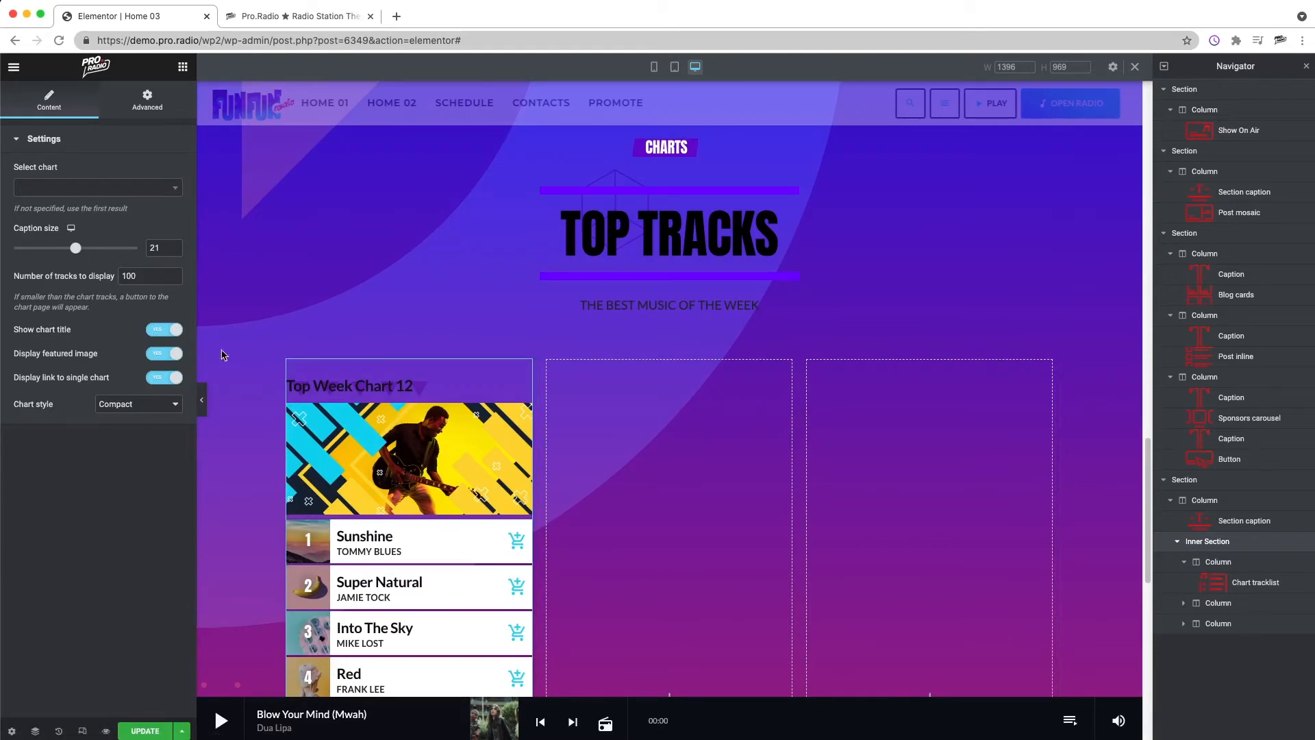
Step: Set the chart tracklist's number of tracks to display to 5 and its caption size to about 18
scroll(411, 487, "down", 7)
scroll(411, 486, "up", 2)
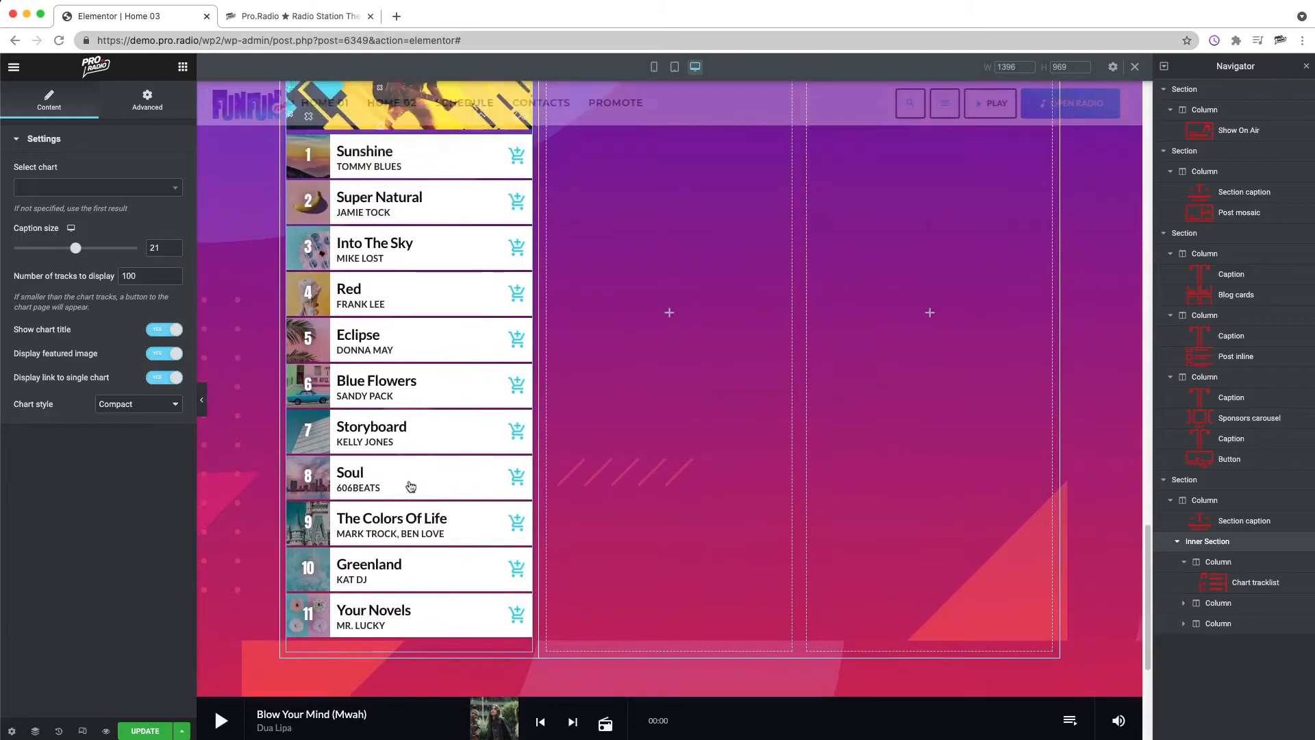
scroll(411, 486, "up", 1)
double_click(155, 248)
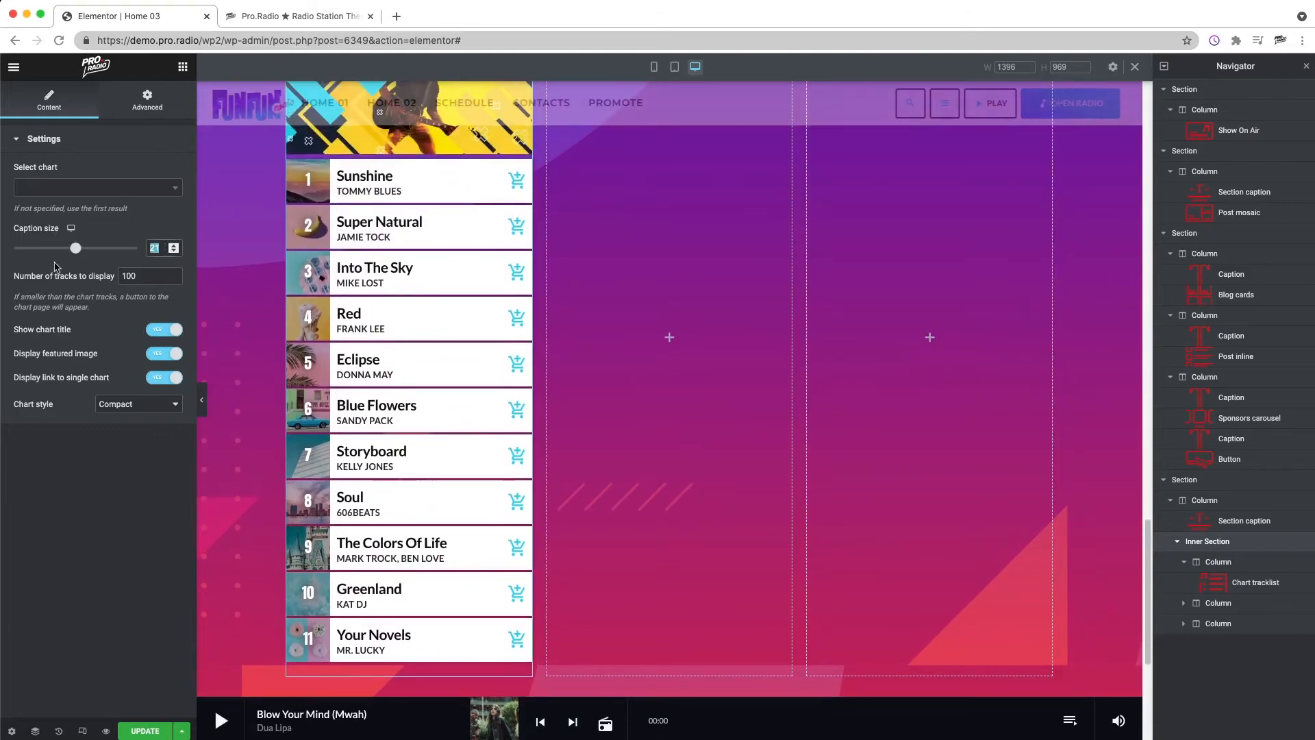
type("5")
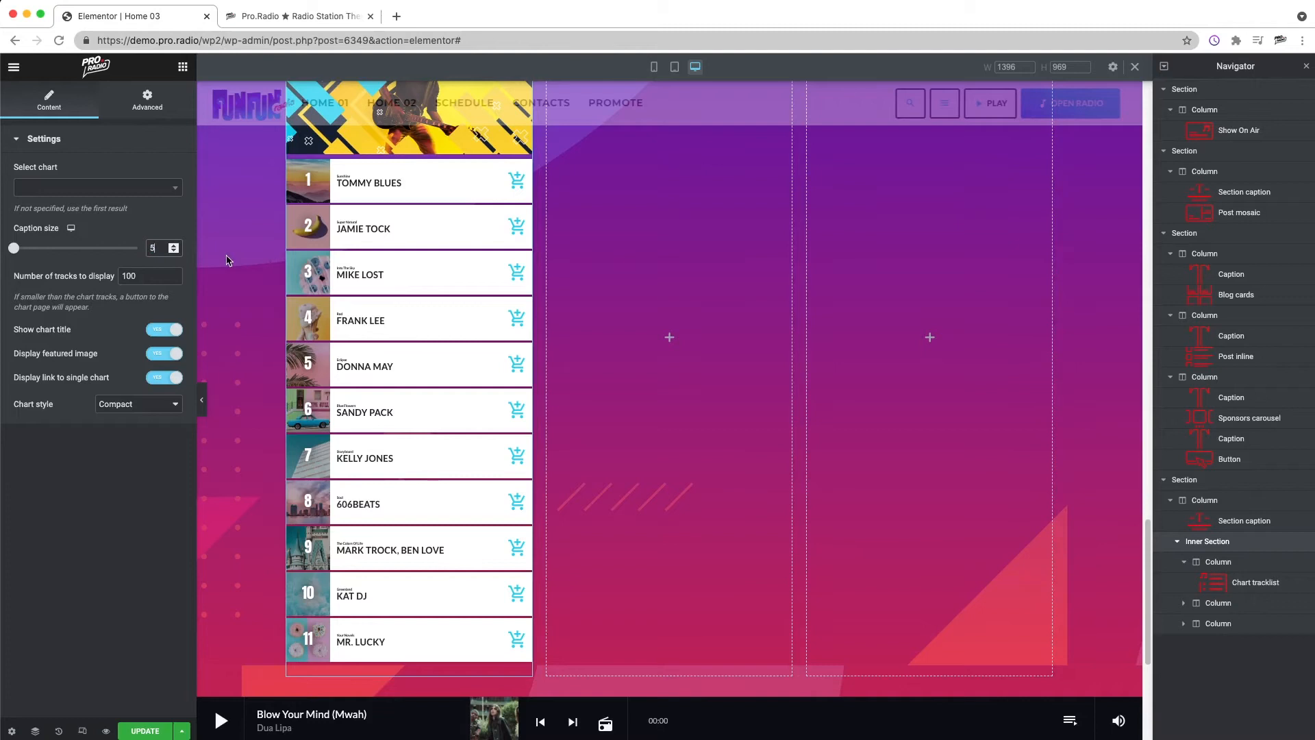
key("BackSpace")
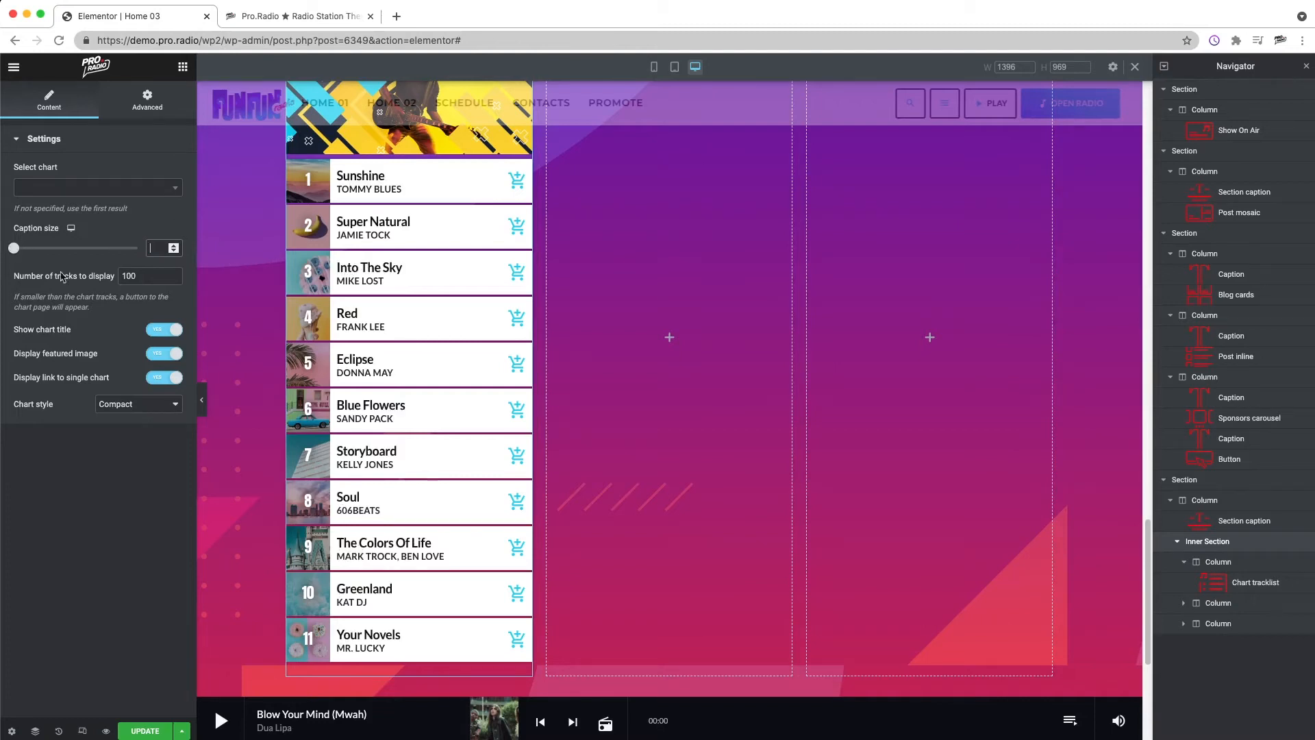
type("5")
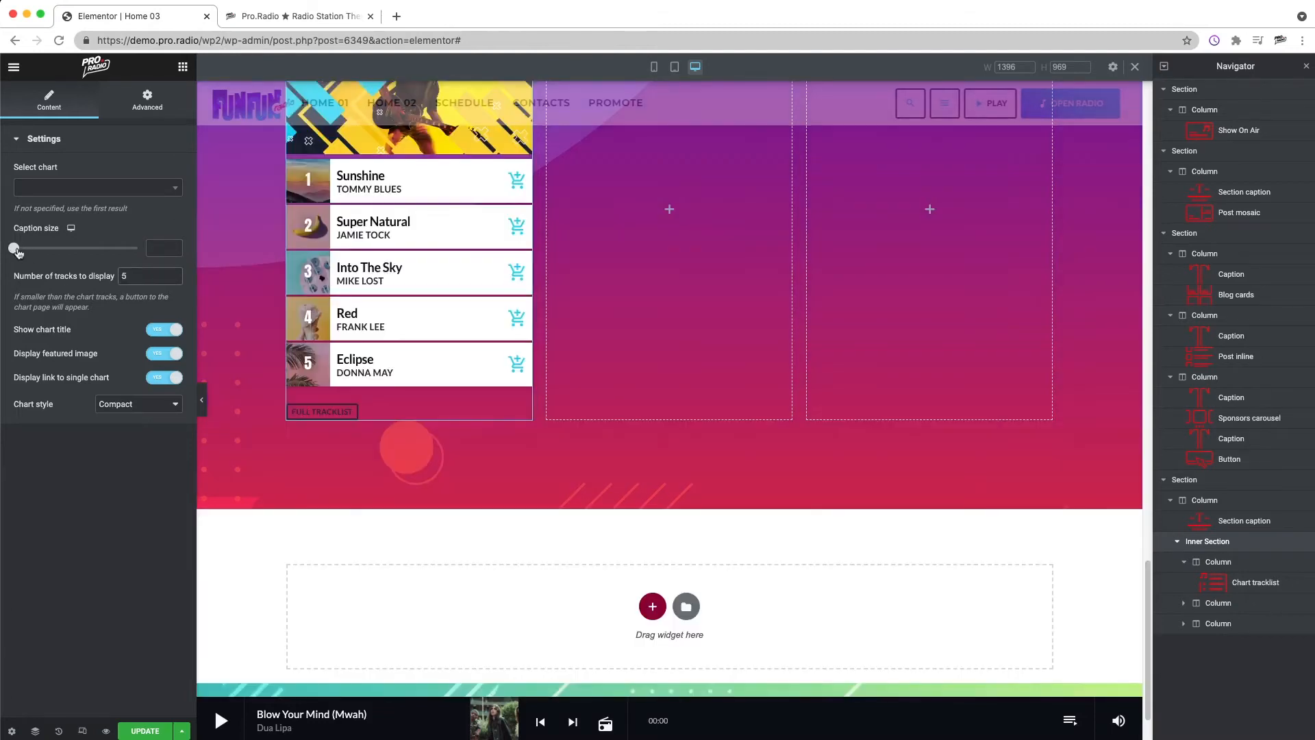
left_click_drag(16, 251, 60, 255)
Step: Set the TOP TRACKS section's typography text color to #FFFFFF
scroll(343, 411, "up", 5)
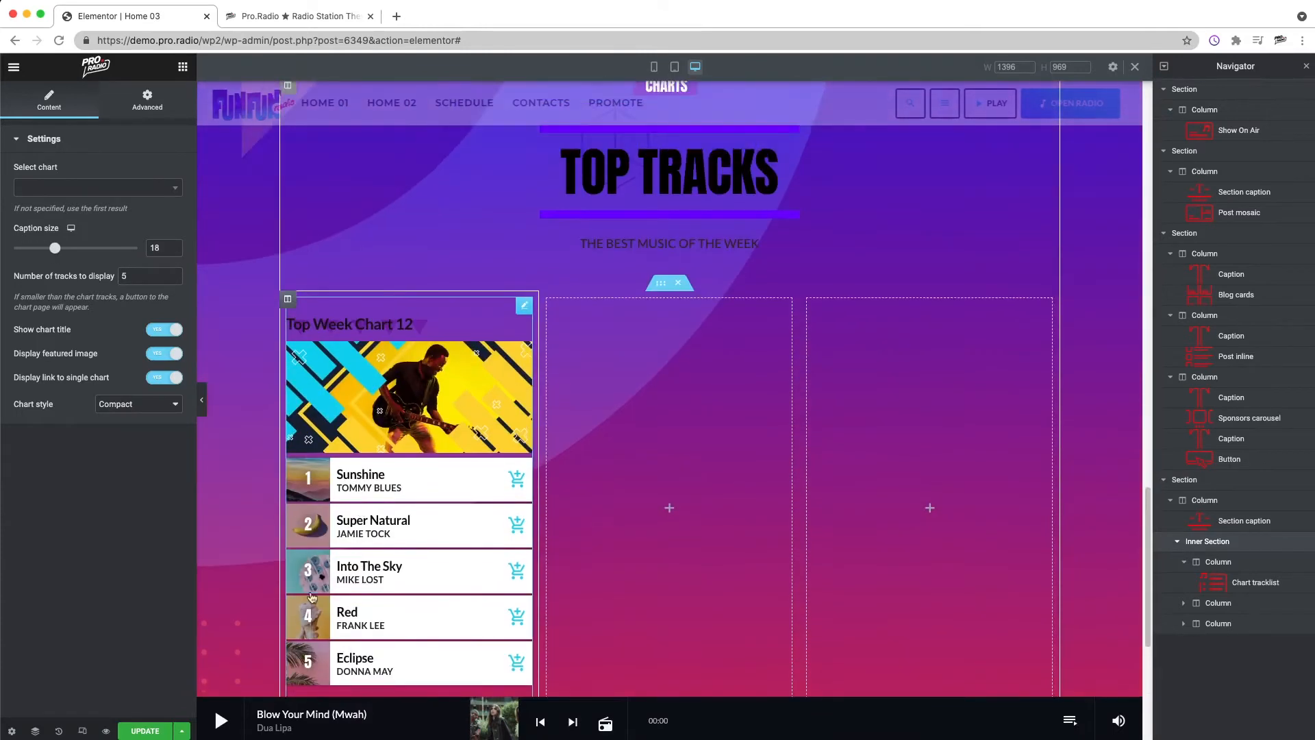
scroll(309, 342, "down", 2)
scroll(274, 308, "up", 3)
right_click(257, 278)
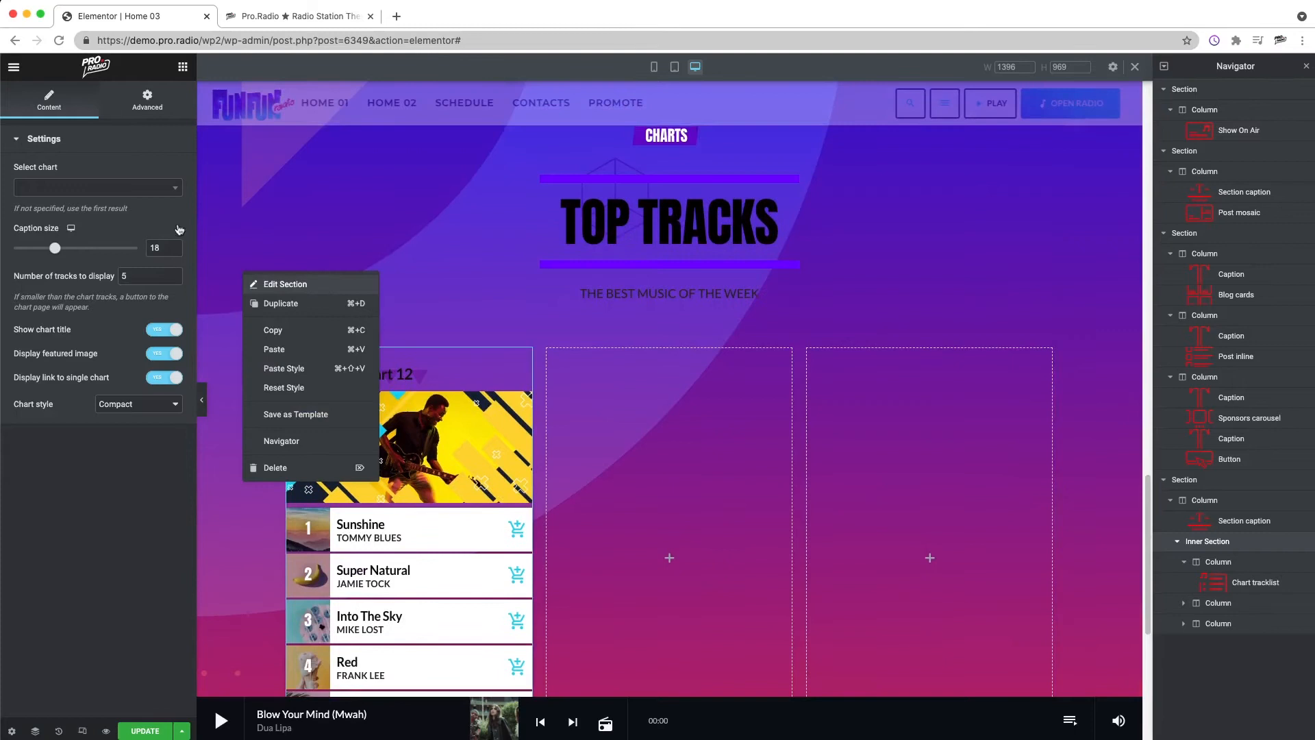
left_click(282, 283)
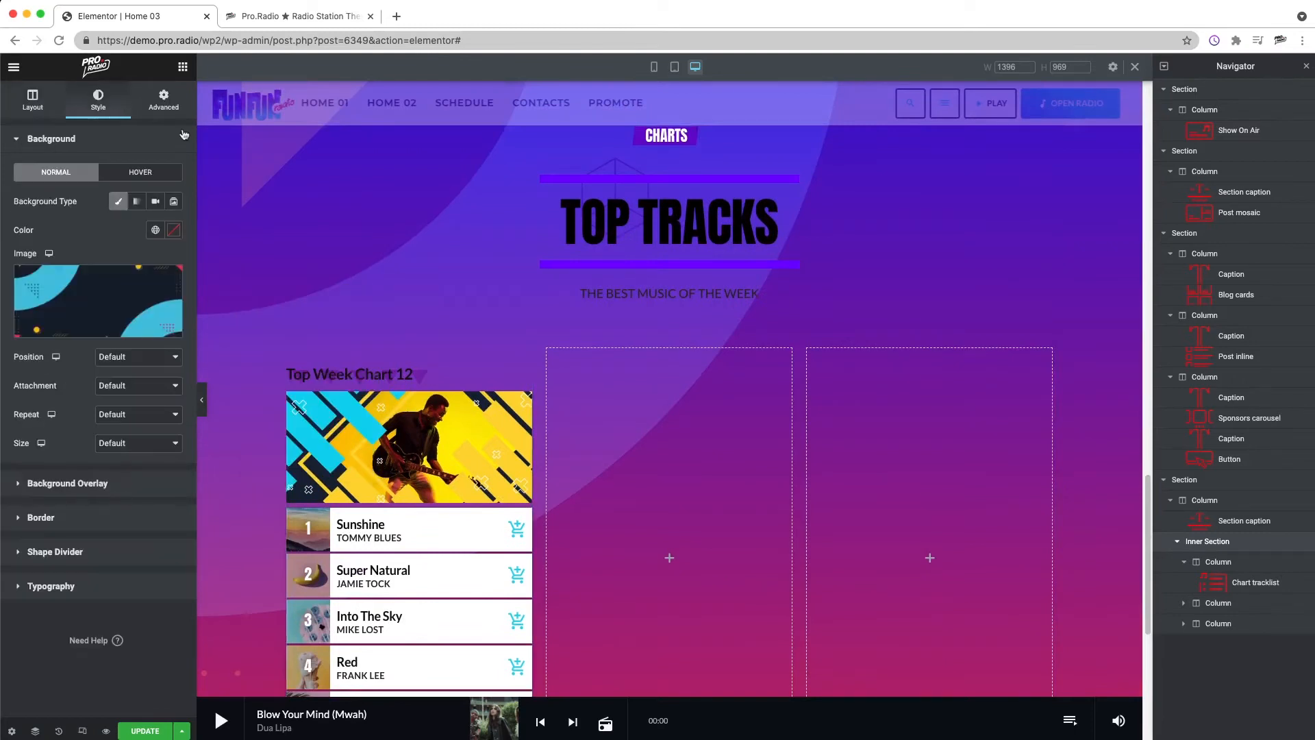
left_click(54, 585)
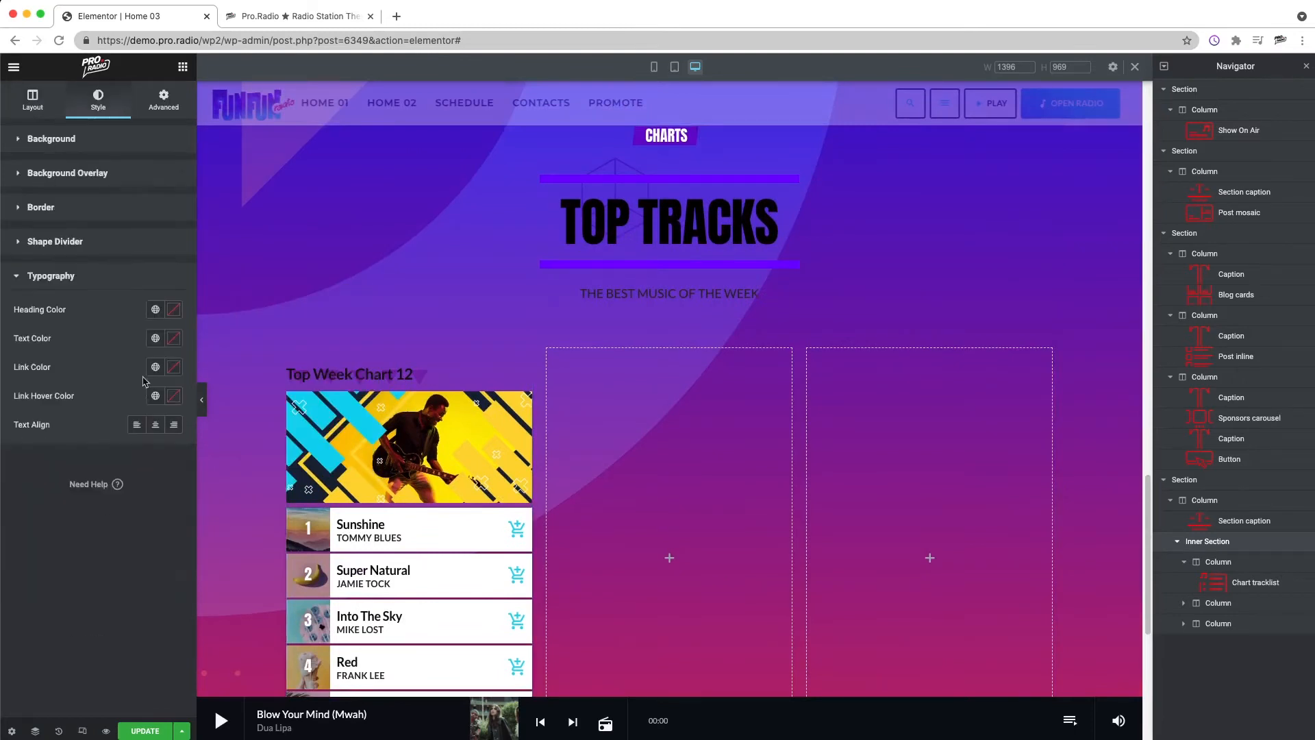
left_click(173, 339)
left_click(103, 389)
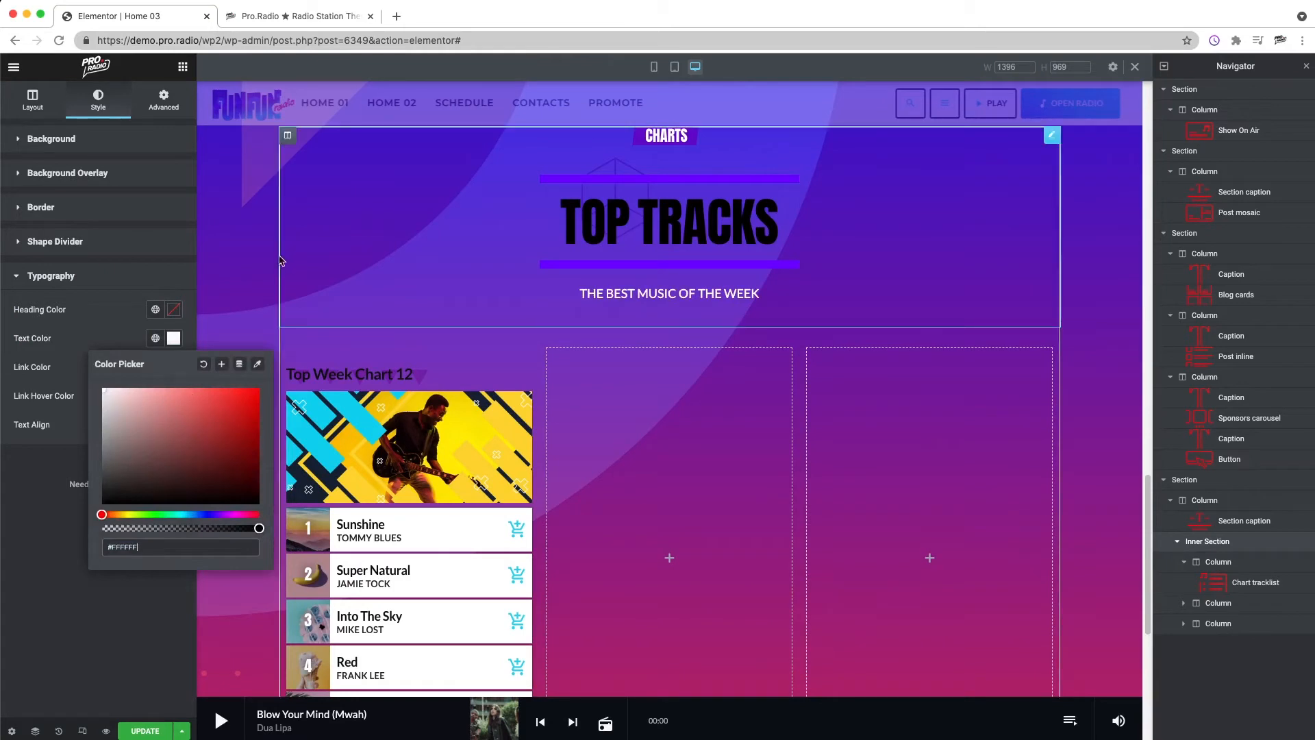
scroll(266, 259, "down", 5)
left_click(111, 647)
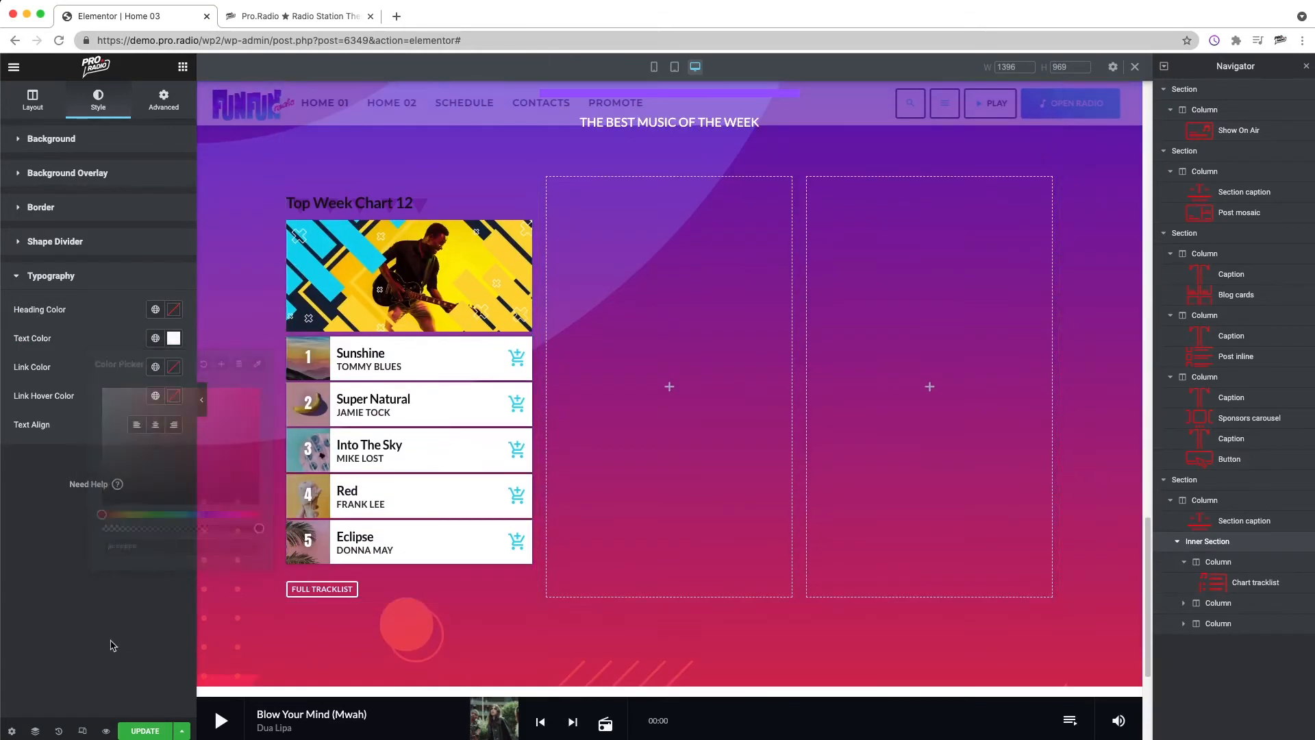
Step: Set the TOP TRACKS section's typography heading color to #FFFFFF
scroll(411, 226, "up", 5)
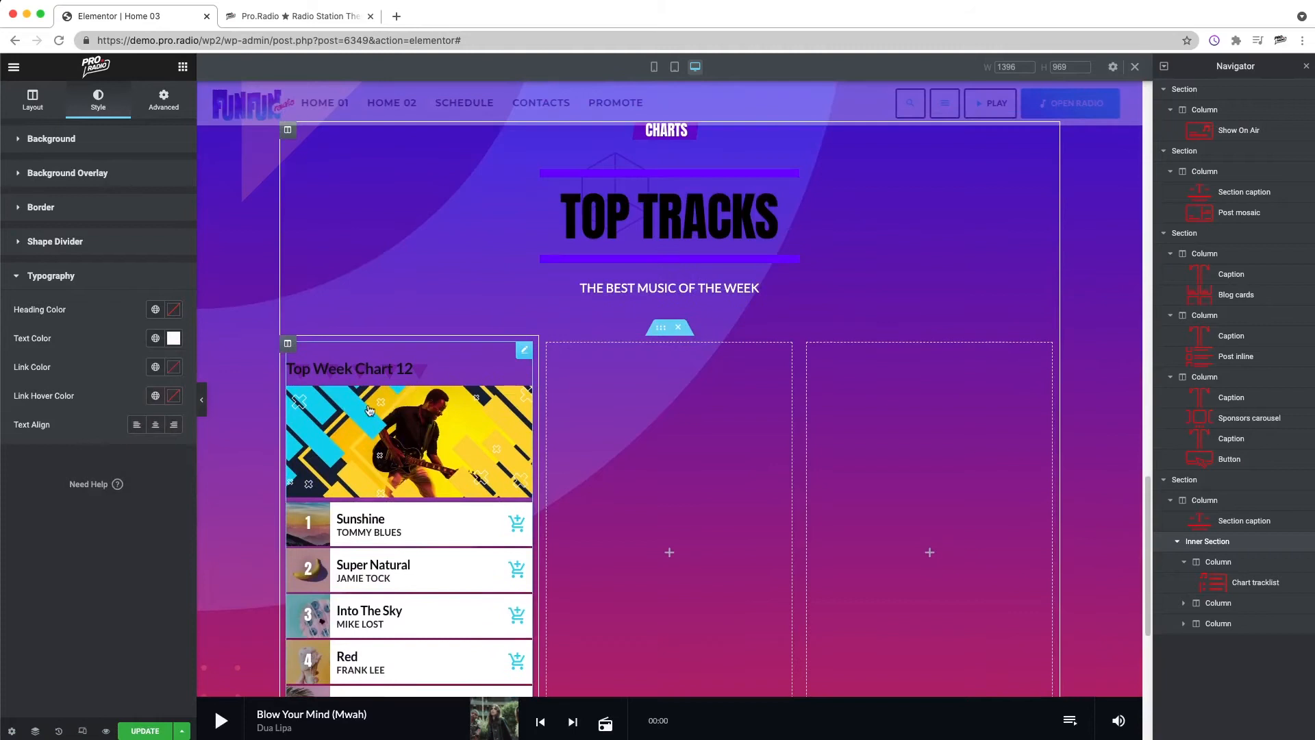
right_click(454, 360)
left_click(483, 377)
left_click_drag(288, 345, 292, 349)
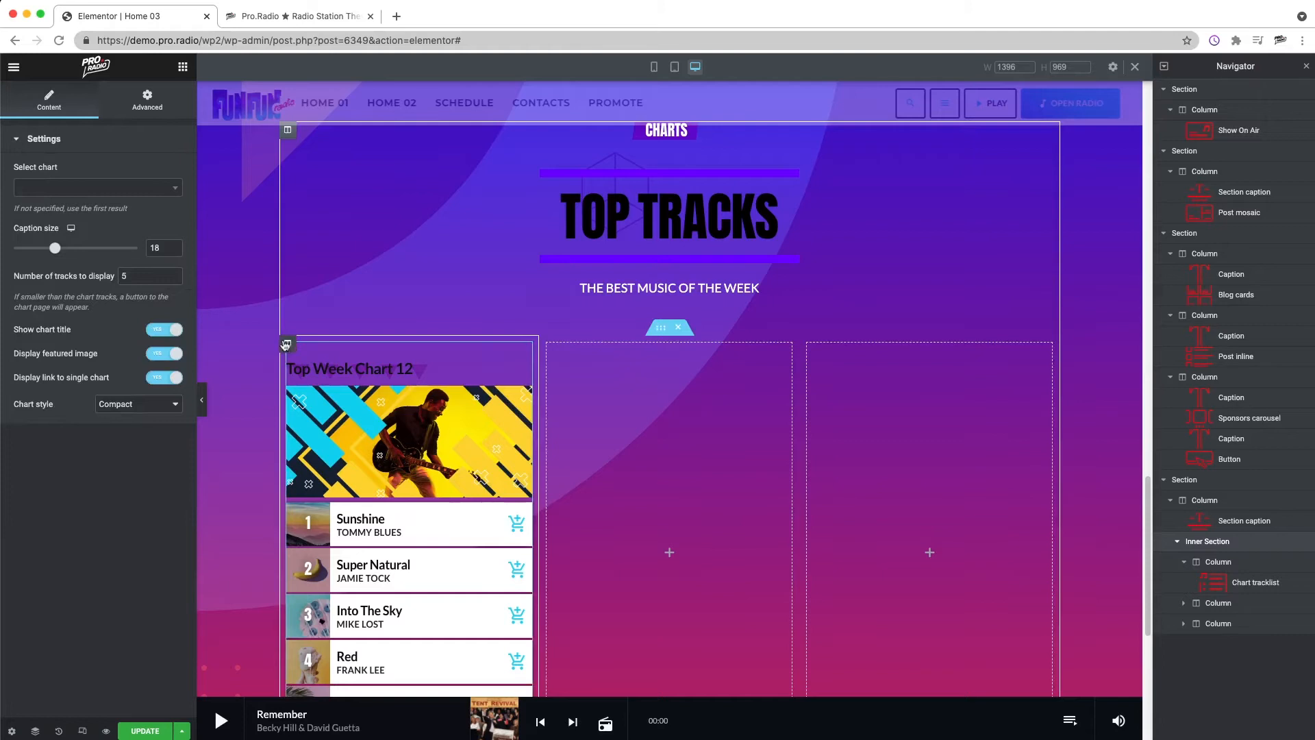
right_click(234, 307)
left_click(264, 320)
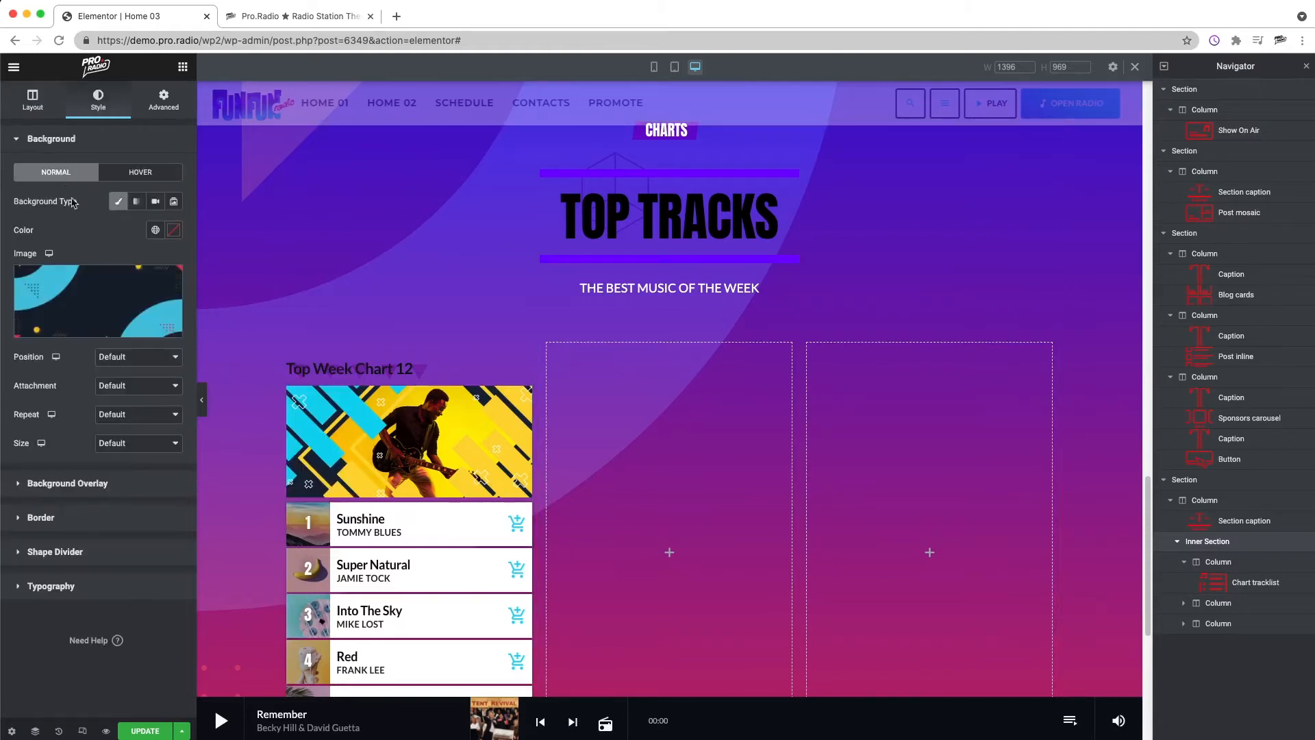
left_click(65, 582)
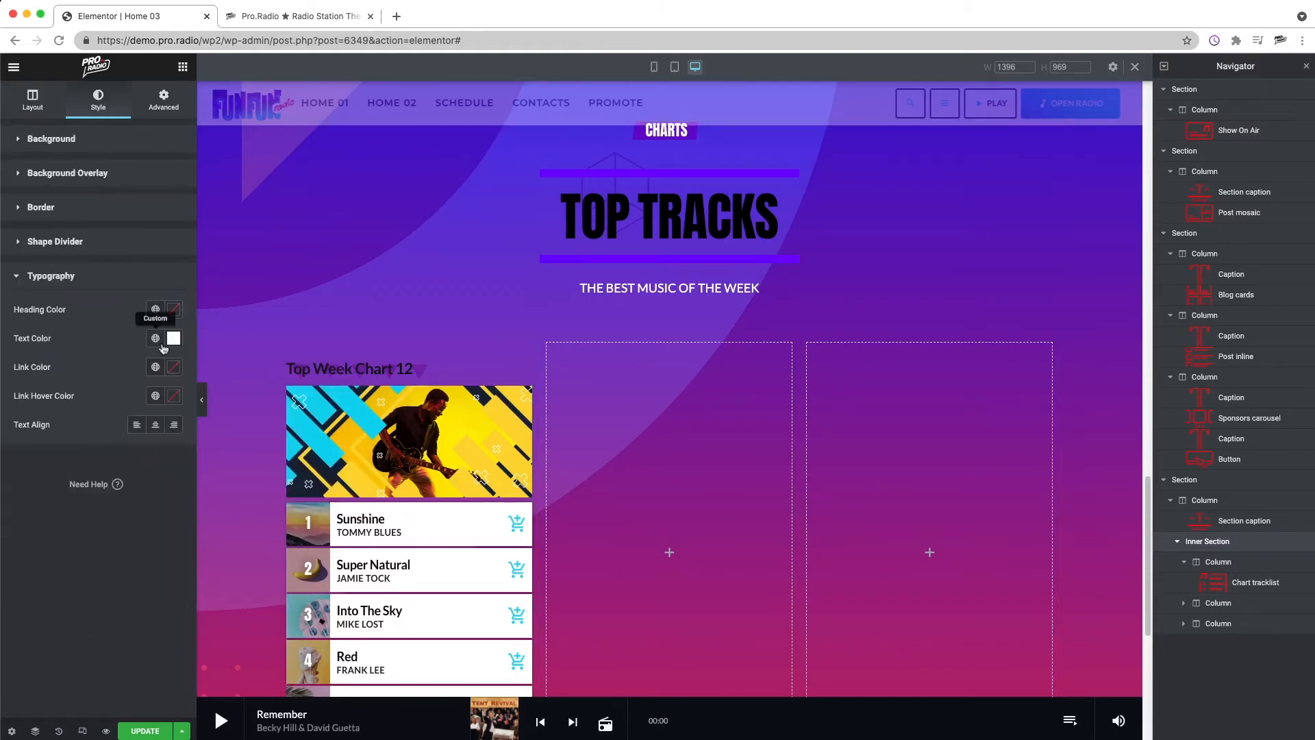
left_click(173, 309)
type("#FFFFFF")
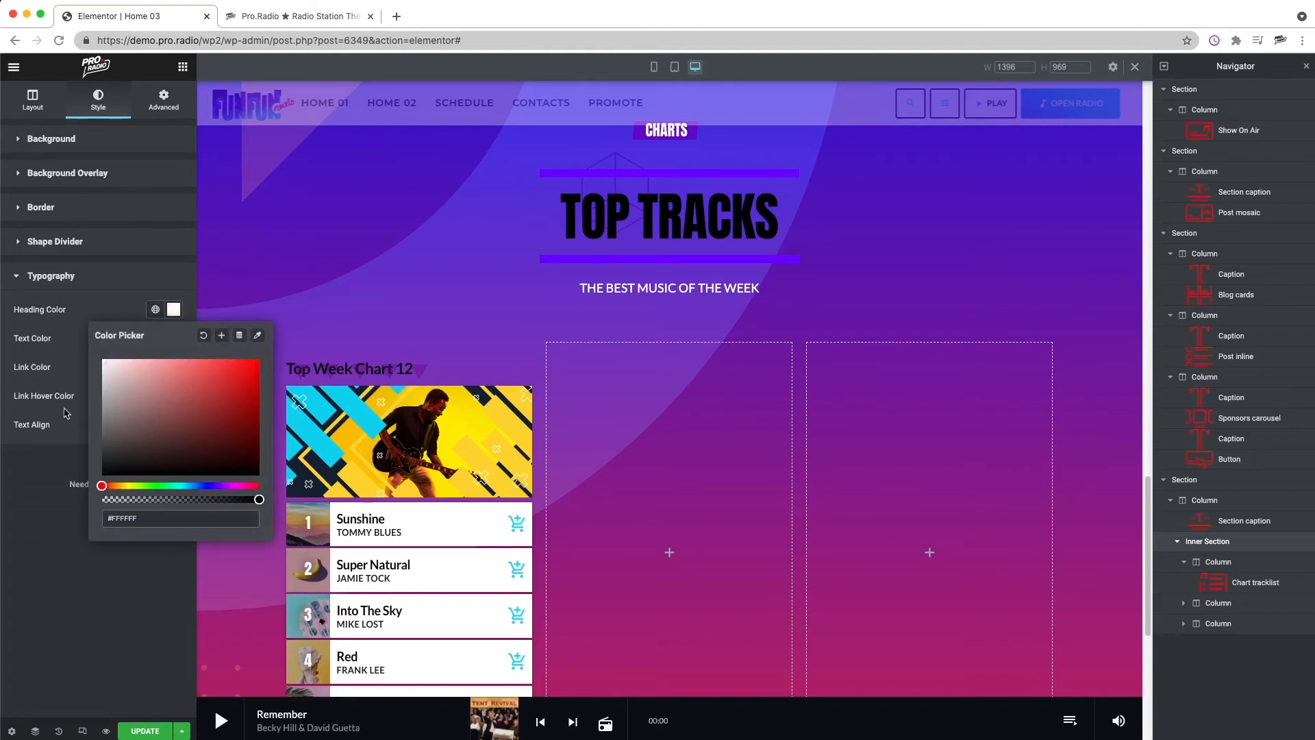
left_click(57, 457)
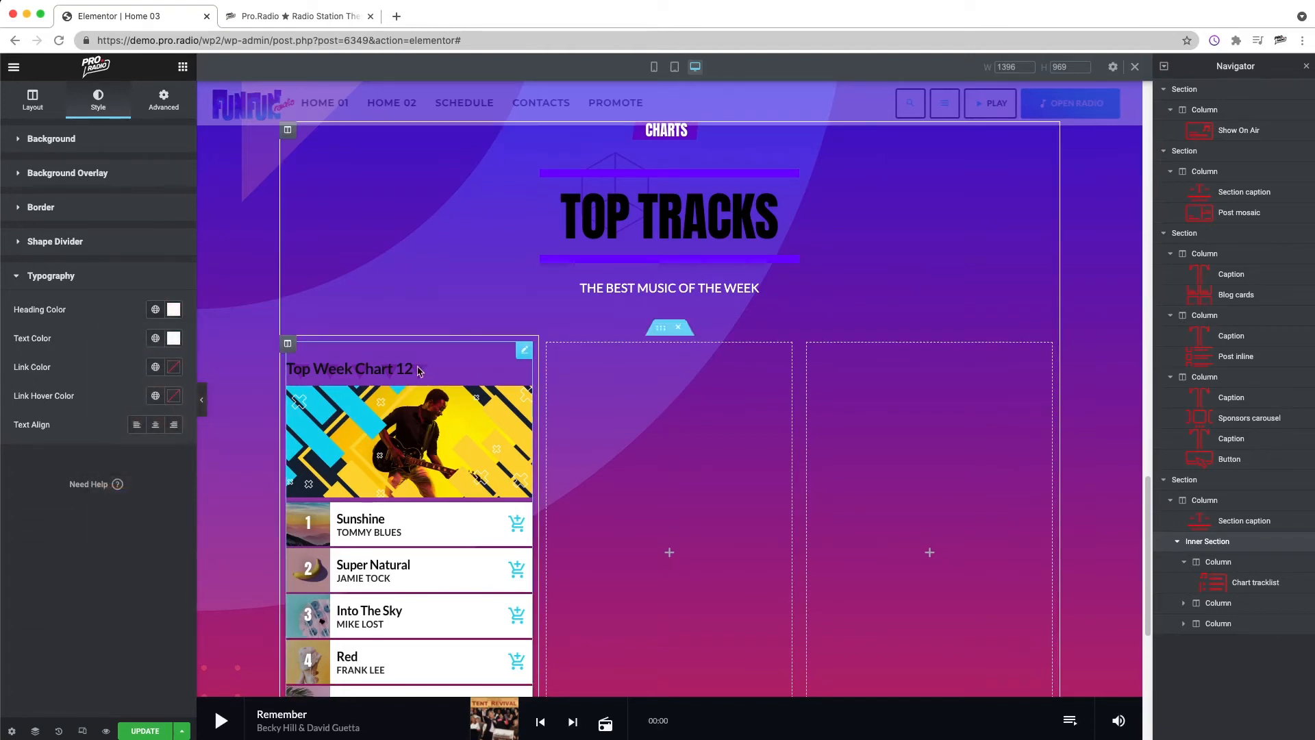
Step: Set the chart tracklist column's typography heading color and text color to white
right_click(396, 389)
left_click(440, 397)
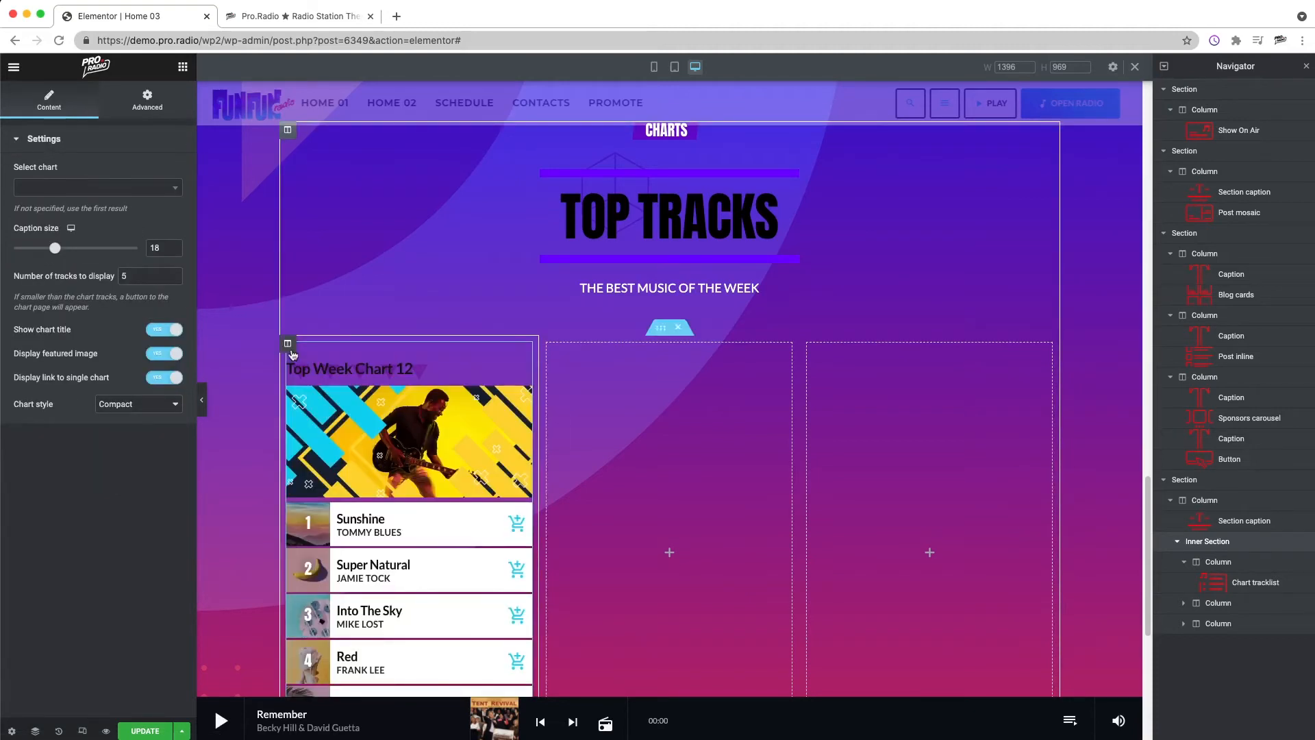
left_click(289, 347)
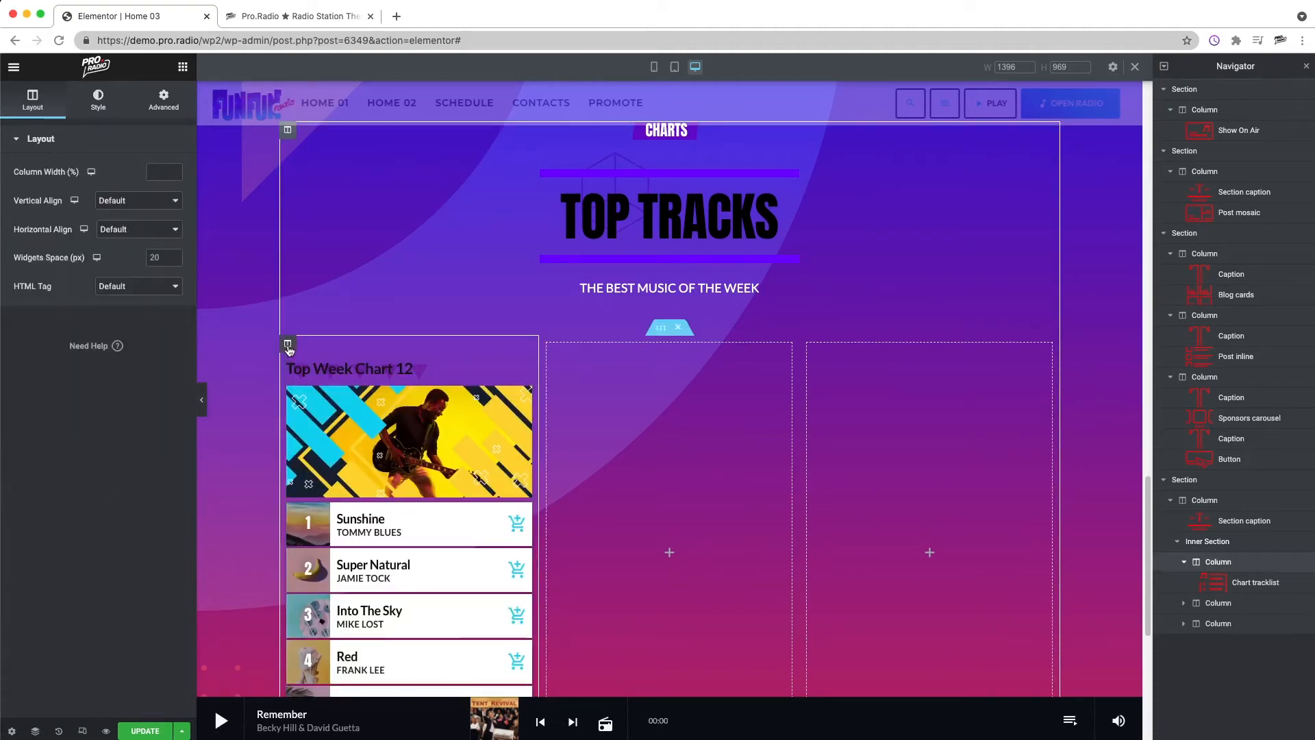
left_click(98, 101)
left_click(66, 274)
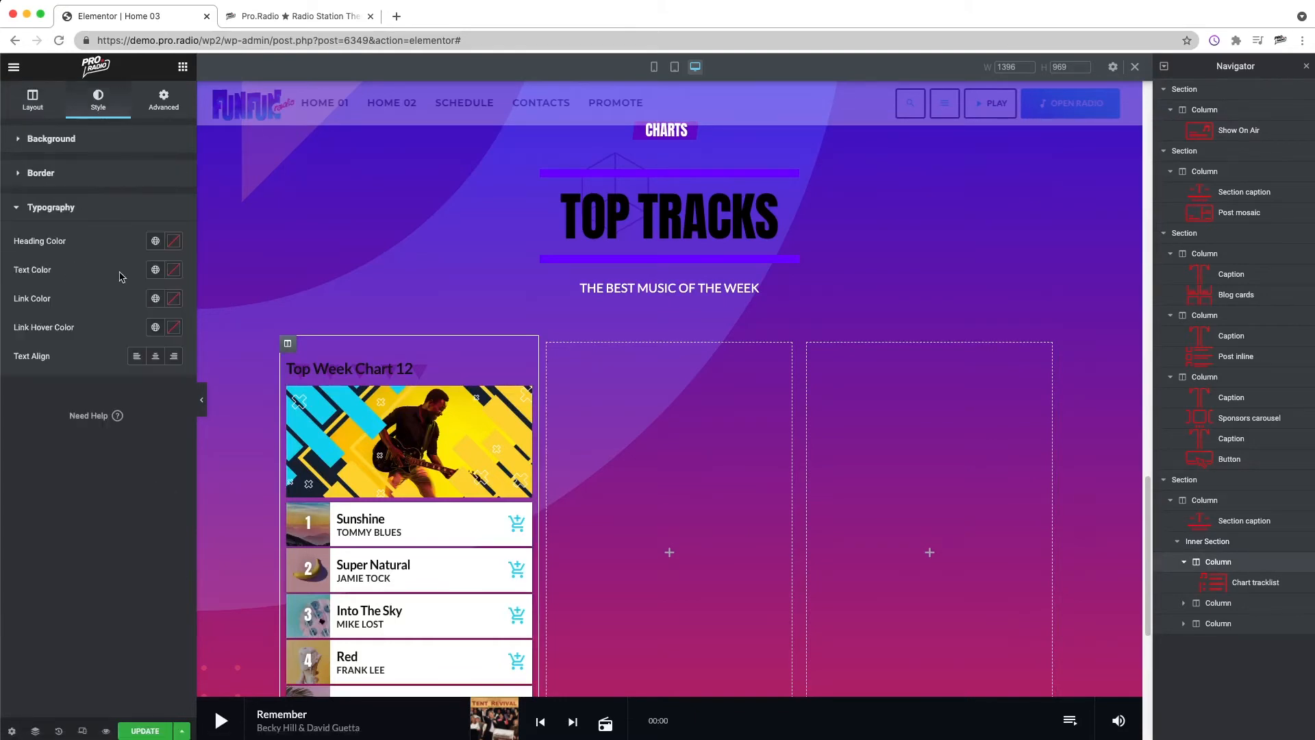
left_click(173, 242)
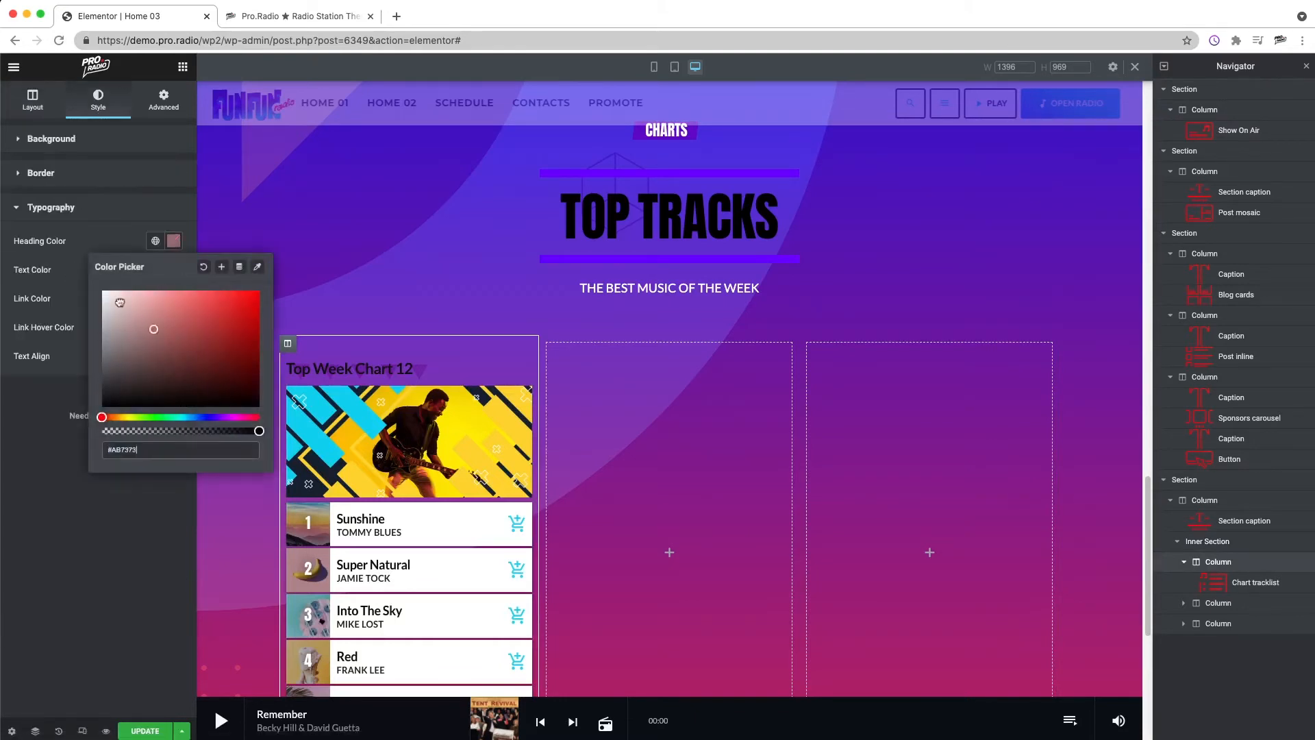
left_click(77, 249)
left_click(174, 269)
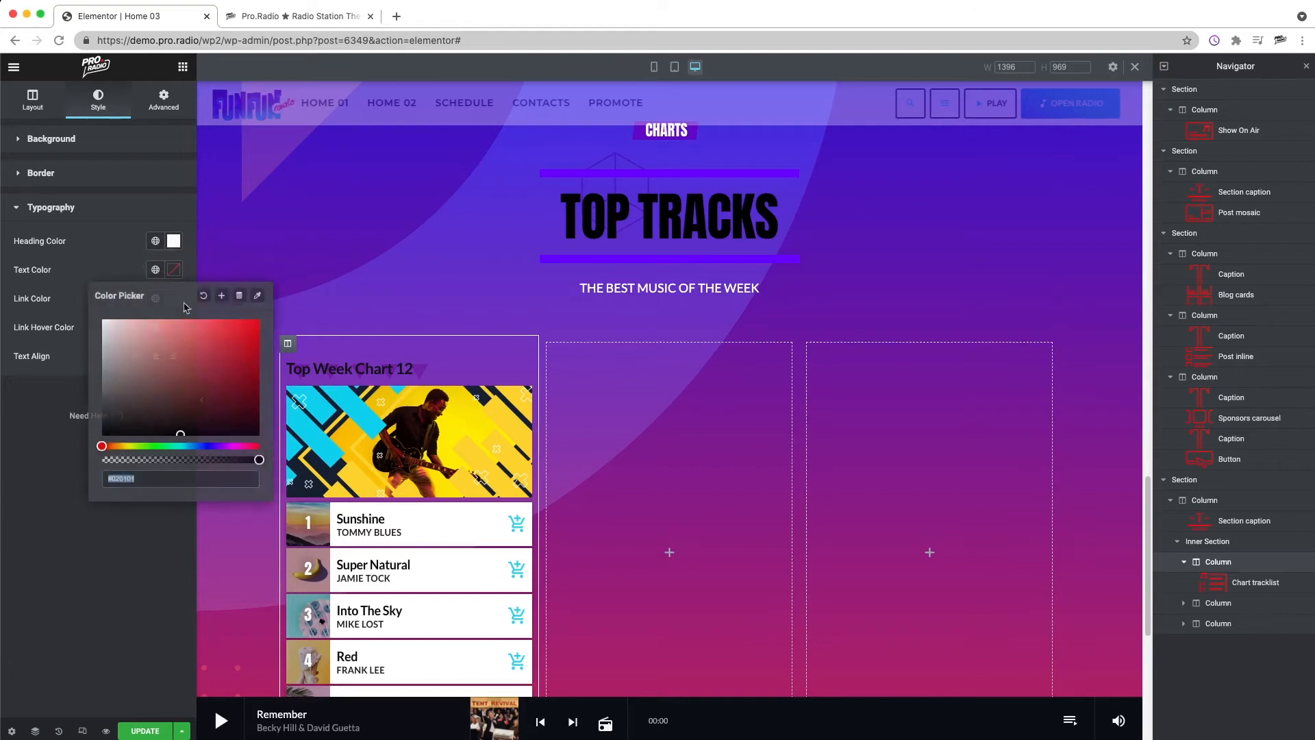
left_click(91, 244)
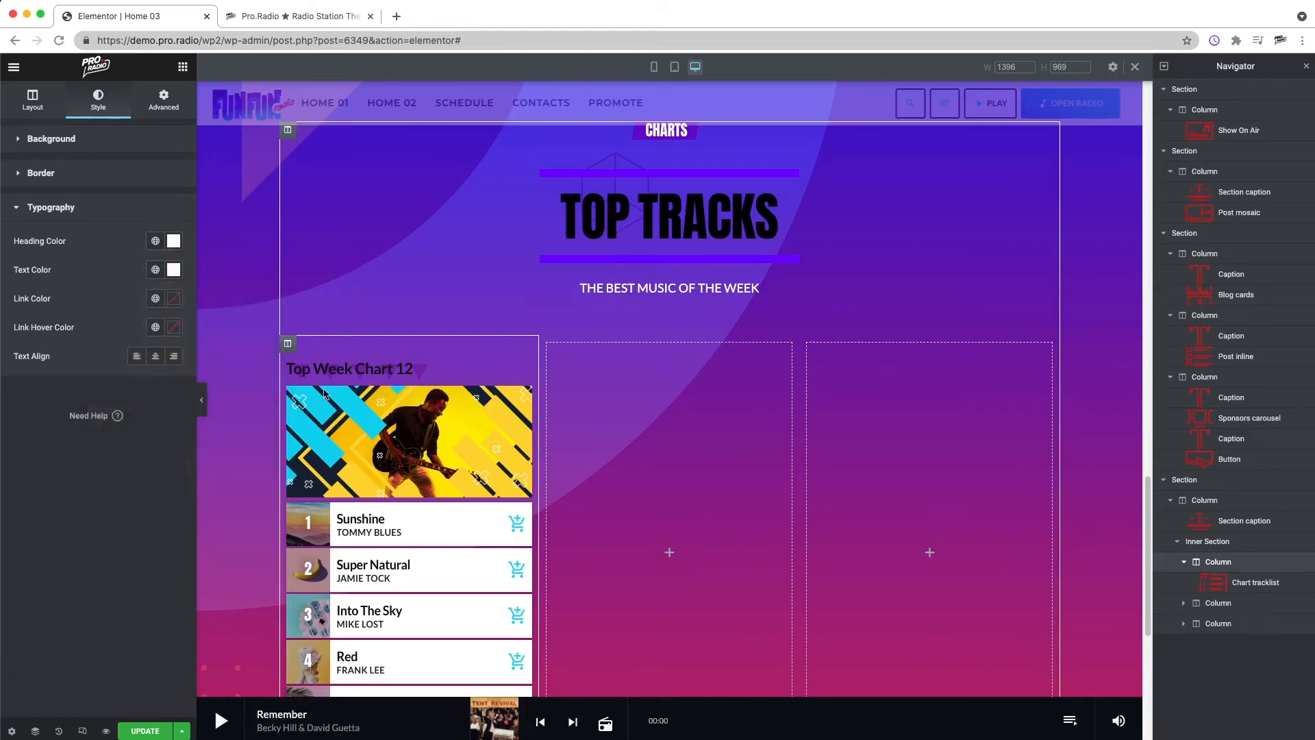
Step: Turn off the chart tracklist's Show chart title option
right_click(403, 369)
left_click(454, 381)
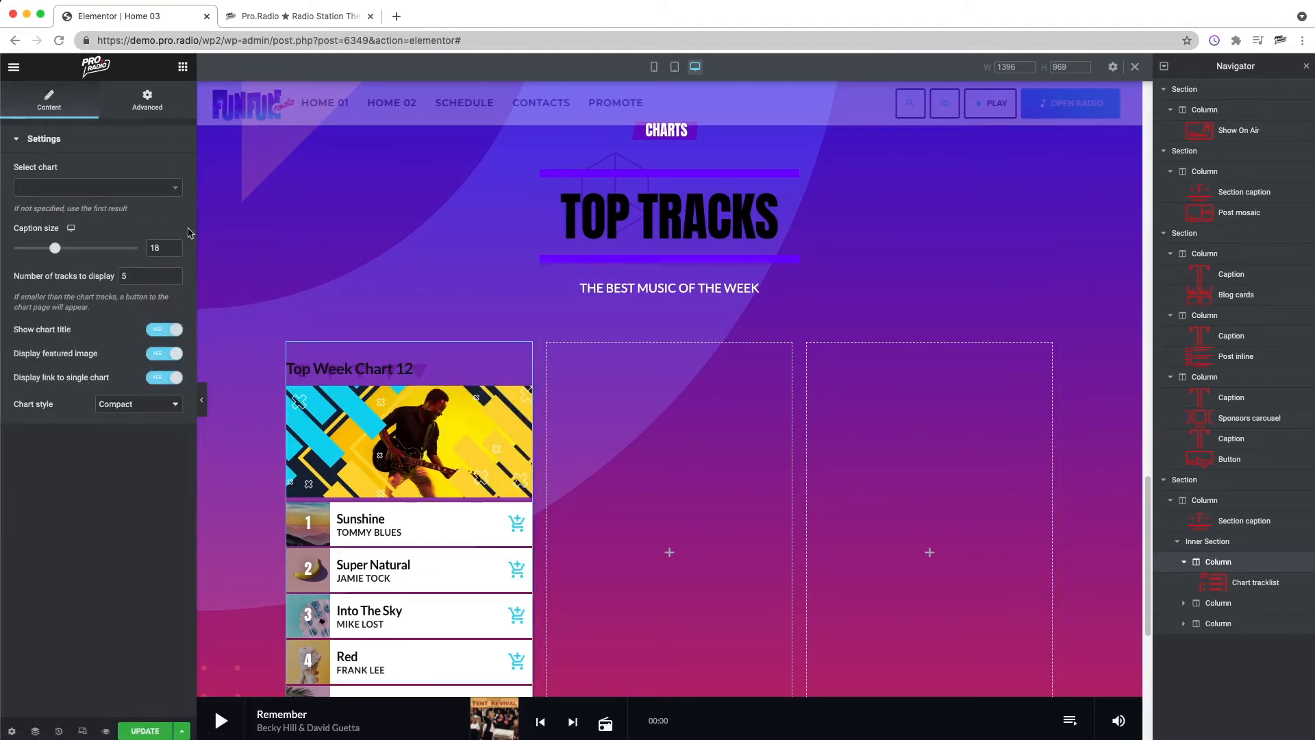
right_click(381, 418)
left_click(419, 465)
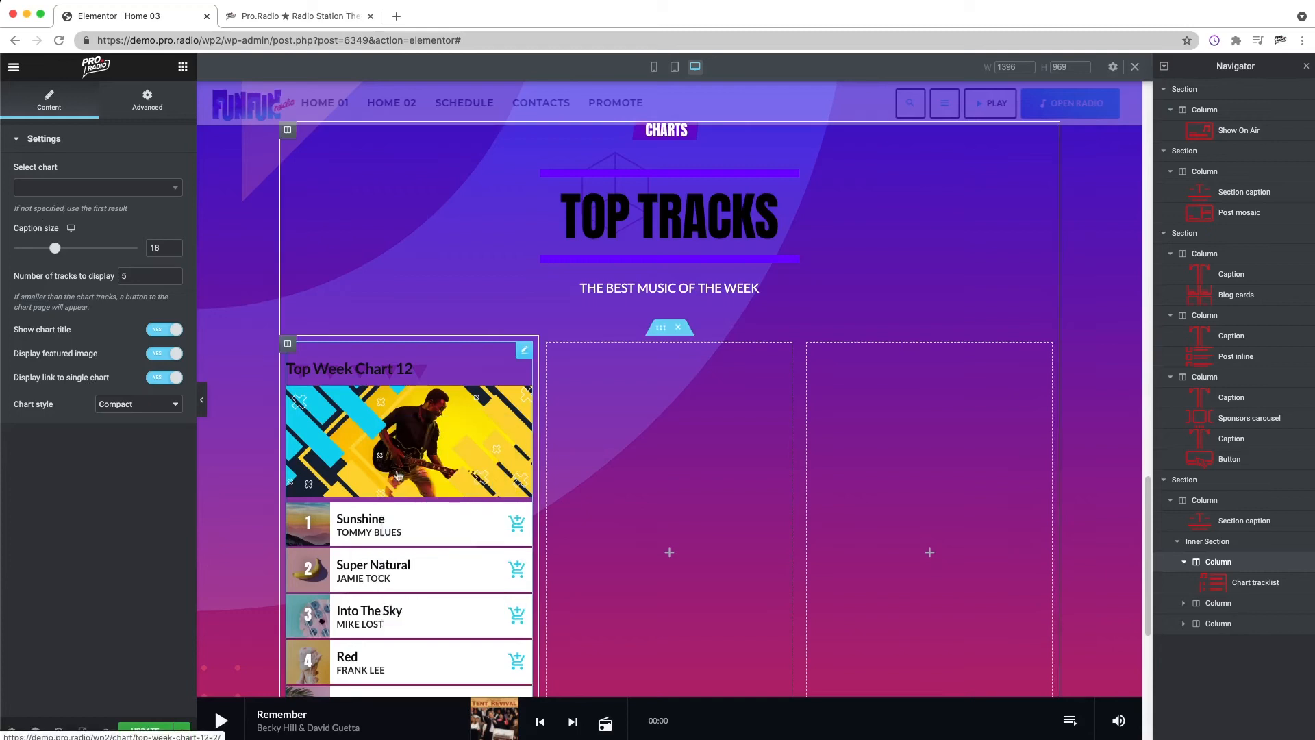
right_click(421, 451)
left_click(454, 458)
left_click(164, 329)
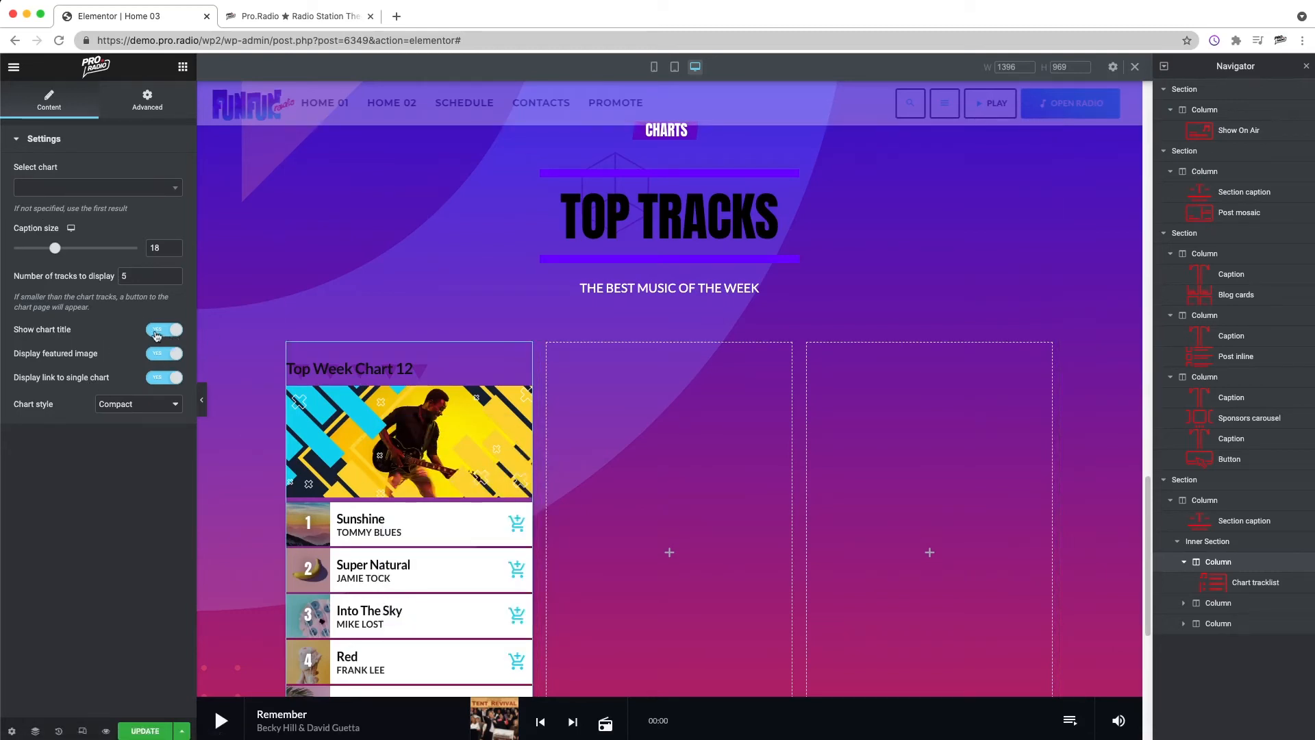
Step: Add a Caption widget above the chart tracklist in the first column and set its caption to THIS WEEK
left_click(183, 67)
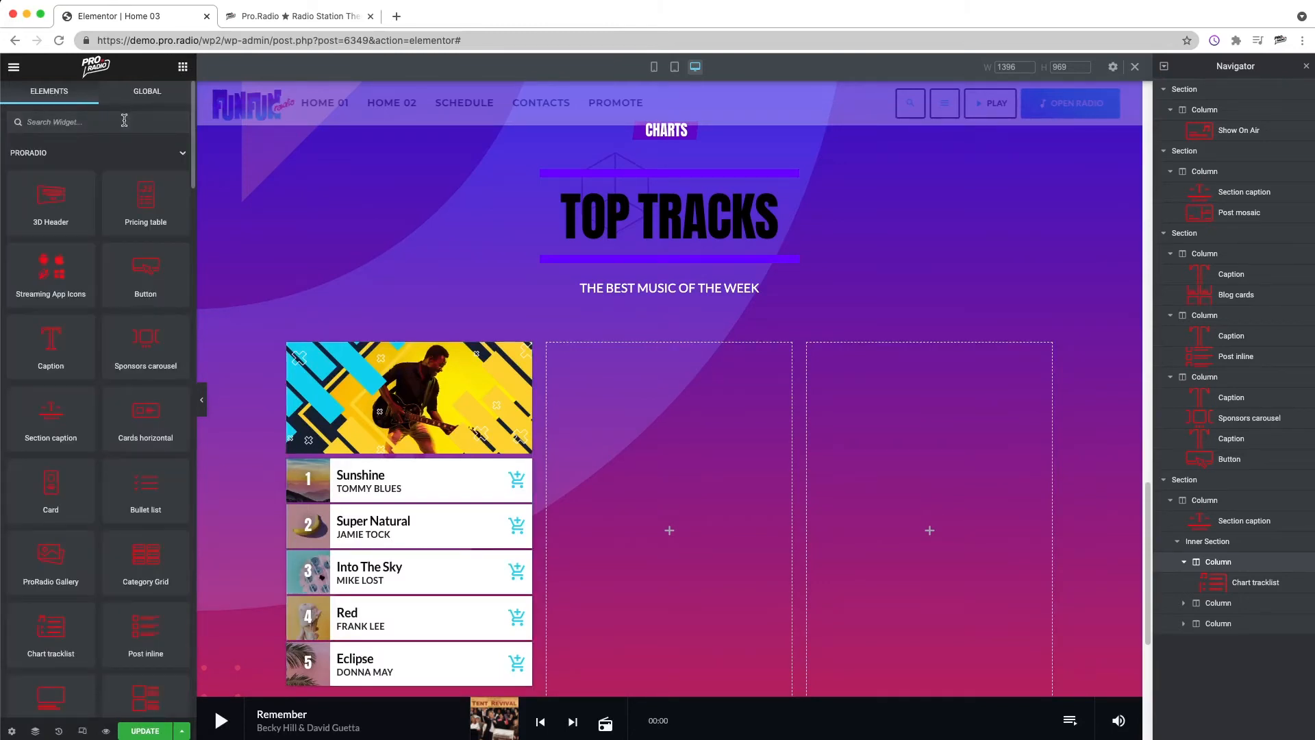
left_click(124, 120)
type("CAP")
left_click_drag(51, 171, 412, 356)
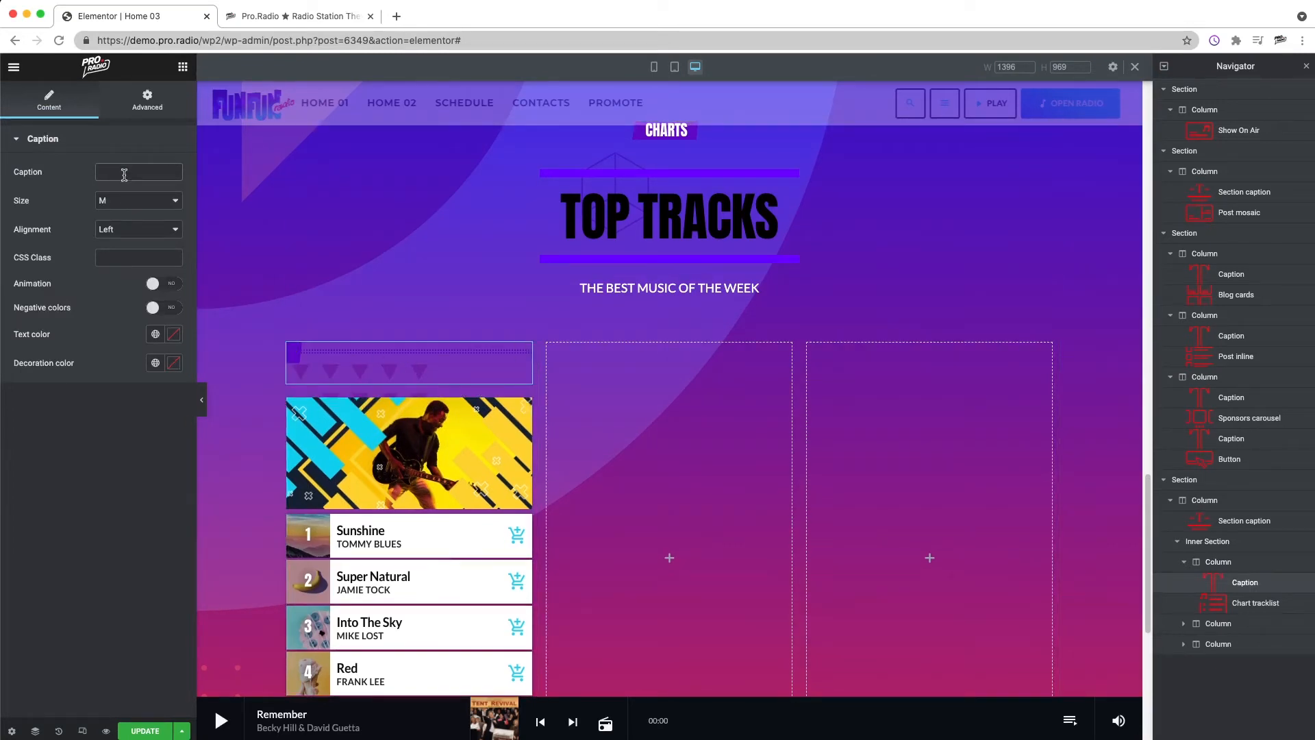
type("THIS WEEK")
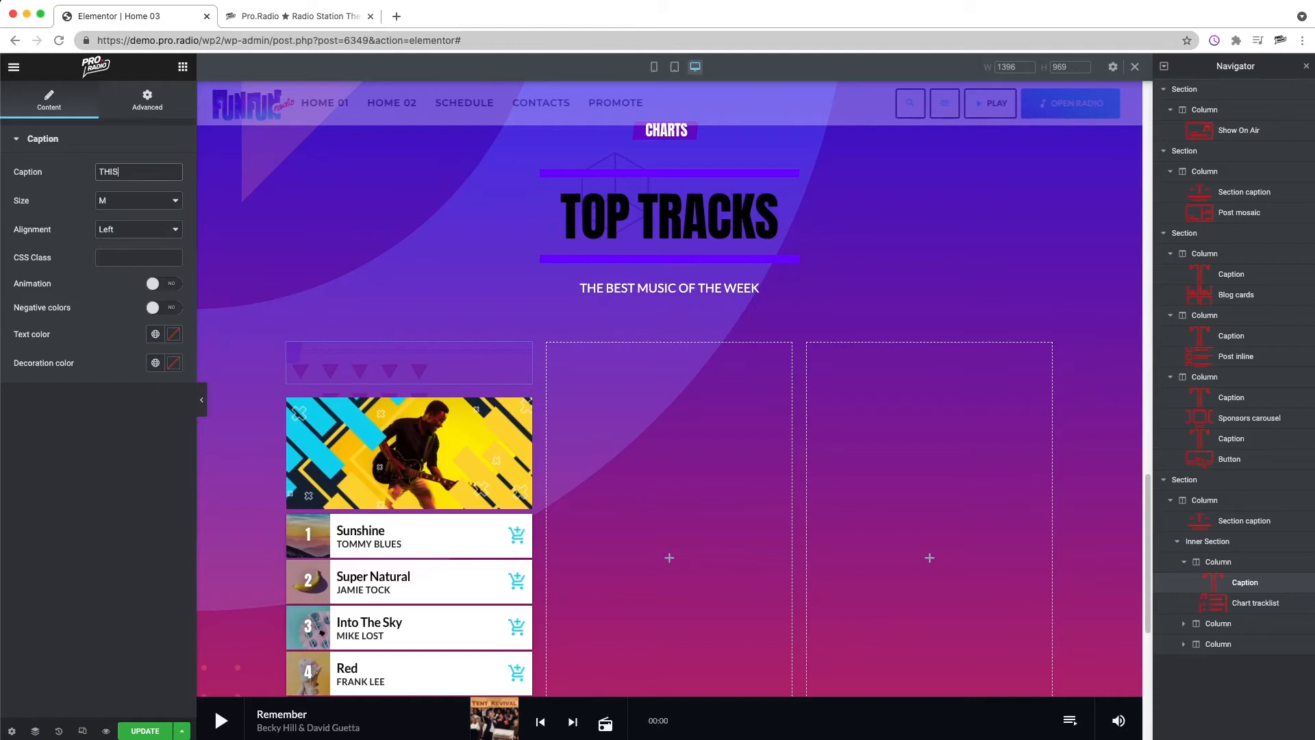
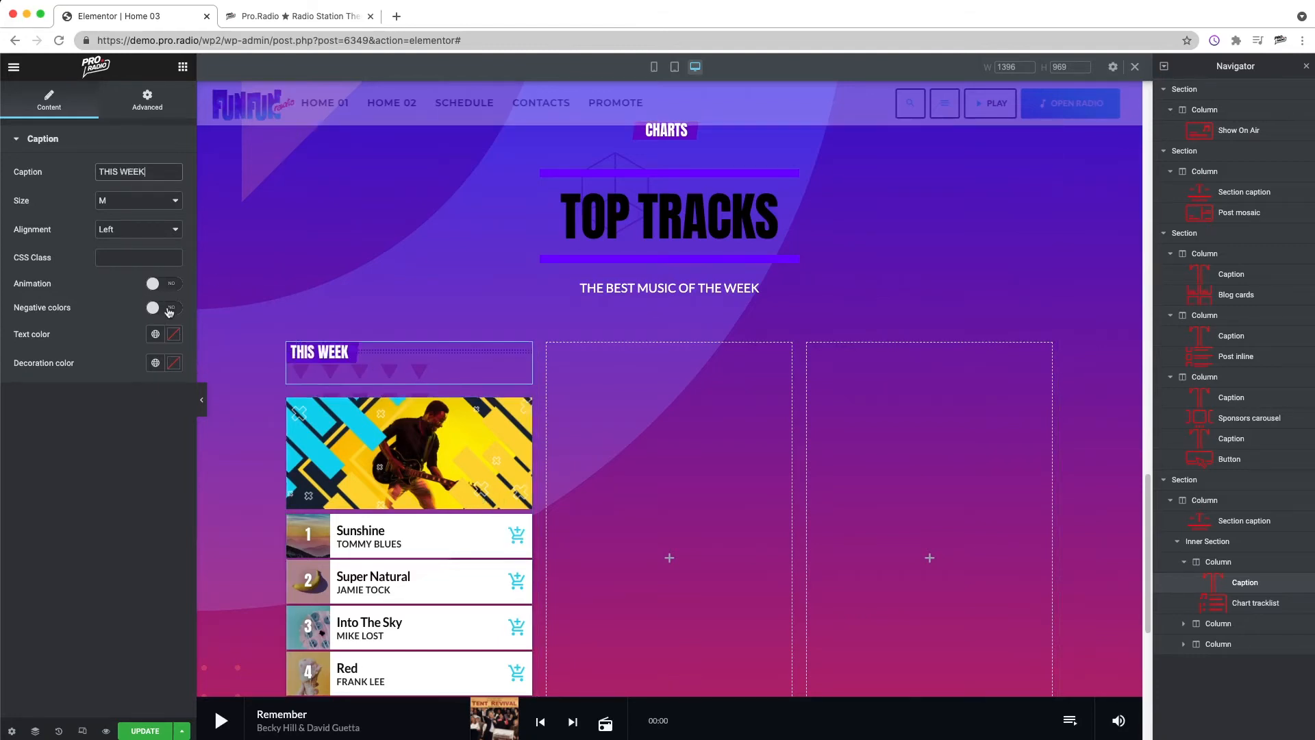
Step: Turn on Negative colors and Animation for the THIS WEEK caption above the chart tracklist
left_click(169, 309)
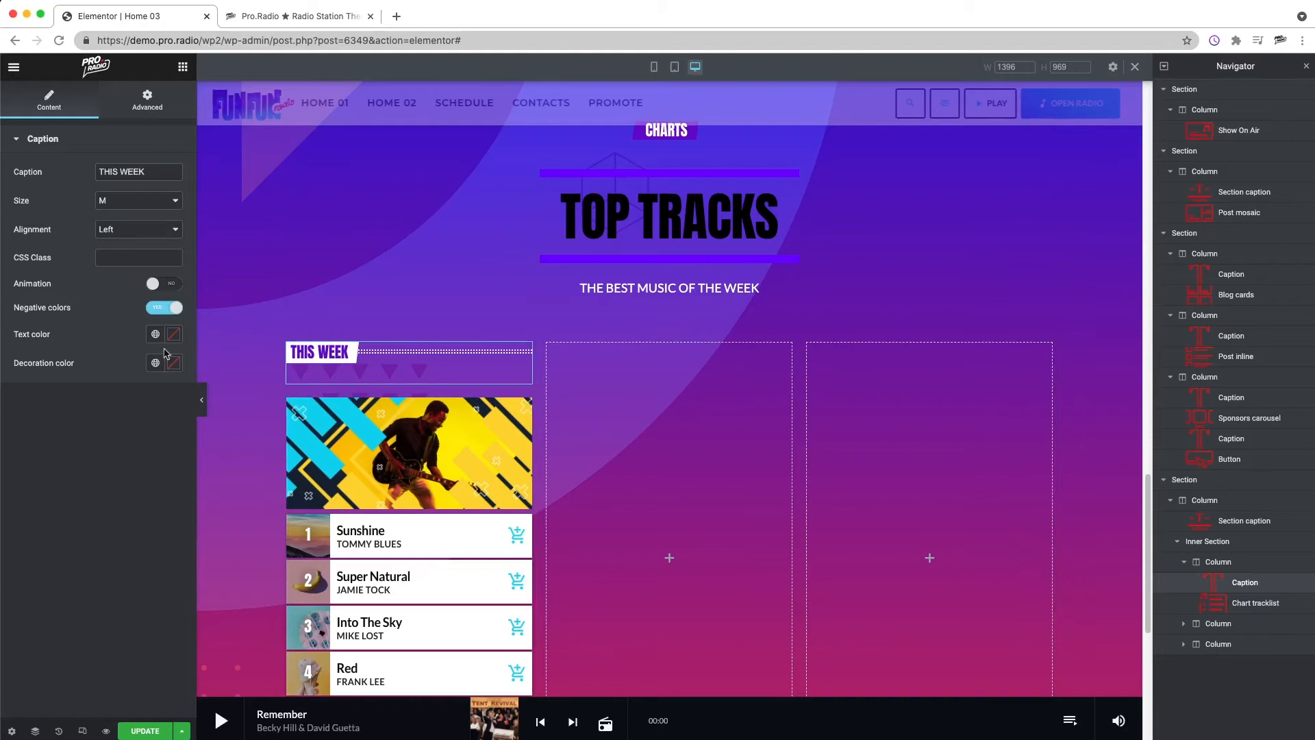
left_click(169, 287)
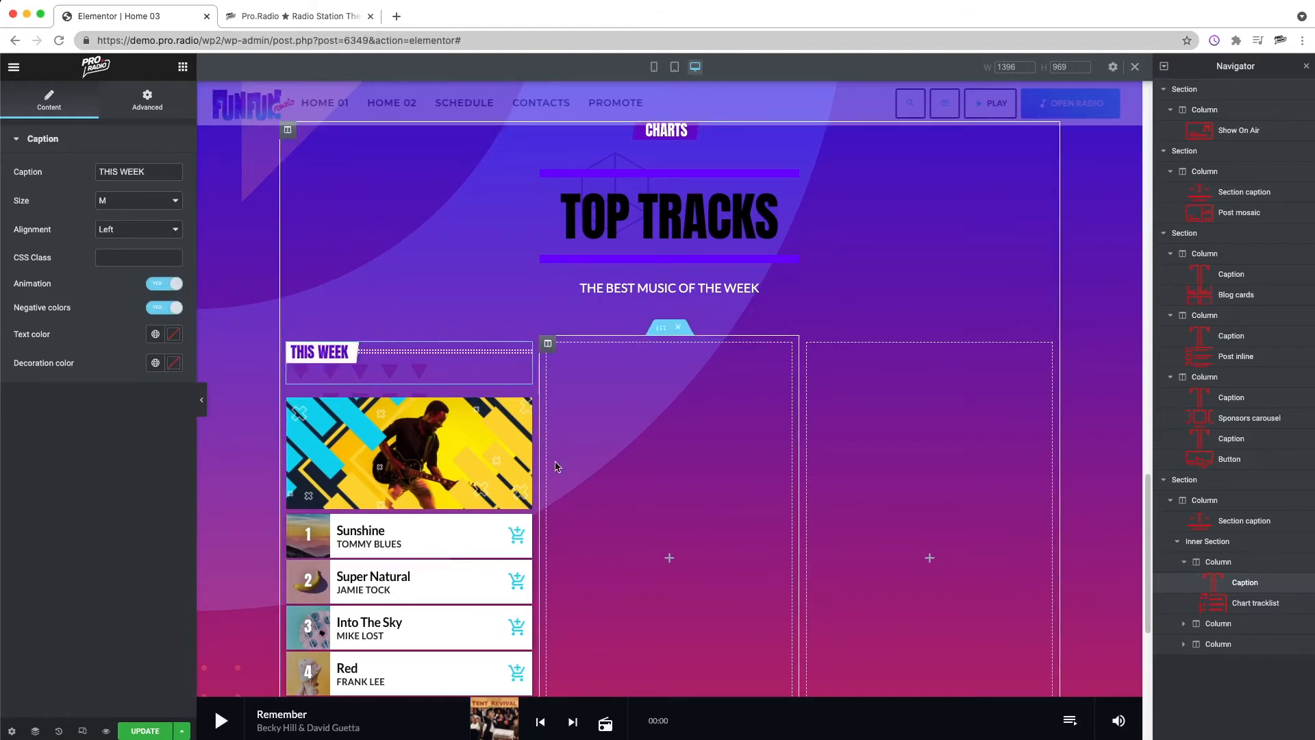
Step: Set Color 2 of the TOP TRACKS section caption's intro effect to white
scroll(627, 490, "up", 1)
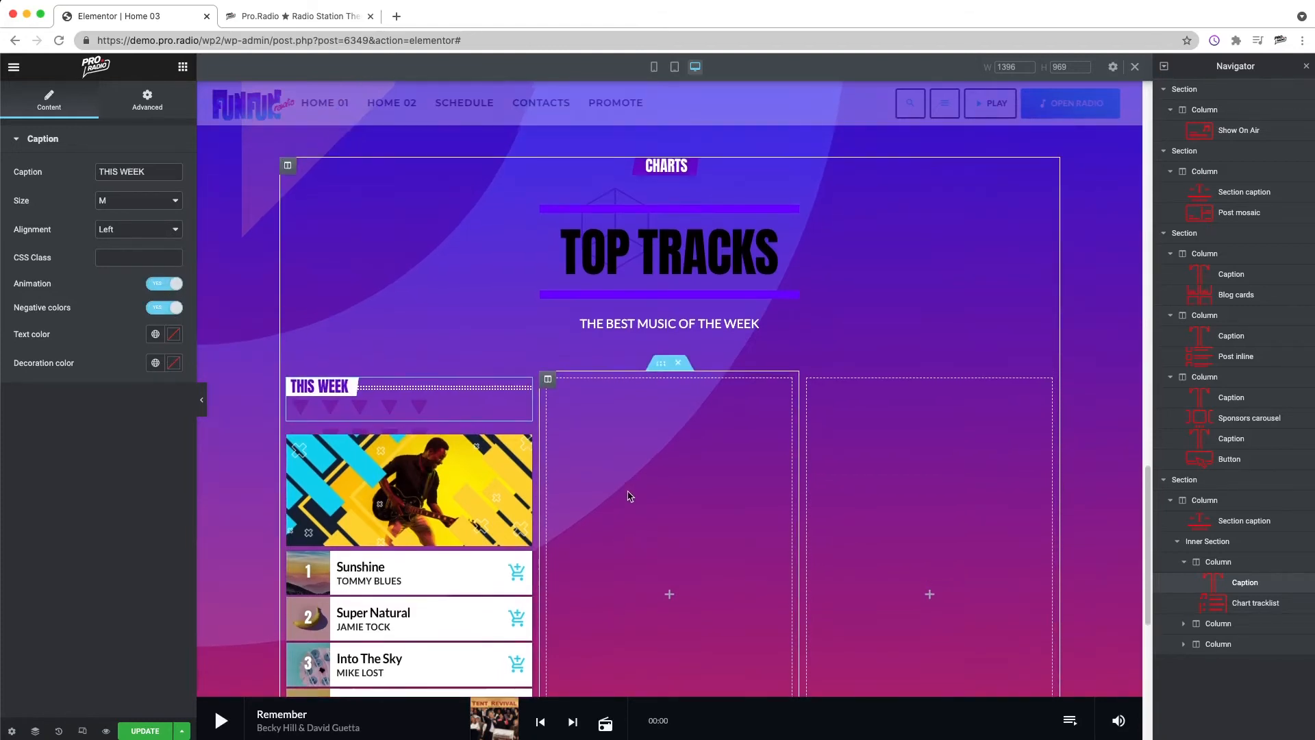
right_click(604, 256)
left_click(683, 267)
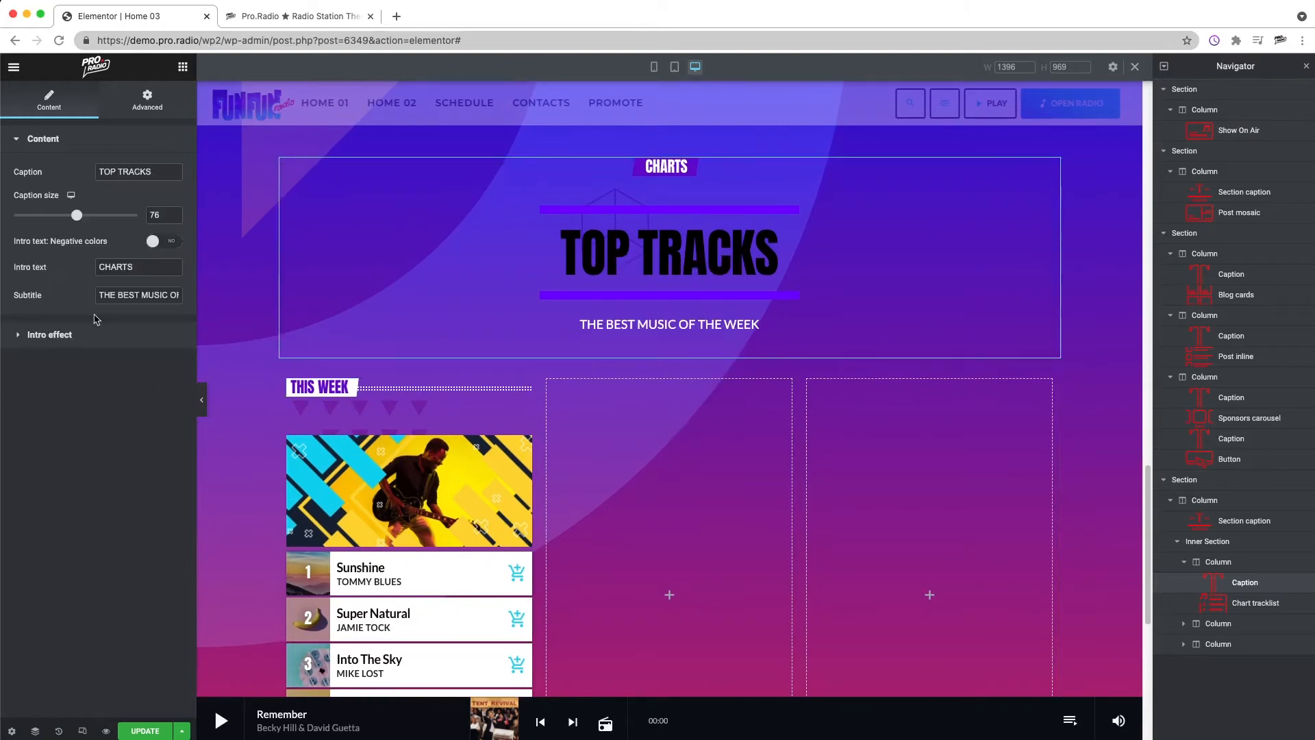
left_click(62, 335)
left_click(174, 266)
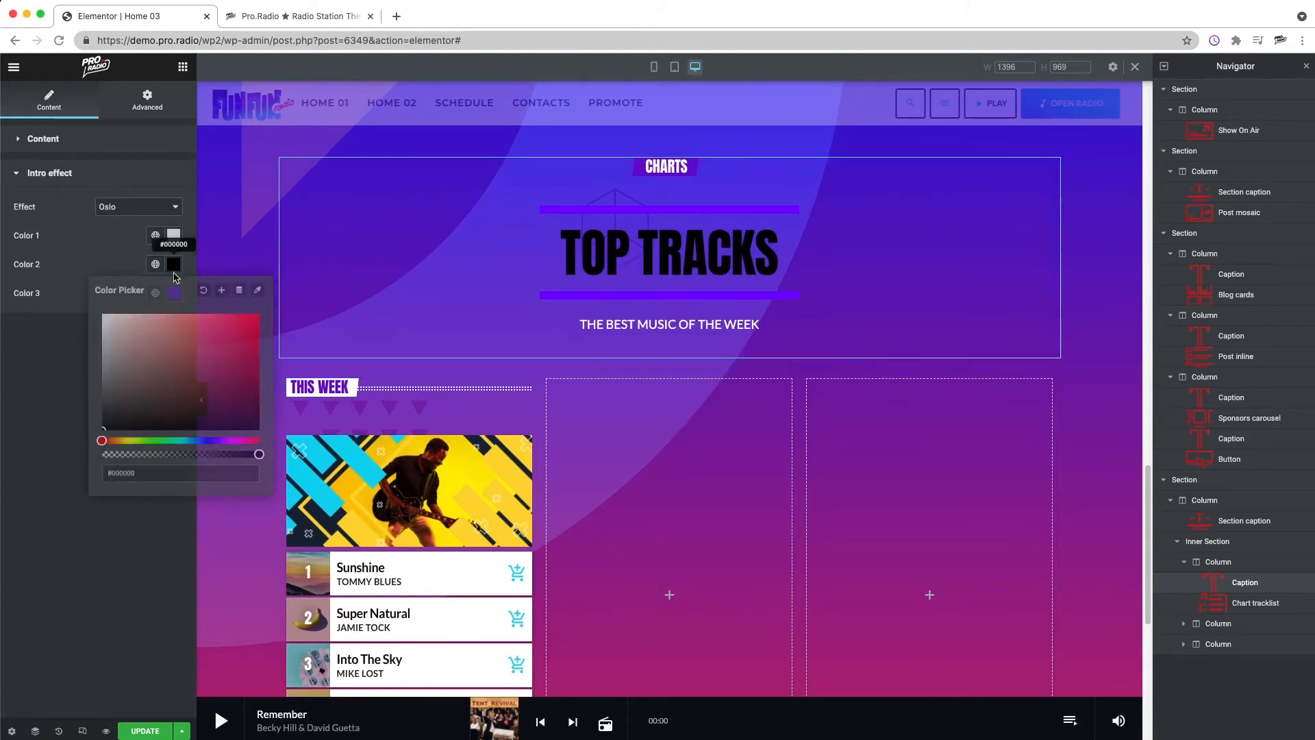
left_click_drag(113, 322, 80, 297)
left_click(55, 356)
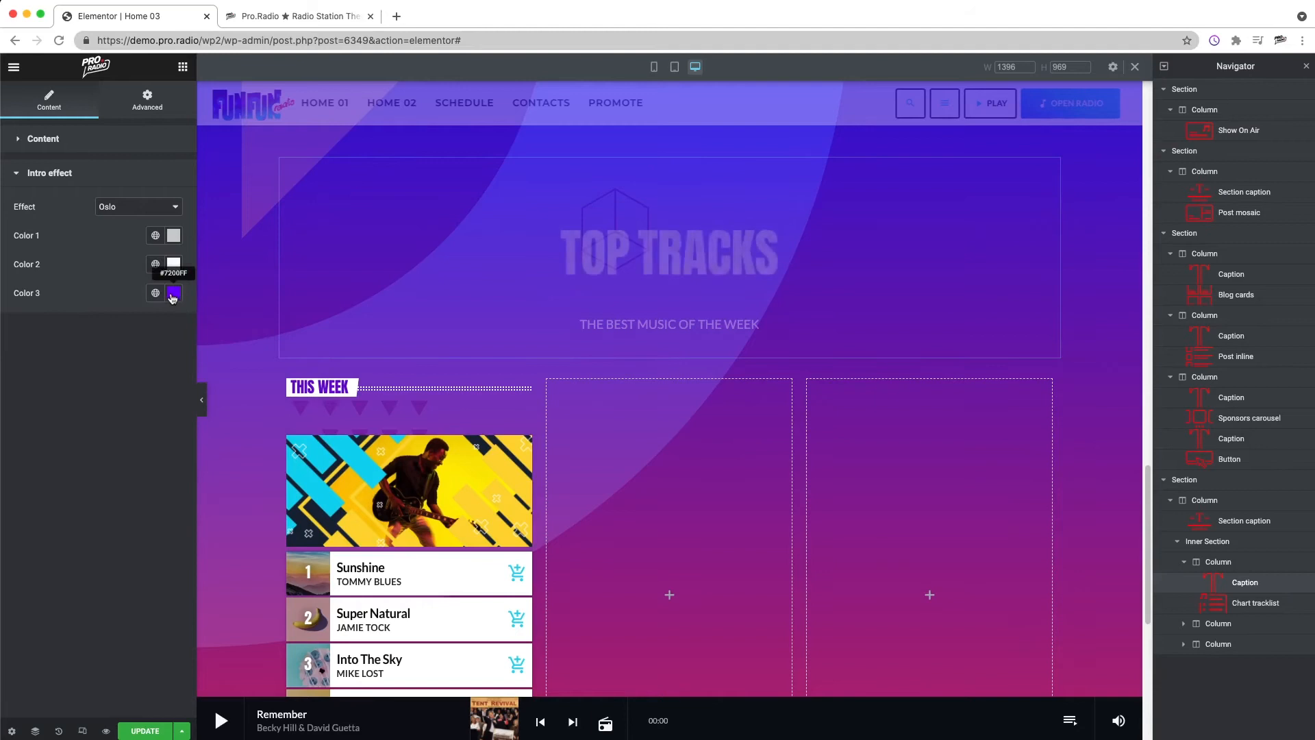
Step: Set the TOP TRACKS intro effect's Color 3 to #7900FF and turn on negative colors for its CHARTS intro text
left_click(173, 293)
left_click(213, 469)
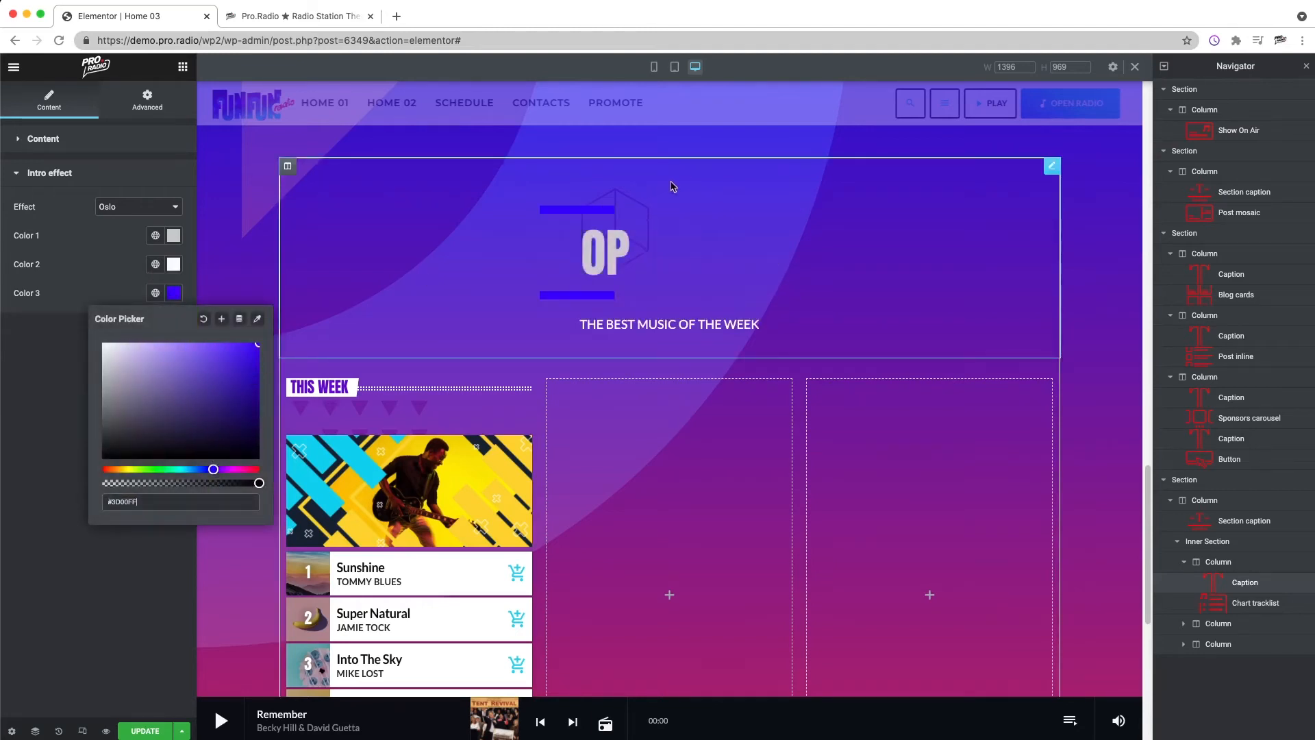
left_click(215, 470)
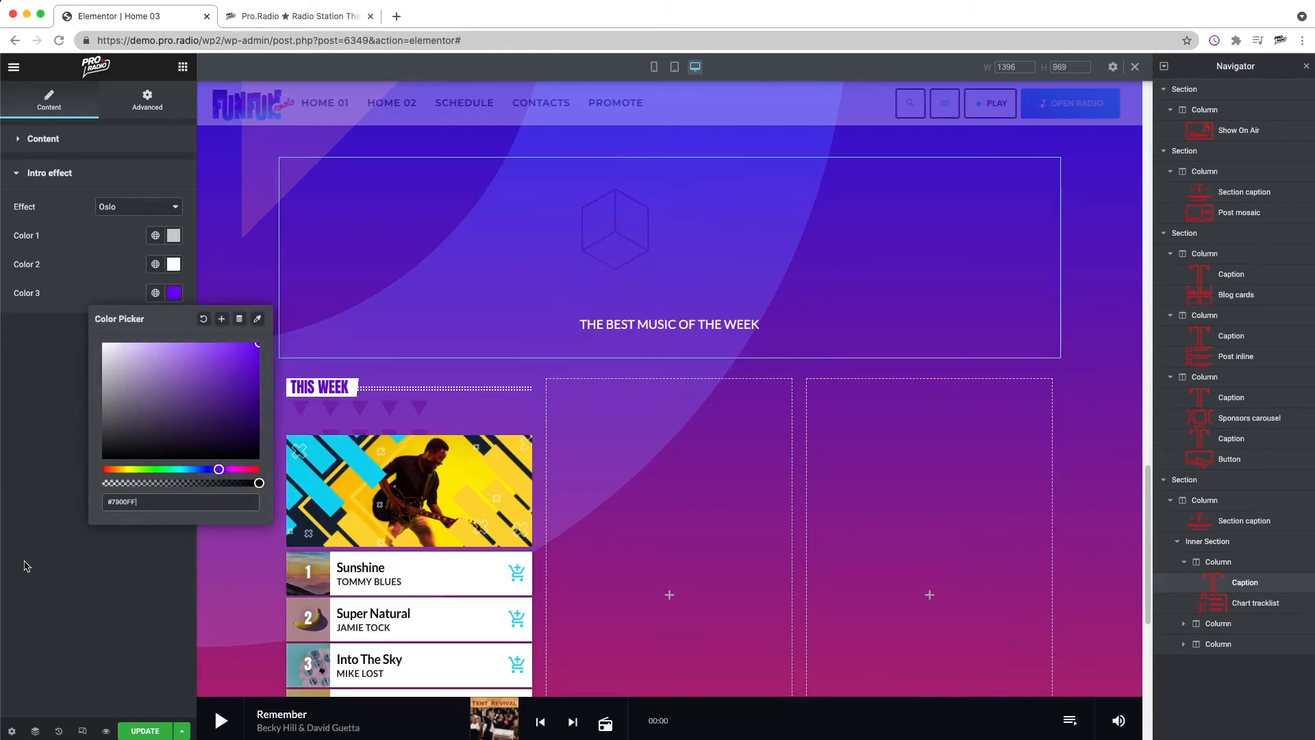
left_click(49, 560)
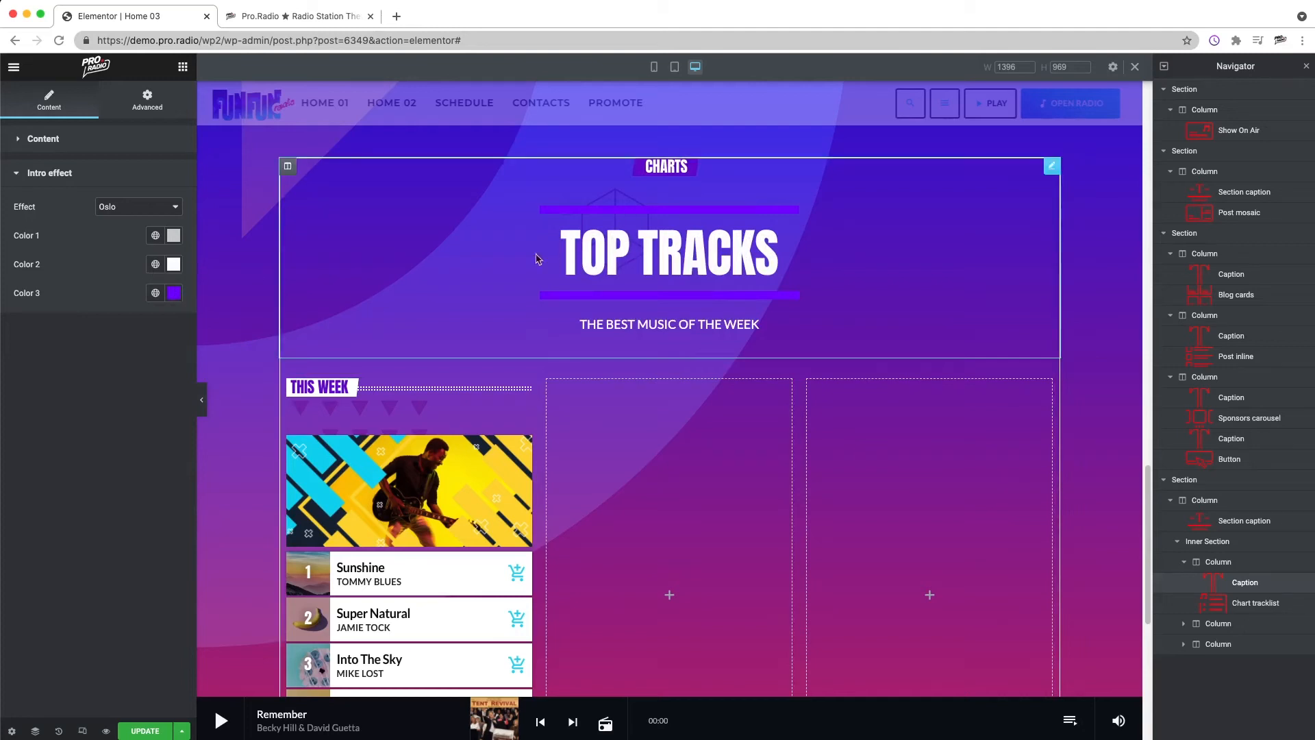
left_click(101, 142)
left_click(168, 244)
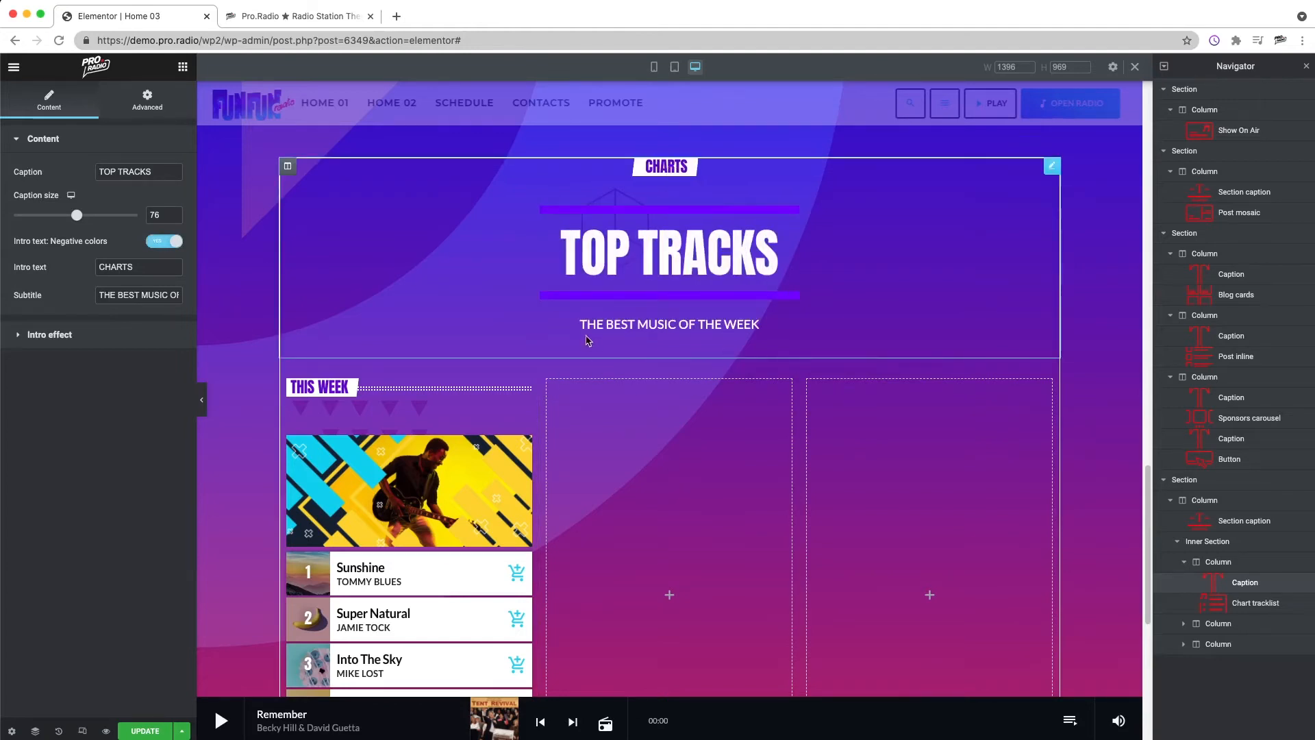
Step: Set the charts section's background overlay gradient angle to 340 and its opacity to 0.88
scroll(586, 341, "up", 1)
right_click(241, 287)
left_click(287, 298)
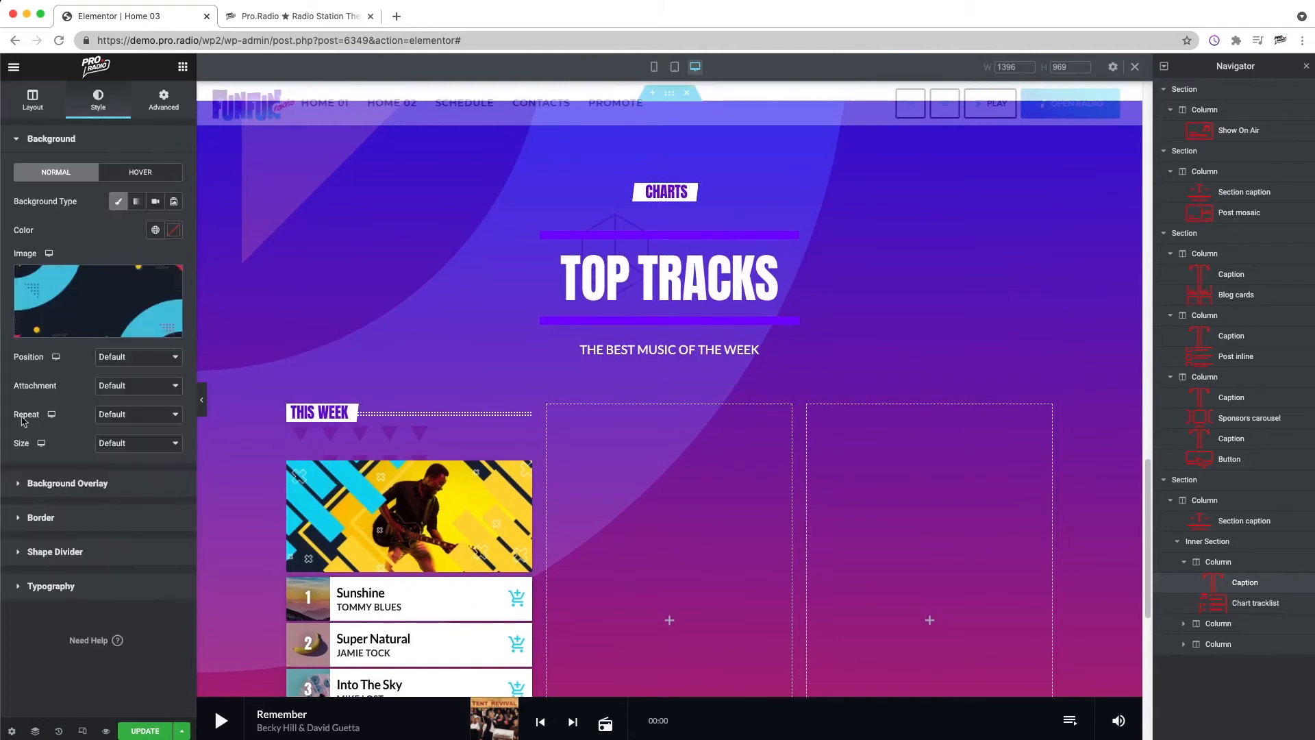
left_click(93, 483)
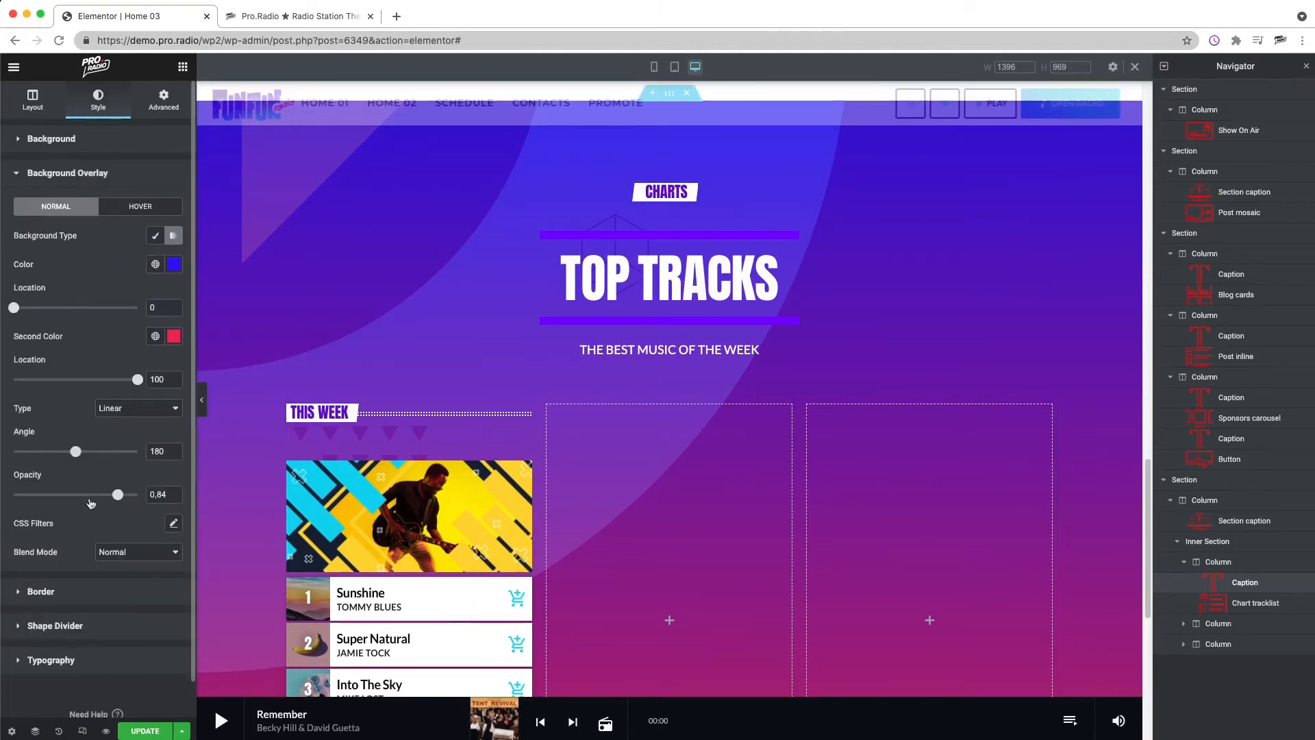
left_click_drag(120, 496, 121, 498)
left_click_drag(82, 455, 126, 459)
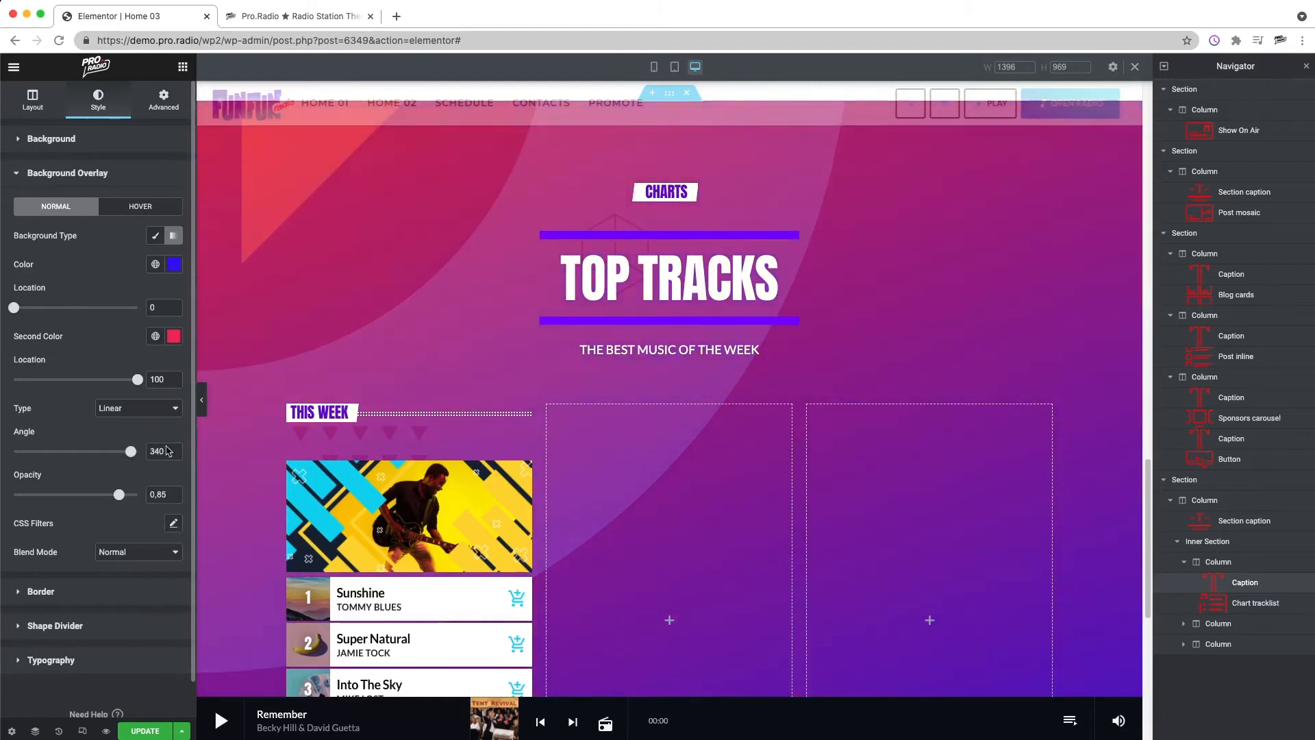
scroll(856, 369, "down", 4)
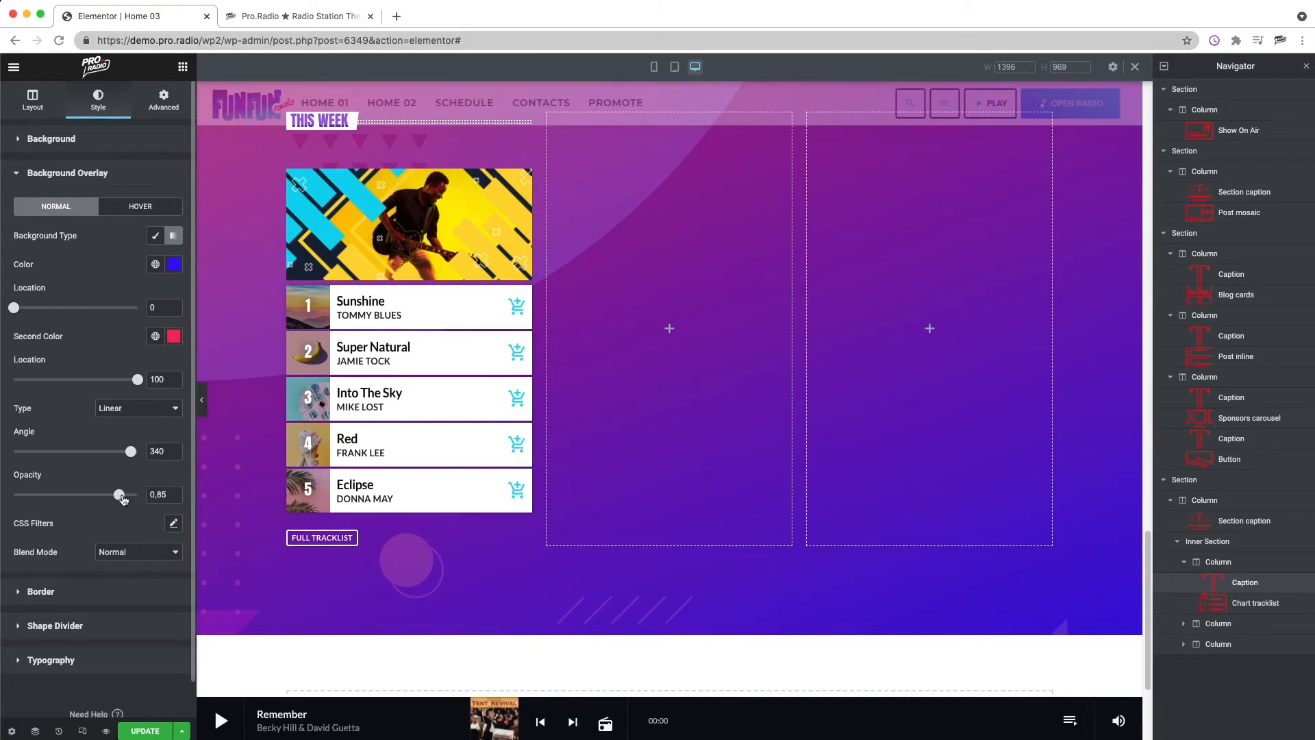
left_click_drag(132, 500, 96, 494)
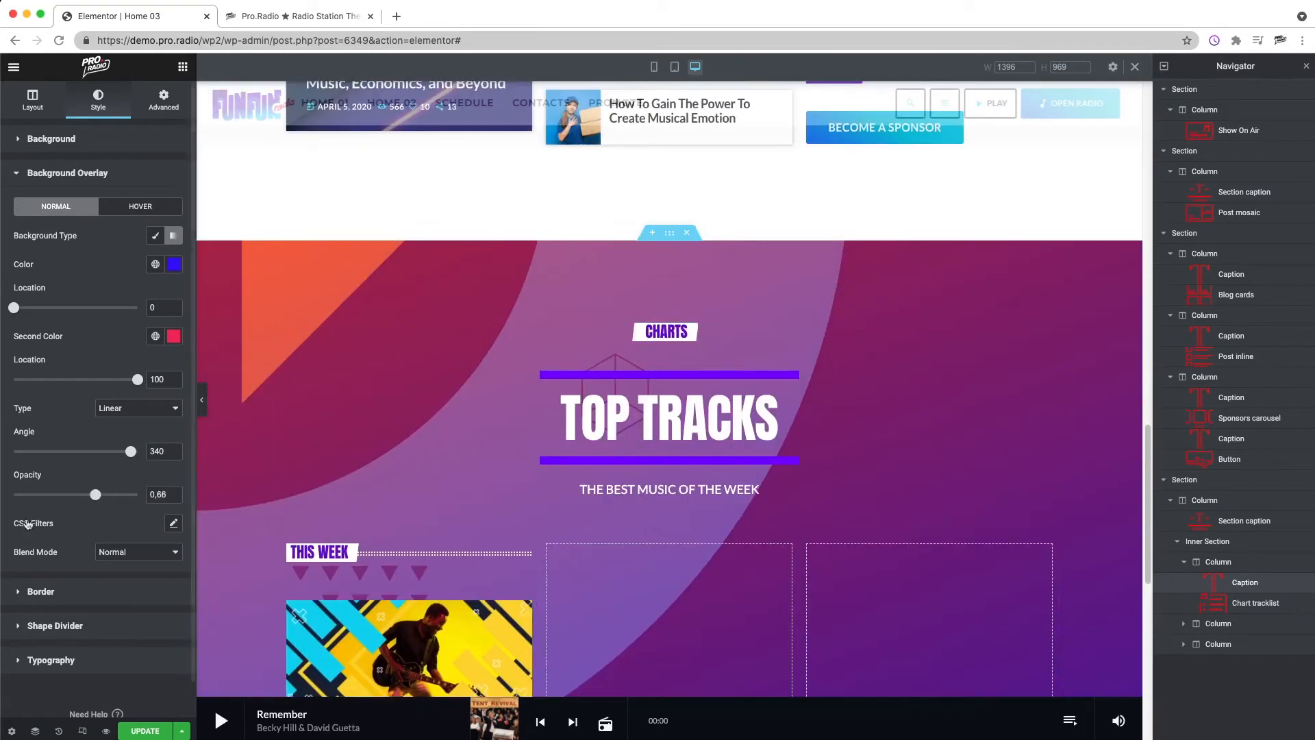
left_click_drag(95, 494, 123, 504)
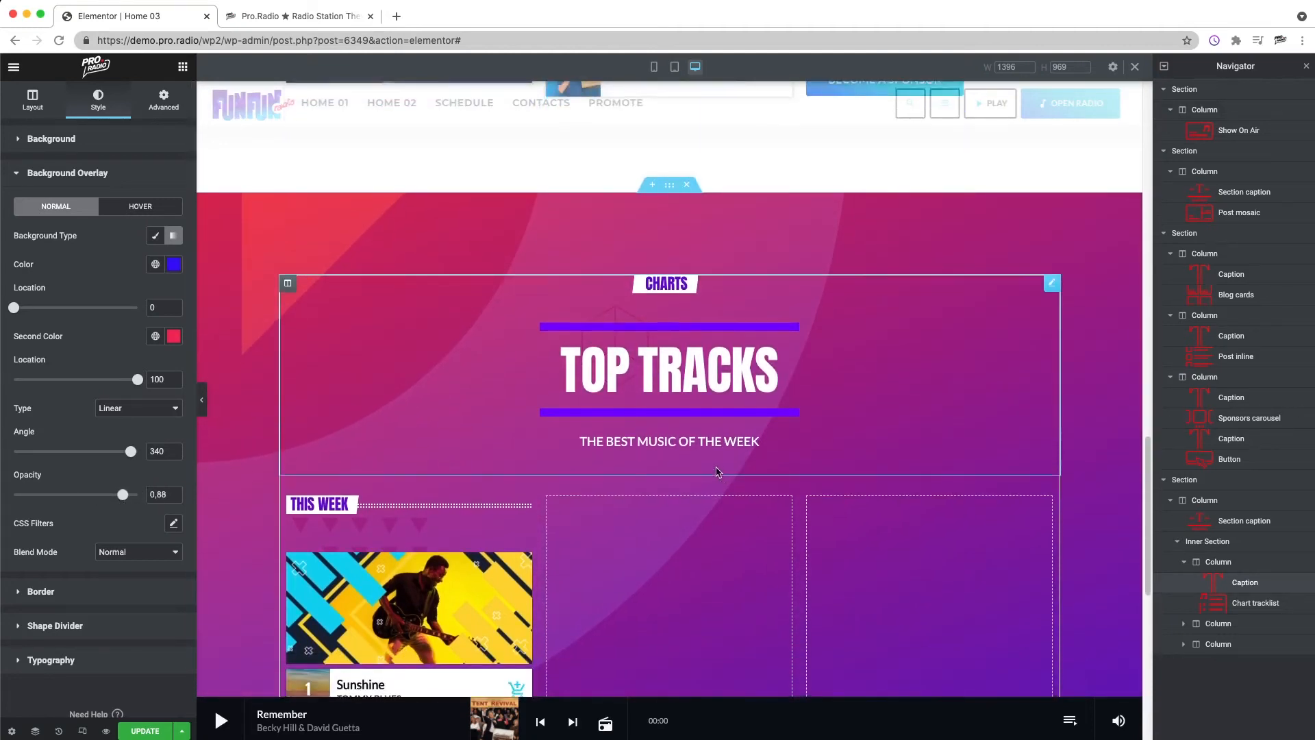
Step: Unlink the THIS WEEK caption's margins and set its bottom margin to -20 px
right_click(352, 328)
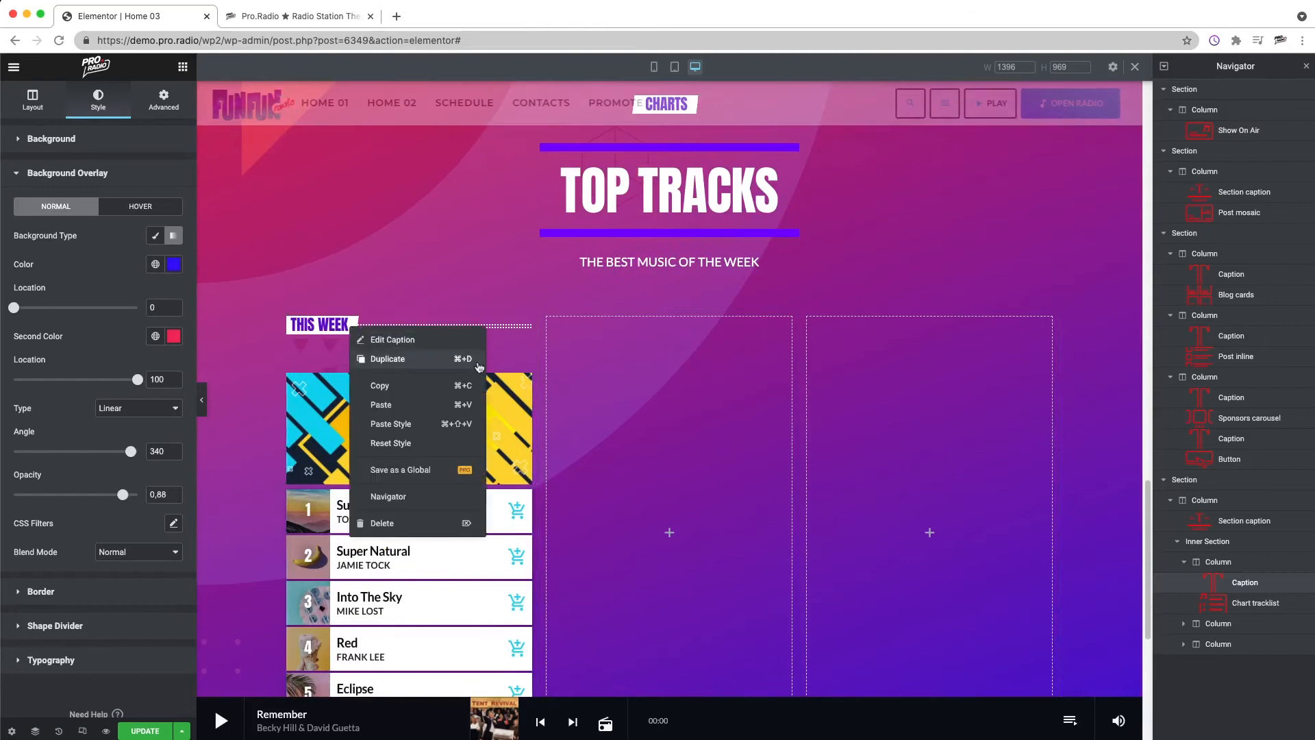
left_click(395, 341)
left_click(136, 103)
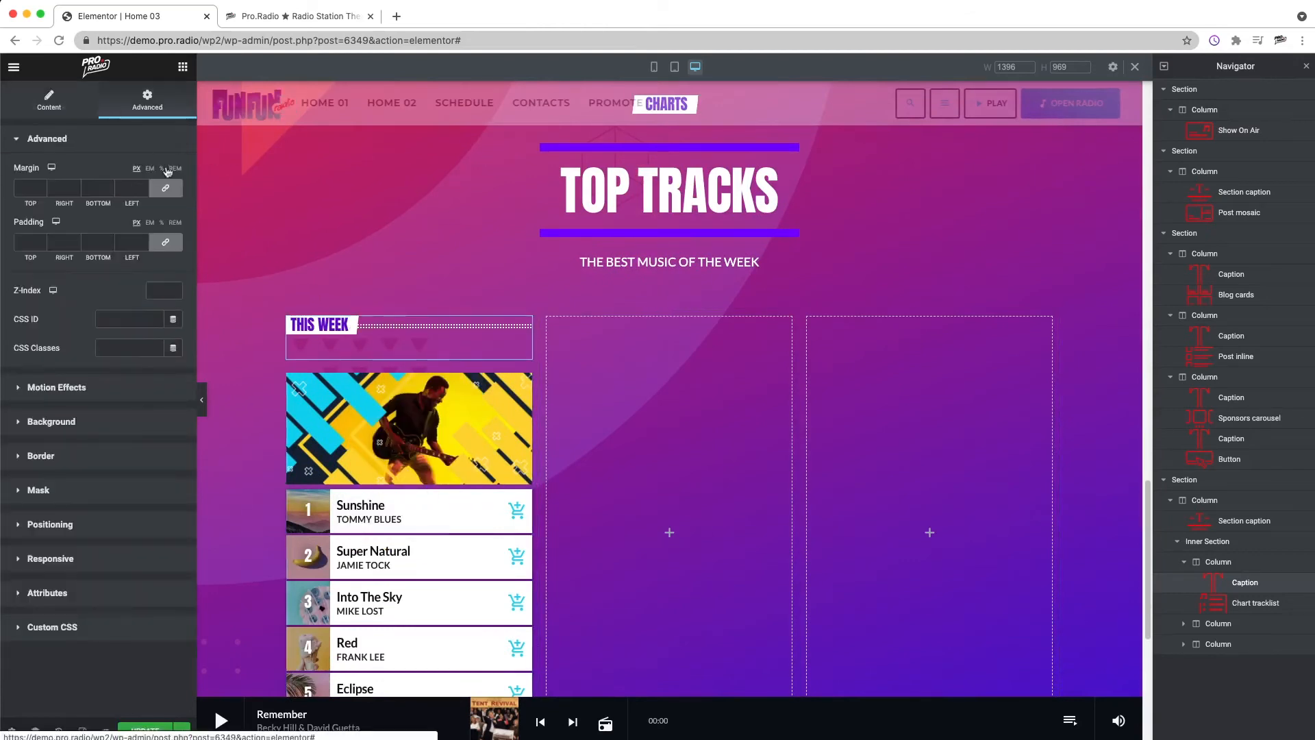
left_click(90, 191)
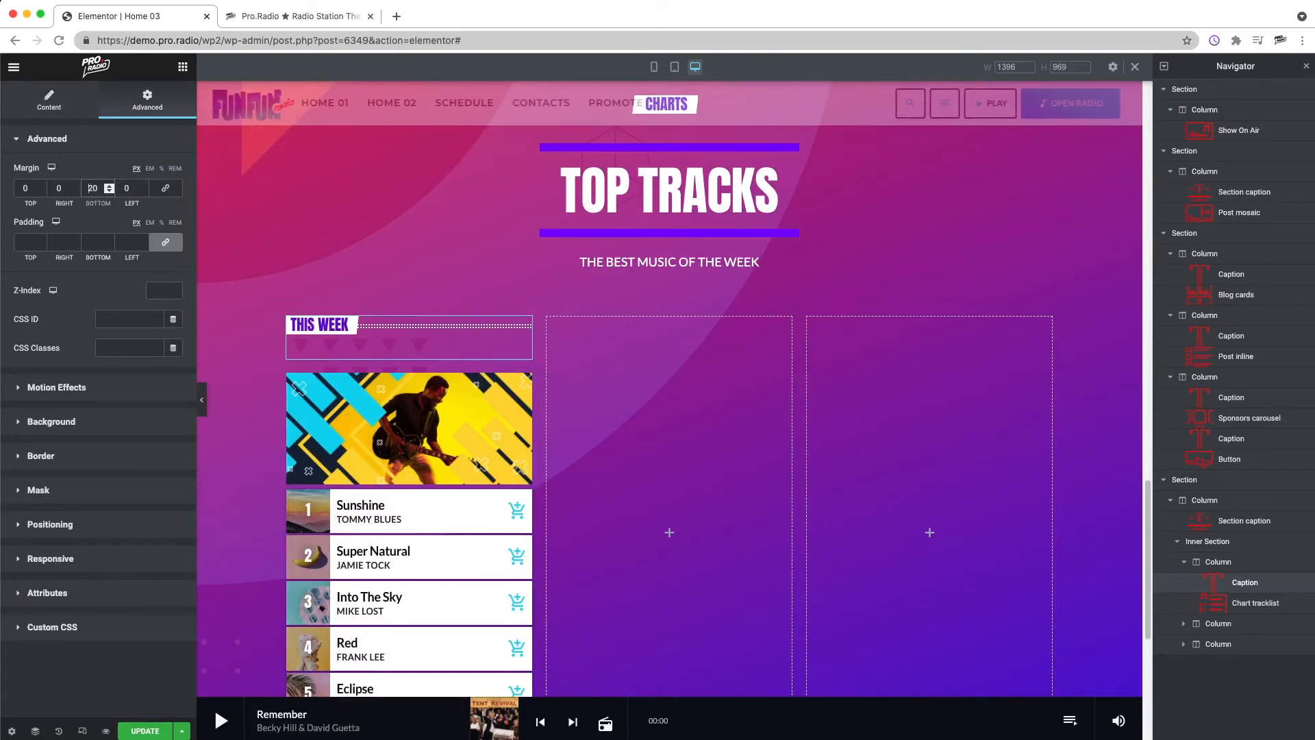
type("-")
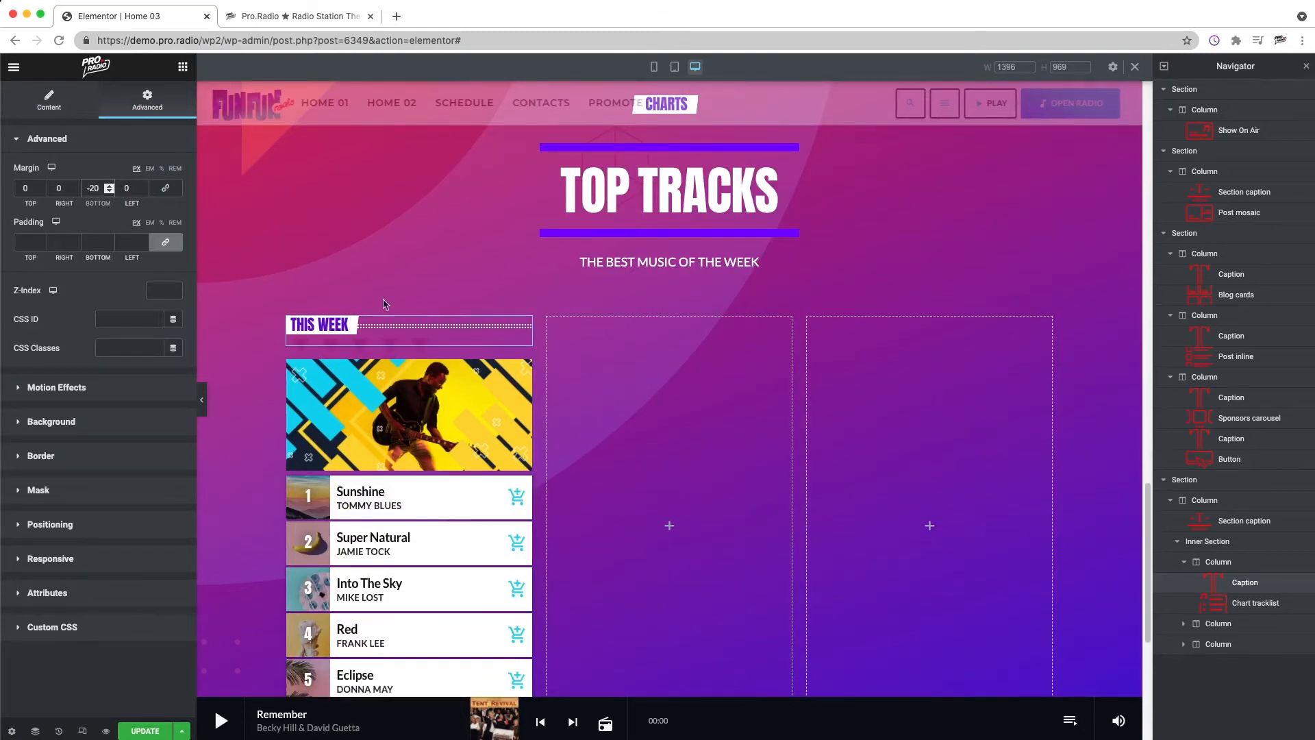
Step: Copy the THIS WEEK caption into the empty second and third columns of the charts section
right_click(457, 330)
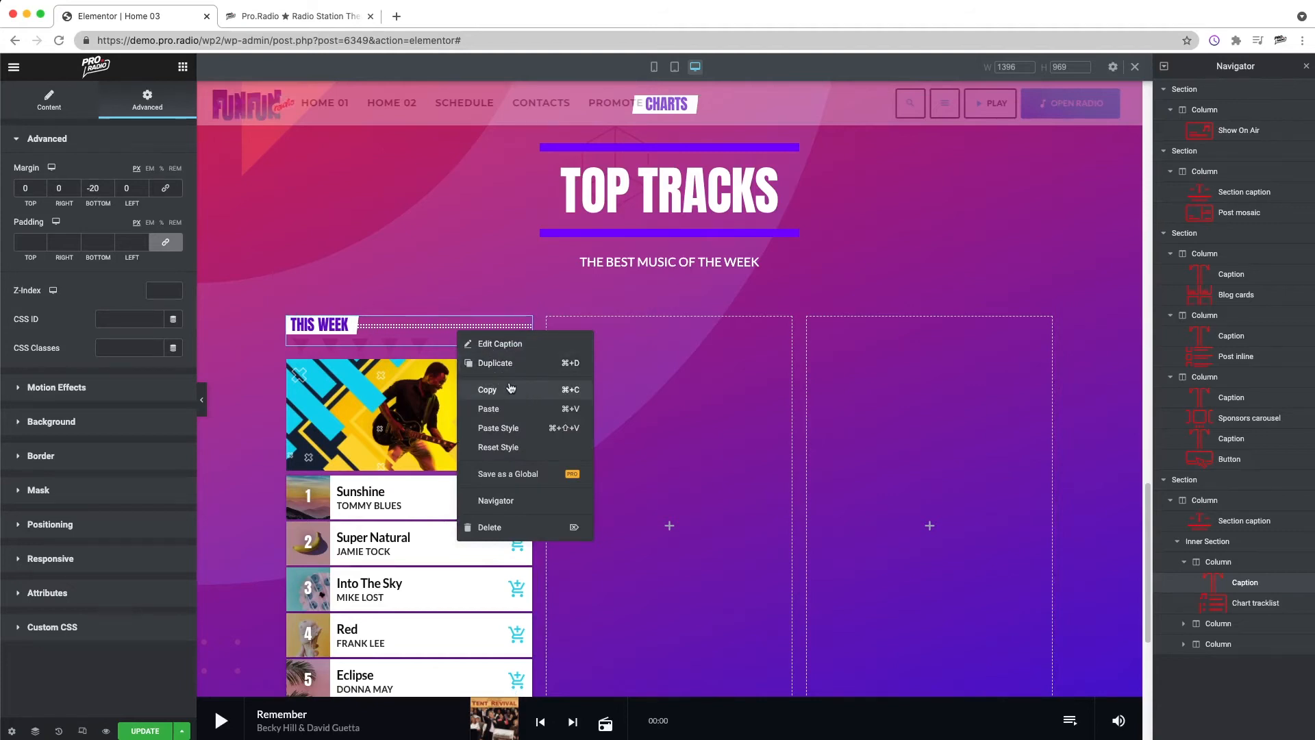
left_click(517, 389)
right_click(617, 372)
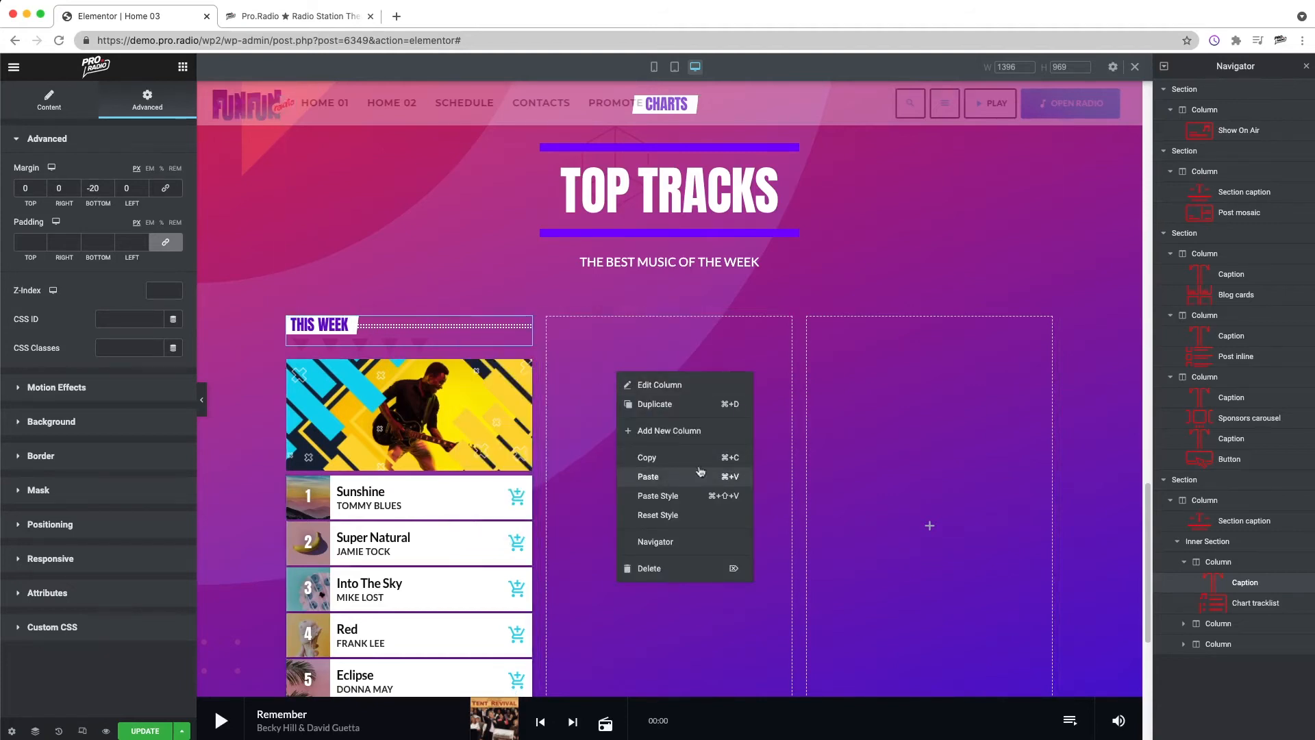
left_click(676, 479)
right_click(873, 384)
left_click(916, 489)
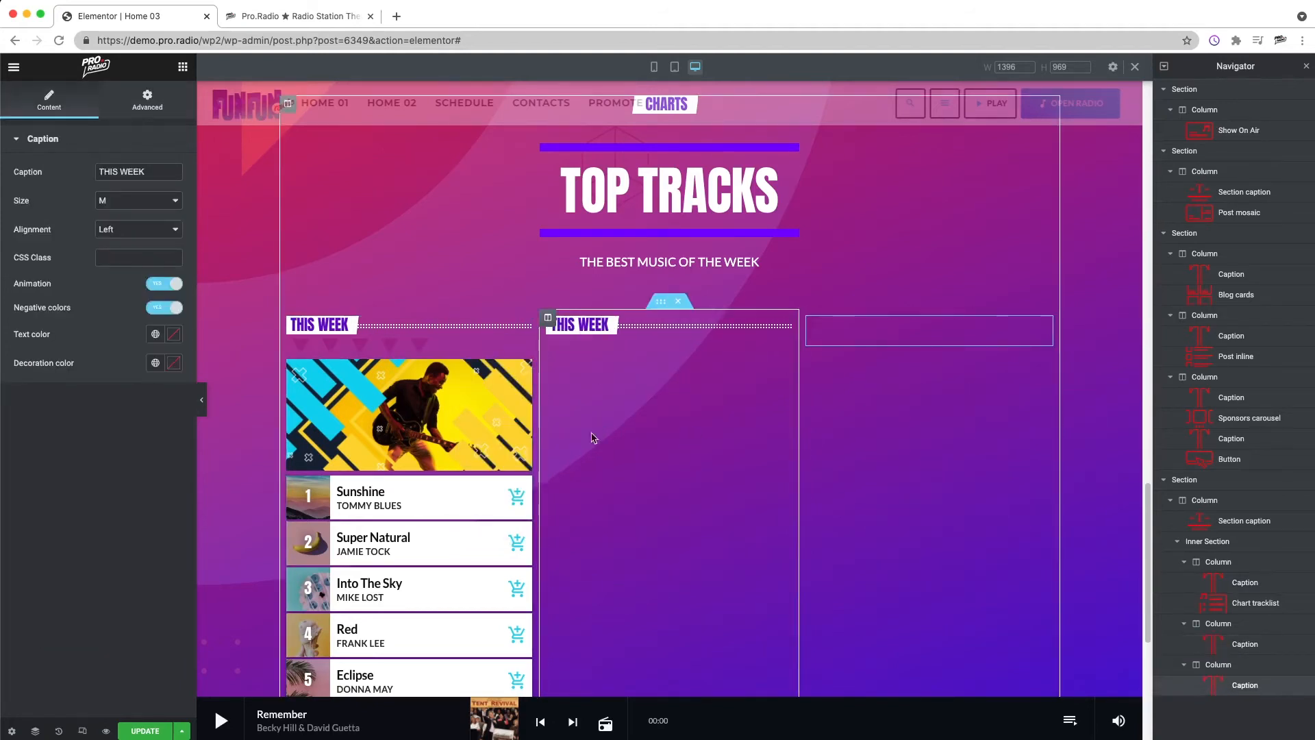
Step: Copy the first column's chart tracklist below the captions in the second and third columns
right_click(498, 440)
left_click(534, 500)
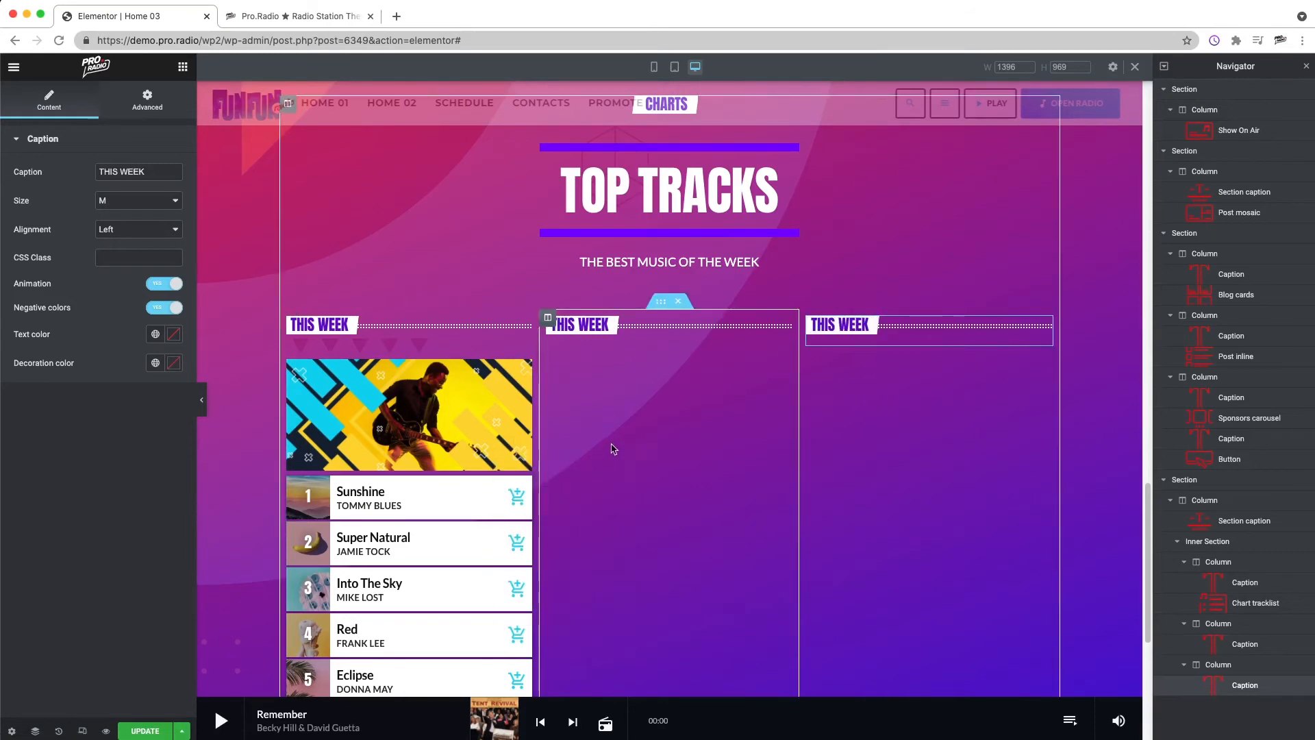
right_click(613, 448)
left_click(644, 549)
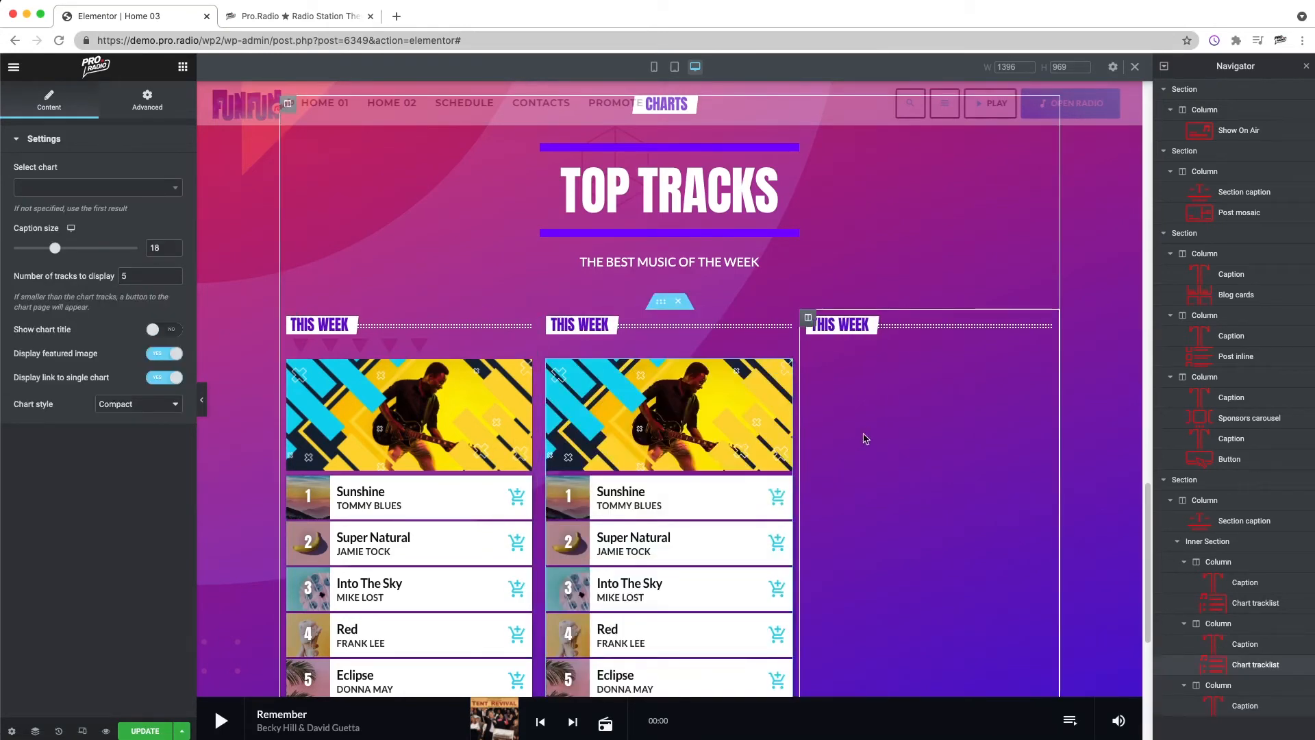
right_click(866, 438)
left_click(898, 541)
Step: Set the second column's chart tracklist to show Top Week Chart 02
right_click(643, 403)
key("Escape")
left_click(110, 188)
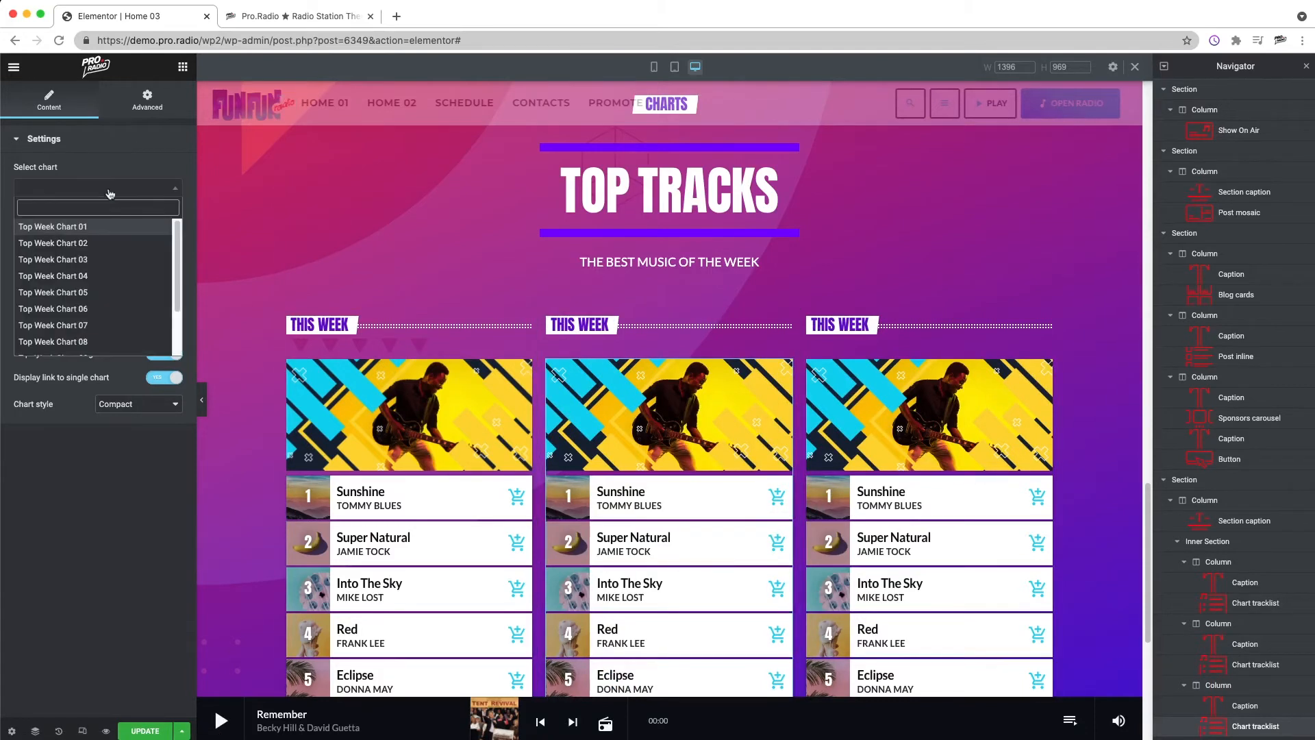
left_click(100, 243)
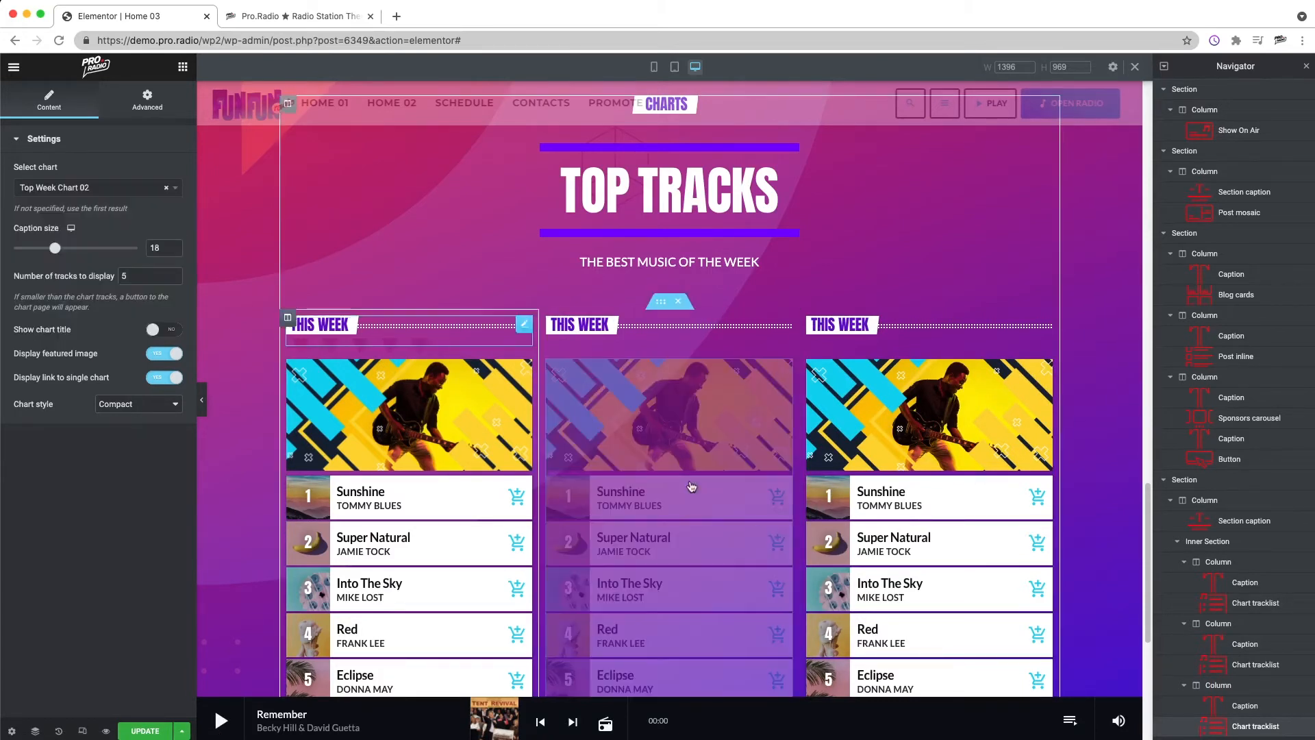
Step: Set the third column's chart tracklist to show Top Week Chart 04
right_click(902, 469)
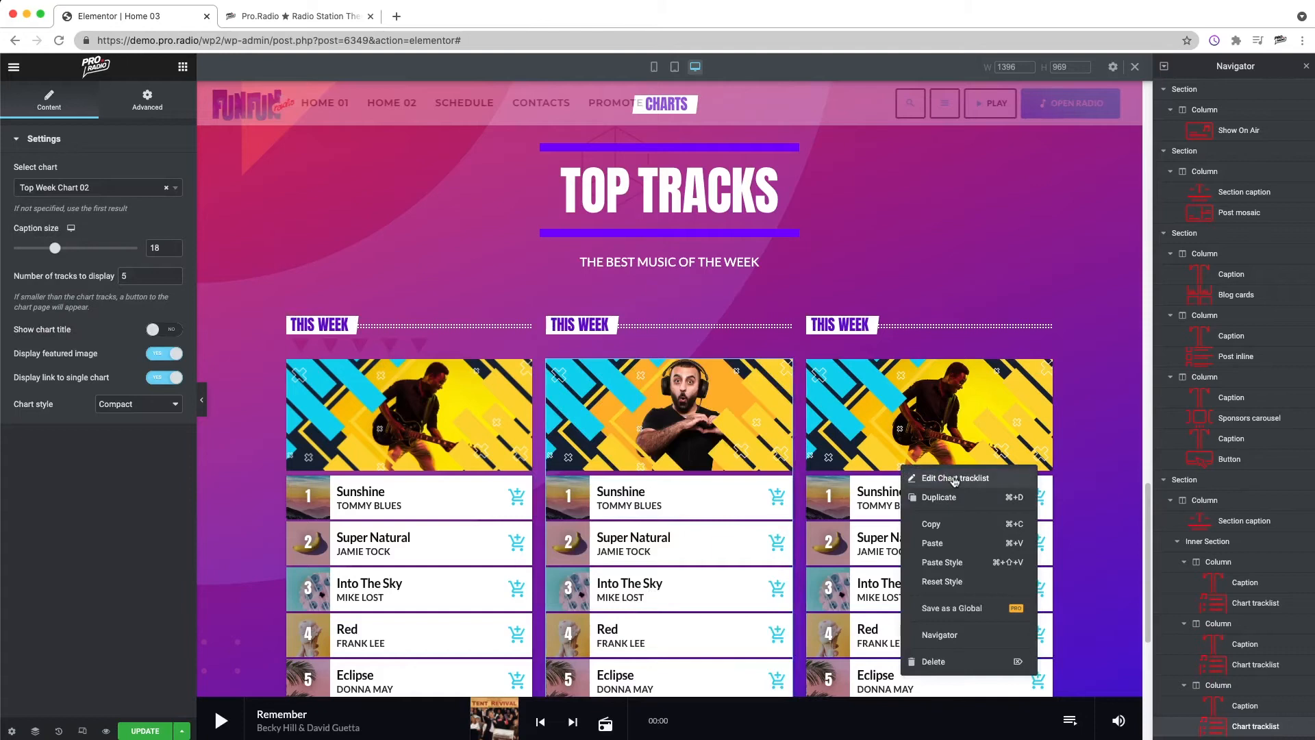
left_click(954, 478)
left_click(56, 188)
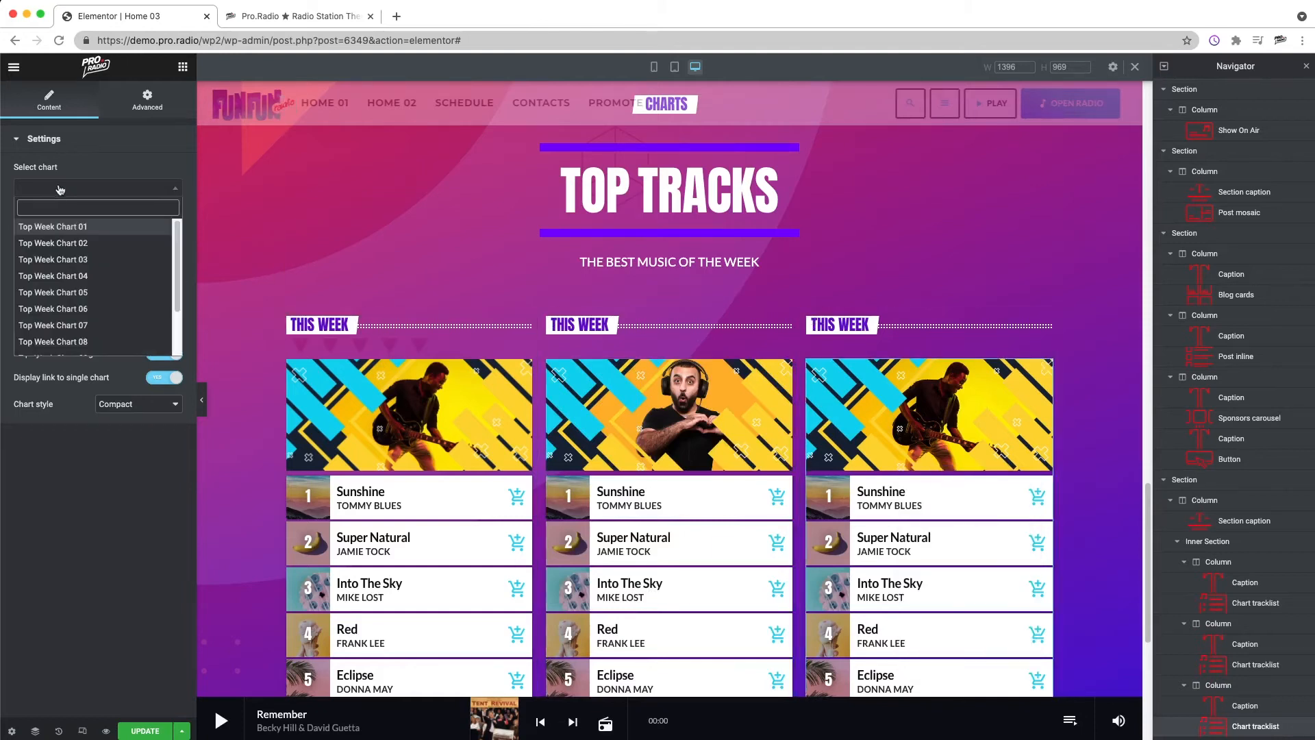
left_click(95, 276)
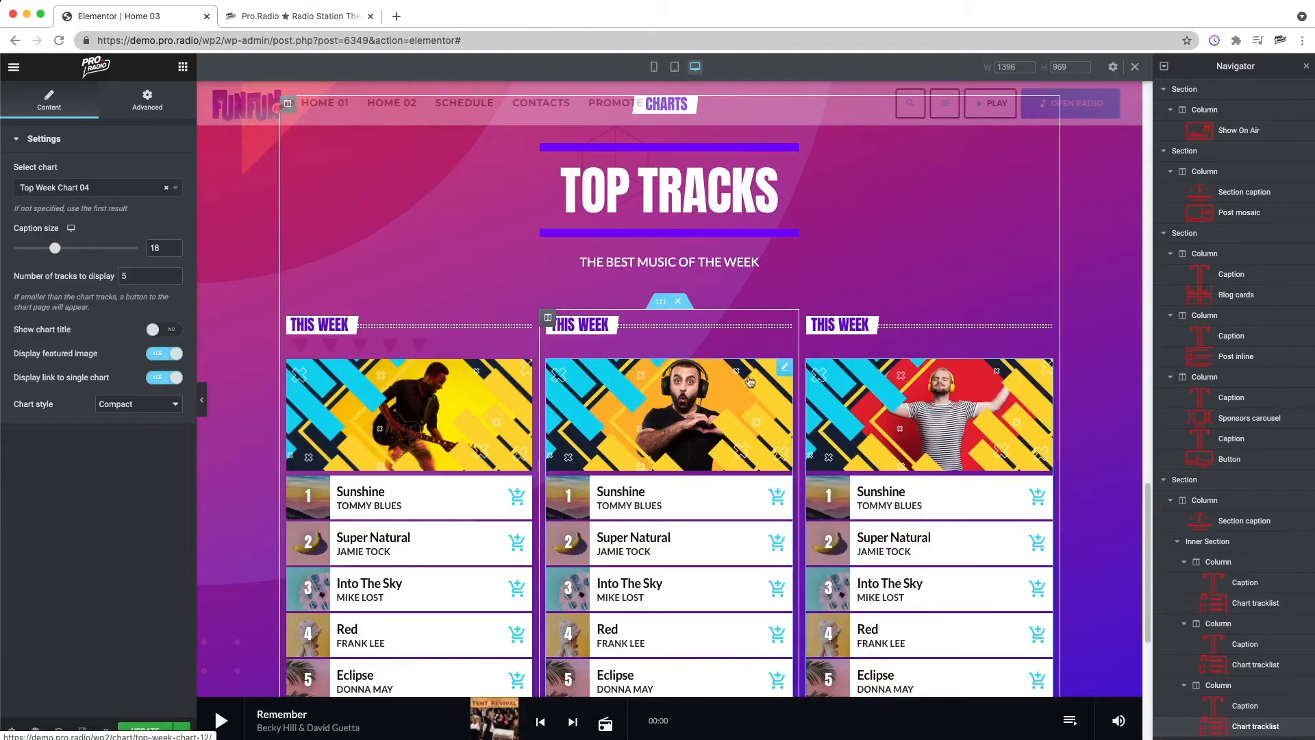
Step: Review the three-column charts section from its TOP TRACKS heading down to the full tracklist buttons
scroll(954, 376, "down", 3)
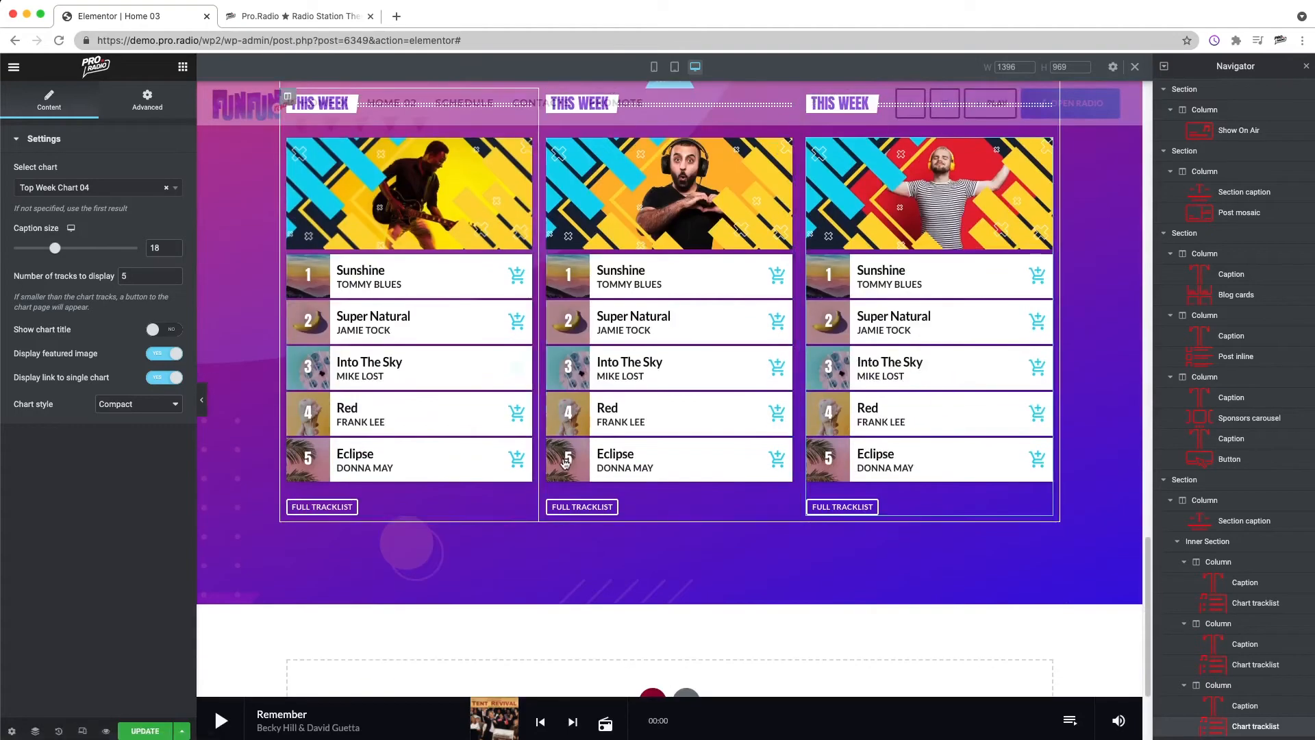
scroll(628, 526, "up", 5)
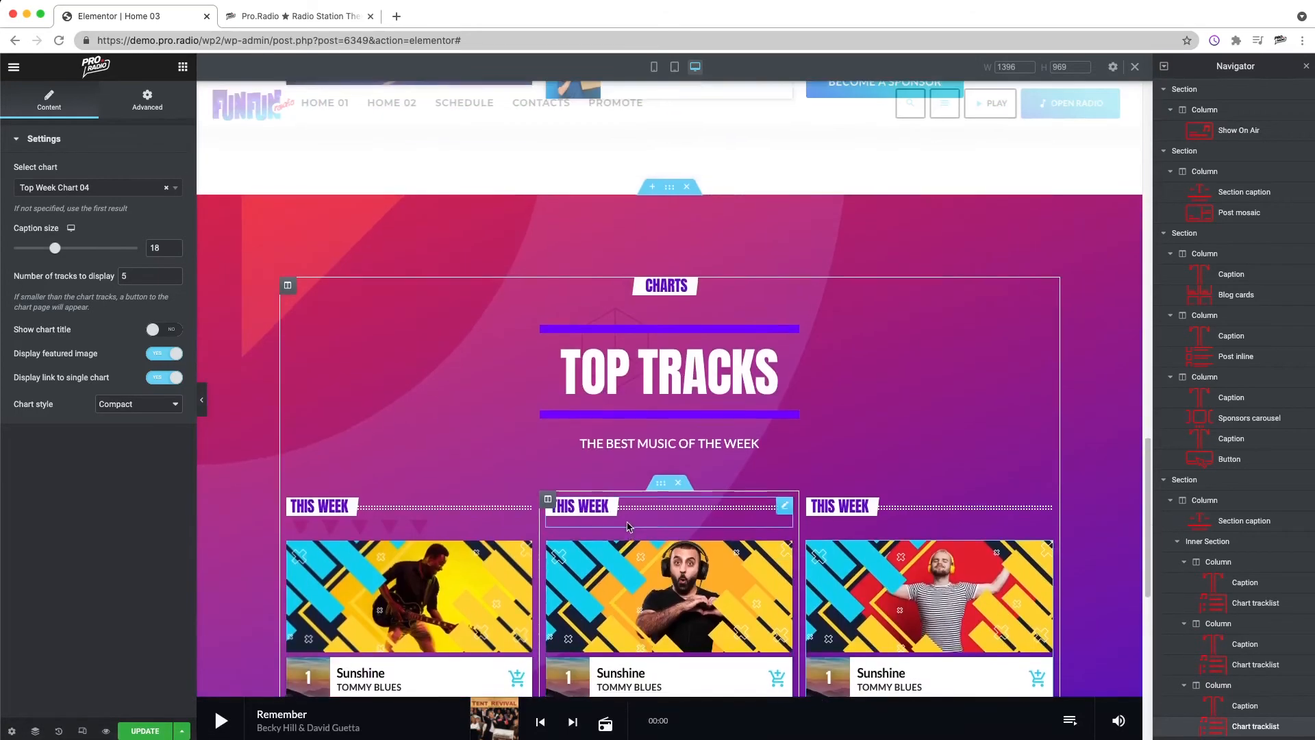
scroll(628, 526, "down", 6)
scroll(627, 528, "up", 12)
scroll(629, 518, "up", 3)
scroll(630, 522, "down", 12)
scroll(635, 520, "down", 10)
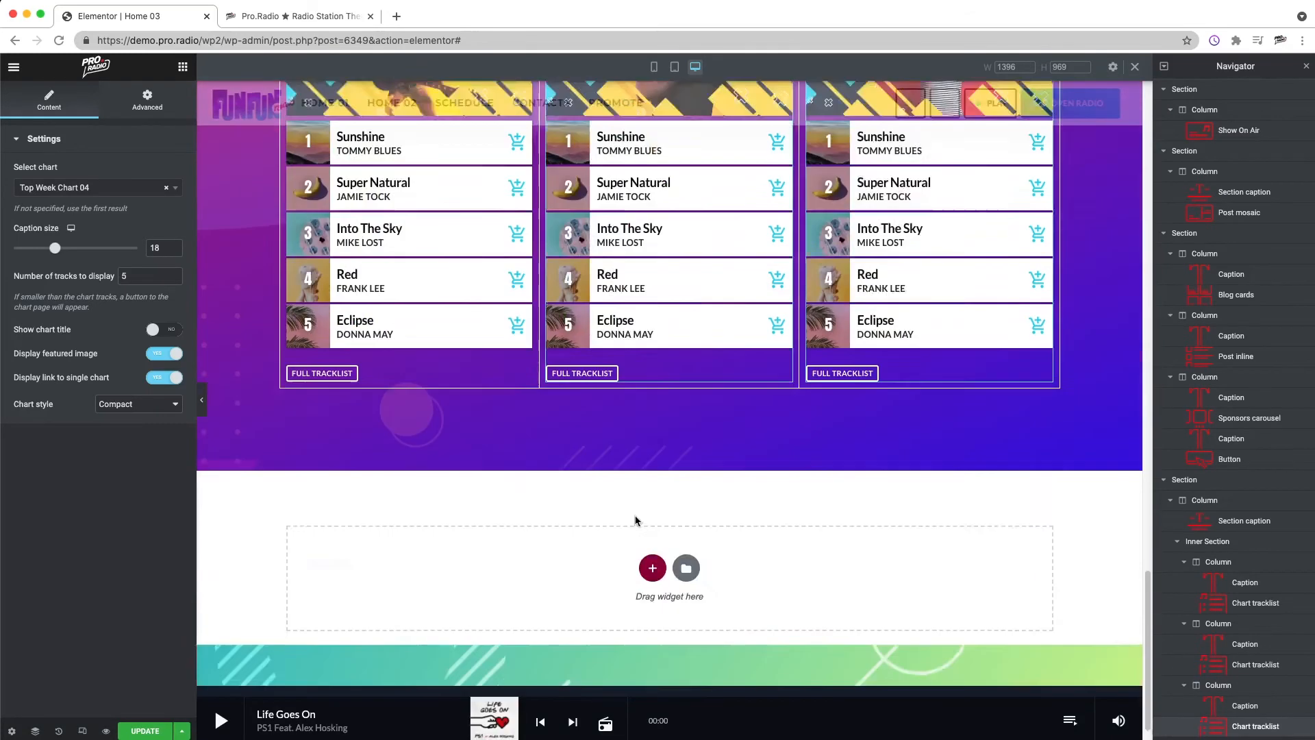
Step: Look through the Pro Radio widgets available for the next homepage section
left_click(183, 68)
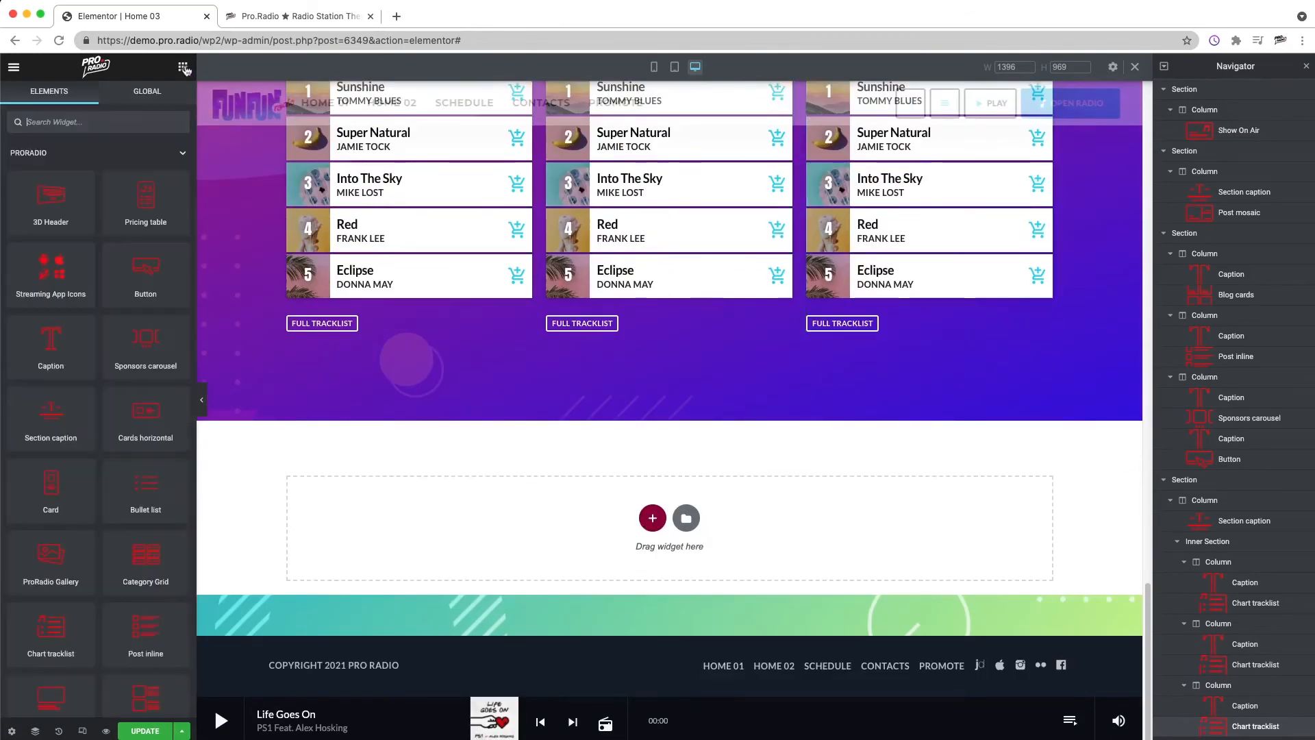
scroll(104, 423, "down", 9)
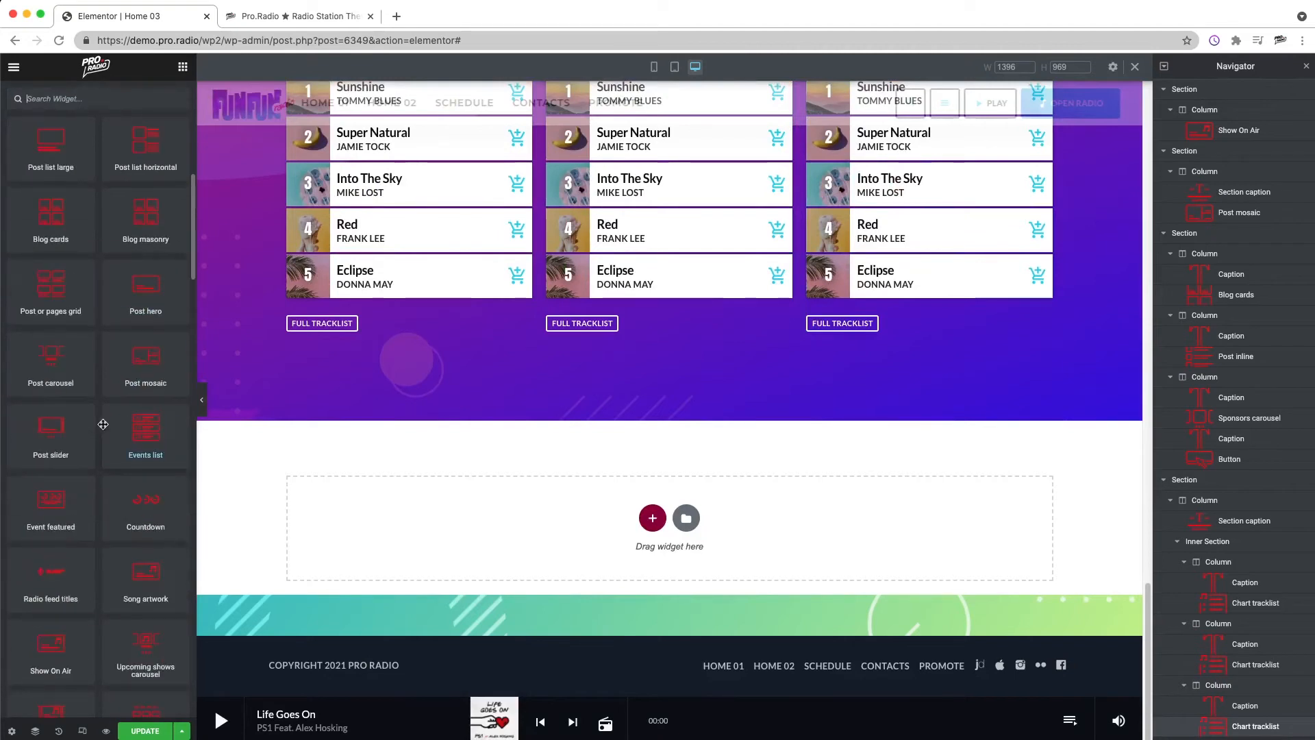
scroll(103, 423, "down", 5)
scroll(116, 452, "up", 2)
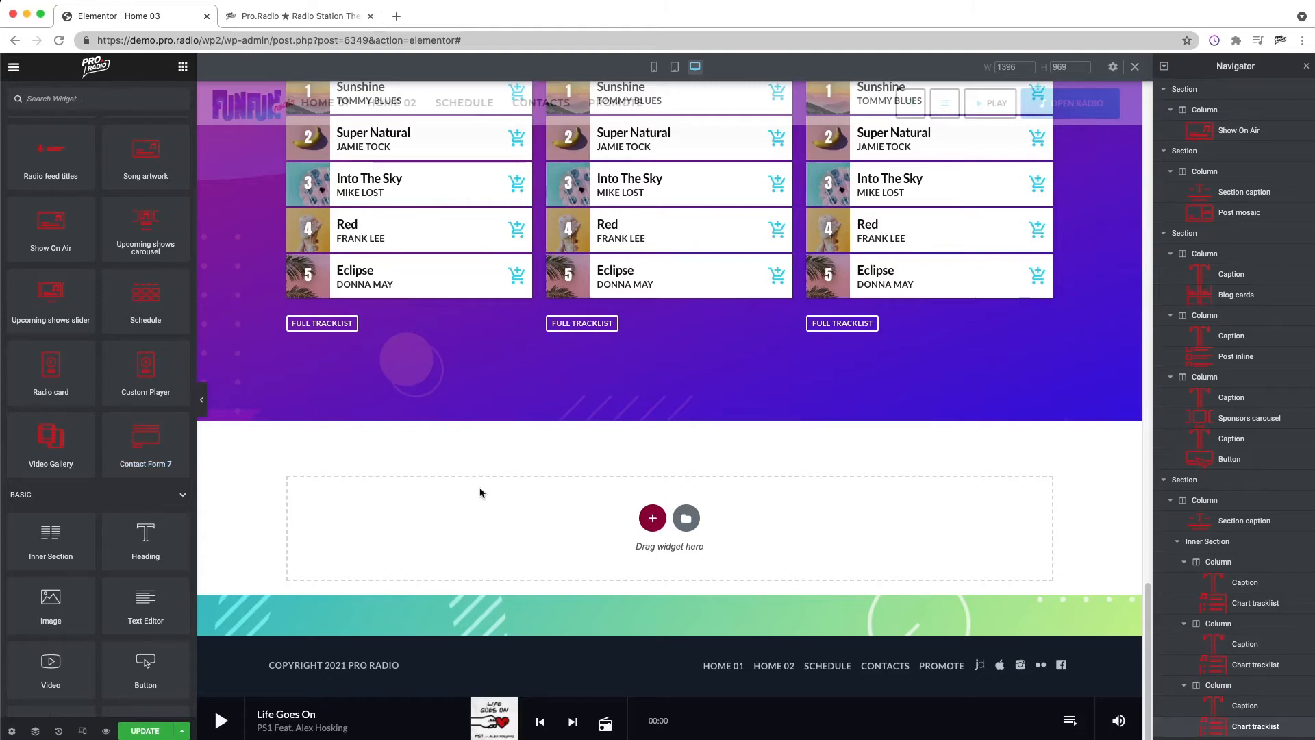
scroll(75, 432, "up", 3)
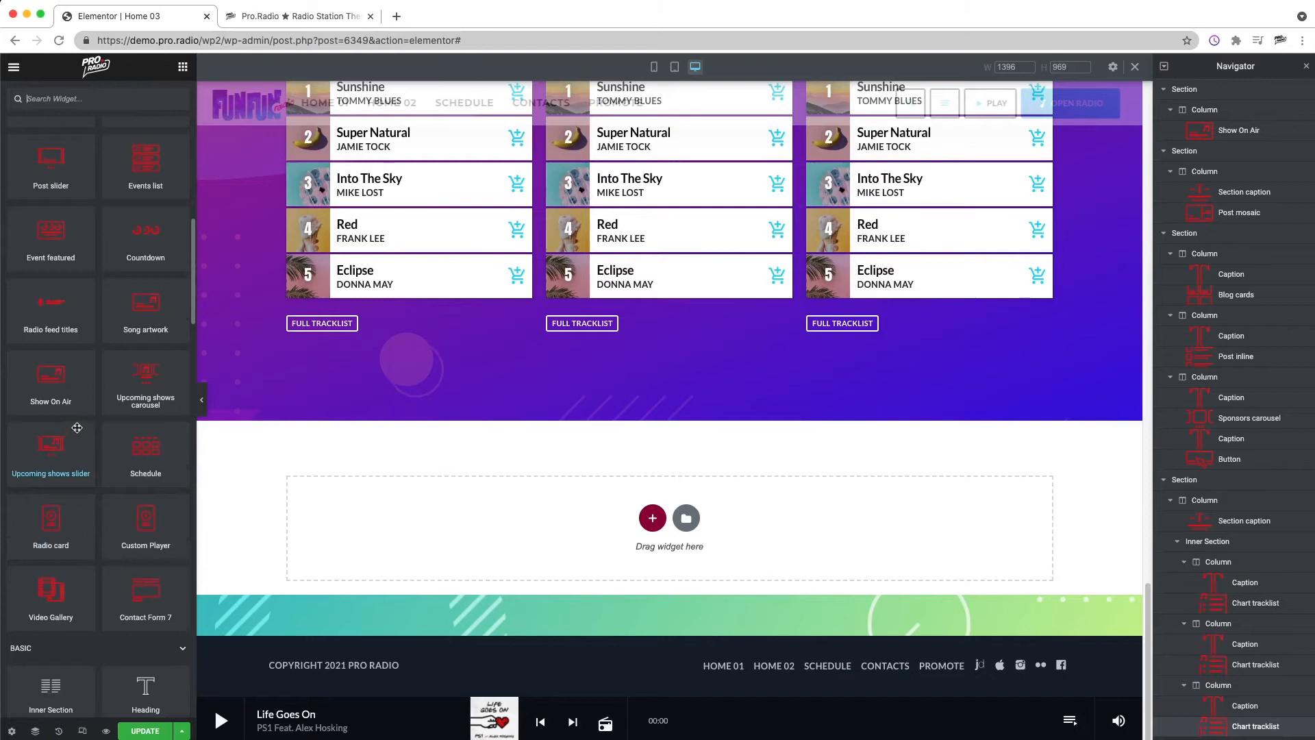
scroll(77, 428, "up", 3)
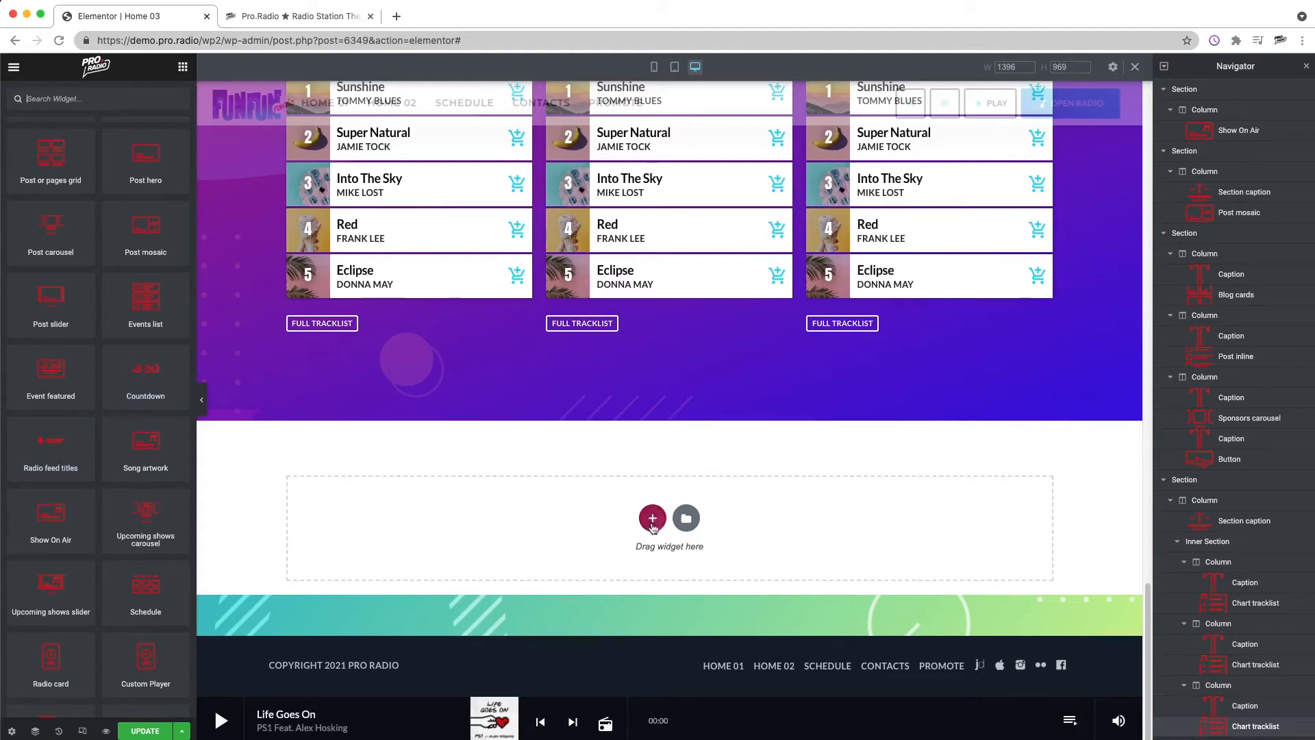
Step: Copy the section caption from the TOP NEWS blog section
scroll(647, 530, "up", 10)
scroll(647, 530, "up", 10)
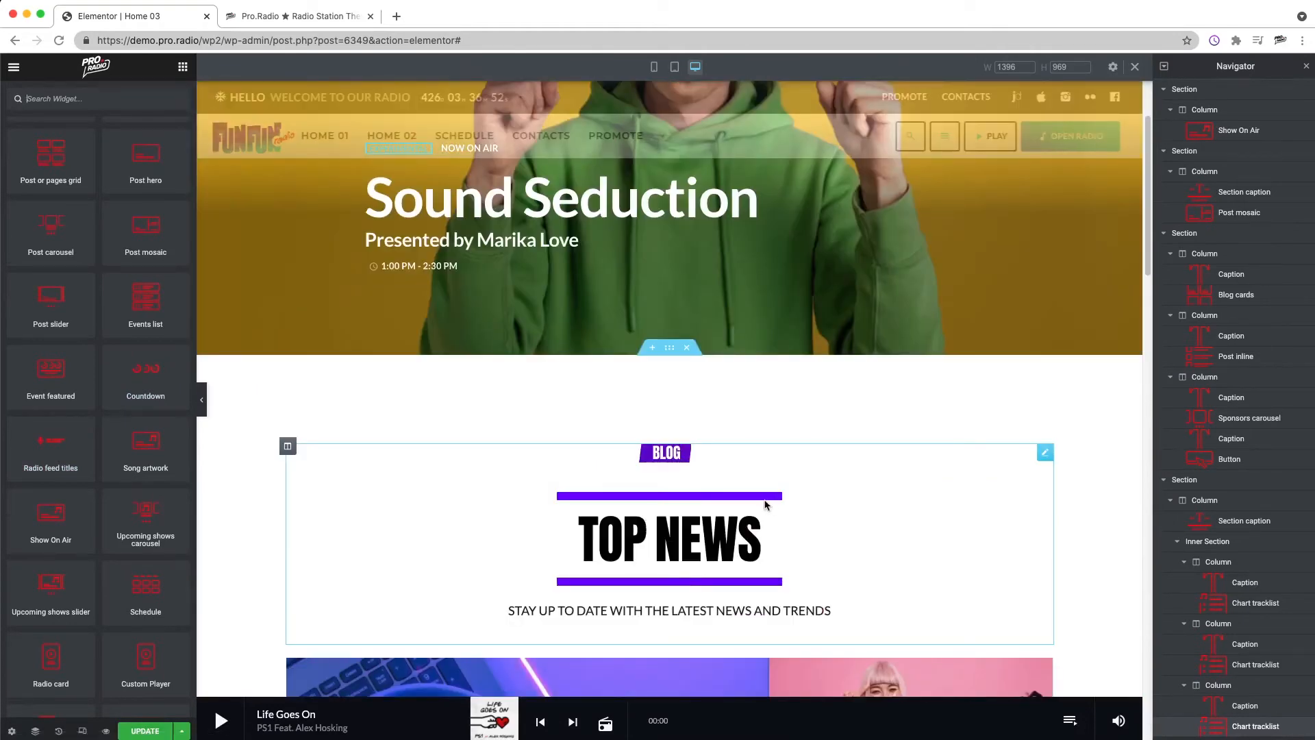
right_click(763, 505)
left_click(825, 564)
Step: Add a single-column section below the TOP TRACKS charts section
scroll(541, 501, "down", 20)
right_click(508, 518)
left_click(402, 523)
left_click(652, 518)
left_click(568, 566)
Step: Unlink the new section's padding values and set its top and bottom padding to 120 px
right_click(663, 416)
left_click(678, 424)
left_click(159, 107)
left_click(165, 243)
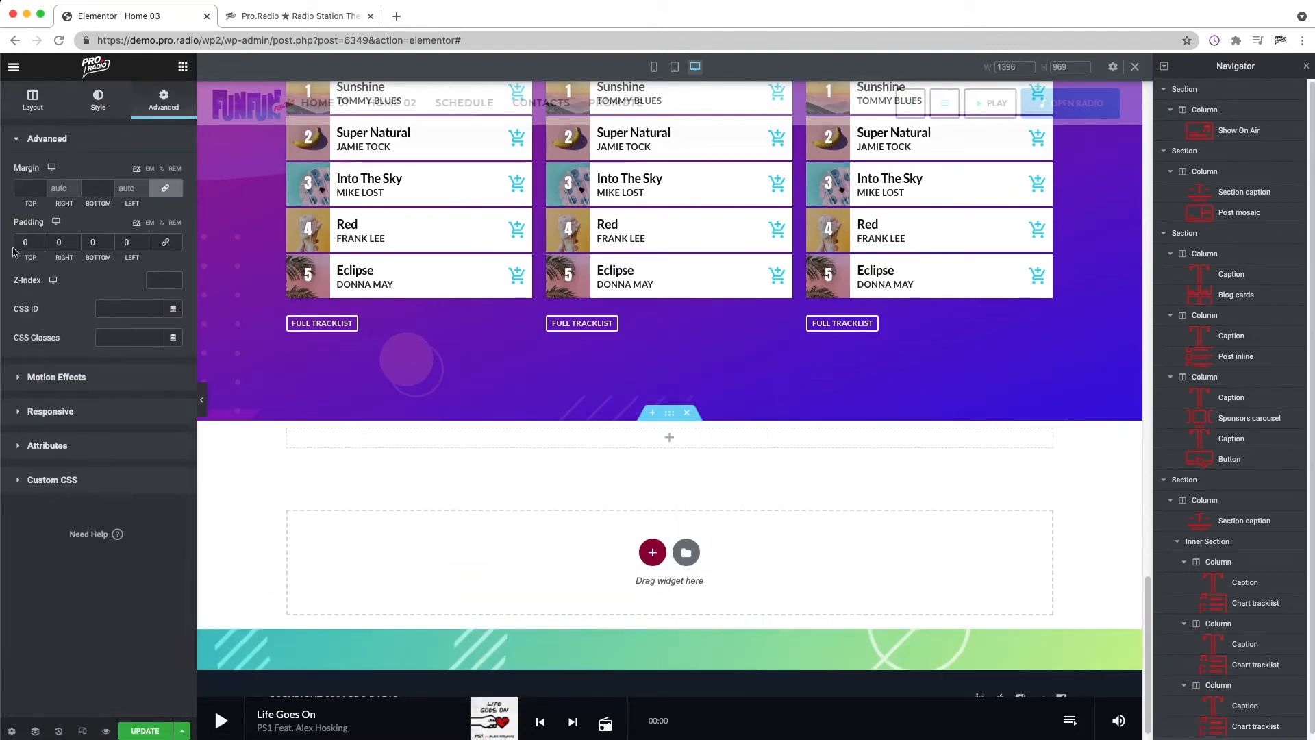
double_click(25, 243)
type("120")
key("Tab")
key("Tab")
type("120")
Step: Paste the copied section caption into the new section and change its caption text to UPCOMING EVENTS
right_click(667, 522)
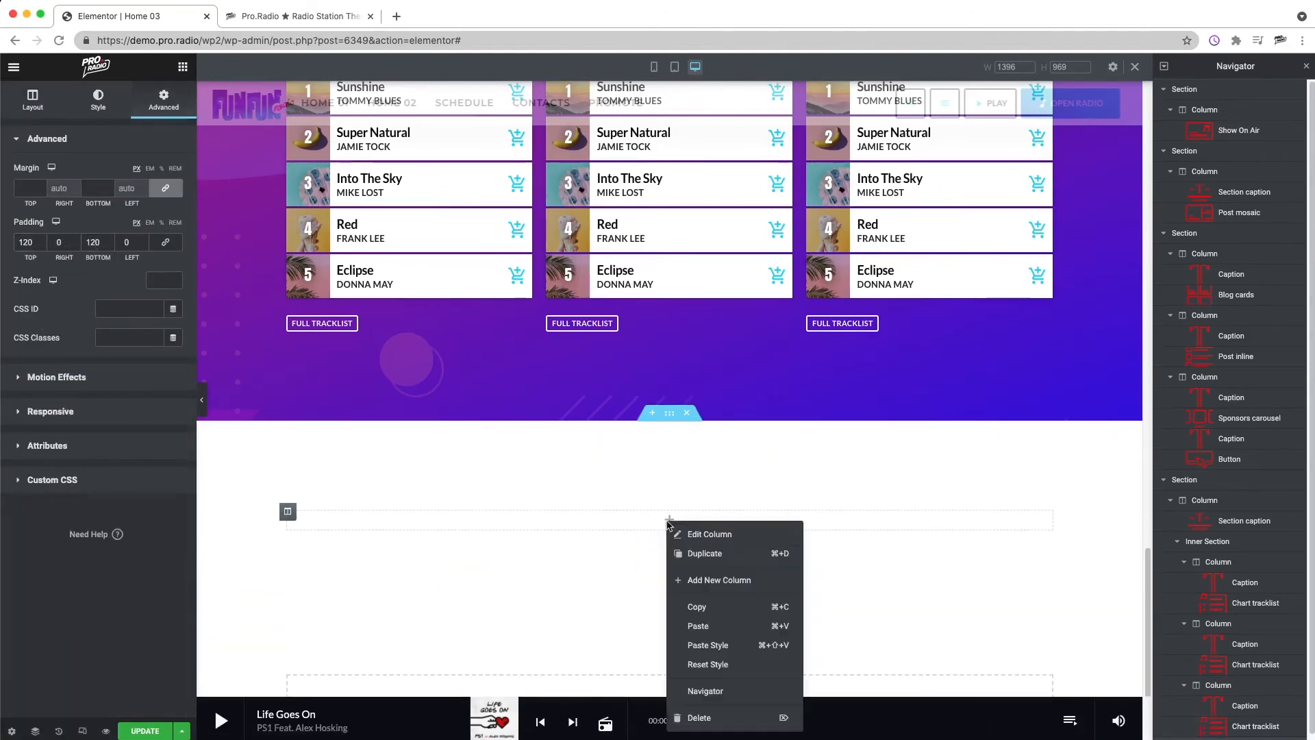
left_click(714, 625)
right_click(695, 533)
left_click(730, 548)
left_click_drag(148, 171, 68, 170)
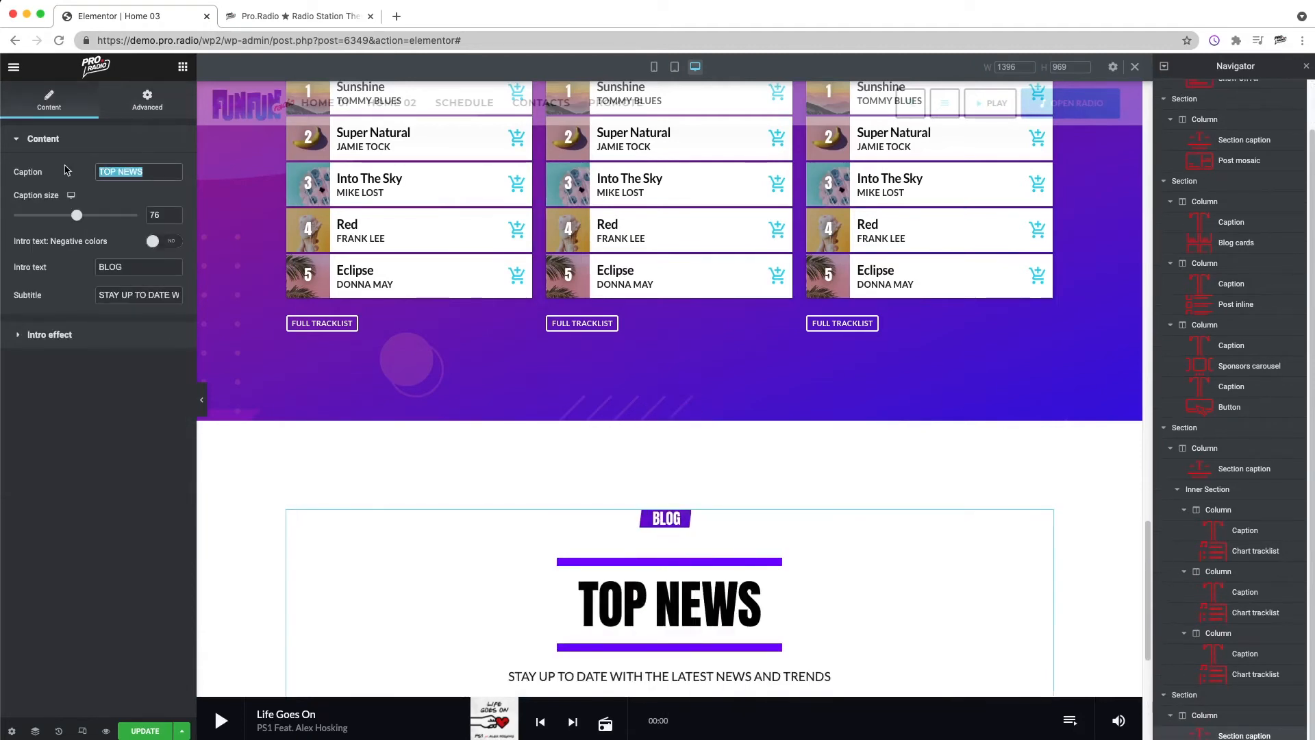
type("UPCOMING EVENTS")
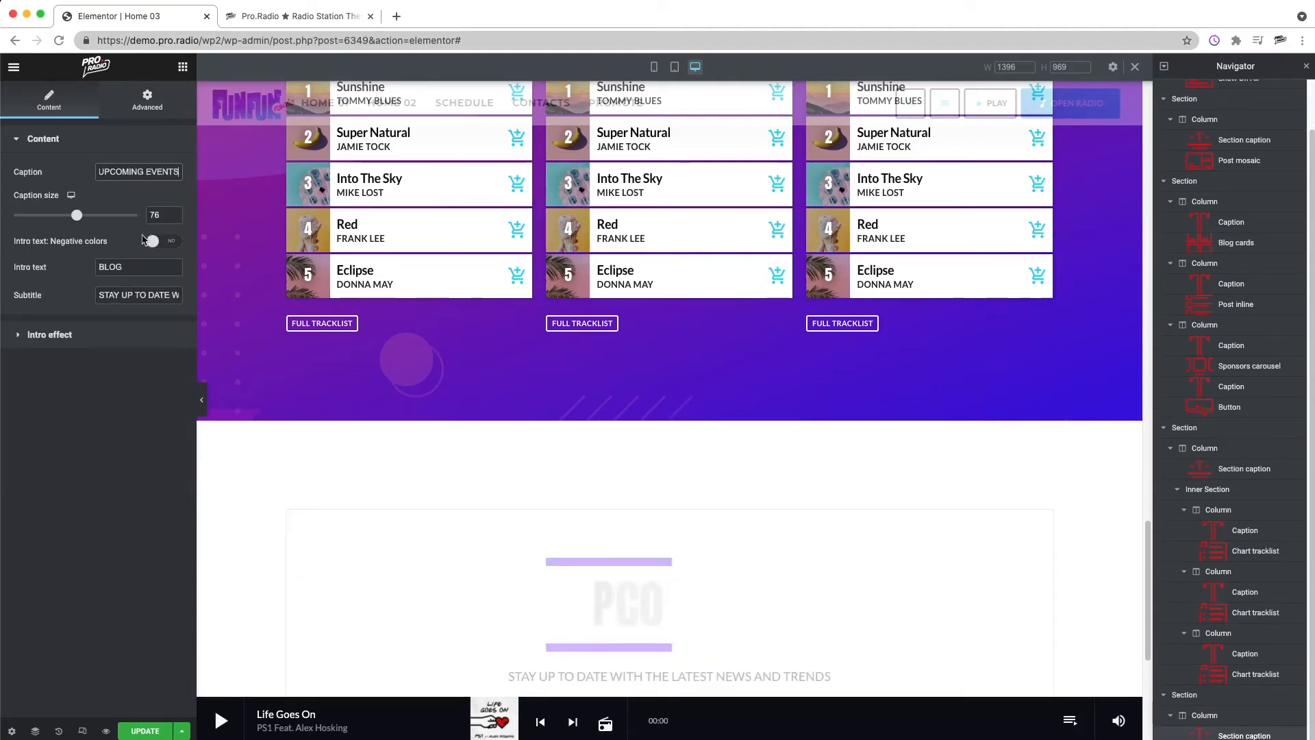
Step: Set the UPCOMING EVENTS caption's intro text to COMING SOON and clear its subtitle
left_click_drag(95, 267, 131, 267)
type("COMING SOON")
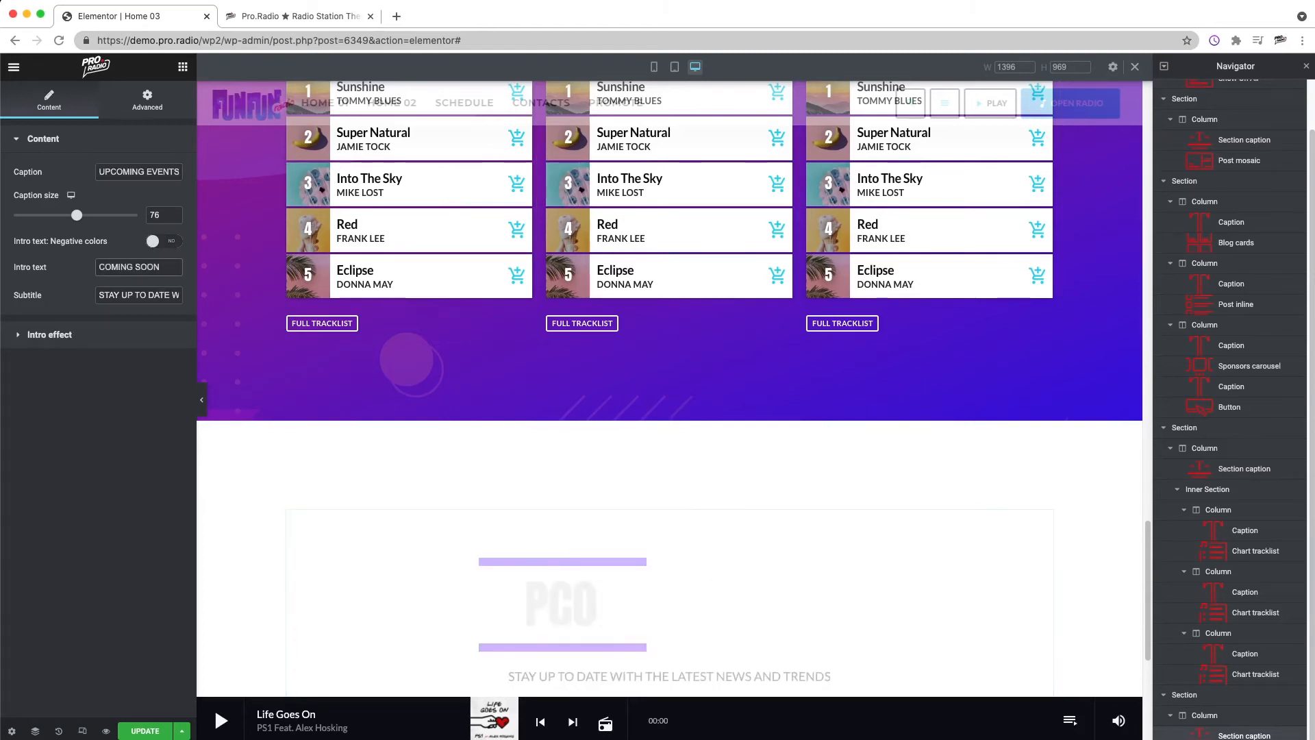
triple_click(132, 296)
key("BackSpace")
Step: Find the Events list widget and place it below the UPCOMING EVENTS caption
scroll(859, 463, "down", 5)
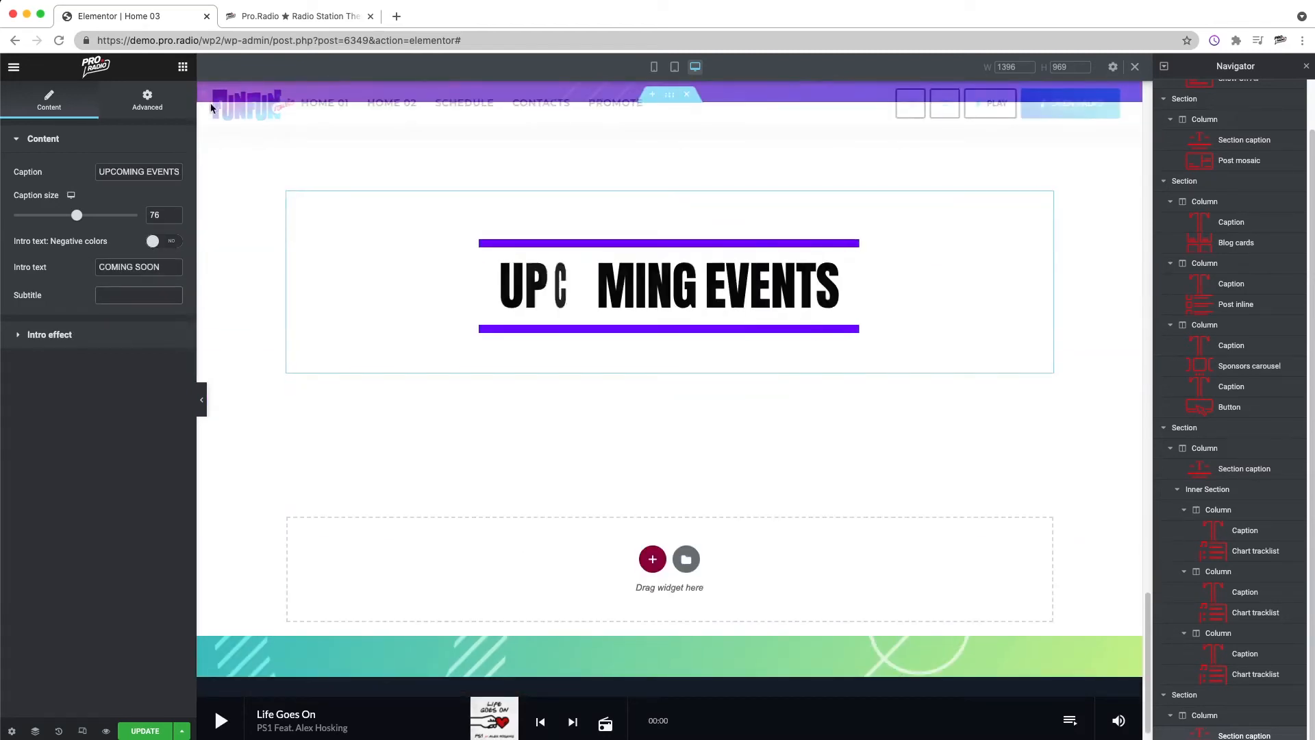
left_click(183, 67)
type("EVENT")
left_click_drag(145, 175, 684, 354)
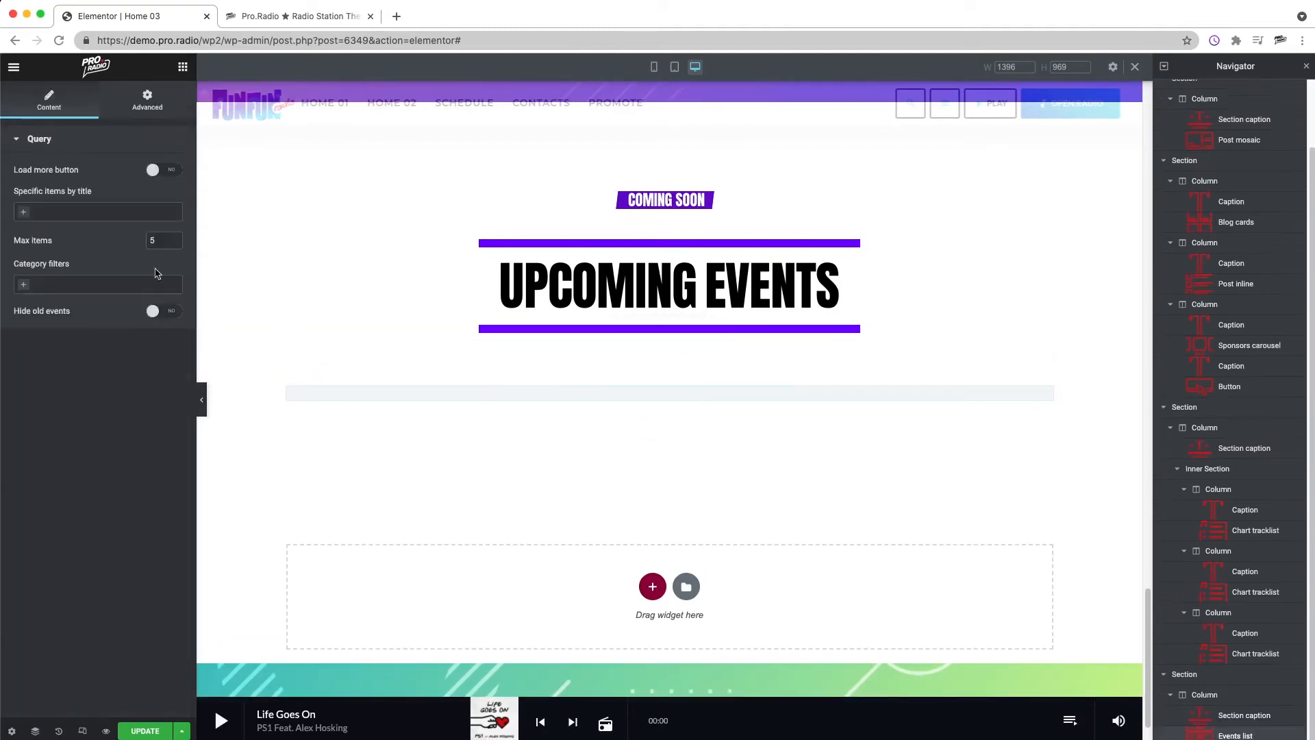
right_click(685, 457)
left_click(684, 453)
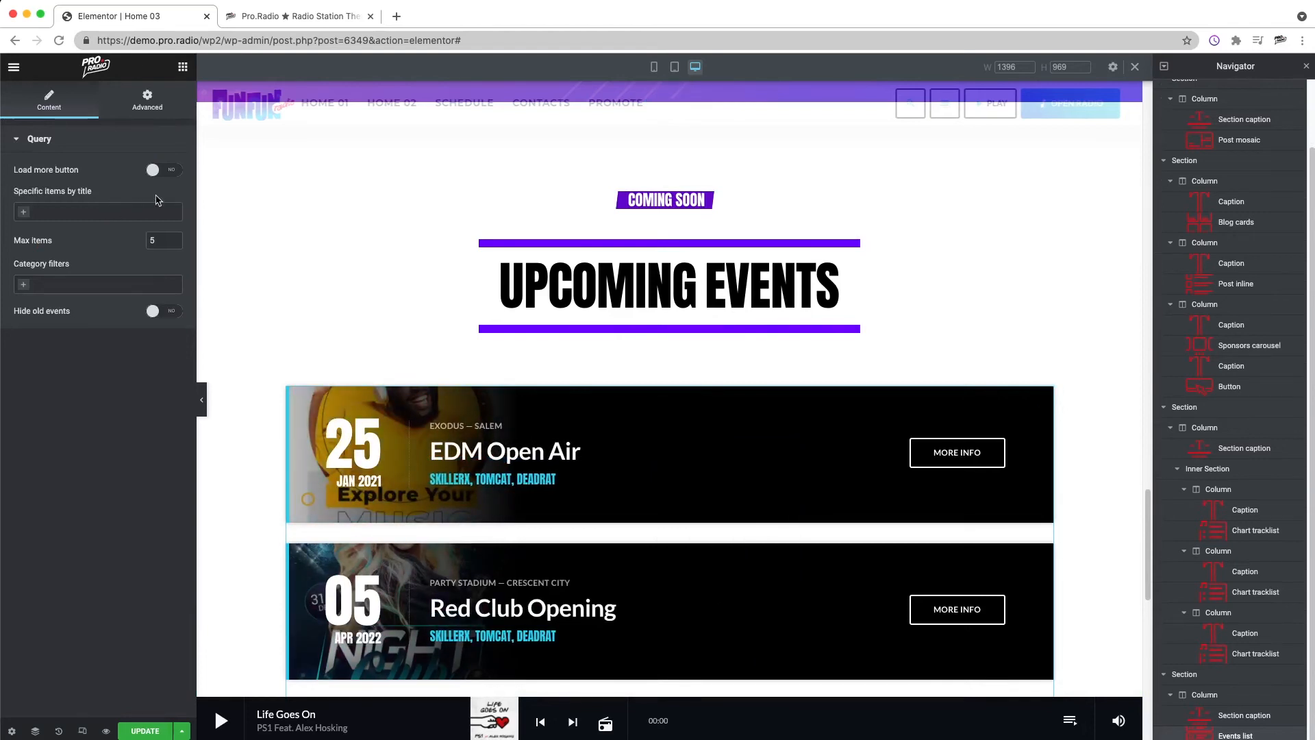
Step: Limit the events list to a maximum of 3 items and enable its load more button
type("3")
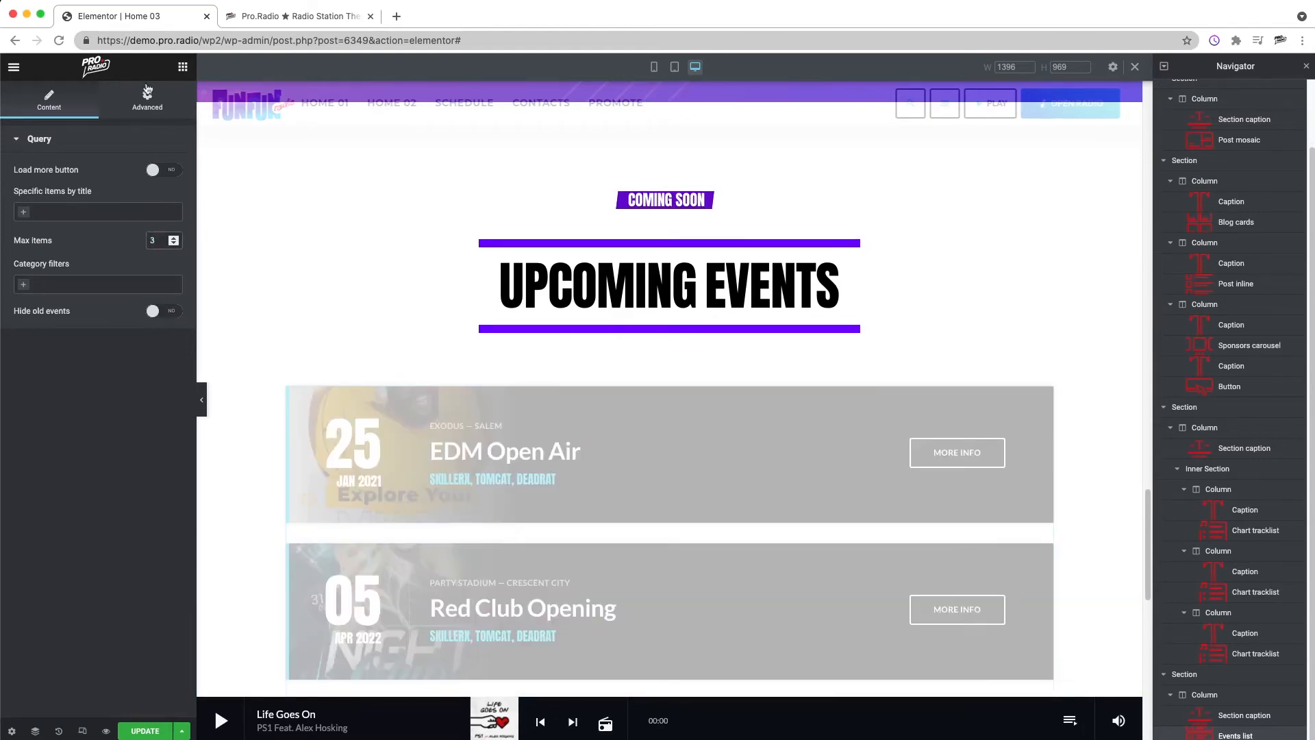
scroll(524, 421, "down", 4)
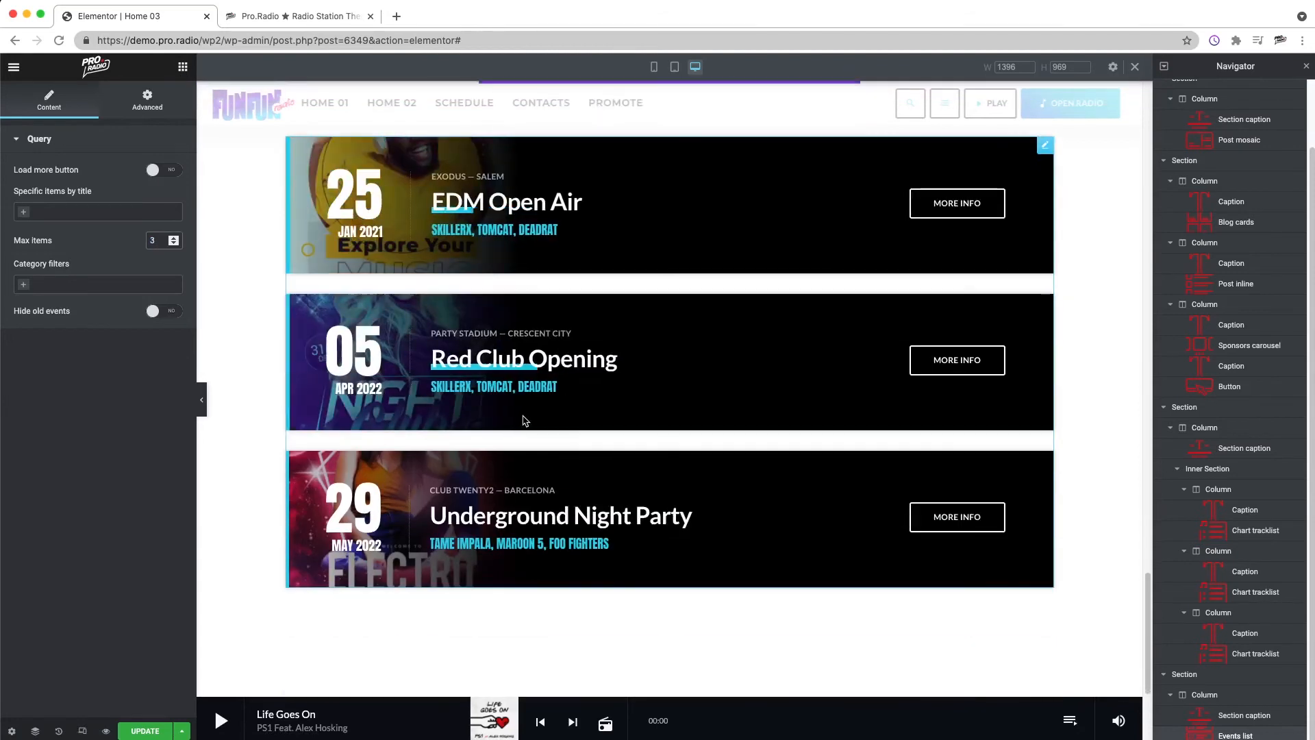
scroll(524, 420, "down", 3)
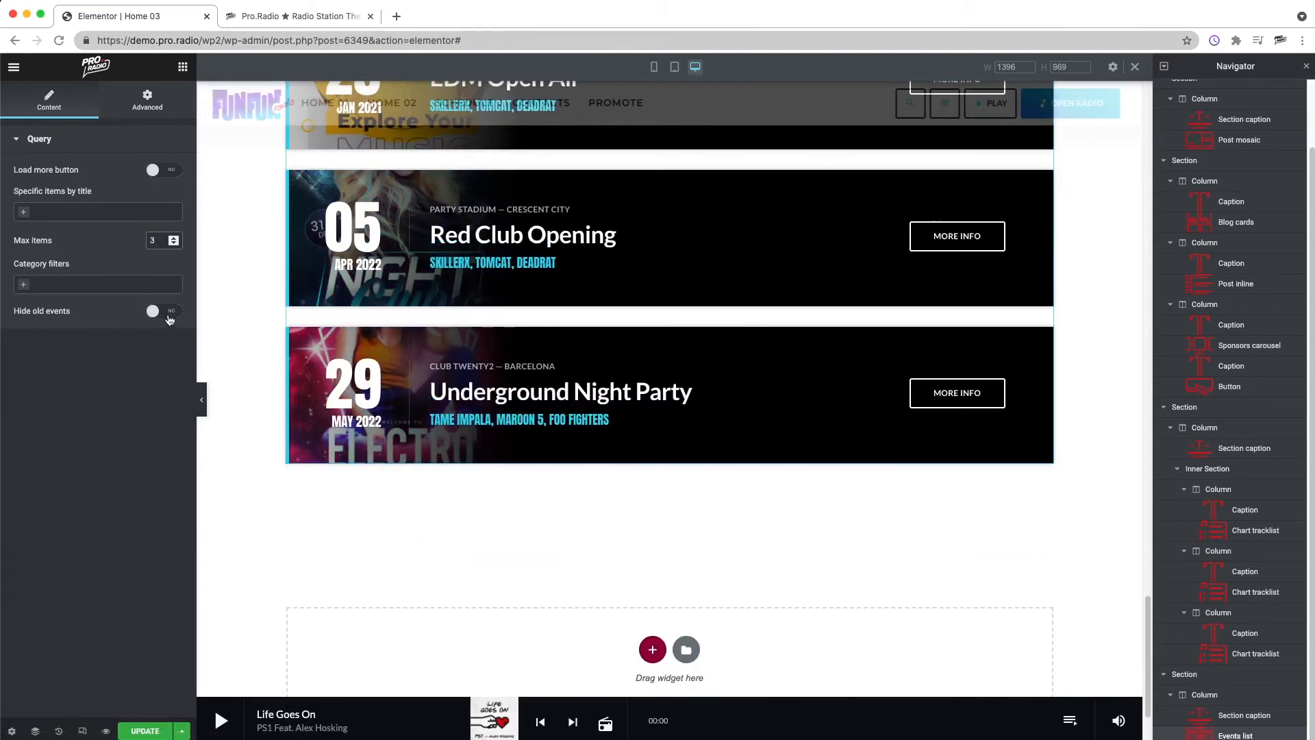
left_click(165, 170)
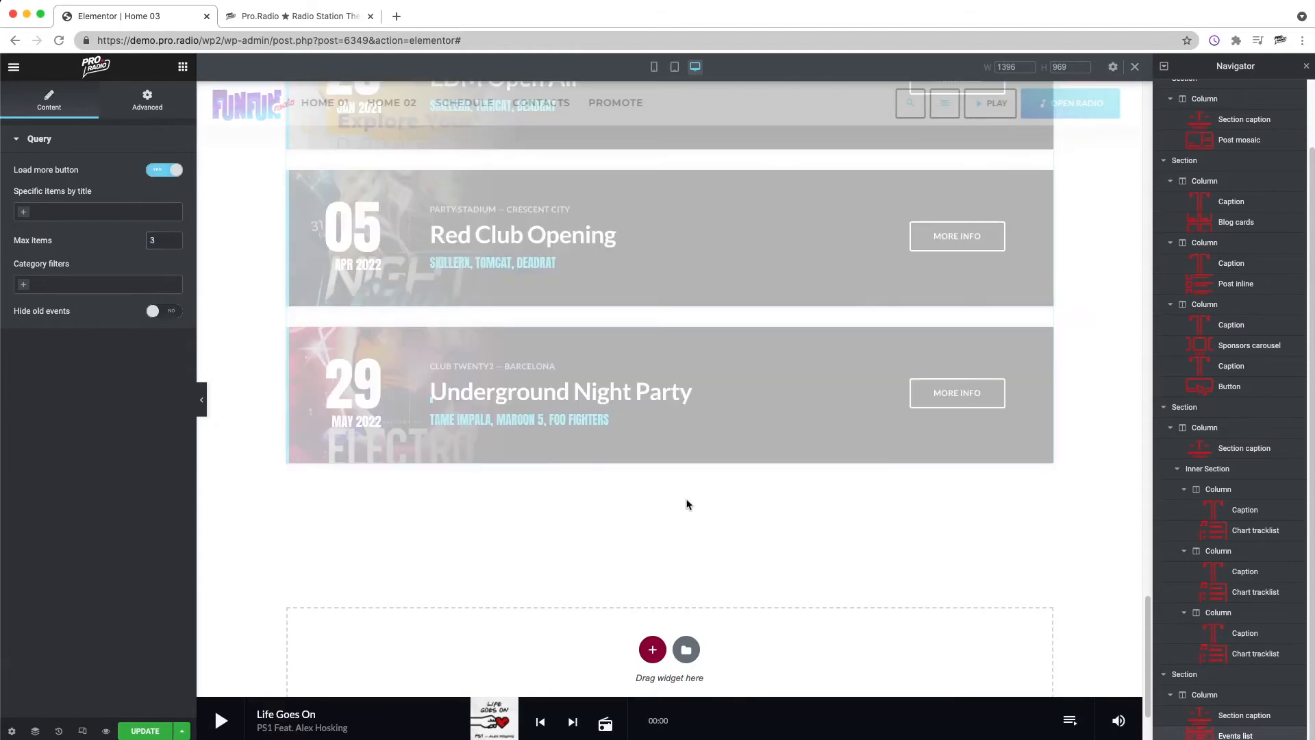
left_click(659, 497)
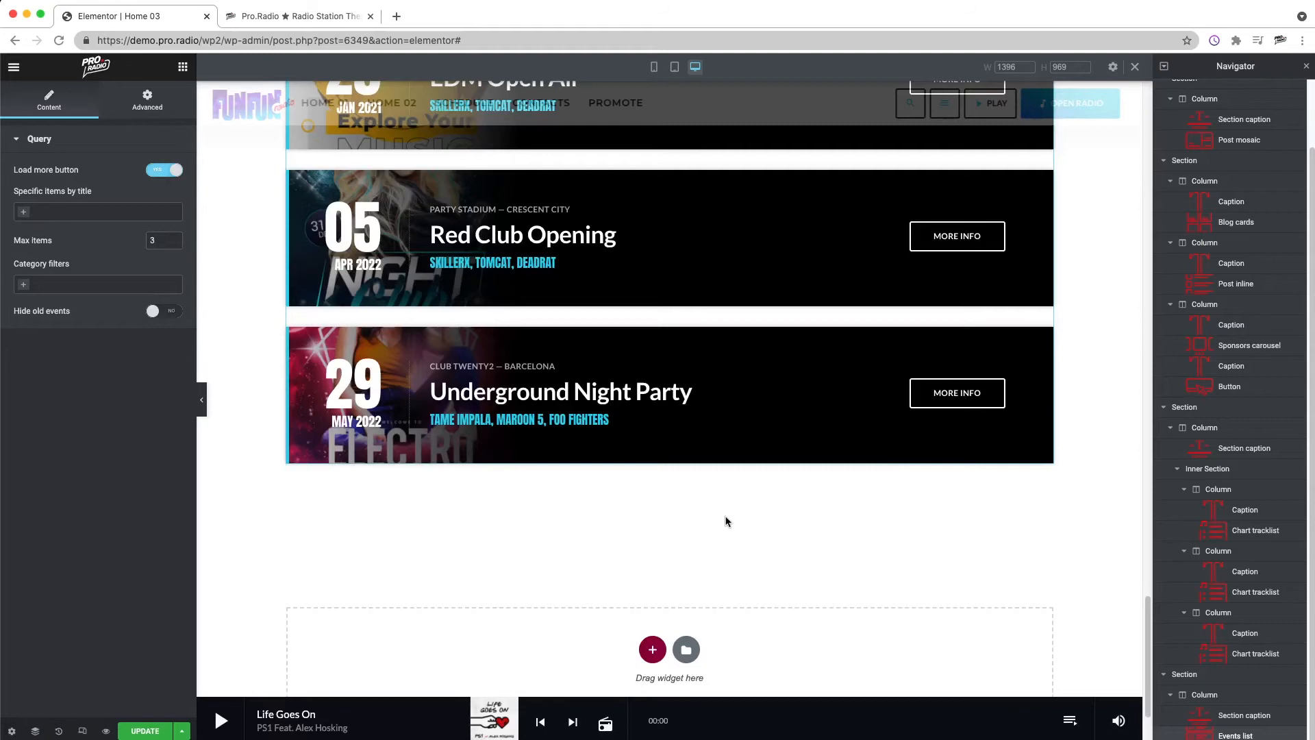
Step: Review the whole homepage from the on-air header through the charts to the upcoming events section
scroll(680, 544, "up", 15)
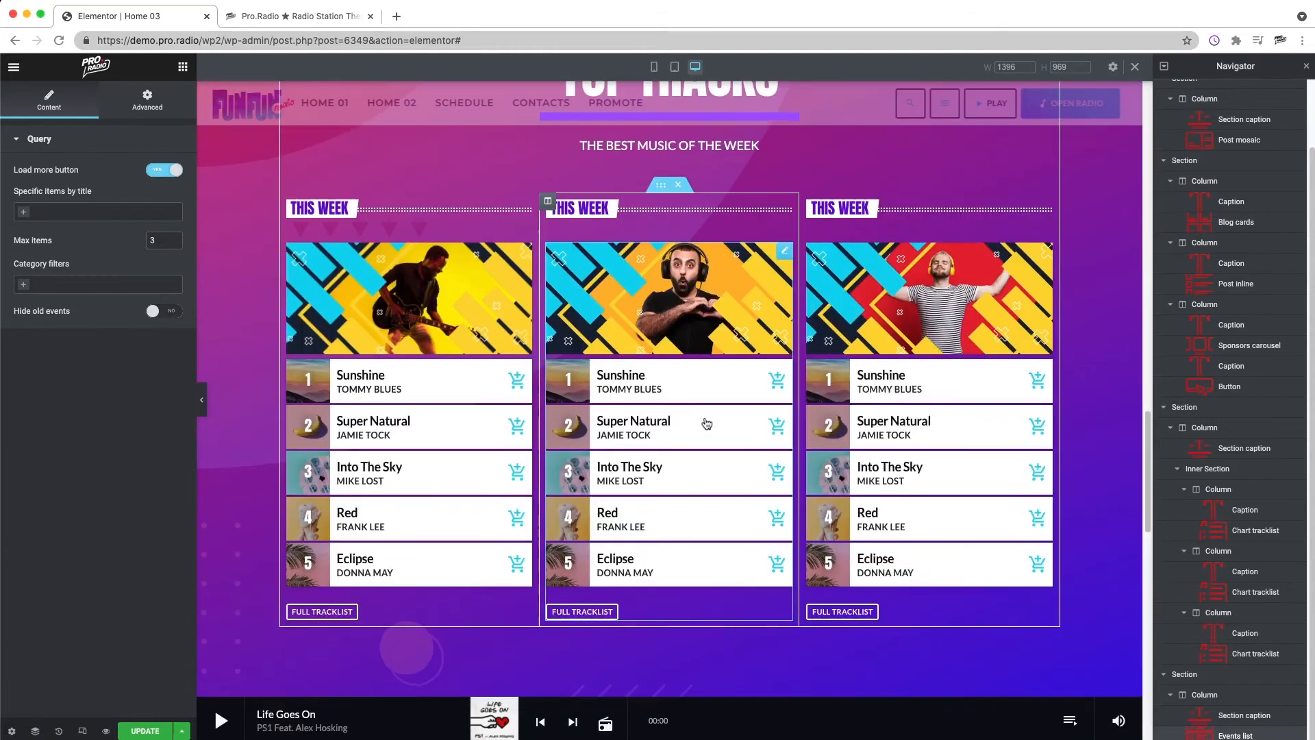
scroll(713, 442, "up", 15)
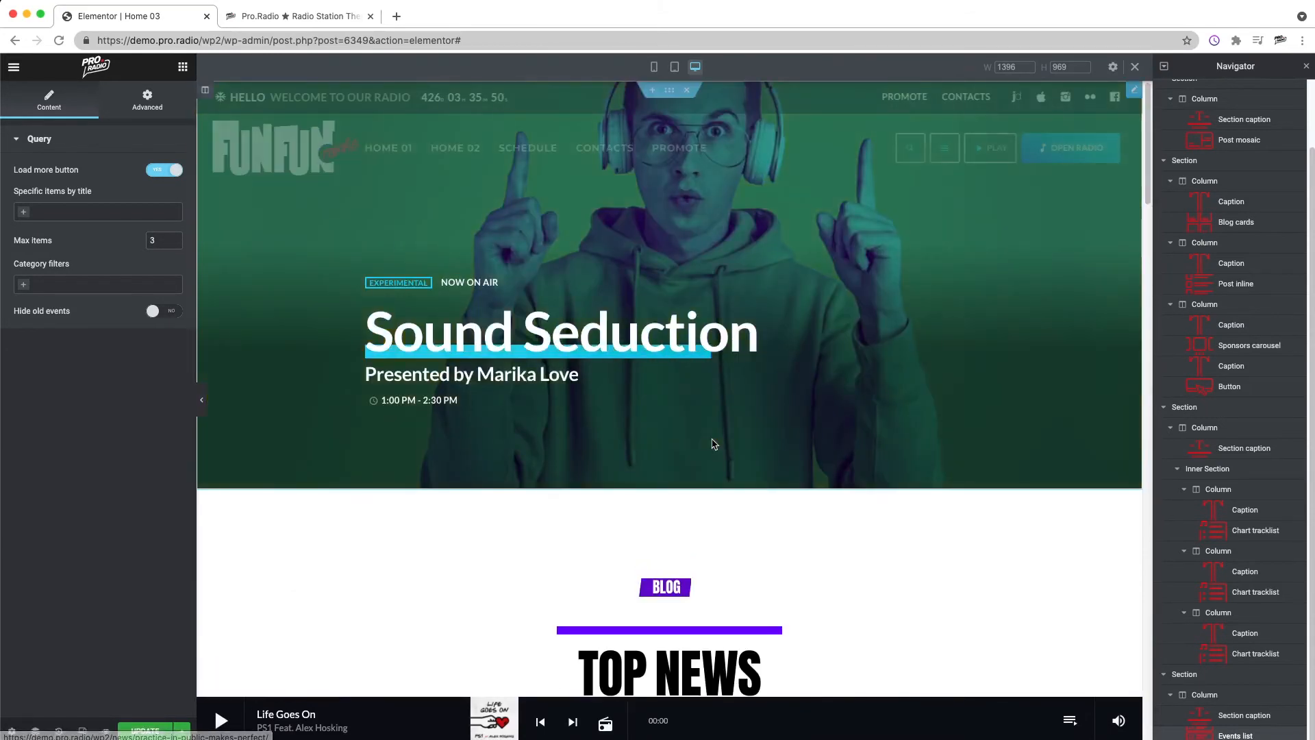
scroll(728, 428, "down", 20)
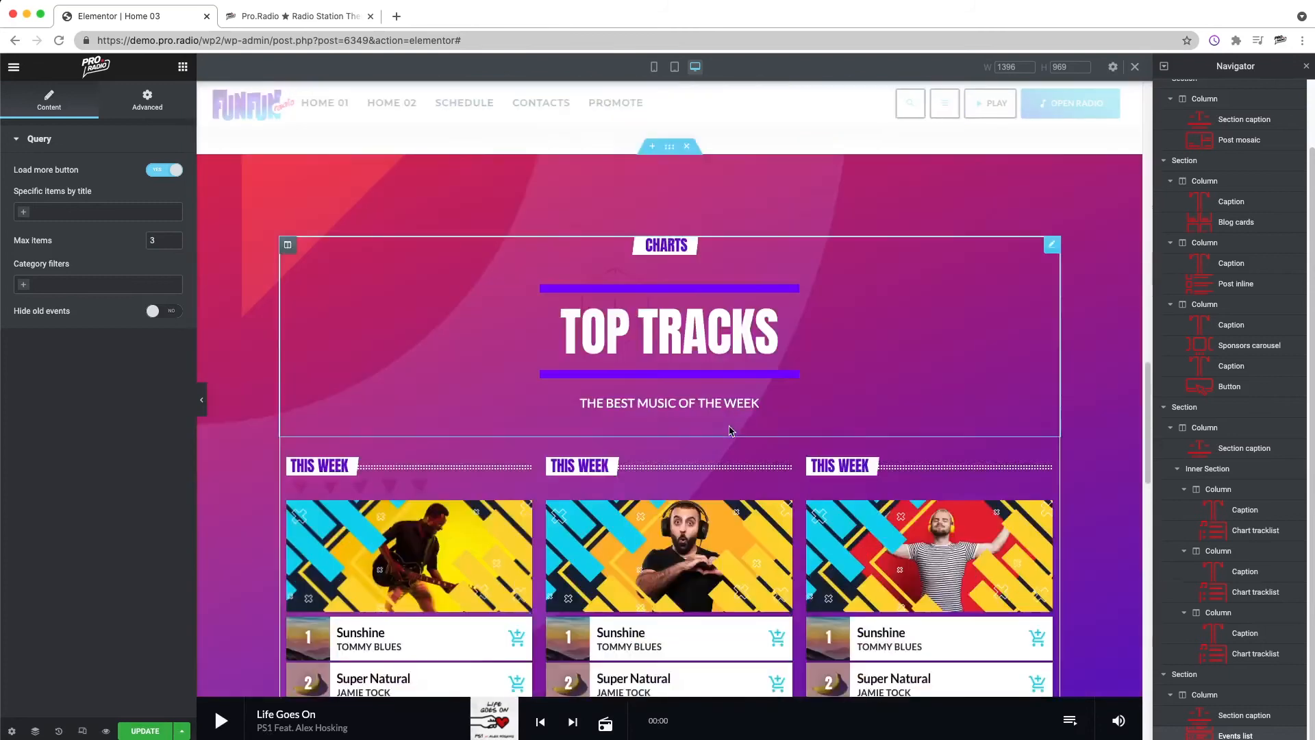
scroll(651, 366, "up", 6)
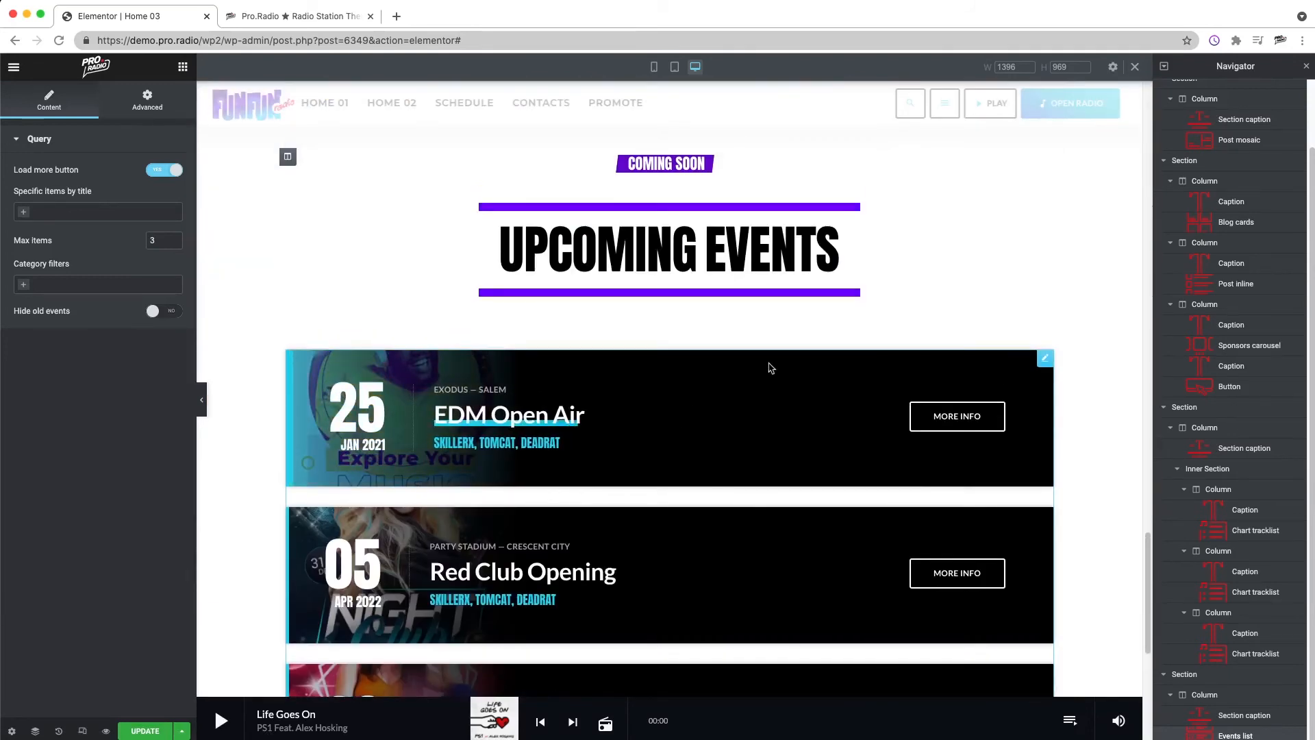
scroll(684, 445, "down", 6)
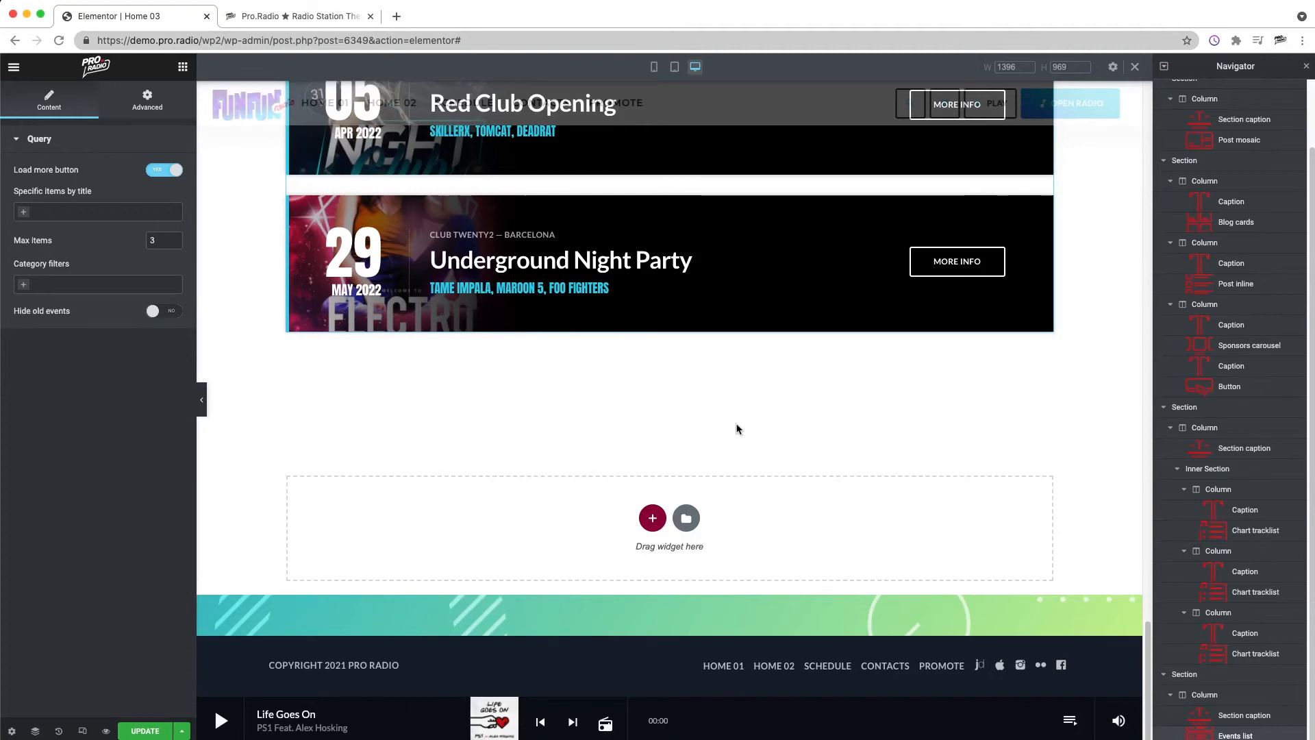
scroll(731, 435, "up", 20)
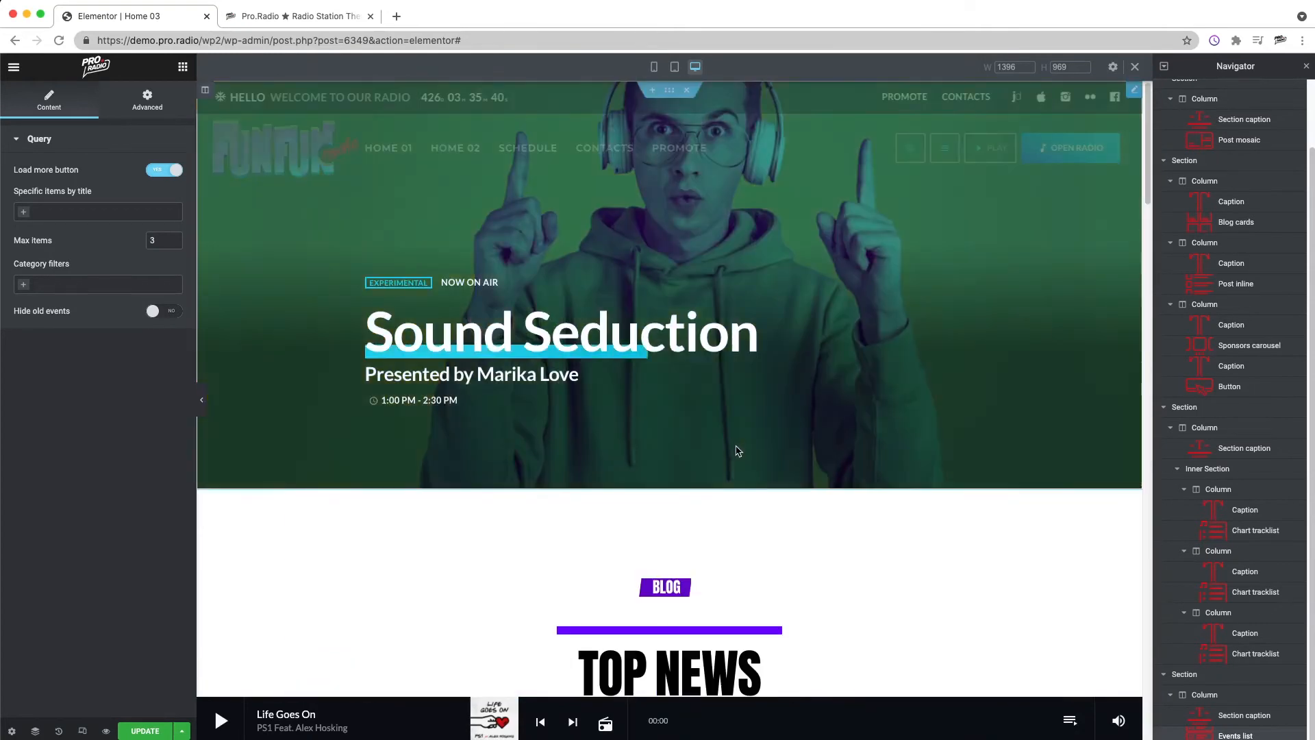
scroll(732, 439, "down", 8)
scroll(739, 462, "down", 15)
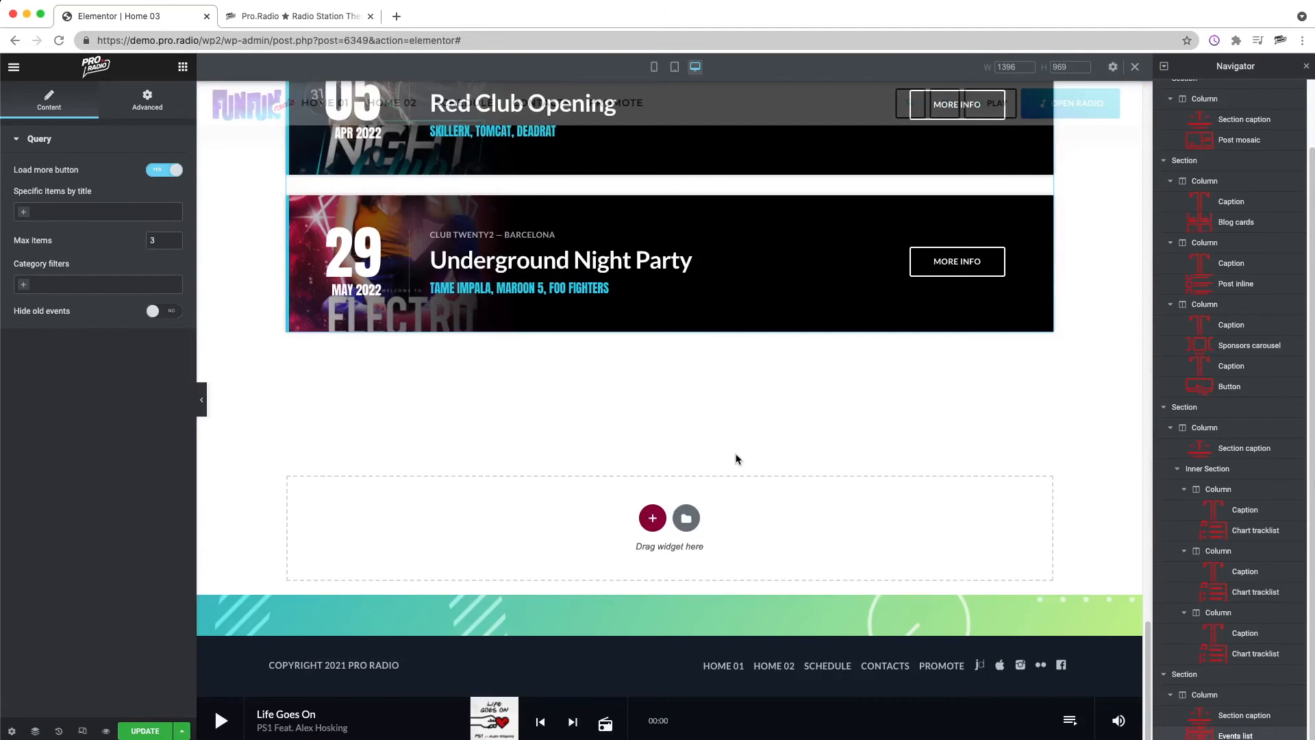
scroll(736, 456, "up", 4)
scroll(736, 456, "down", 4)
Step: Add a single-column section below the upcoming events section
left_click(183, 68)
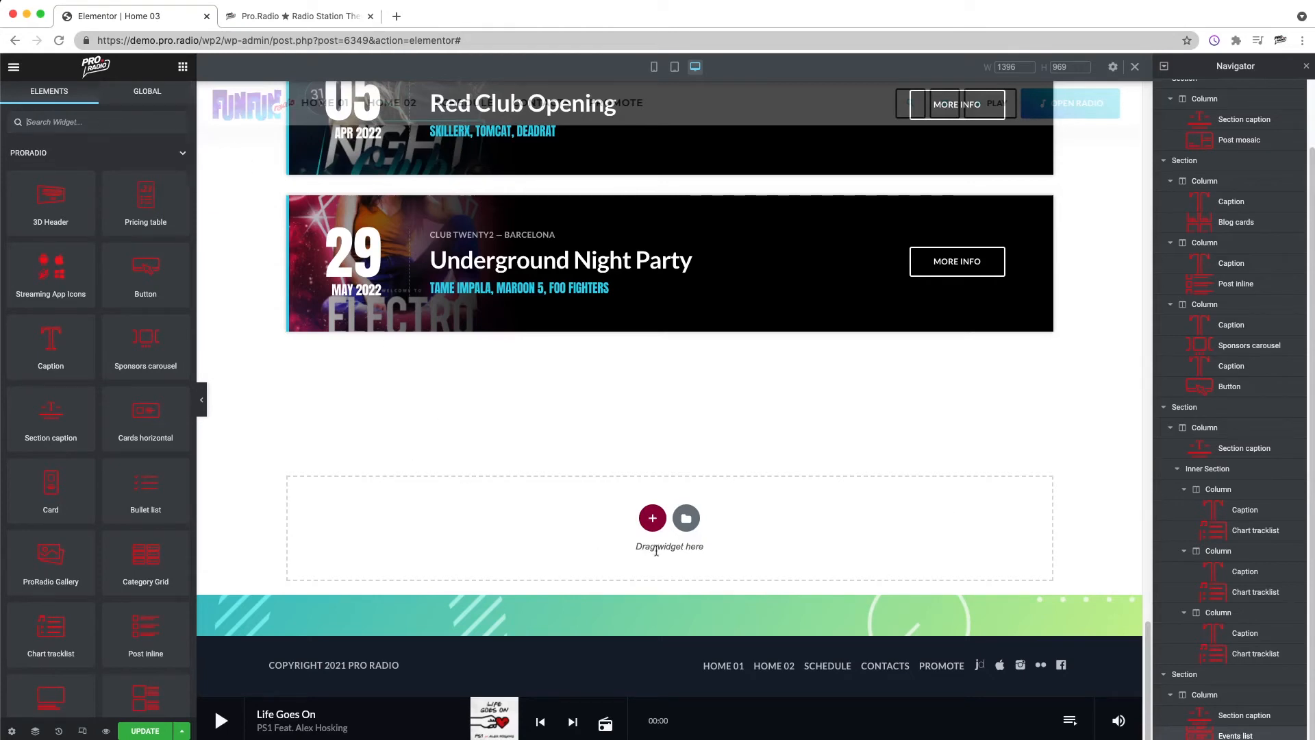
left_click(652, 519)
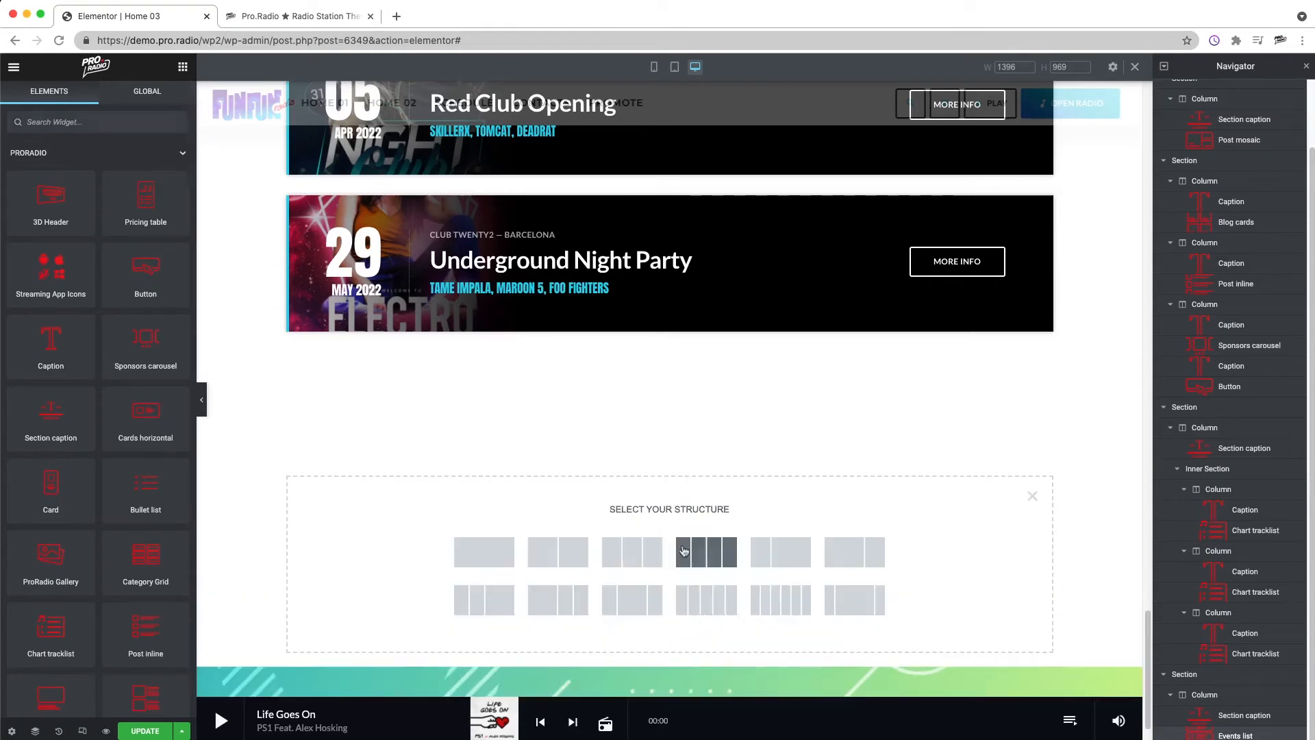
left_click(767, 569)
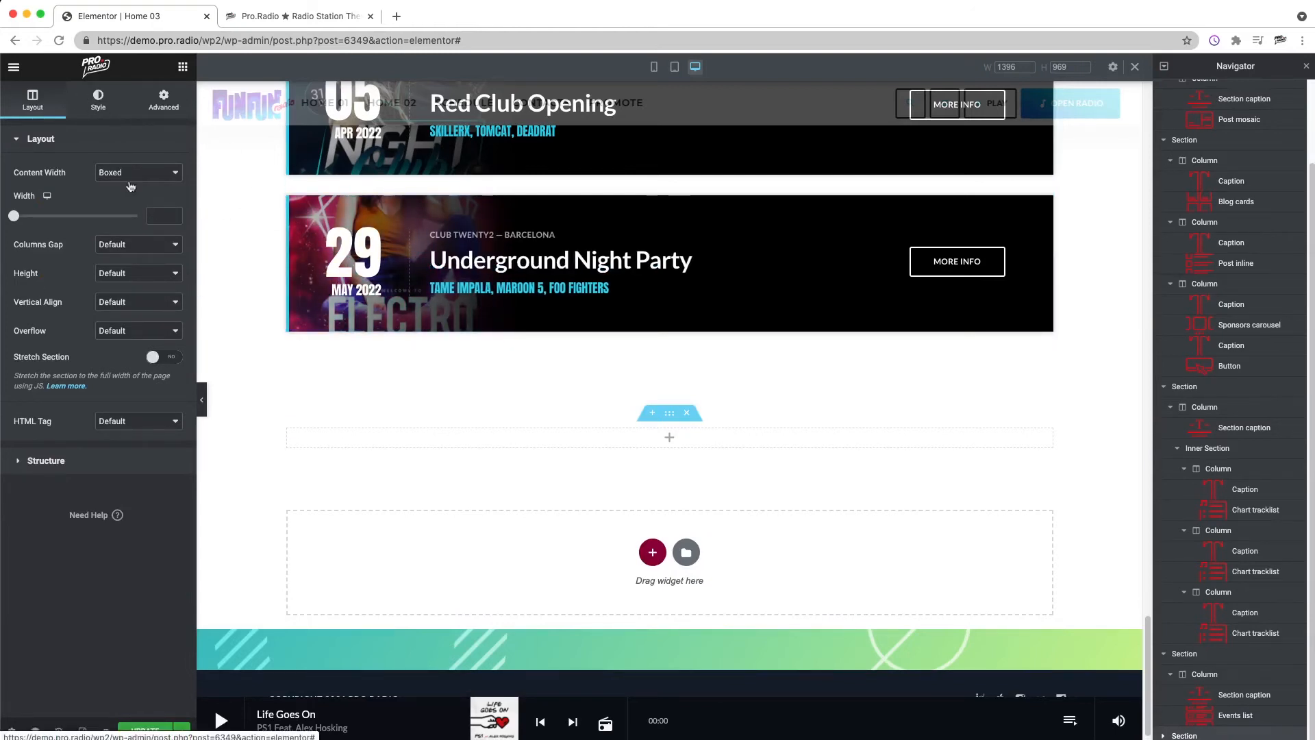
Step: Give the new section a classic background using the teal-green gradient image, searching the media library for BACK
left_click(98, 100)
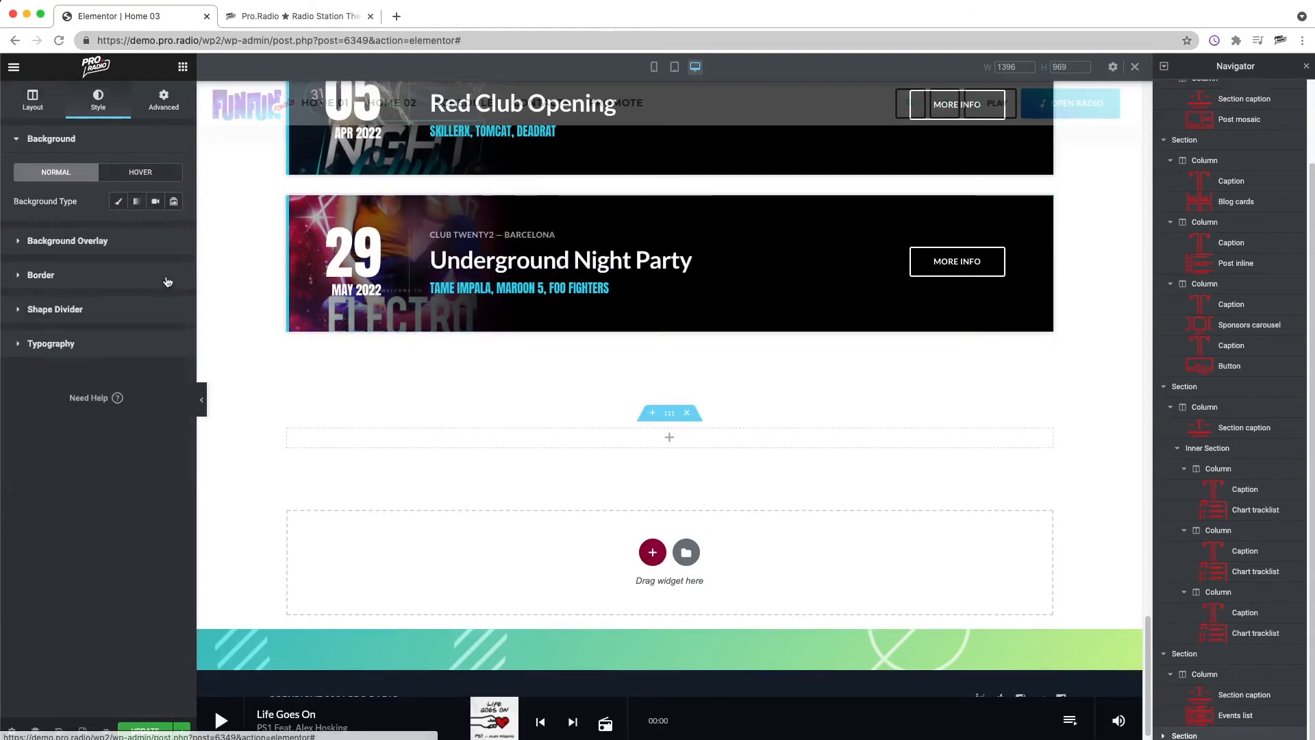
left_click(115, 205)
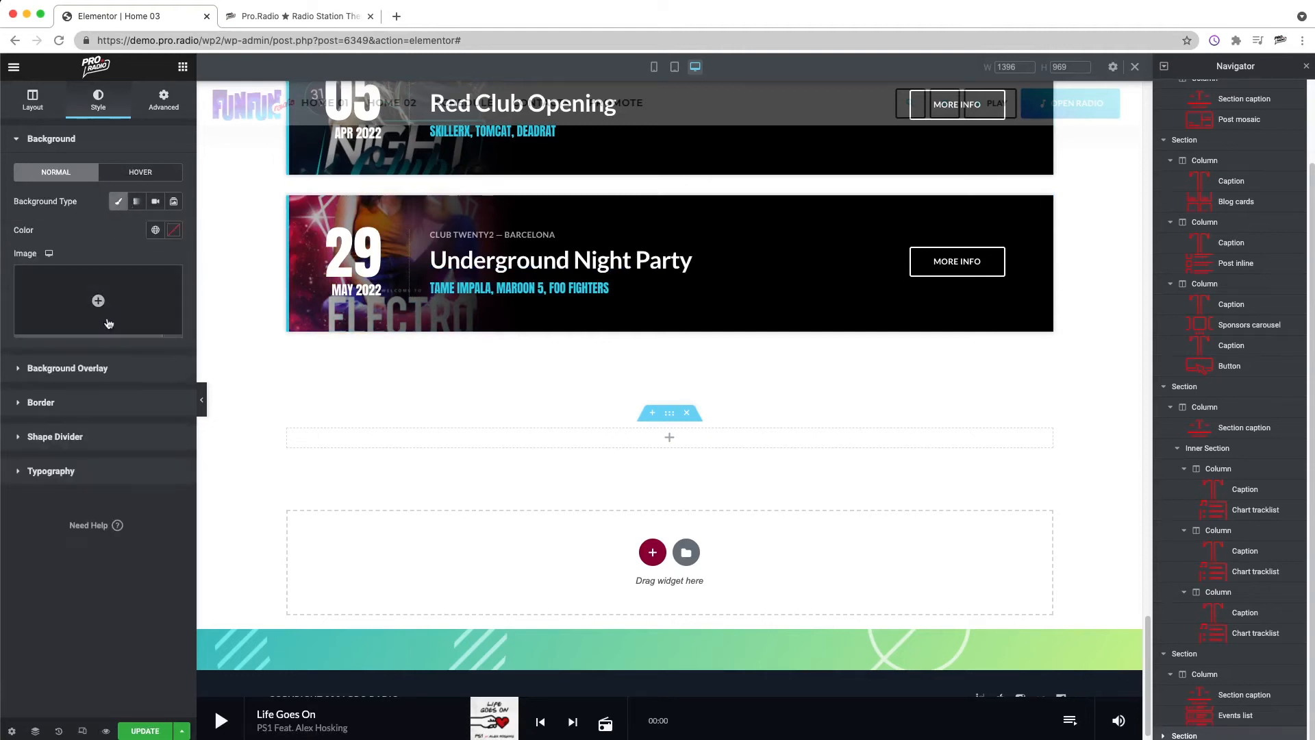
left_click(97, 301)
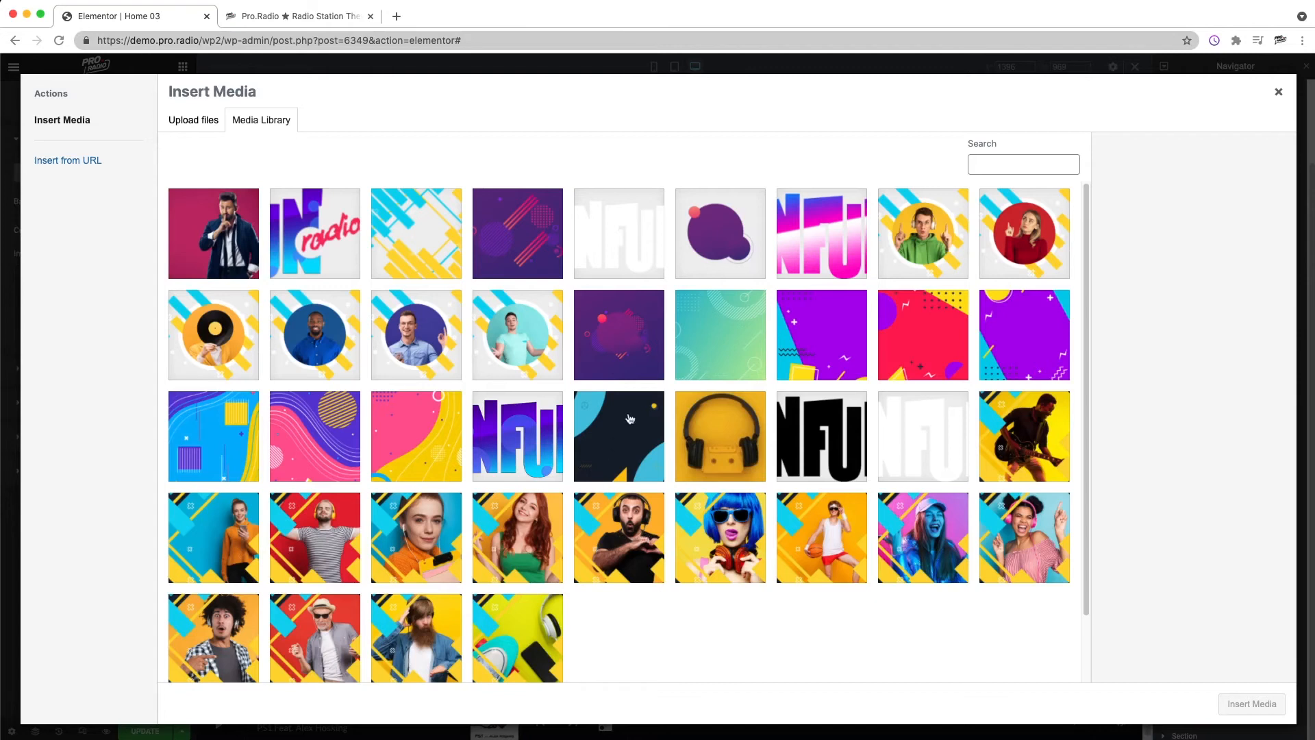
scroll(255, 515, "down", 1)
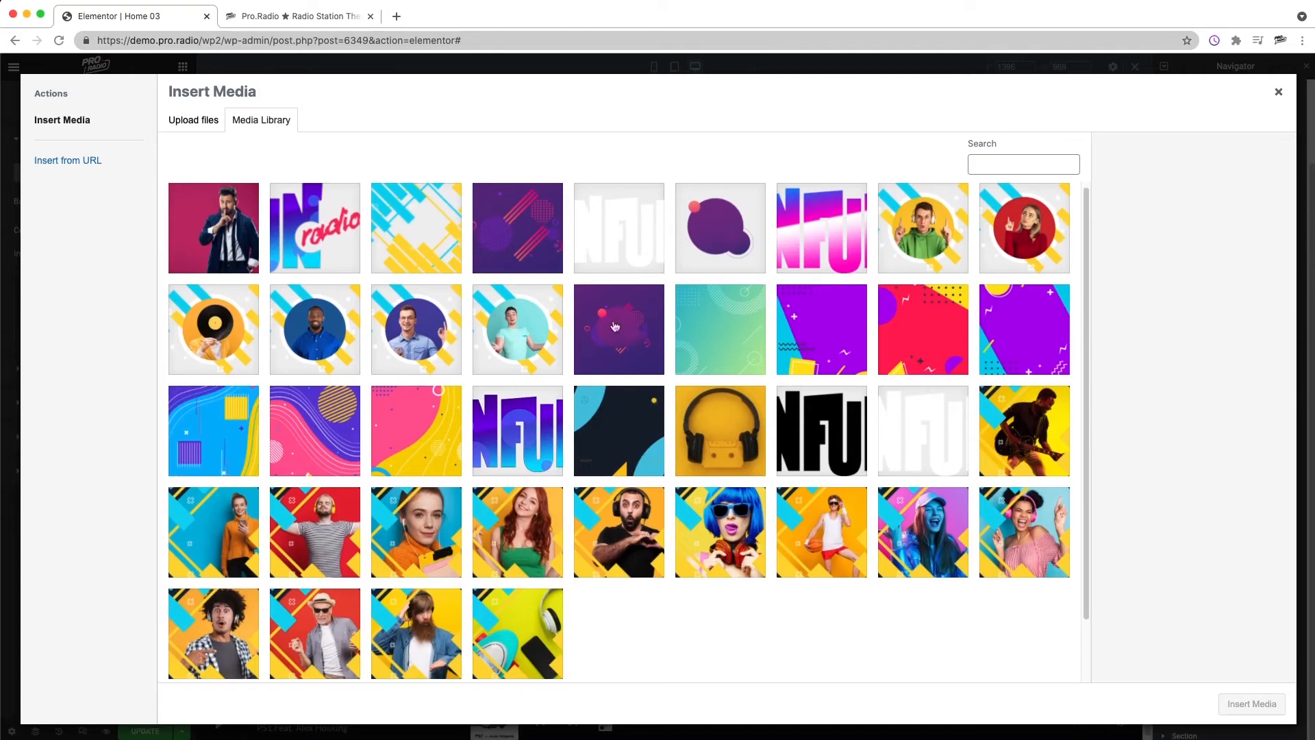
left_click(996, 167)
type("BACK")
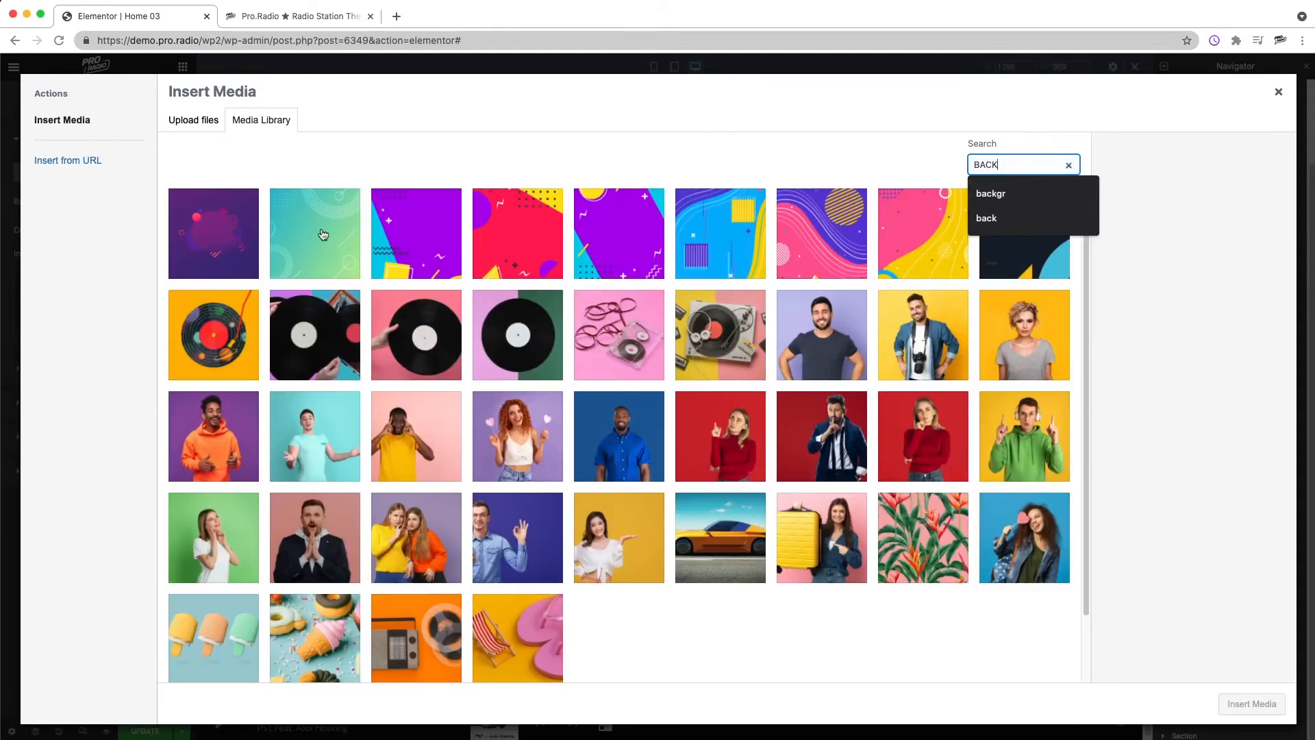
left_click(323, 235)
left_click(1252, 703)
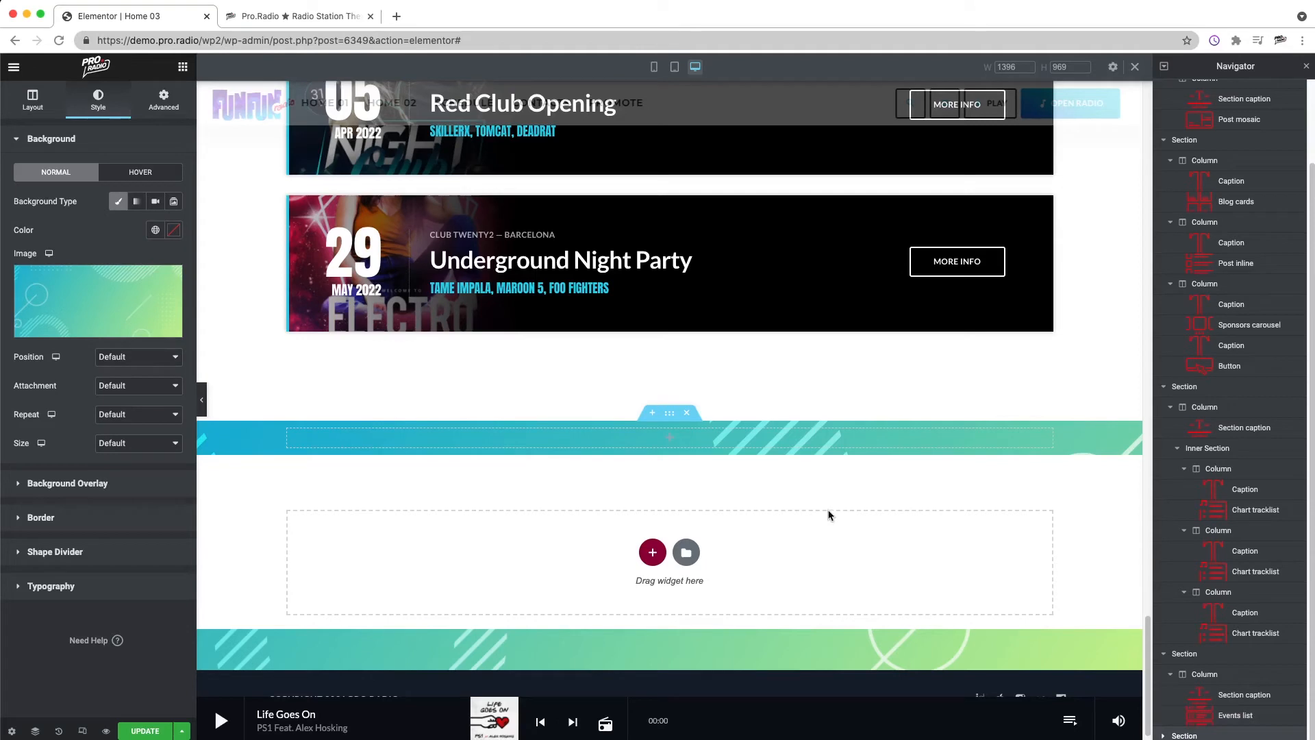
Step: Unlink the new section's padding values and set both the top and bottom padding to 120 px
left_click(164, 98)
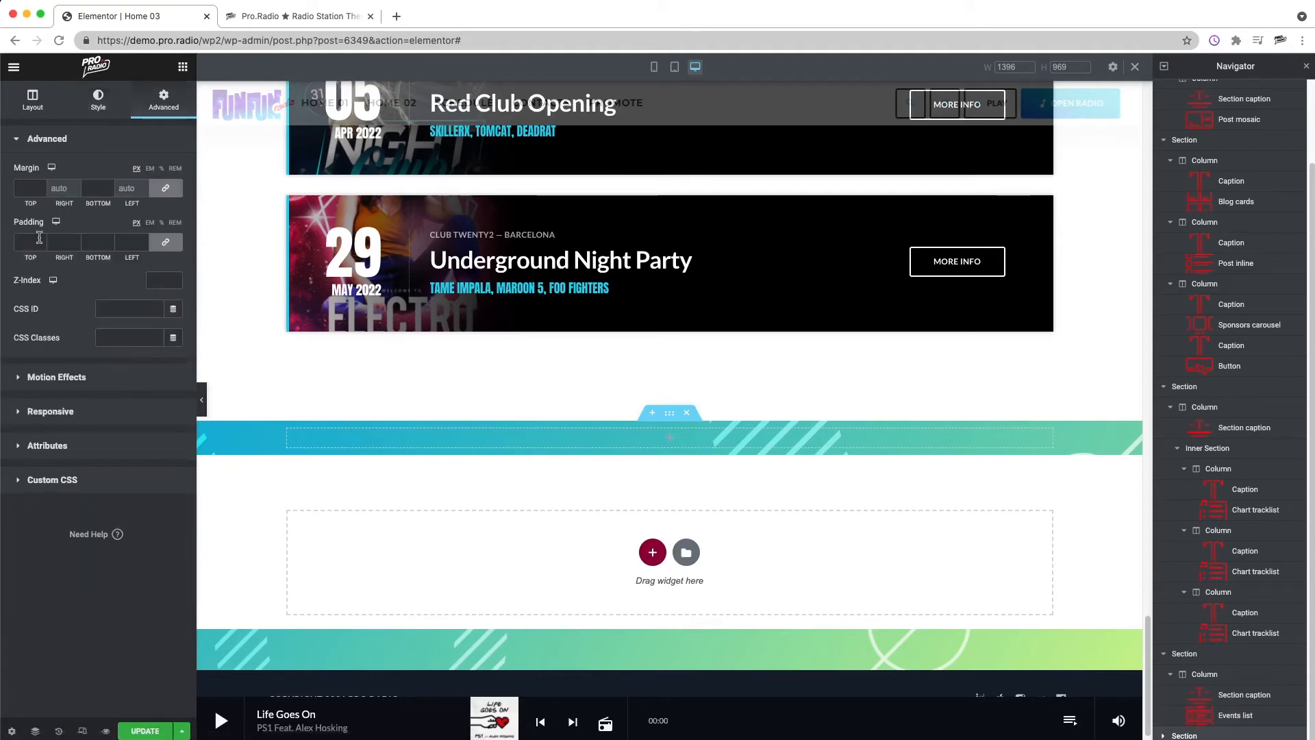
left_click(169, 243)
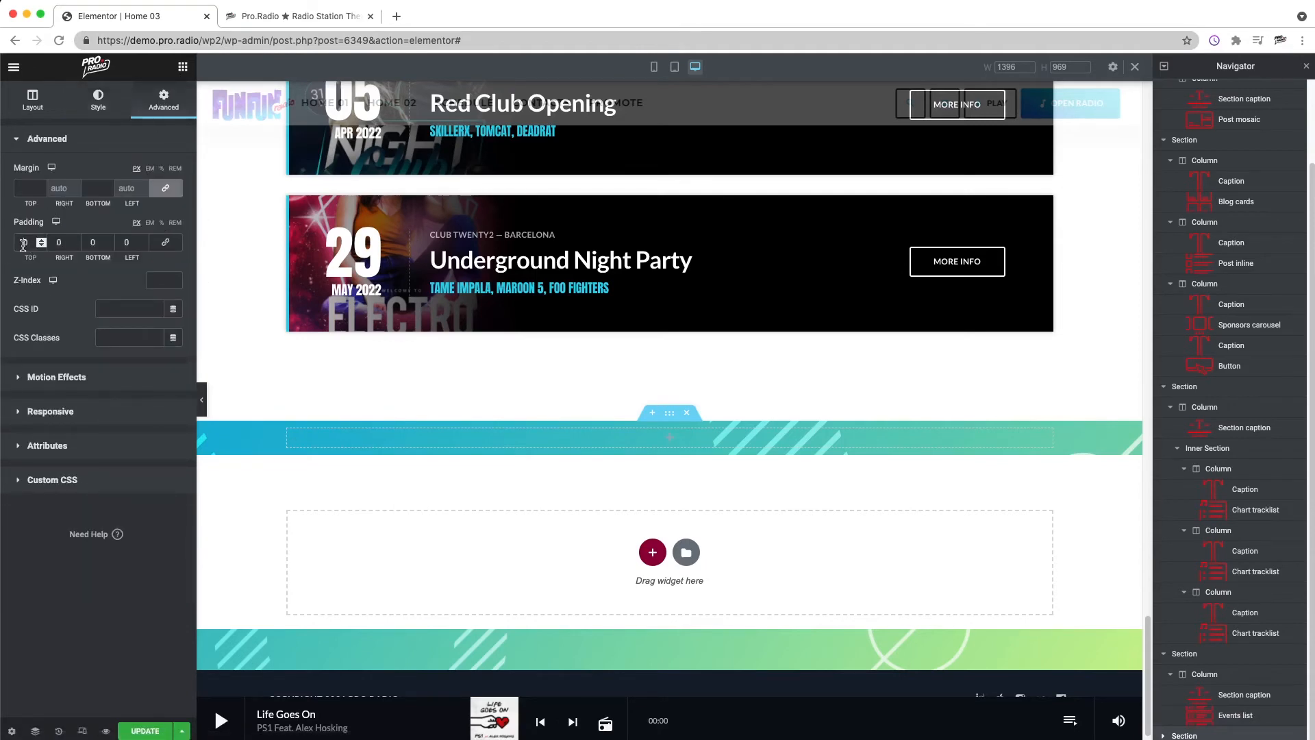
type("120")
left_click(92, 242)
type("120")
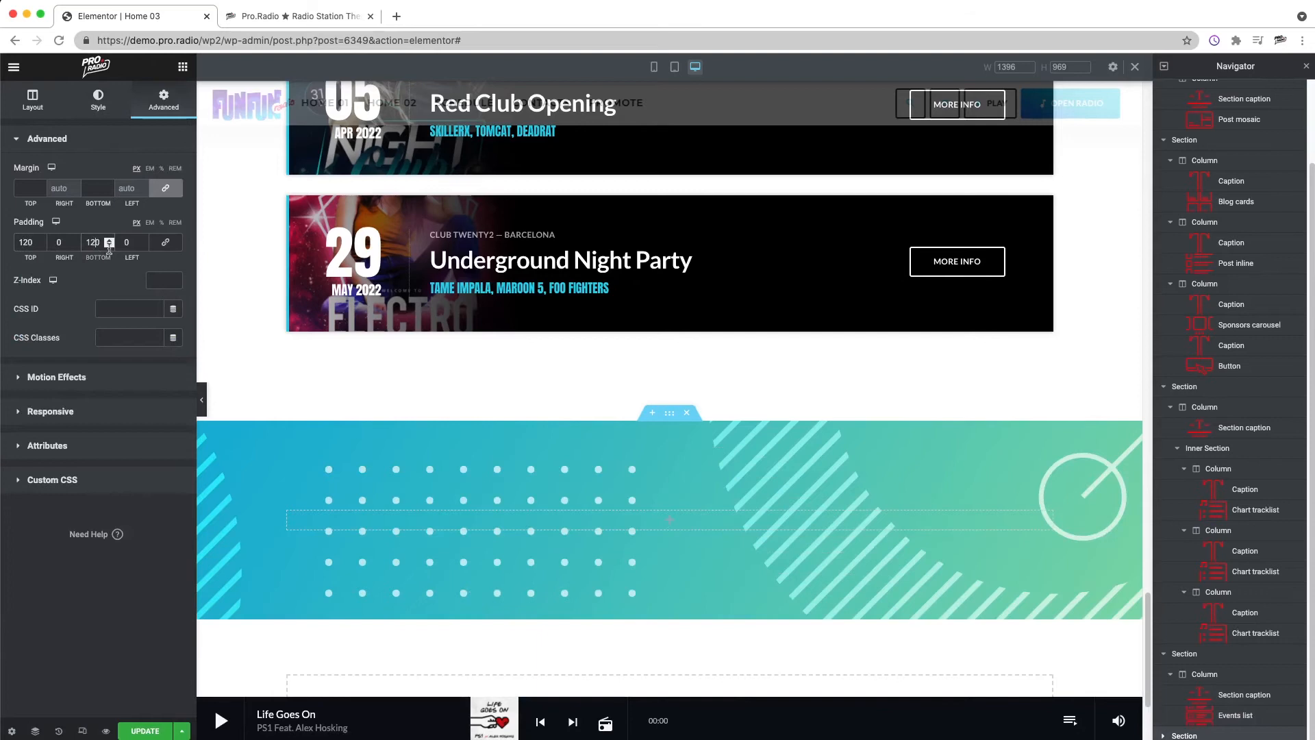
Step: Try a gradient background overlay on the new section
left_click(100, 105)
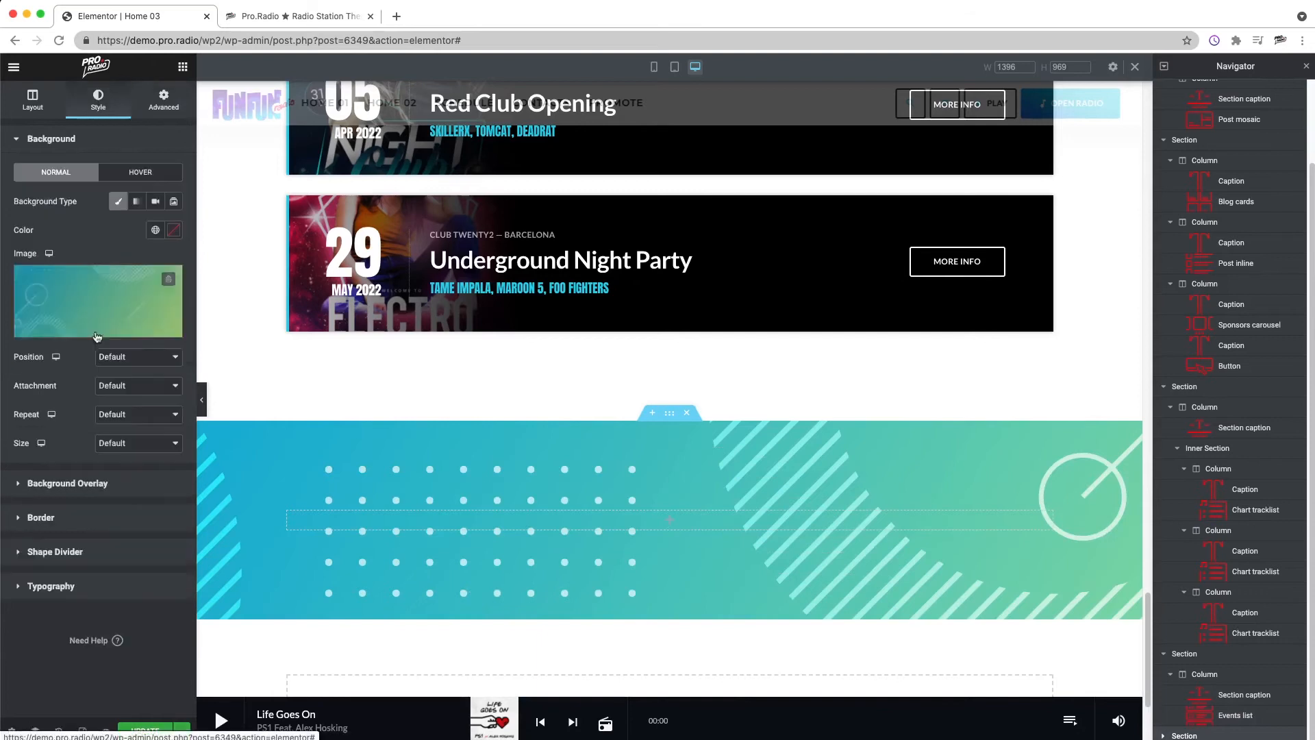
left_click(100, 482)
left_click(173, 236)
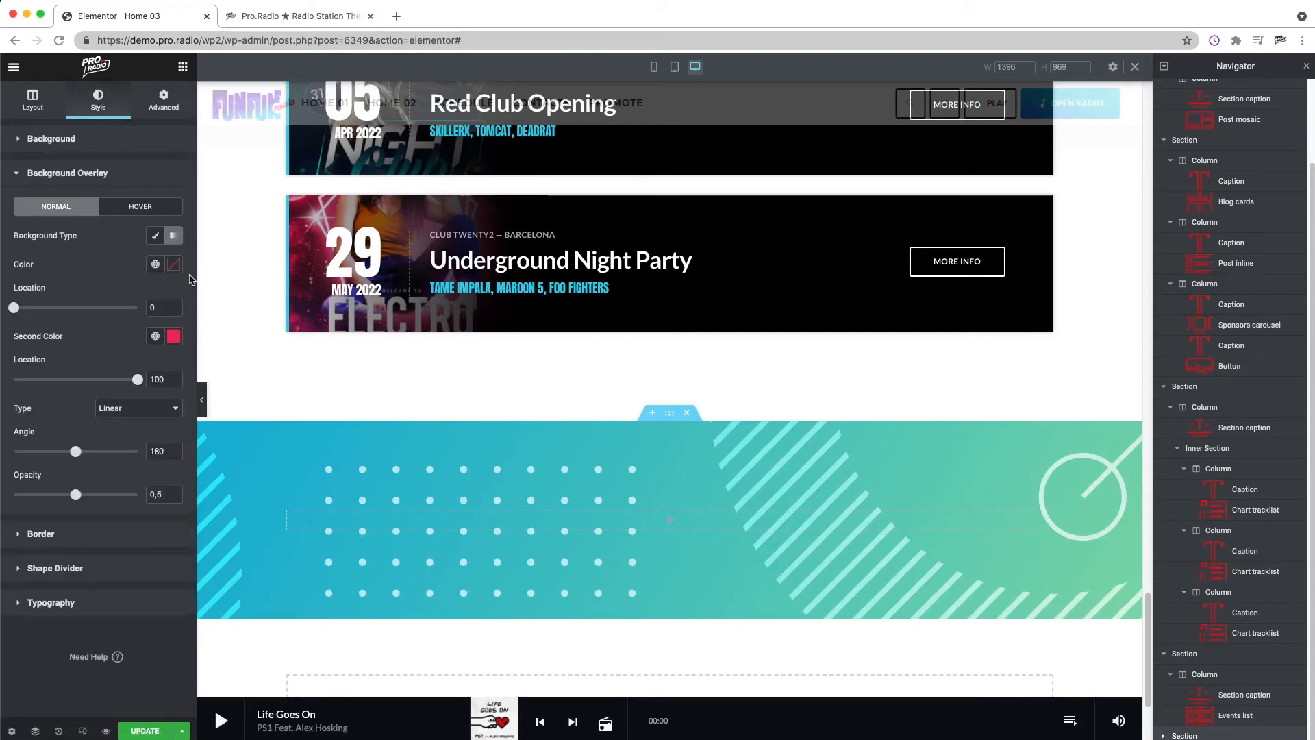
Step: Copy the purple charts section and paste only its style onto the new section below the upcoming events
scroll(259, 324, "up", 11)
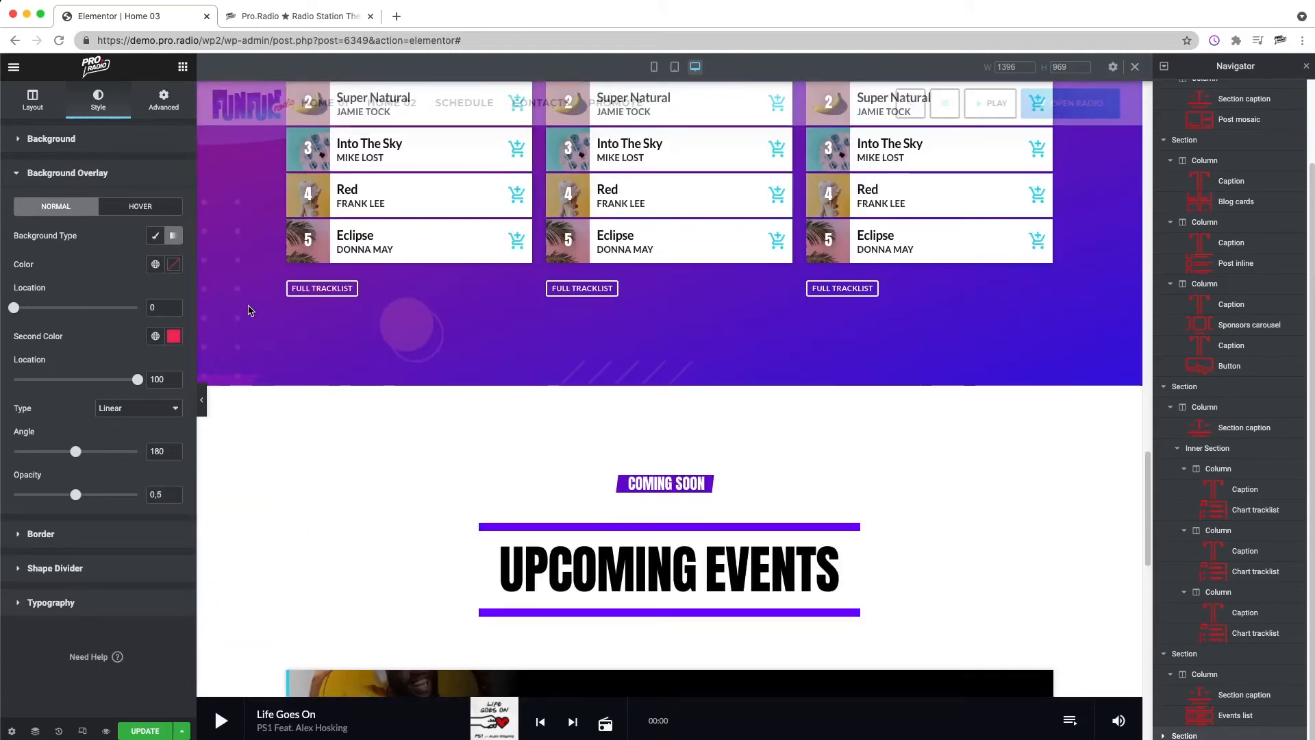
right_click(250, 311)
left_click(537, 475)
scroll(544, 488, "down", 11)
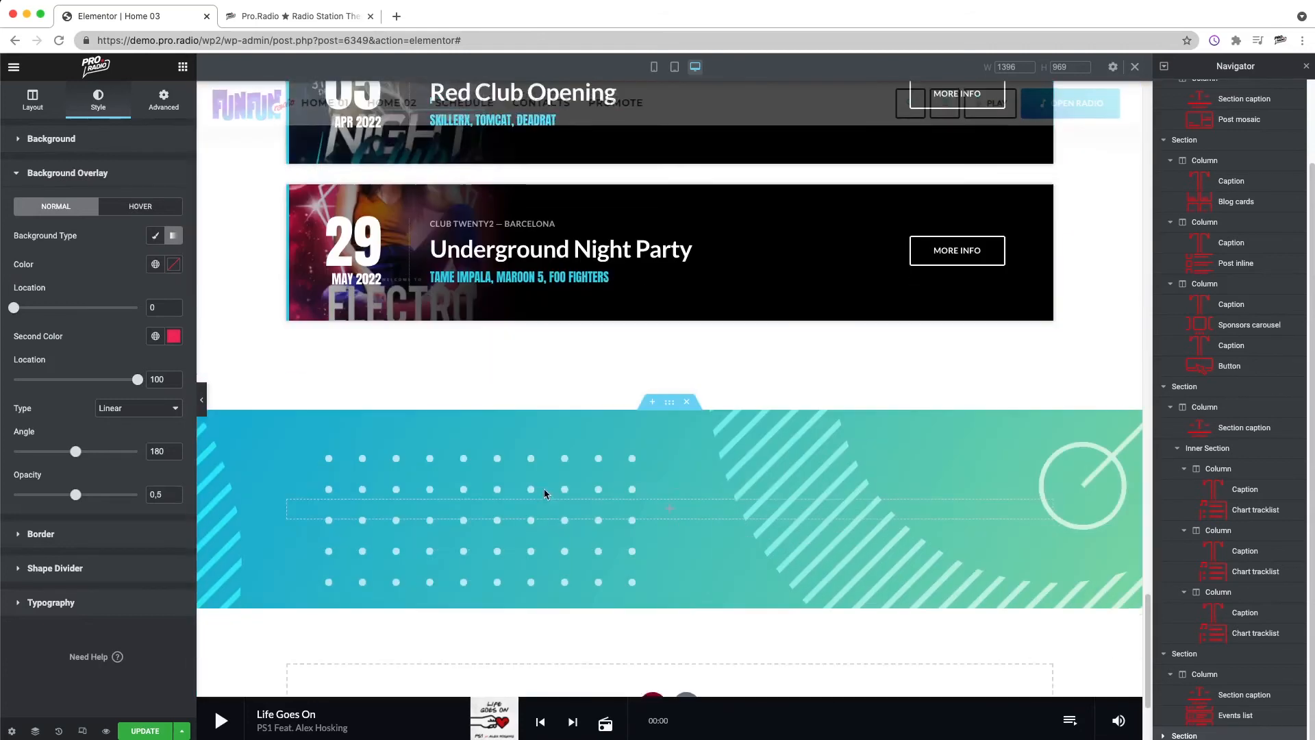
scroll(544, 487, "down", 2)
right_click(260, 365)
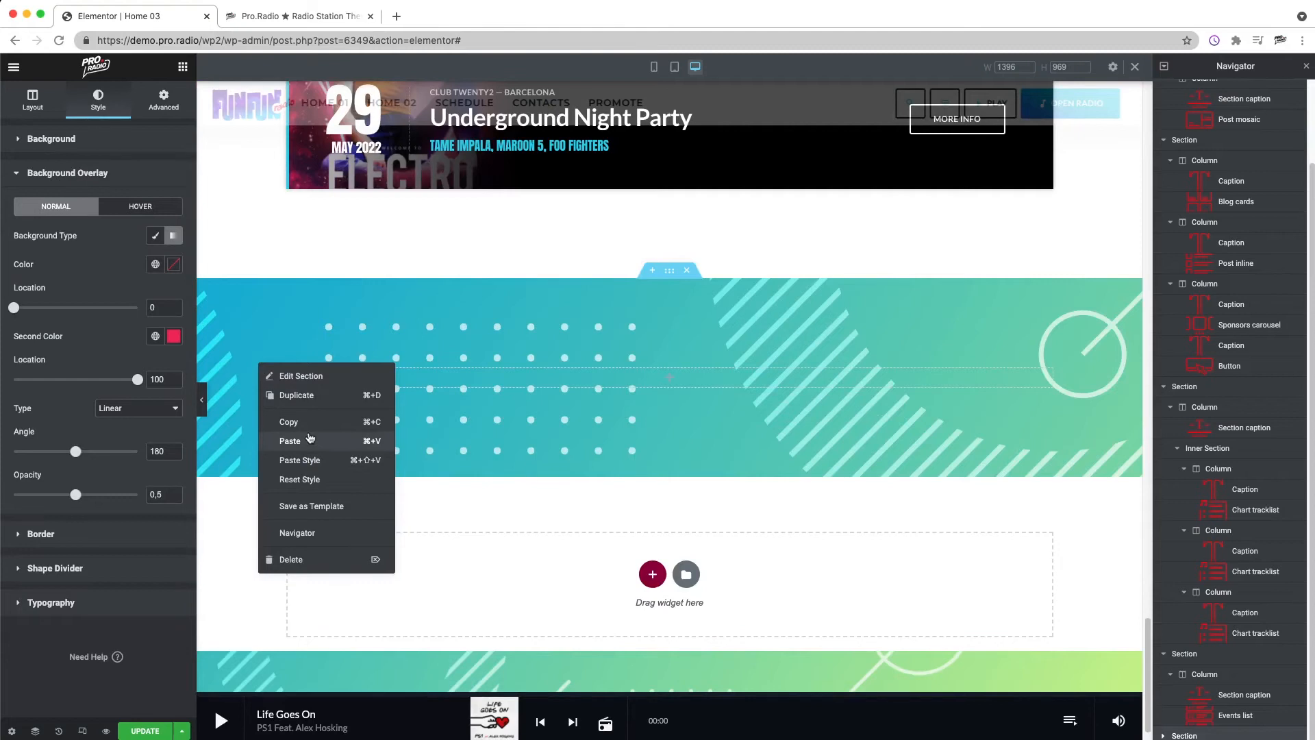
key("super+z")
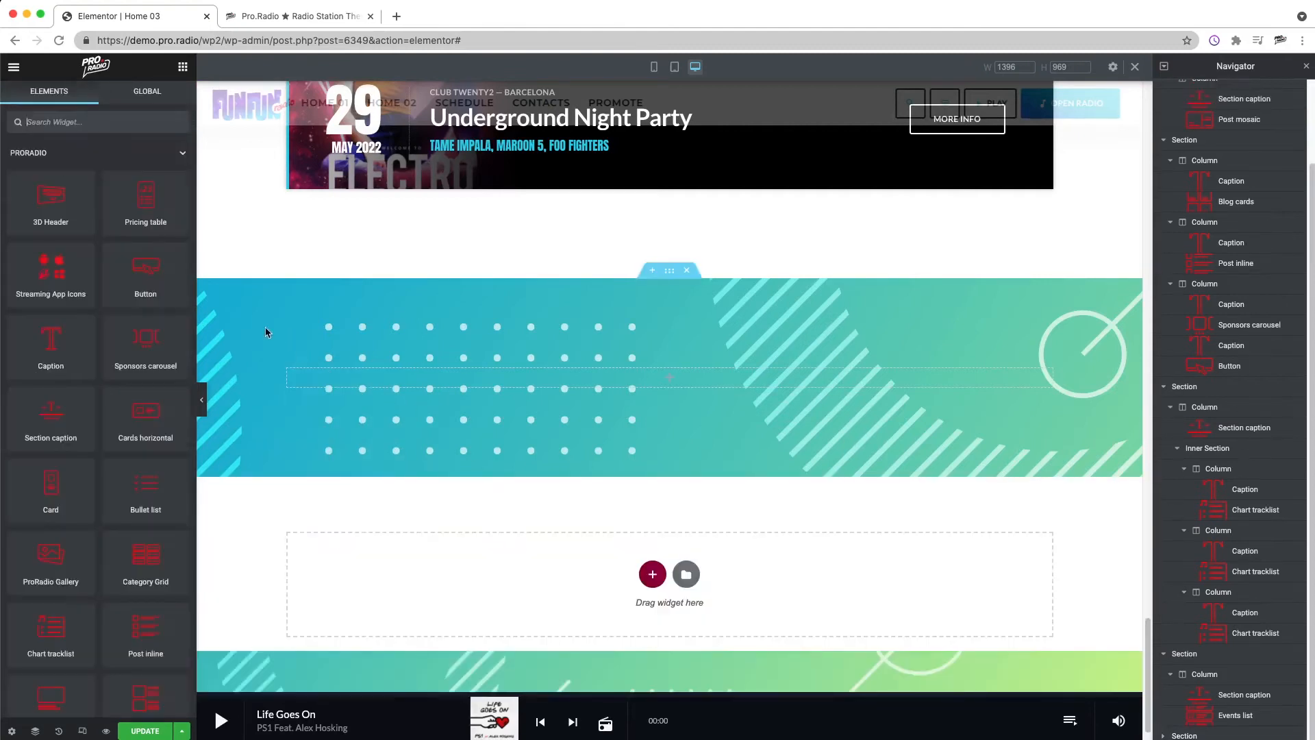
right_click(245, 324)
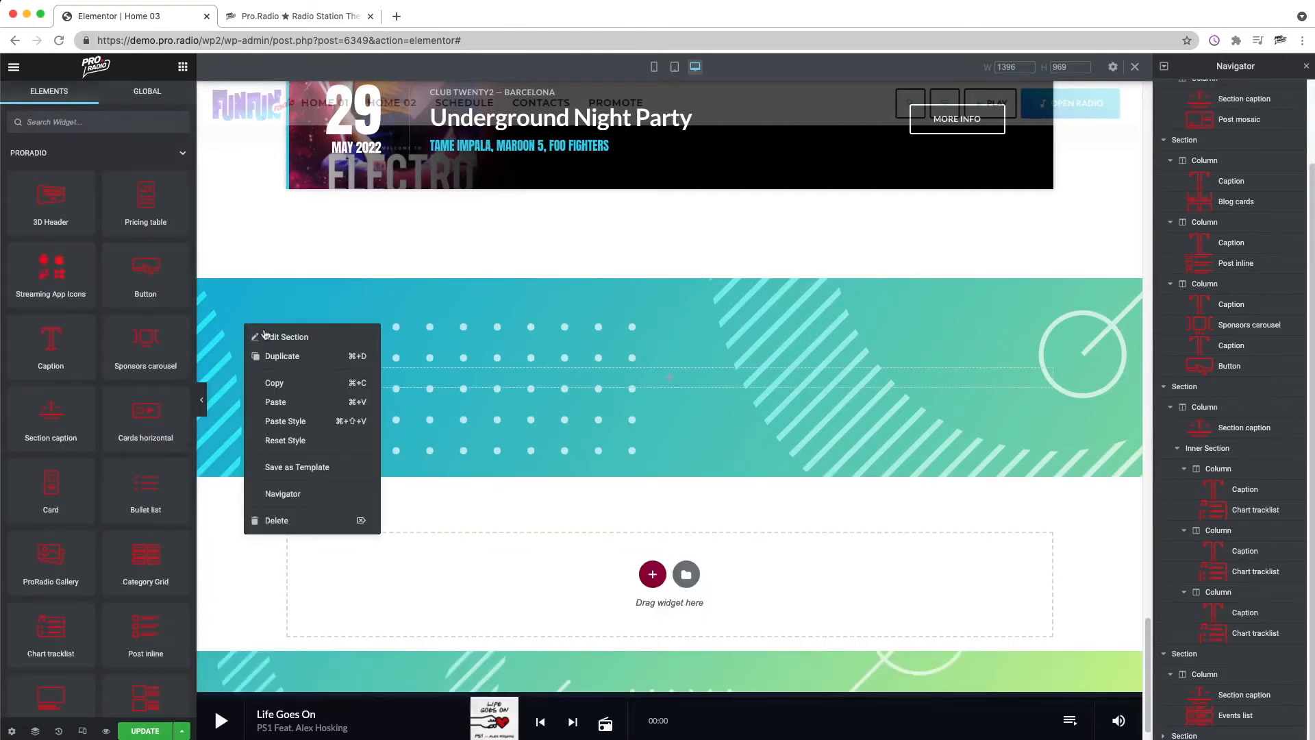
left_click(293, 420)
Step: Replace the new section's background image with the teal-green gradient image, searching the media library for BACK
right_click(241, 324)
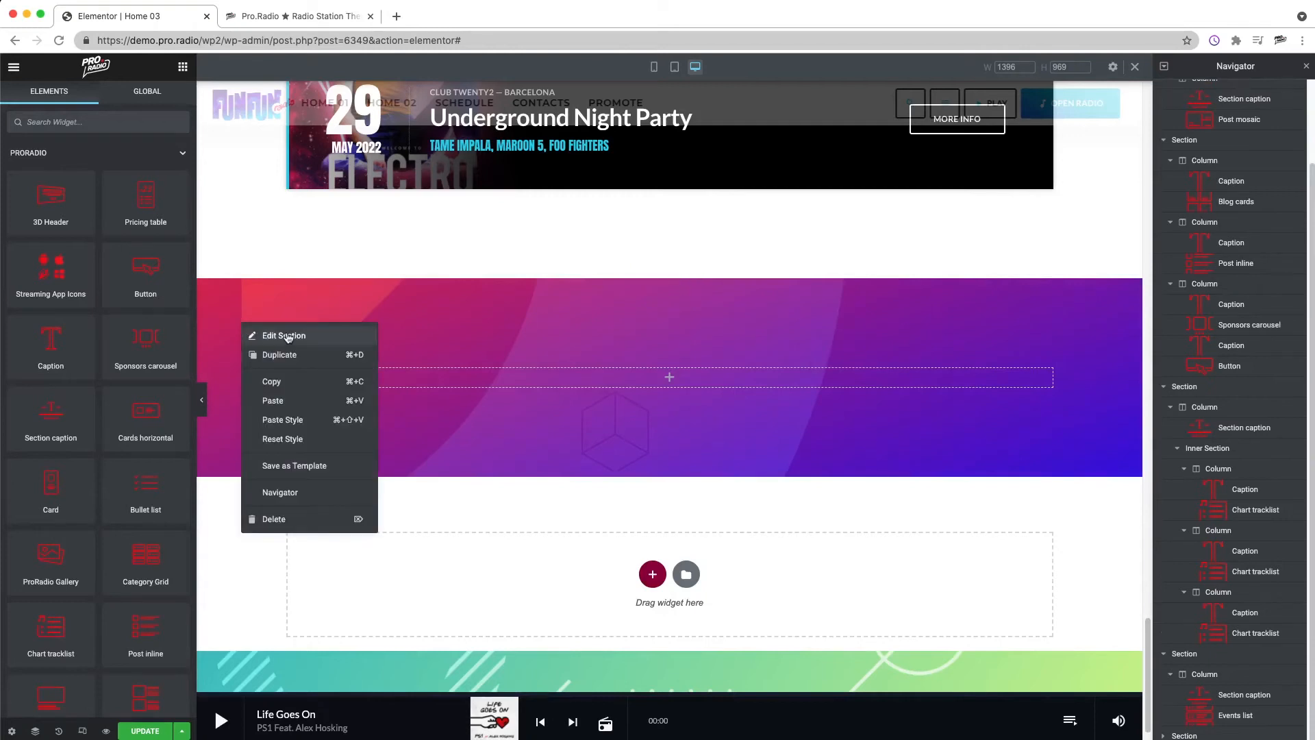
left_click(89, 312)
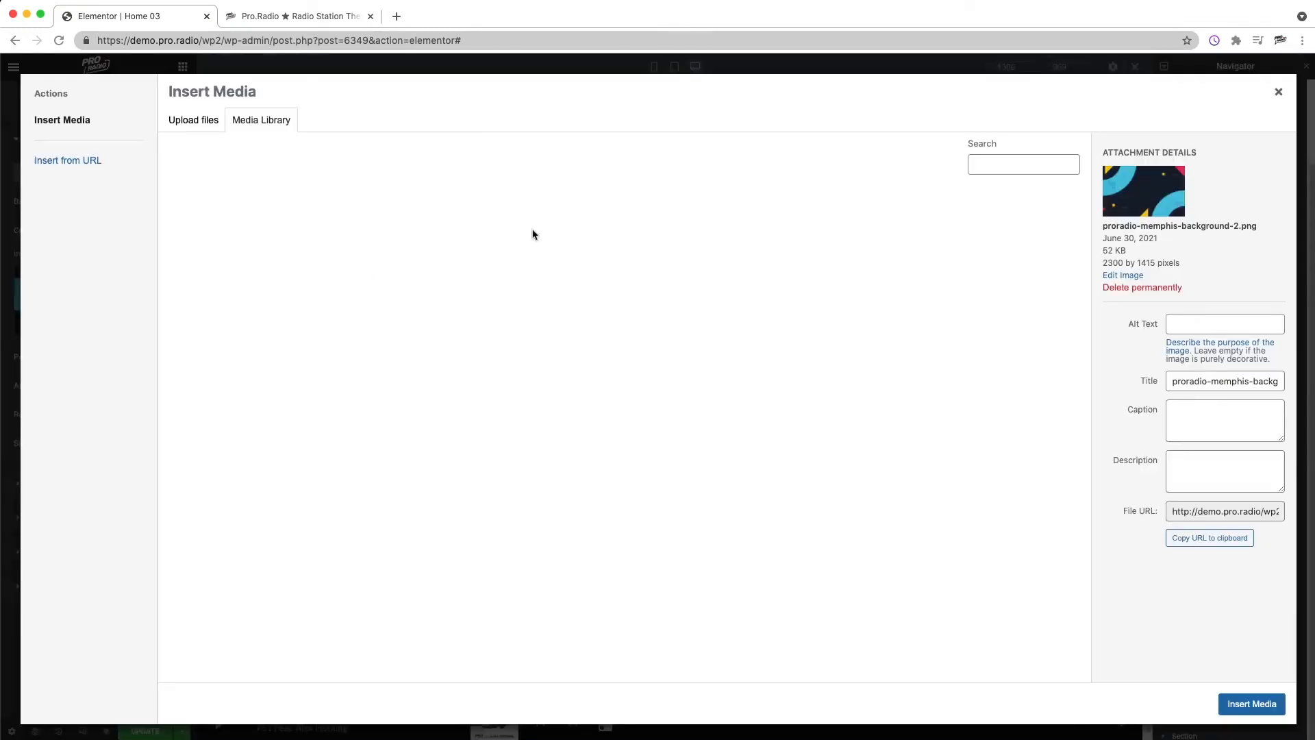
left_click(1008, 167)
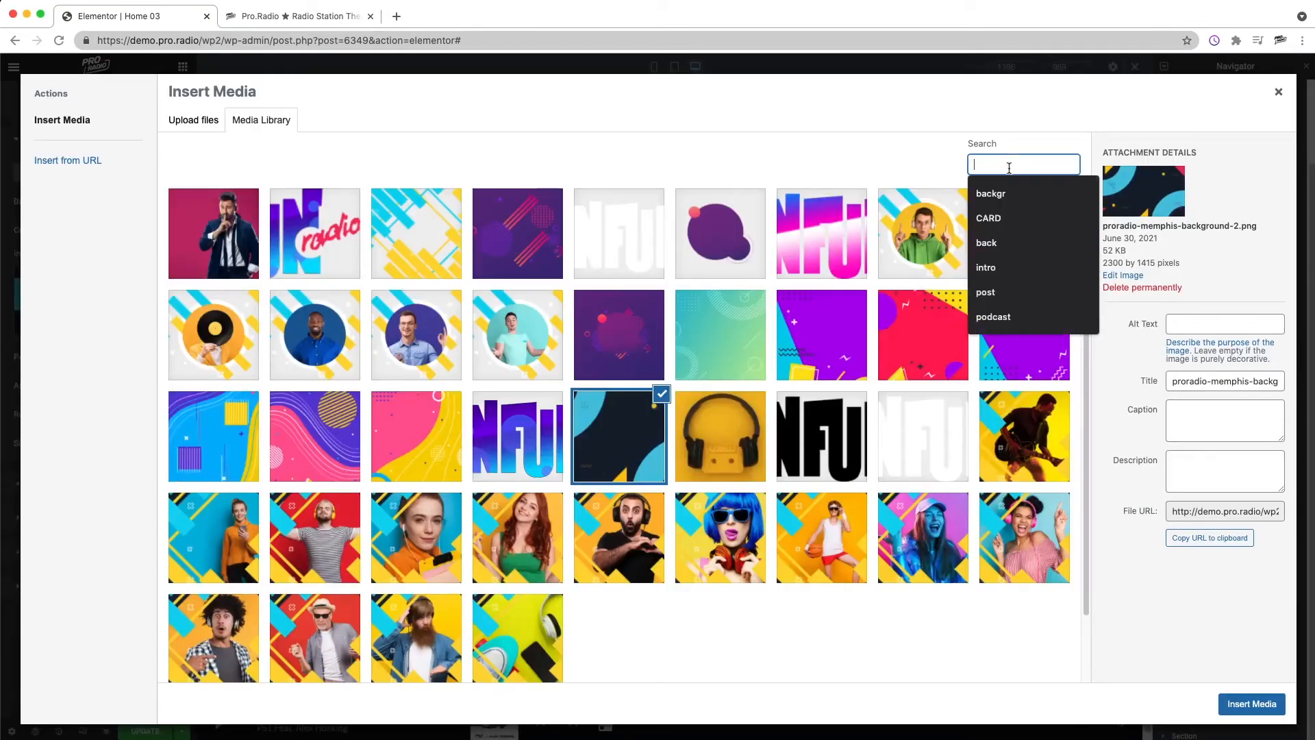
type("BACK")
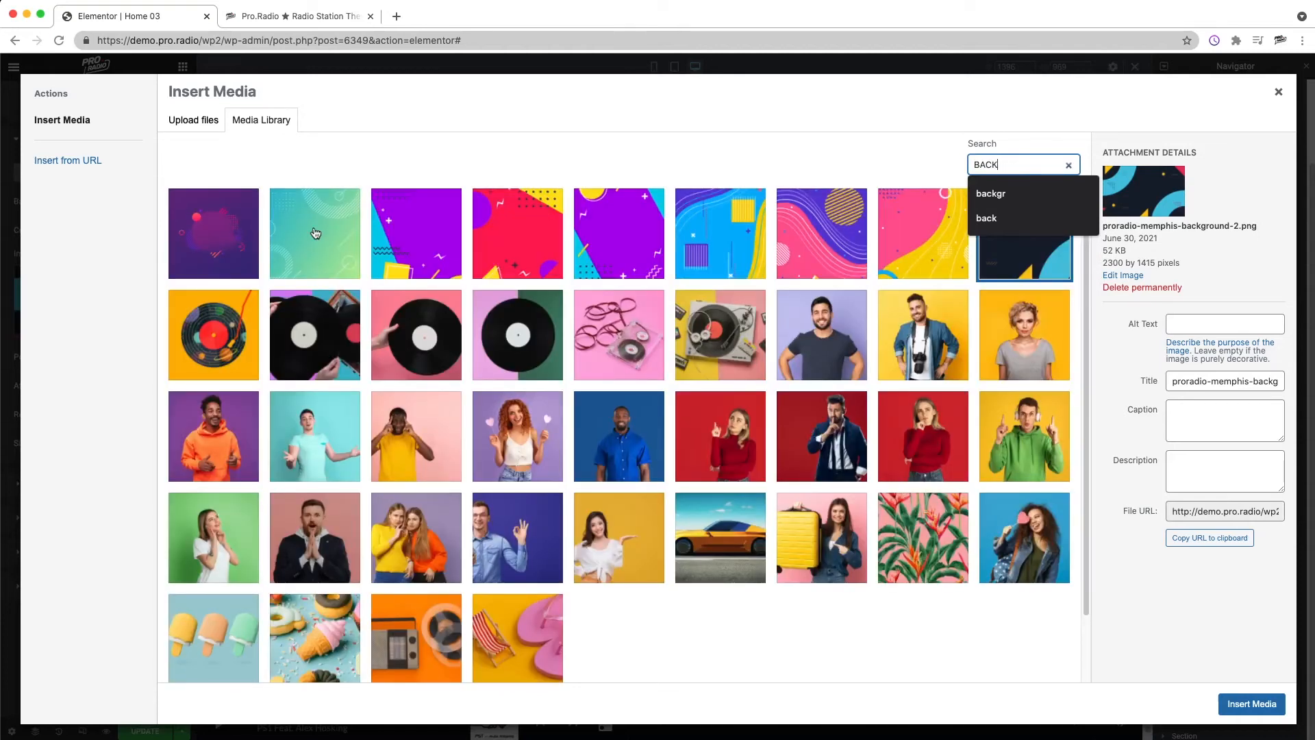
left_click(307, 235)
left_click(1268, 704)
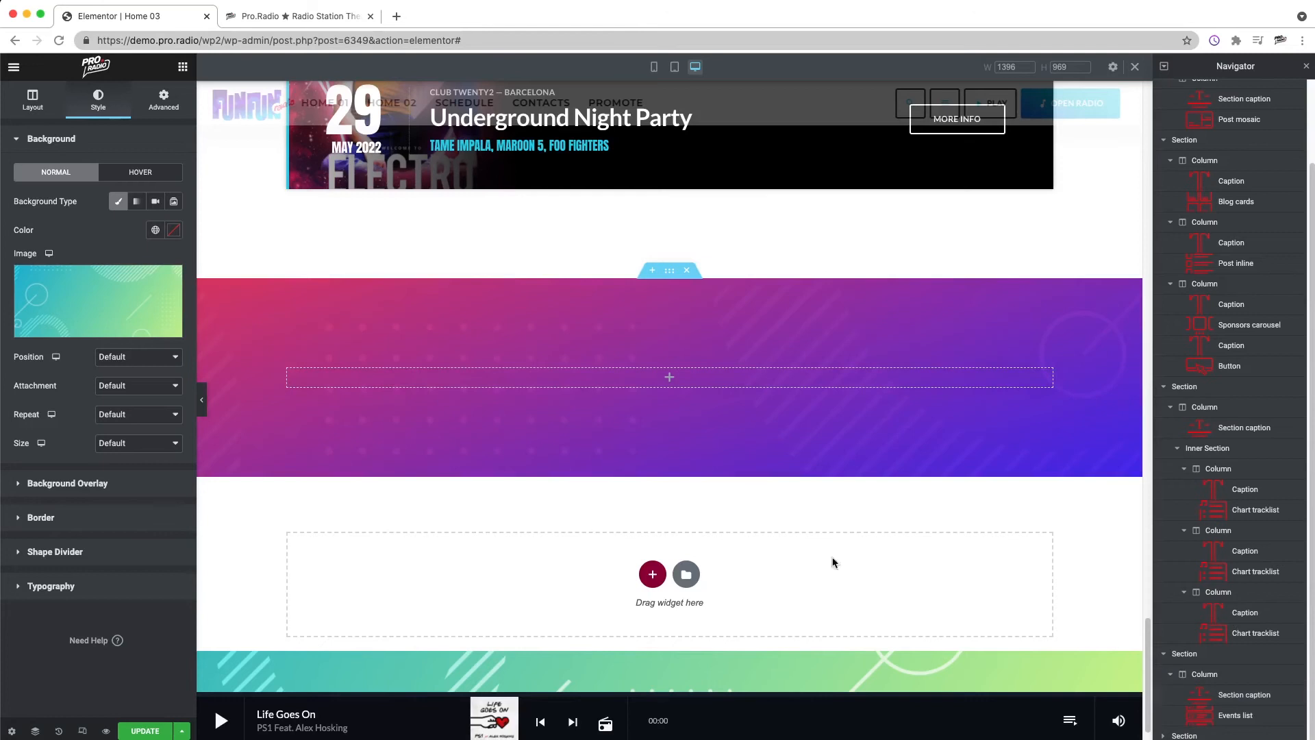
Step: Find the Custom Player widget by searching for CUSTOM and place it in the new section's column
scroll(789, 466, "down", 4)
scroll(781, 460, "up", 16)
scroll(776, 457, "down", 20)
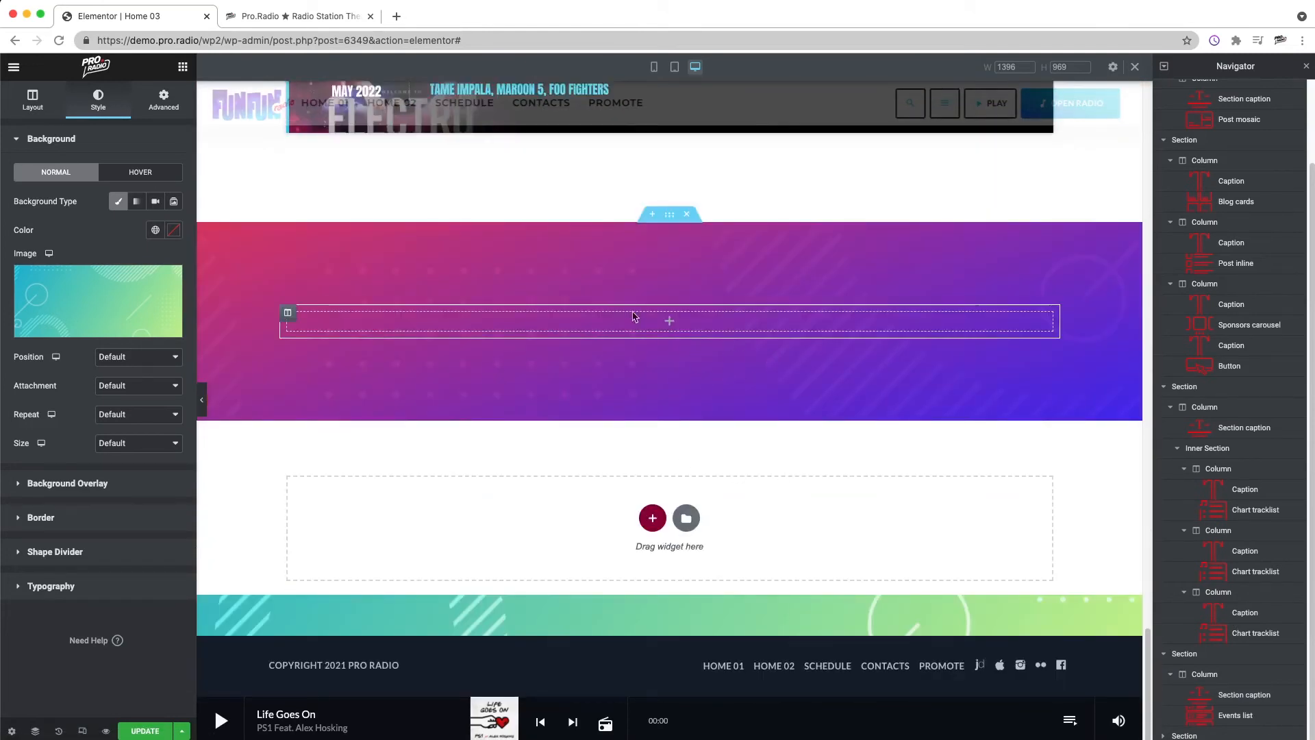
left_click(183, 69)
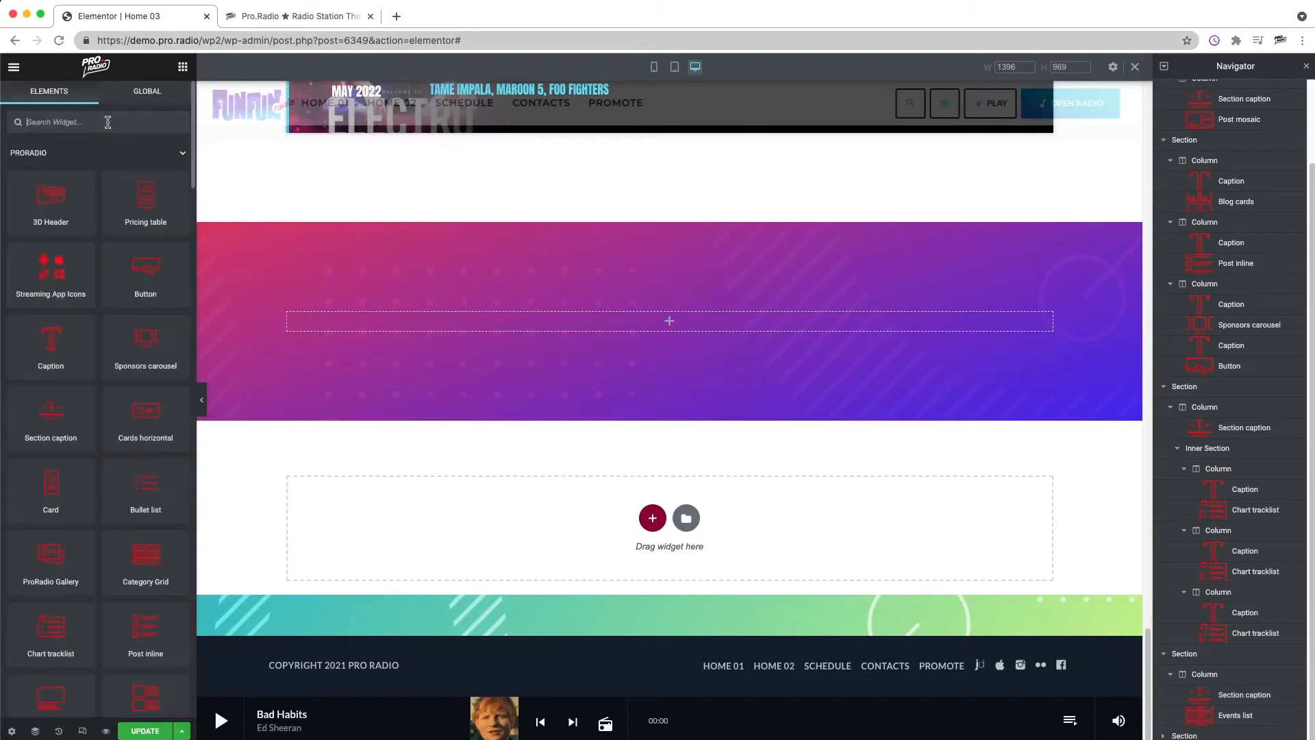
type("CUSTOM")
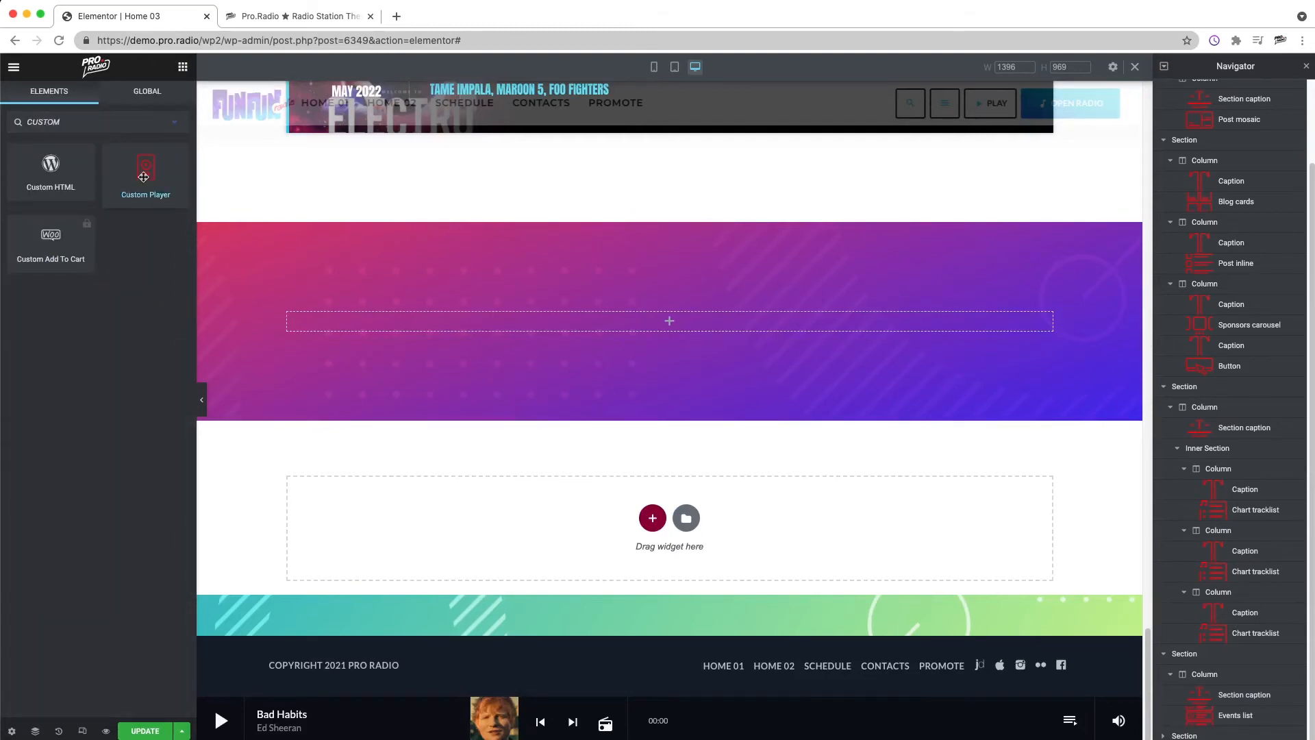
left_click_drag(143, 176, 647, 320)
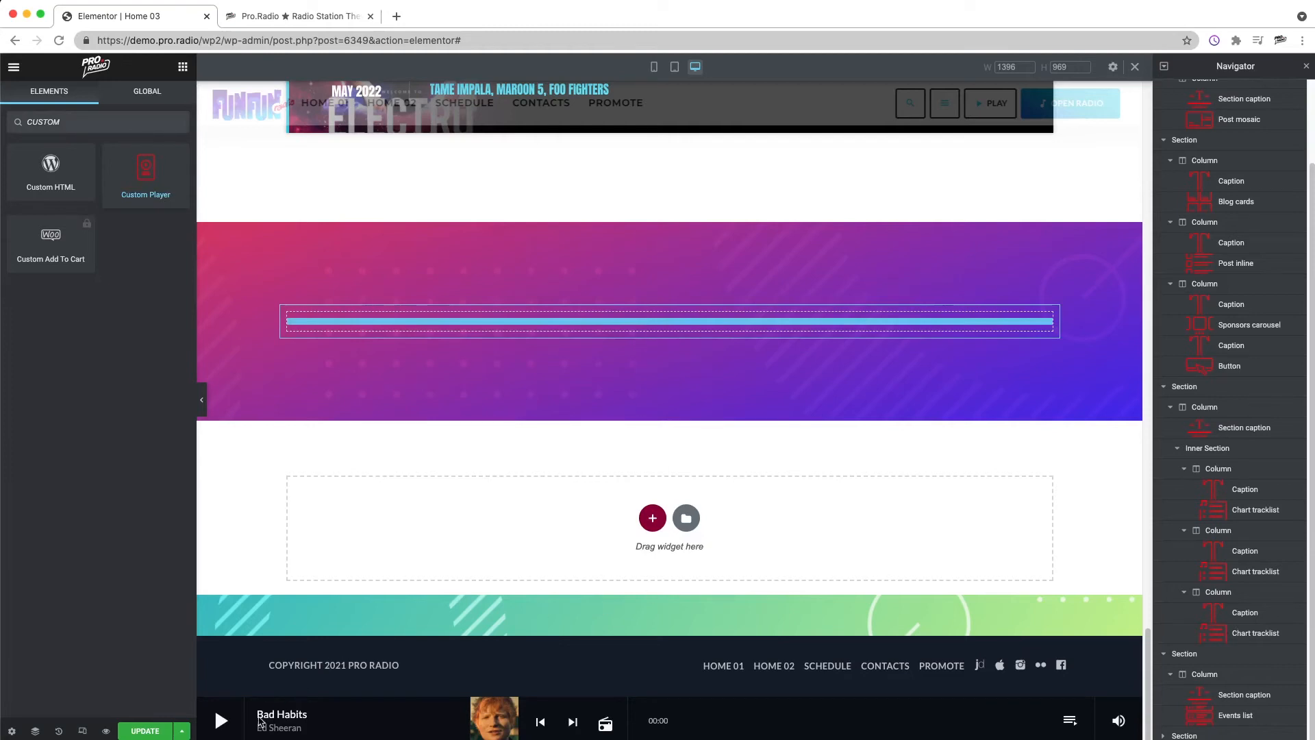
left_click_drag(647, 321, 647, 322)
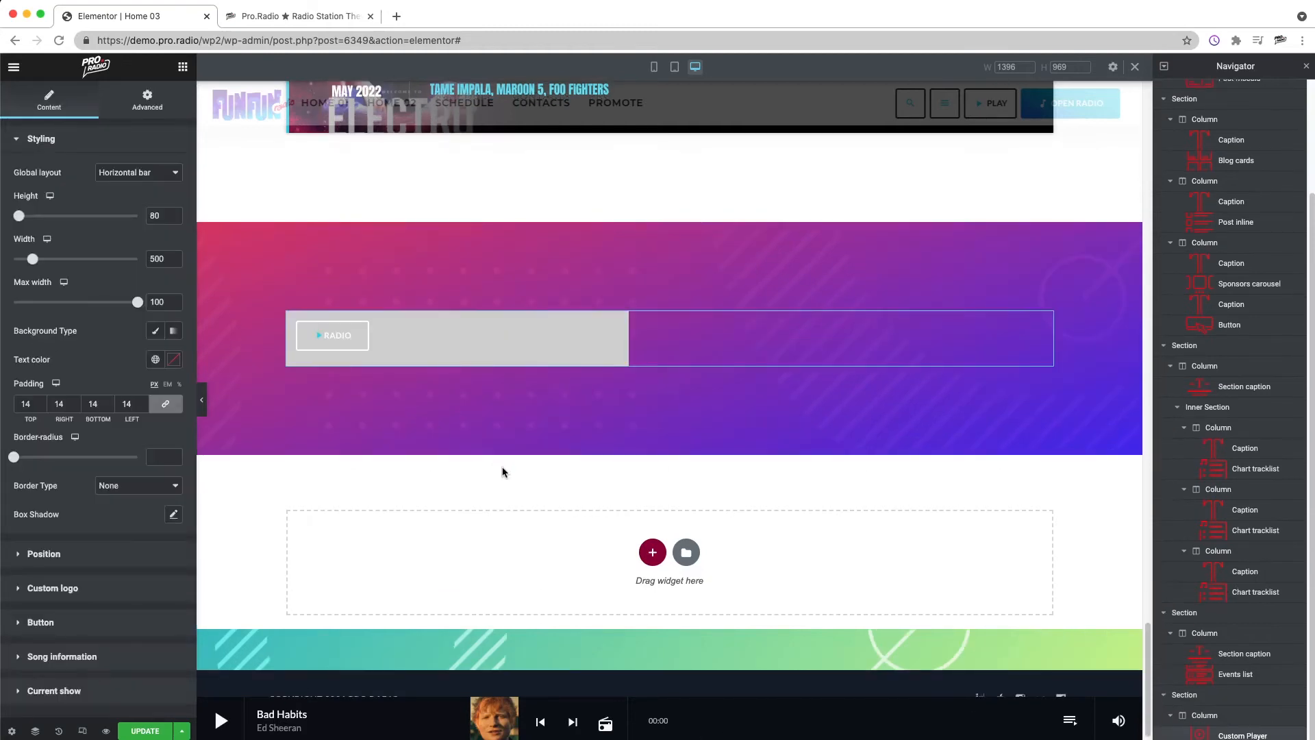
Step: Give the custom player a classic background with a fully transparent color
left_click(154, 331)
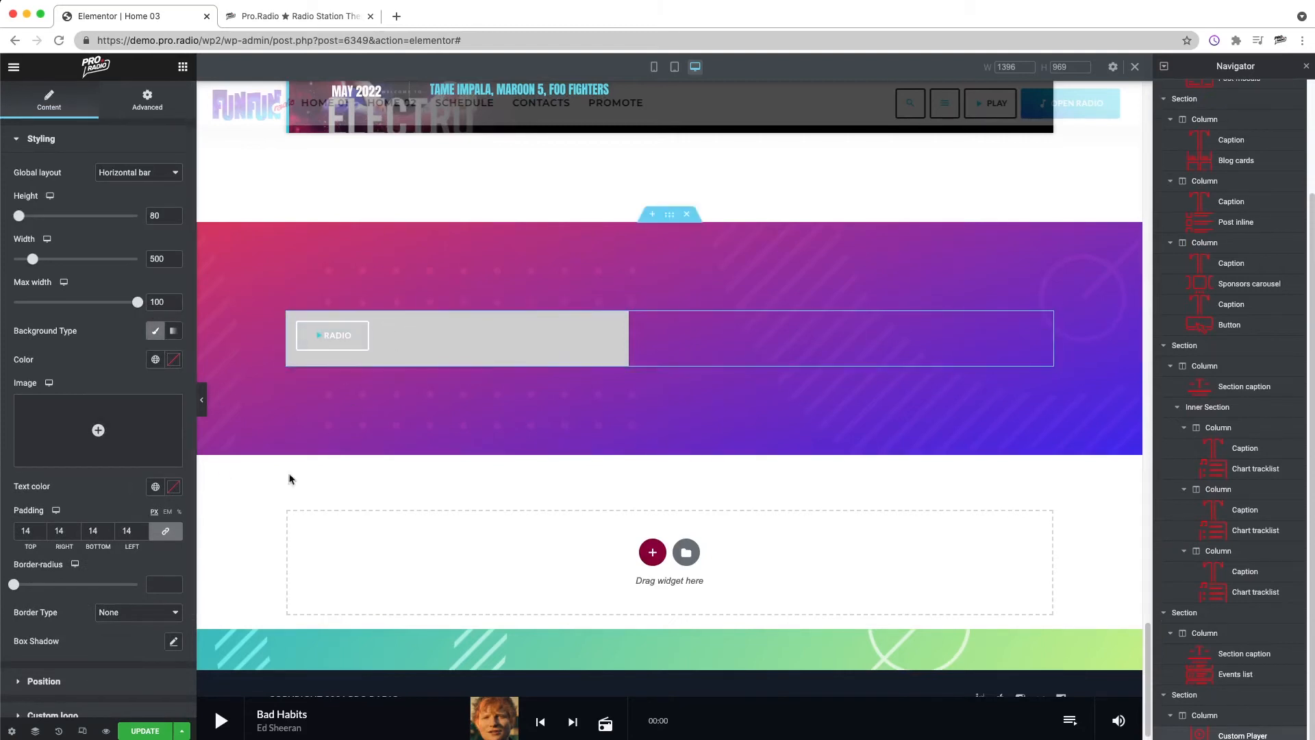
mouse_move(102, 416)
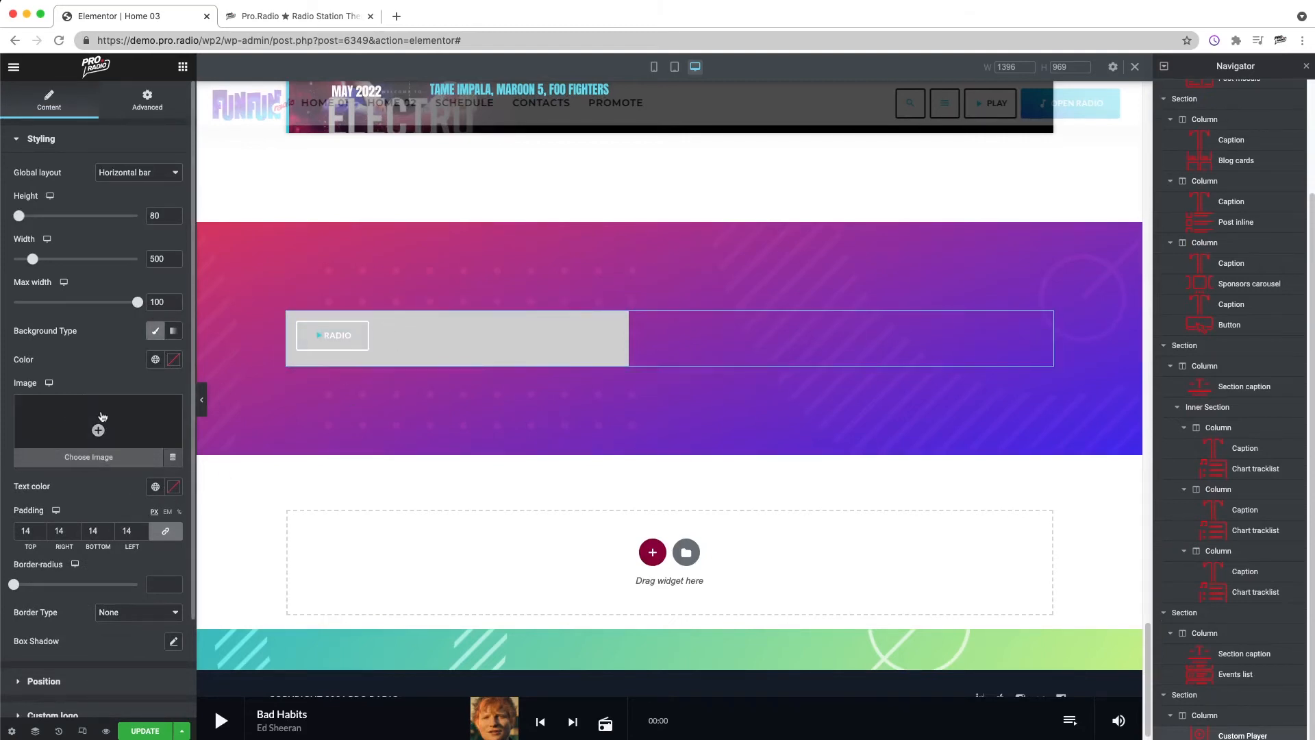
left_click(176, 489)
left_click(174, 378)
left_click(174, 366)
left_click(152, 563)
left_click_drag(125, 550, 45, 534)
left_click(66, 357)
Step: Set the player button's size to 32, its border radius to 100 and its label to PLAY THE RADIO
scroll(103, 480, "down", 3)
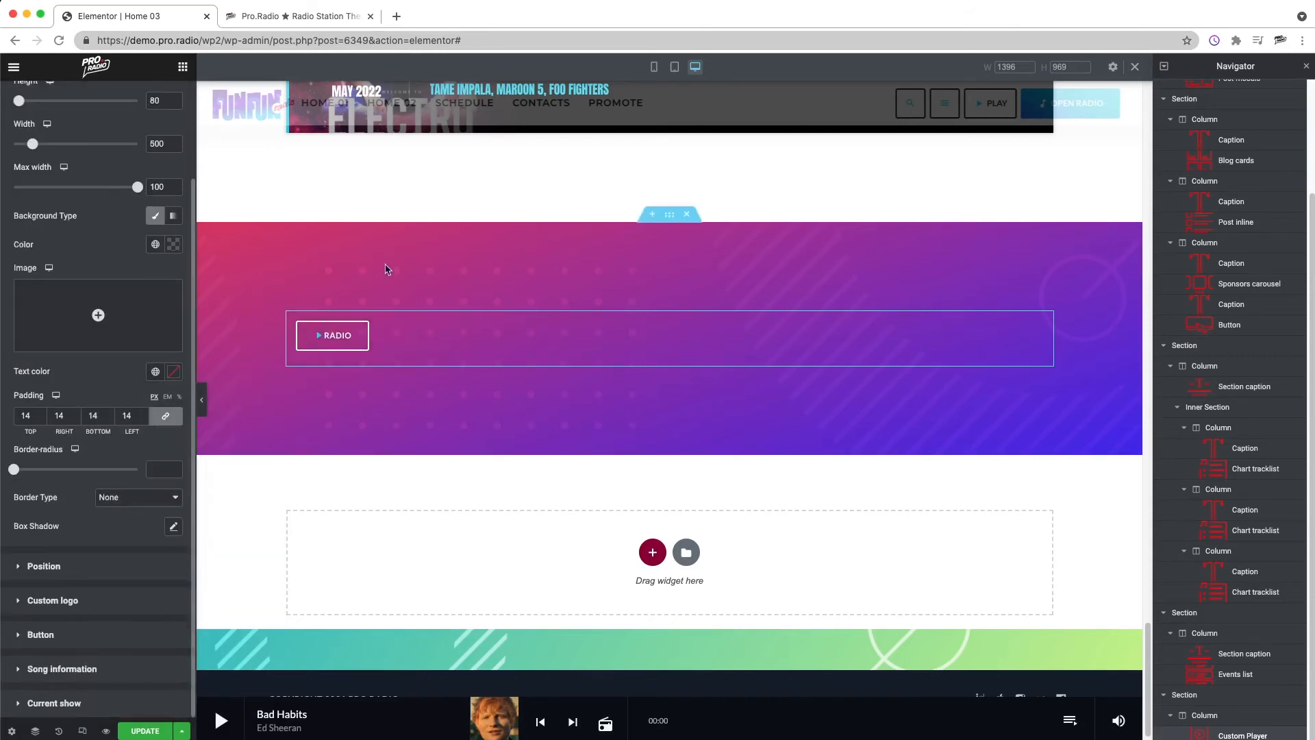
left_click(41, 635)
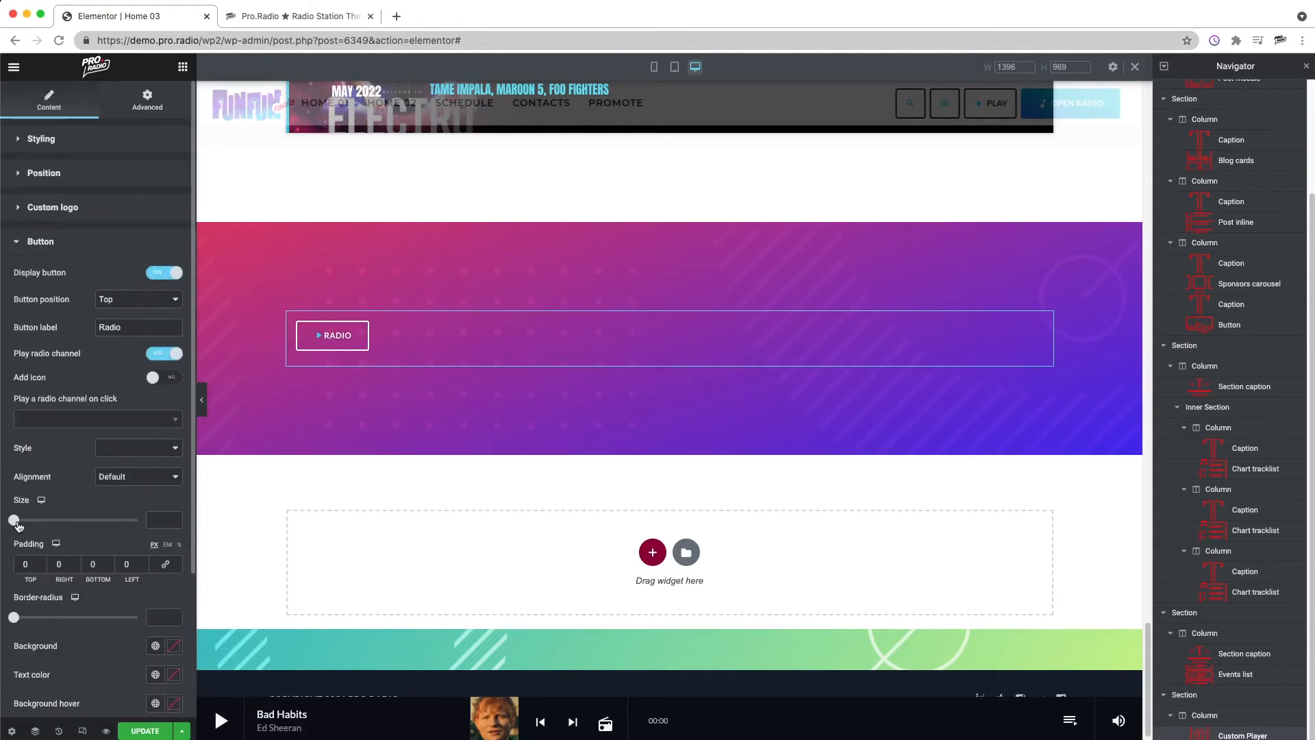
left_click_drag(18, 522, 165, 525)
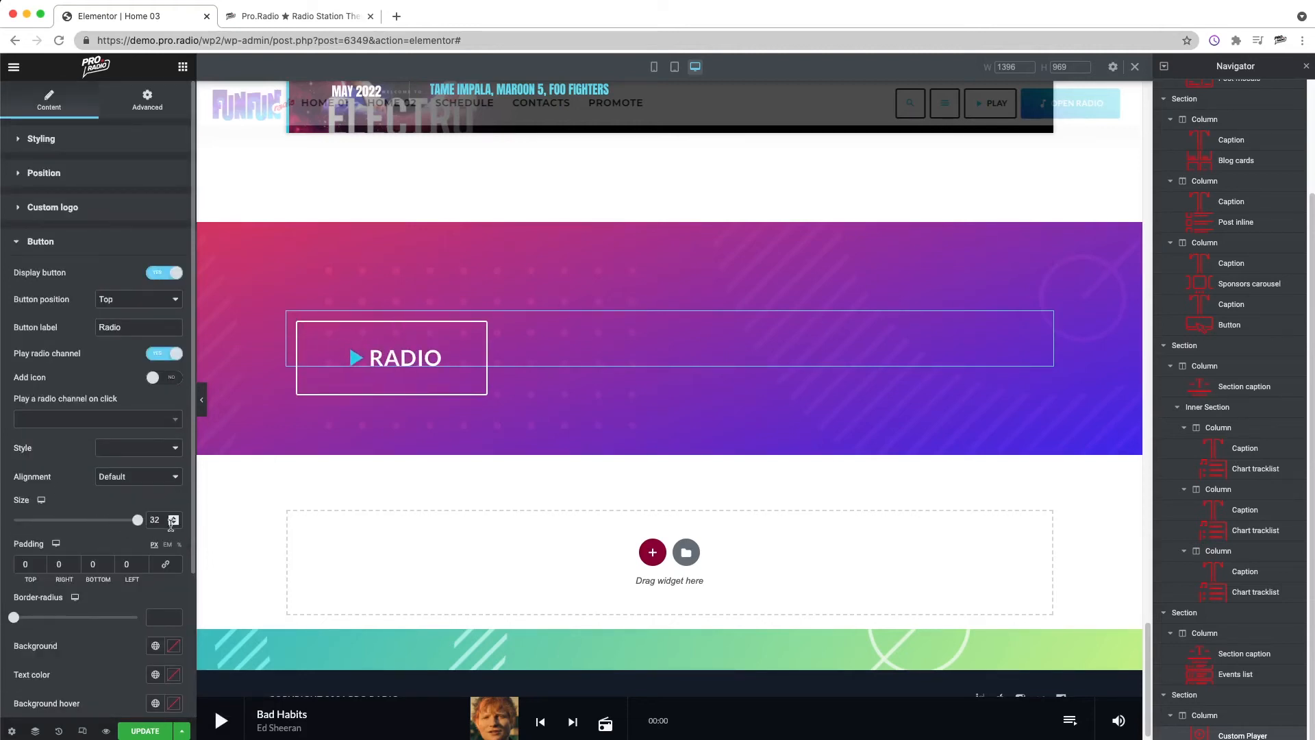
left_click_drag(14, 618, 208, 629)
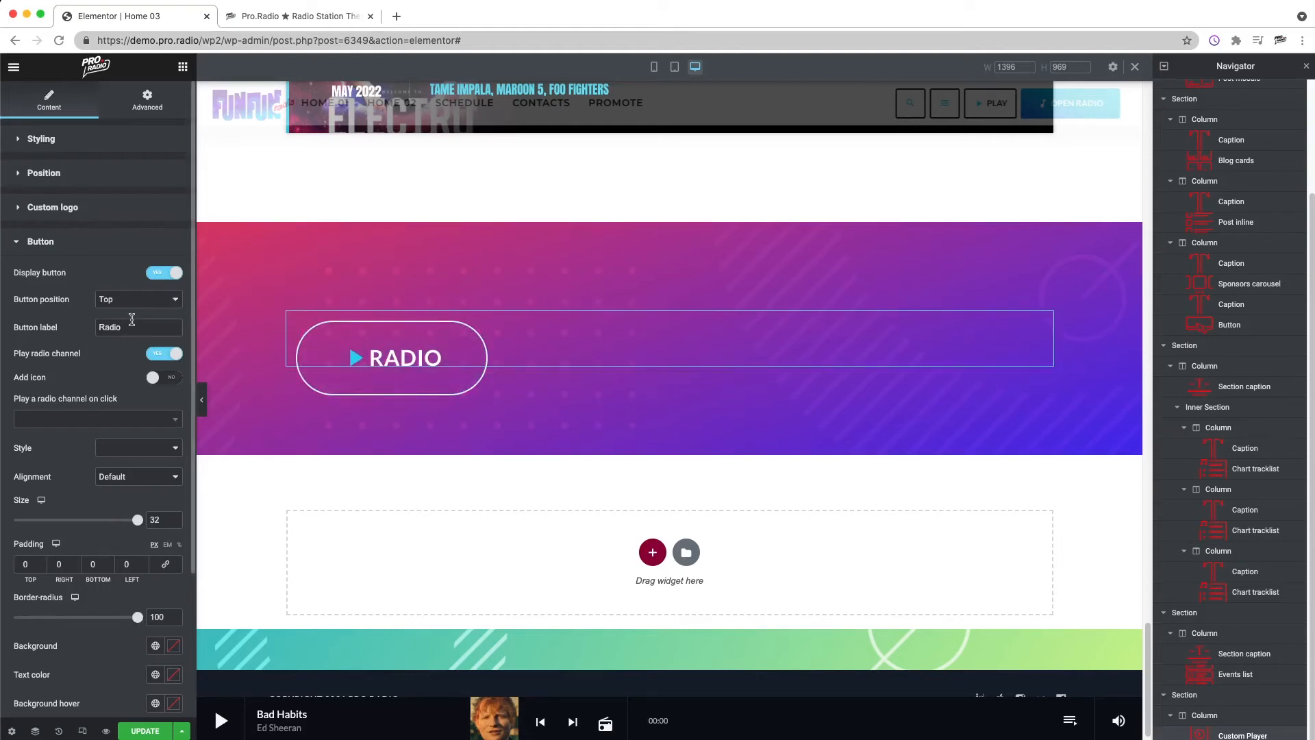
type("PLA")
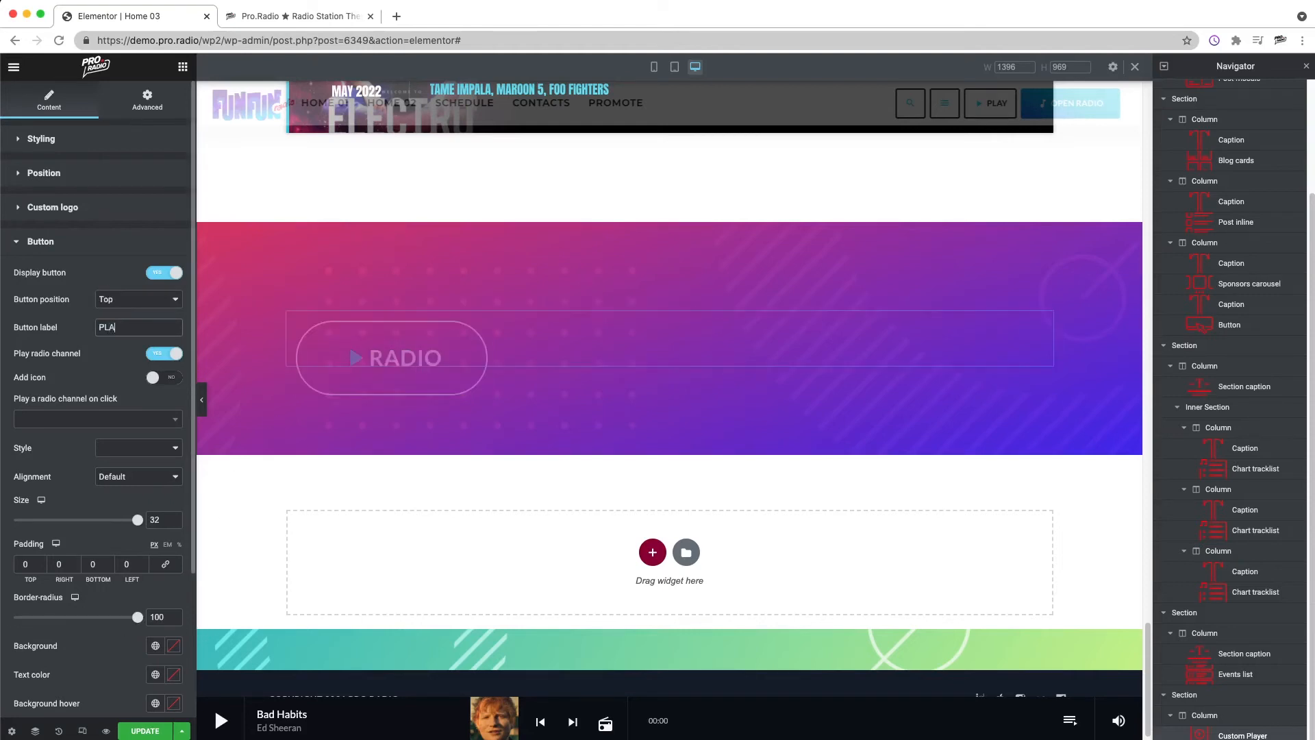
type("Y THE RADIO")
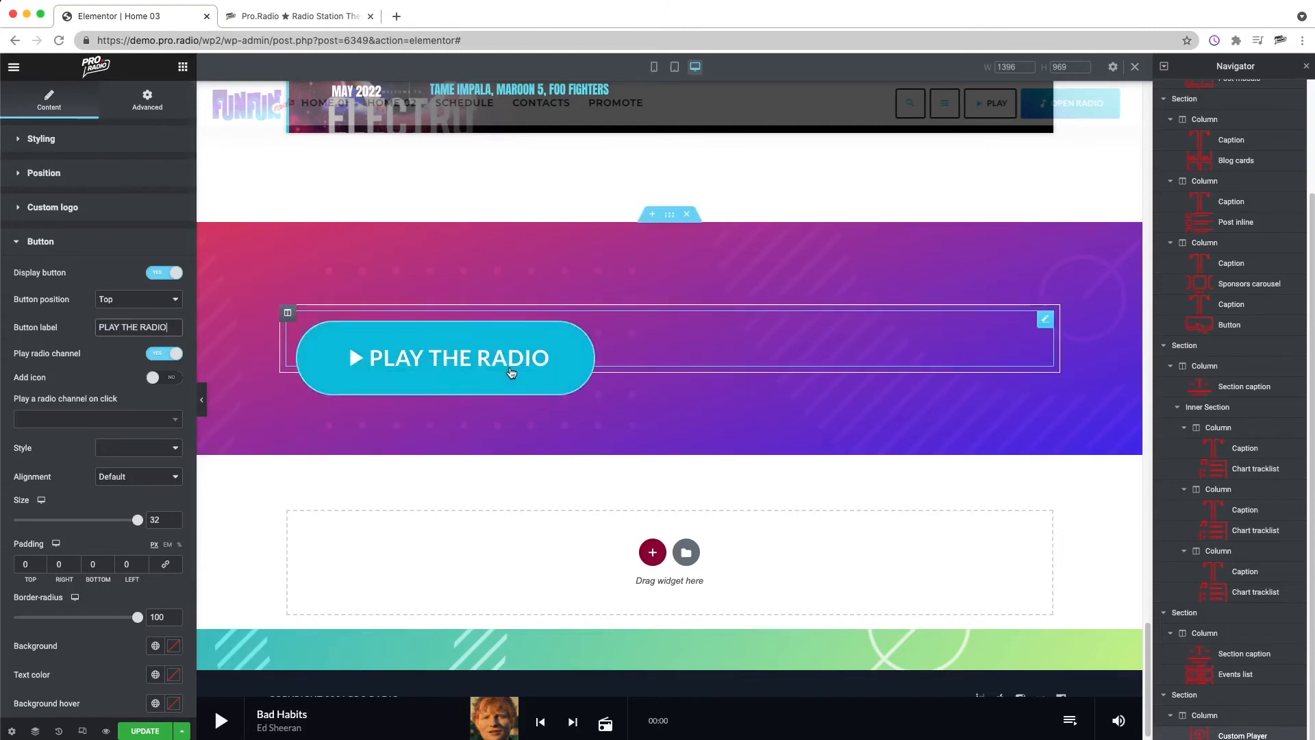
Step: Clear the custom player's height value in its styling settings
left_click(57, 148)
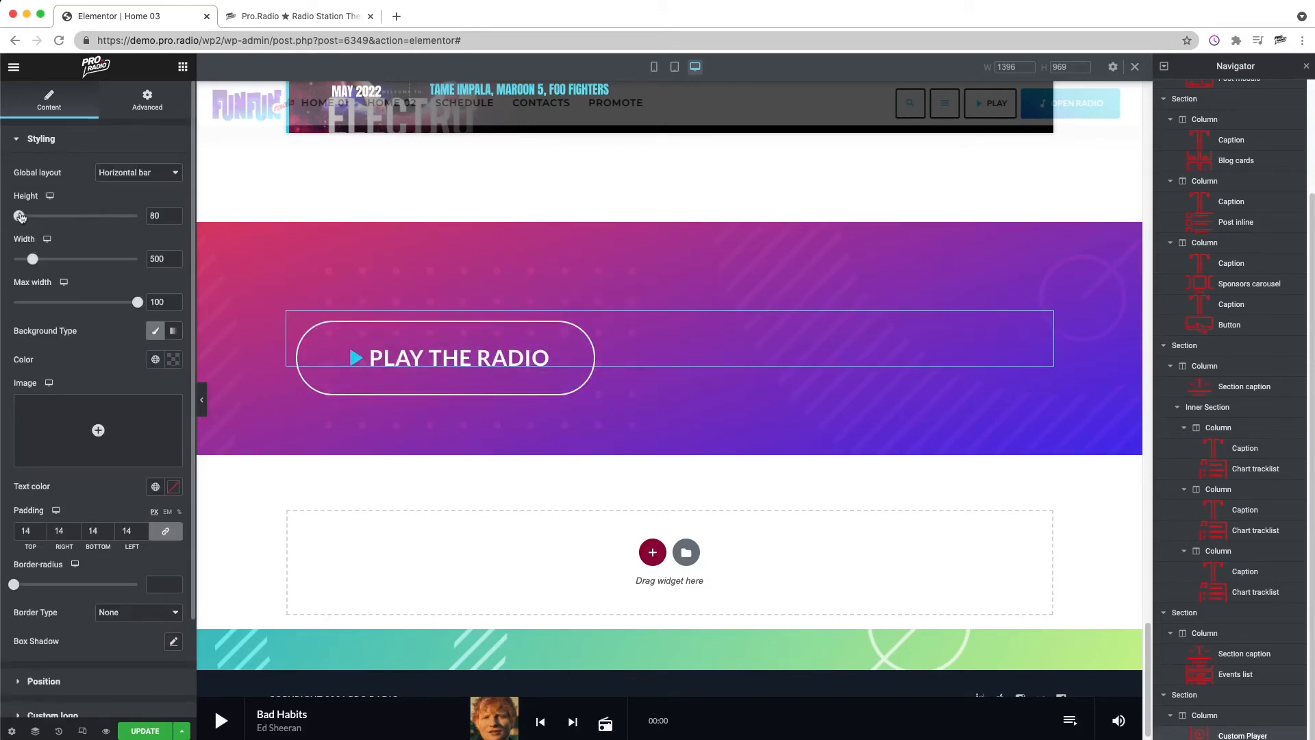
left_click_drag(23, 217, 29, 217)
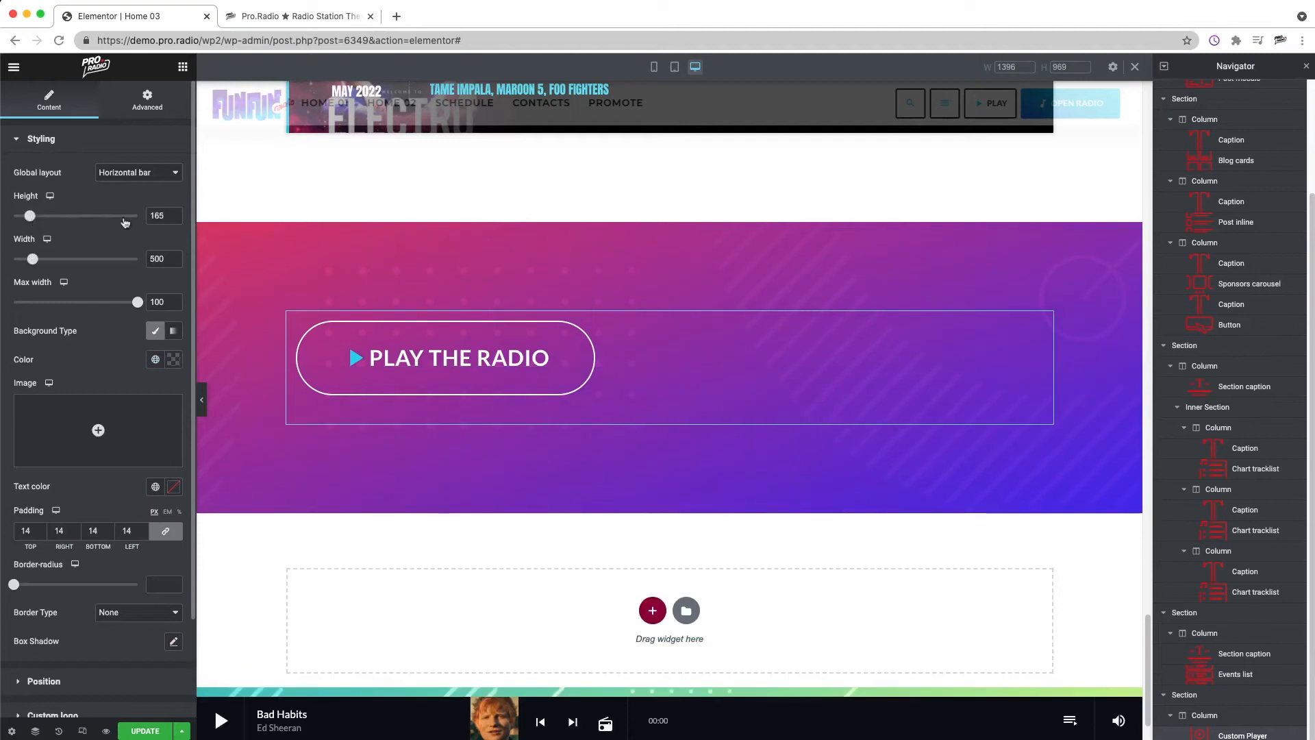
key("BackSpace")
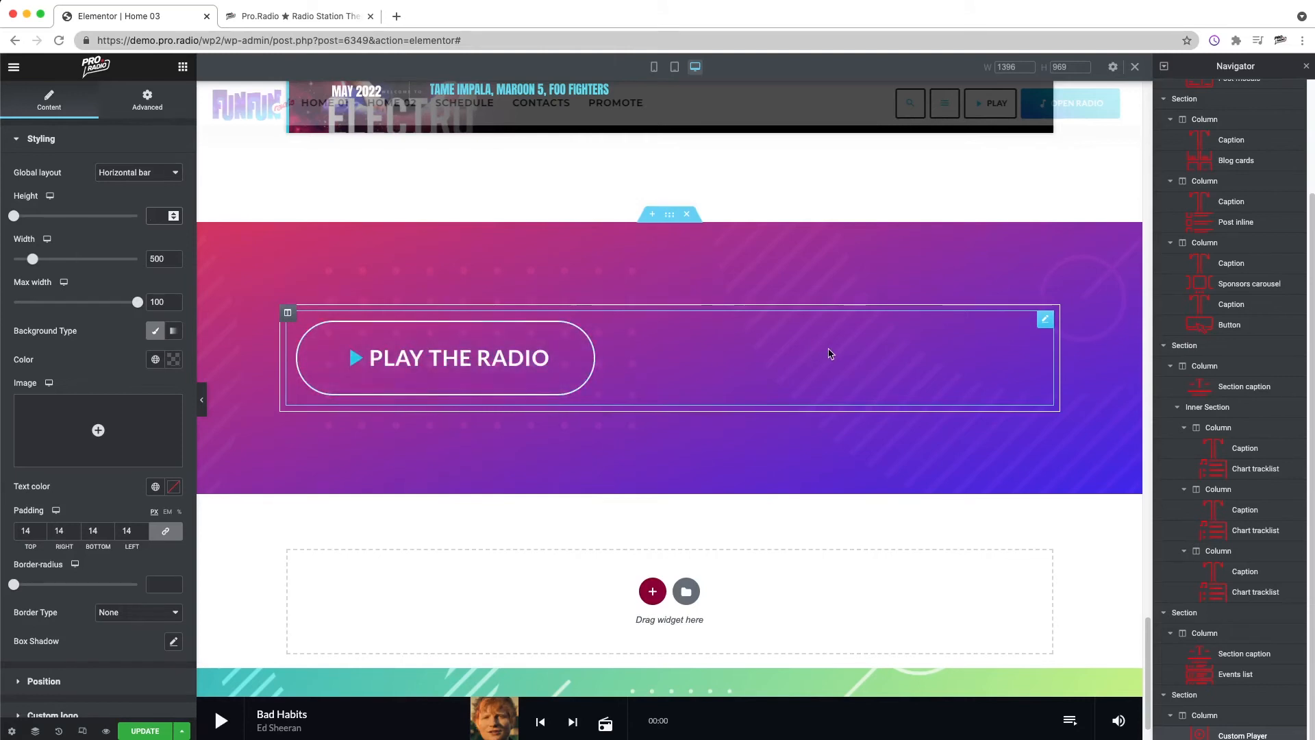
Step: Display the song title in the custom player and set the song information's section max width to 722
scroll(83, 543, "down", 3)
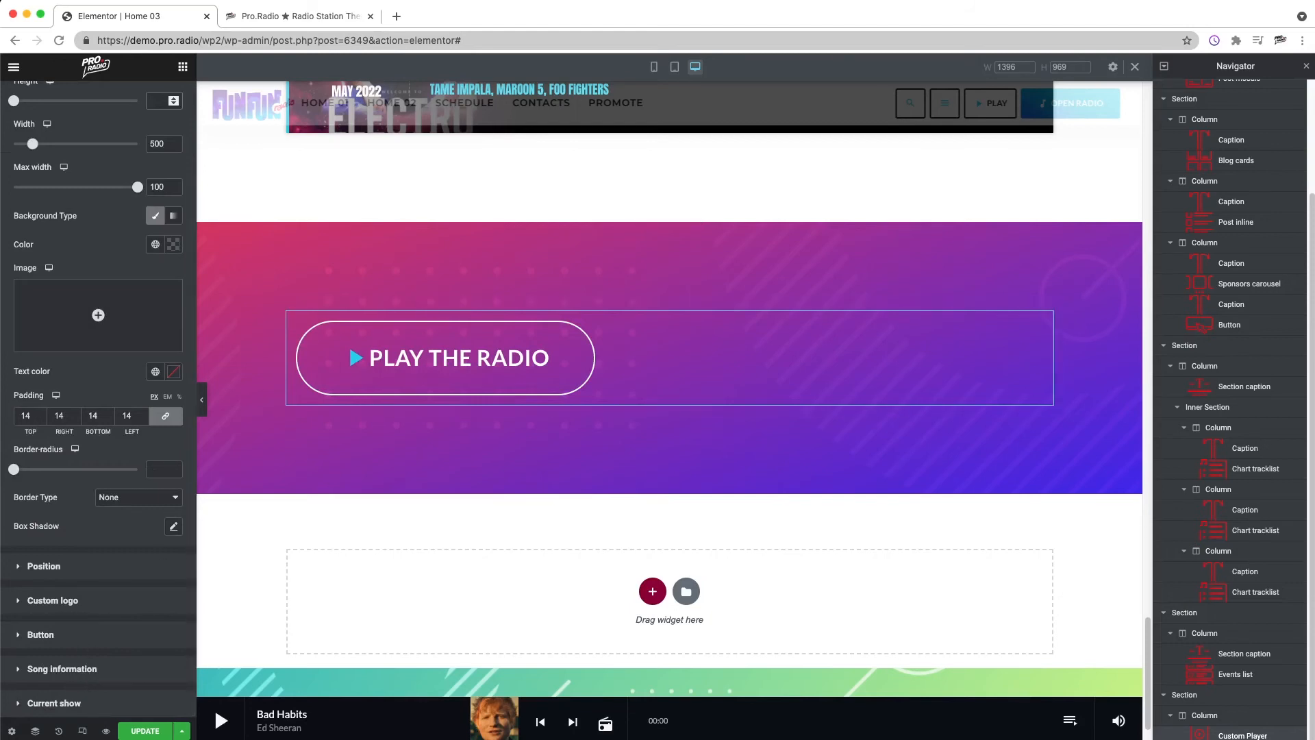
left_click(50, 672)
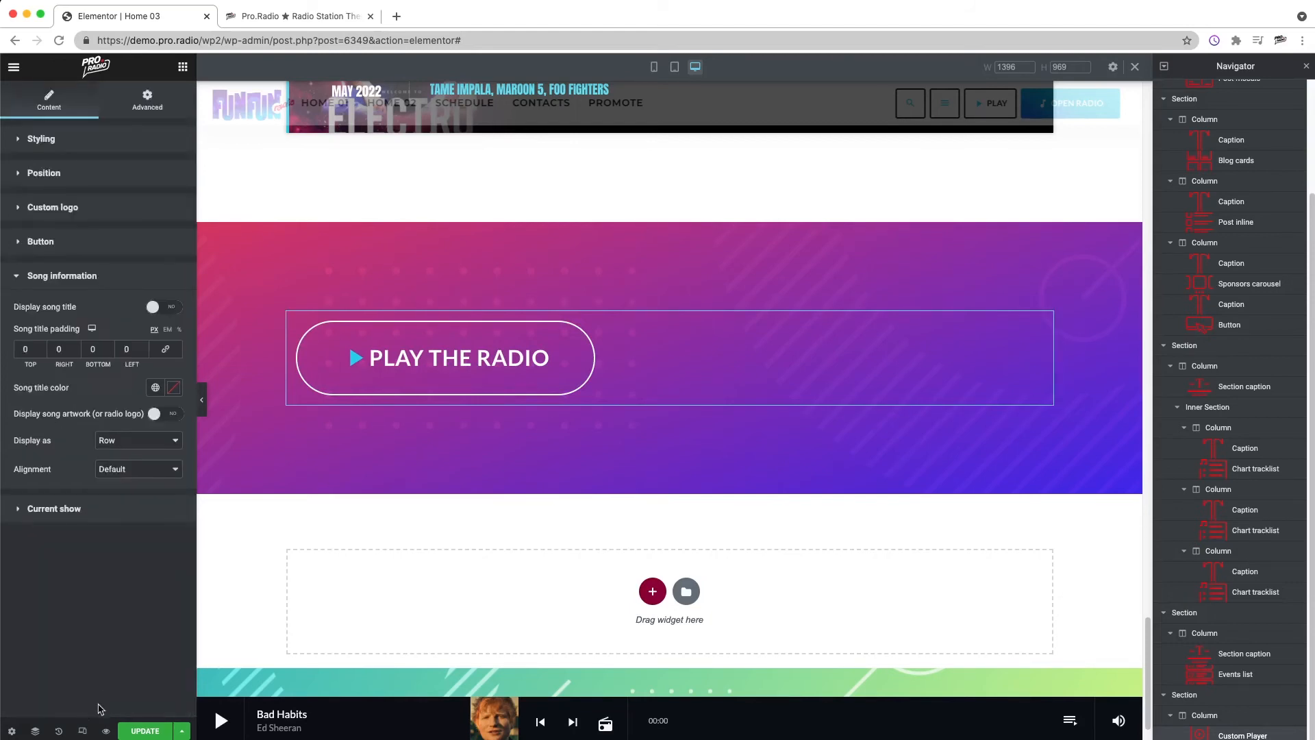
left_click(164, 307)
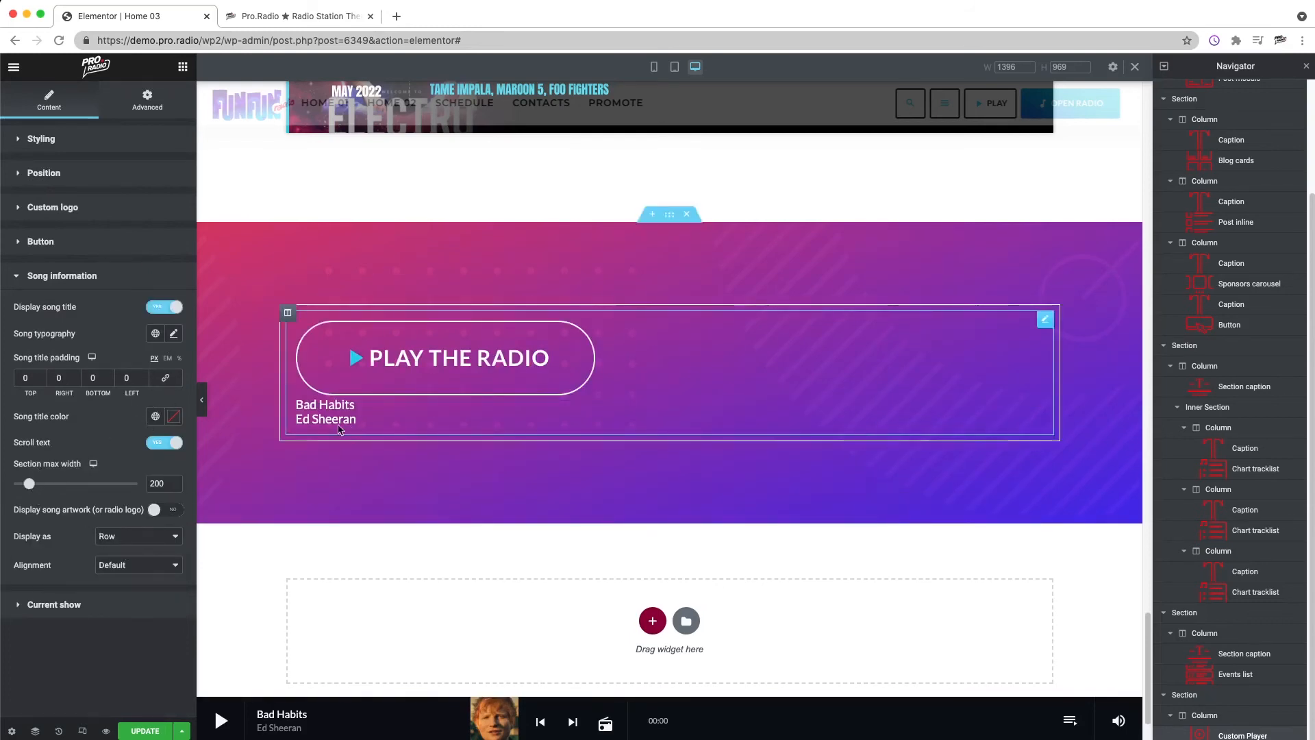
left_click_drag(29, 486, 110, 485)
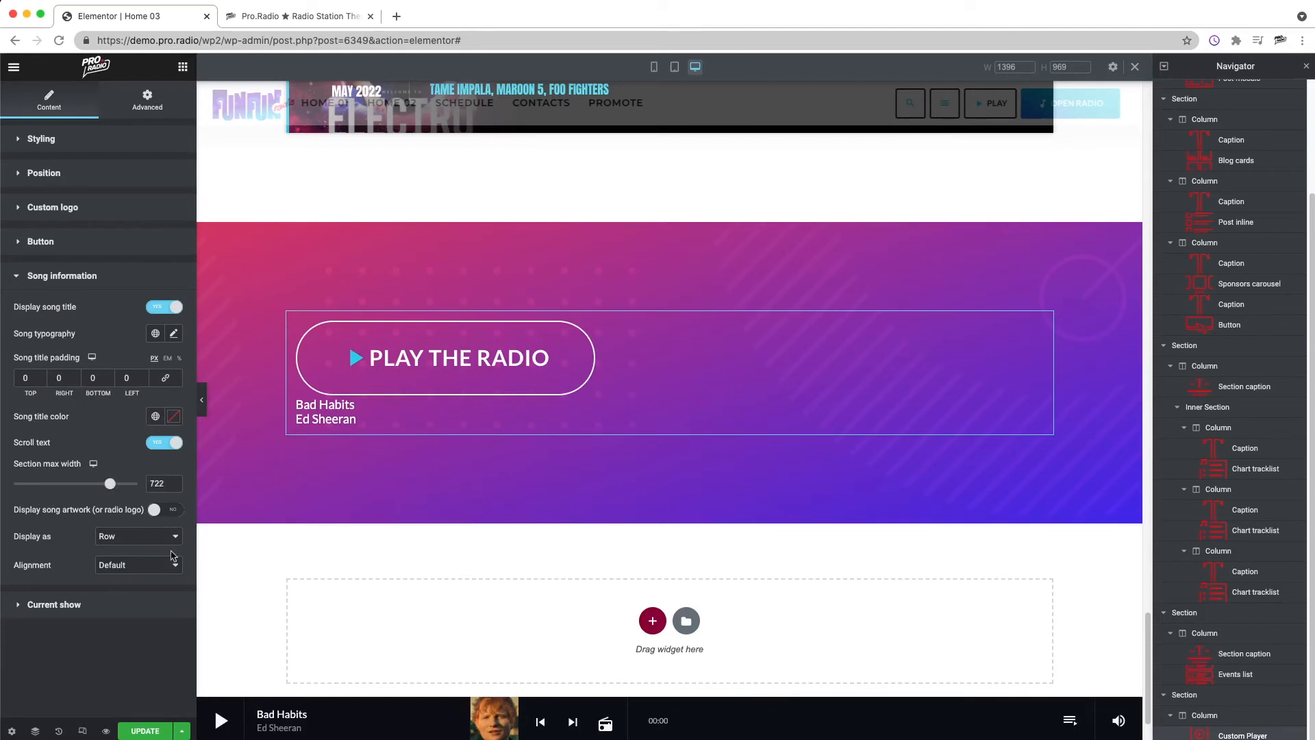
Step: Clear the custom player's width value and set its global layout to Vertical card
left_click(68, 139)
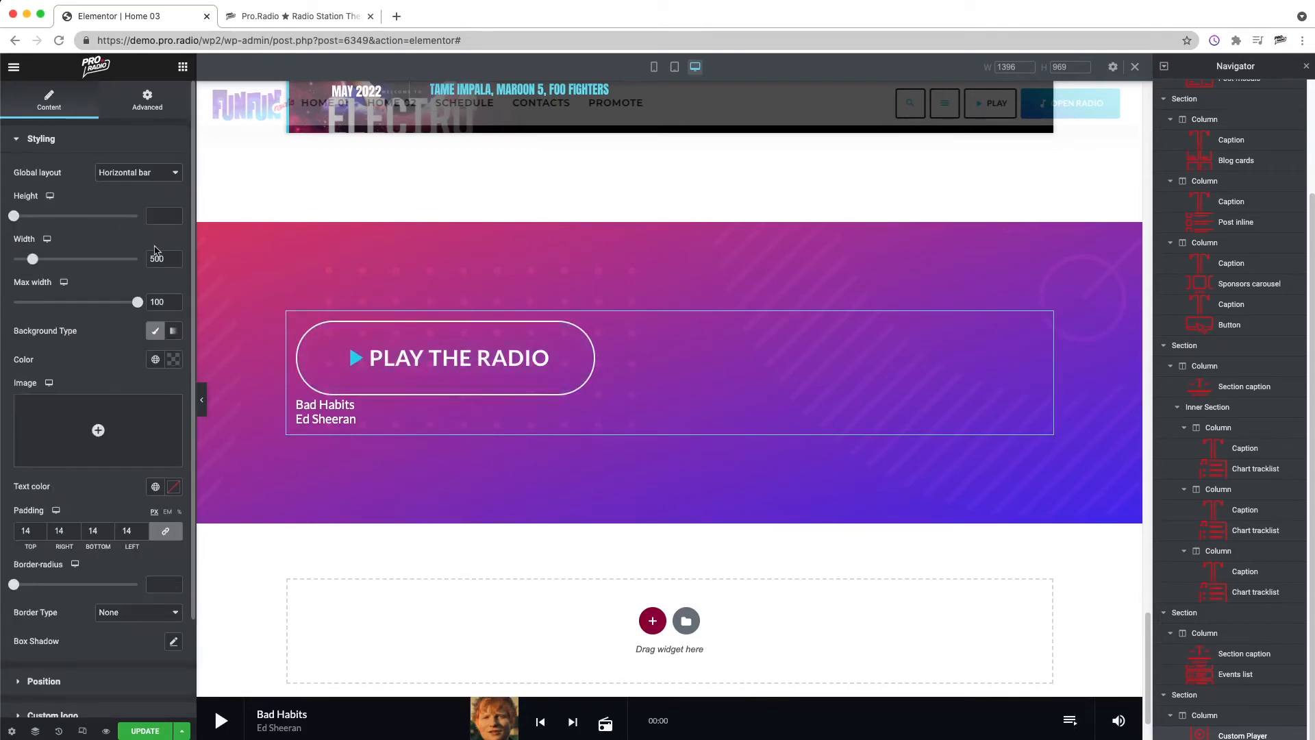
key("BackSpace")
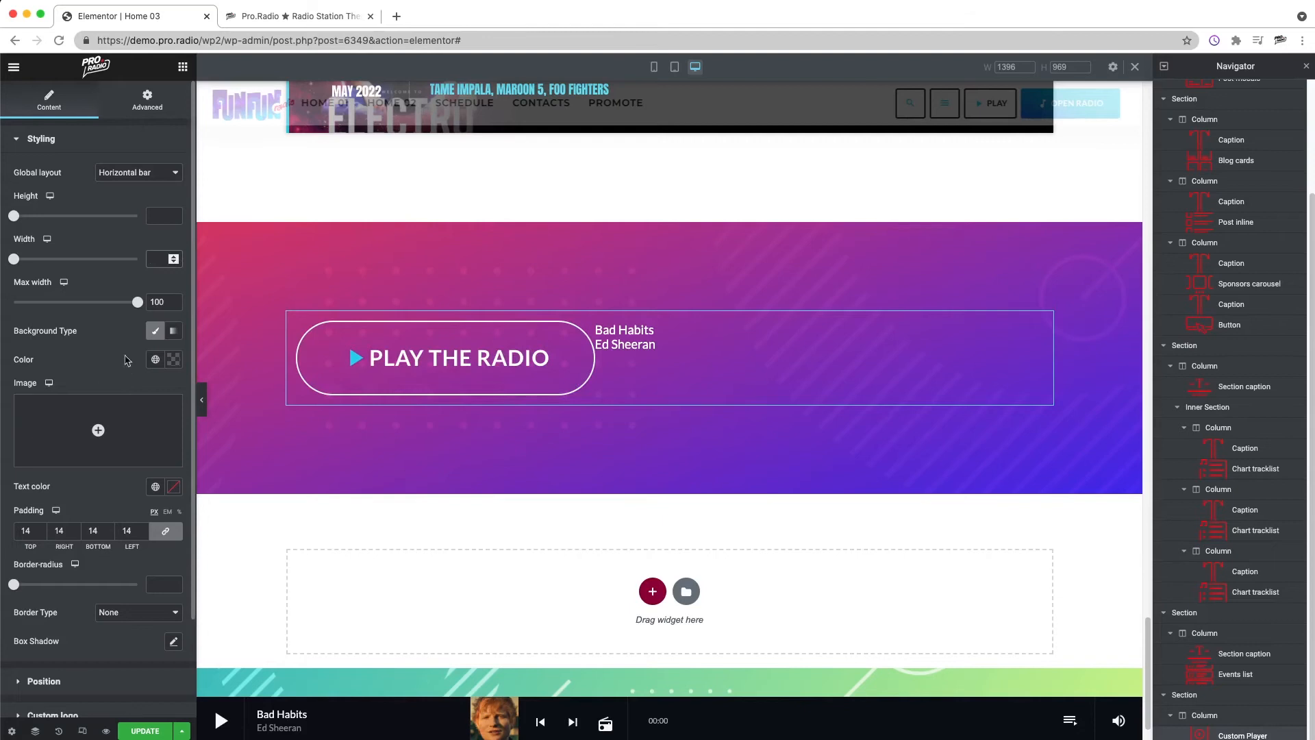
right_click(668, 338)
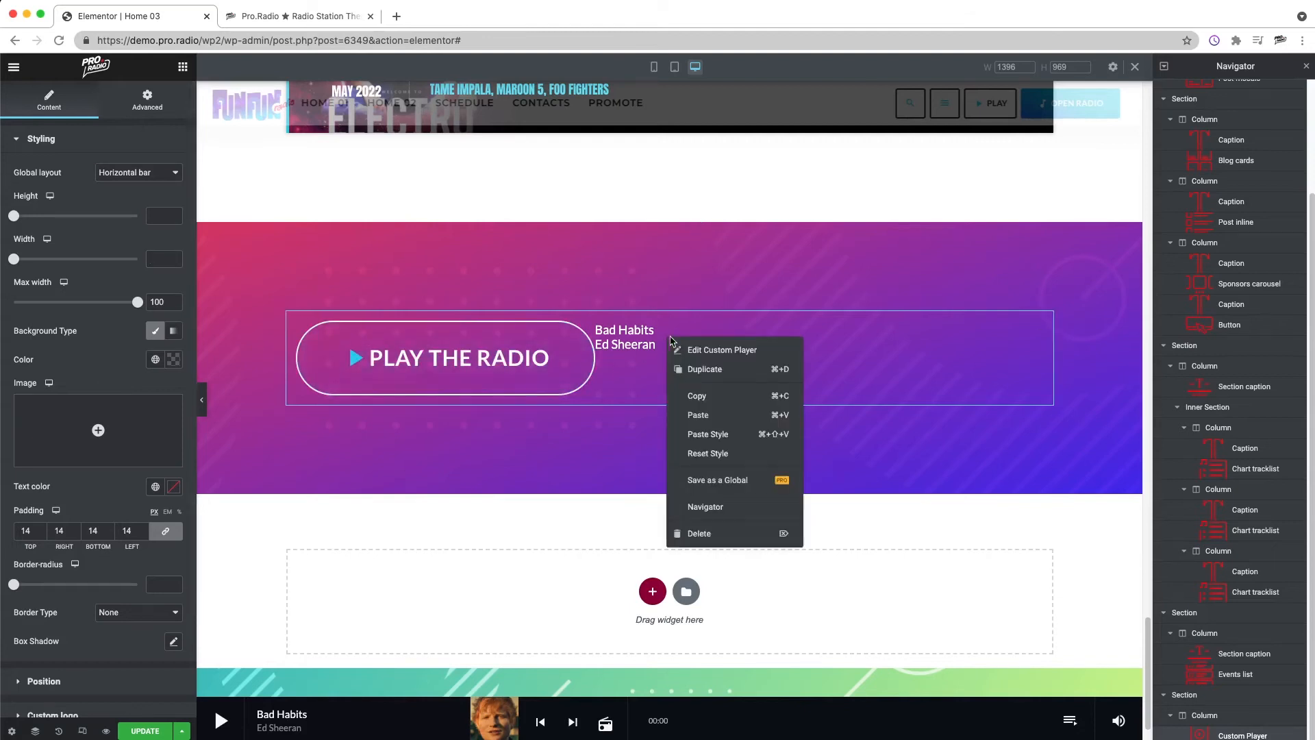
left_click(110, 682)
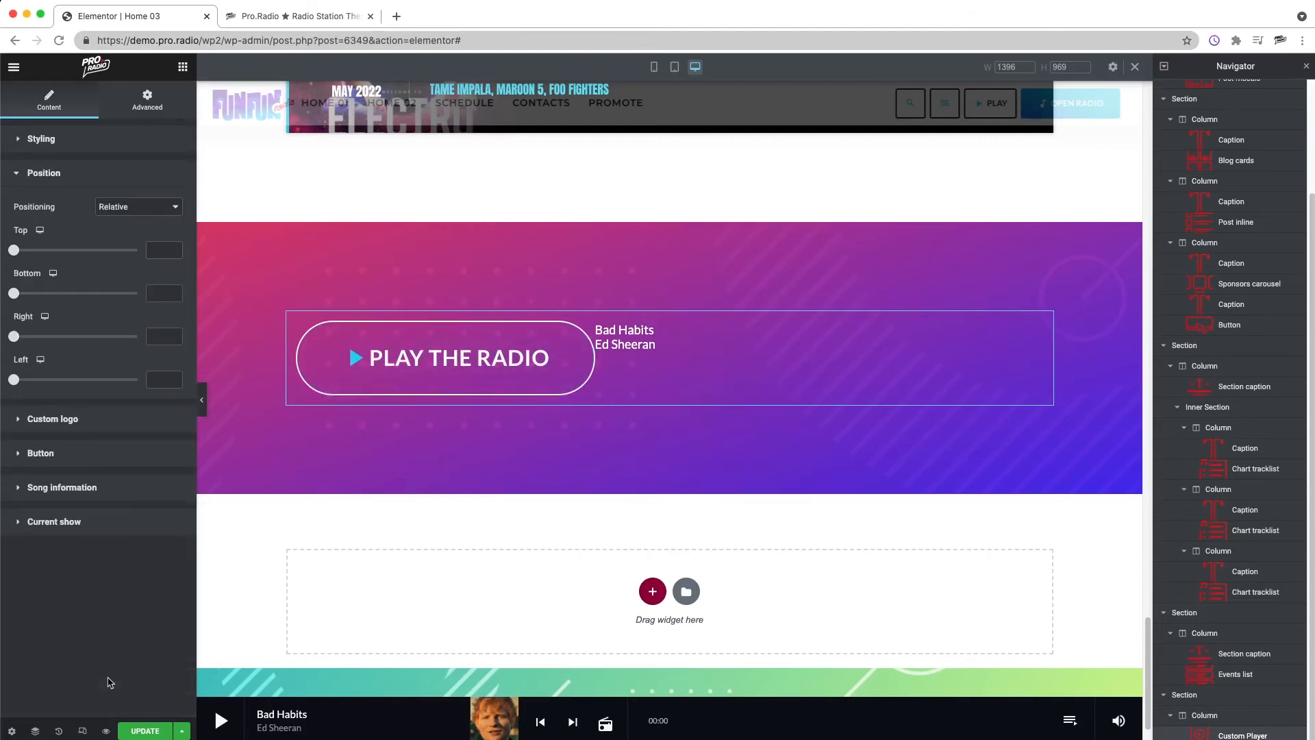
left_click(45, 145)
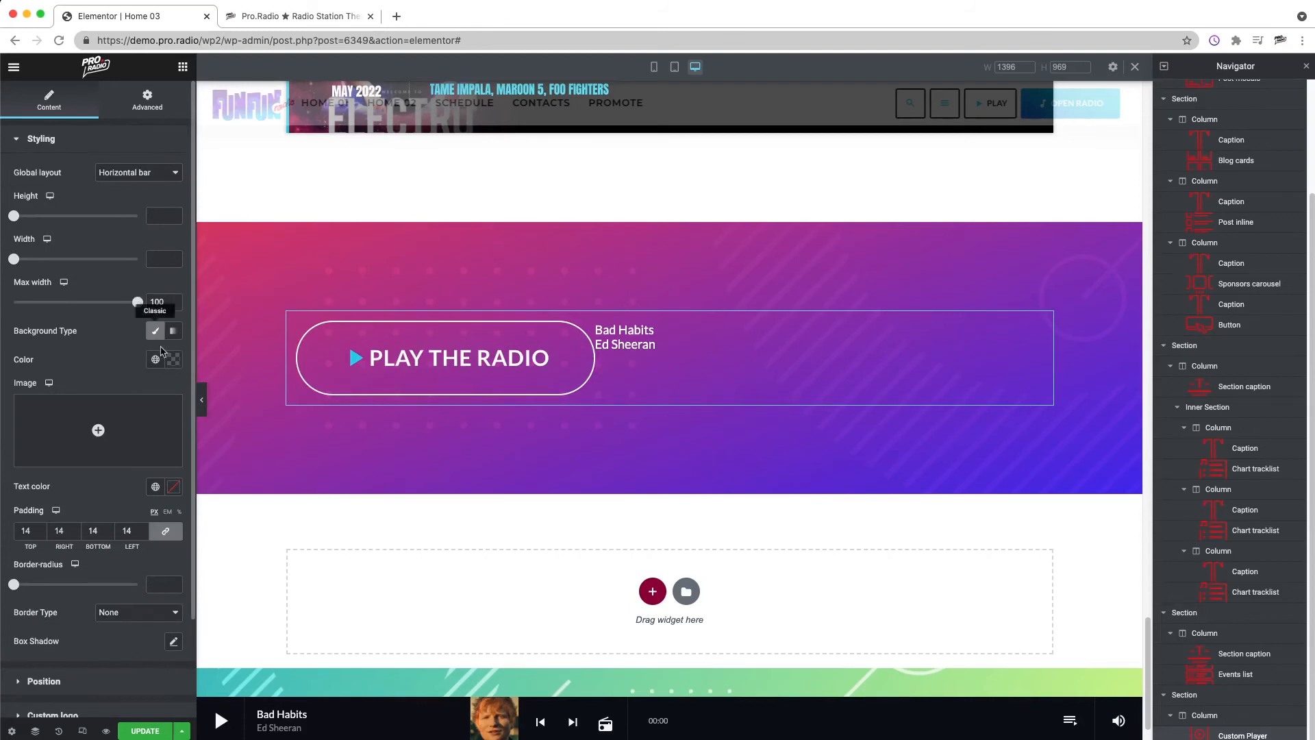
left_click(130, 172)
left_click(130, 185)
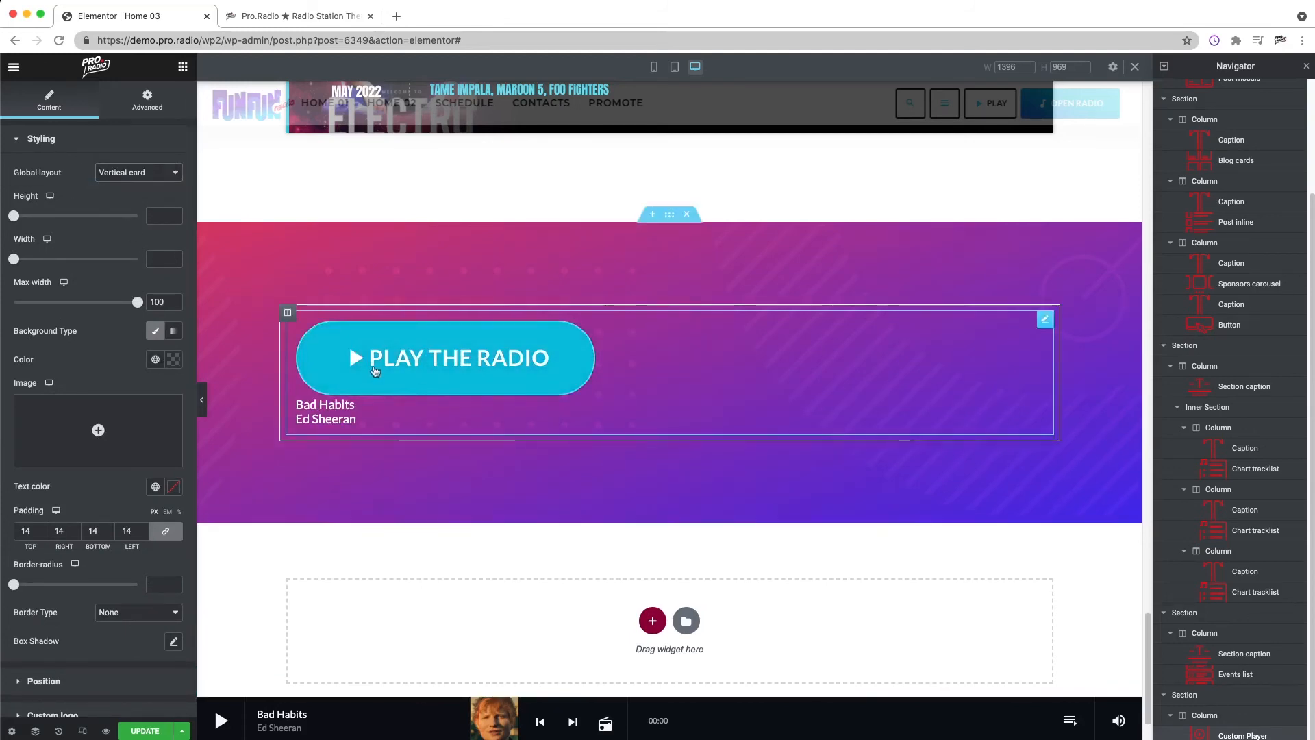
Step: Center-align the custom player's song information and set its section max width to 771
scroll(120, 548, "down", 3)
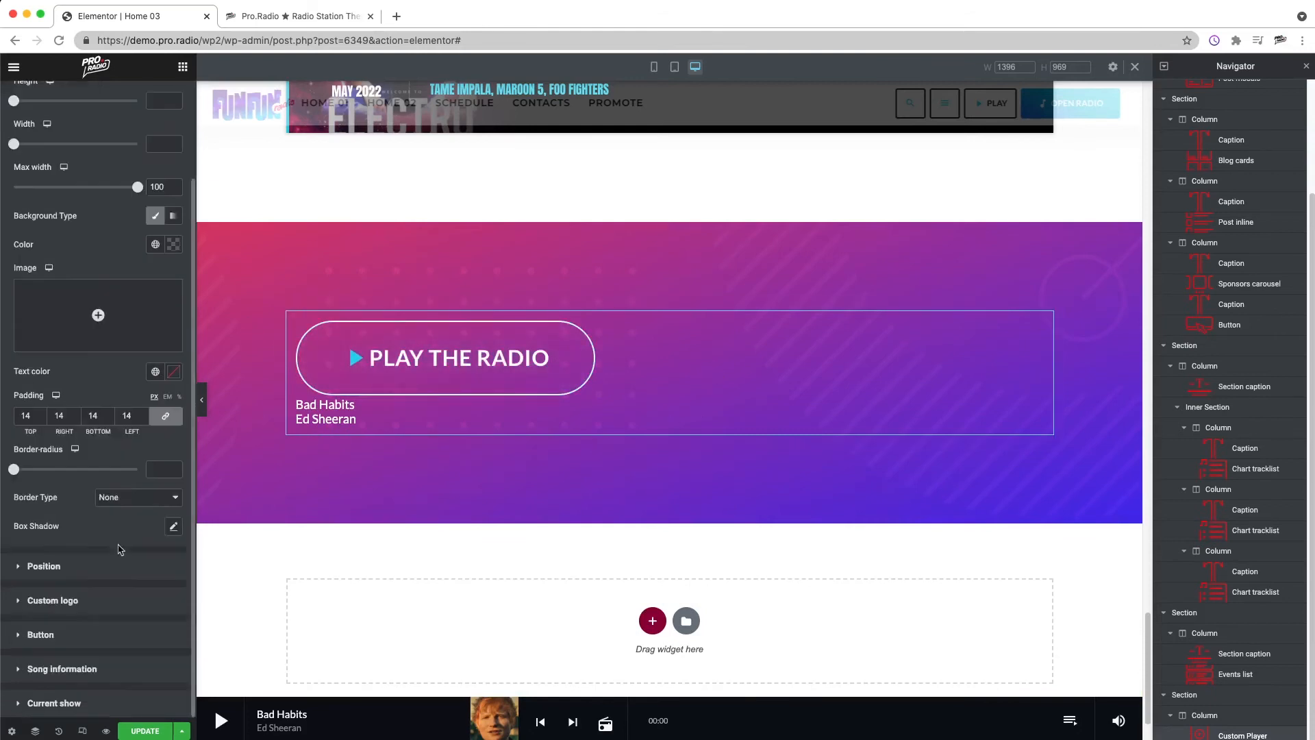
left_click(67, 669)
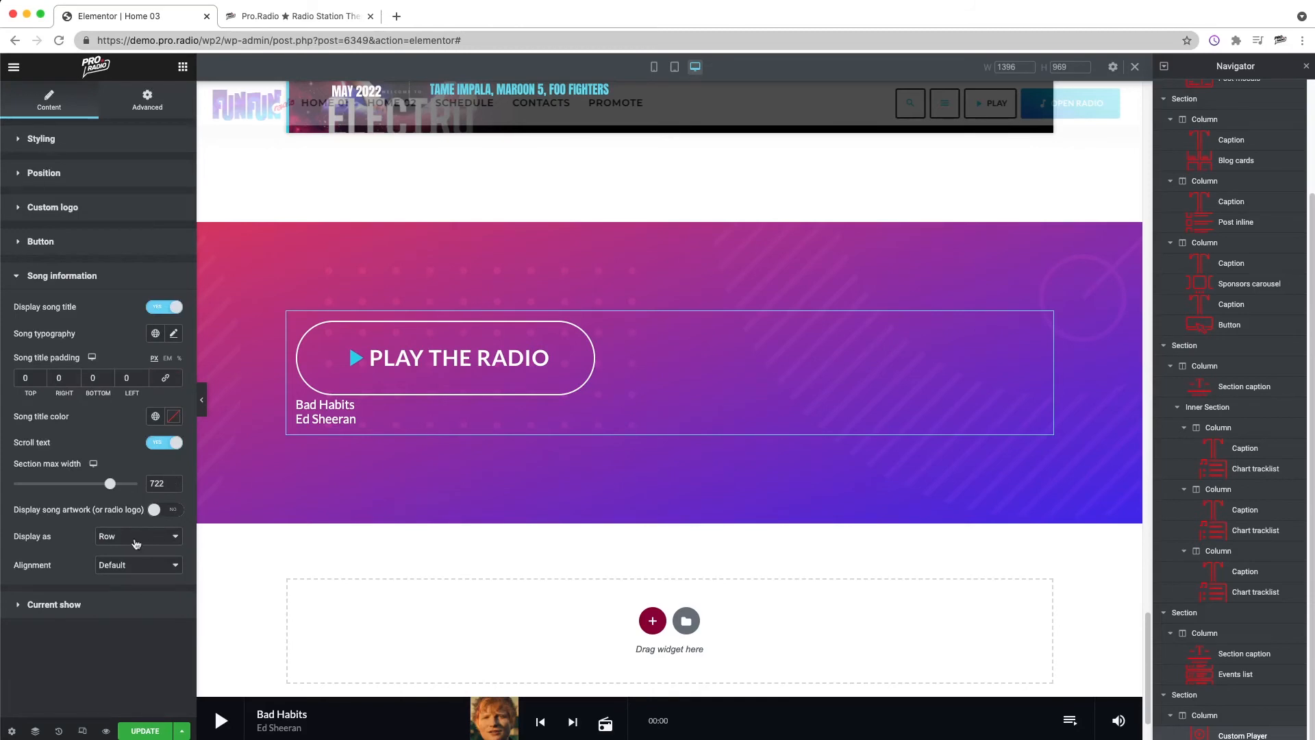
left_click(132, 568)
left_click(81, 297)
left_click_drag(108, 488, 118, 487)
Step: Set the song typography to the Anton font family and enlarge its size to slightly above 51 px
left_click(174, 334)
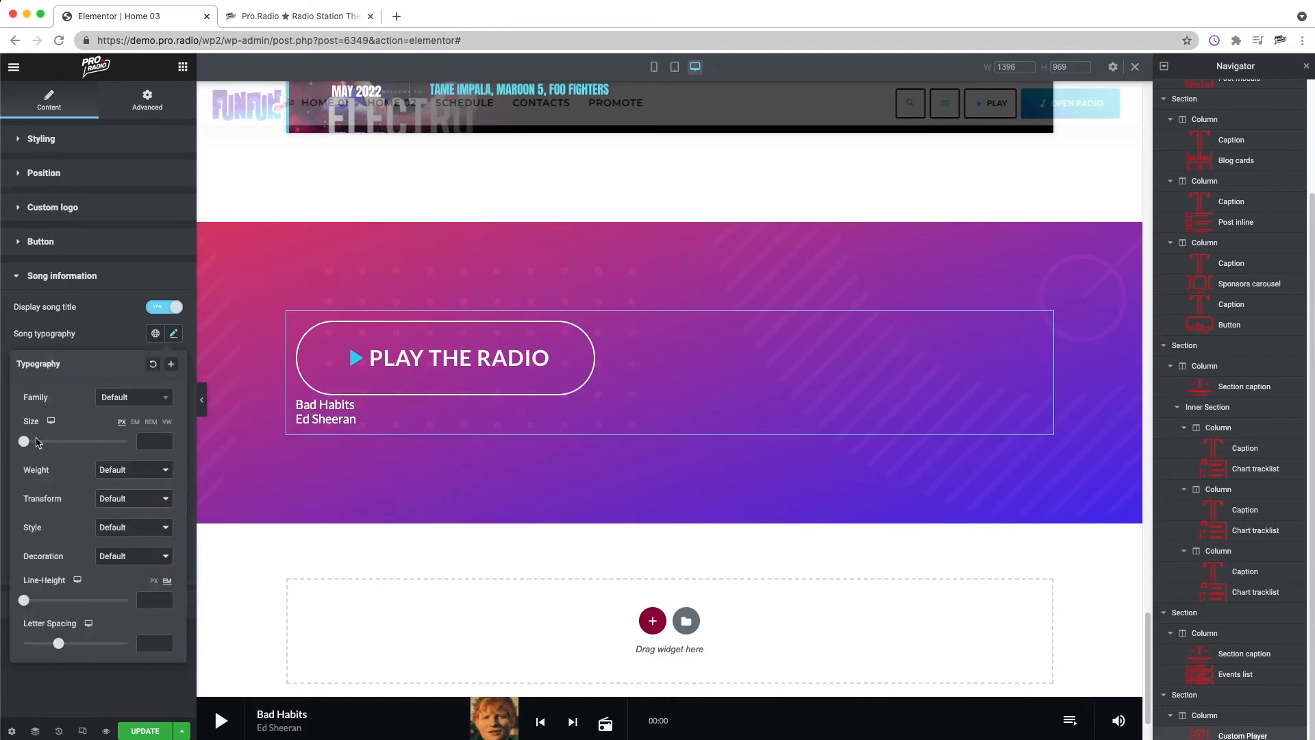
left_click_drag(28, 442, 50, 441)
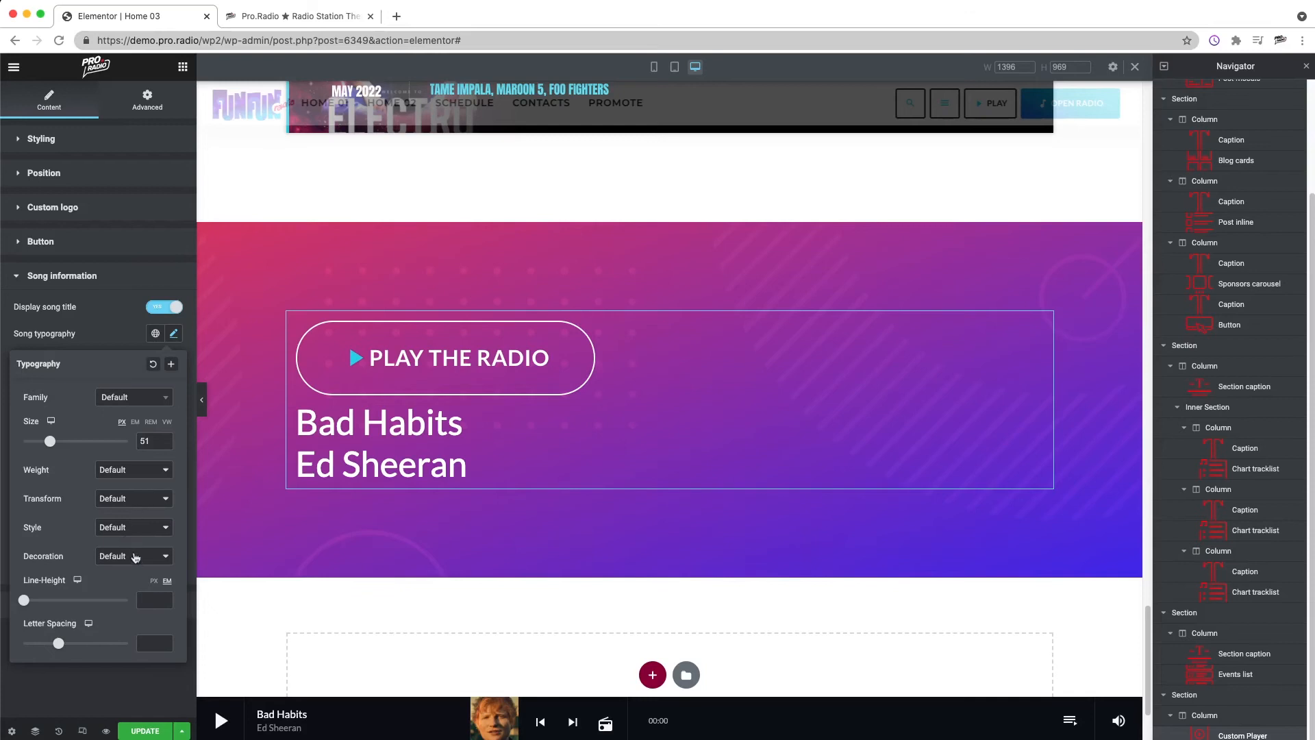
left_click(165, 404)
type("anton")
left_click(116, 457)
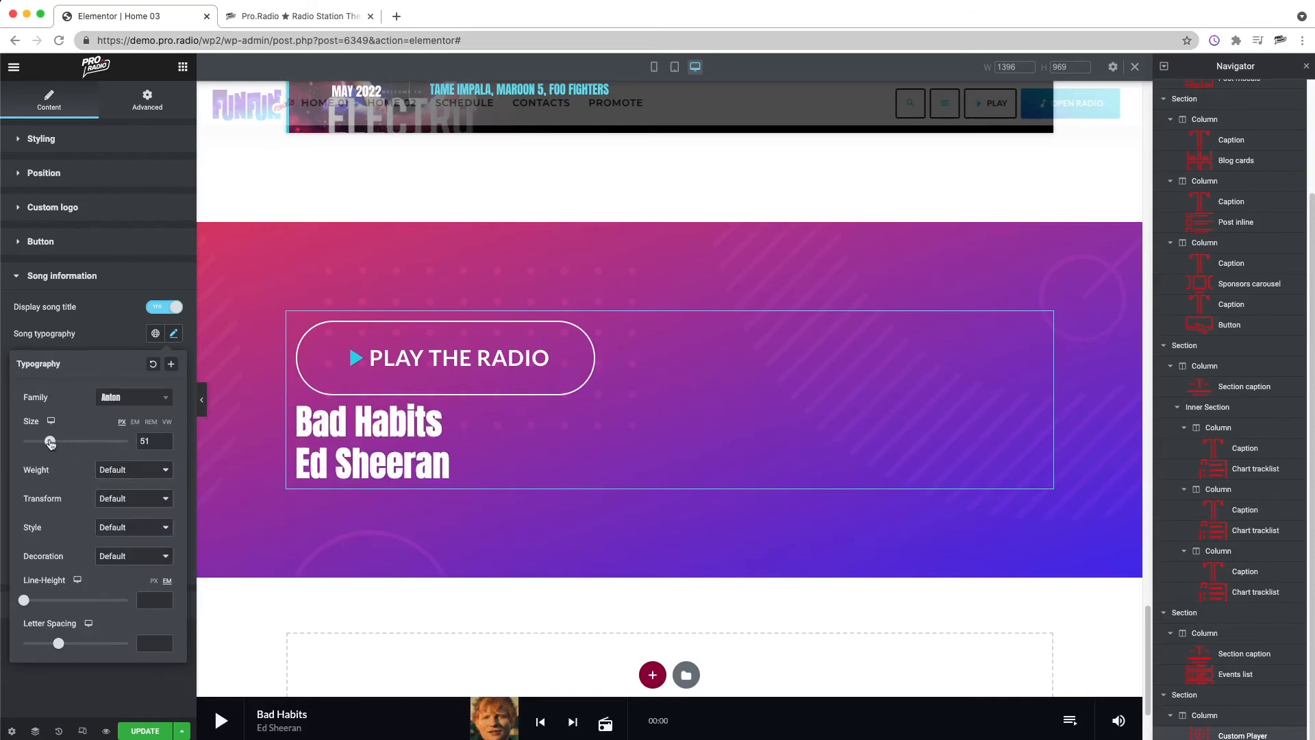
left_click_drag(50, 443, 52, 444)
Step: Set the text alignment of the gradient section containing the player to center
left_click(93, 141)
right_click(261, 248)
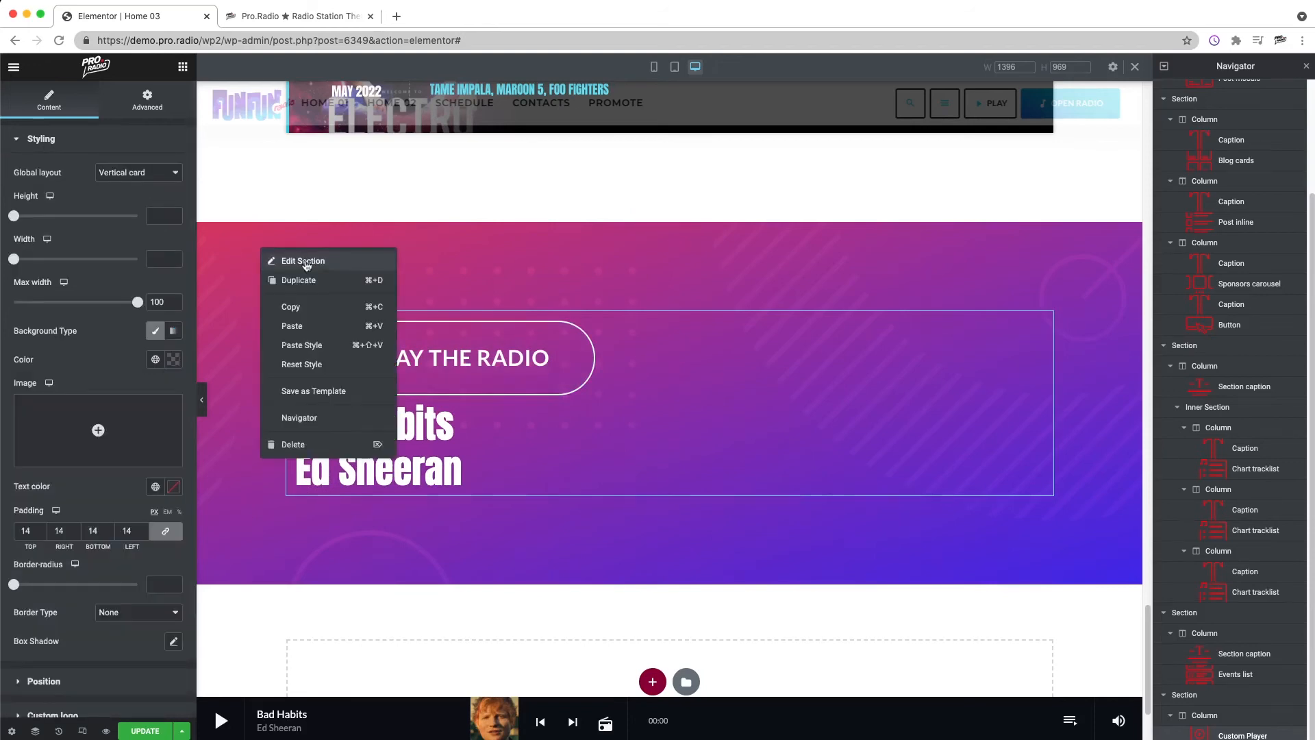
left_click(307, 262)
left_click(50, 575)
left_click(154, 425)
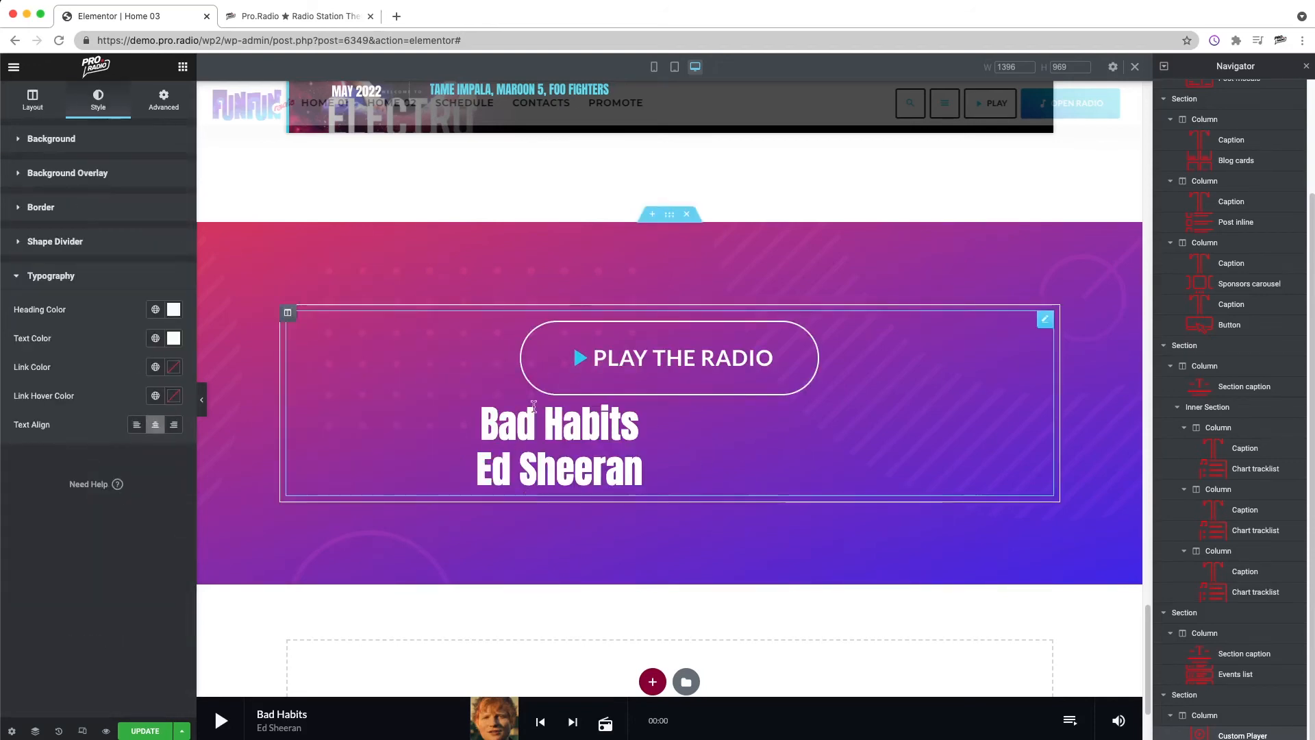
Step: Narrow the content width of the gradient section that holds the custom player
right_click(743, 260)
left_click(712, 329)
scroll(712, 329, "down", 3)
left_click(1238, 717)
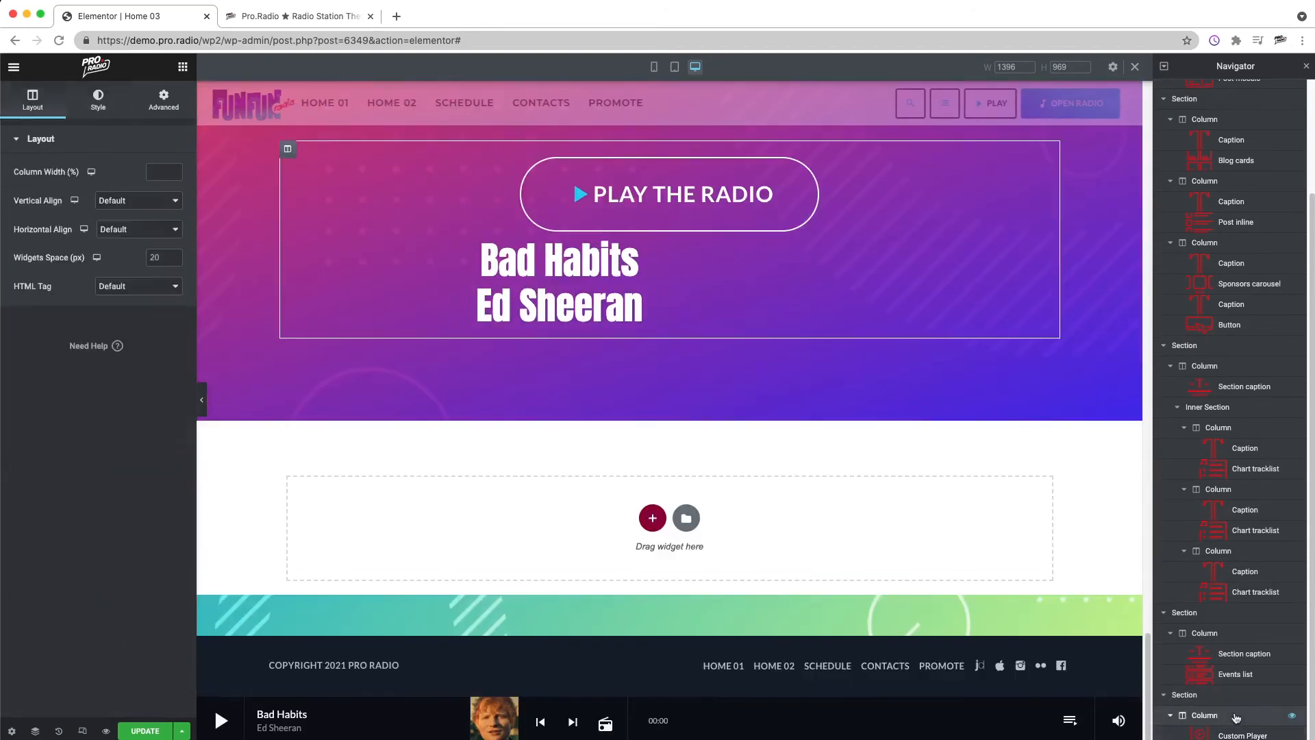
left_click(1205, 694)
left_click(35, 101)
left_click_drag(13, 216, 50, 216)
Step: Enable the icon on the custom player's button and choose HitNet (Icecast) as the radio channel it plays
right_click(493, 422)
left_click(534, 435)
scroll(96, 425, "down", 3)
left_click(40, 635)
scroll(82, 479, "down", 3)
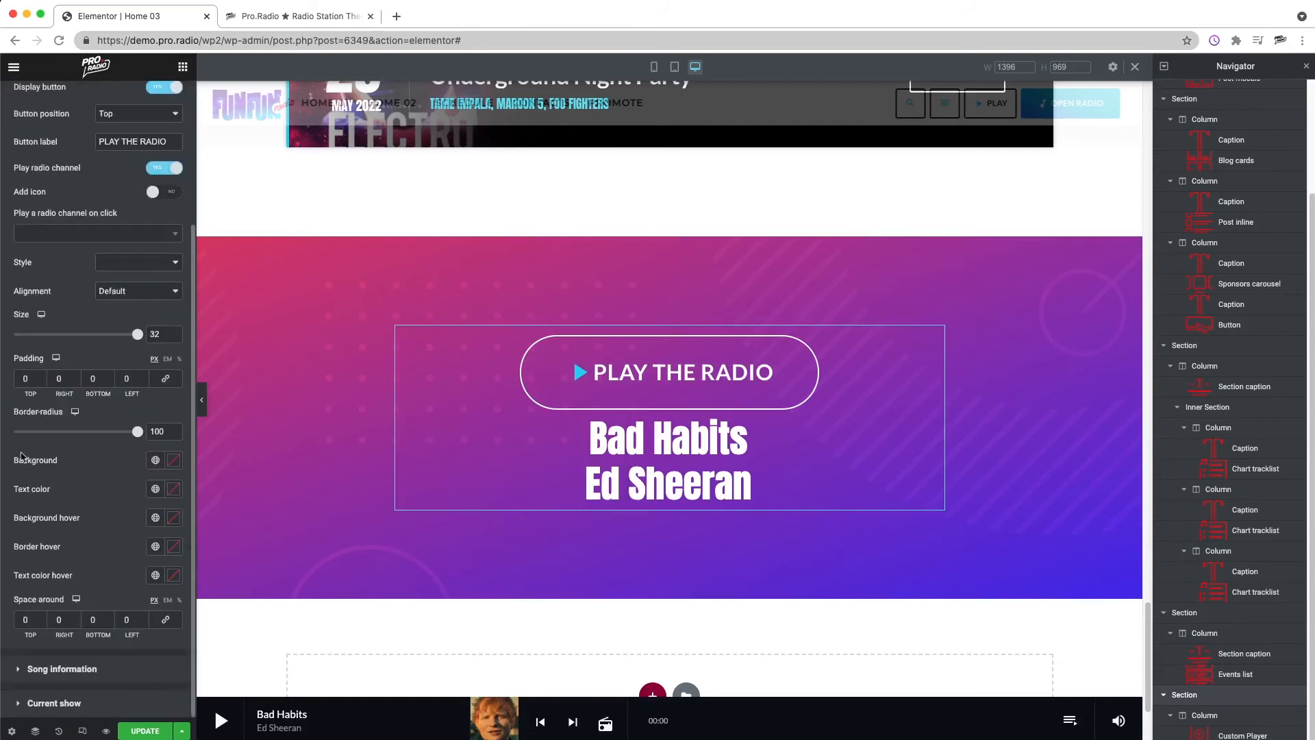
scroll(65, 228, "up", 1)
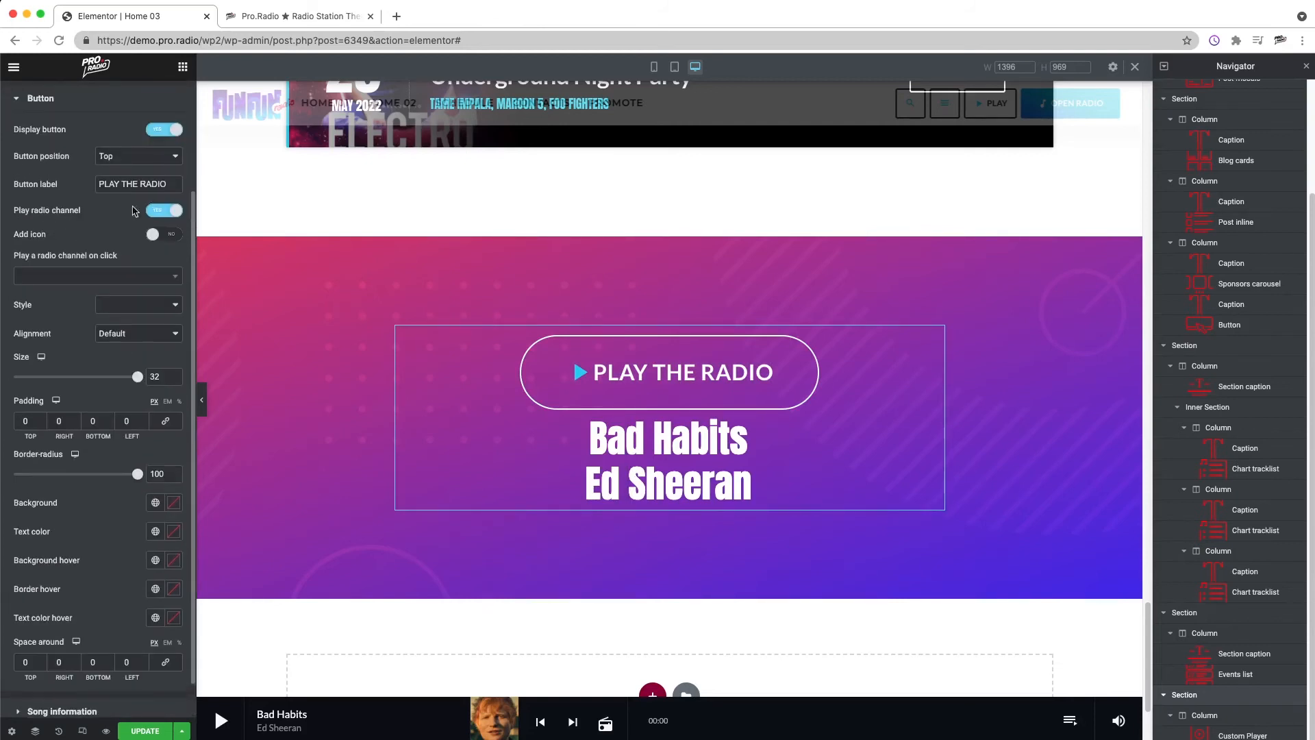
left_click(165, 235)
left_click(95, 276)
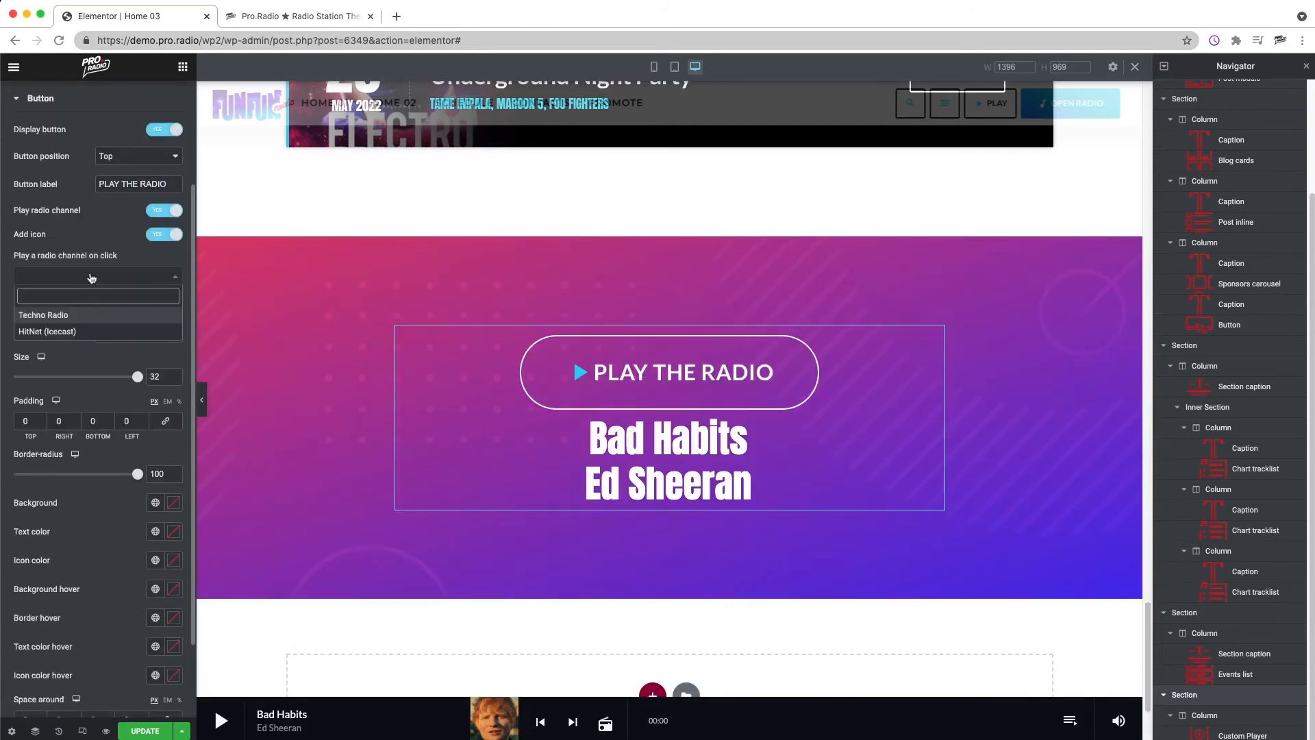
left_click(66, 332)
Step: Try the Primary style on the player button, settle on the Bold style and center-align the button
left_click(137, 304)
left_click(137, 312)
left_click(136, 308)
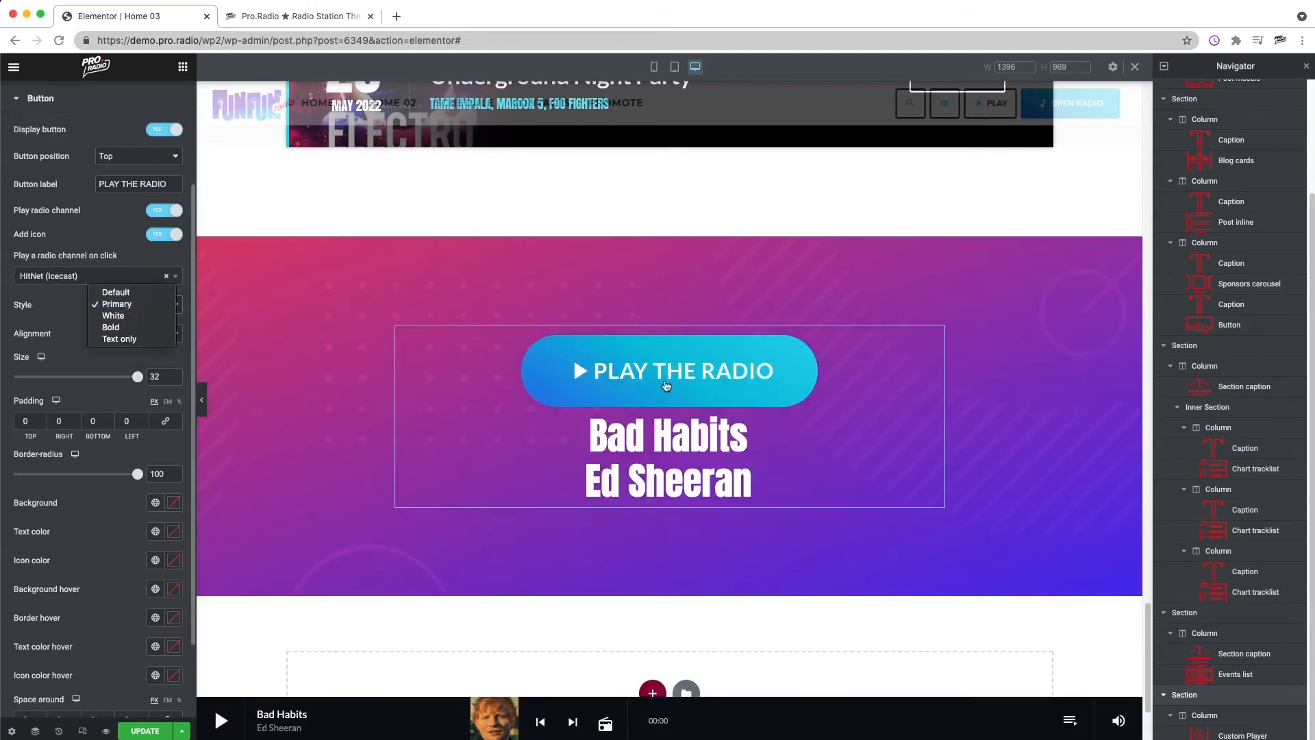
left_click(135, 328)
left_click(134, 334)
left_click(115, 368)
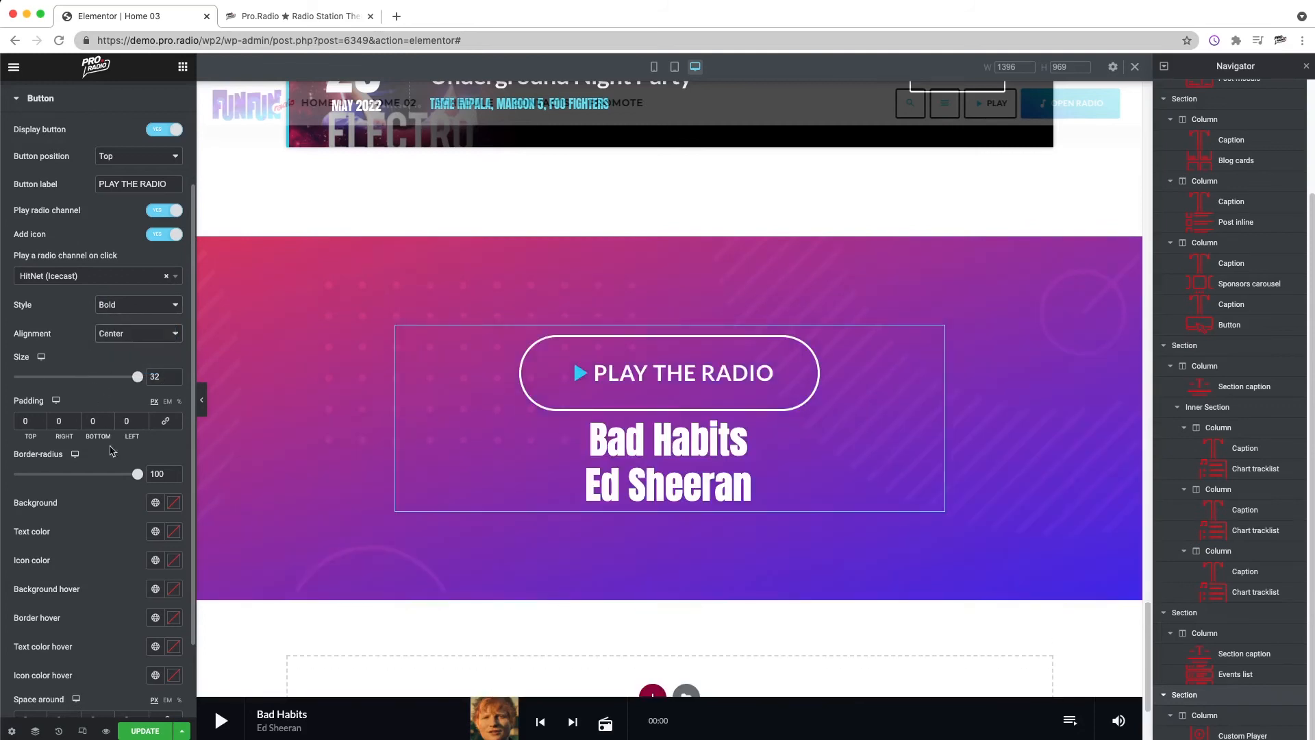
Step: Link the player button's padding values together and leave them empty
scroll(81, 428, "down", 3)
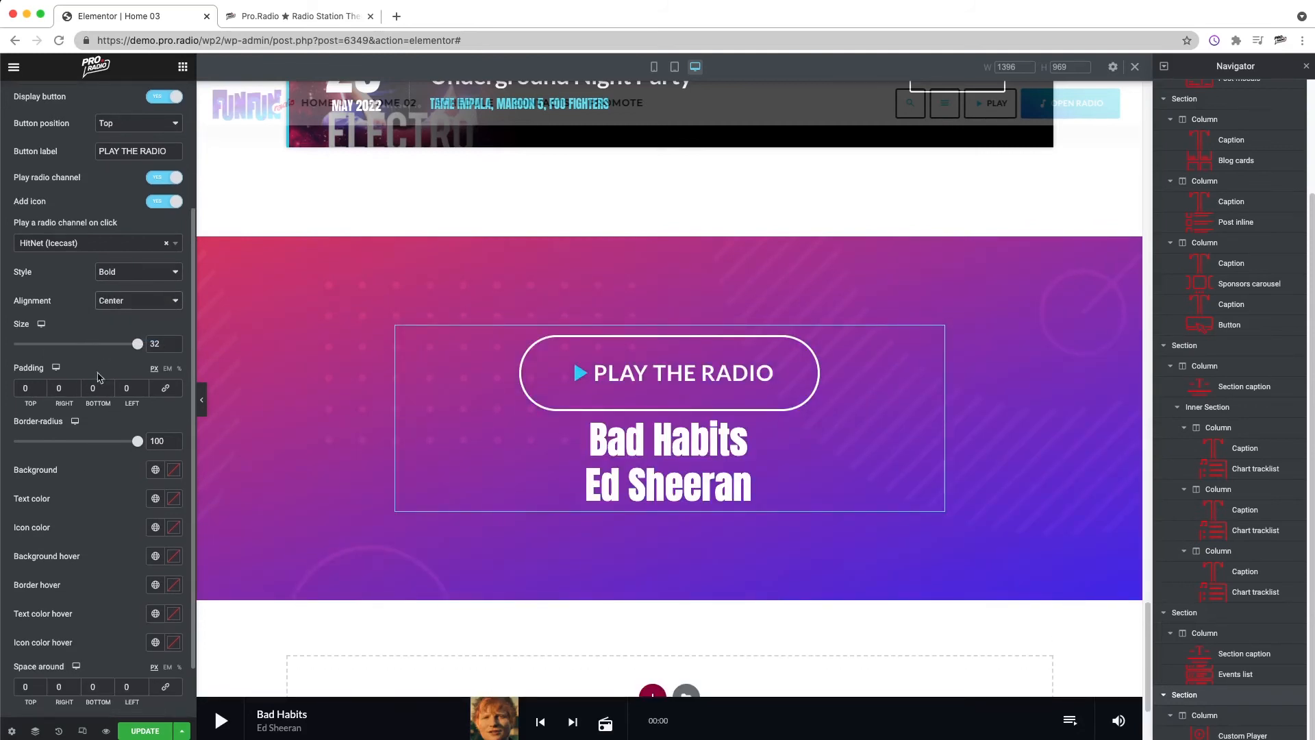
left_click(27, 357)
type("3")
key("BackSpace")
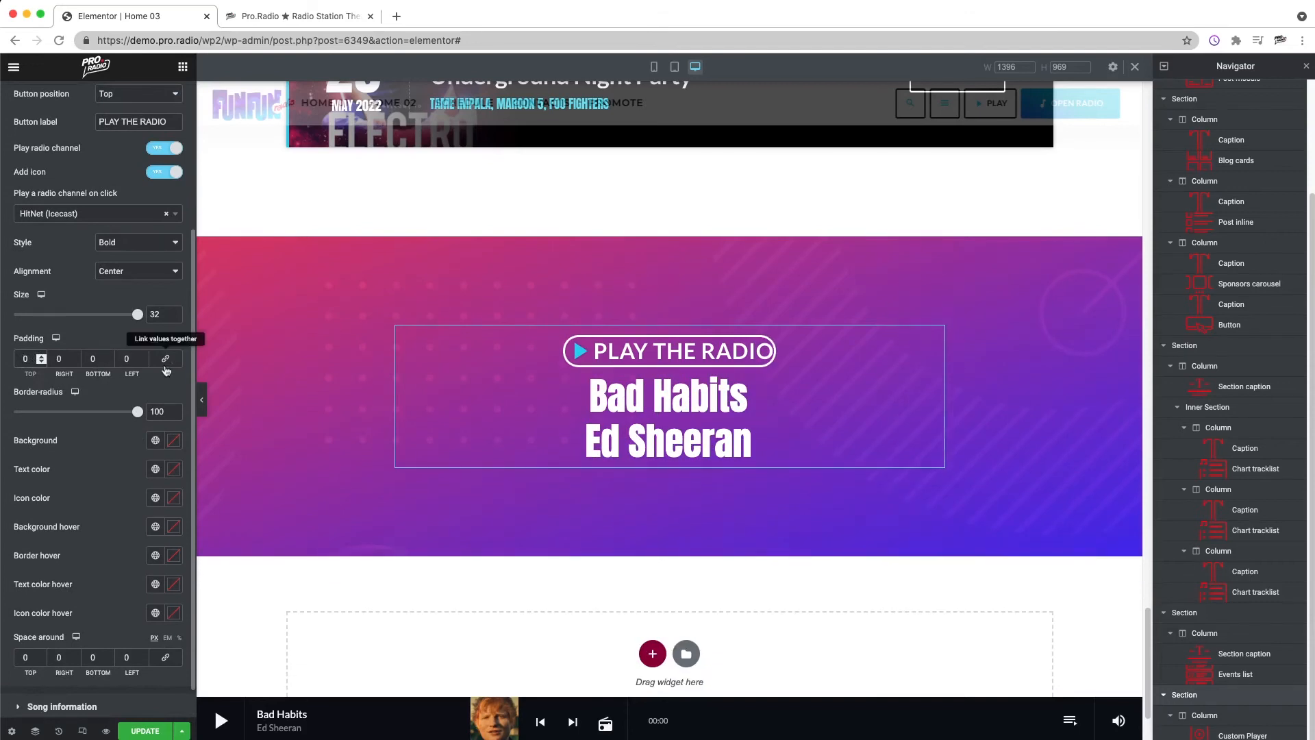
left_click(165, 358)
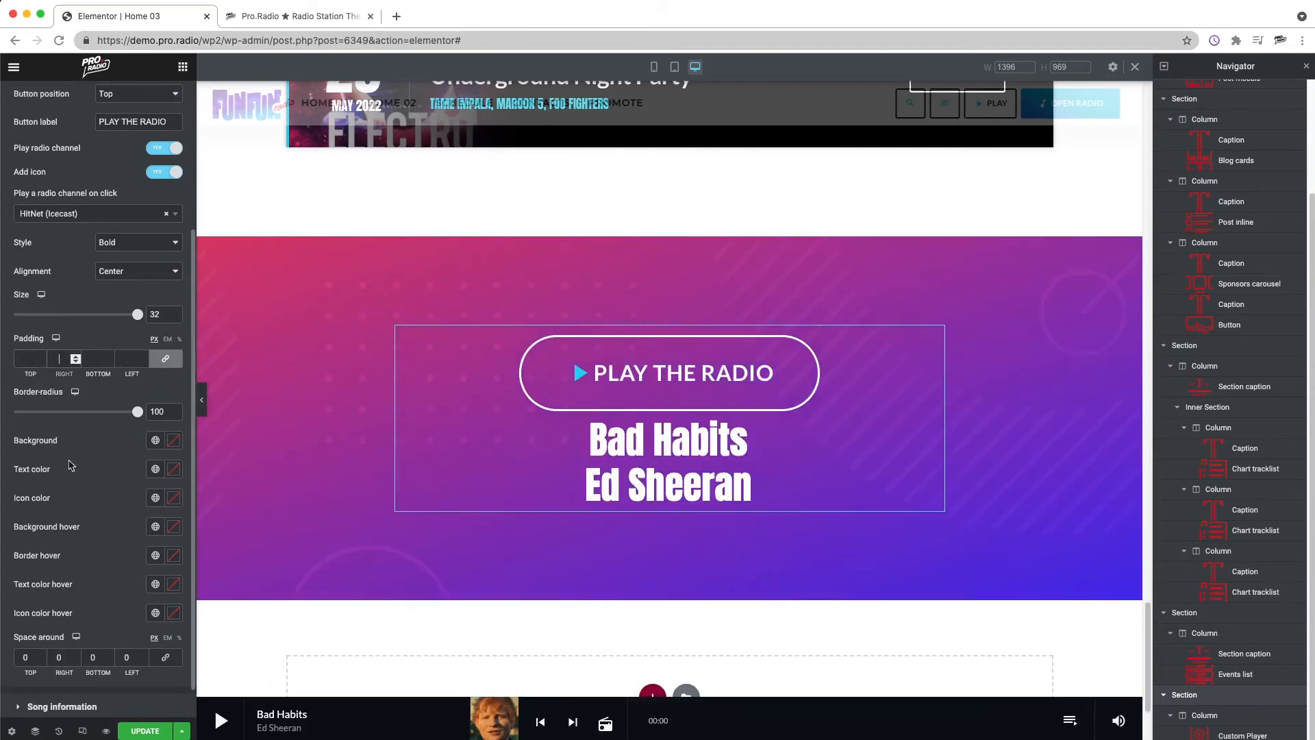
Step: Set the player button's bottom space around to 30 px
scroll(152, 430, "down", 1)
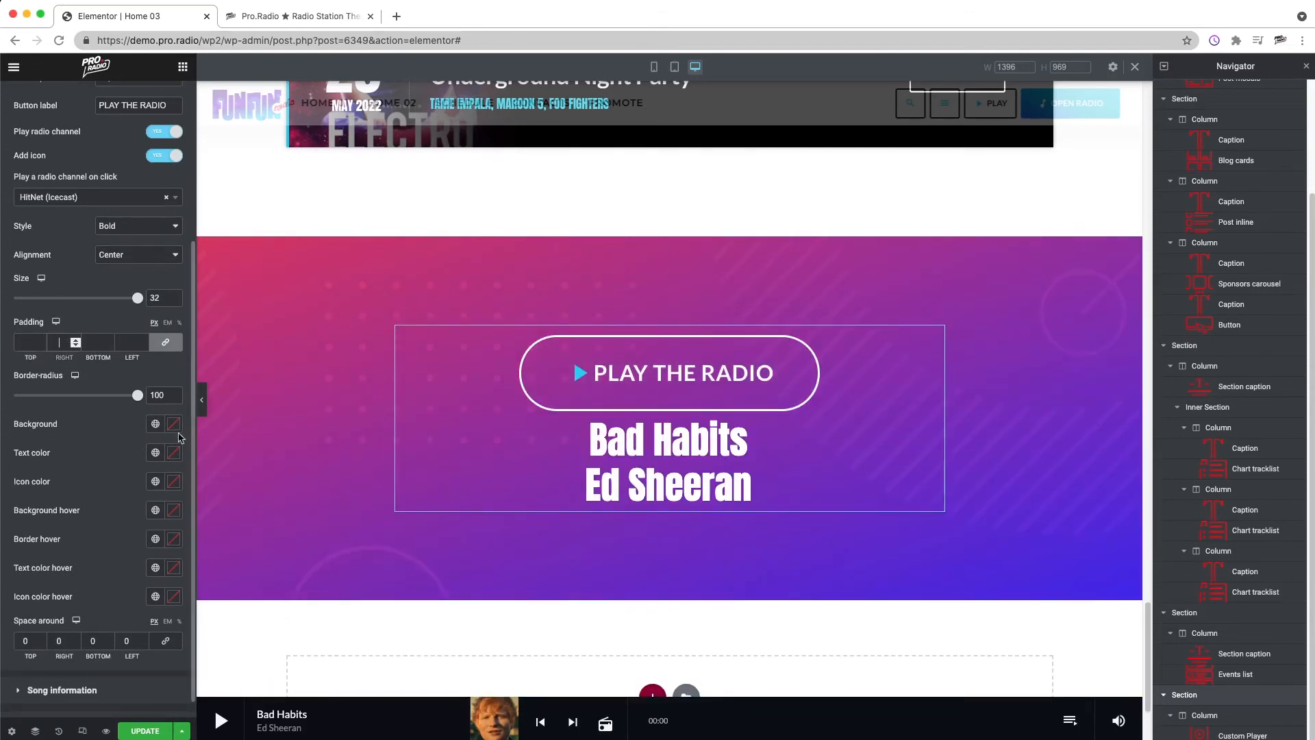
scroll(171, 518, "down", 1)
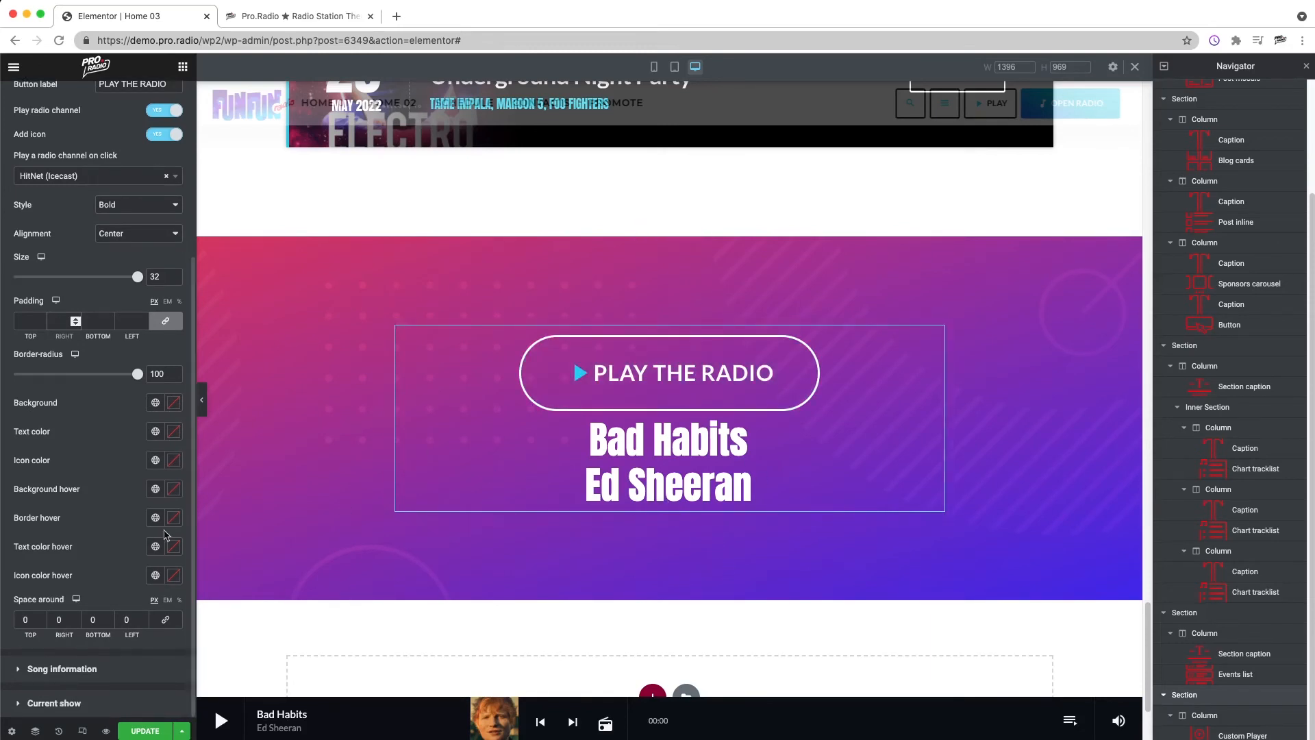
left_click(88, 620)
type("30")
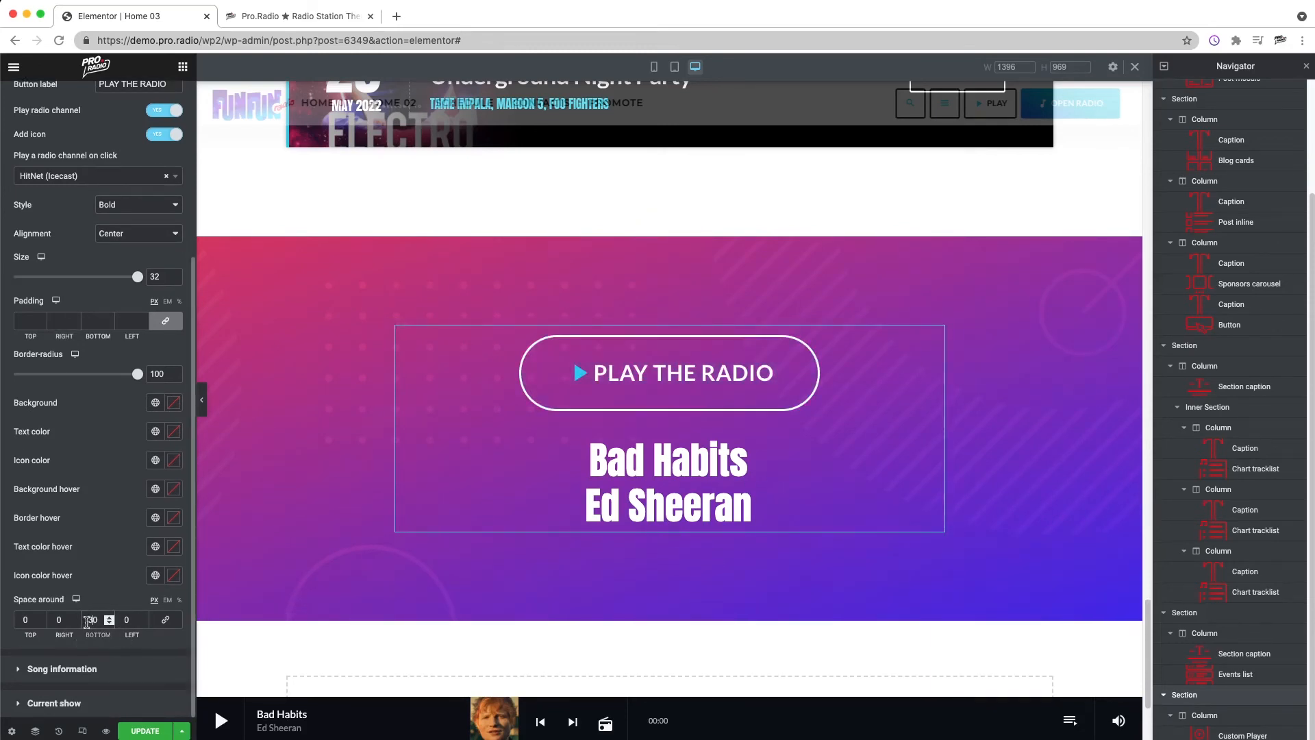
Step: Increase the font size of the song title in the custom player's song typography
left_click(62, 668)
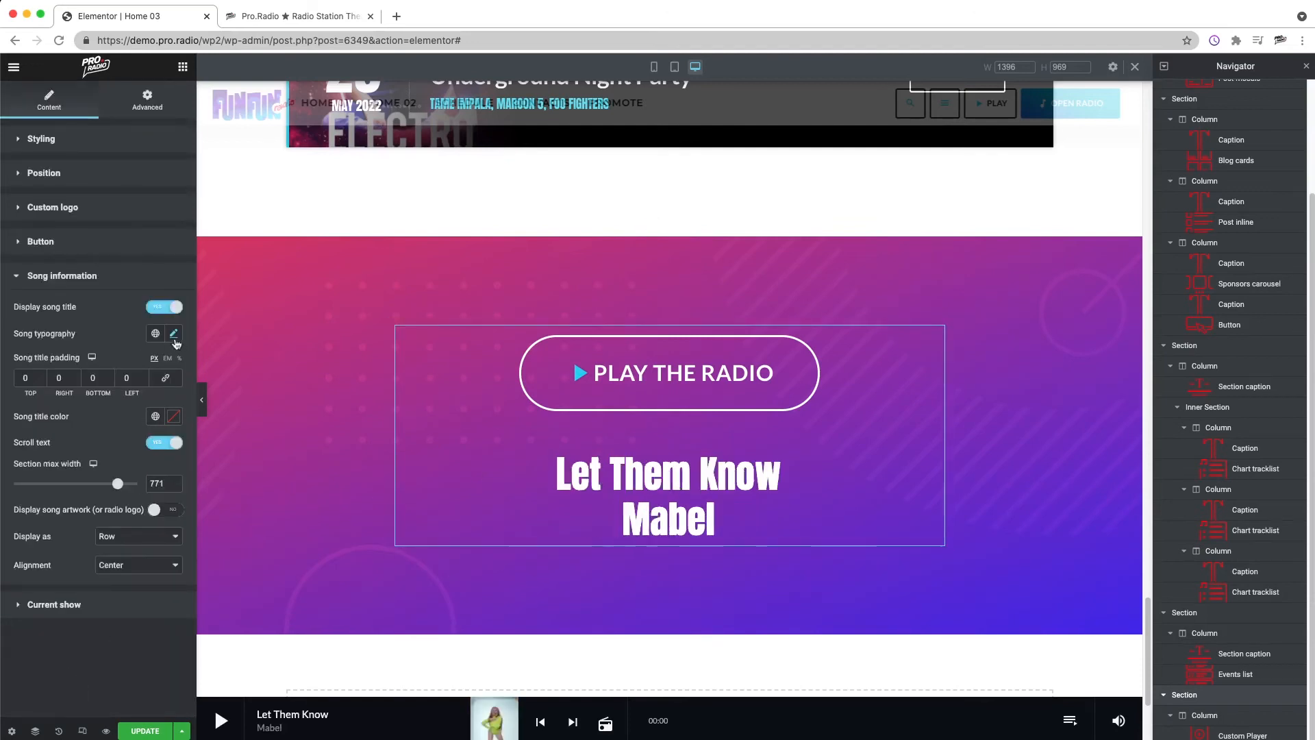
left_click(174, 334)
left_click_drag(43, 450, 61, 452)
left_click(759, 412)
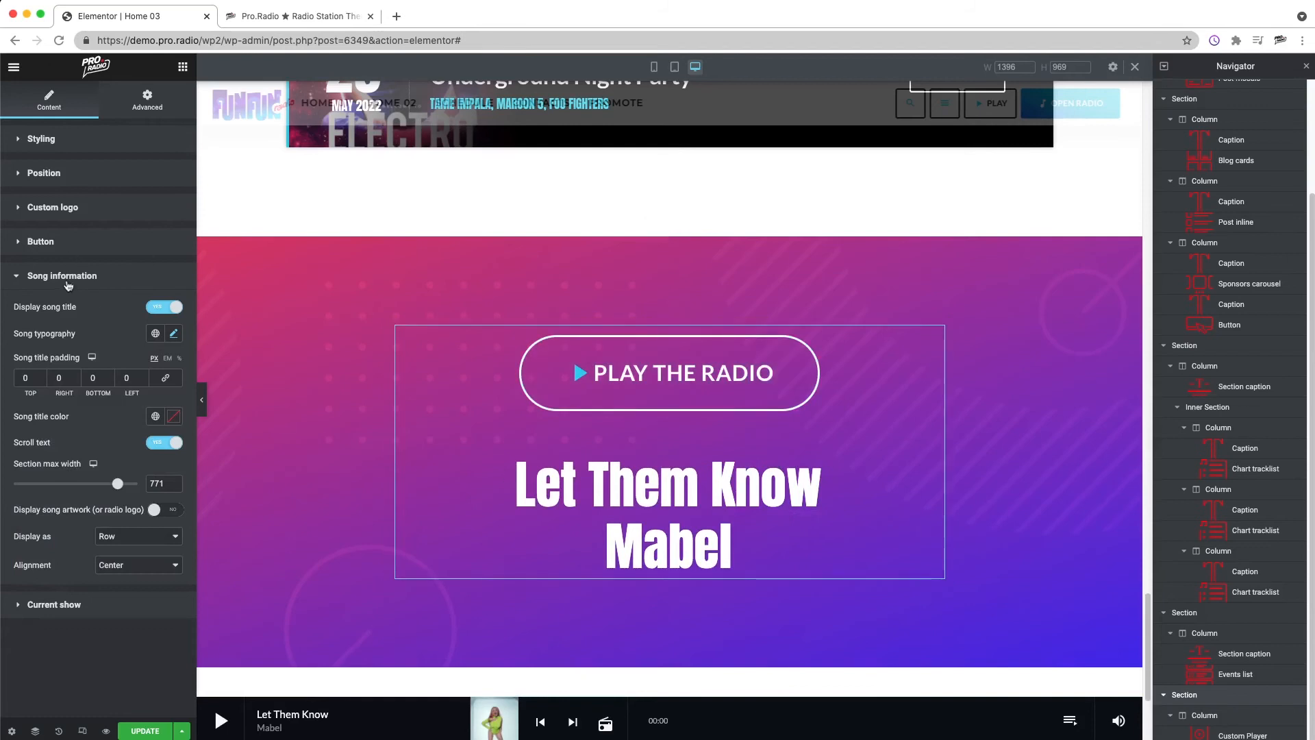
Step: Reduce the player button's size to 25
left_click(71, 247)
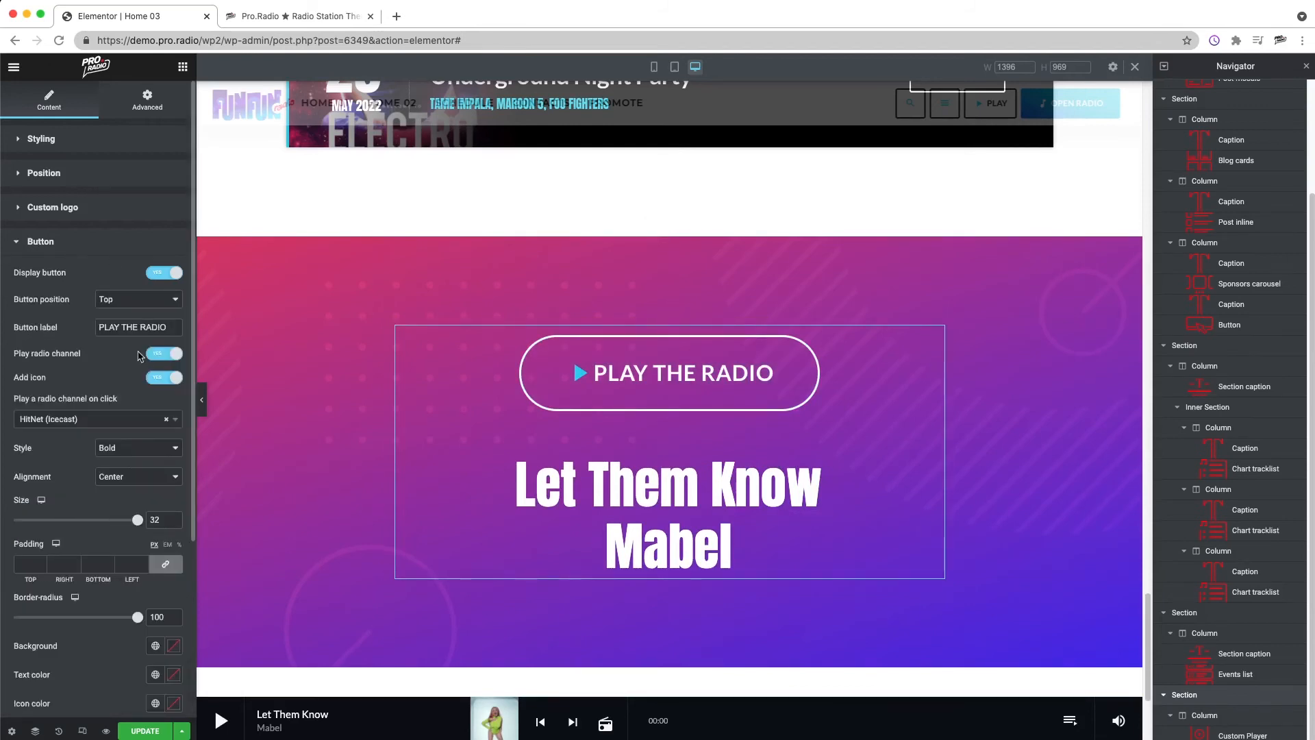
scroll(140, 524, "down", 2)
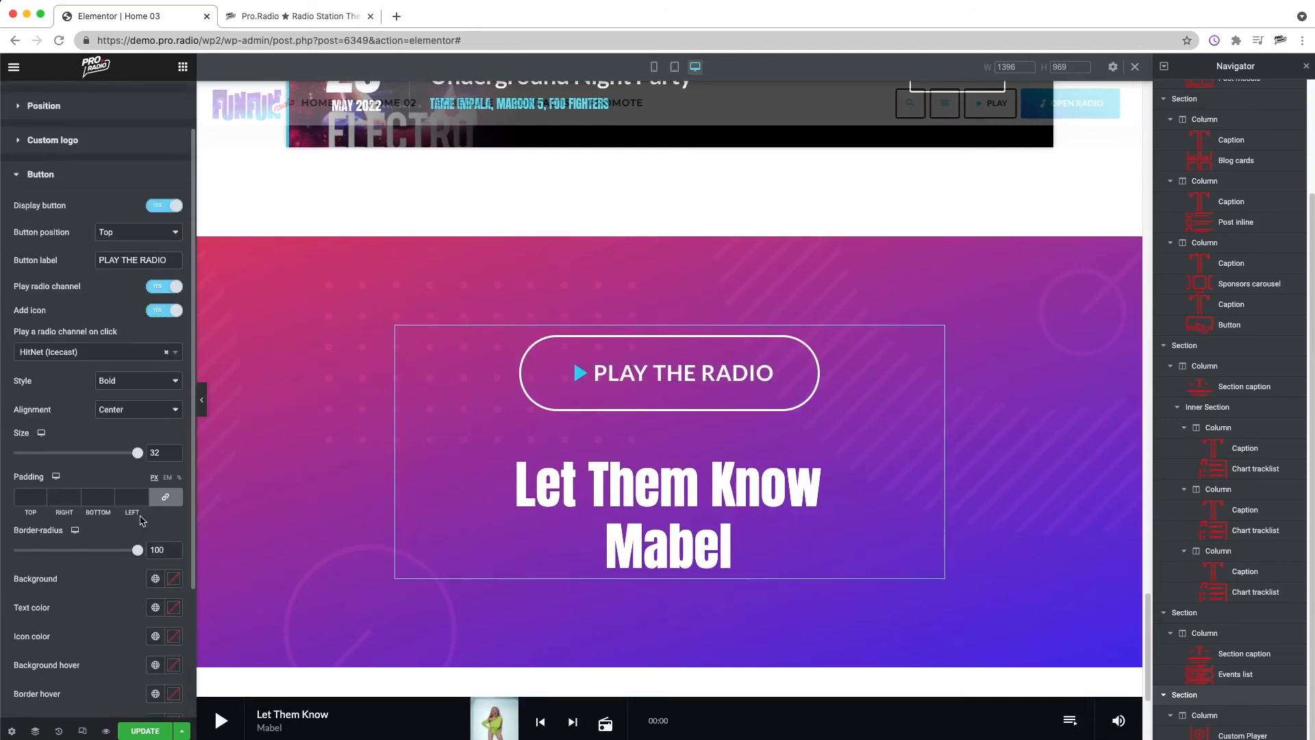
left_click_drag(137, 458, 114, 459)
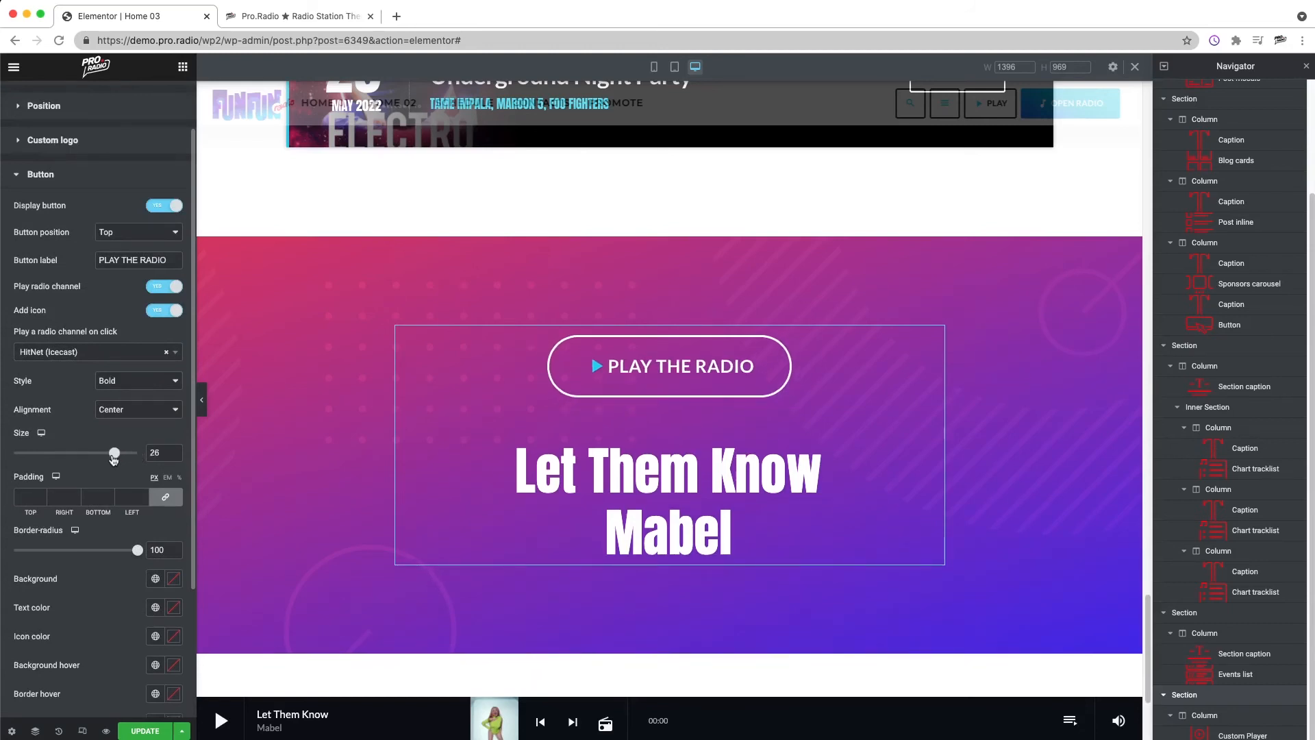
left_click_drag(113, 459, 112, 459)
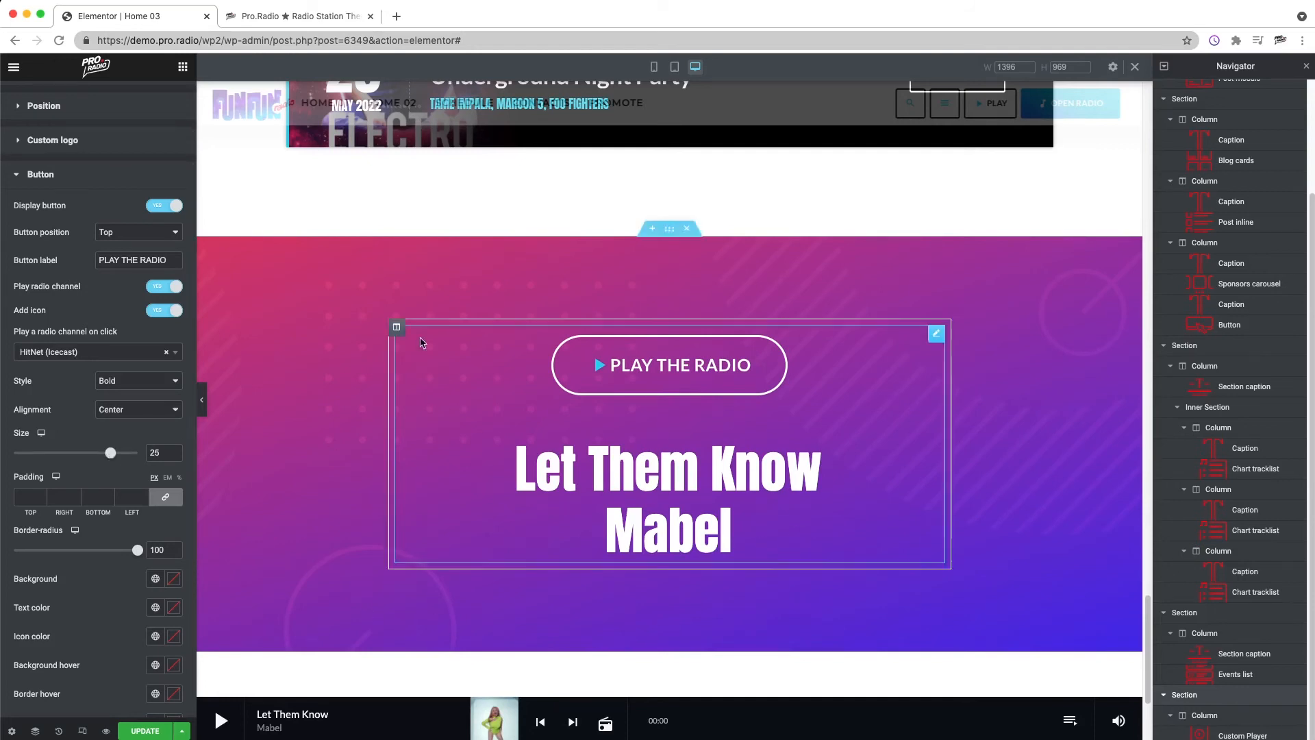
Step: Give the custom player widget a solid border with a linked width of 12 on all sides
right_click(398, 335)
left_click(441, 343)
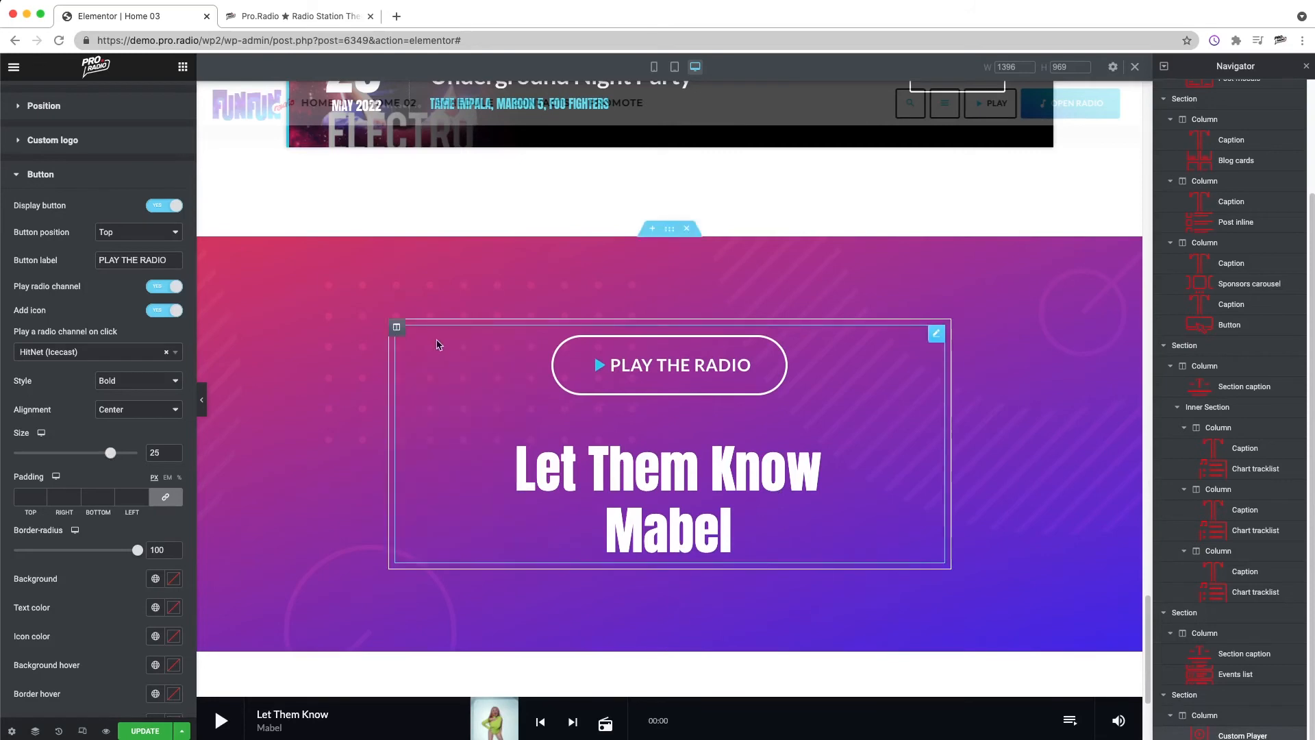
left_click(48, 181)
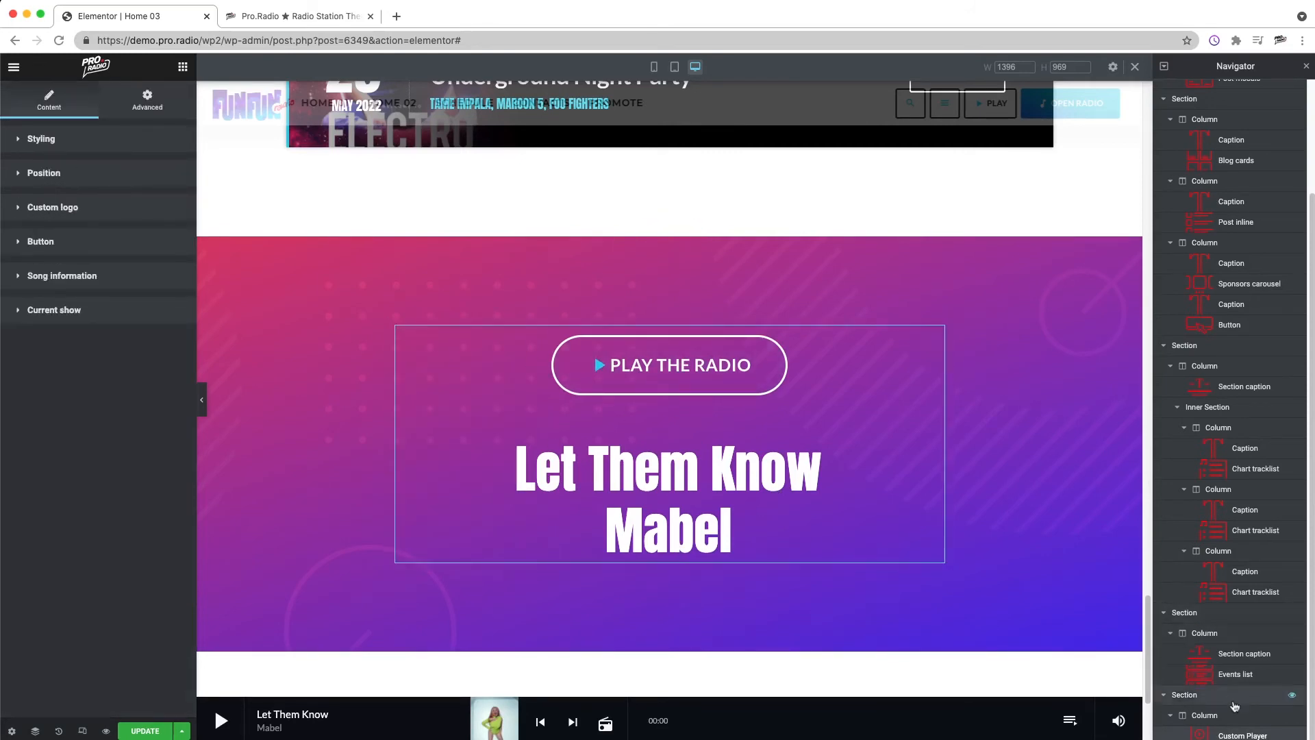
left_click(1231, 726)
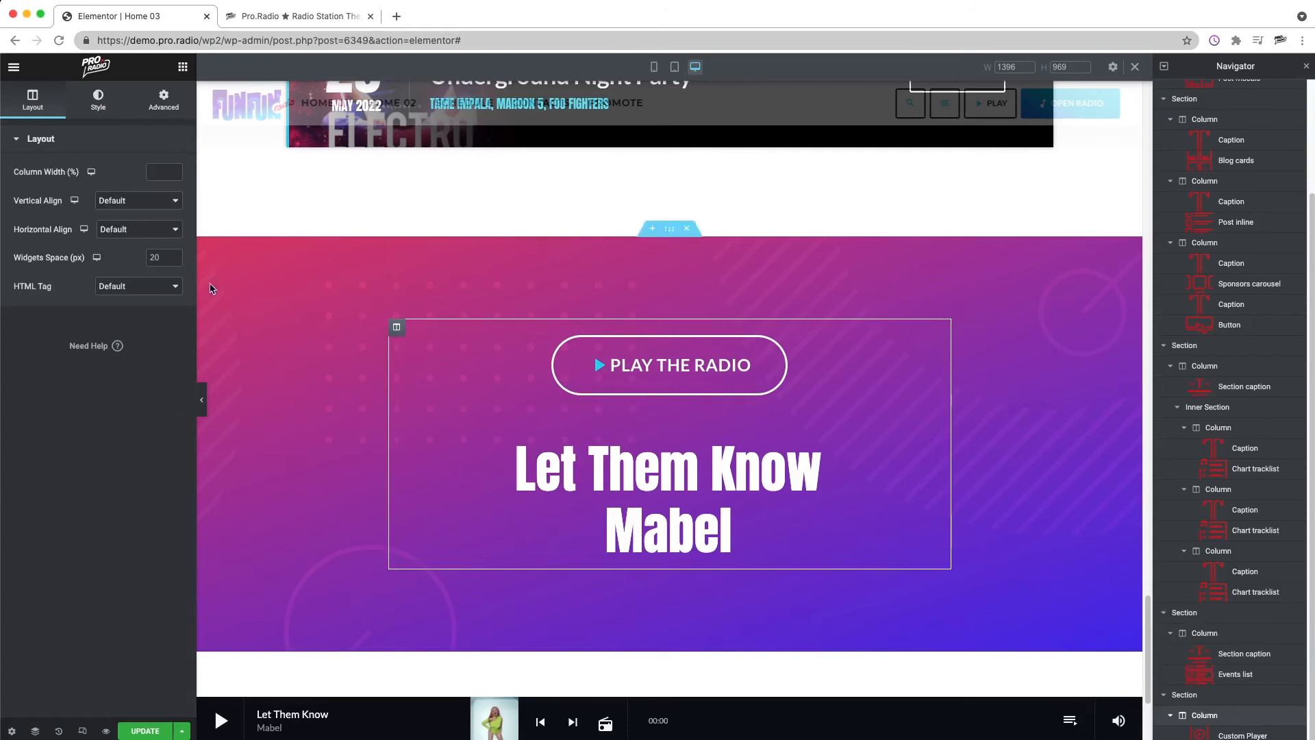
right_click(731, 450)
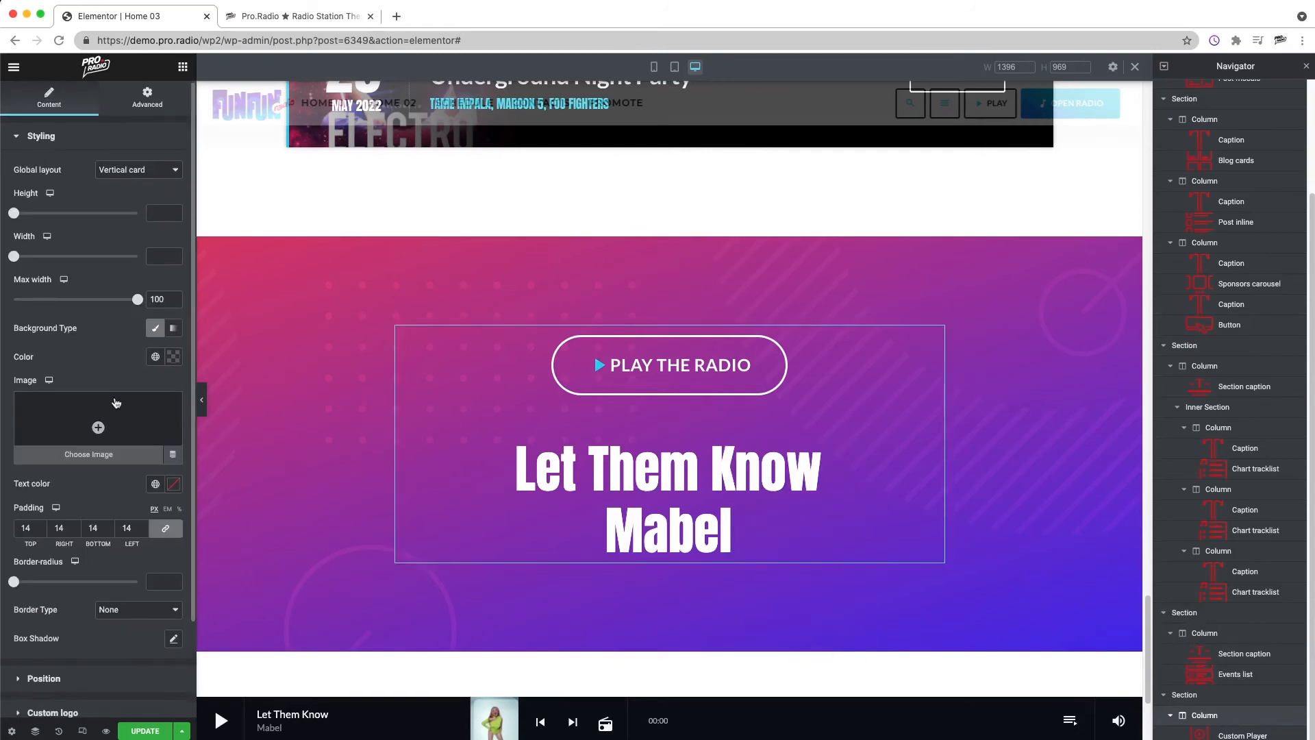
scroll(121, 369, "down", 3)
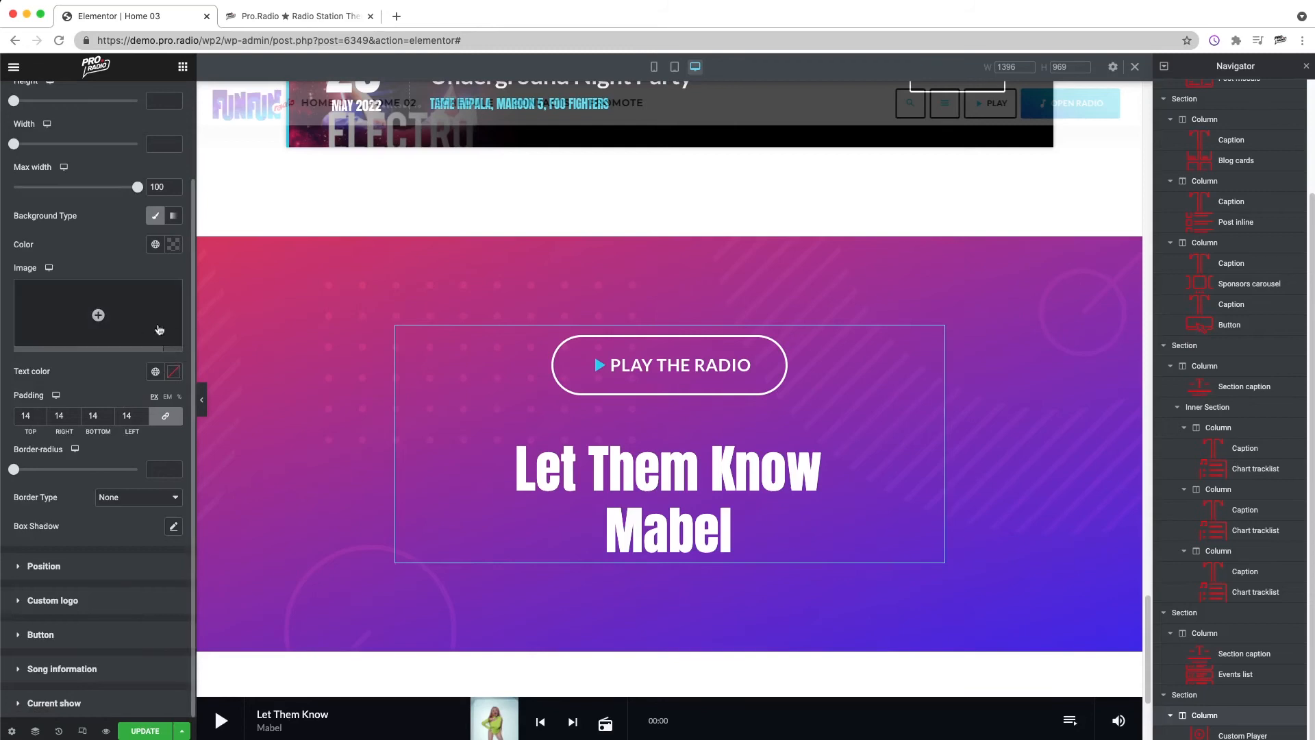
scroll(155, 345, "up", 1)
scroll(156, 345, "up", 1)
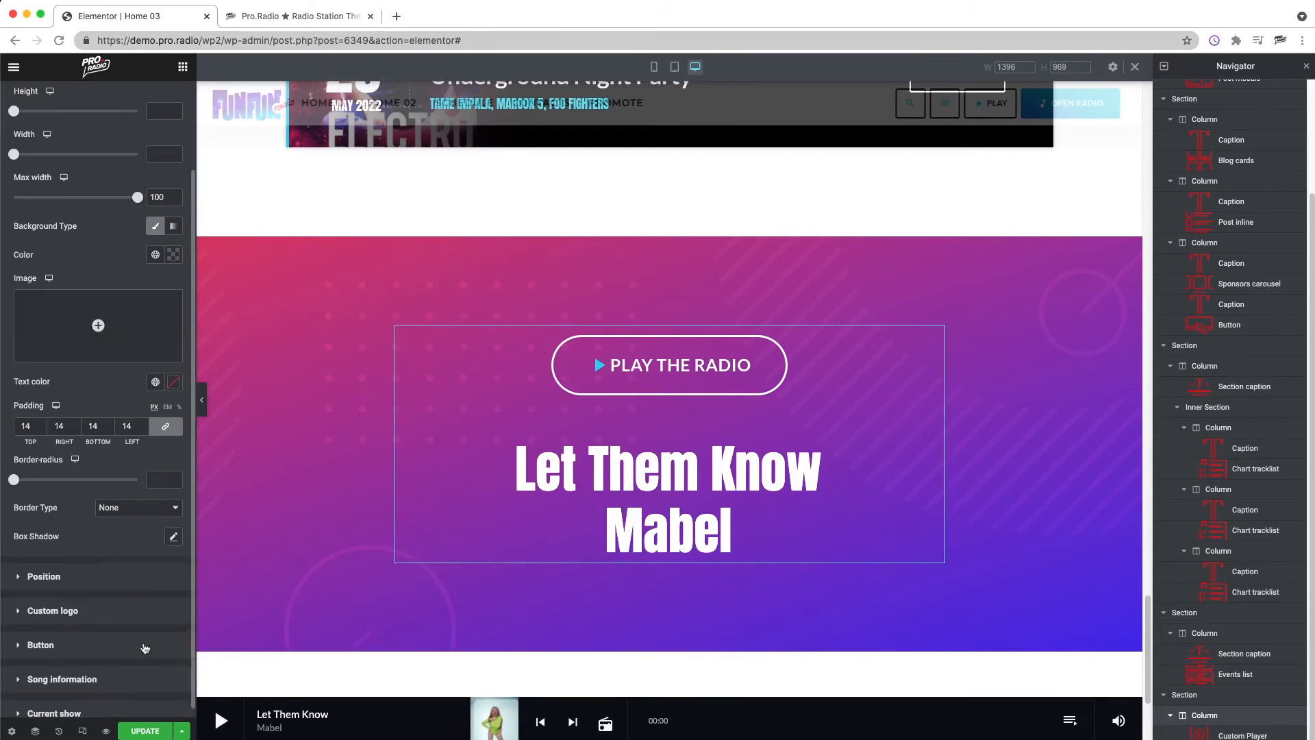
left_click(139, 515)
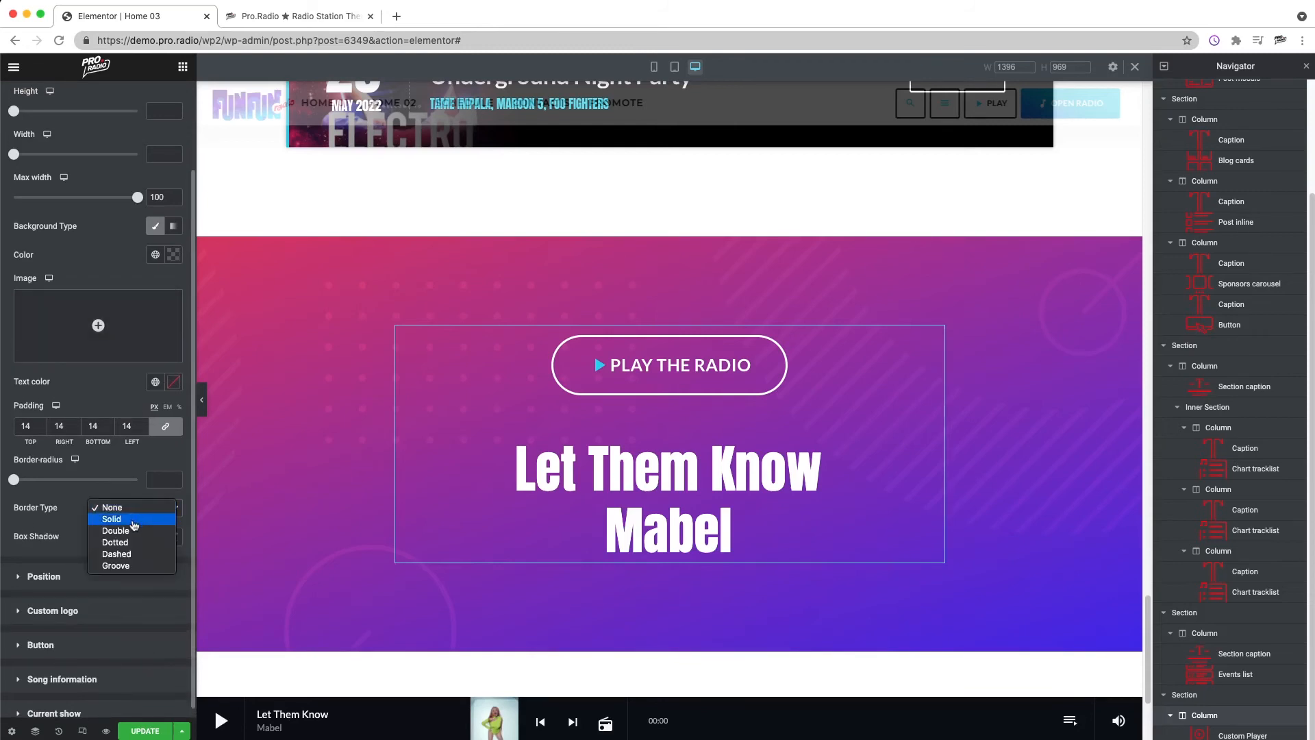
left_click(135, 518)
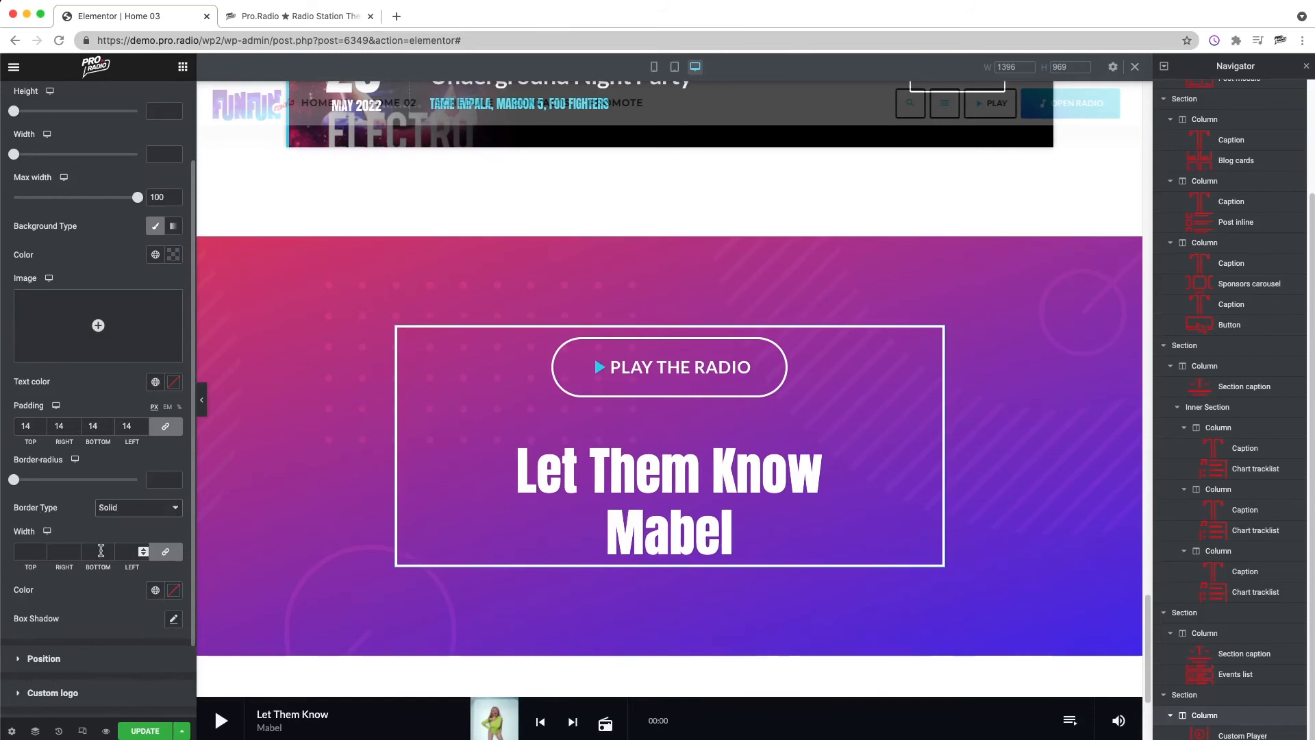
left_click(29, 552)
type("12")
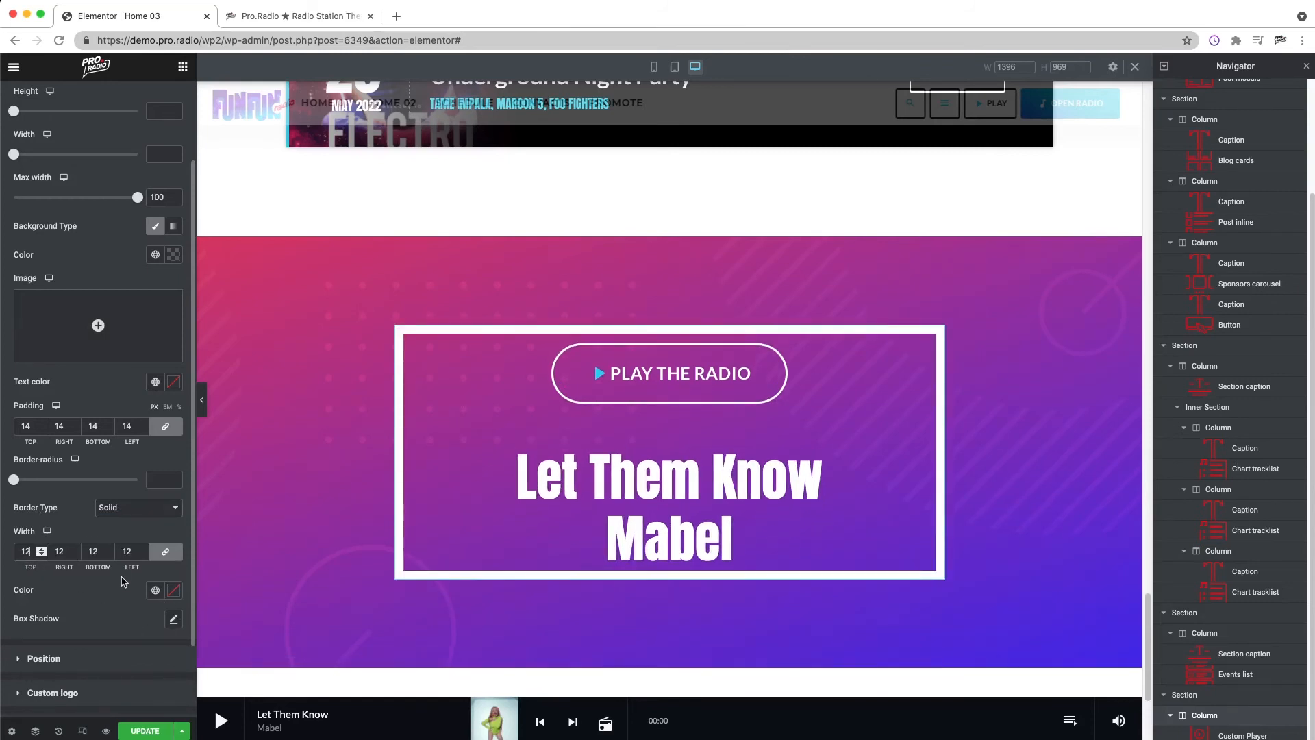
Step: Set the custom player's padding to 40 px on all sides and its border radius to 65
double_click(29, 427)
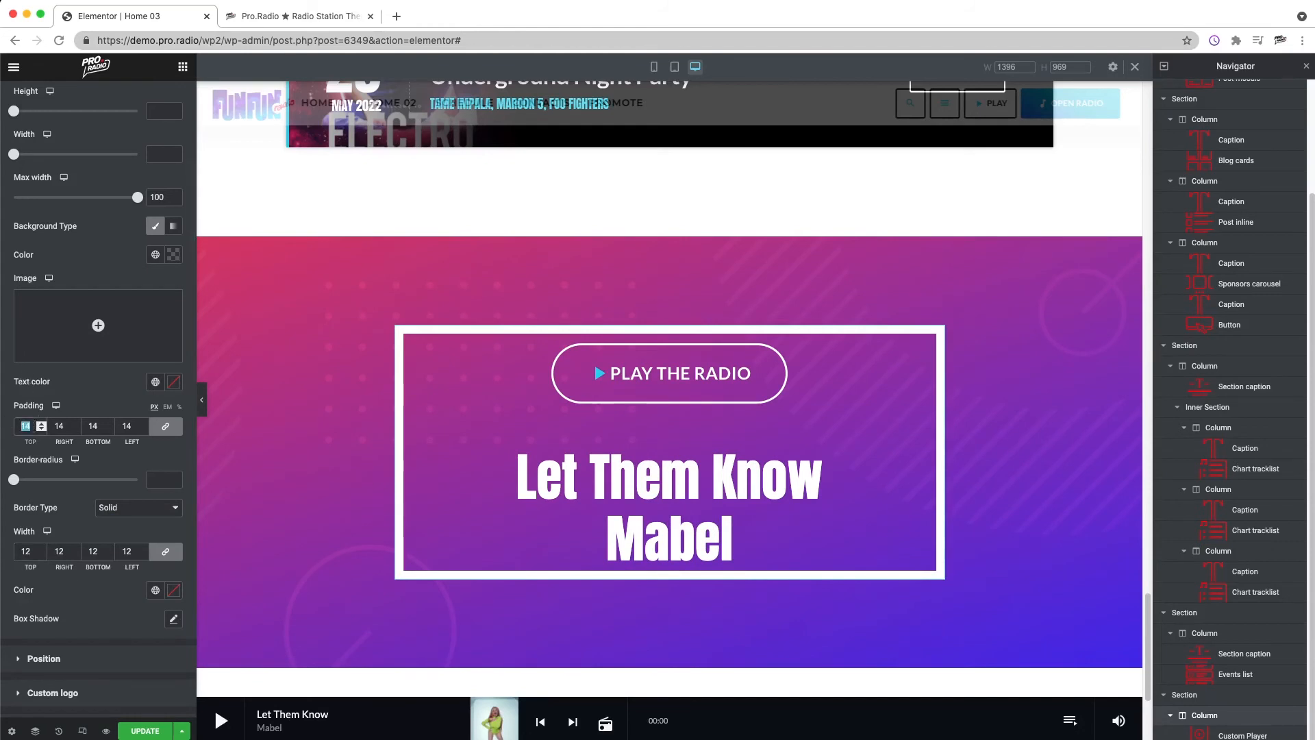
type("40")
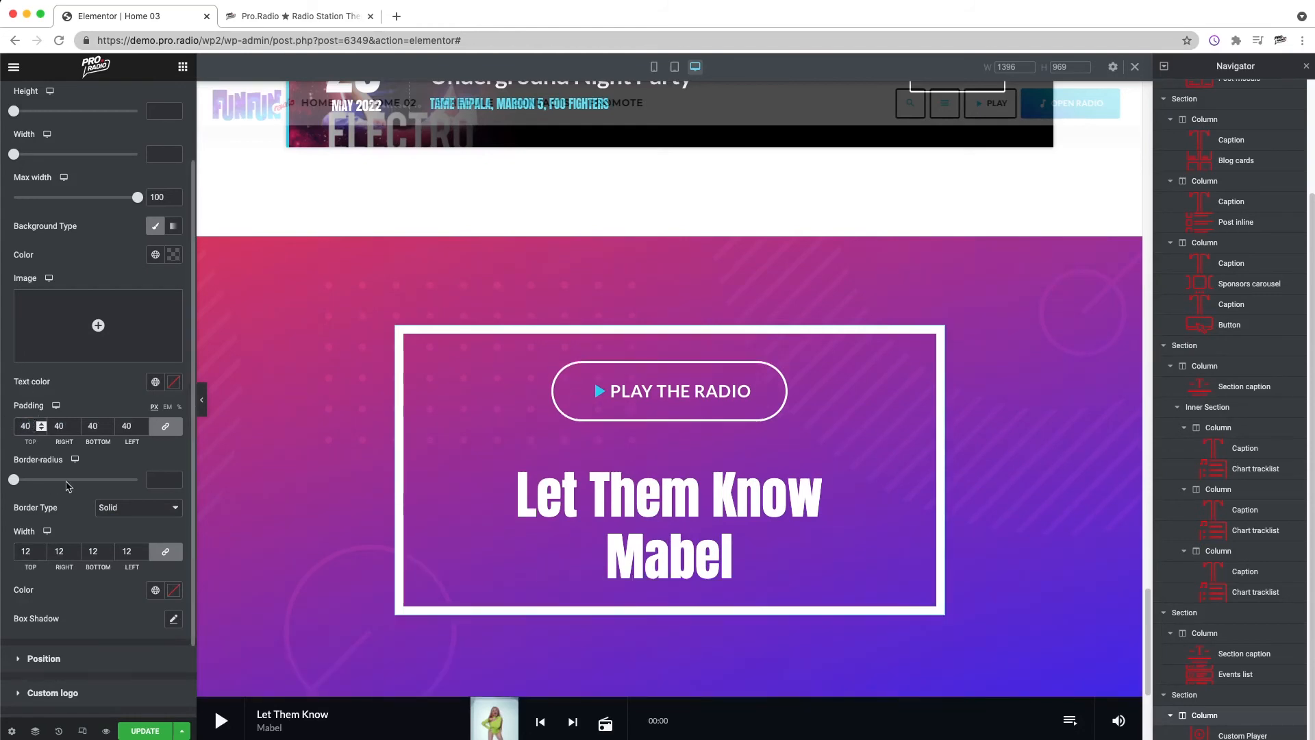
left_click_drag(22, 485, 68, 489)
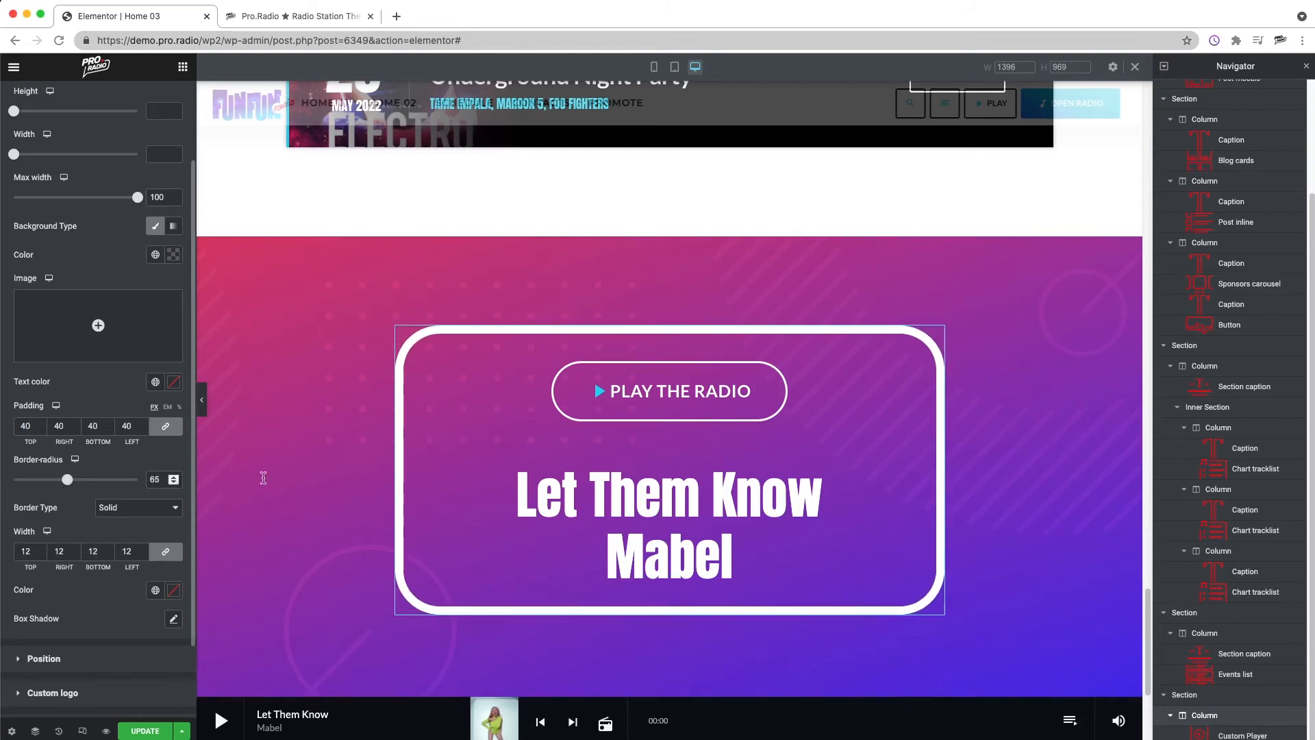
scroll(331, 512, "down", 2)
scroll(332, 512, "down", 2)
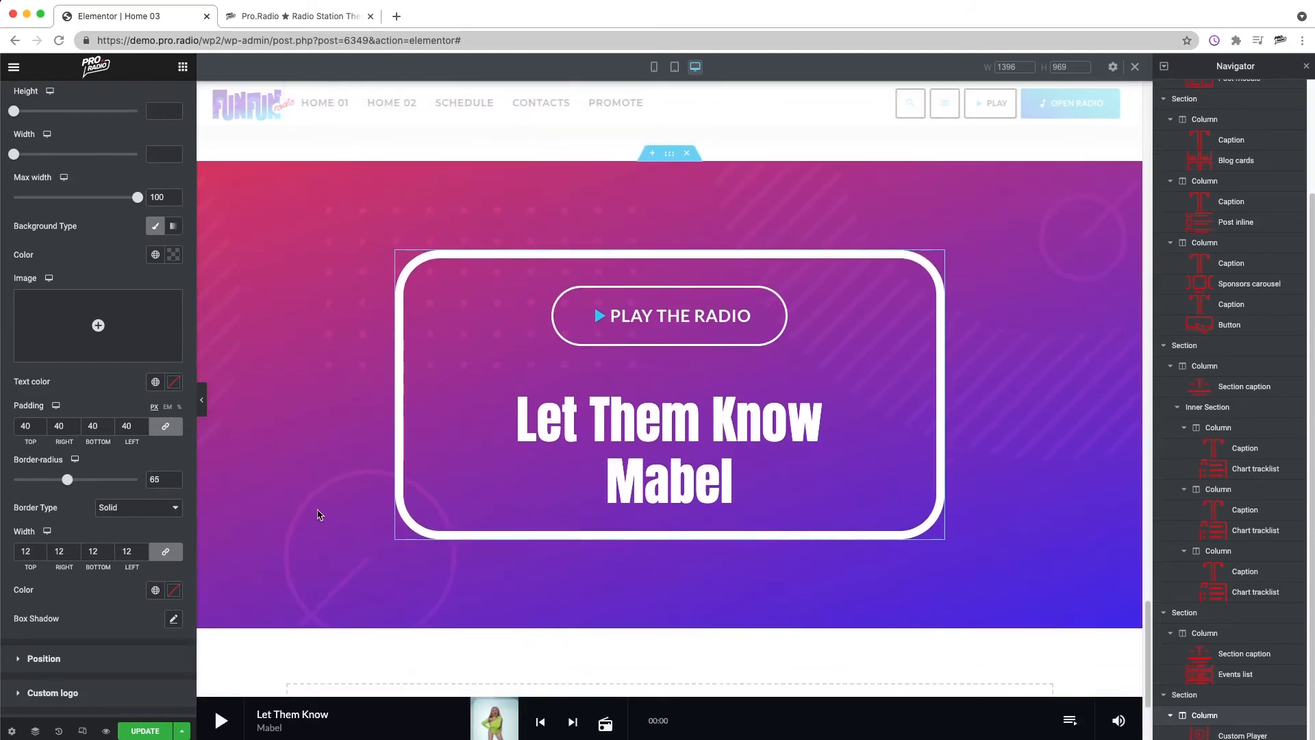
Step: Add a box shadow to the custom player with horizontal 7, vertical 13, blur 24 and spread 14
left_click(173, 619)
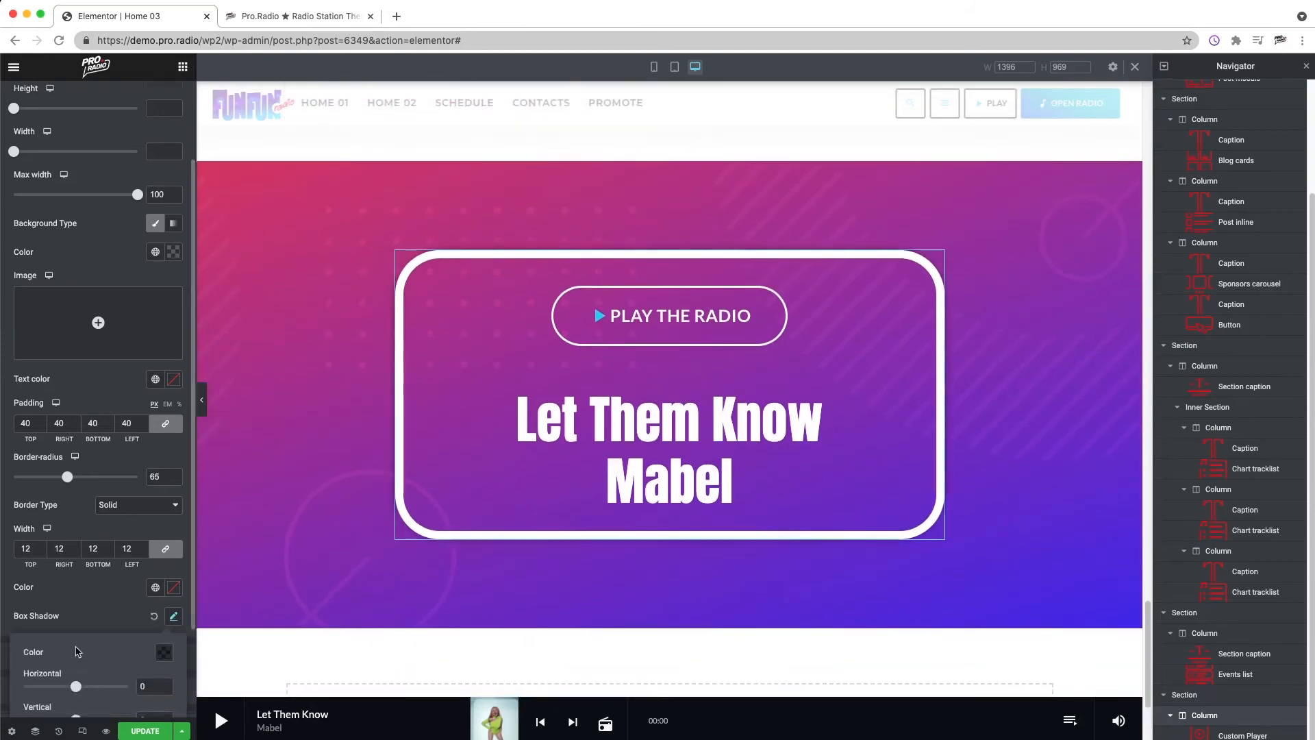
scroll(77, 651, "down", 1)
left_click_drag(76, 663, 82, 695)
scroll(79, 659, "down", 3)
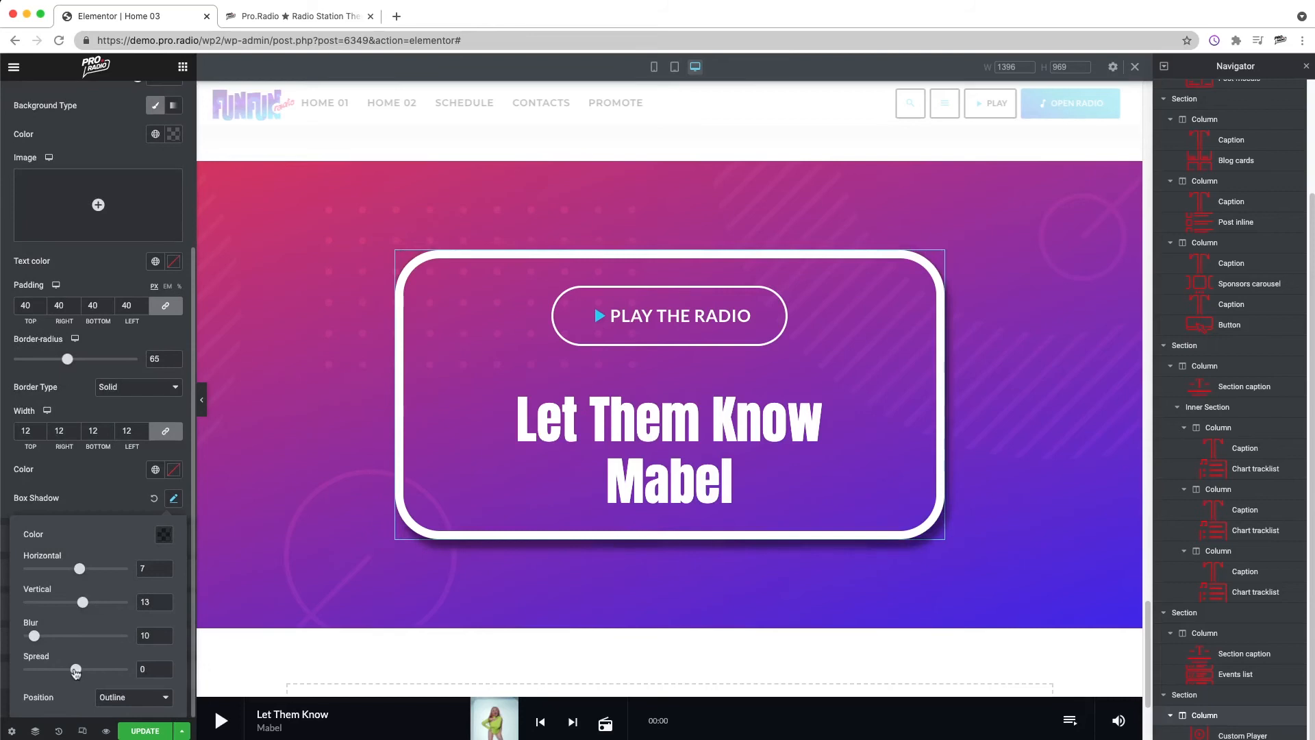
left_click_drag(35, 638, 83, 674)
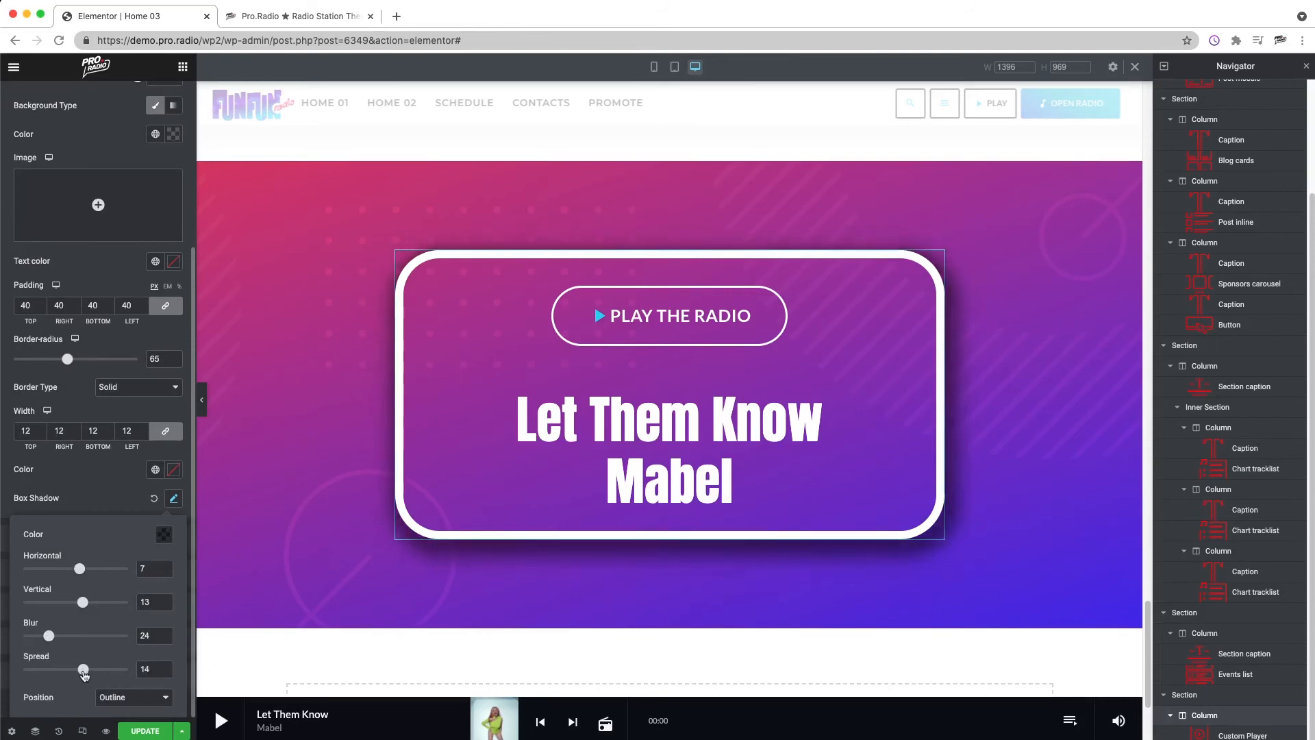
Step: Change the player's box shadow colour to a semi-transparent dark purple, rgba(48, 0, 148, 0.5), and check the page with the settings hidden
left_click(161, 541)
left_click(209, 467)
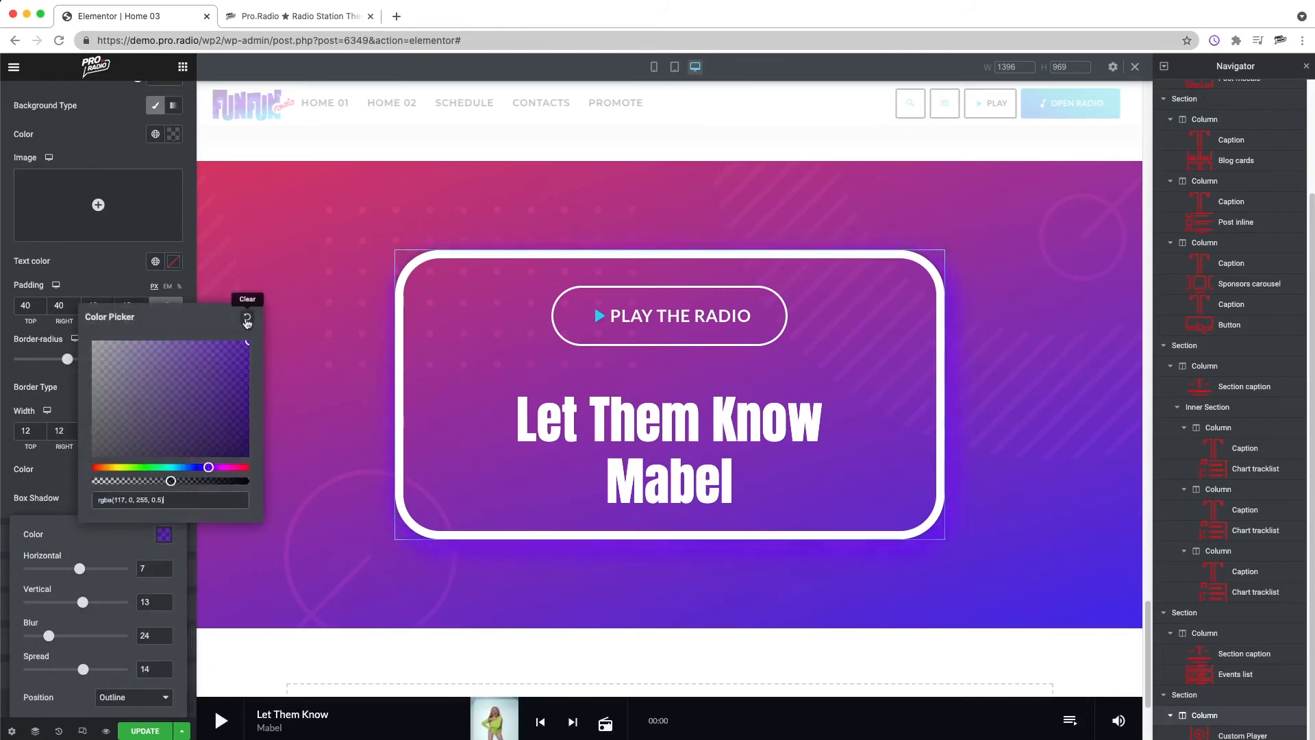
left_click_drag(213, 466, 205, 467)
left_click_drag(245, 343, 245, 383)
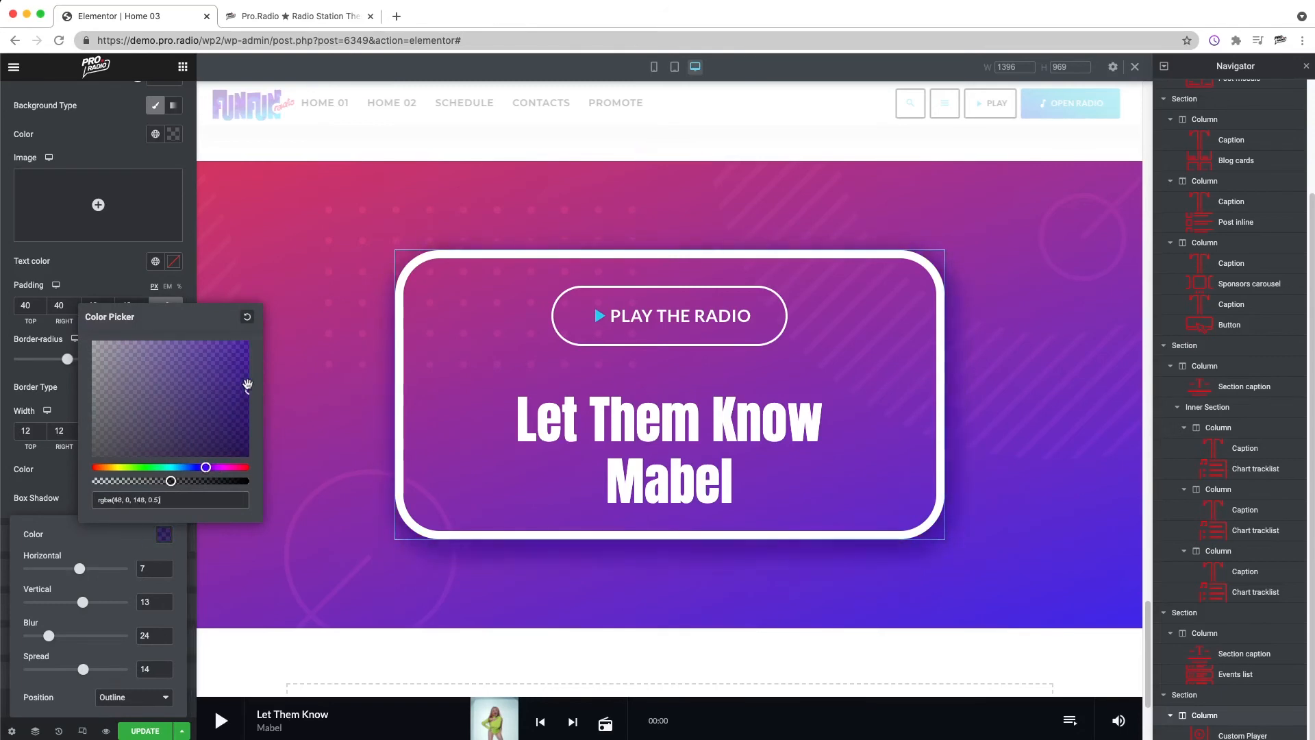
left_click(109, 652)
left_click(169, 504)
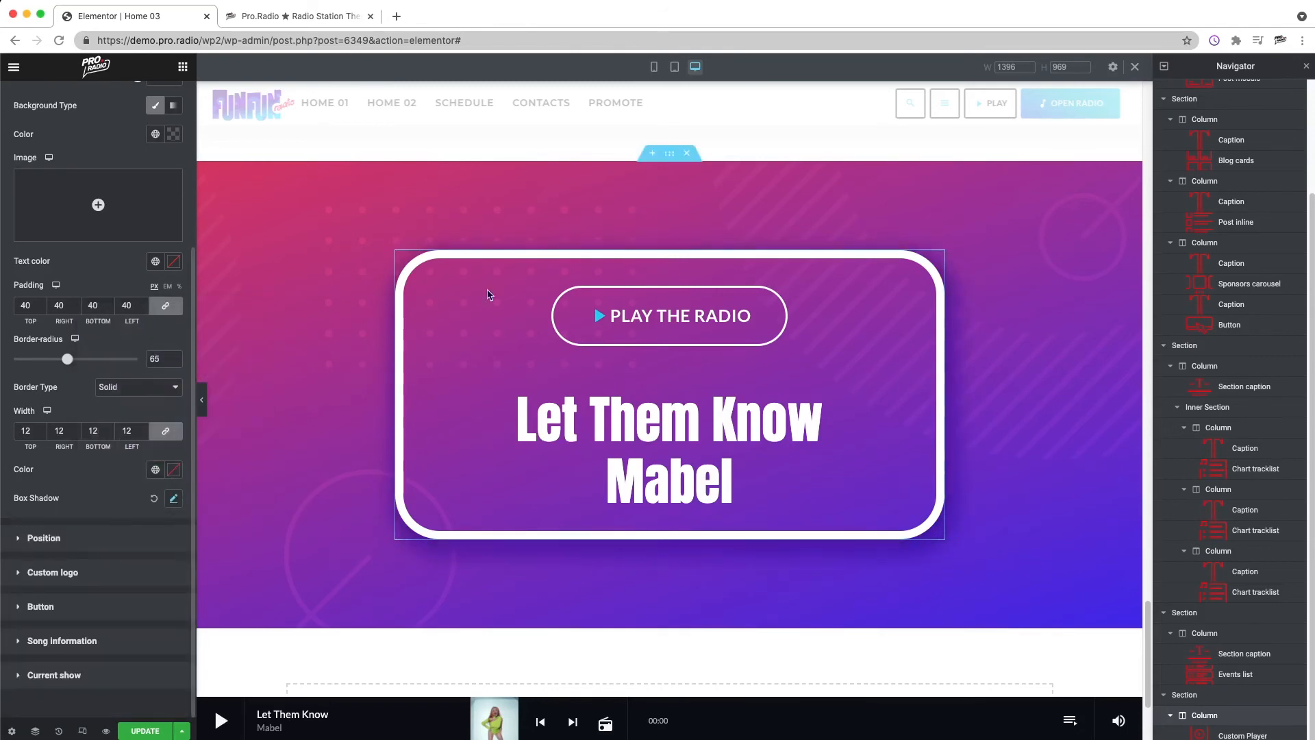
left_click(201, 399)
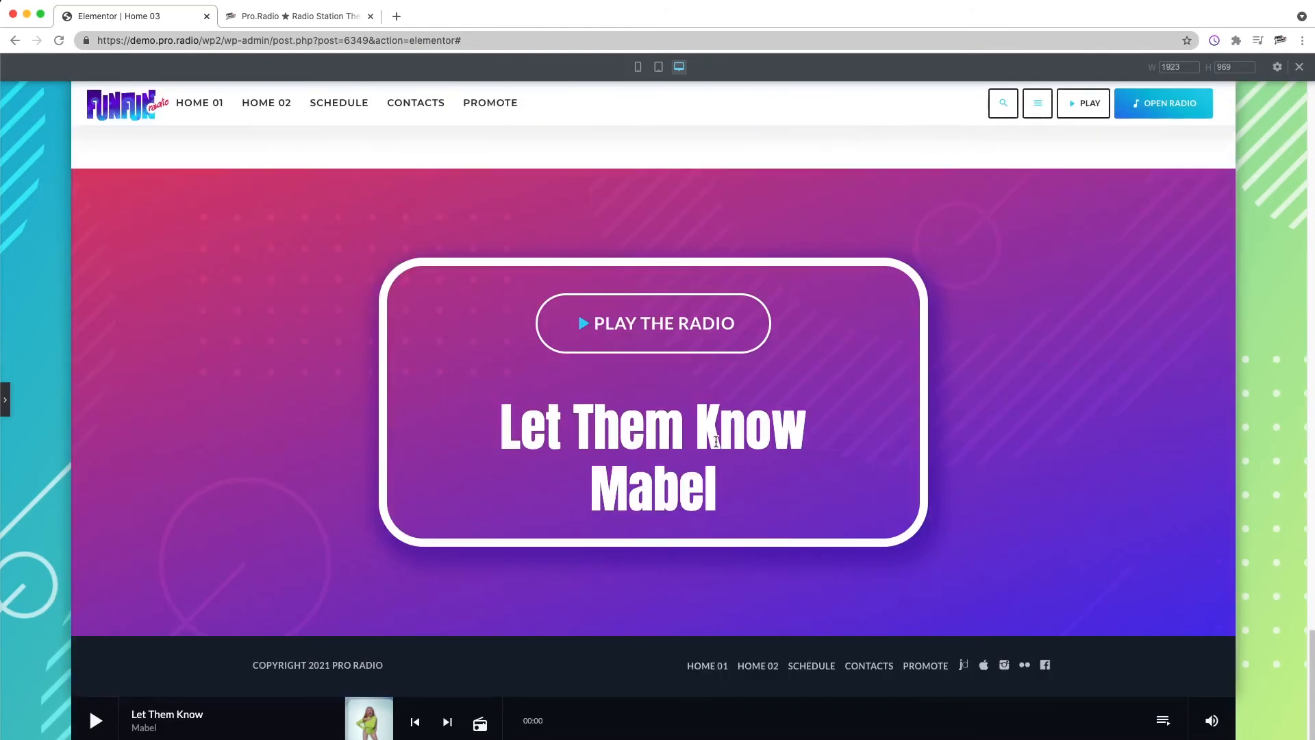
left_click(6, 400)
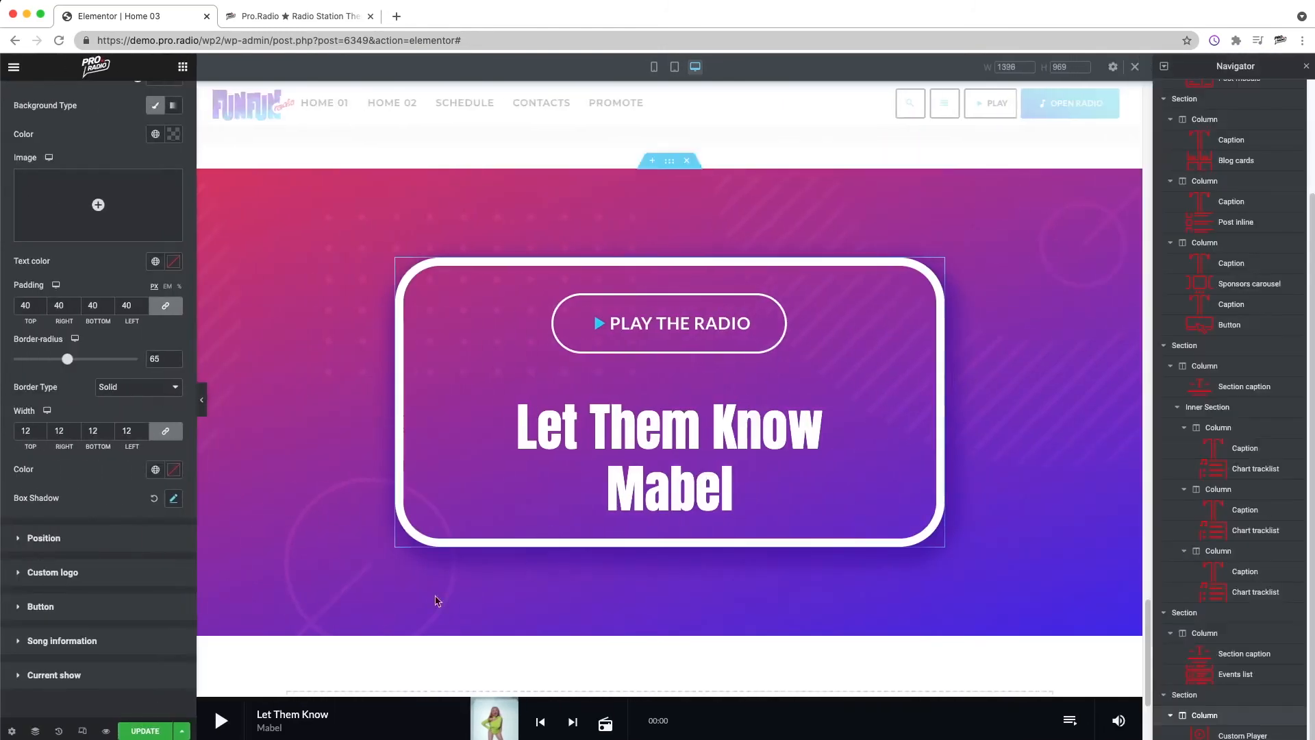
scroll(585, 472, "down", 3)
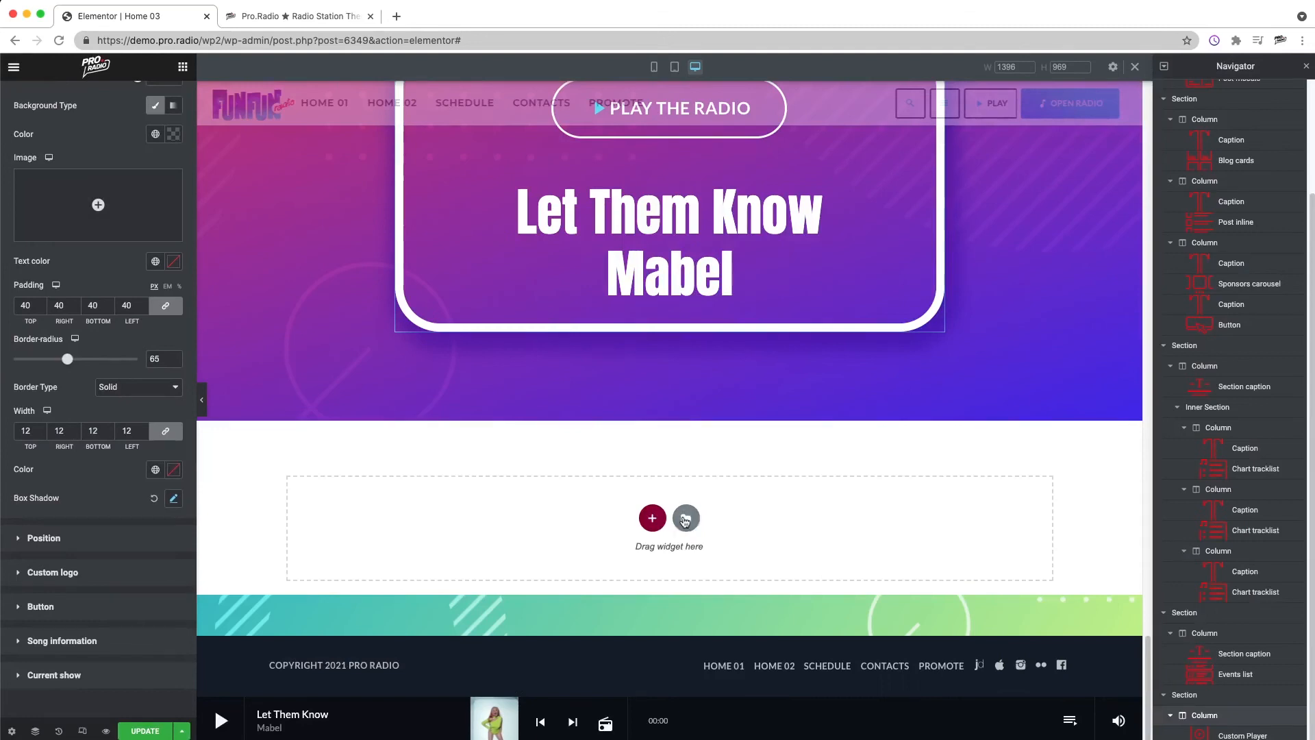
left_click(686, 518)
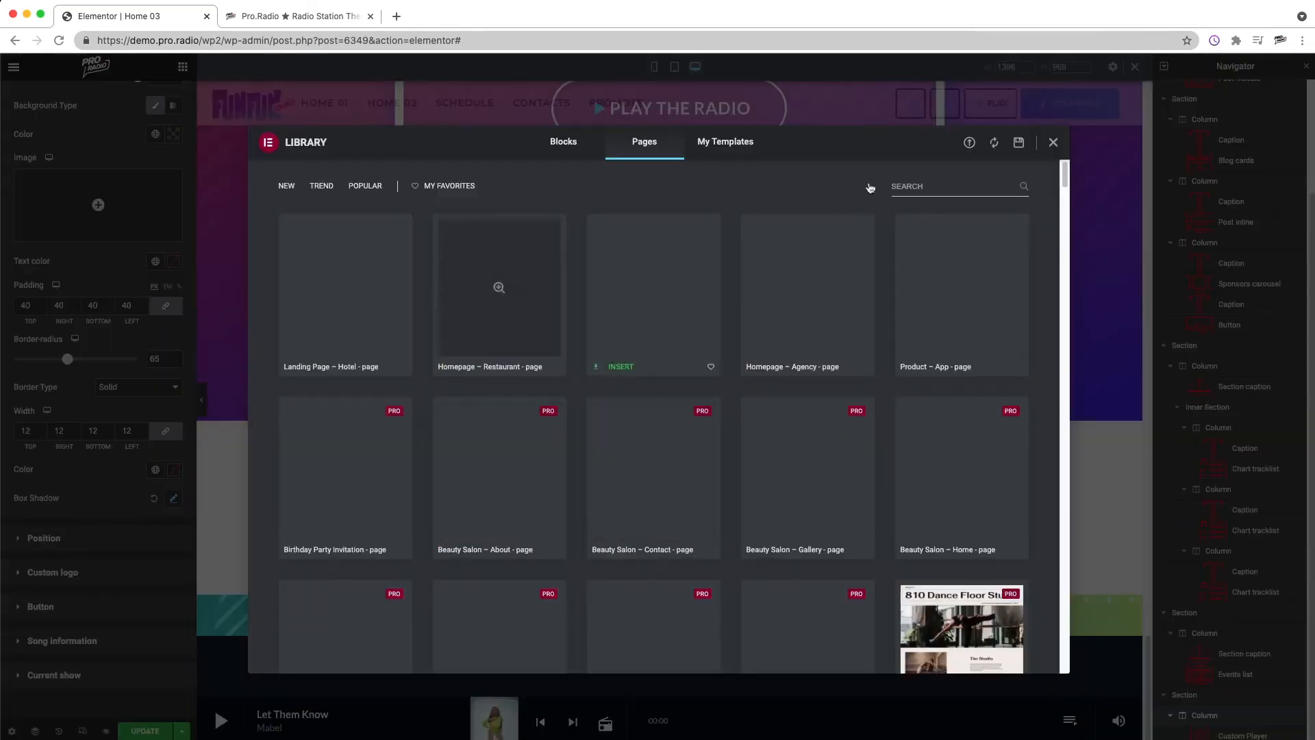
left_click(1052, 145)
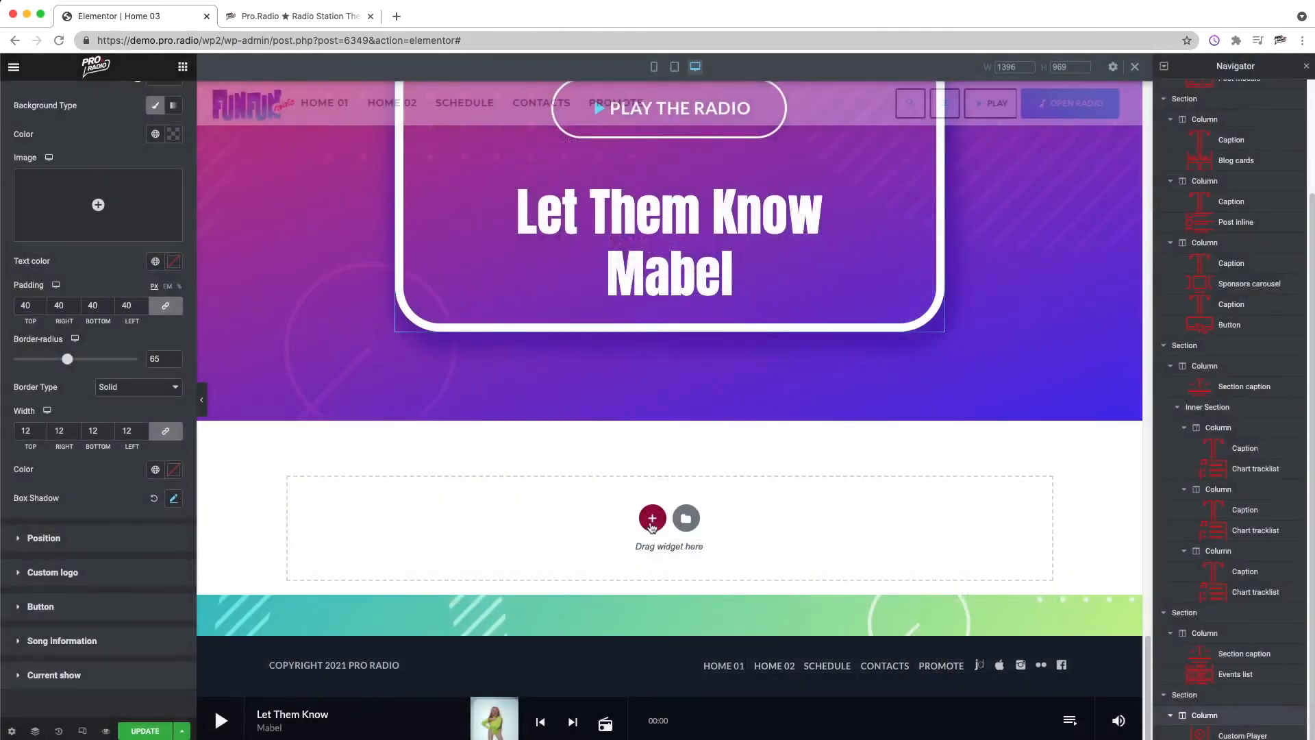
Step: Add a single-column section below the radio player section and place a Sponsors carousel widget in it
left_click(653, 519)
left_click(484, 553)
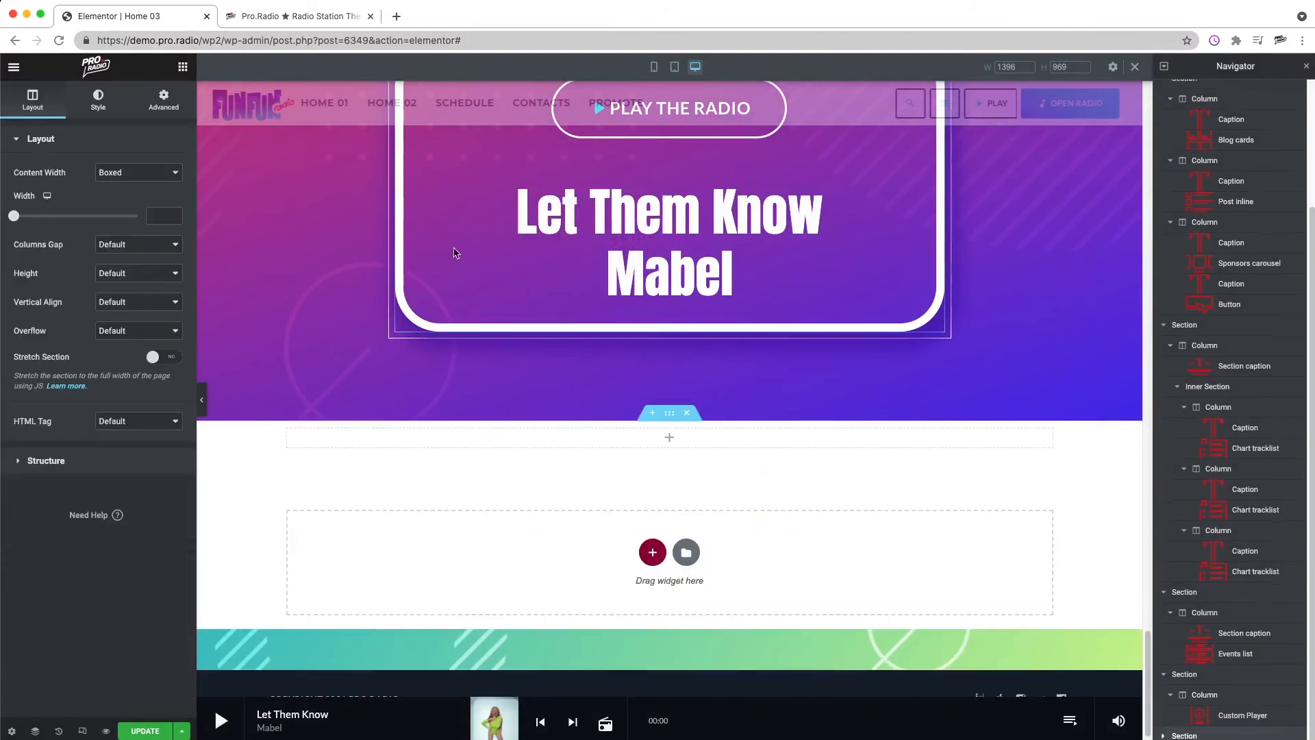
left_click(183, 67)
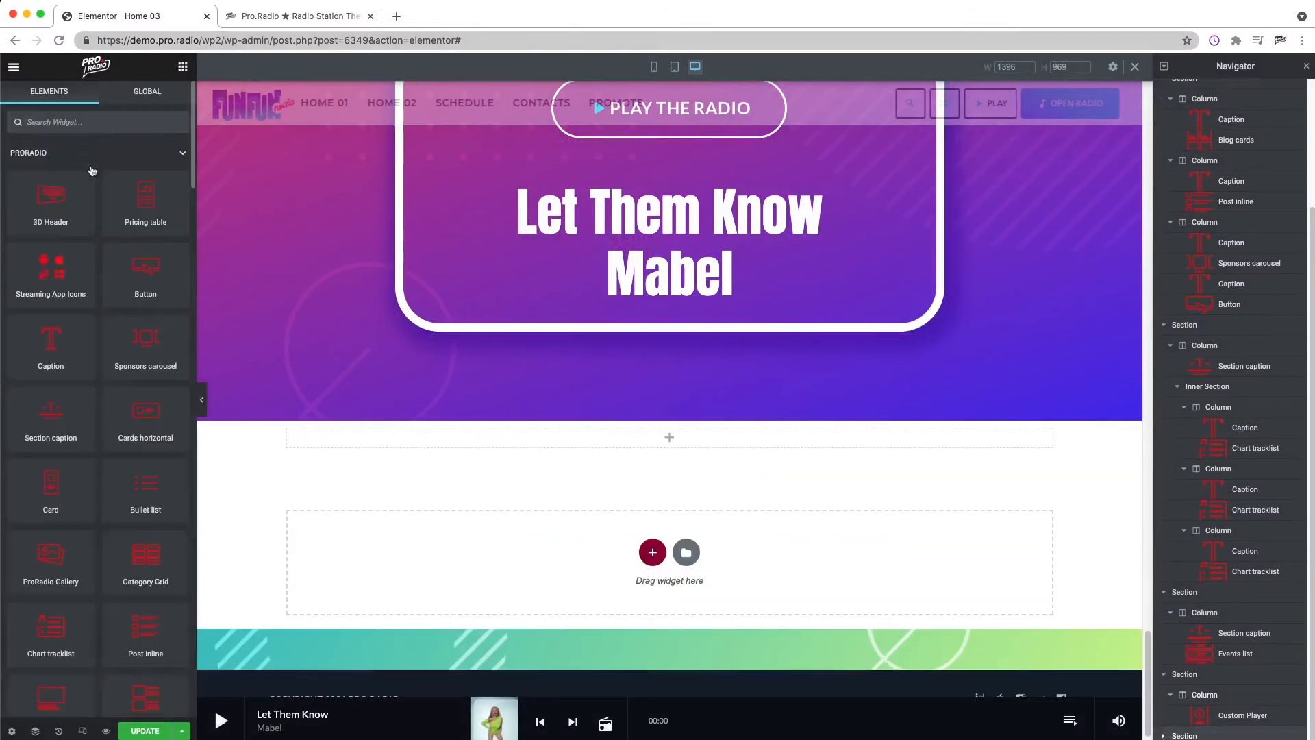
left_click(80, 124)
type("SPONS")
left_click_drag(130, 172, 676, 429)
left_click_drag(655, 473, 576, 493)
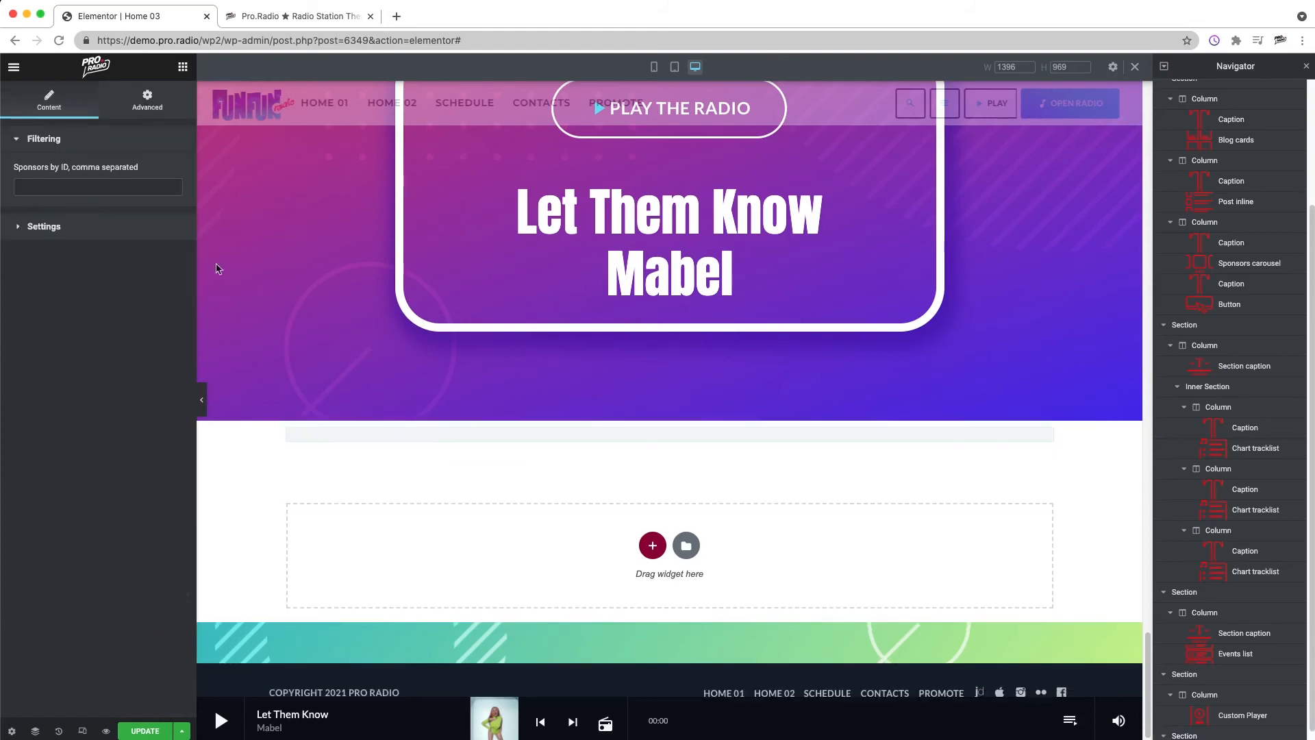
Step: Set the sponsors carousel to show 4 items per row
left_click(44, 172)
left_click(137, 206)
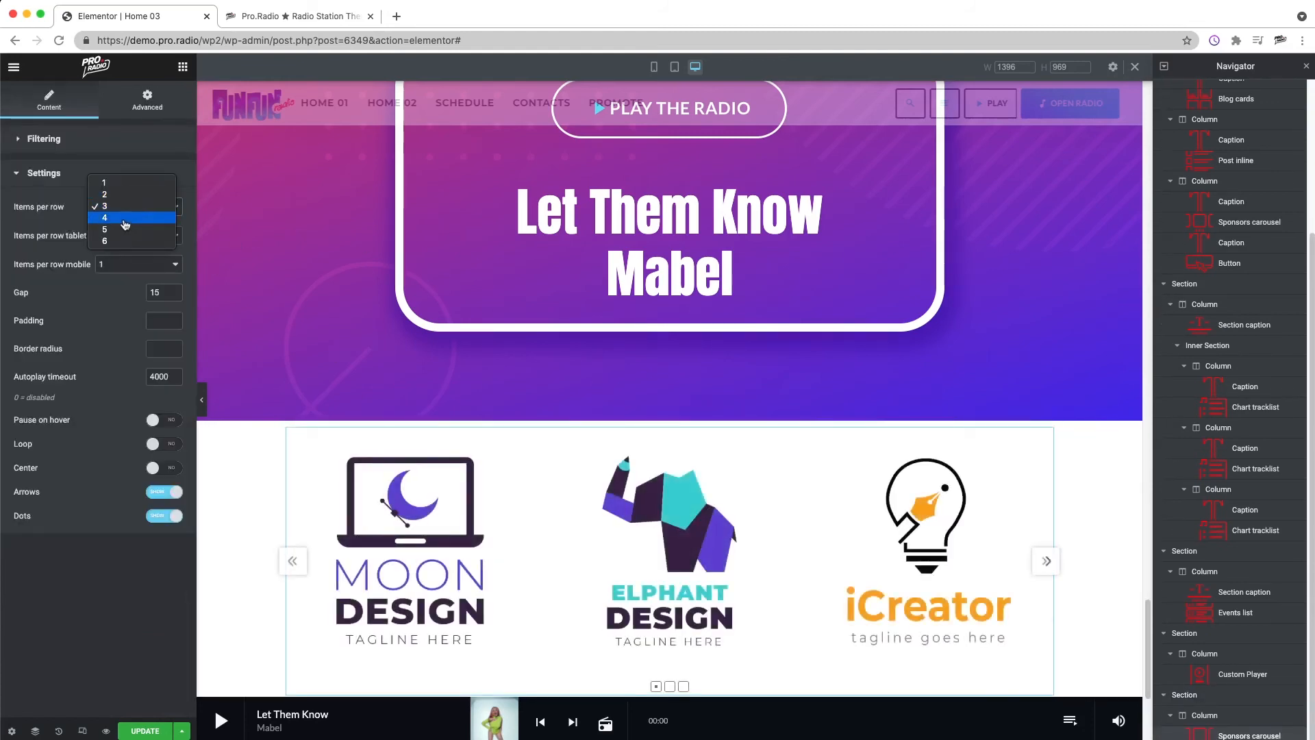
left_click(125, 218)
Step: Change the content width of the section holding the sponsors carousel to full width
right_click(672, 418)
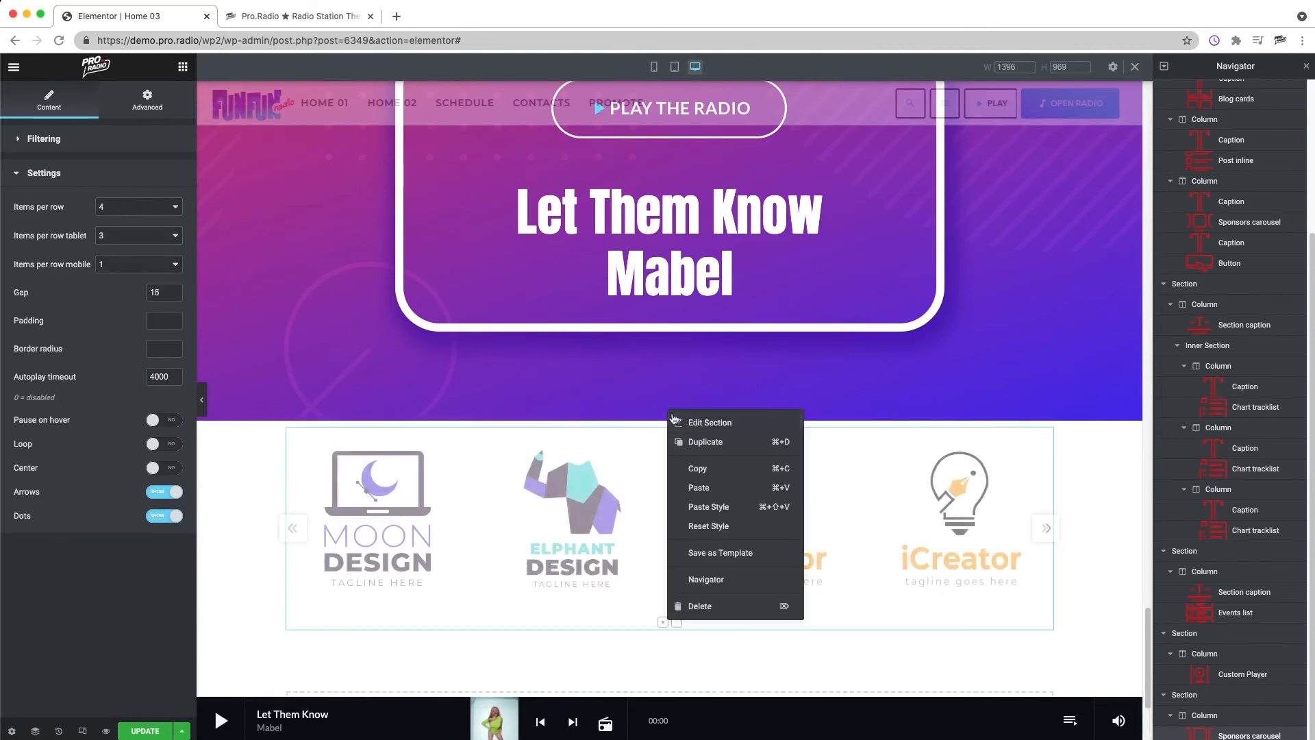
left_click(692, 421)
left_click(137, 171)
left_click(123, 183)
Step: Unlink the sponsors section's padding values and set the top and bottom padding to 30 px
left_click(163, 100)
left_click(166, 245)
left_click(24, 243)
type("3")
left_click(89, 244)
type("3")
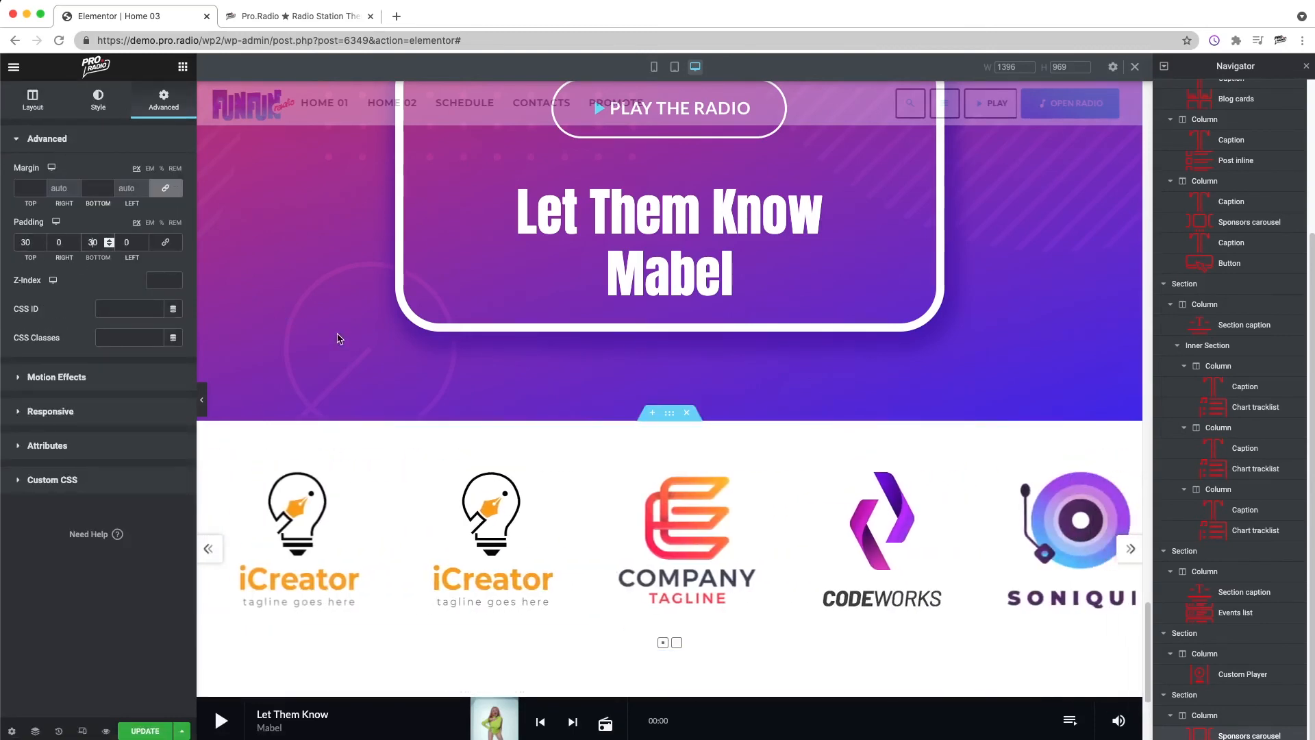
Step: Add a Mountains shape divider to the top edge of the radio player section
scroll(622, 493, "down", 4)
scroll(623, 494, "up", 12)
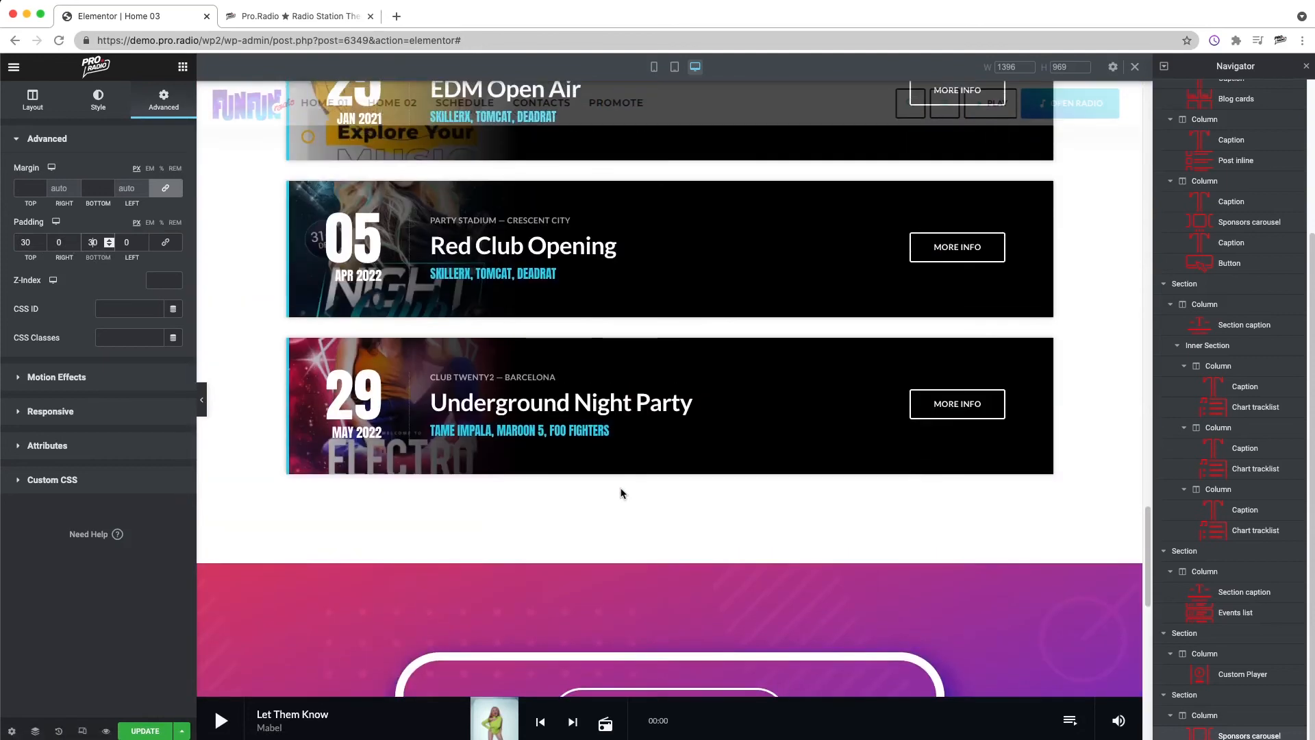
scroll(622, 492, "down", 5)
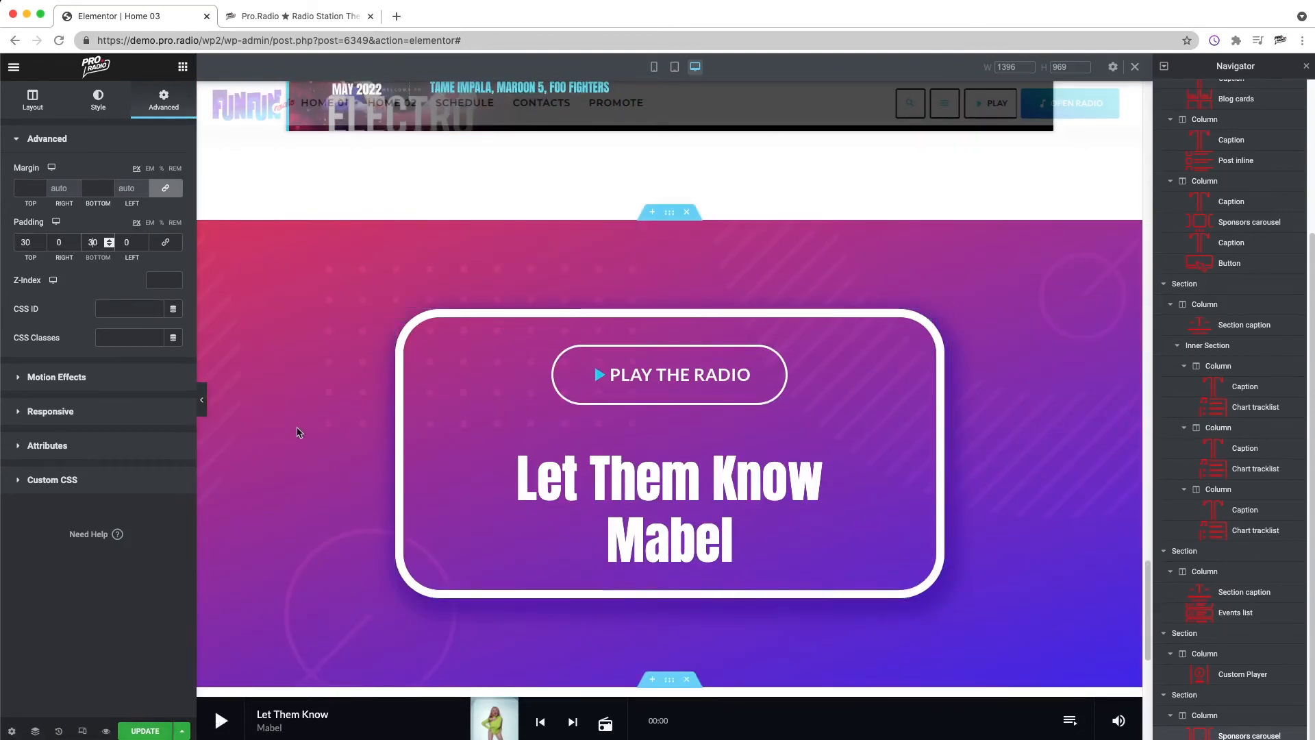
right_click(277, 411)
left_click(309, 420)
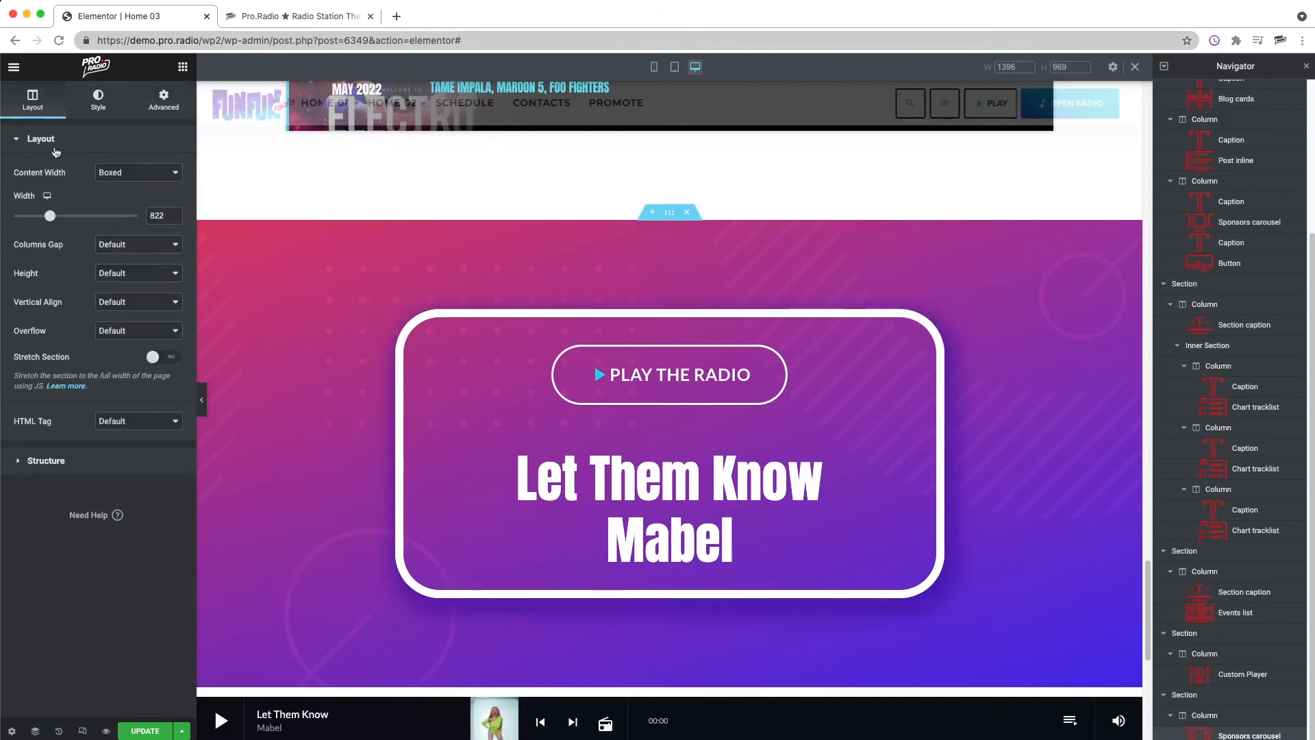
left_click(98, 100)
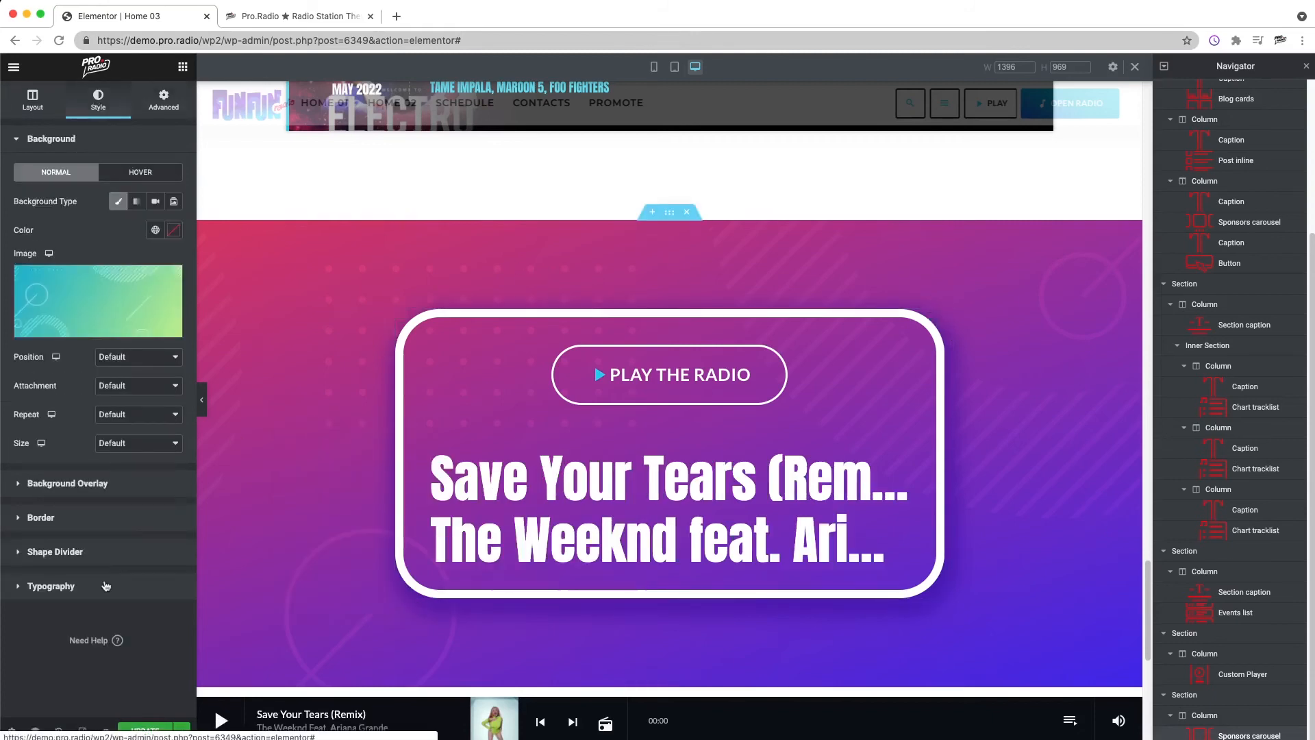
left_click(62, 556)
left_click(138, 303)
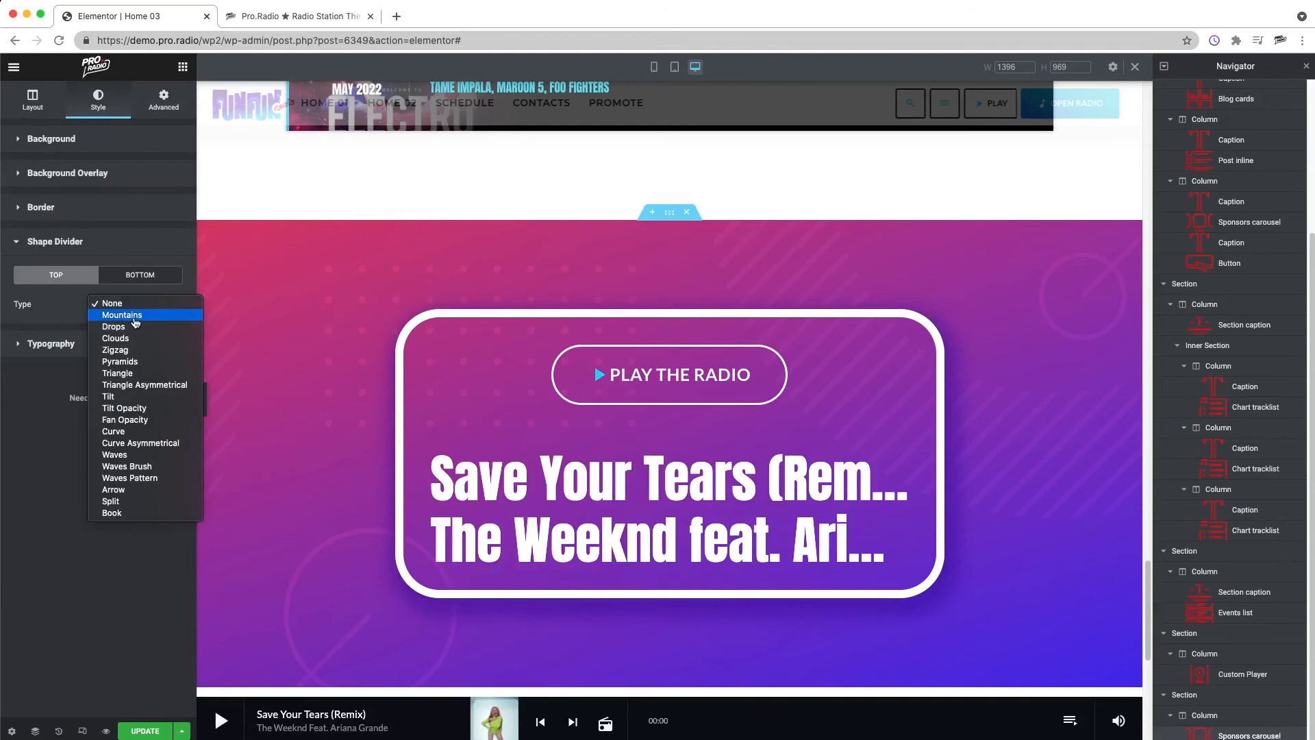
left_click(134, 317)
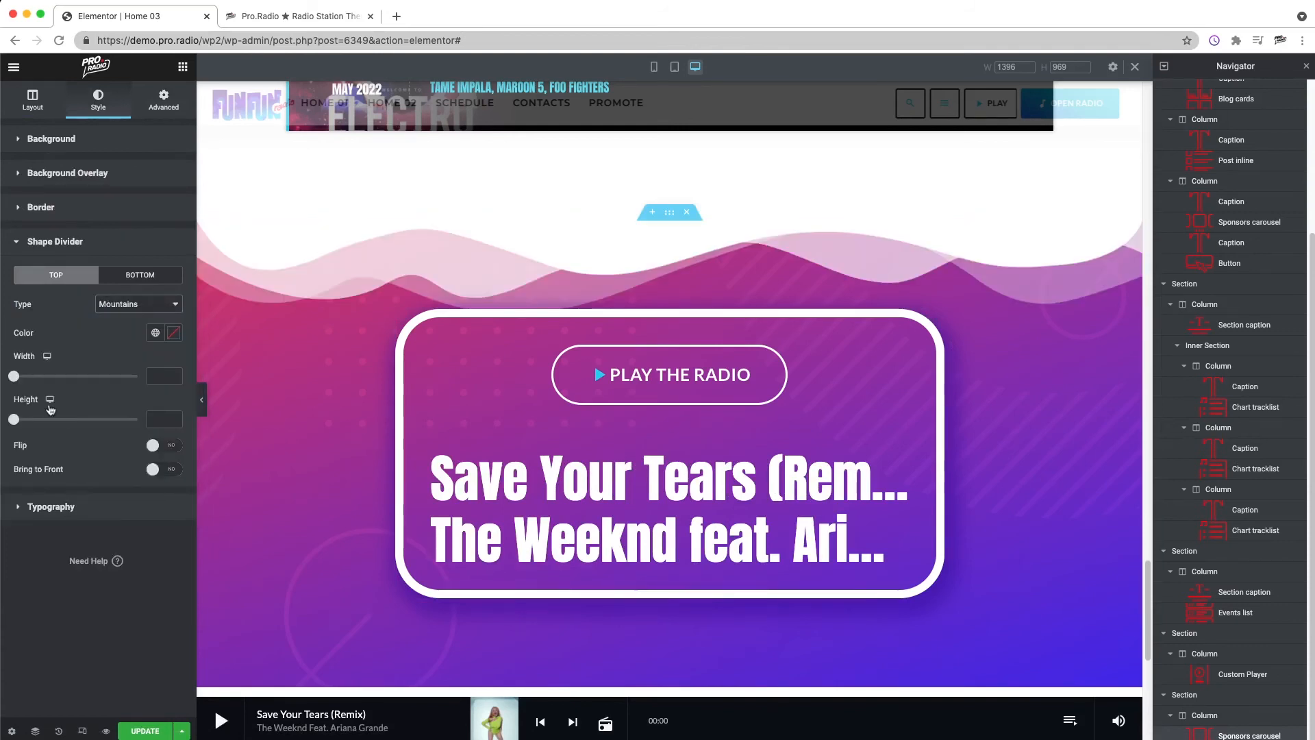
Step: Set the Mountains divider's width to 137 and its height to 94
left_click_drag(14, 419, 26, 378)
left_click_drag(30, 425, 38, 425)
left_click_drag(26, 378, 38, 380)
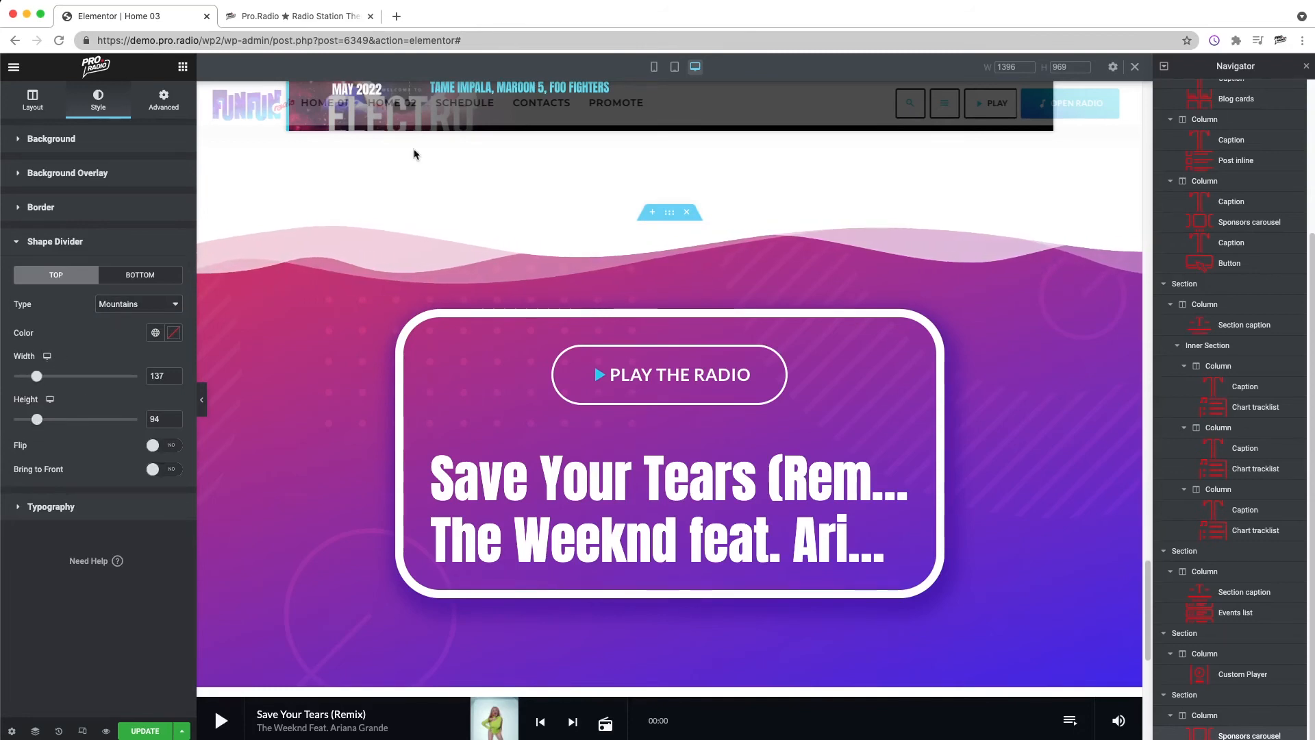
Step: Set the radio player section's top padding to 160 px
left_click(164, 100)
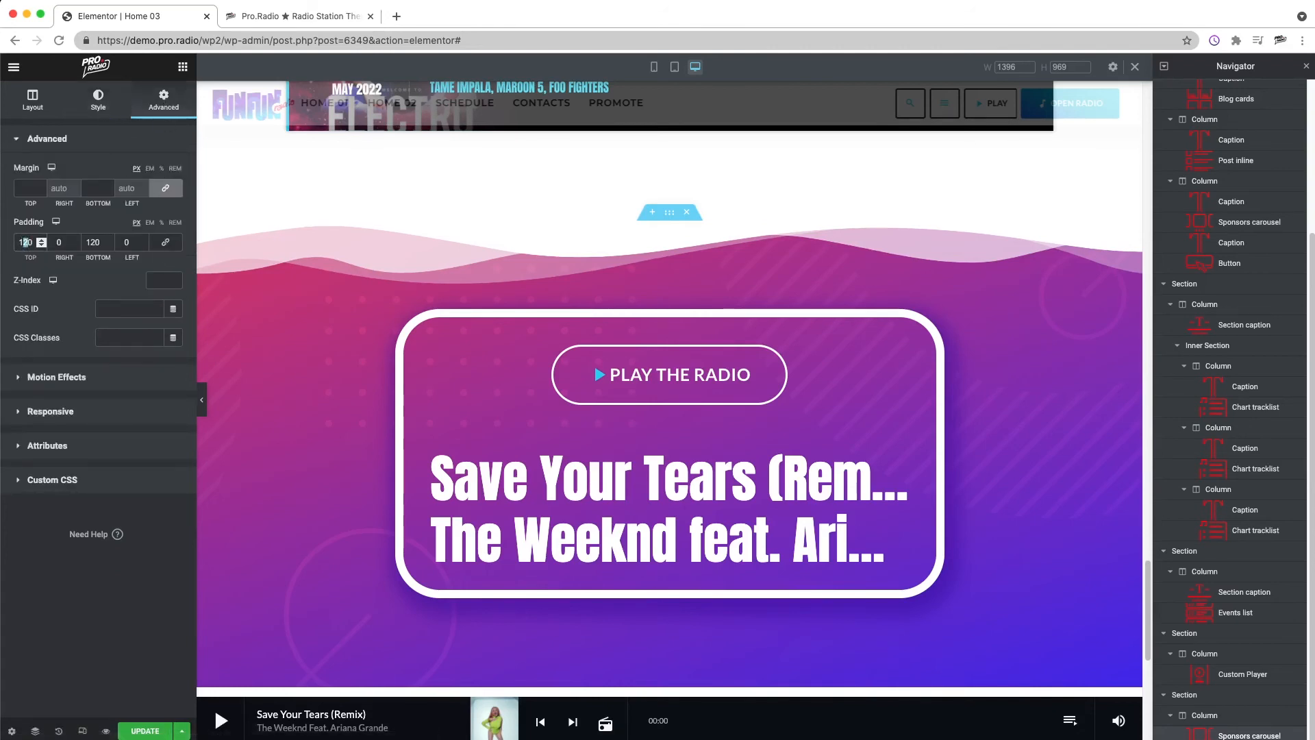
type("6")
scroll(892, 286, "down", 3)
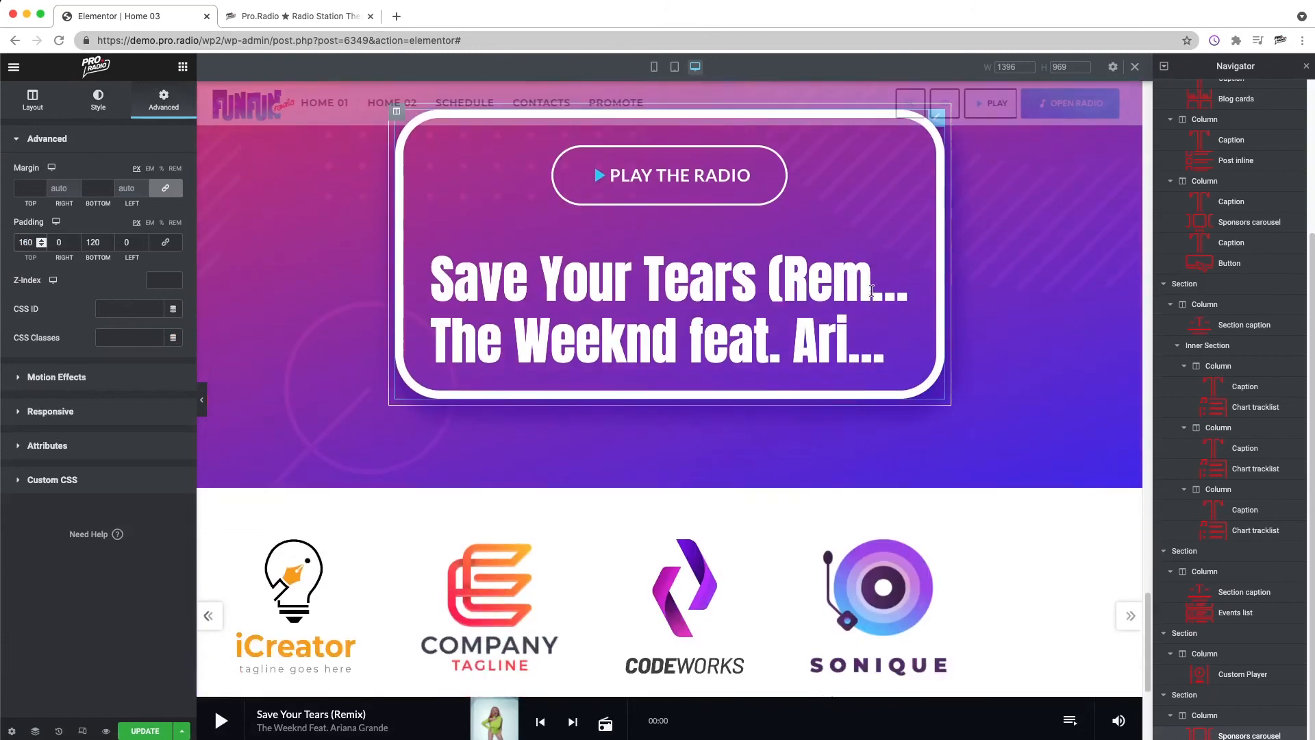
scroll(889, 286, "up", 2)
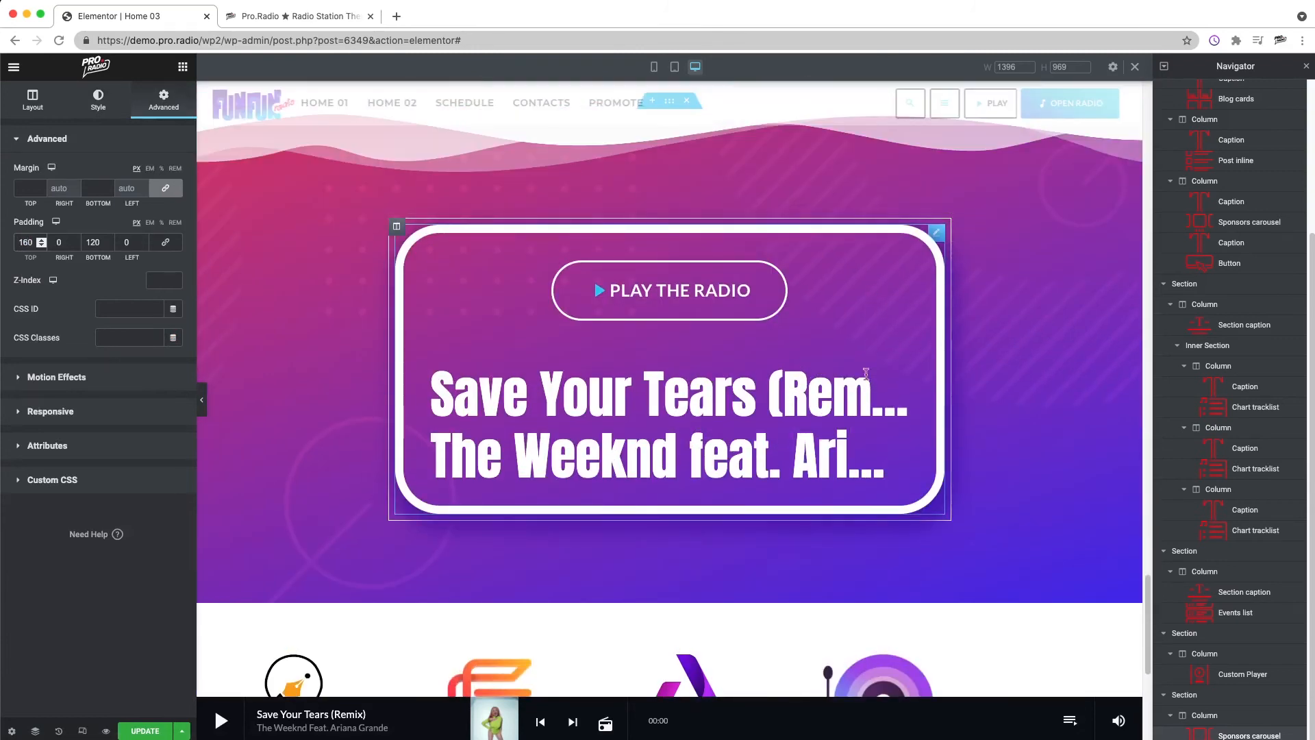
scroll(647, 544, "down", 2)
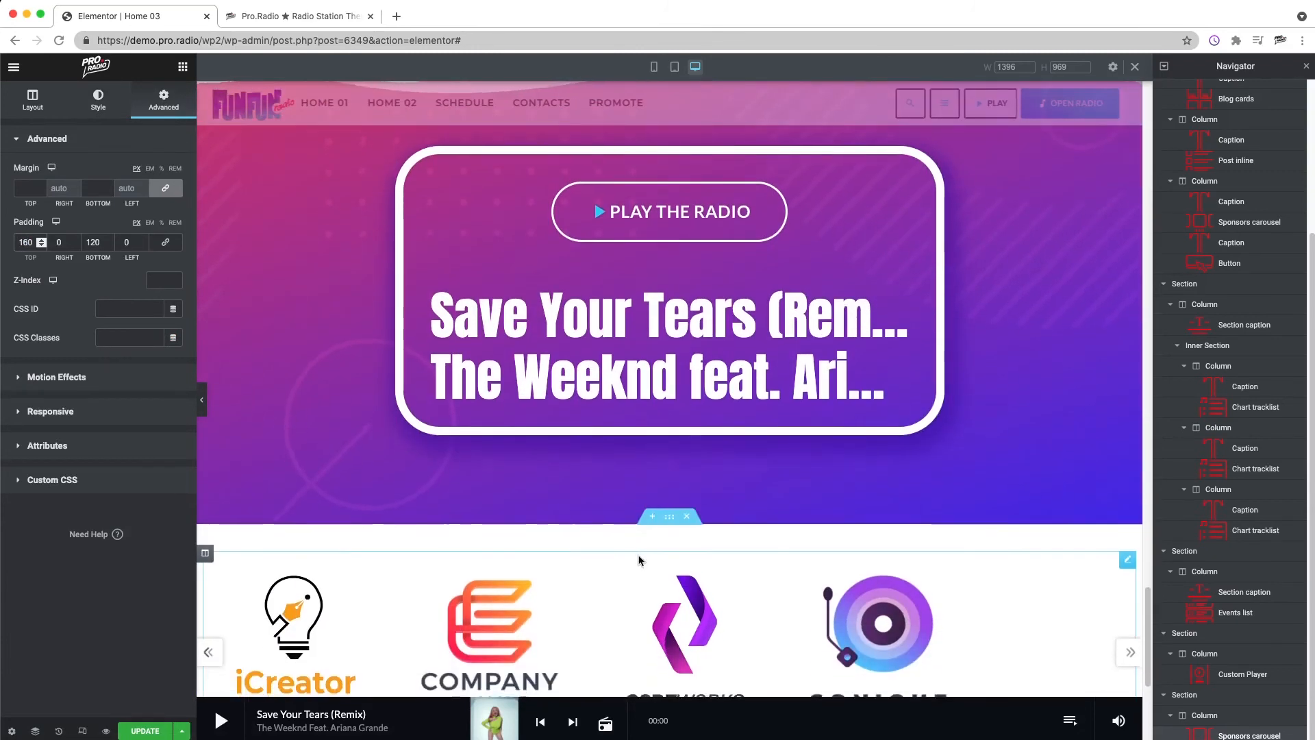
Step: Make the second gradient color of the radio player section's background overlay semi-transparent and set the overlay opacity to 1
right_click(310, 418)
left_click(349, 427)
left_click(115, 111)
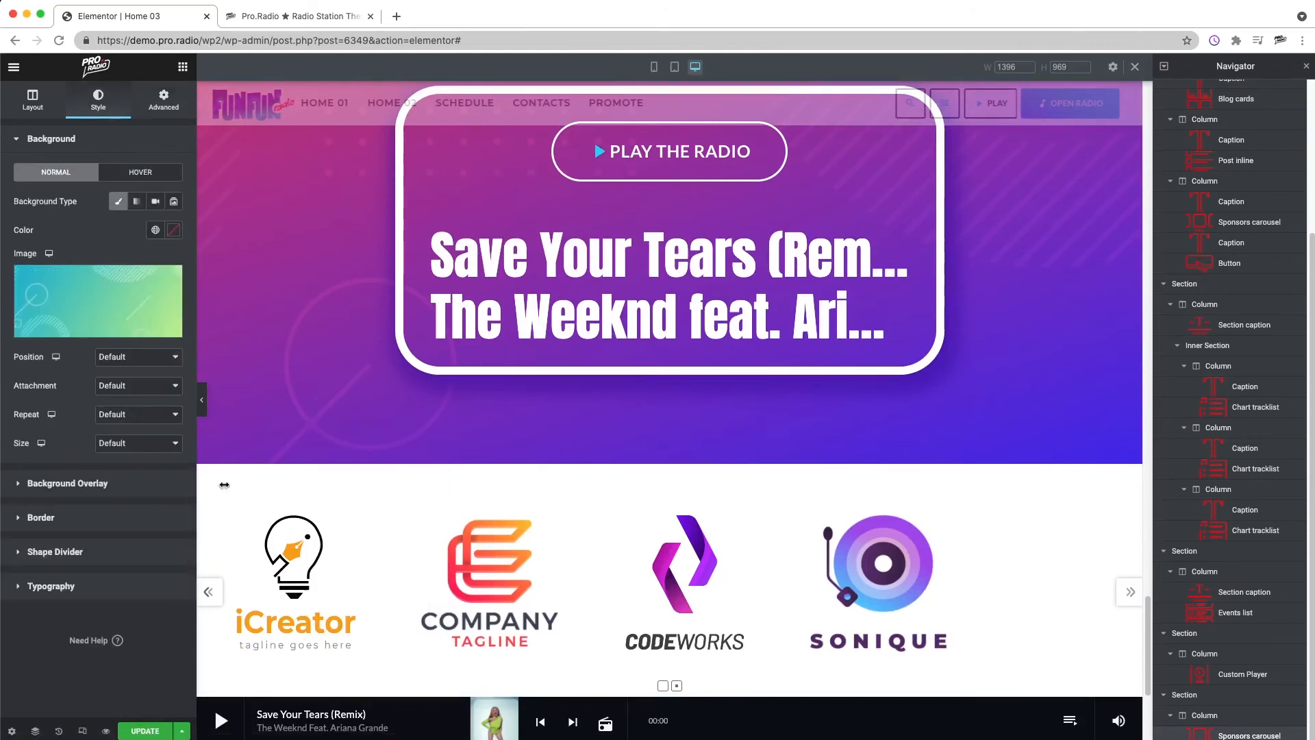
left_click(76, 483)
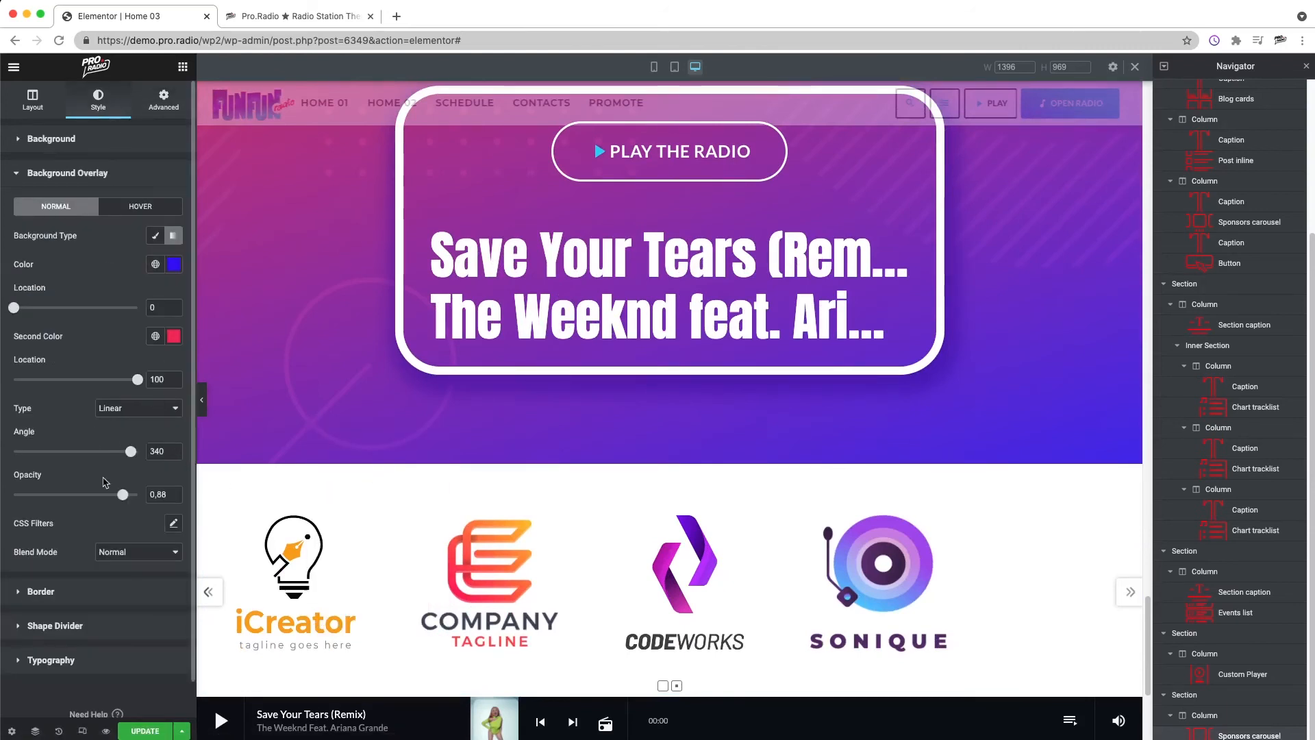
left_click(174, 335)
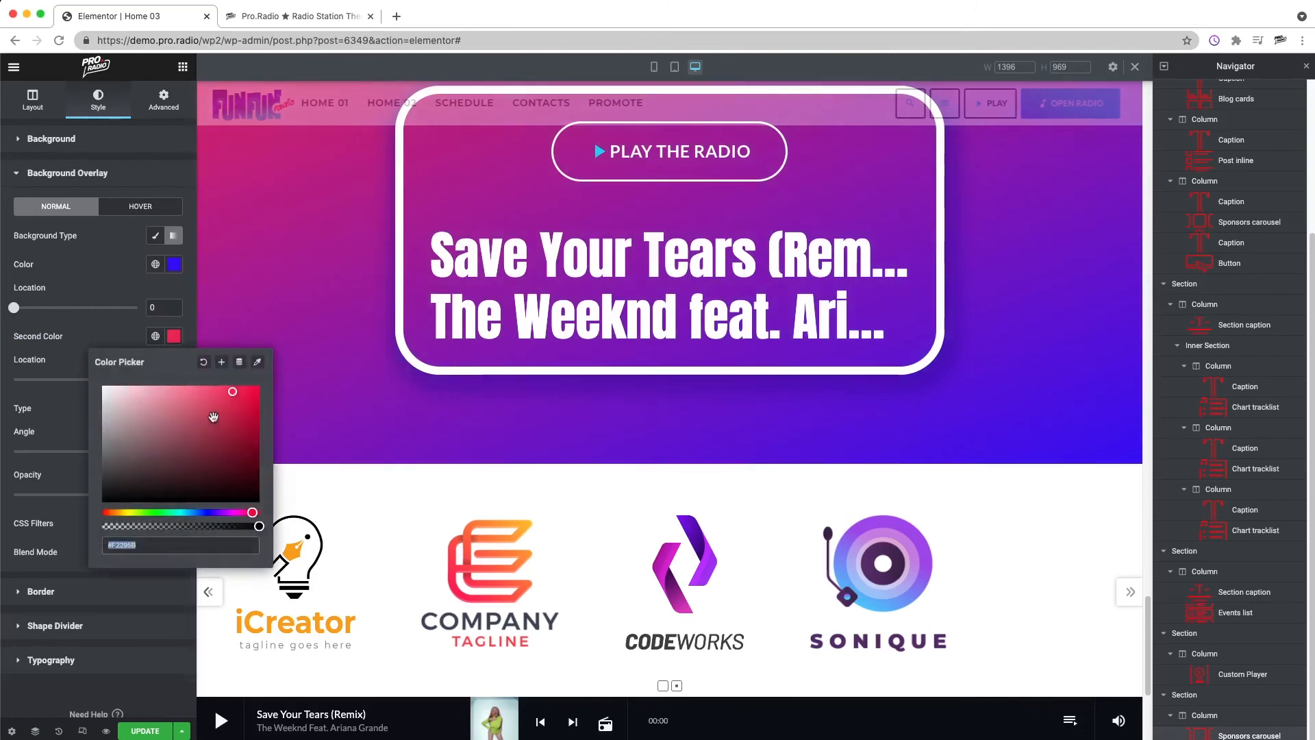
left_click(188, 526)
left_click(132, 265)
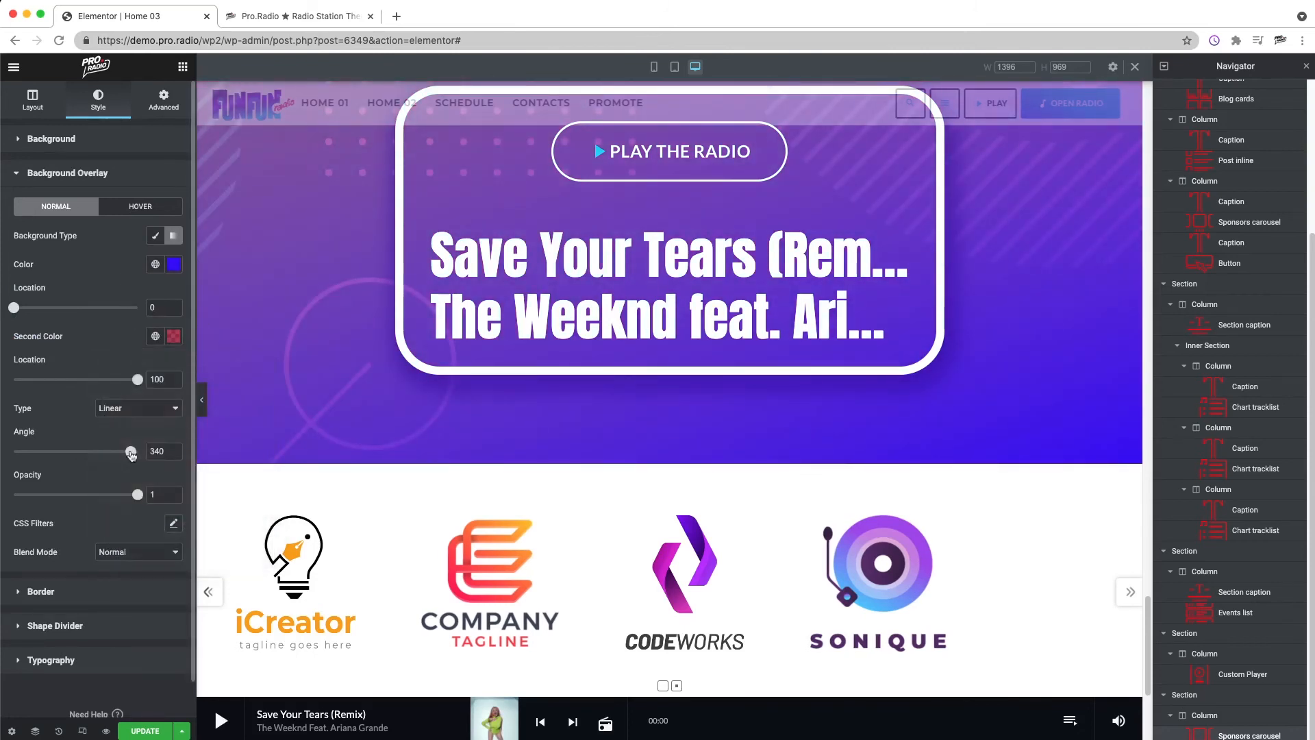
Step: Set the overlay gradient's angle to 360 and its first color to #4A00FF
left_click_drag(134, 458, 143, 459)
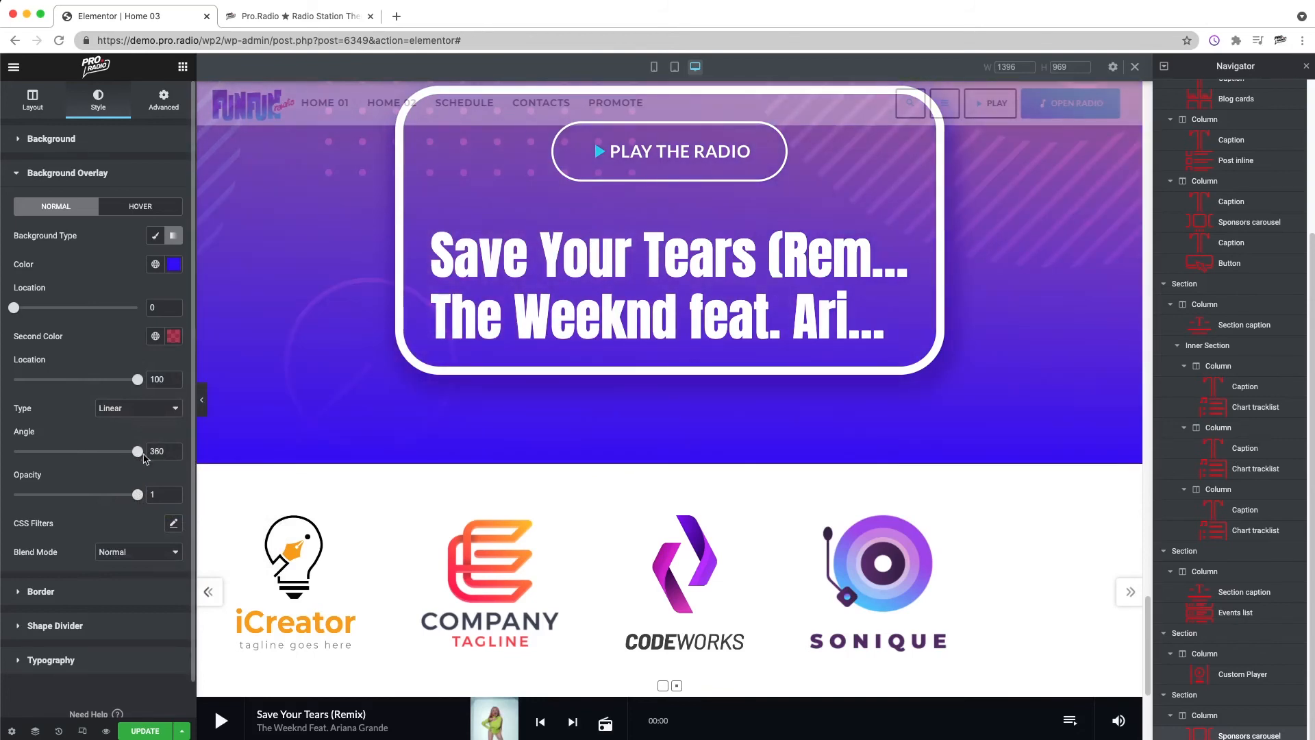
left_click(174, 264)
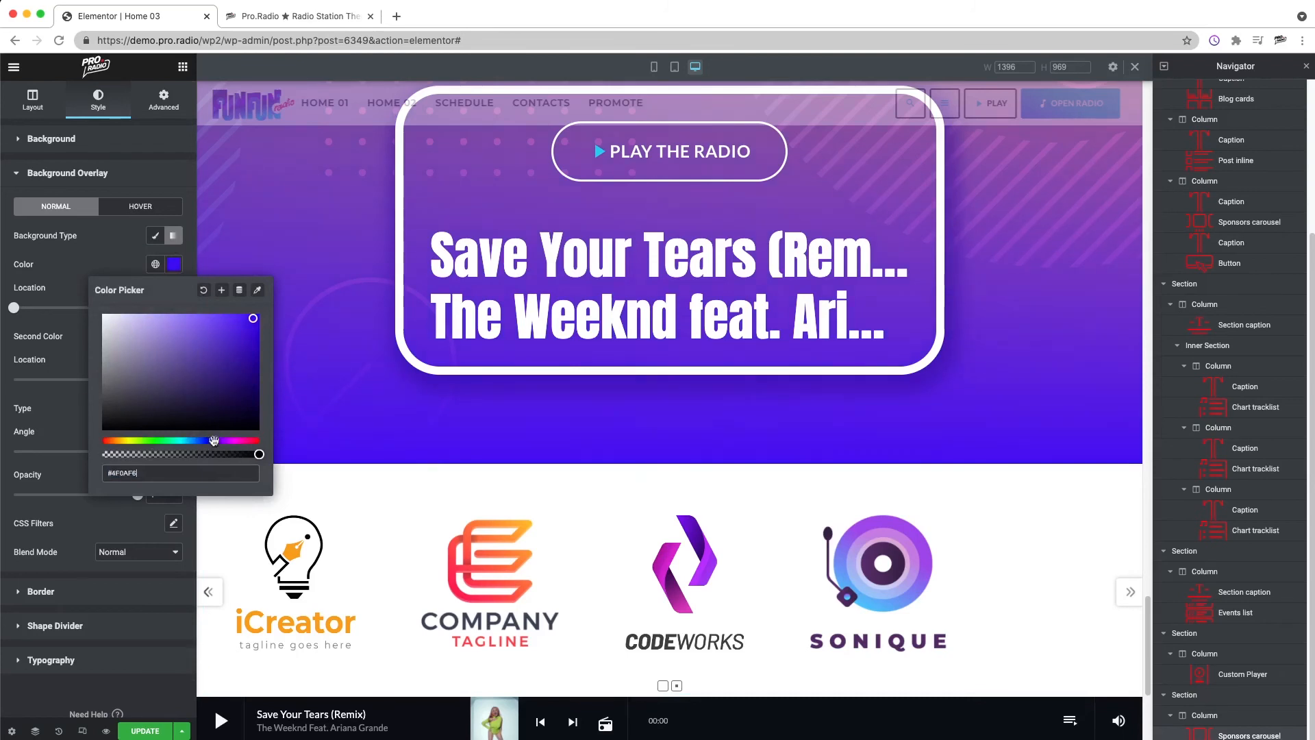
left_click_drag(254, 317, 270, 316)
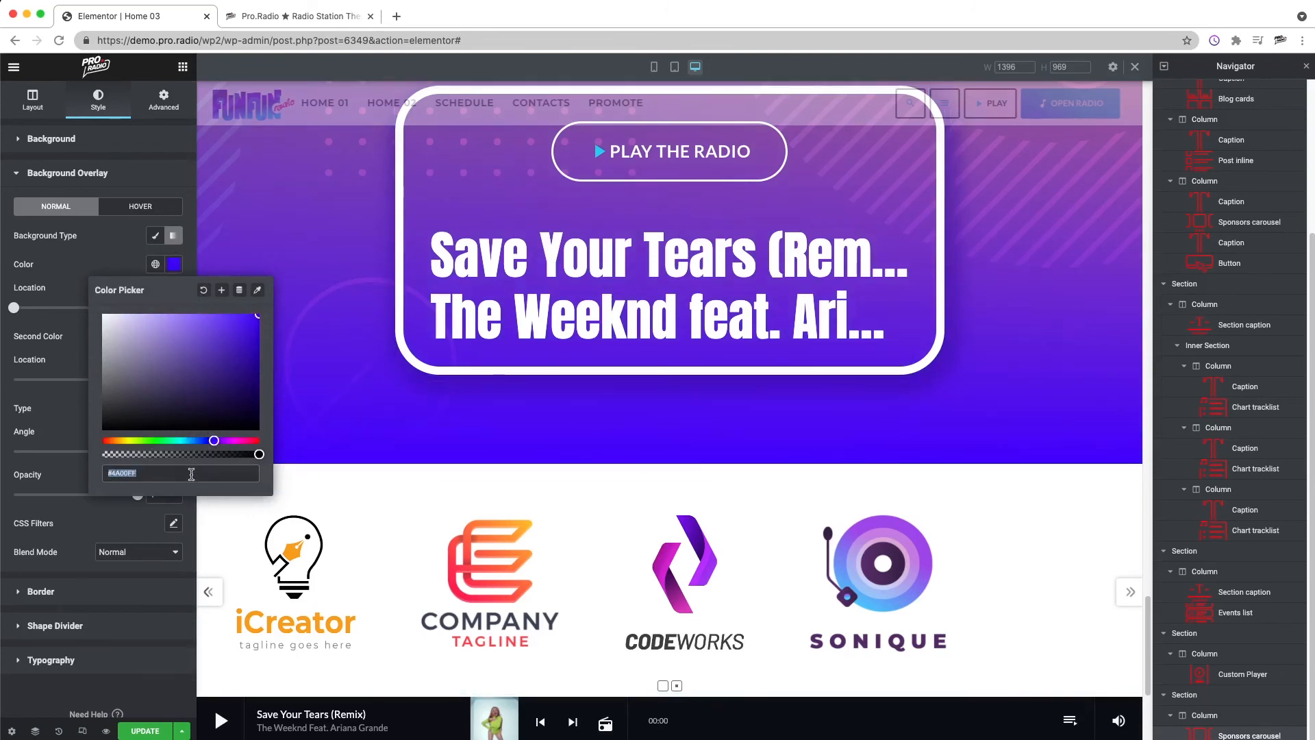
Step: Add a Clouds shape divider to the top edge of the sponsors carousel section
right_click(673, 458)
left_click(712, 469)
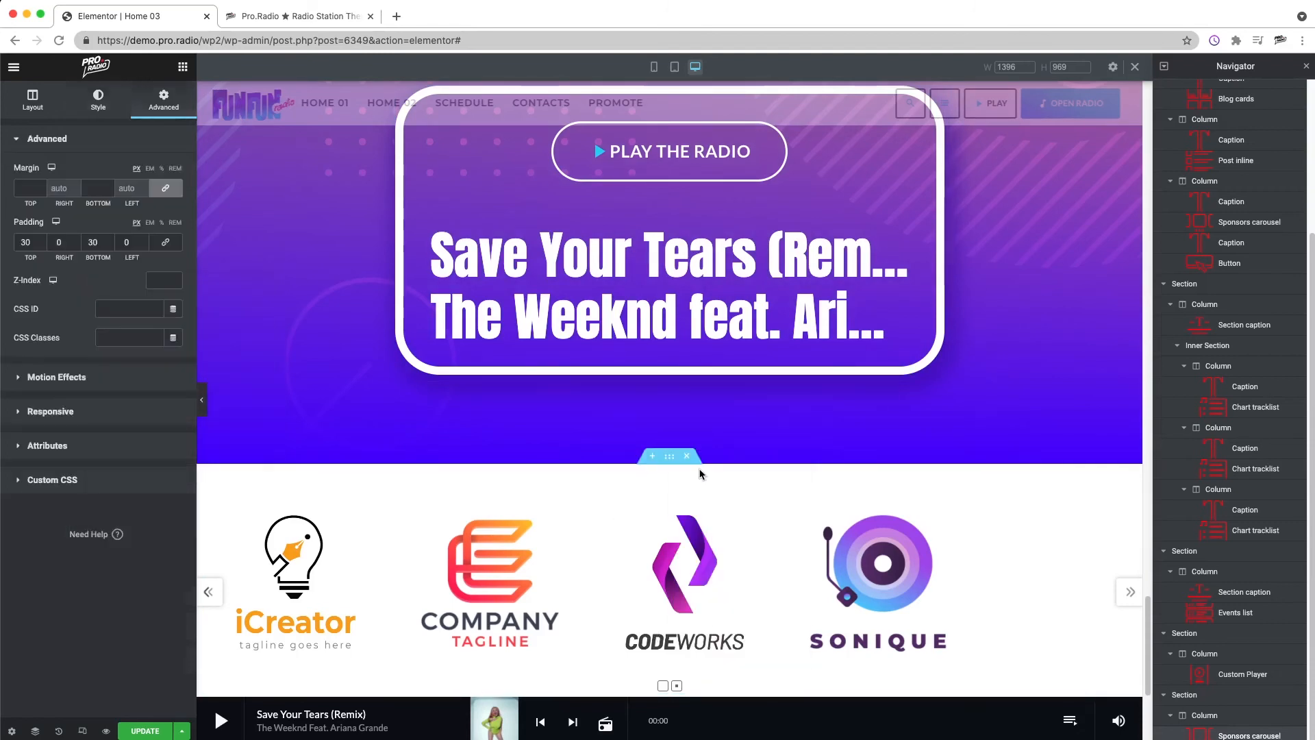
left_click(98, 99)
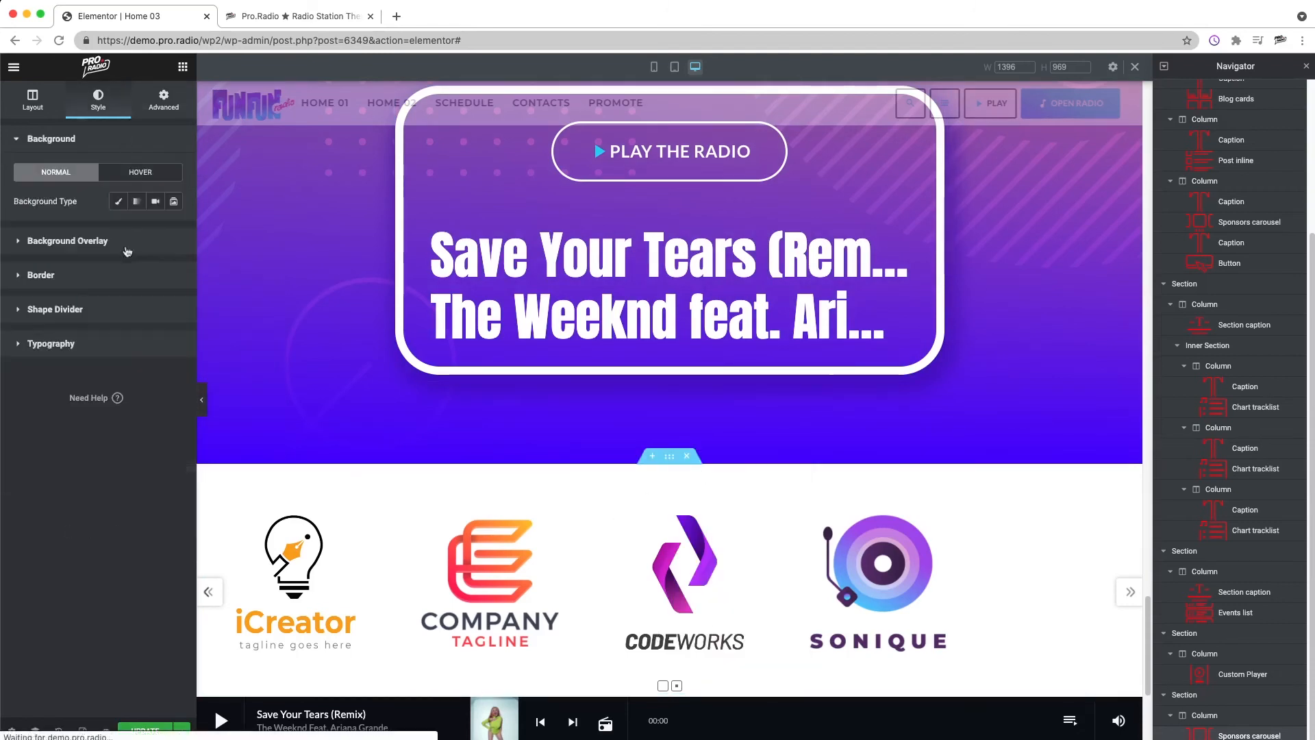
left_click(110, 310)
left_click(148, 309)
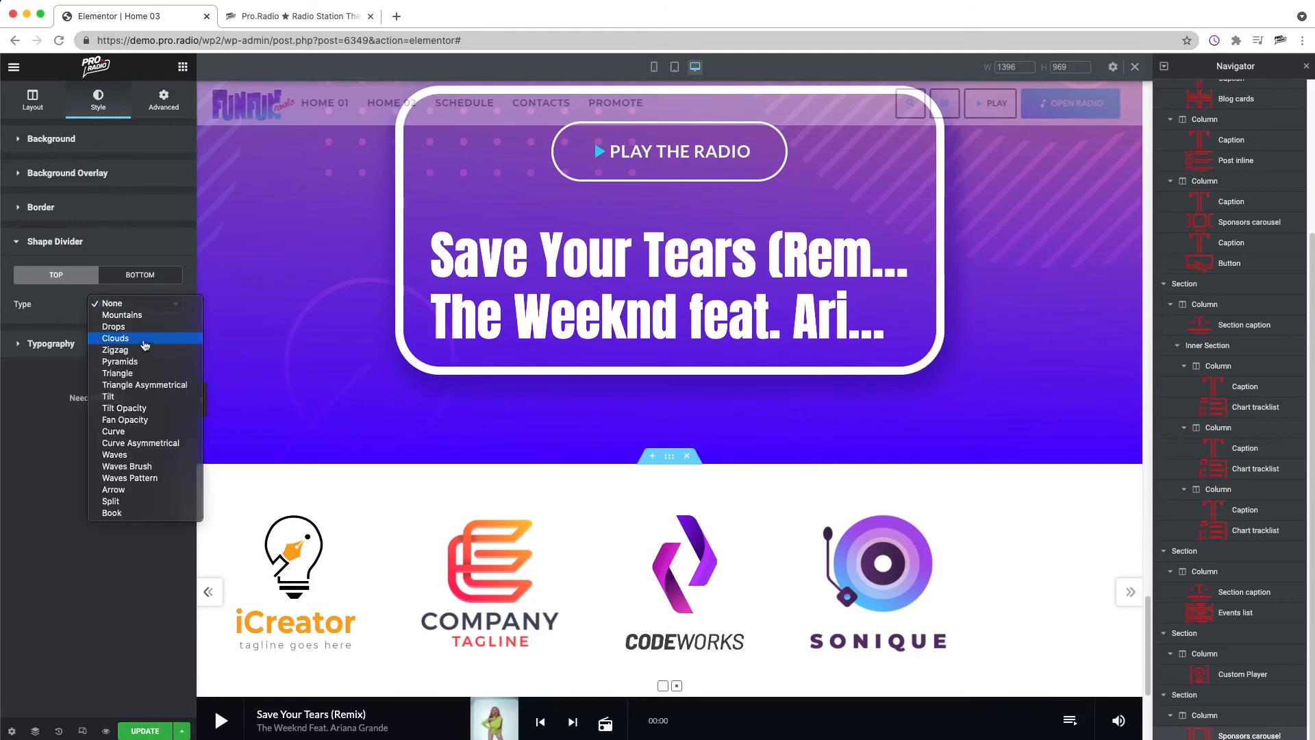
left_click(143, 339)
Step: Color the Clouds divider #4A00FF and set its height to 180
left_click(174, 333)
type("#4A00FF")
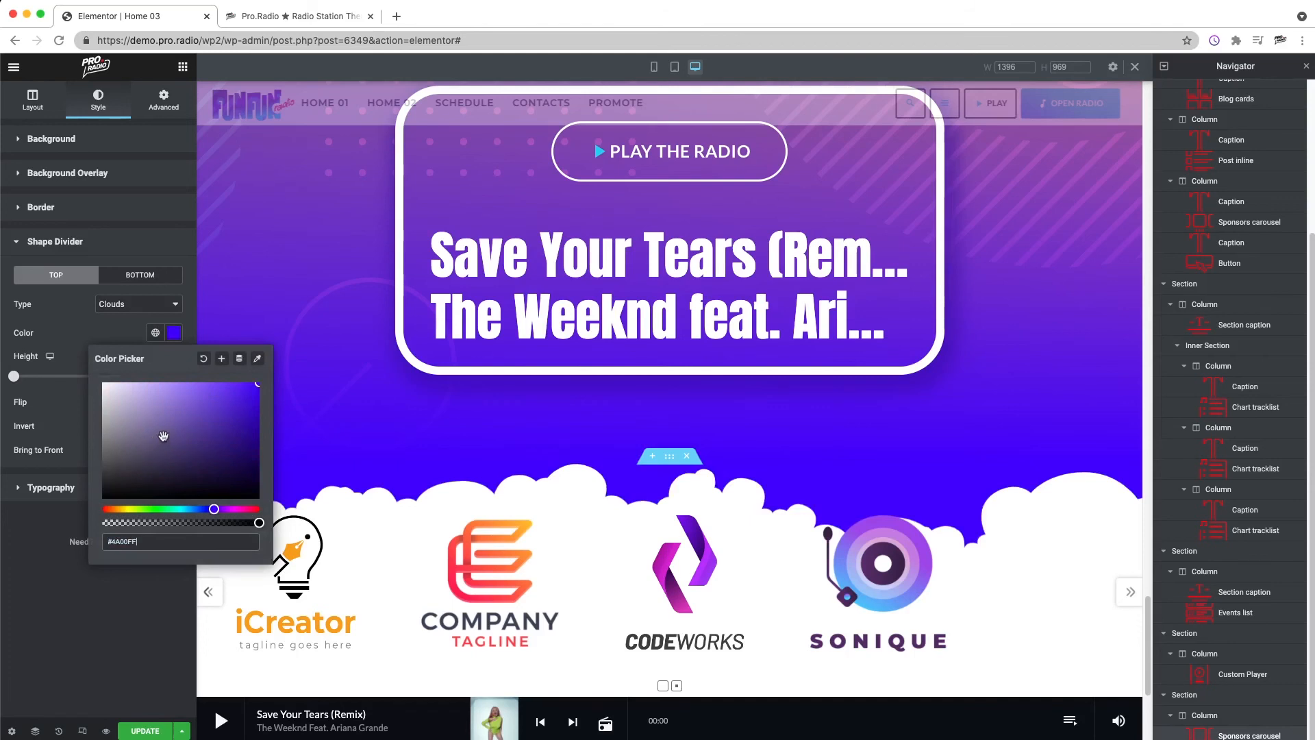
left_click(54, 649)
left_click(154, 105)
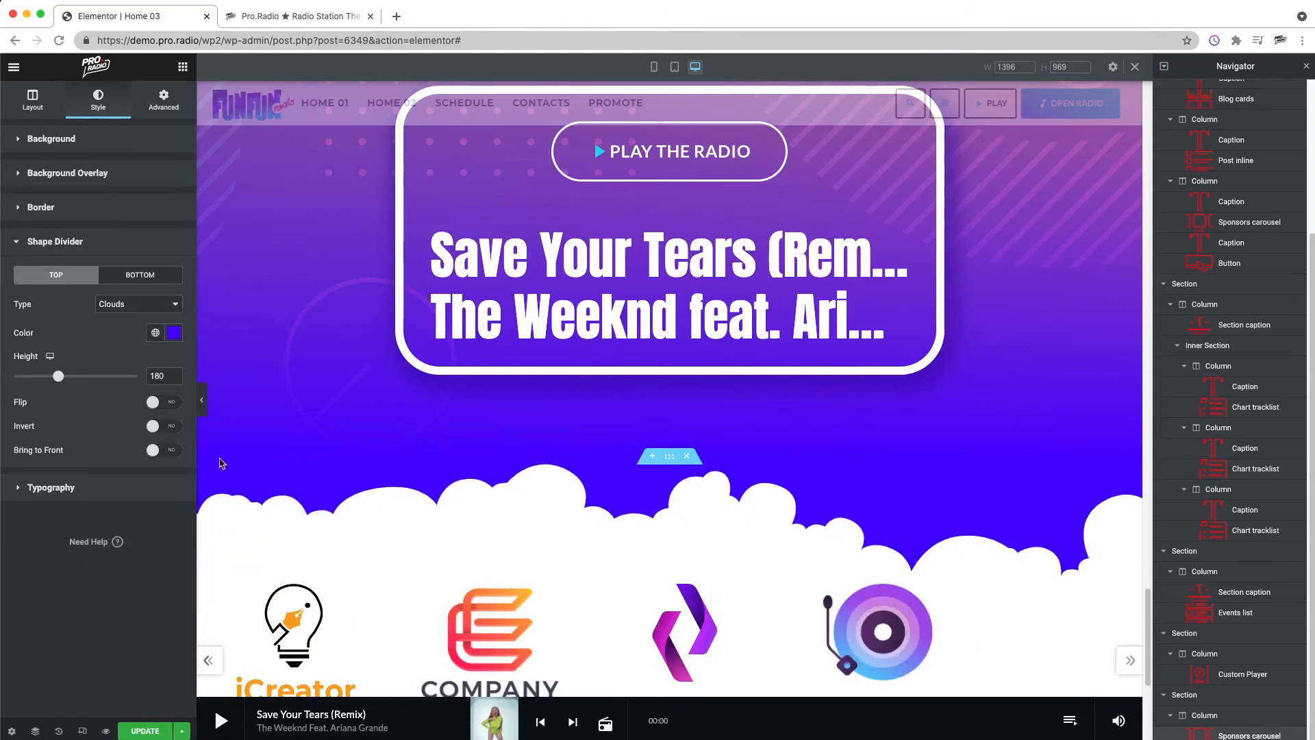
scroll(618, 503, "down", 5)
scroll(619, 500, "up", 8)
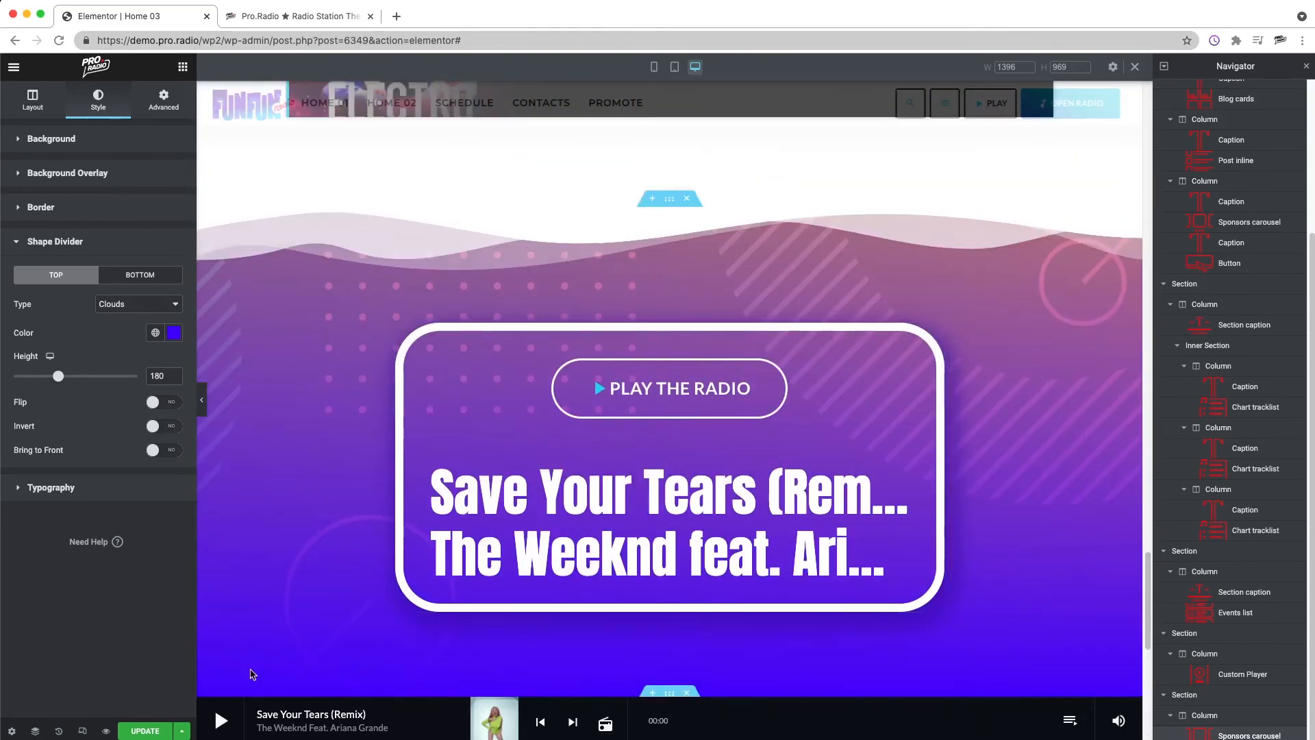
Step: Update the page and switch the responsive preview to the mobile view
left_click(145, 732)
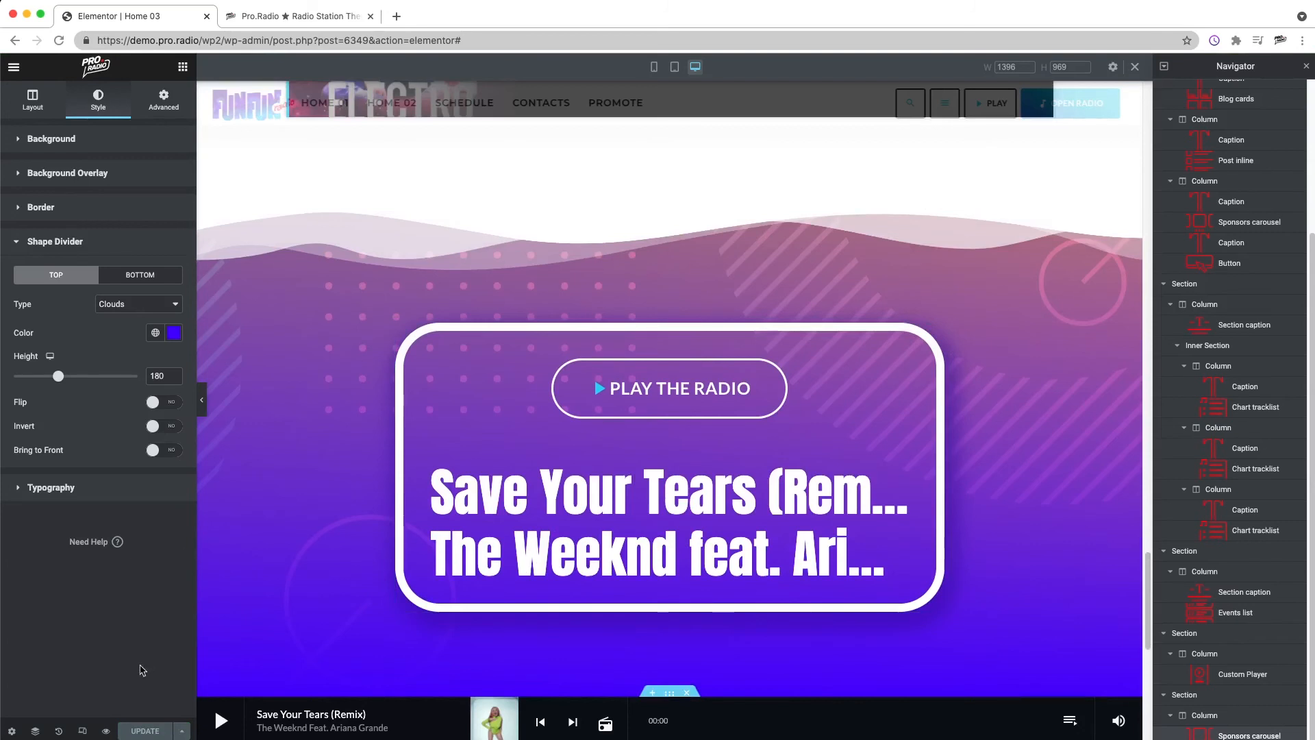
right_click(84, 732)
left_click(77, 674)
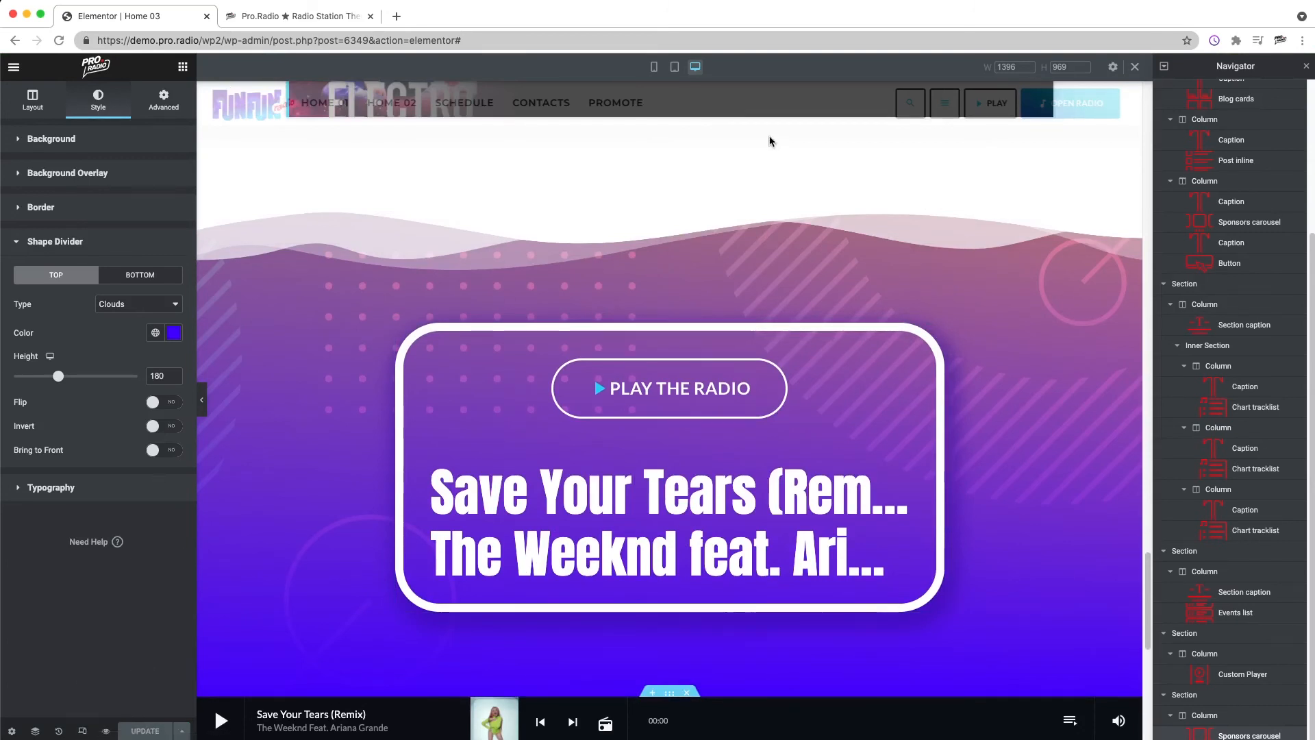
left_click(654, 67)
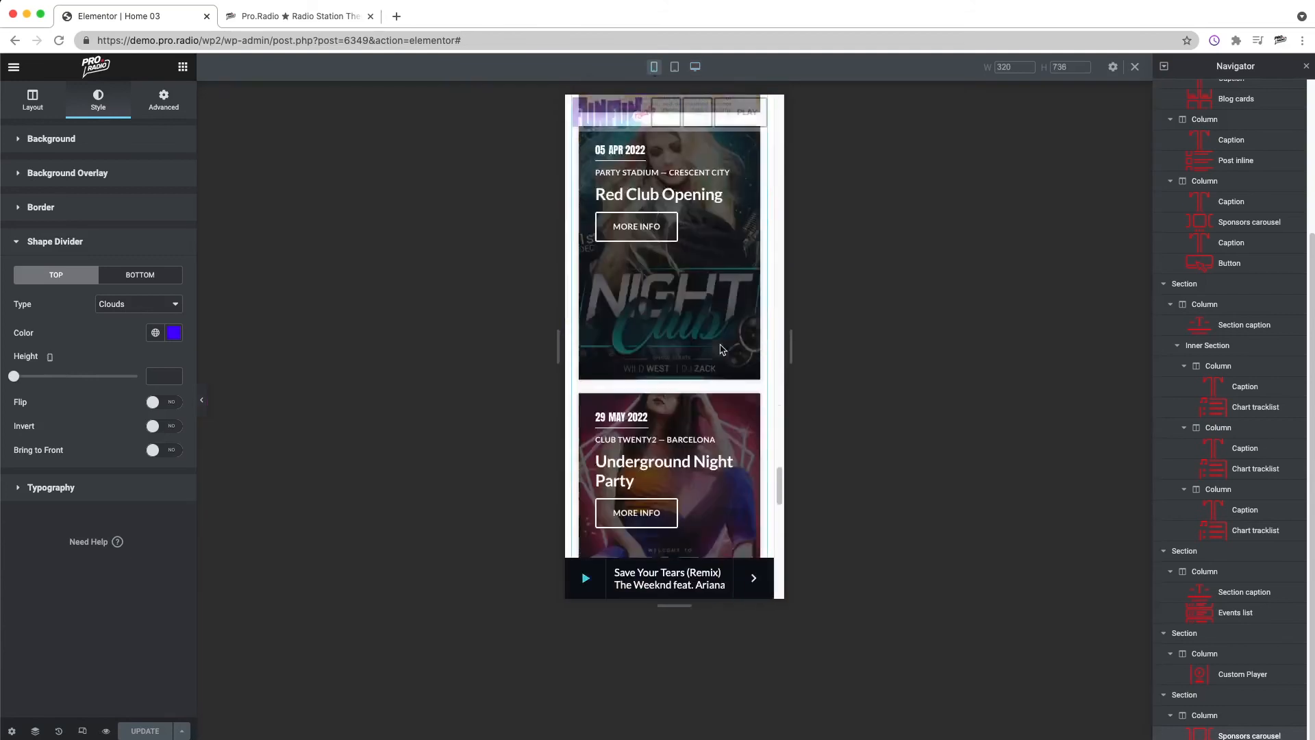
Step: Set the mobile size of the Custom Player's PLAY THE RADIO button to 6
right_click(682, 238)
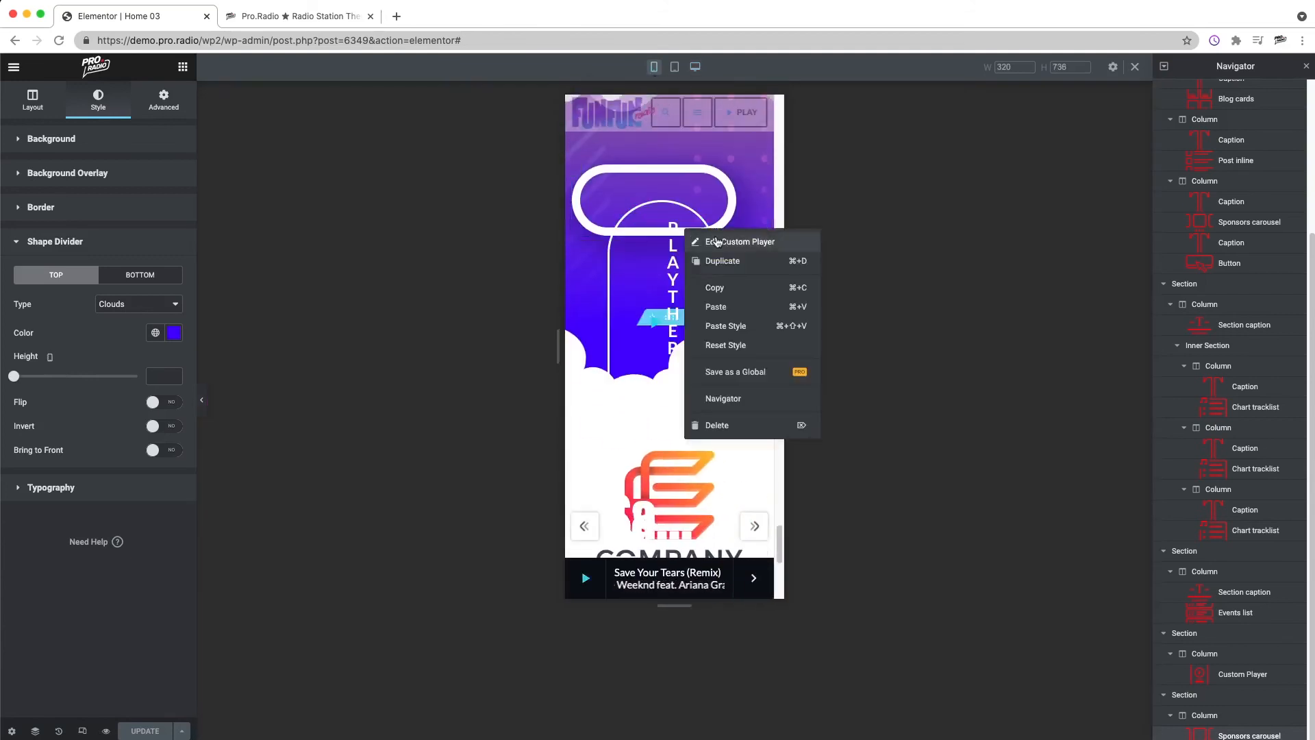
left_click(697, 262)
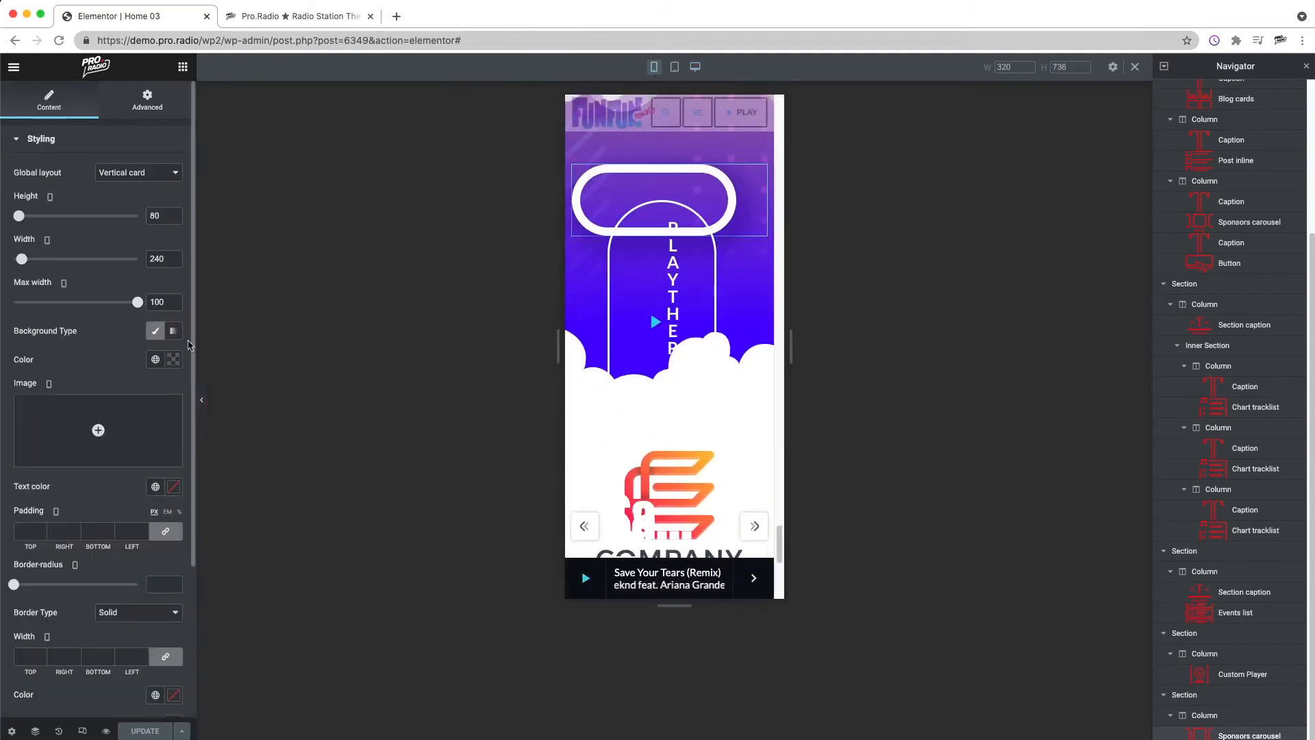
scroll(143, 524, "down", 3)
left_click(72, 639)
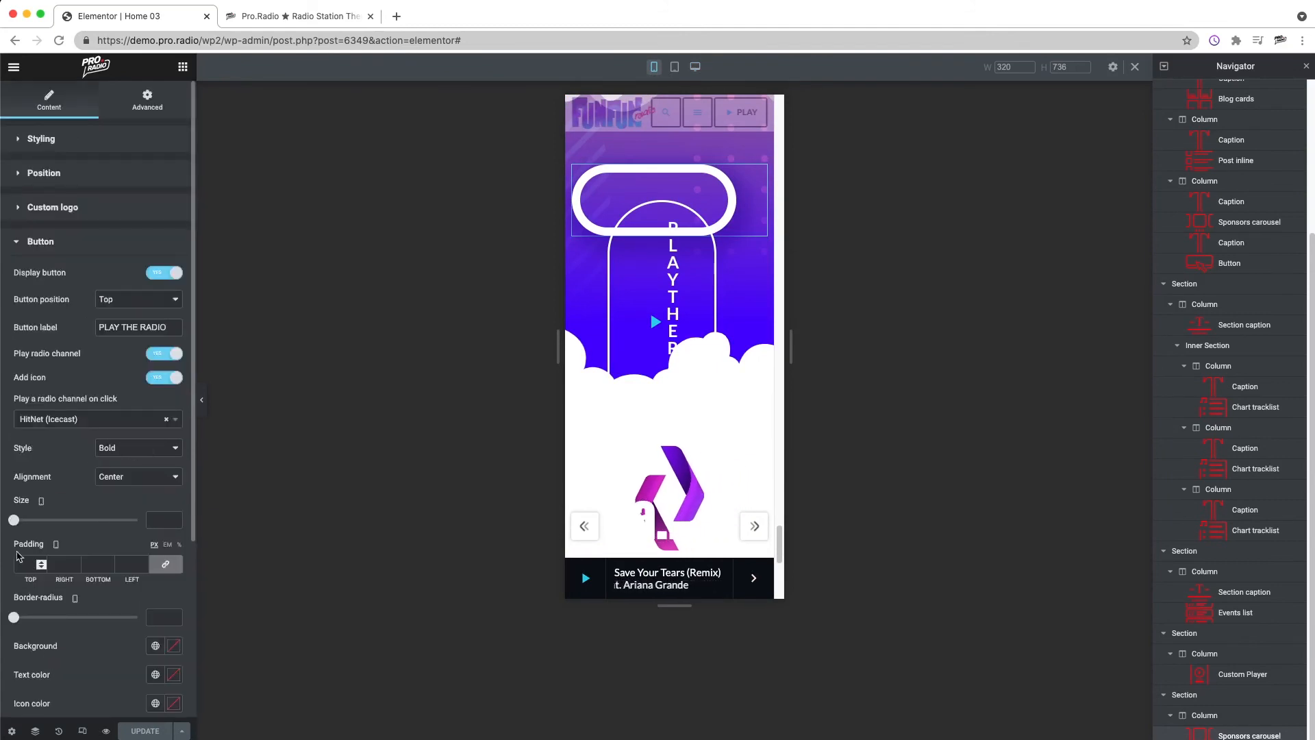
left_click_drag(14, 520, 37, 520)
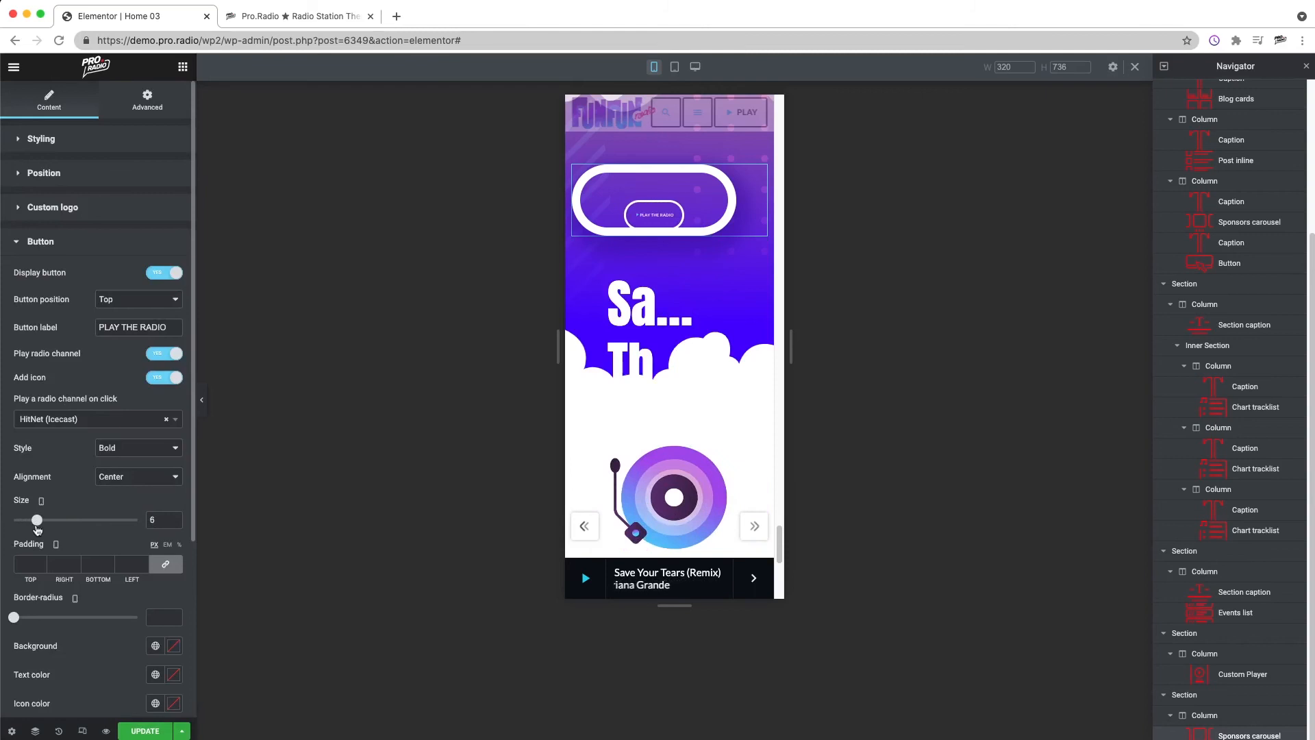
Step: Set the Custom Player's mobile padding to 12 px on all sides
right_click(628, 185)
left_click(655, 198)
left_click(41, 139)
scroll(88, 522, "down", 1)
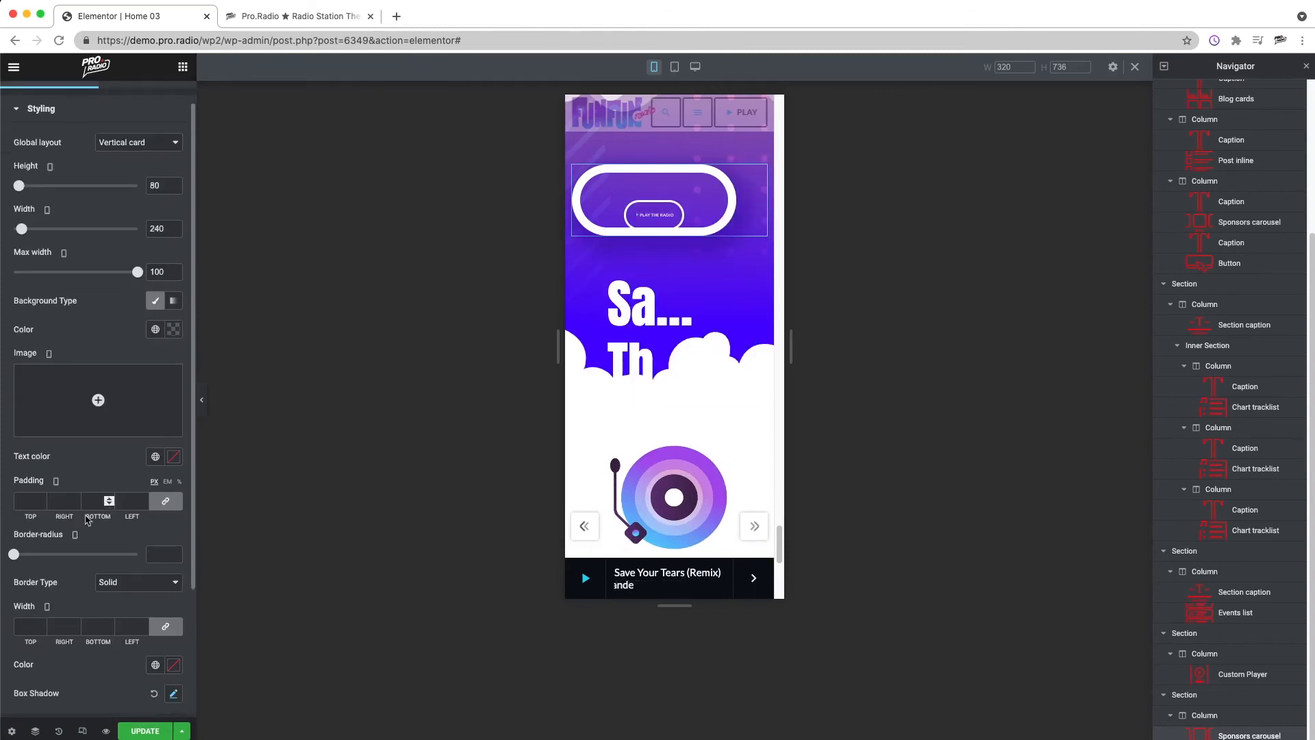
left_click(27, 500)
type("12")
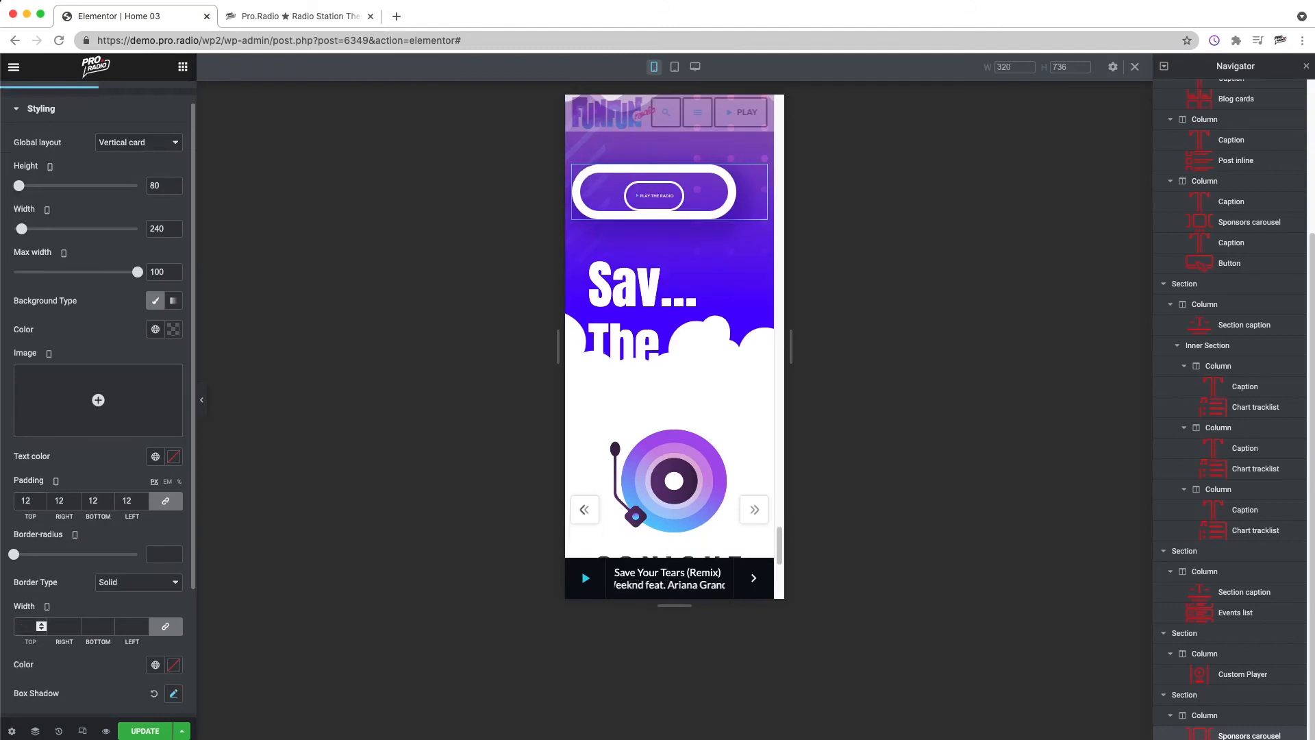
Step: Set the Custom Player's mobile border width to 5 on all sides and its border radius to 17
left_click(21, 628)
type("5")
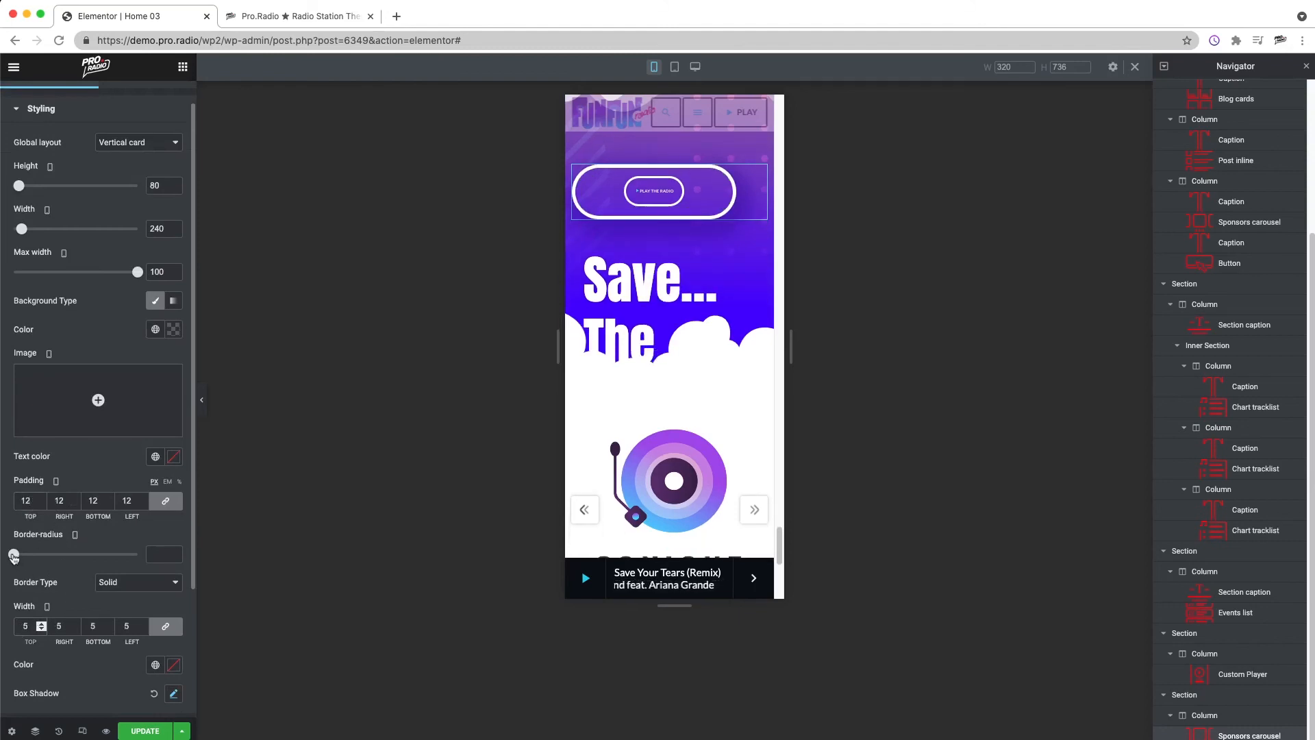
left_click_drag(13, 556, 27, 563)
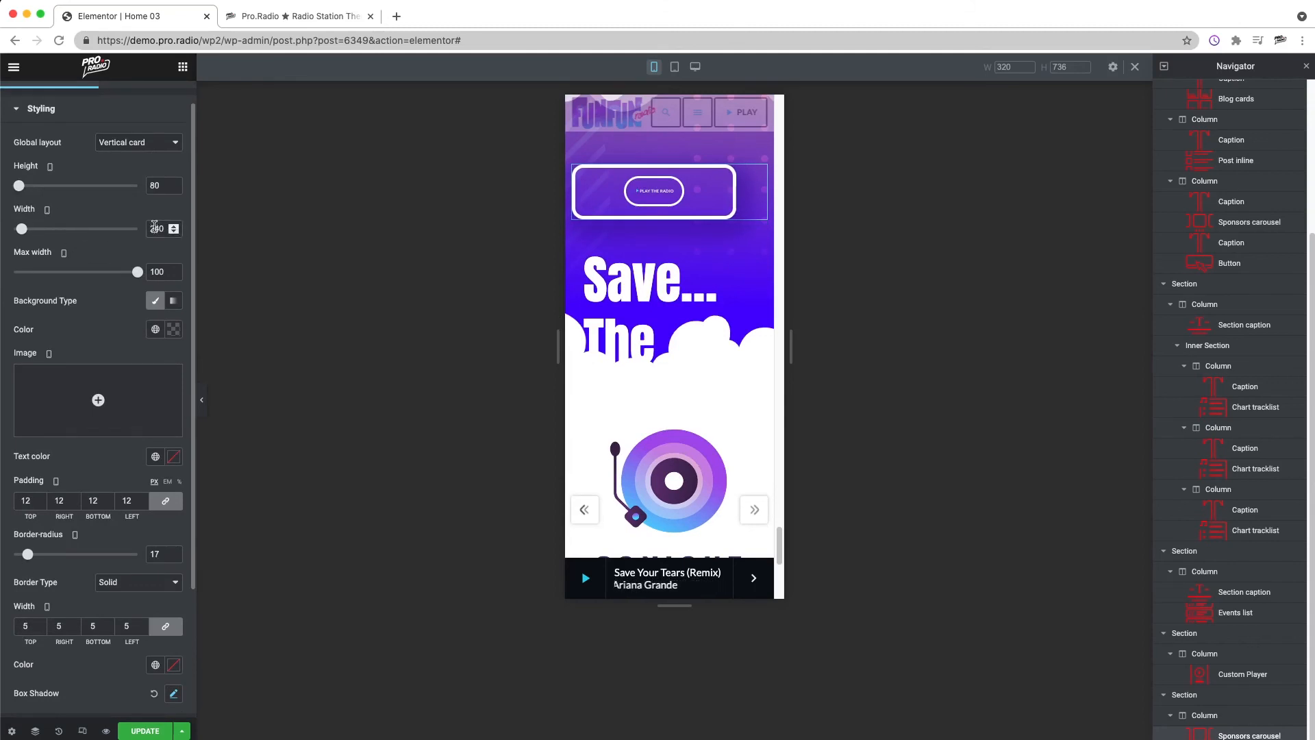
Step: Clear the Custom Player's mobile width and set its height to about 353
double_click(155, 227)
key("BackSpace")
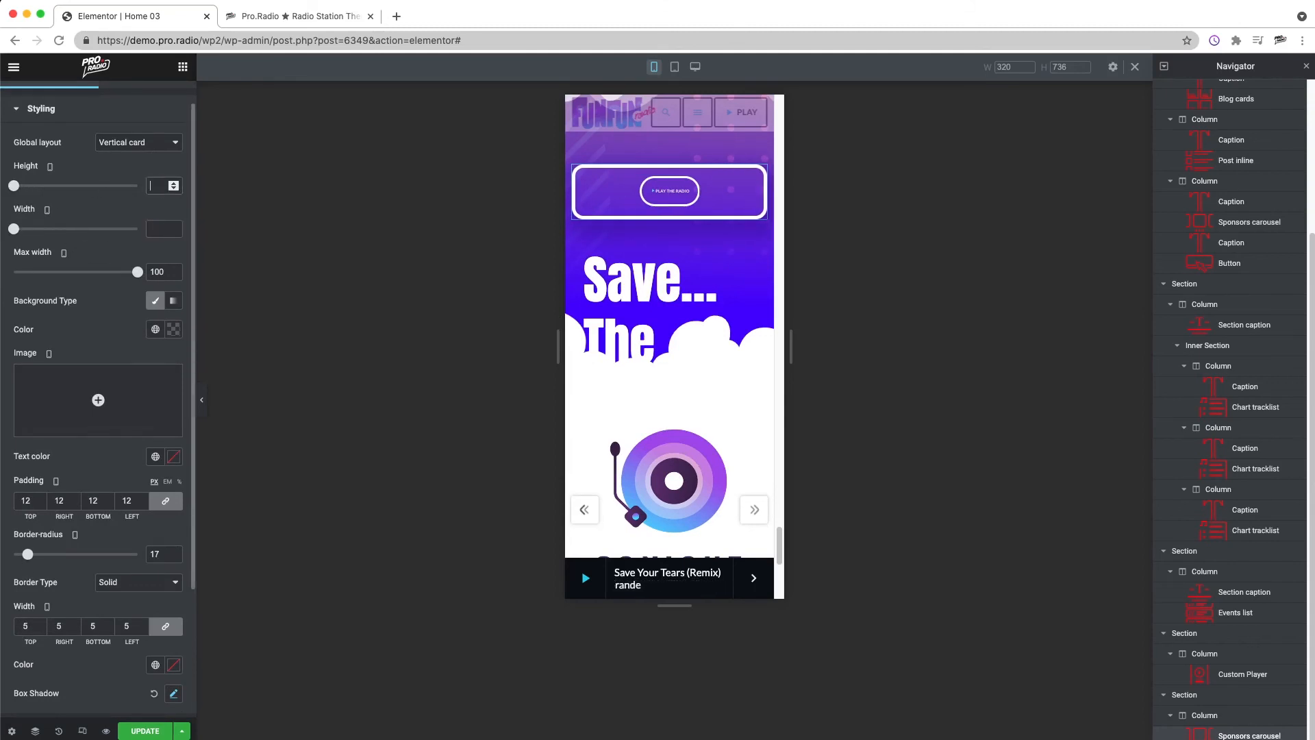
scroll(670, 199, "down", 1)
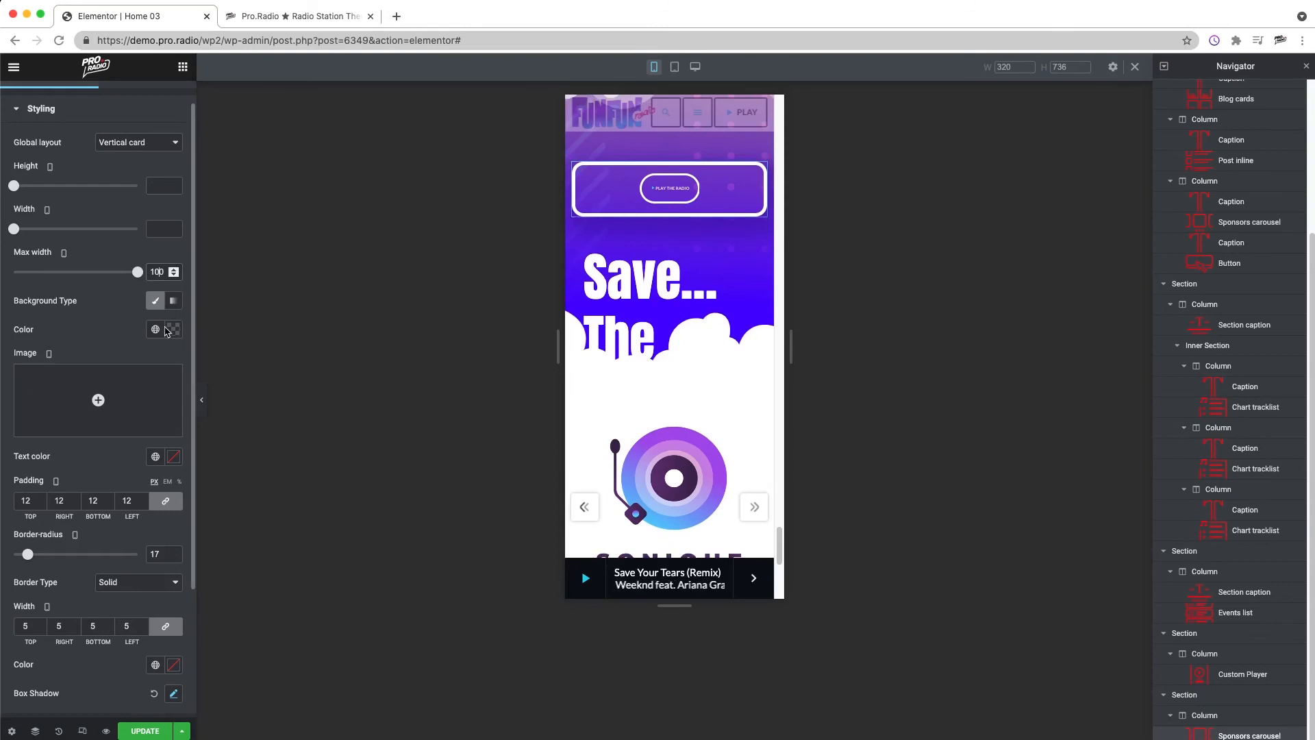
scroll(168, 328, "down", 1)
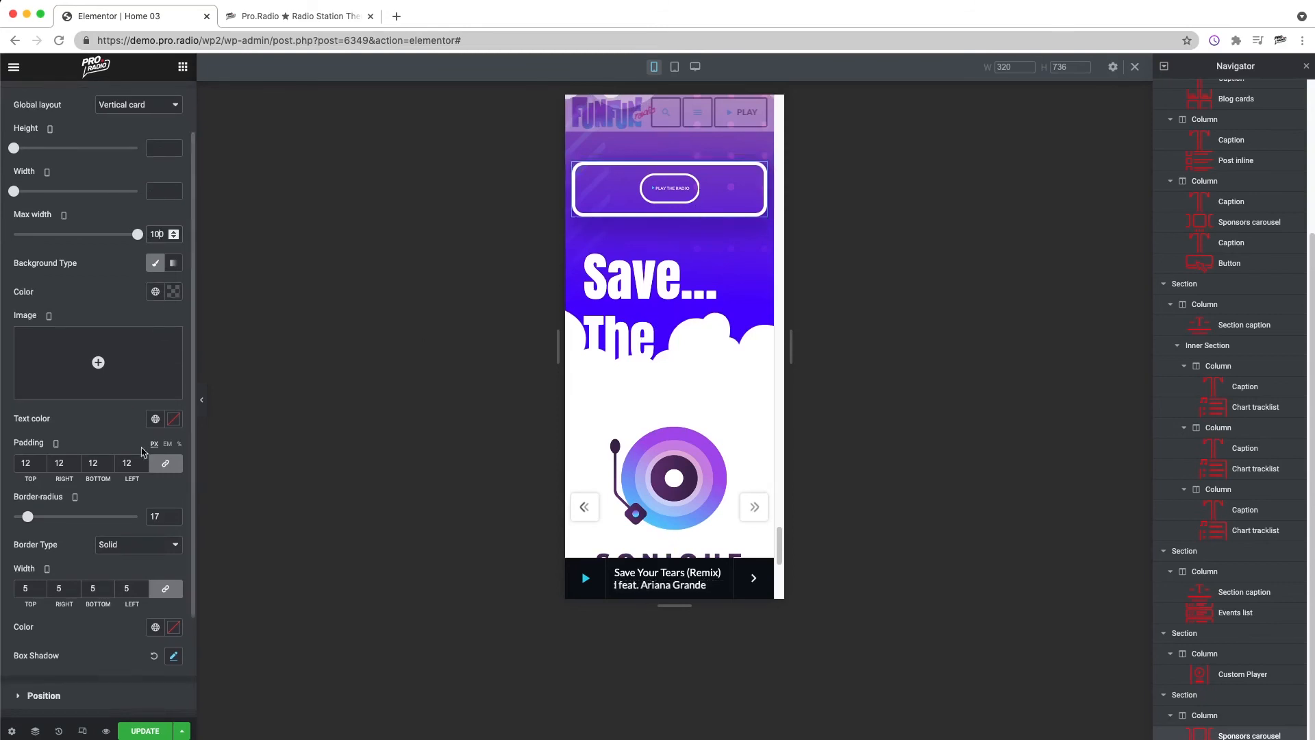
left_click_drag(13, 148, 52, 148)
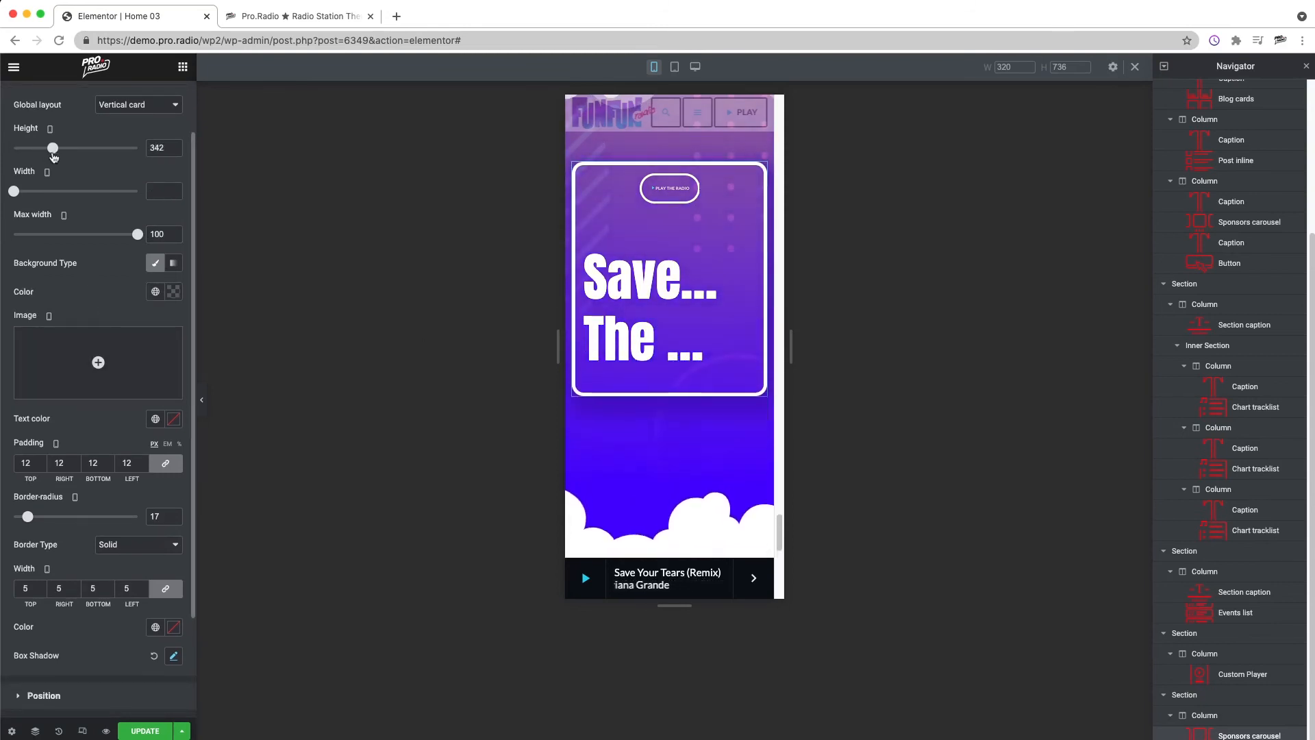
Step: Set the mobile font size of the Custom Player's song title typography to 19 px
scroll(114, 479, "down", 3)
left_click(63, 670)
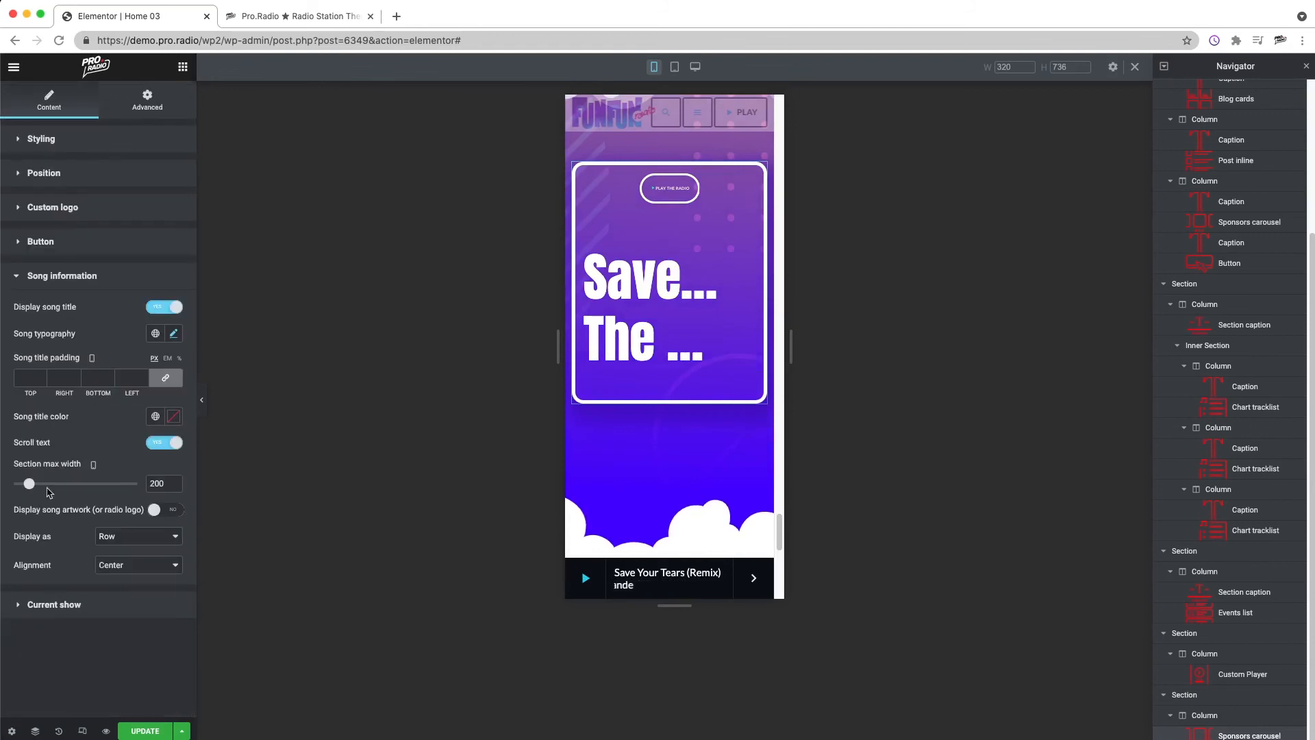
left_click(174, 333)
left_click_drag(24, 442, 33, 442)
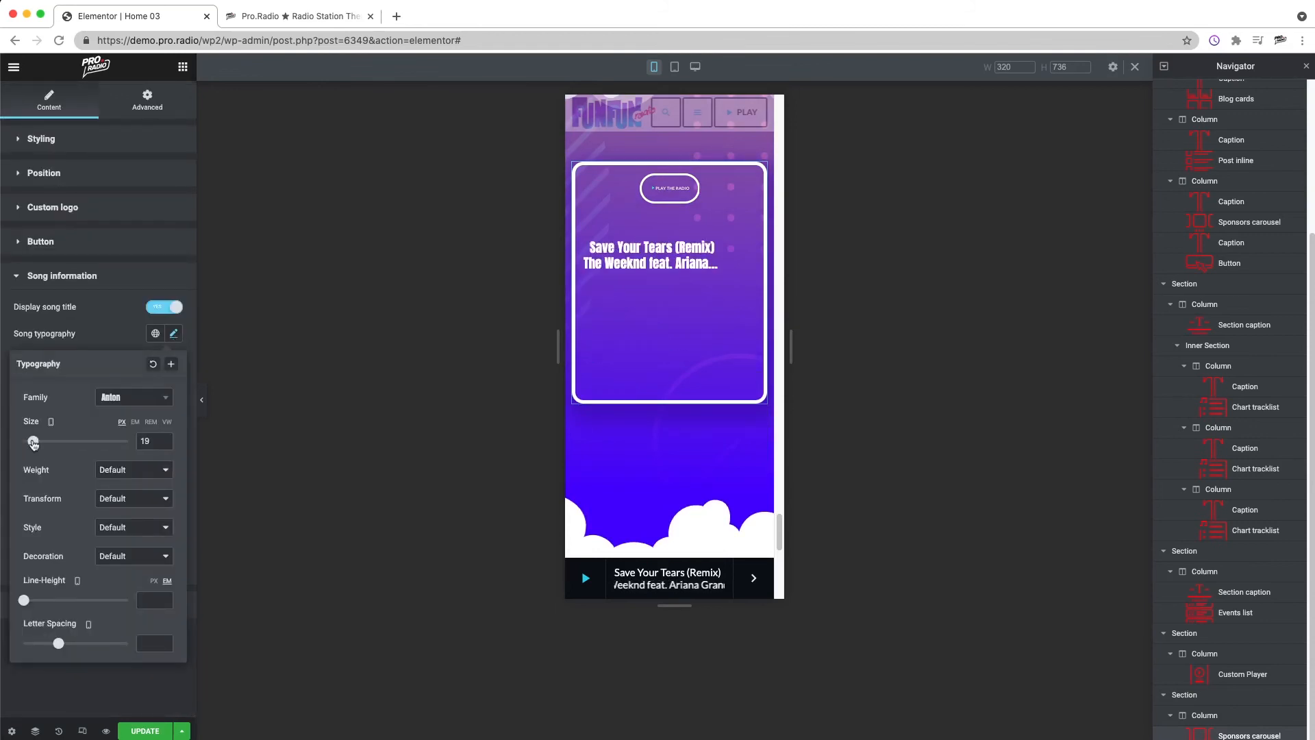
Step: Set the Custom Player's mobile width to 2641 and the song information's section max width to 611
left_click(56, 141)
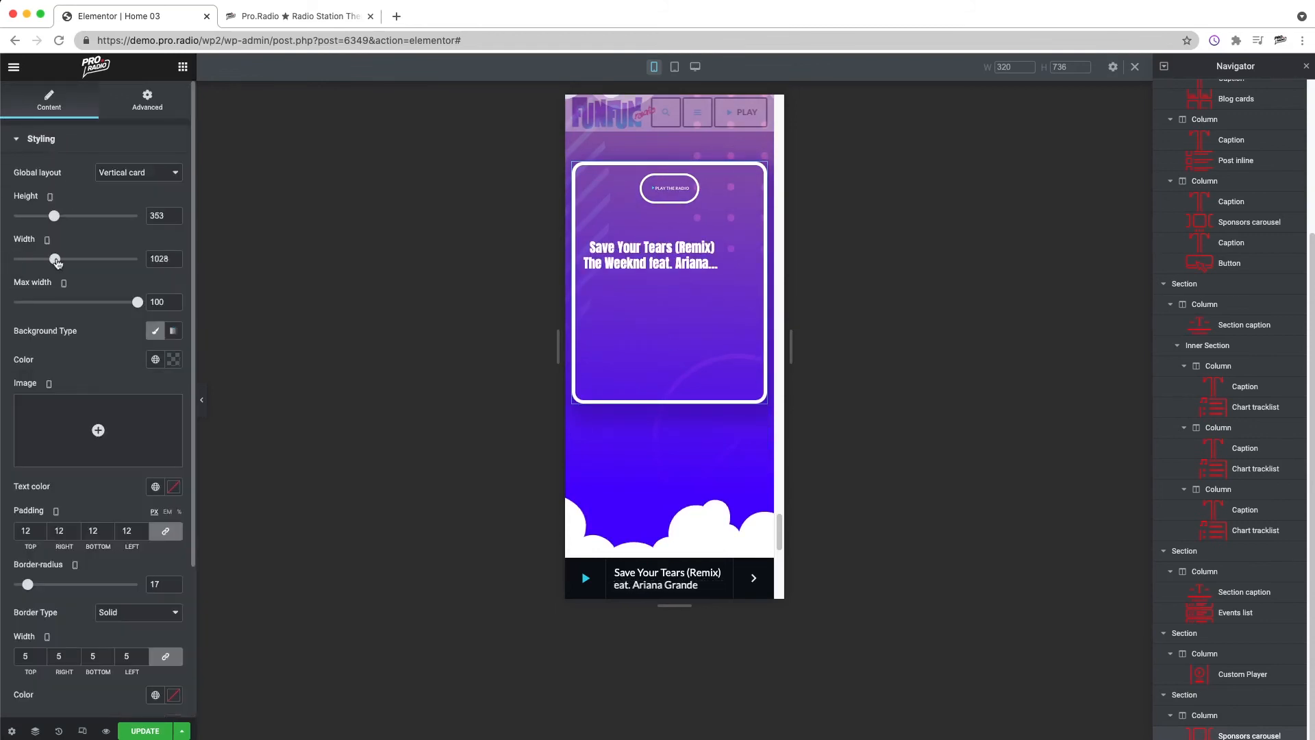
scroll(76, 479, "down", 5)
left_click(74, 576)
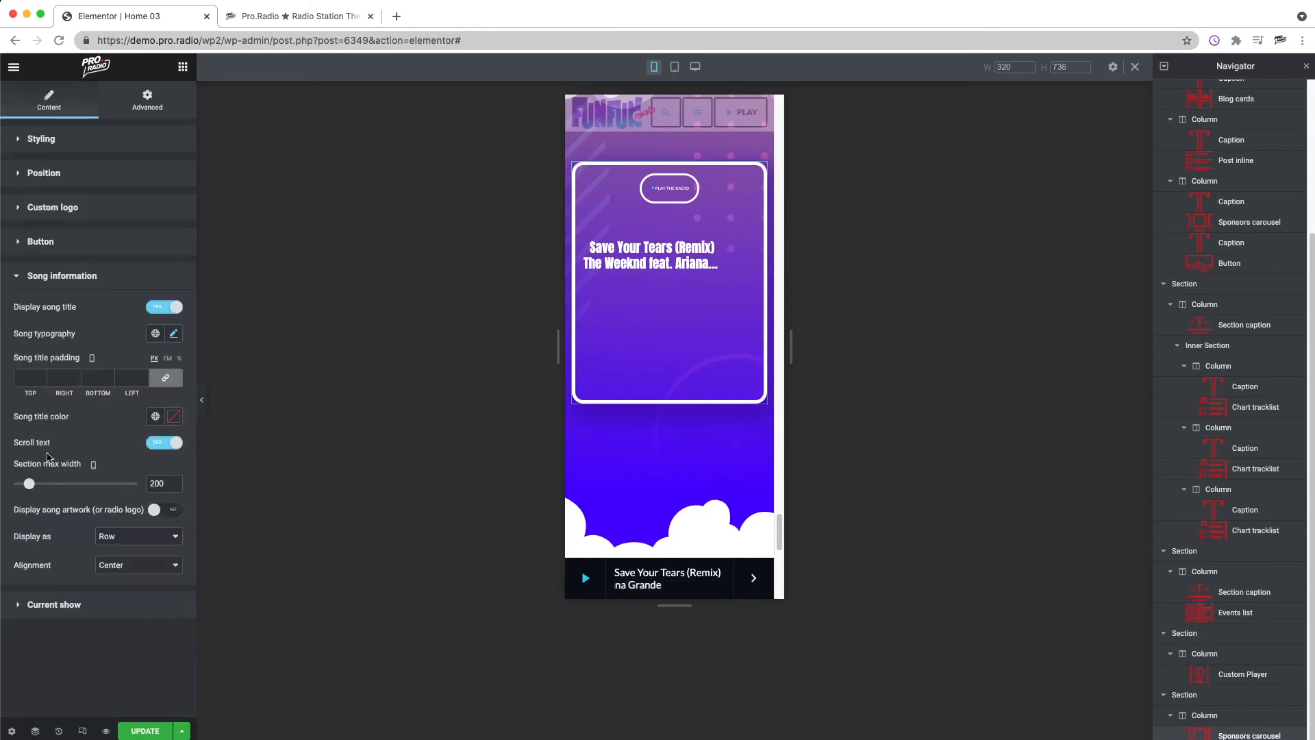
left_click_drag(28, 483, 87, 487)
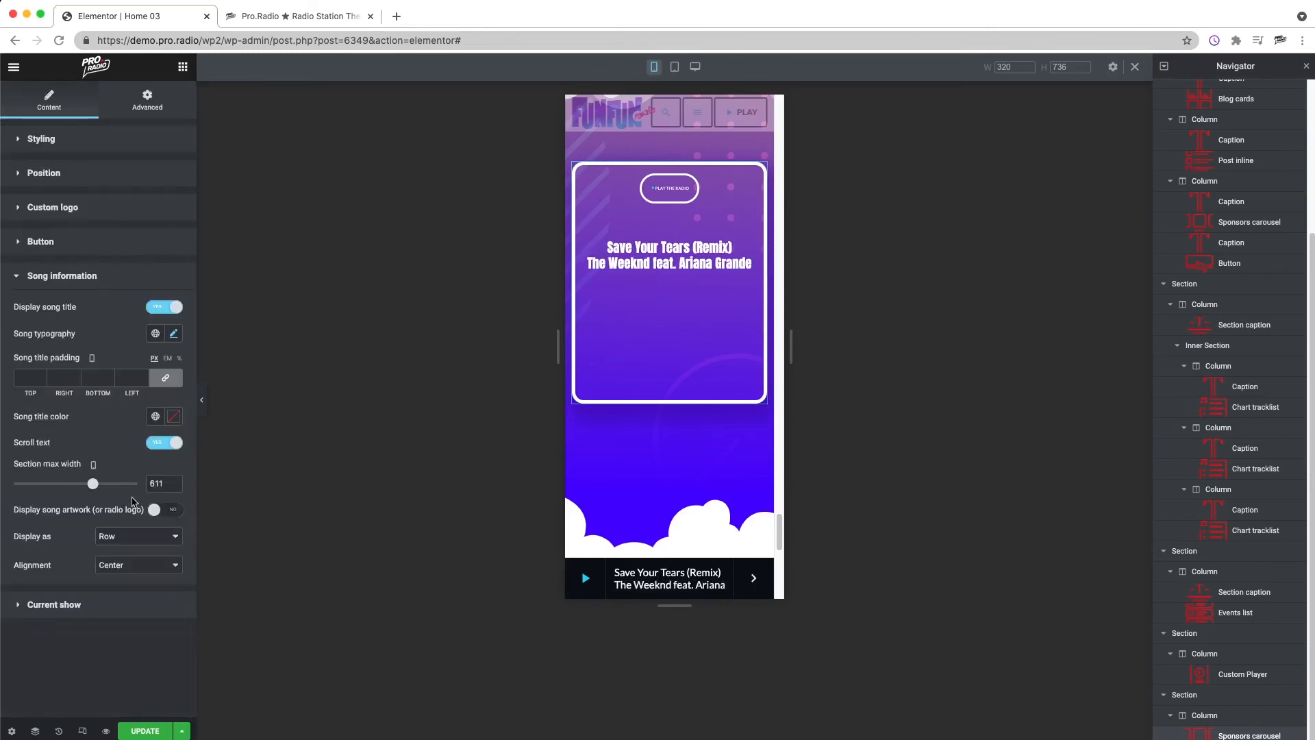
left_click(176, 510)
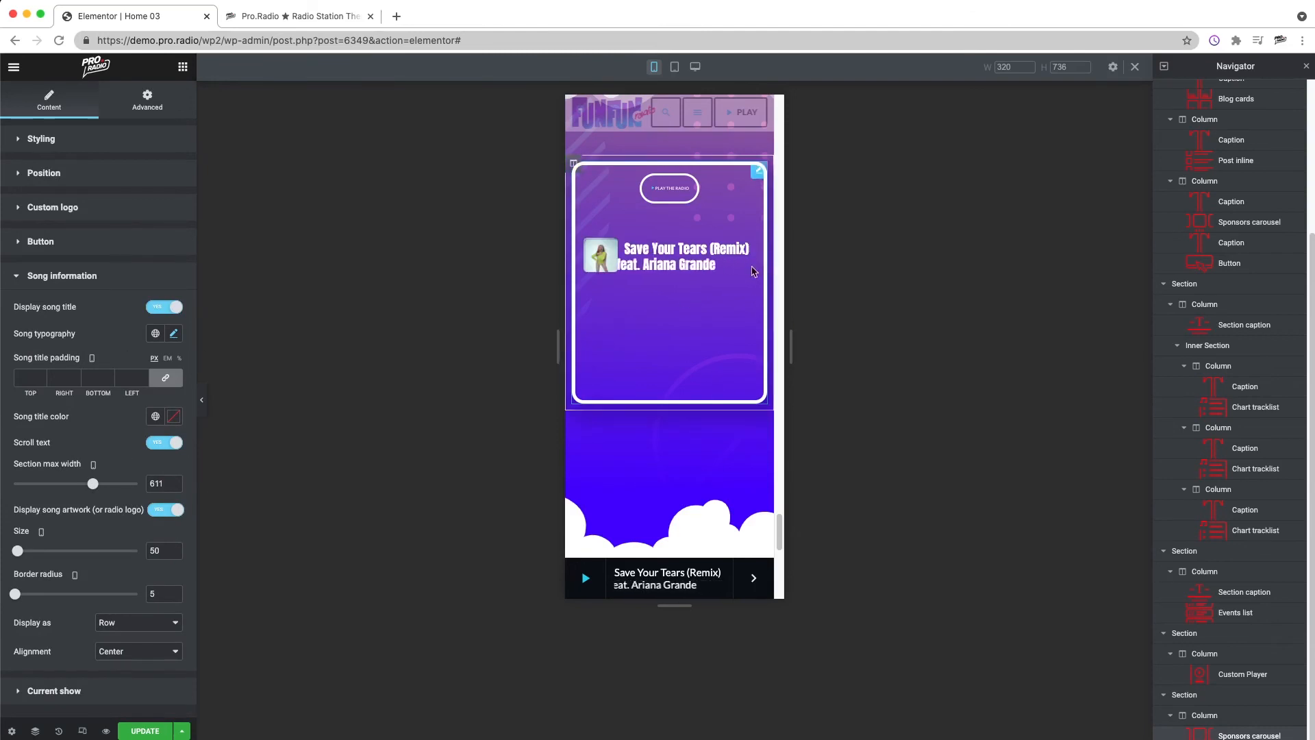
left_click(166, 511)
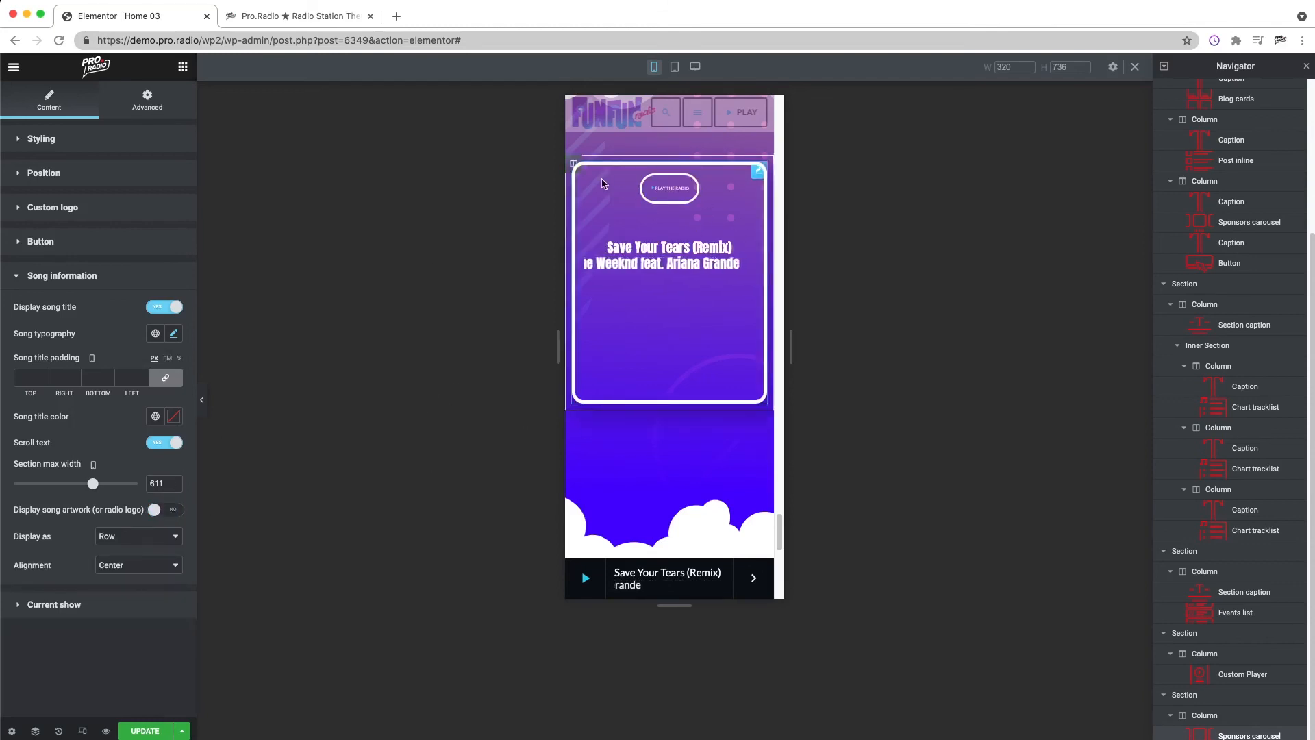
Step: Set the Custom Player's mobile padding to 30 px on all sides and its height to 247
left_click(69, 143)
left_click_drag(32, 531, 11, 529)
type("30")
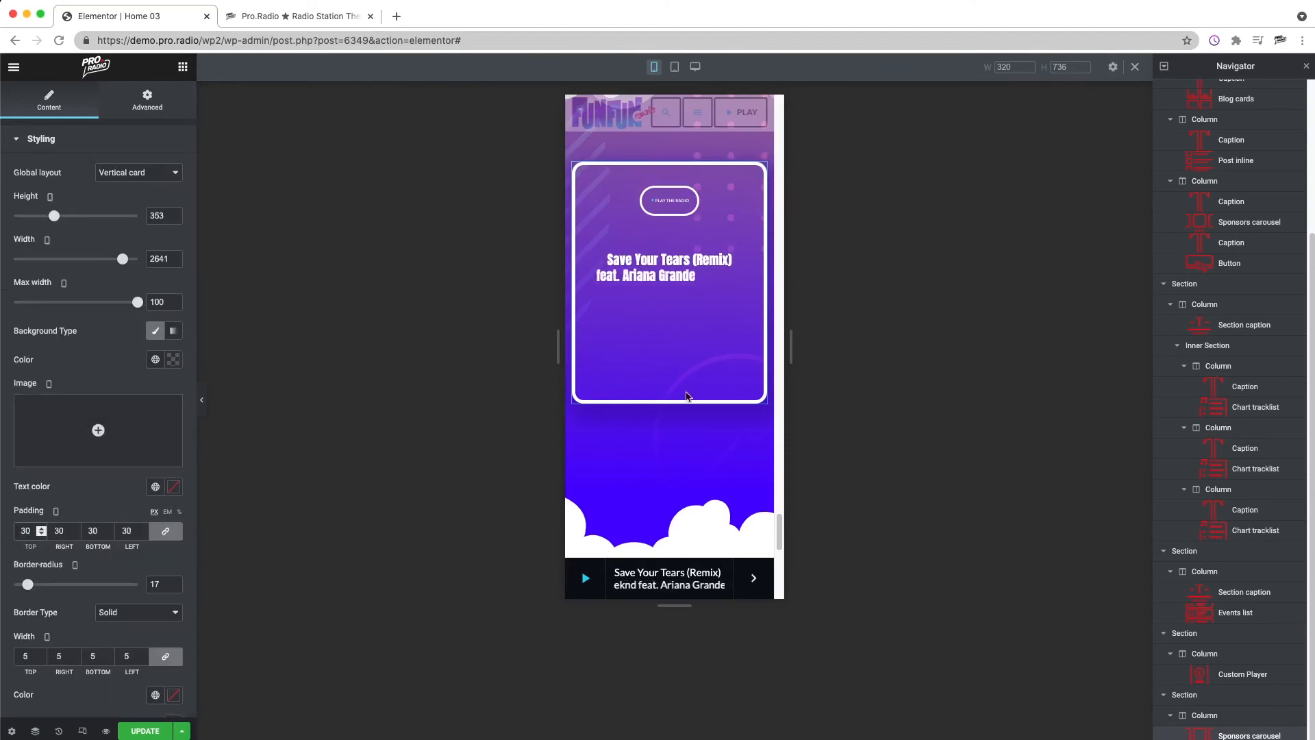
key("BackSpace")
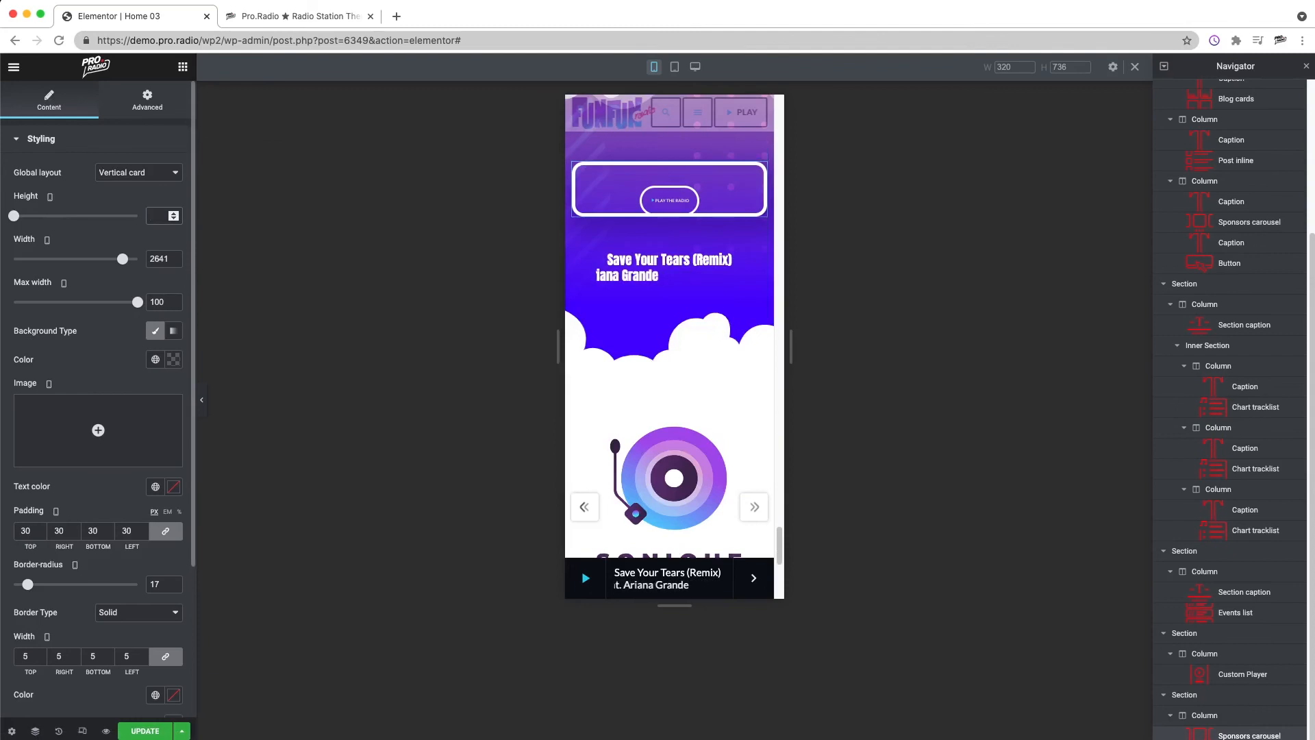
left_click_drag(17, 219, 43, 219)
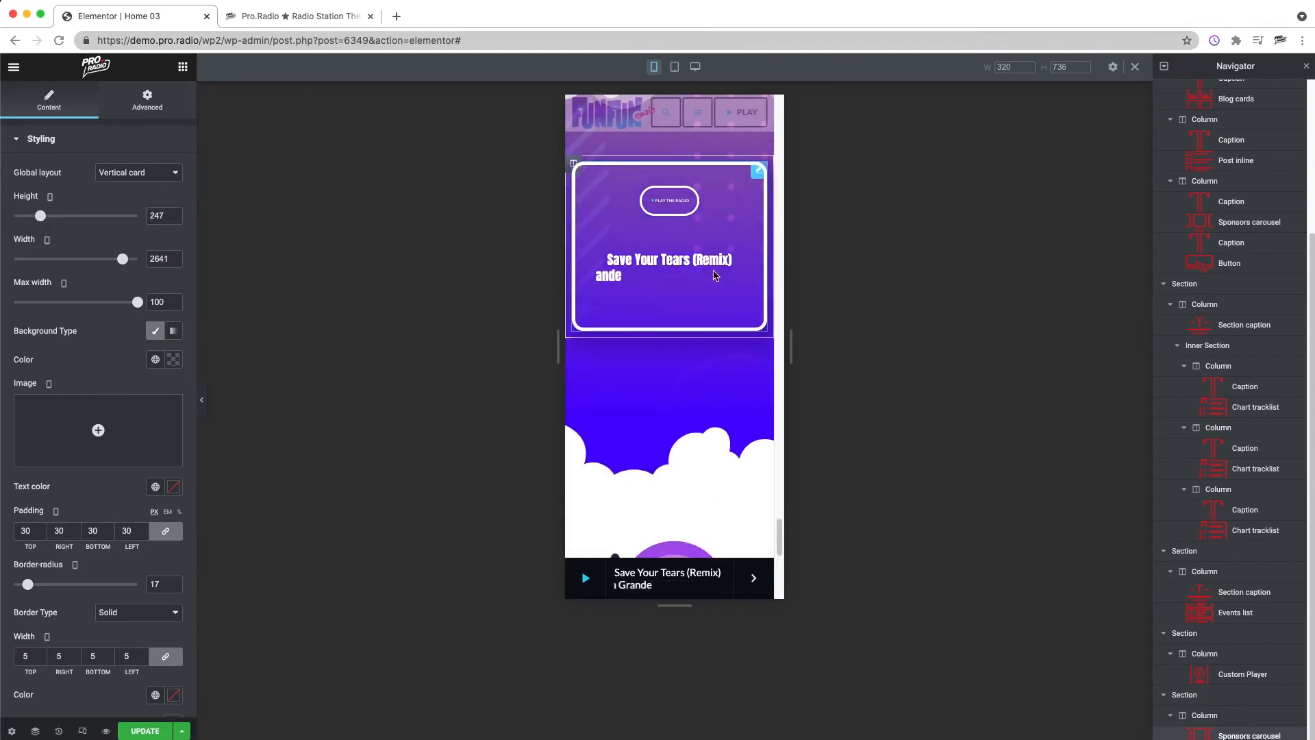
Step: Set the player section's mobile padding to 120 px above and below, with unlinked sides at 0
scroll(676, 411, "up", 3)
right_click(678, 290)
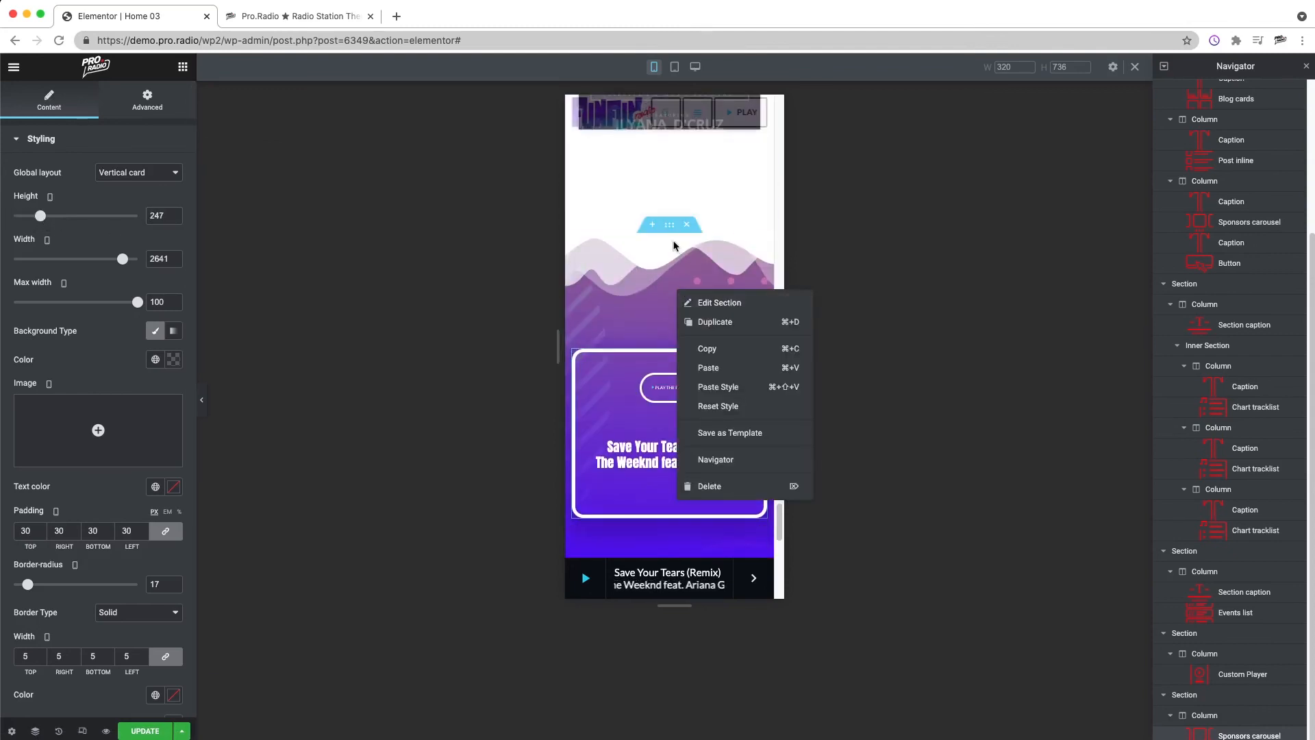
left_click(669, 229)
right_click(669, 228)
left_click(165, 104)
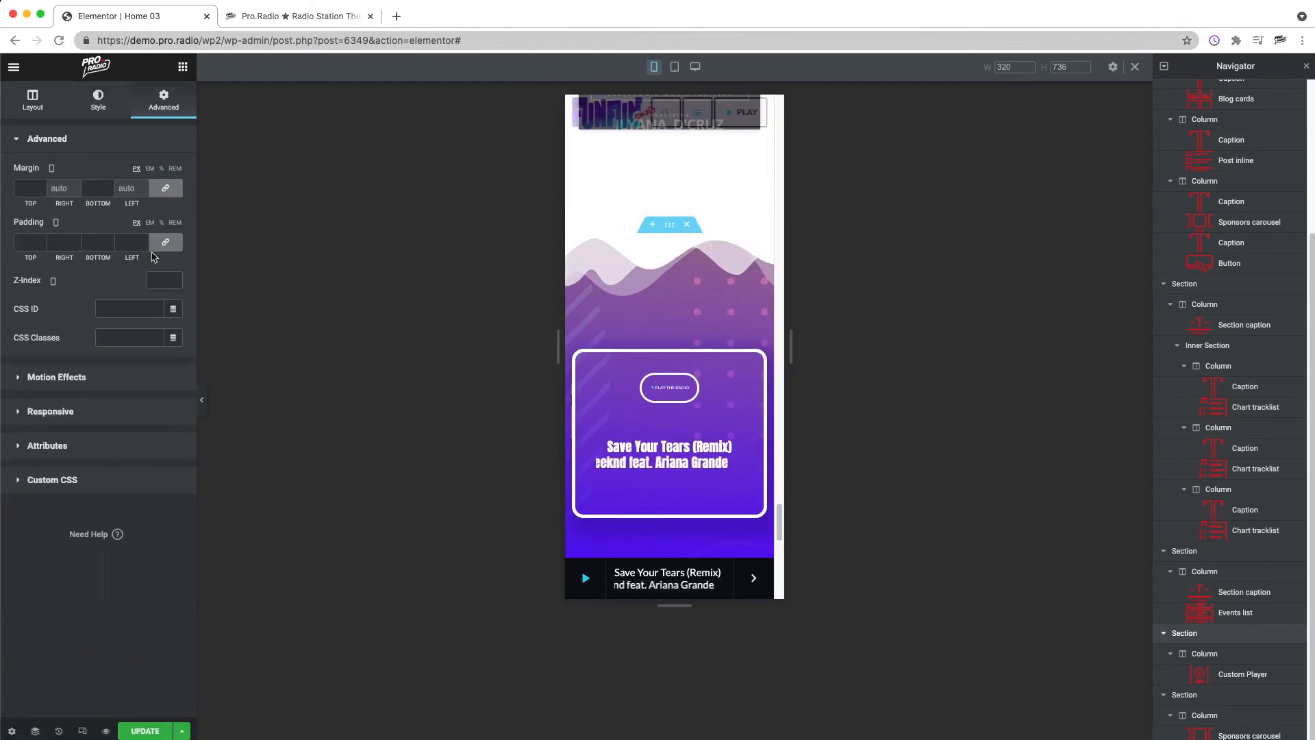
left_click(165, 243)
double_click(26, 243)
type("120")
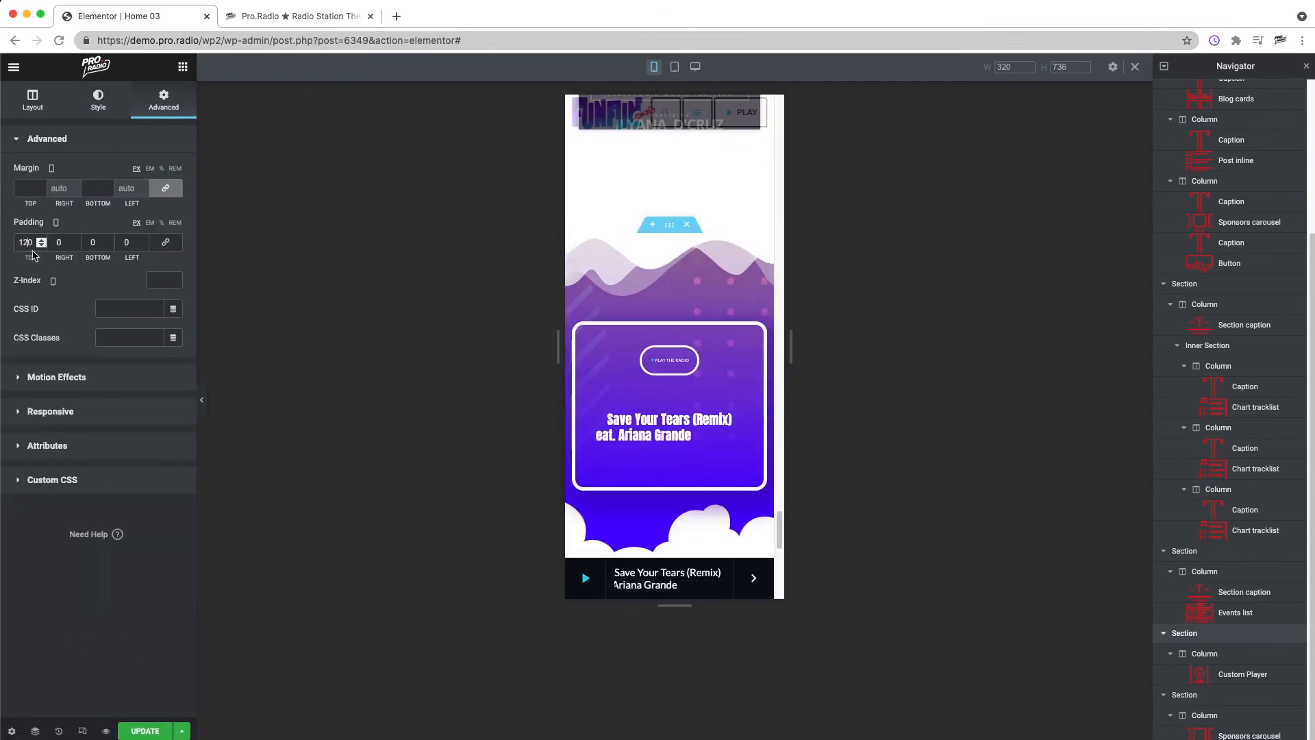
double_click(93, 242)
type("120")
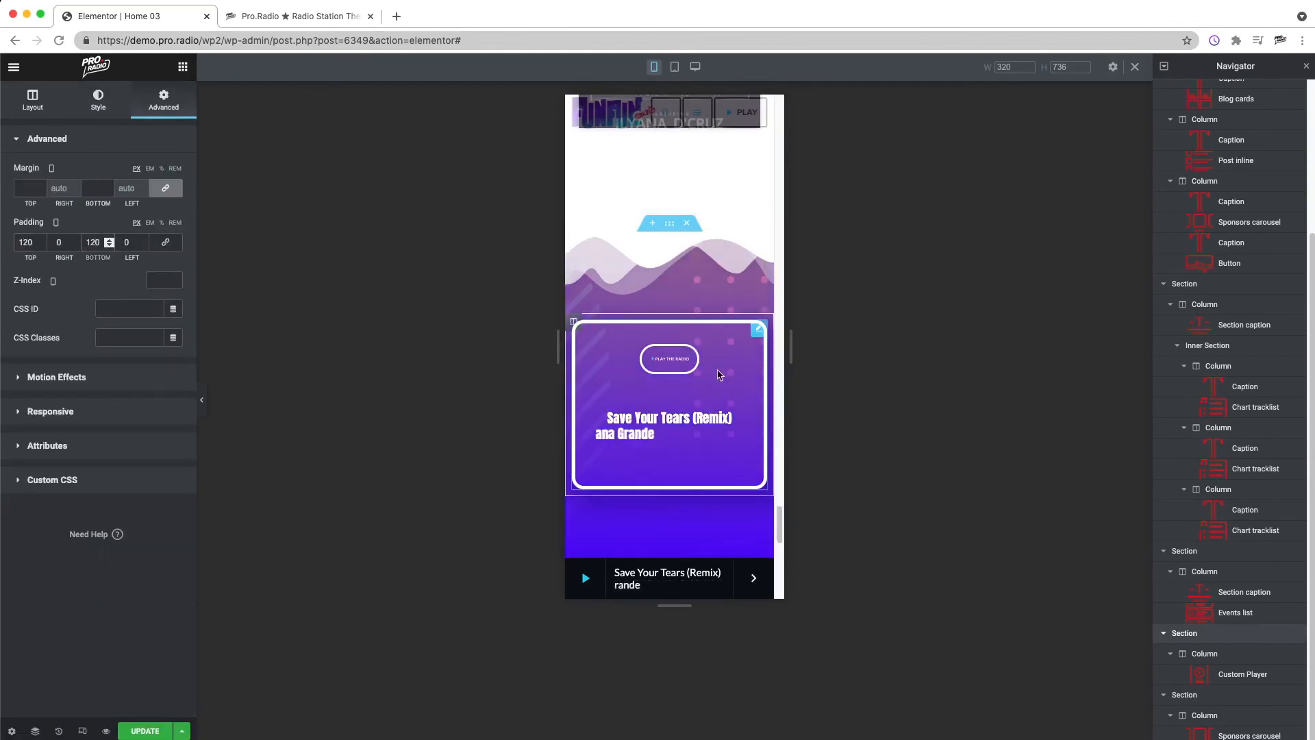
Step: Set the player section's mobile bottom padding to 90 px
scroll(704, 425, "down", 2)
key("BackSpace")
key("BackSpace")
key("BackSpace")
type("90")
Step: Set the mobile caption size of the TOP NEWS section caption to 40
scroll(711, 350, "up", 20)
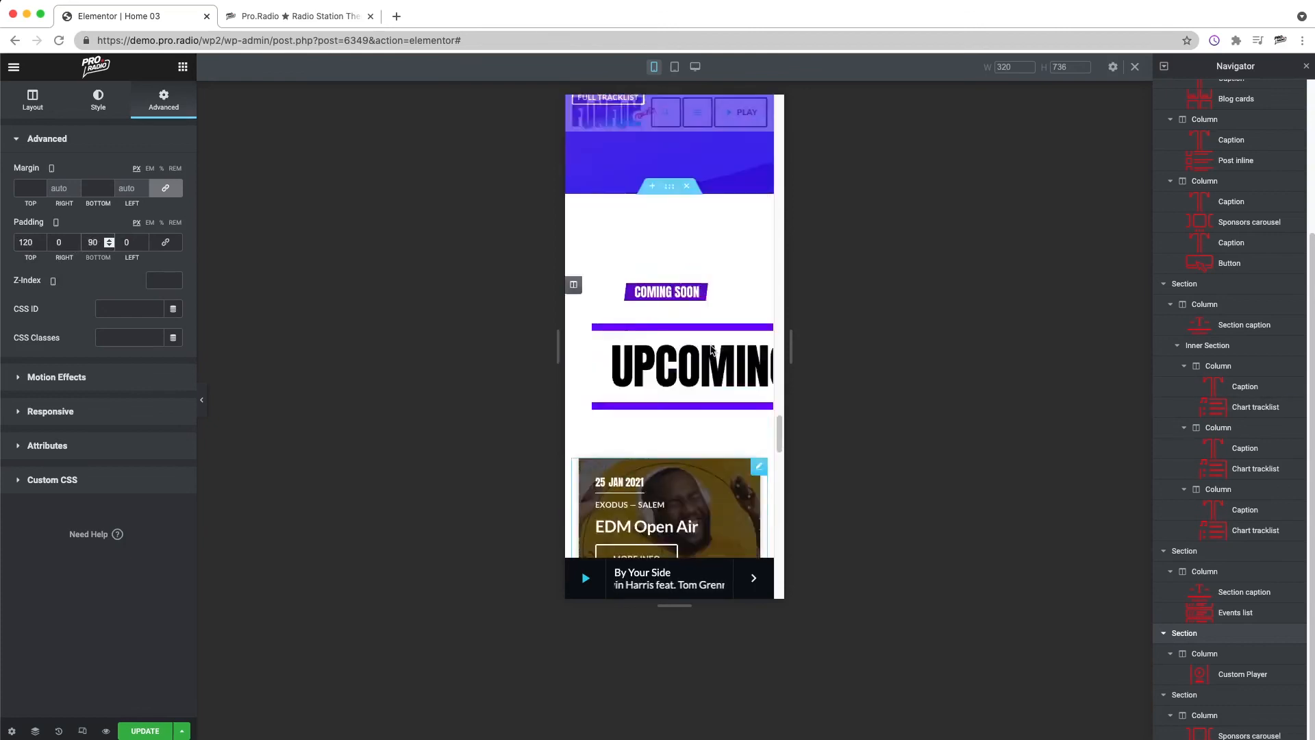
scroll(711, 349, "up", 20)
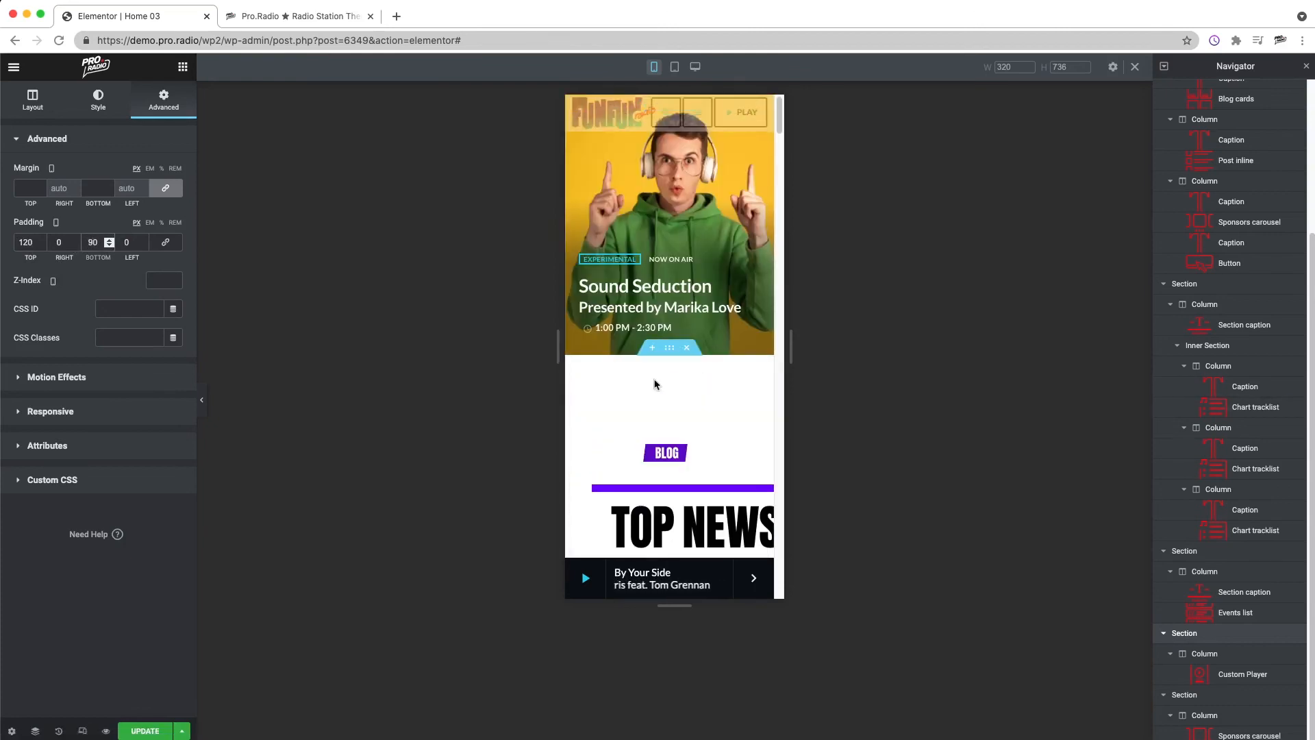
scroll(690, 412, "down", 7)
scroll(676, 418, "up", 3)
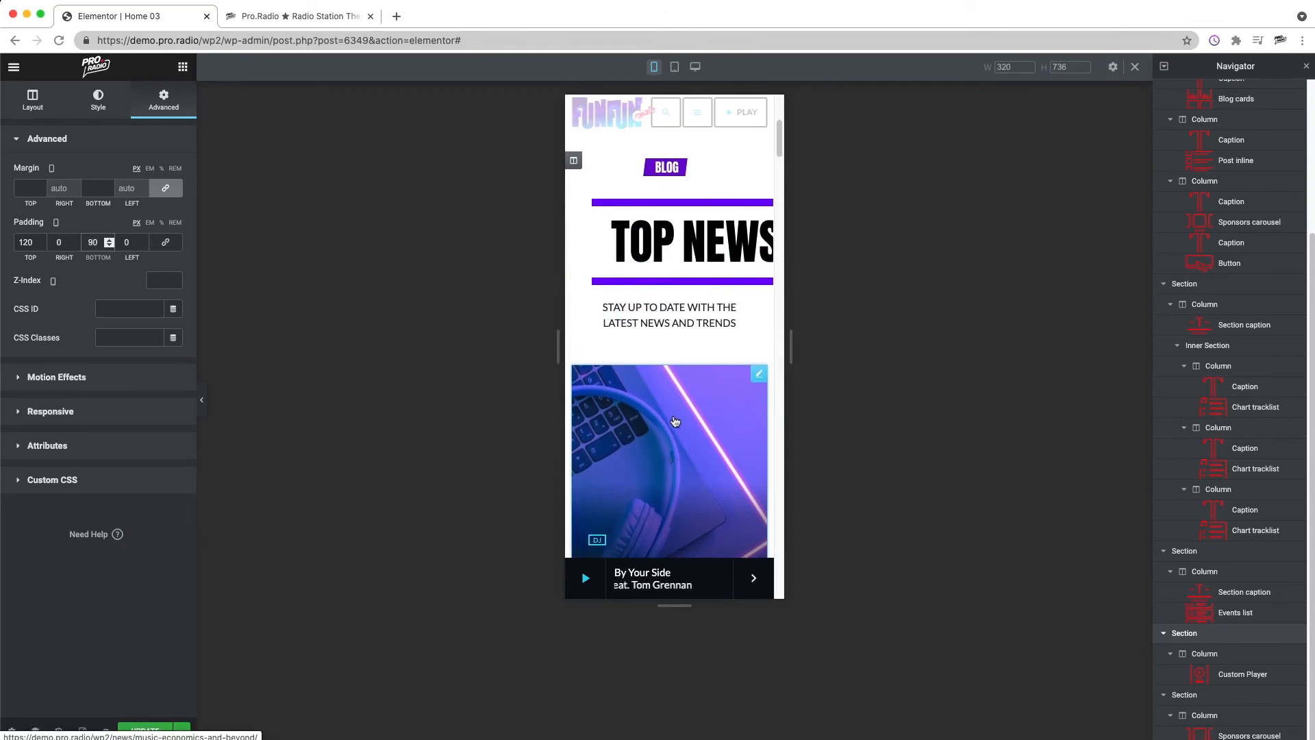
right_click(657, 264)
left_click(692, 274)
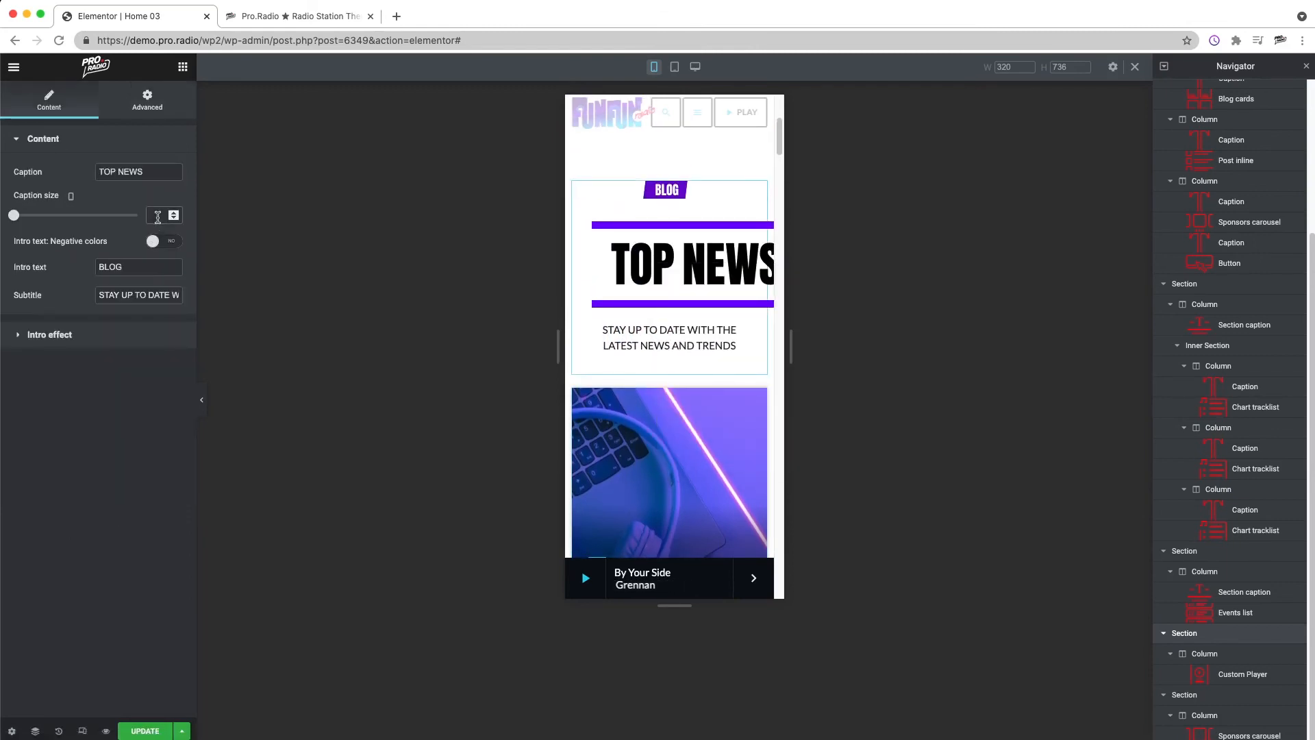
type("40")
Step: Set the mobile caption size of the TOP TRACKS section caption to 40
scroll(672, 364, "down", 20)
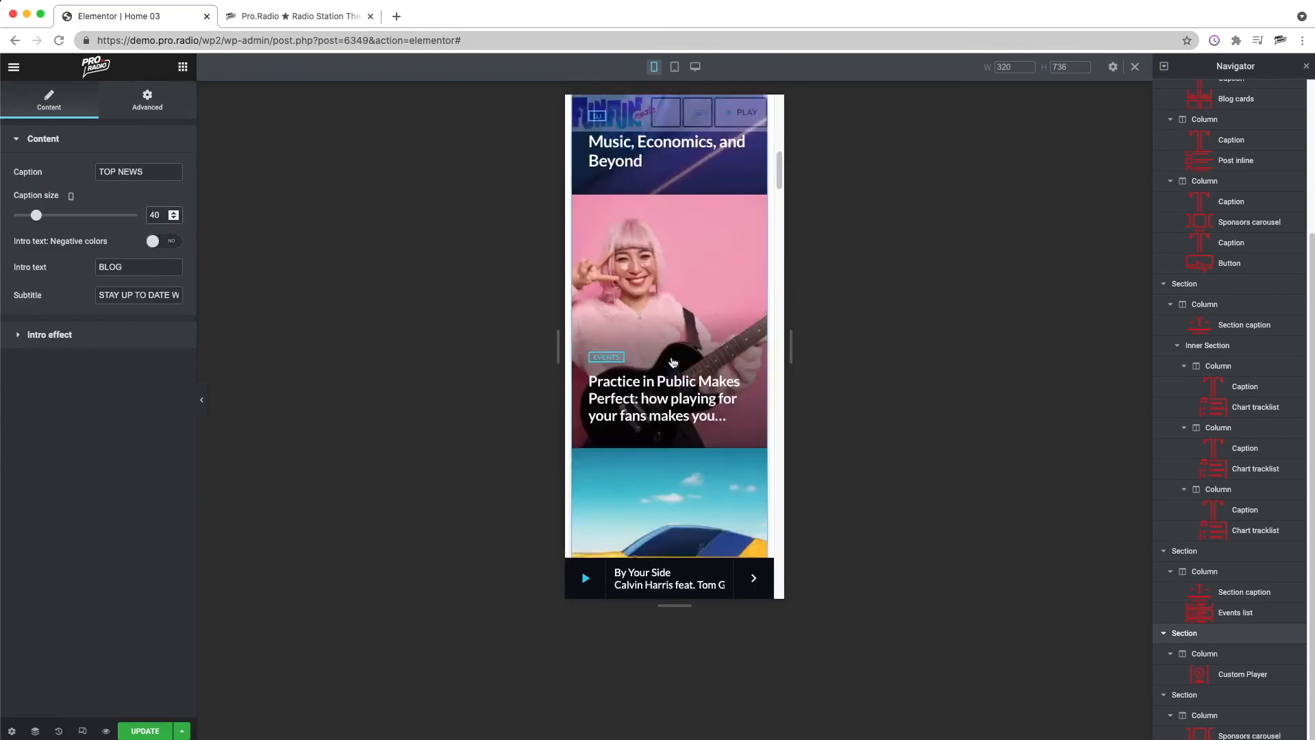
right_click(636, 430)
left_click(666, 441)
type("40")
Step: Try mobile caption sizes 40 and 20 for the UPCOMING EVENTS section caption, and settle on 30
scroll(657, 356, "down", 15)
right_click(656, 357)
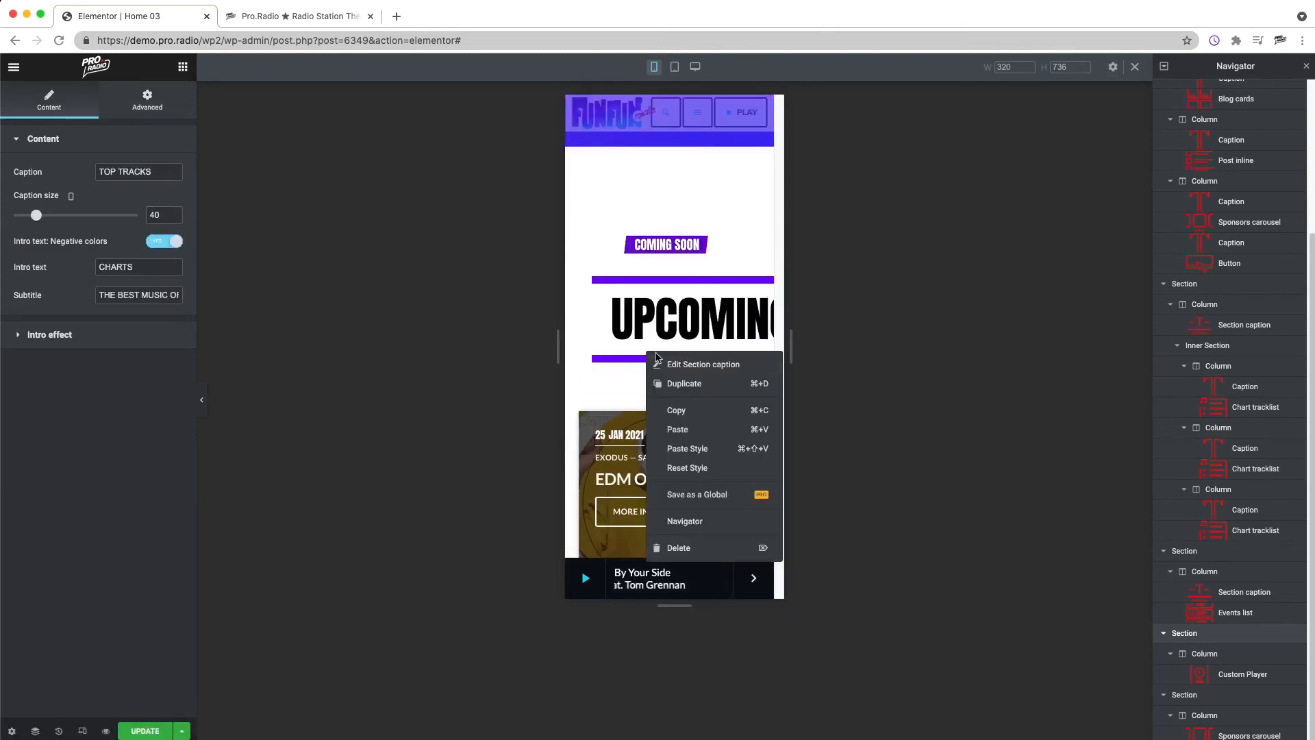
left_click(659, 360)
type("40")
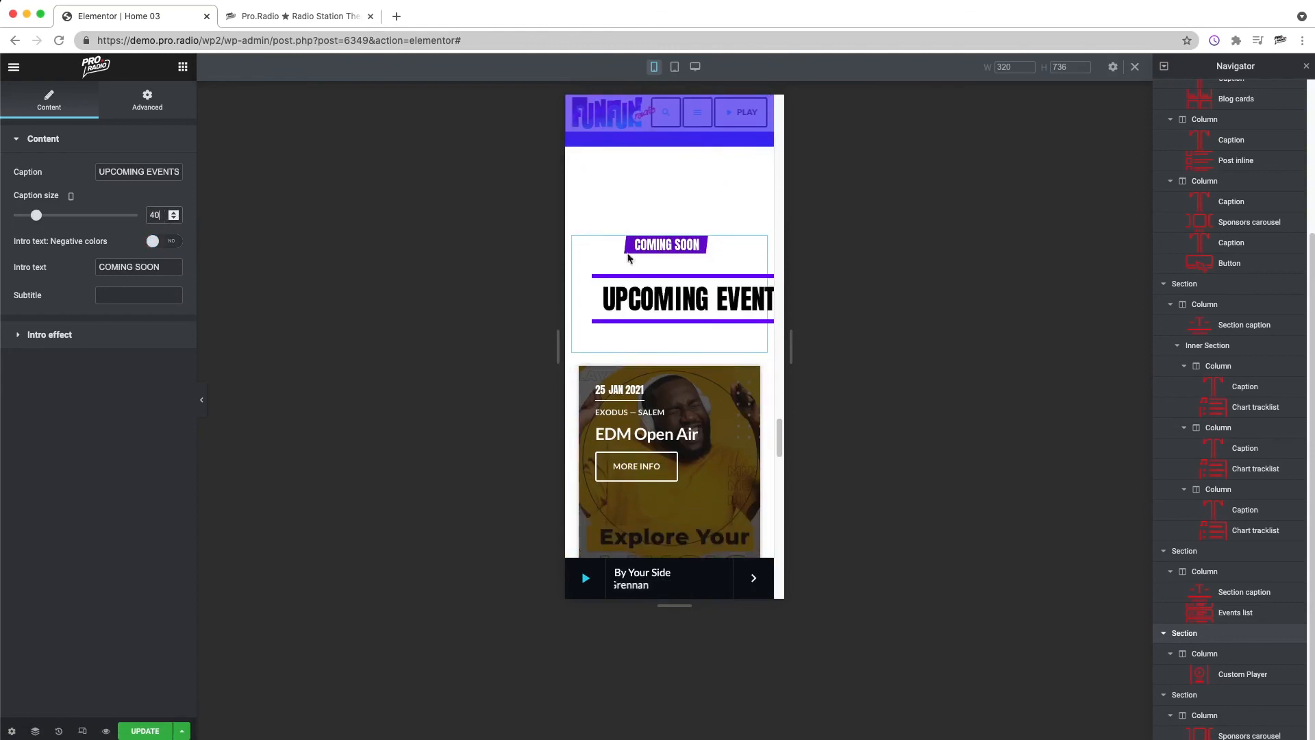
type("2")
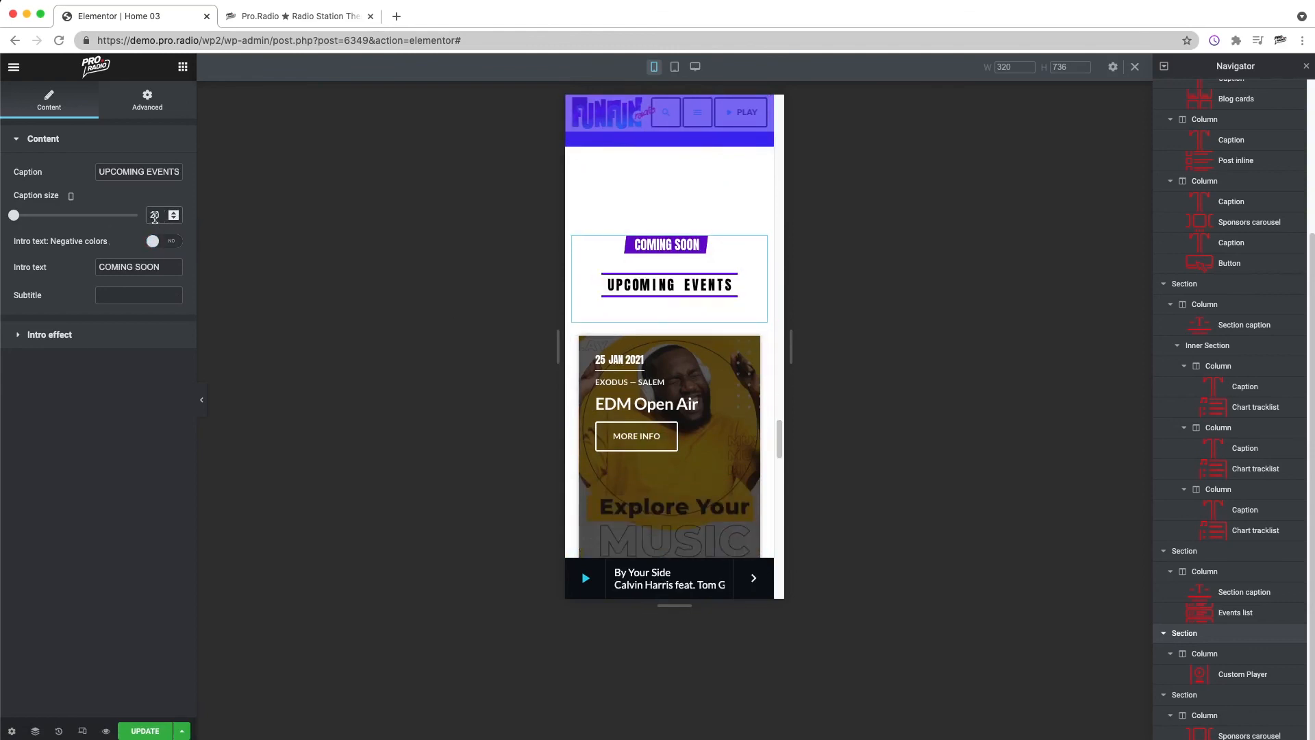
type("30")
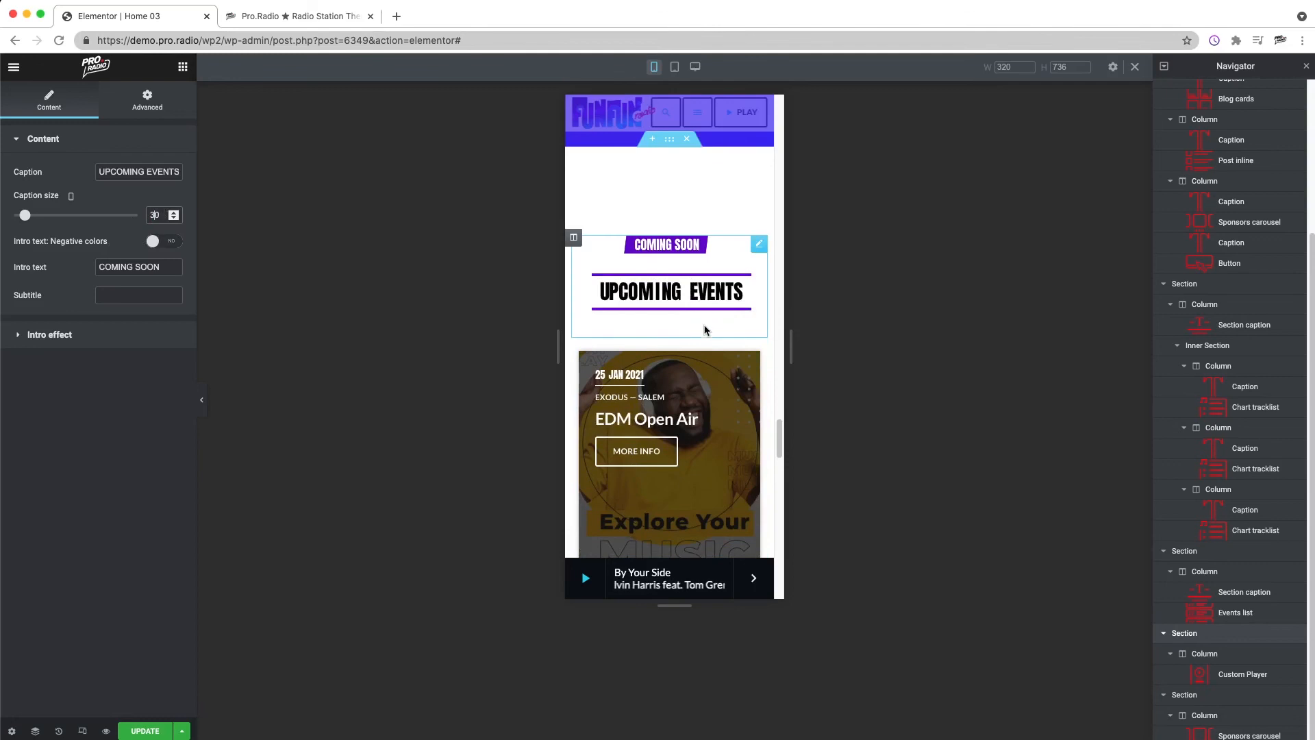
Step: Set the mobile caption size of the TOP TRACKS section caption to 30
scroll(705, 330, "up", 5)
scroll(691, 308, "up", 10)
left_click(683, 458)
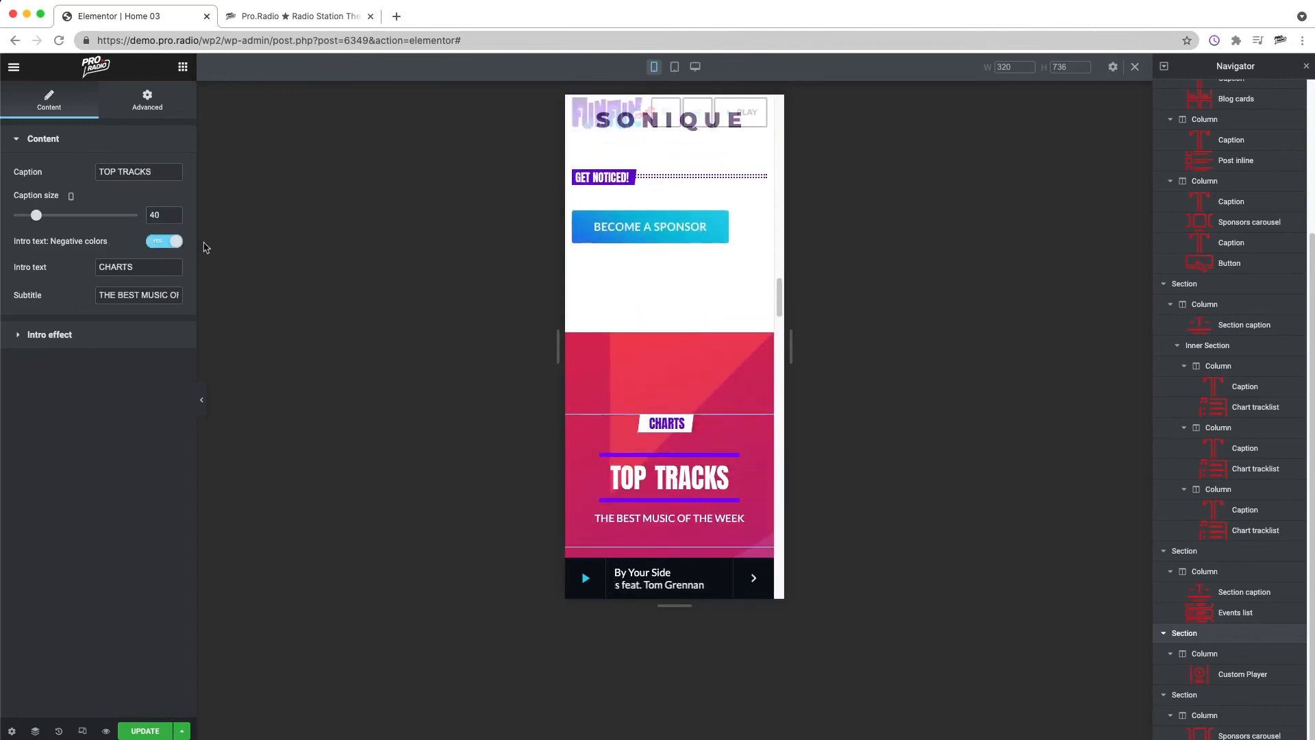
type("30")
Step: Set the mobile caption size of the TOP NEWS section caption to 30
scroll(691, 430, "up", 15)
right_click(691, 429)
left_click(691, 429)
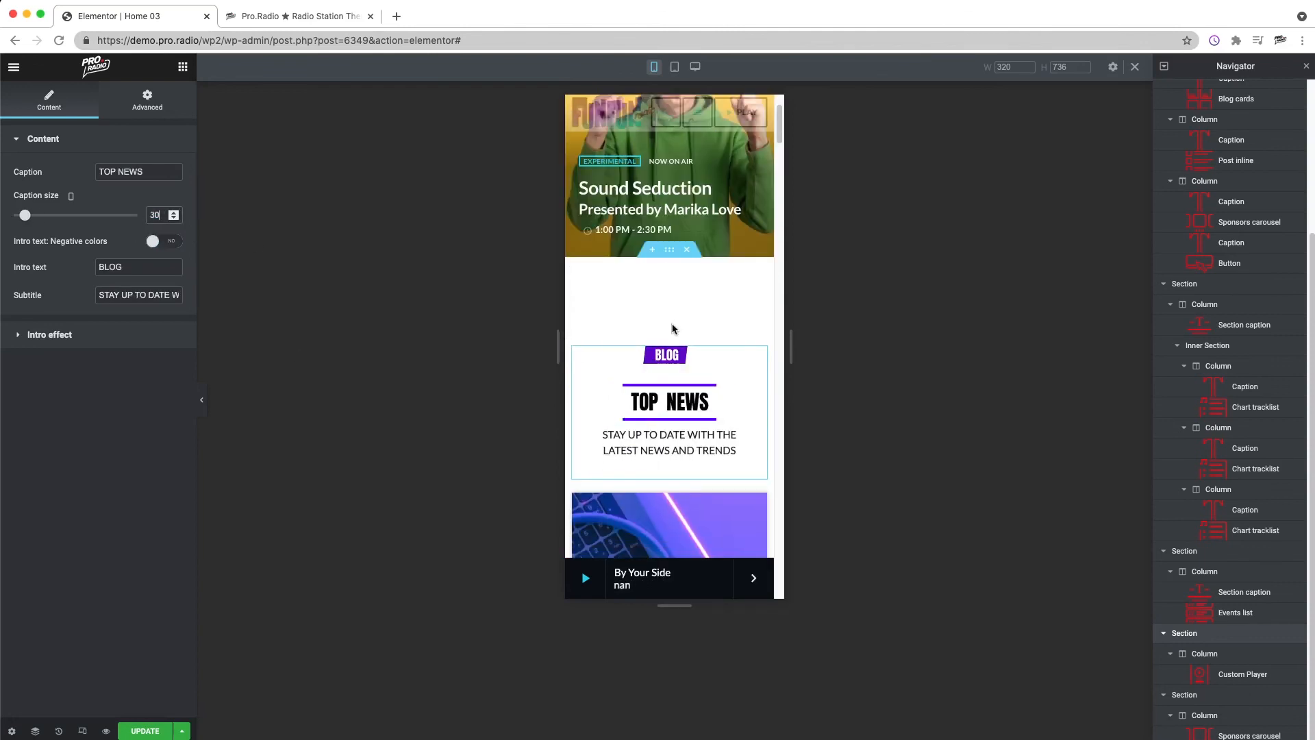
Step: Unlink and adjust the mobile top padding of the TOP NEWS section and the bottom padding of the section holding the BECOME A SPONSOR button
scroll(702, 353, "up", 1)
right_click(702, 351)
left_click(702, 353)
left_click(167, 243)
left_click(22, 242)
type("9")
scroll(697, 394, "down", 10)
scroll(696, 395, "down", 3)
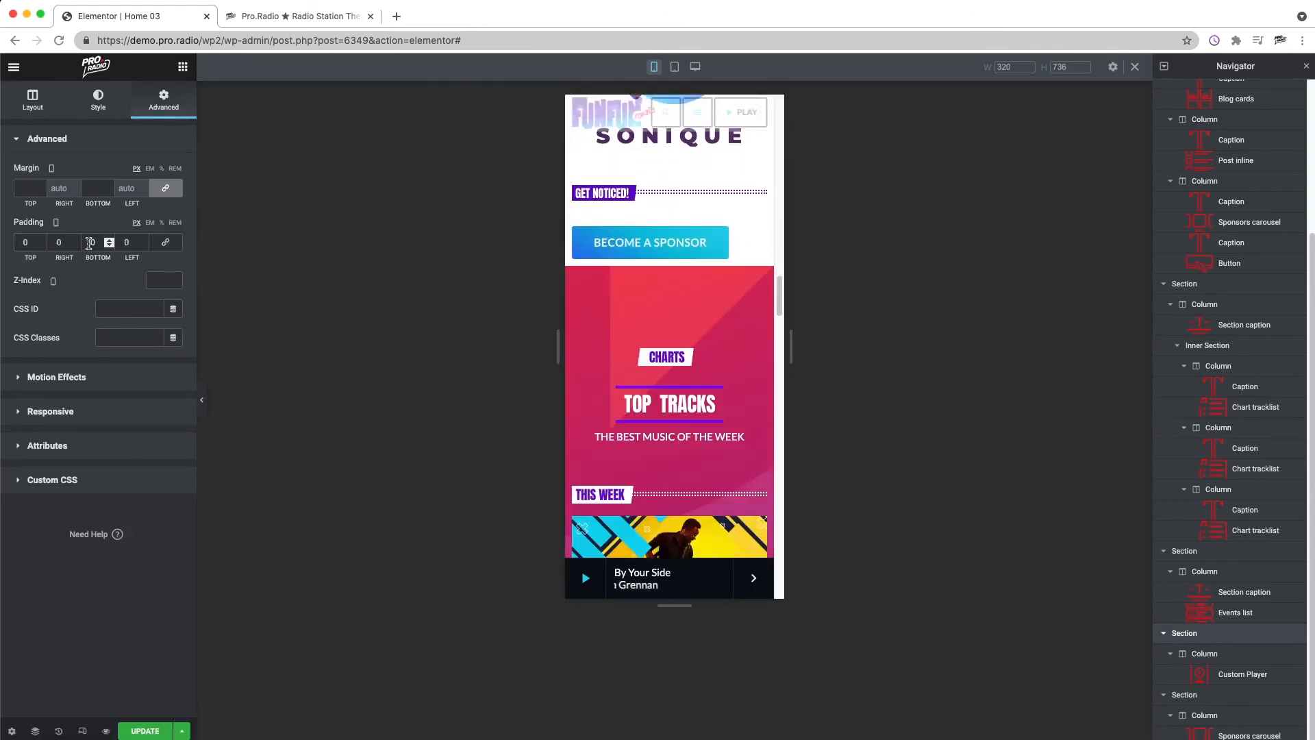
Step: Set the TOP TRACKS section's mobile padding to 90 px above and below, with the other sides at 0
right_click(664, 349)
left_click(692, 358)
left_click(163, 100)
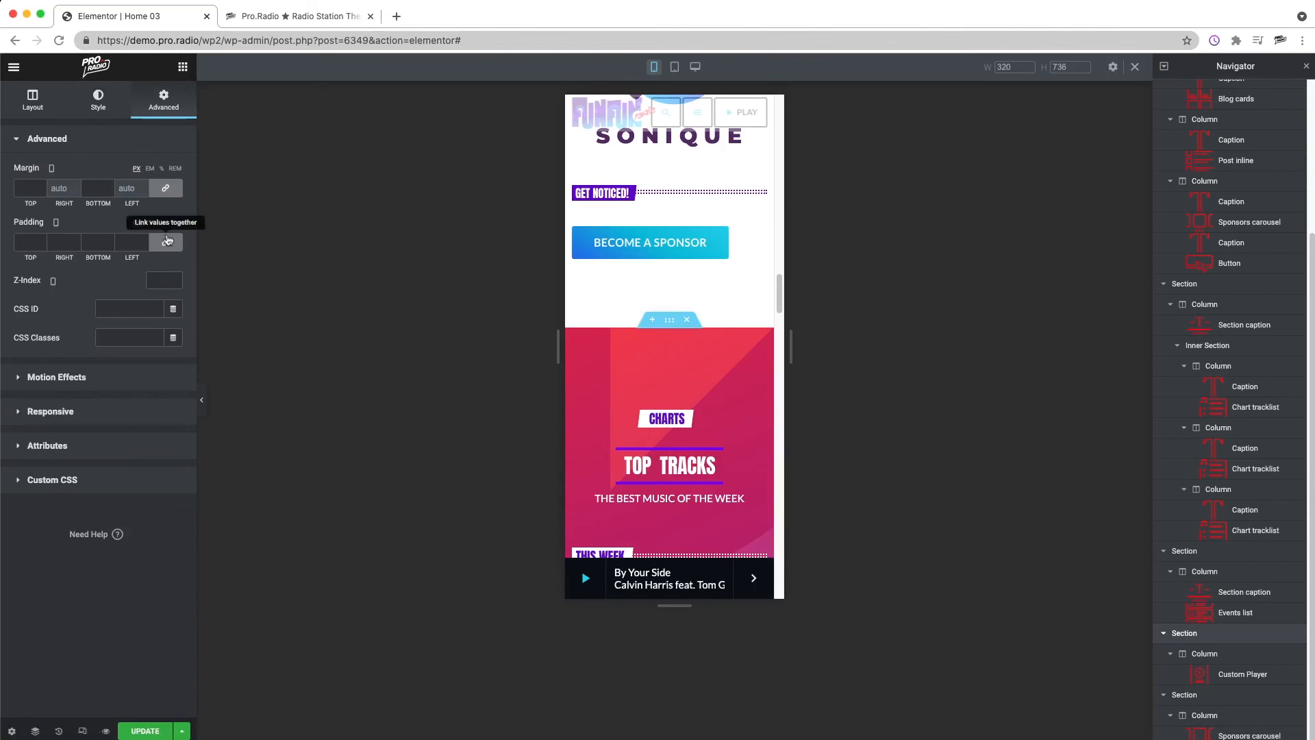
scroll(637, 387, "down", 6)
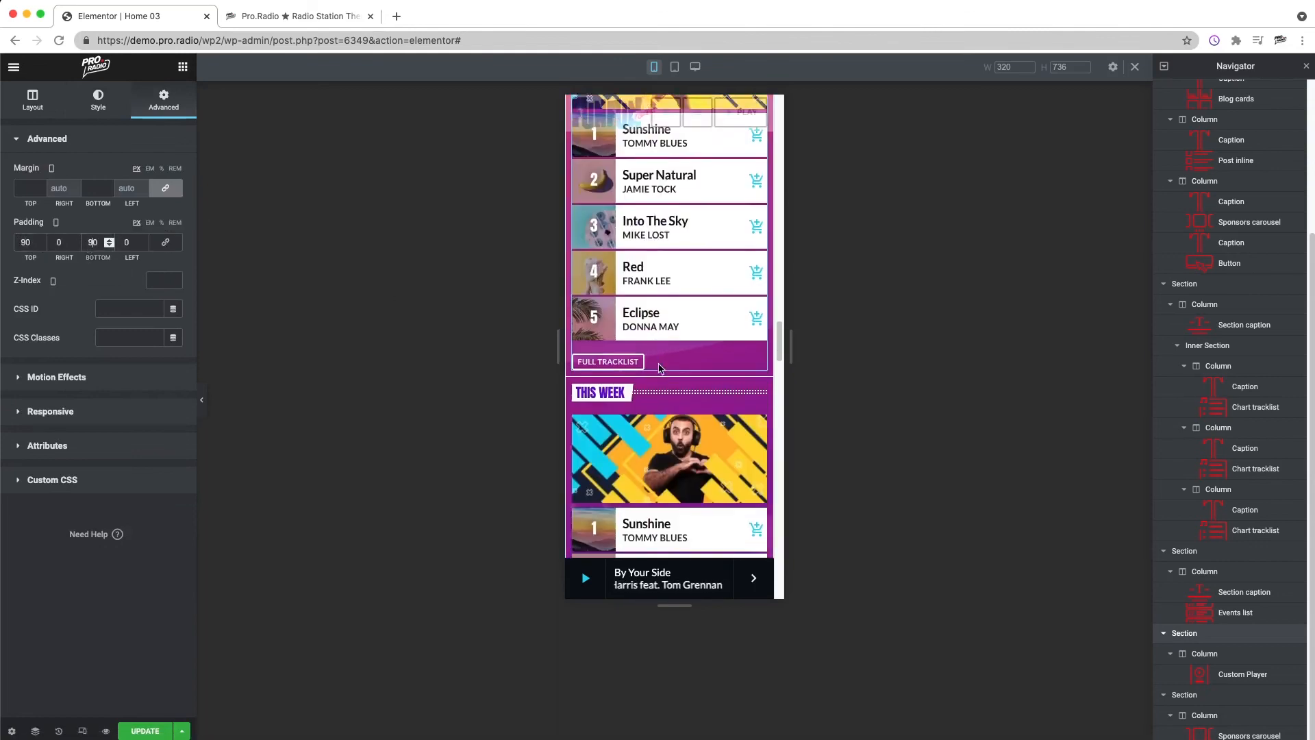
Step: Set the mobile padding of the first THIS WEEK chart column to 20 px on all sides
scroll(652, 364, "up", 10)
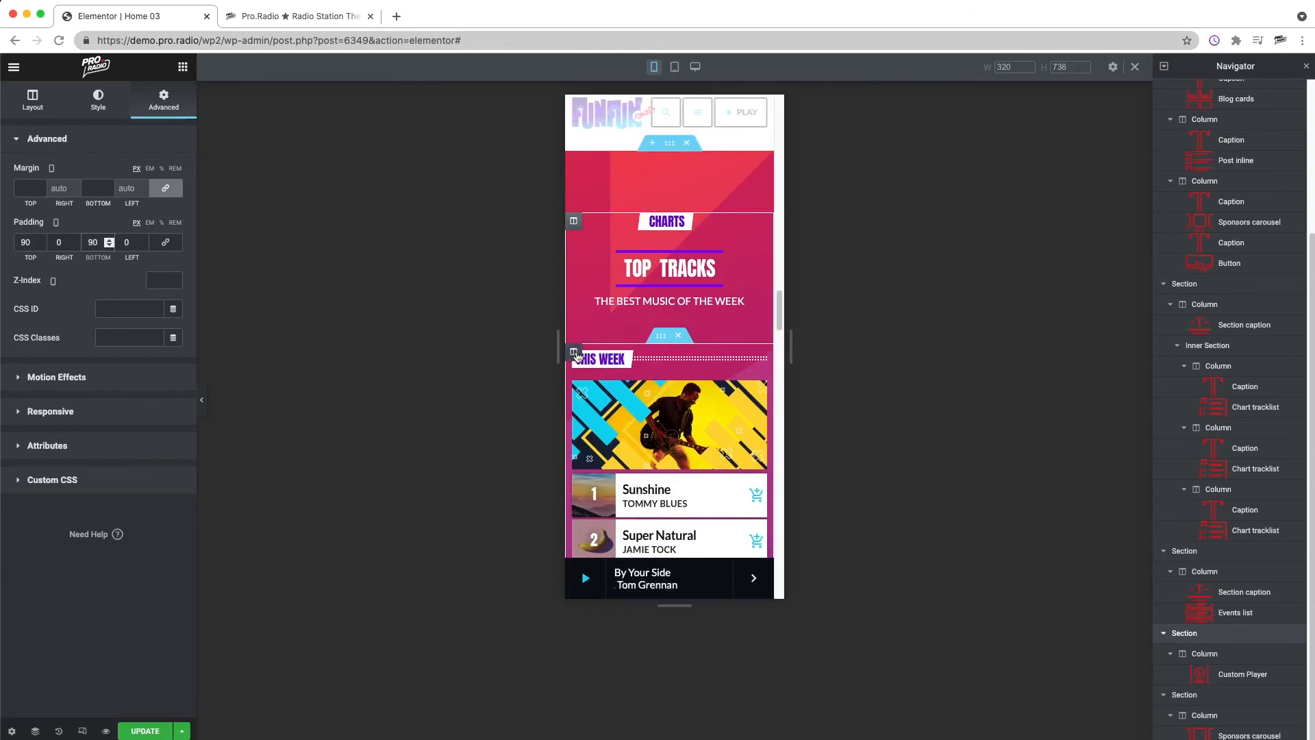
left_click(574, 354)
scroll(576, 356, "down", 2)
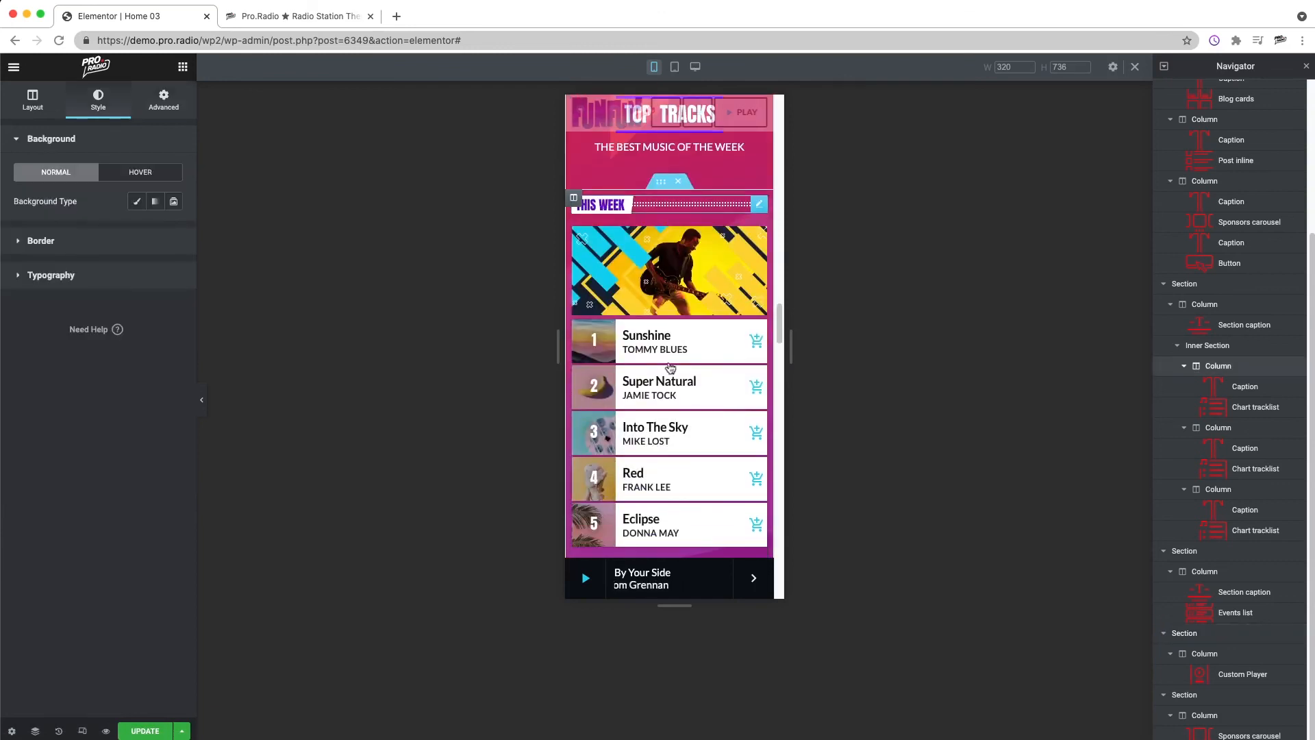
left_click(163, 102)
left_click(165, 243)
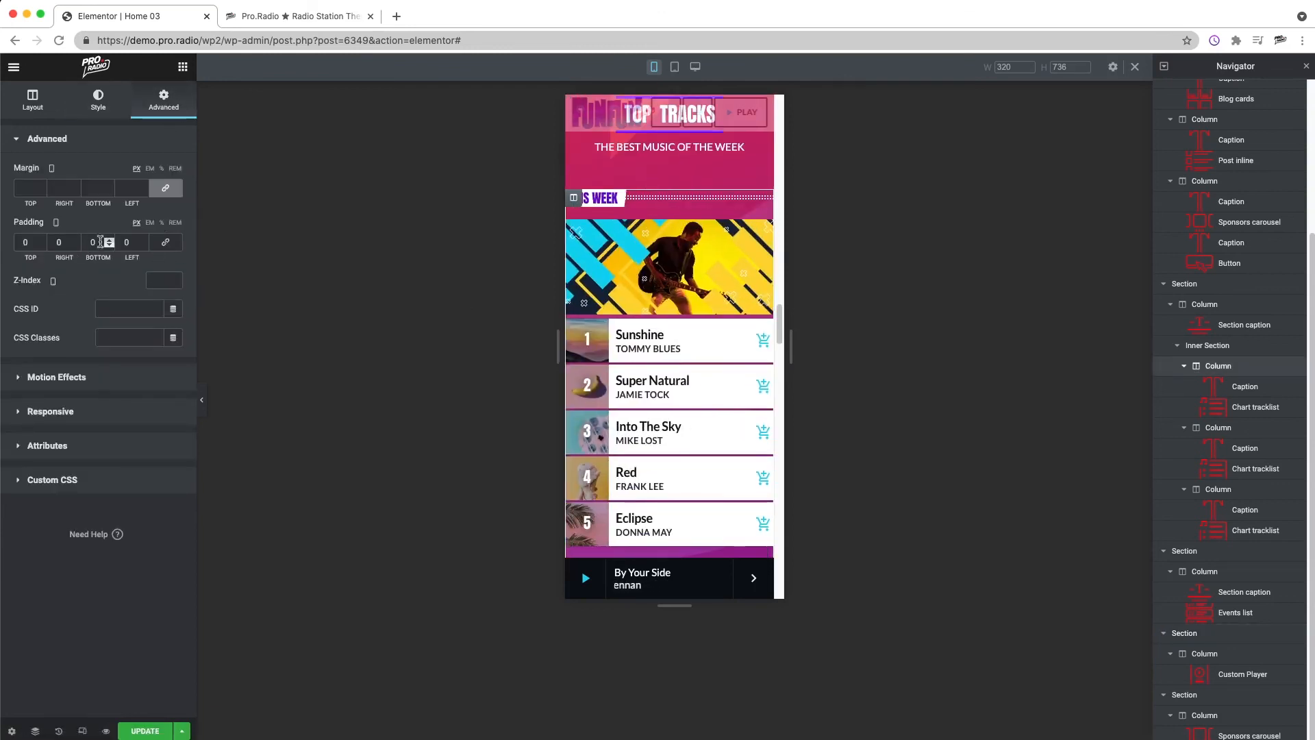
type("3")
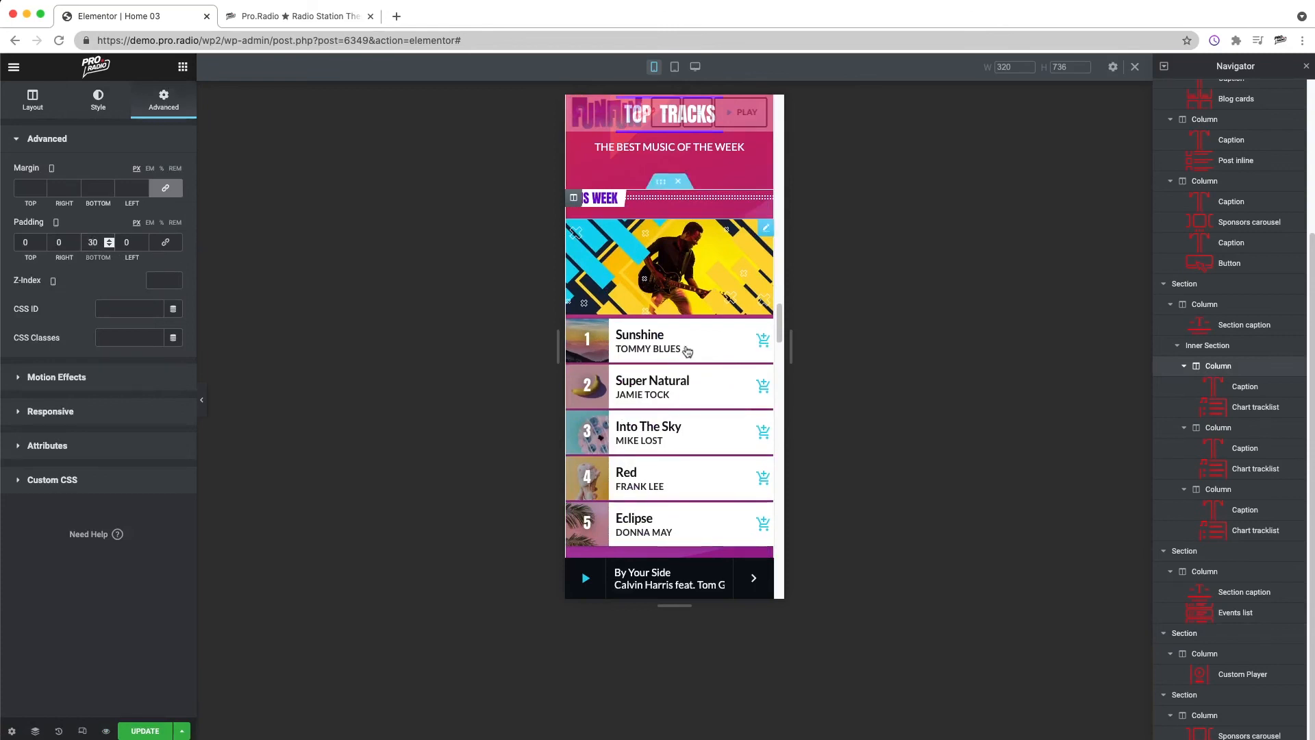
left_click(166, 246)
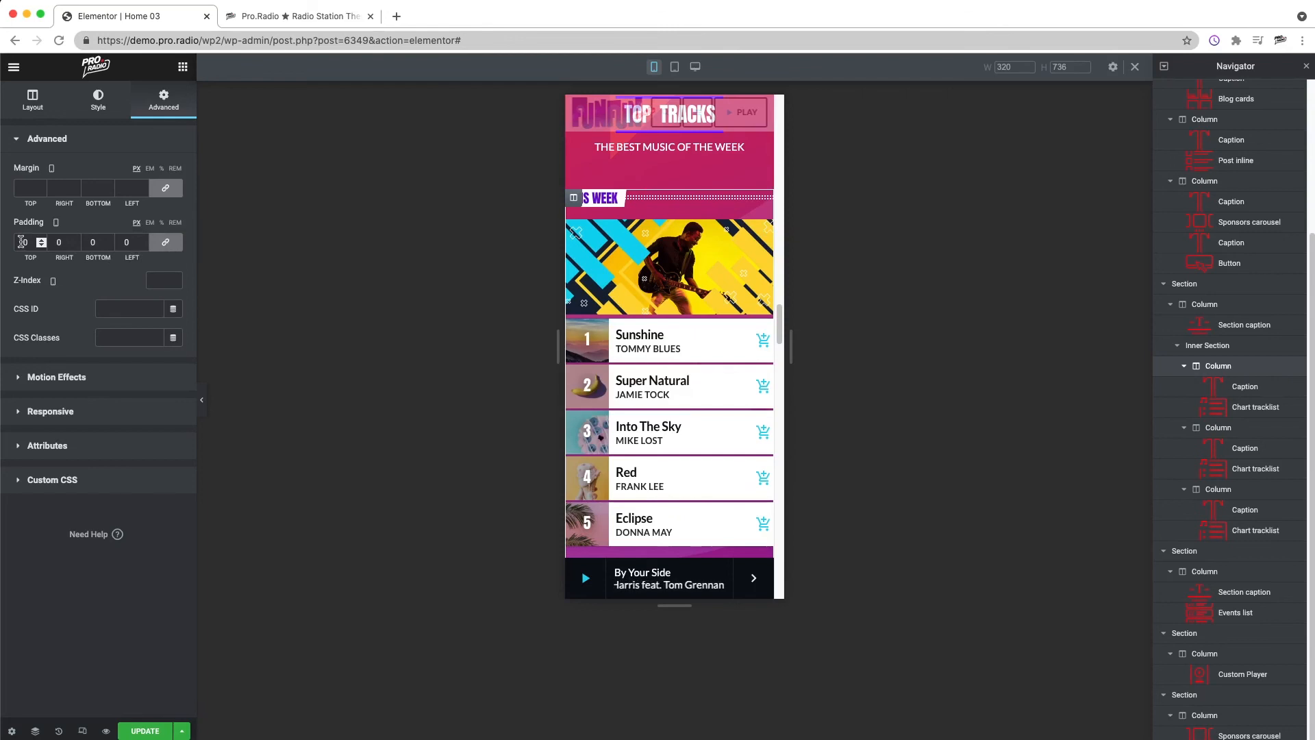
type("1")
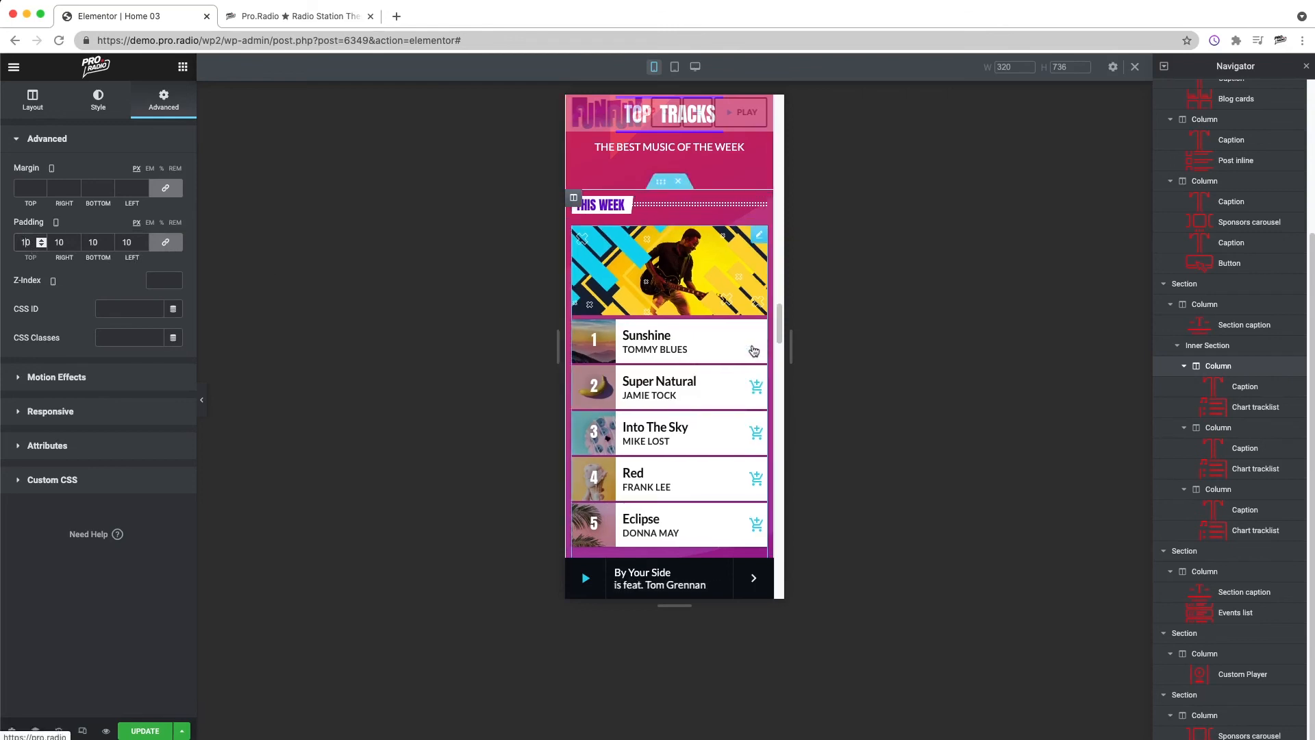
scroll(734, 363, "down", 1)
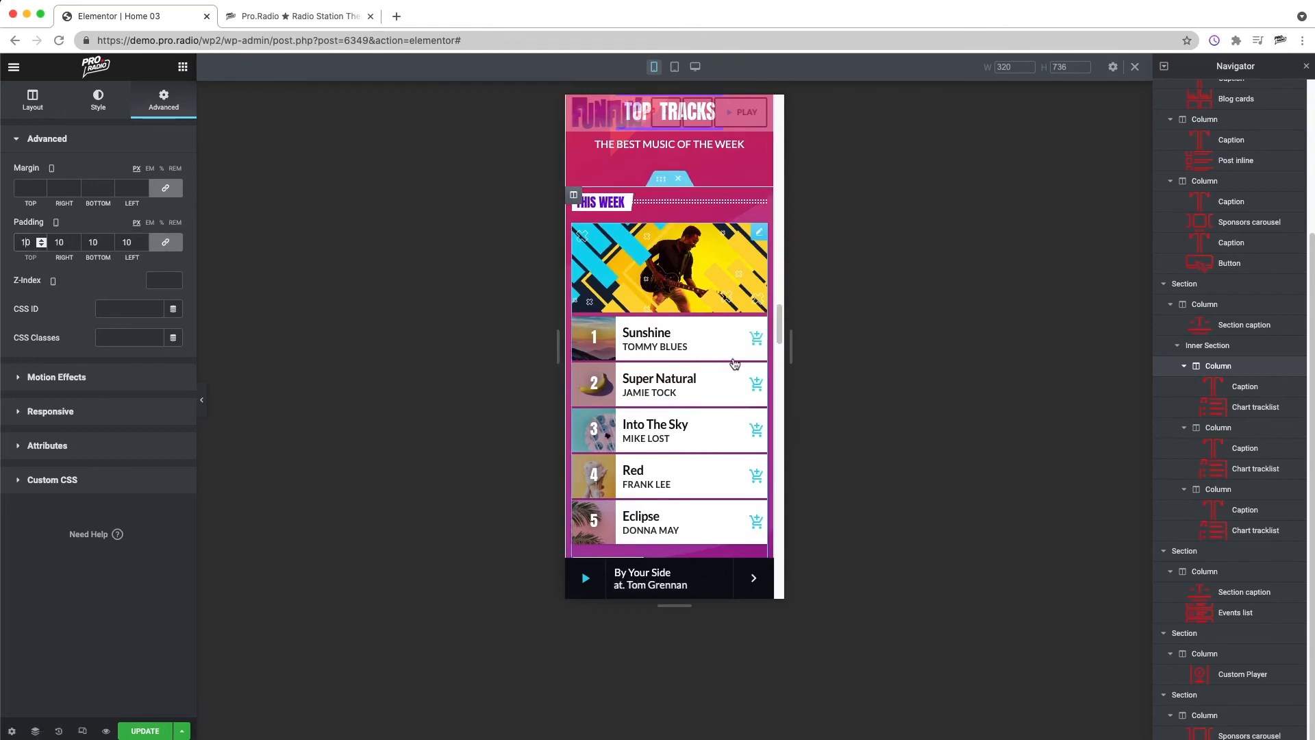
key("BackSpace")
type("2")
scroll(674, 398, "down", 4)
right_click(650, 395)
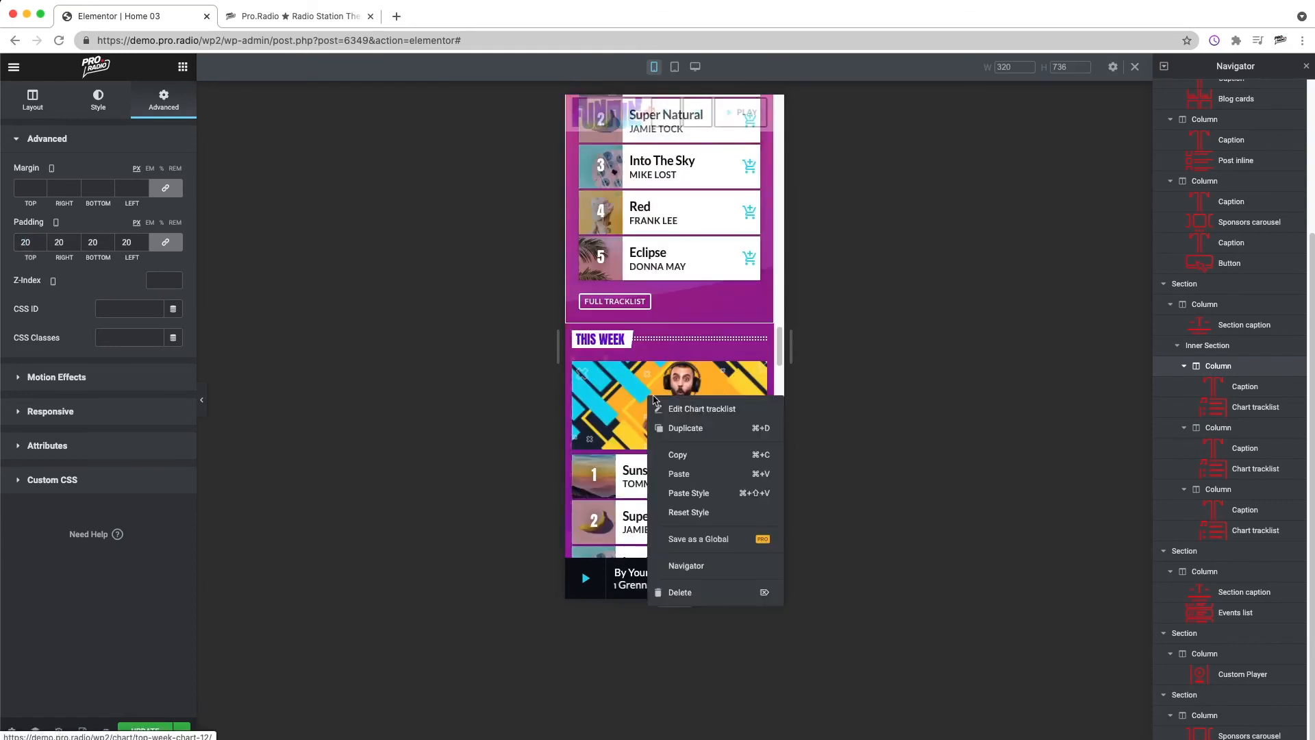
left_click(685, 408)
left_click(147, 100)
left_click(24, 244)
type("20")
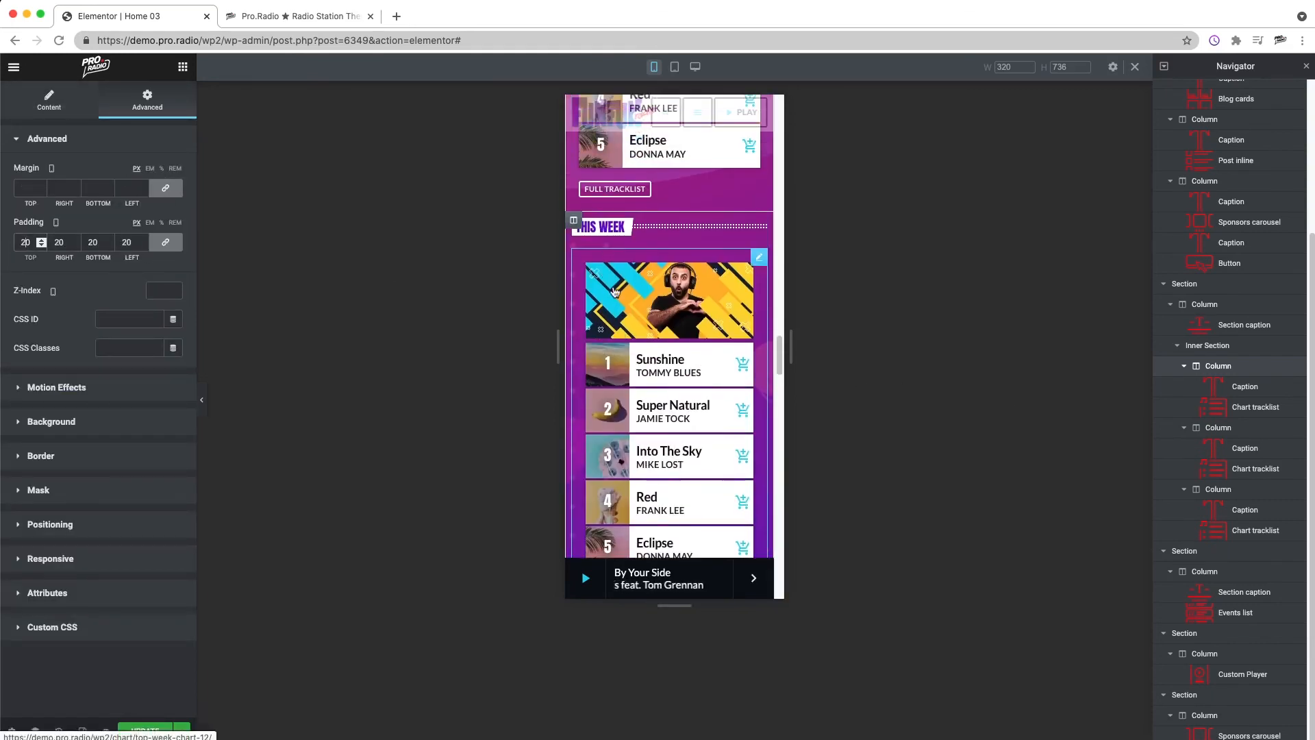
key("BackSpace")
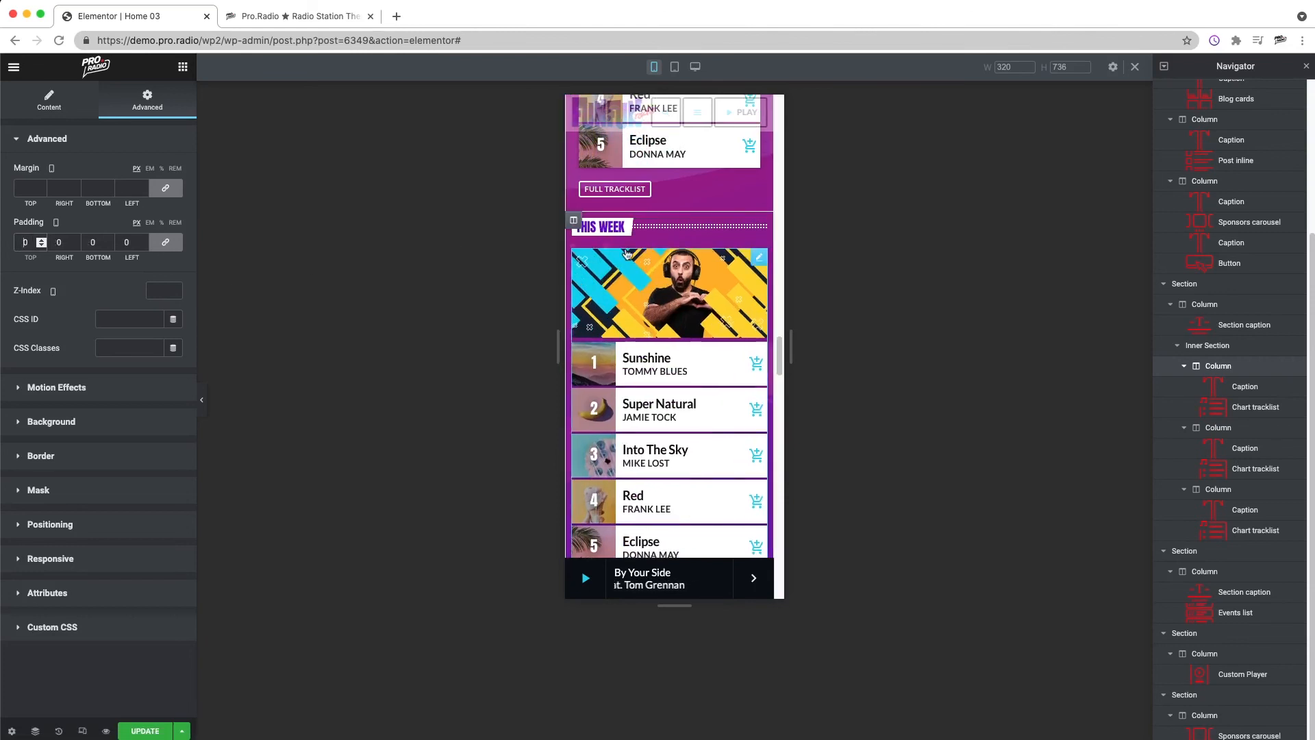
Step: Set the mobile padding of the second THIS WEEK chart column to 20 px on all sides
right_click(574, 224)
left_click(616, 236)
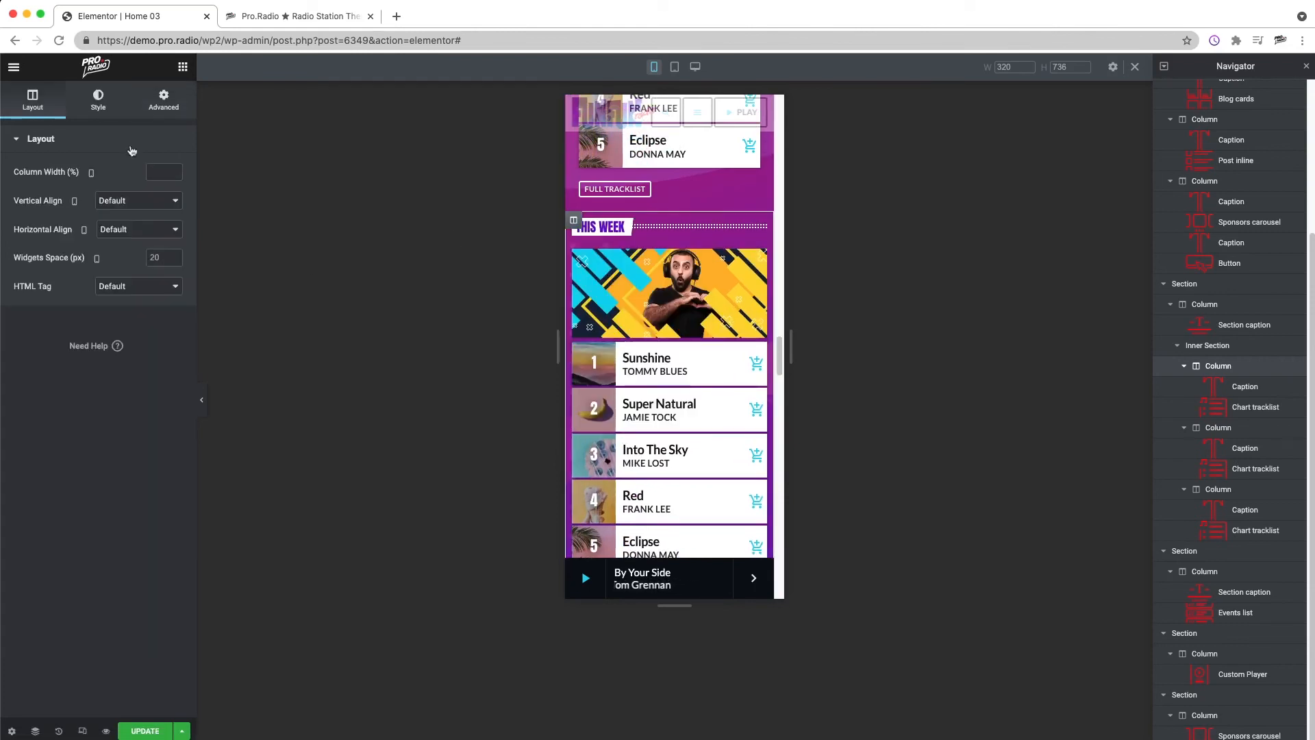
left_click(154, 103)
left_click_drag(167, 261, 166, 249)
left_click(167, 247)
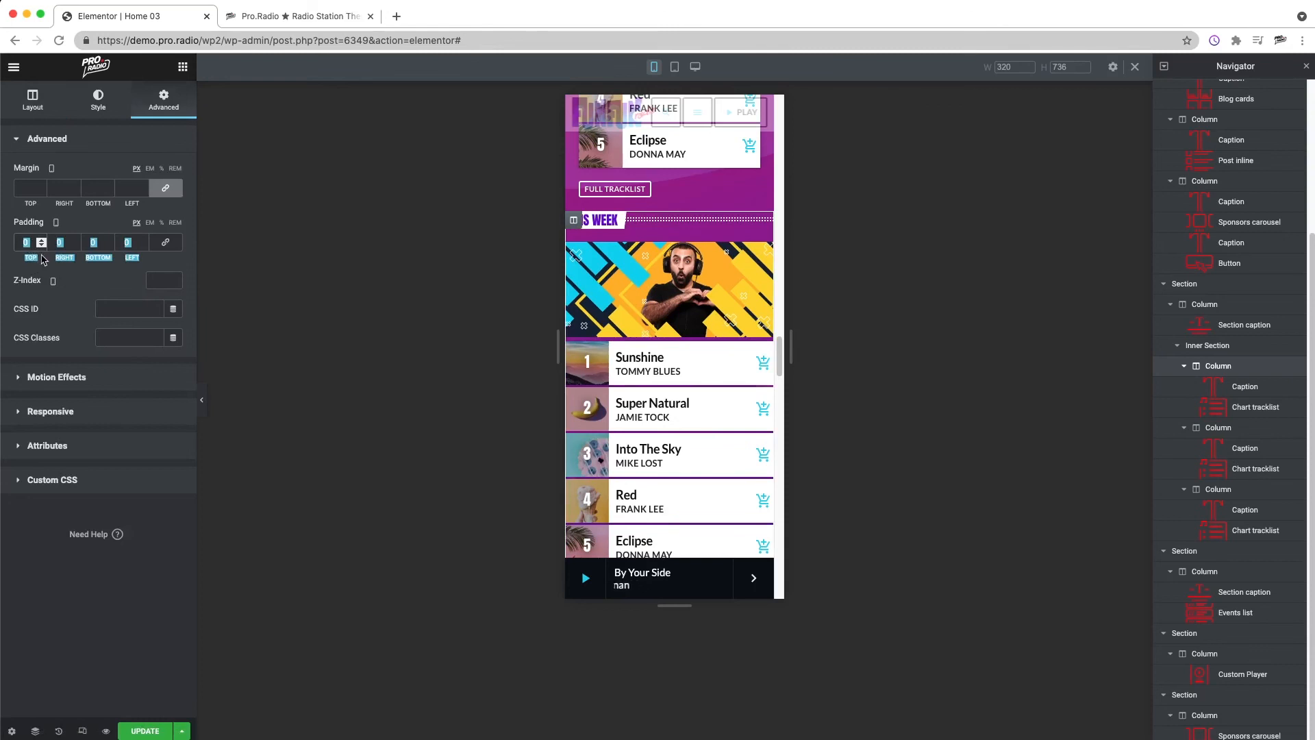
left_click(165, 243)
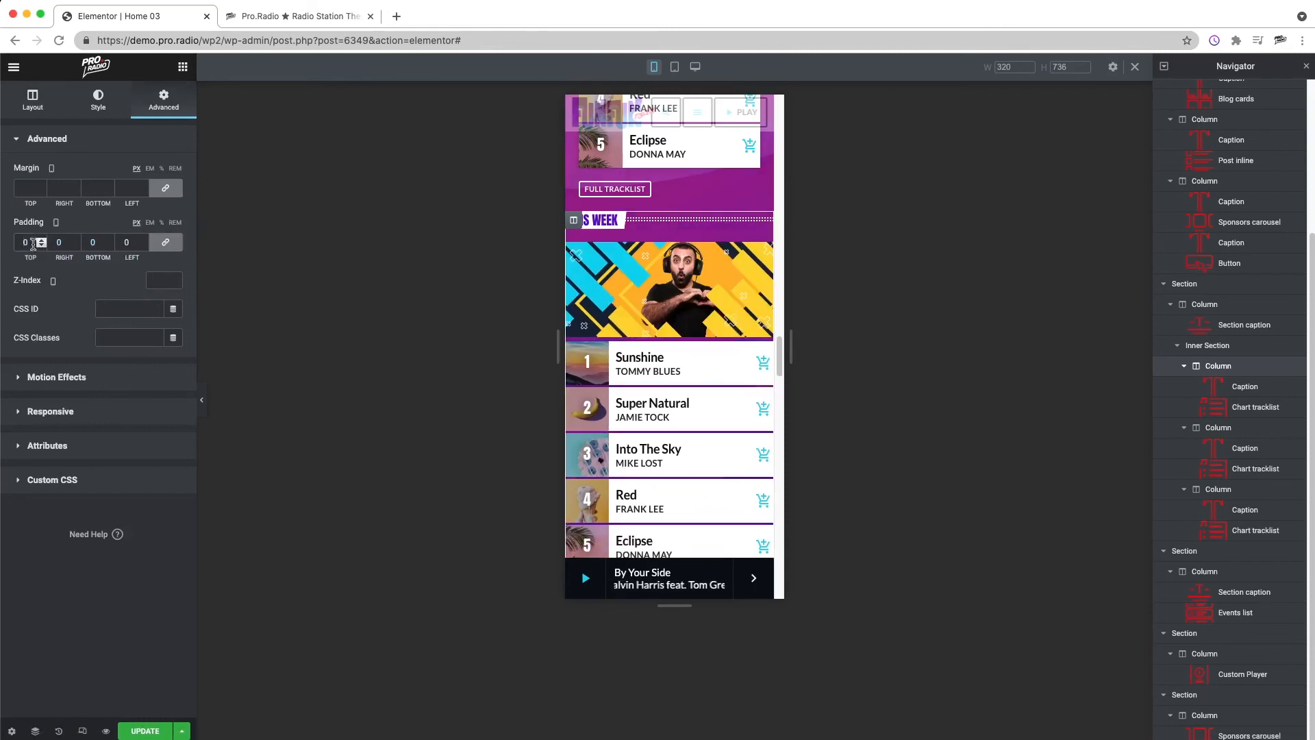
type("20")
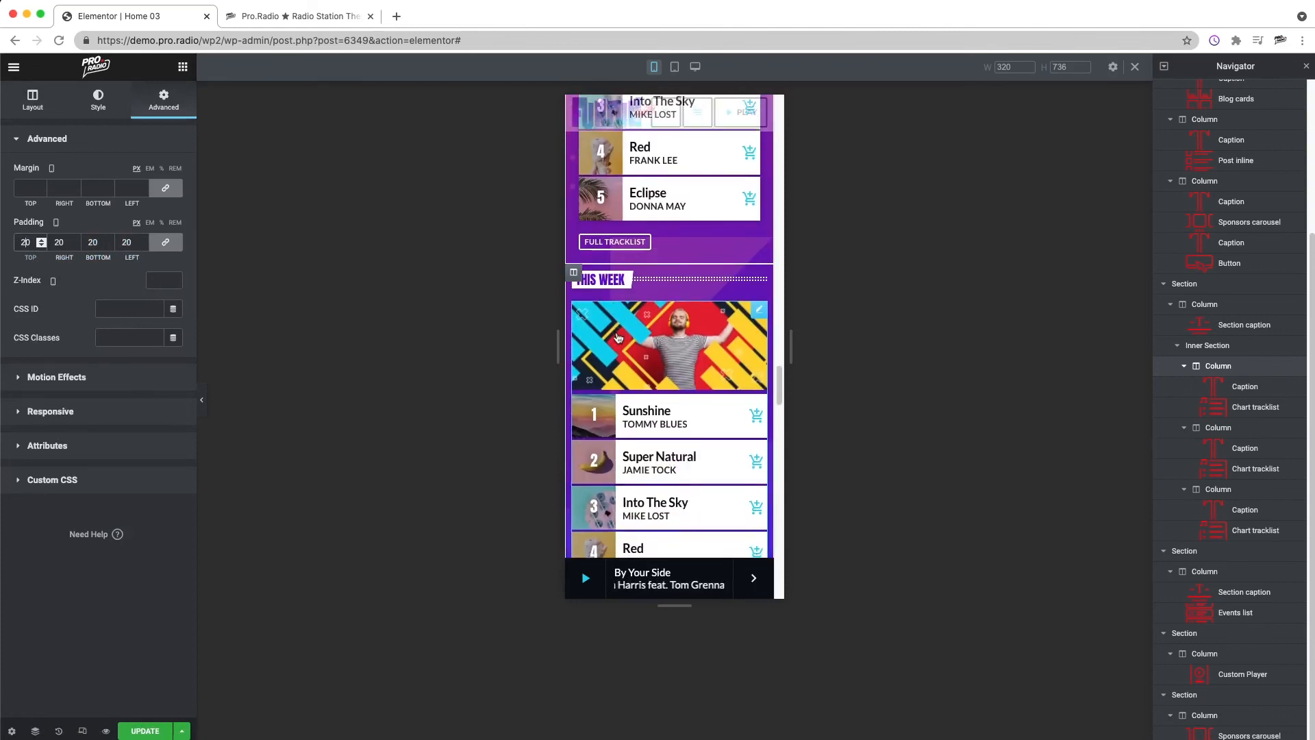
Step: Set the mobile padding of the third THIS WEEK chart column to 20 px on all sides
left_click(574, 231)
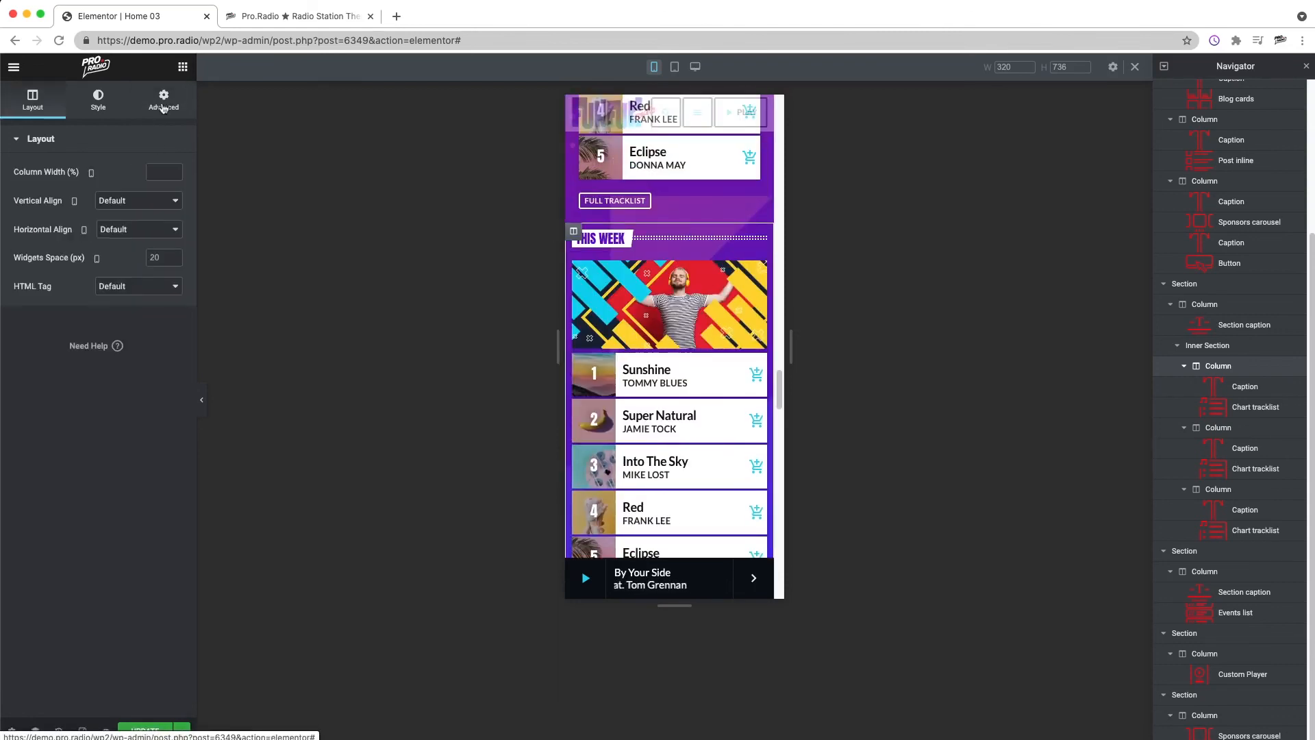
left_click(164, 101)
left_click(26, 244)
type("20")
Step: Set the UPCOMING EVENTS section's mobile padding to 90 px above and below, with the other sides at 0
scroll(685, 329, "down", 8)
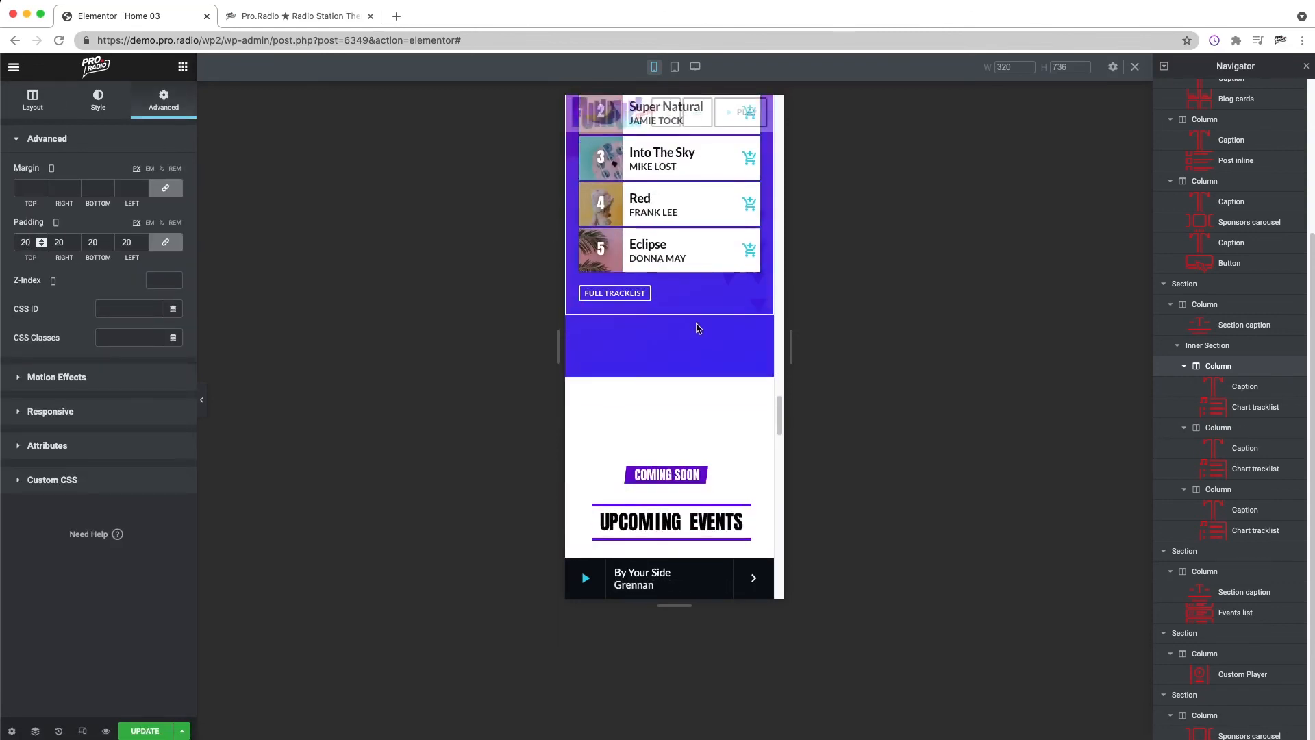
scroll(697, 332, "down", 1)
right_click(665, 251)
left_click(710, 266)
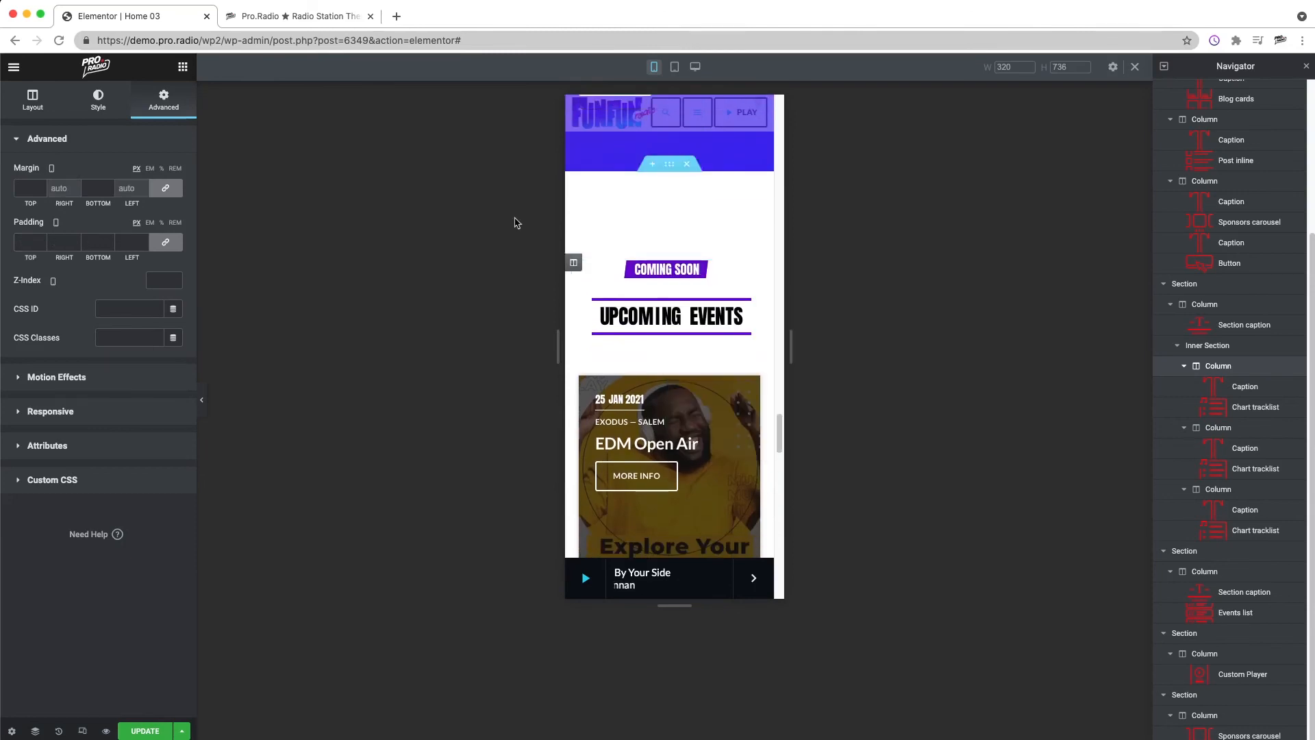
left_click(166, 244)
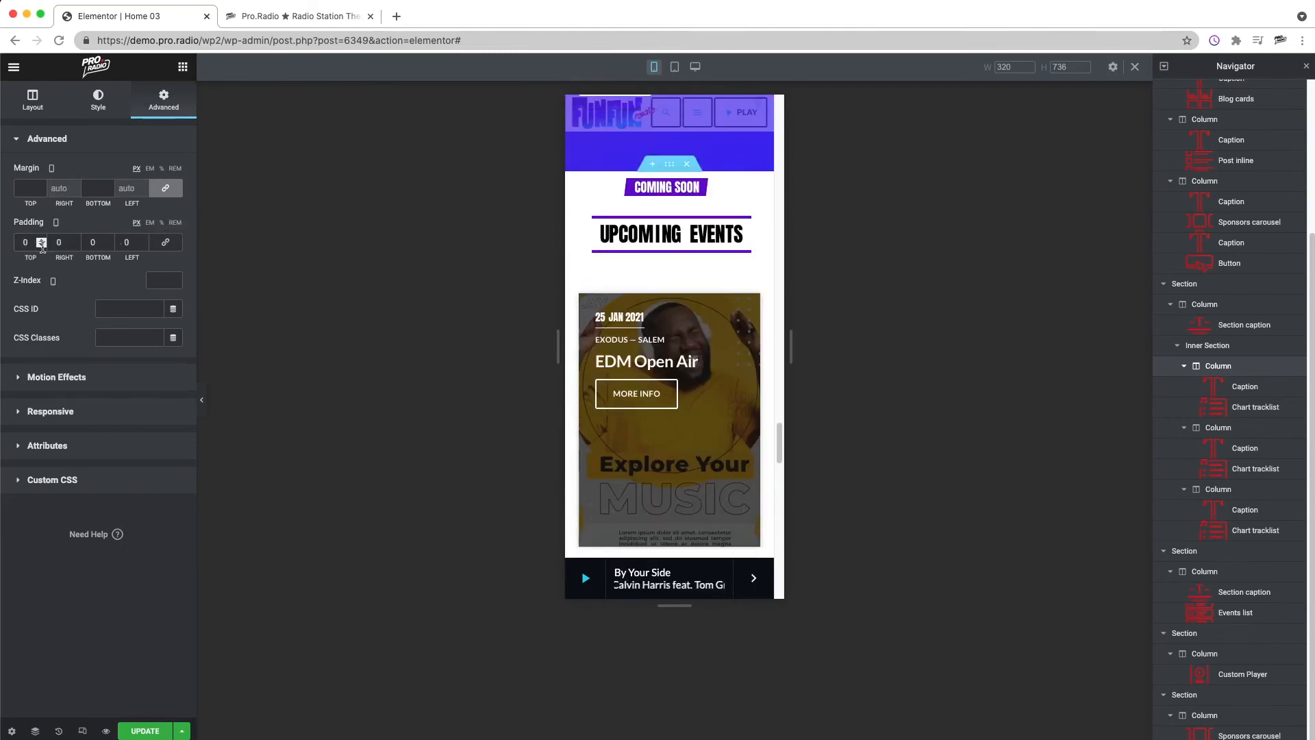
type("9")
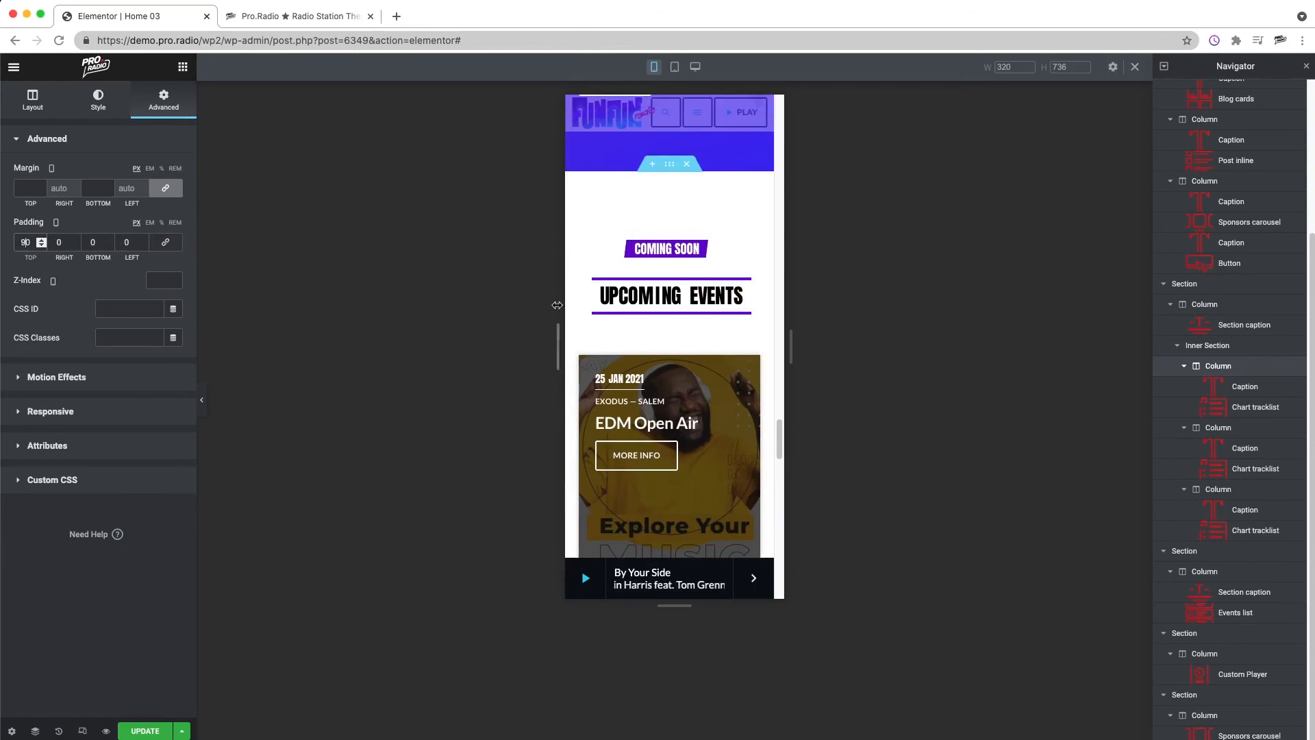
type("9")
Step: Hide the arrows and dots of the sponsors carousel below the player section
scroll(676, 300, "down", 10)
scroll(675, 304, "down", 4)
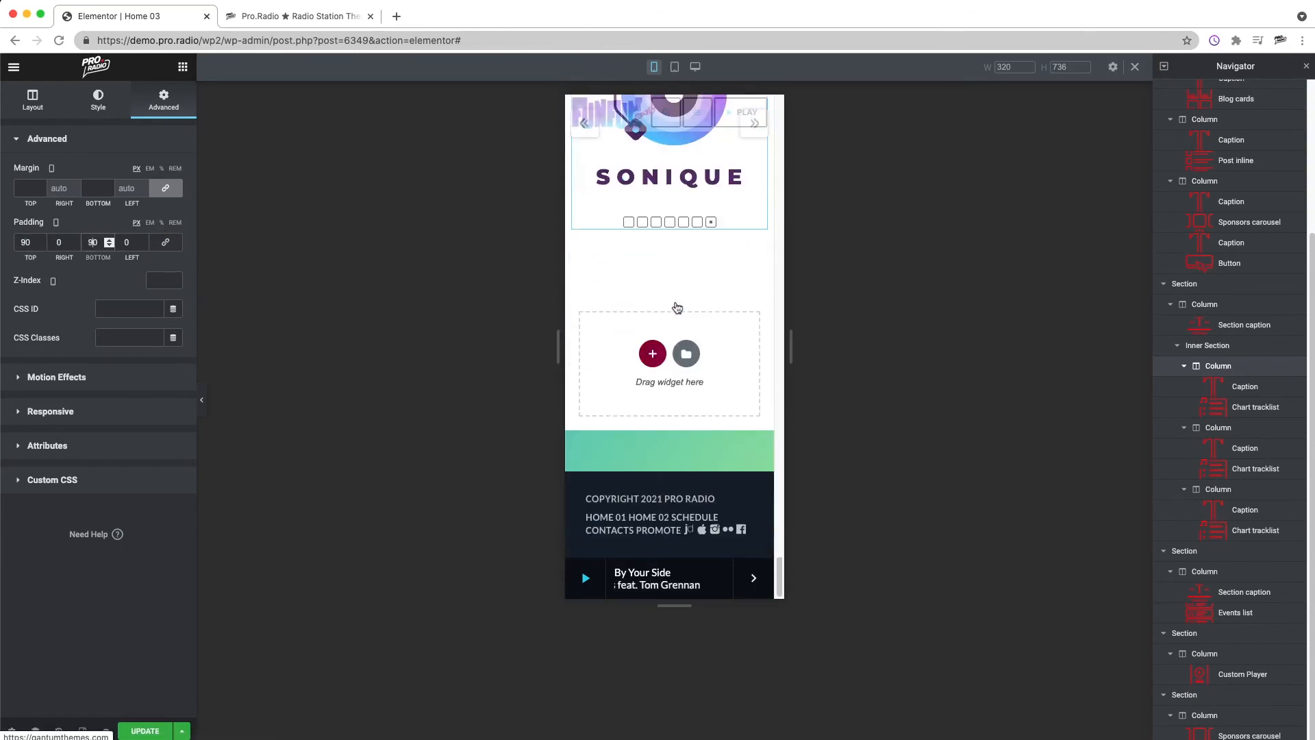
scroll(676, 306, "up", 4)
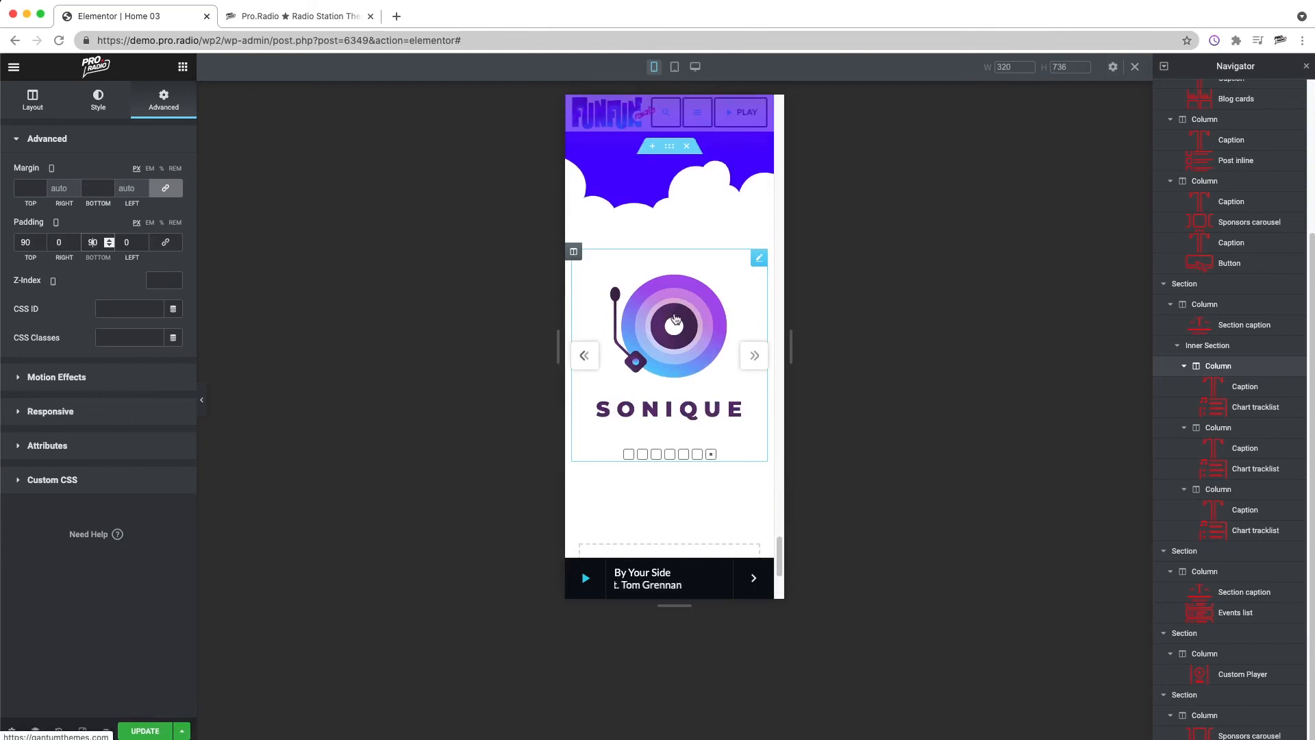
right_click(674, 318)
left_click(691, 324)
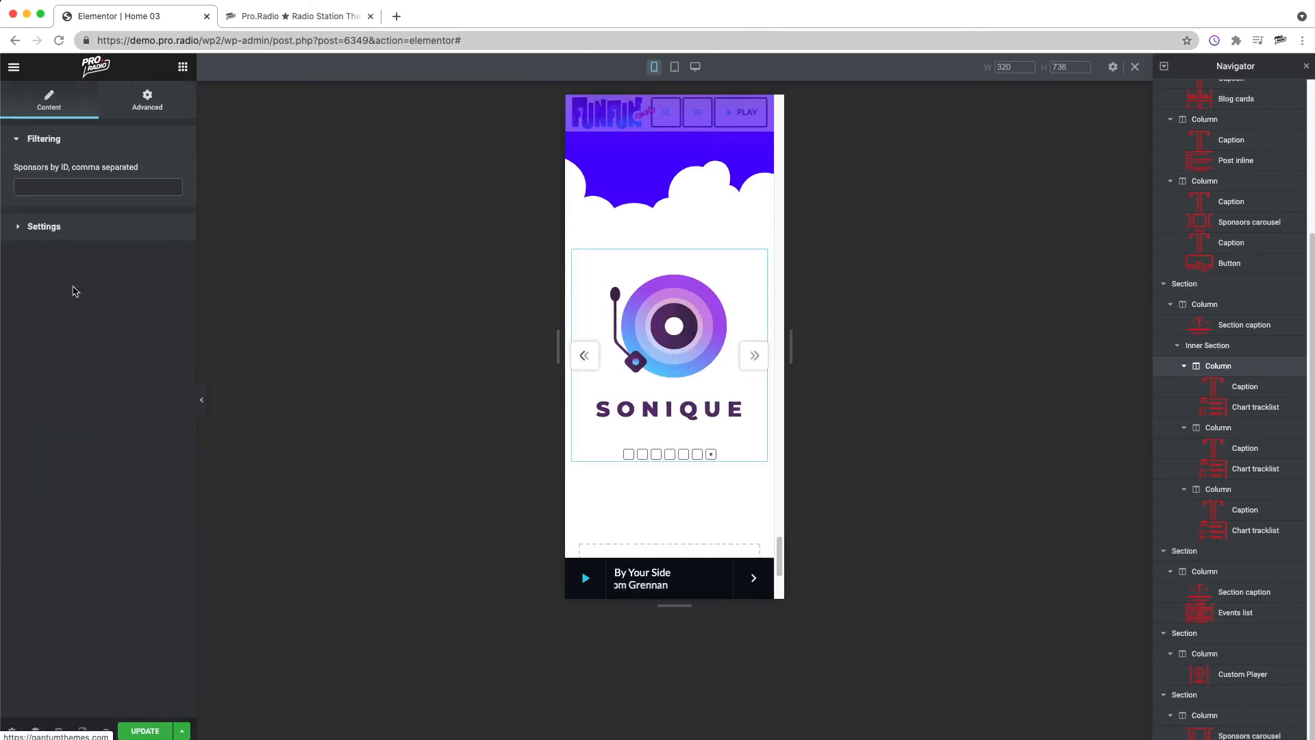
left_click(44, 226)
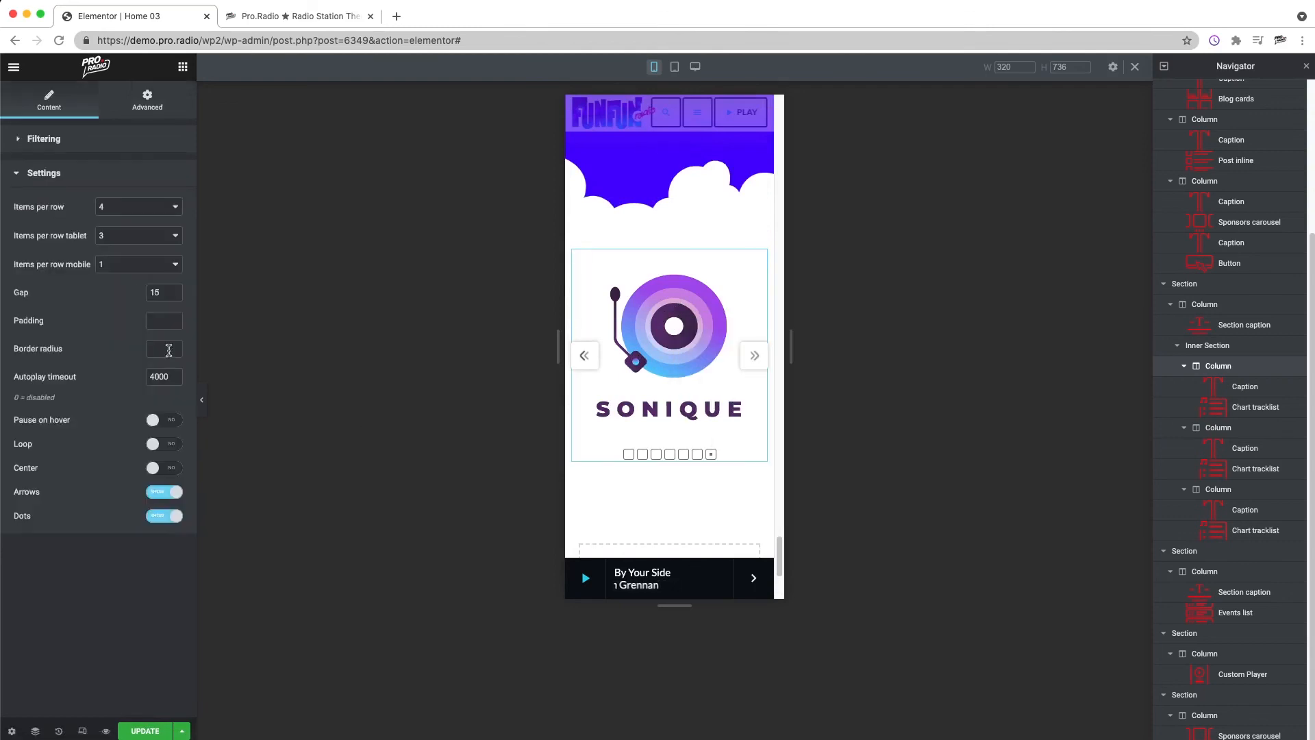
left_click(170, 518)
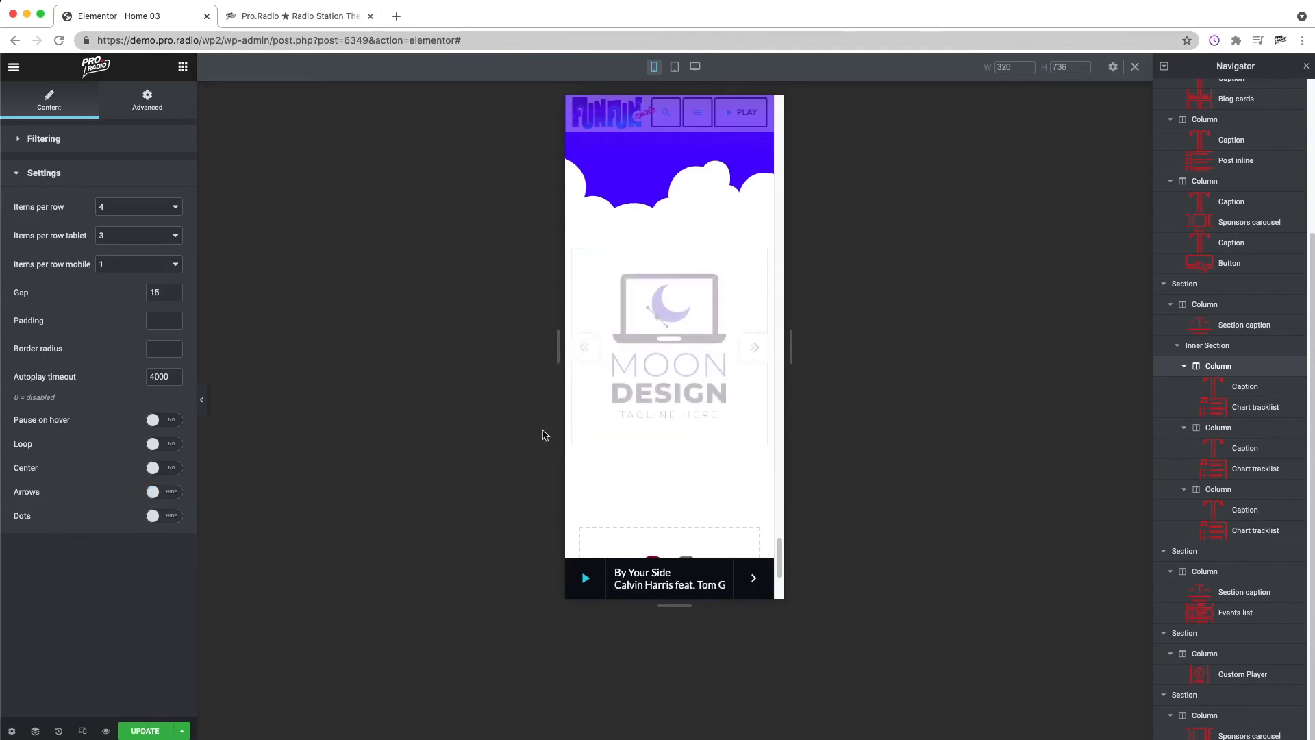
Step: Set the sponsors carousel to show 3 items per row on mobile
left_click(109, 264)
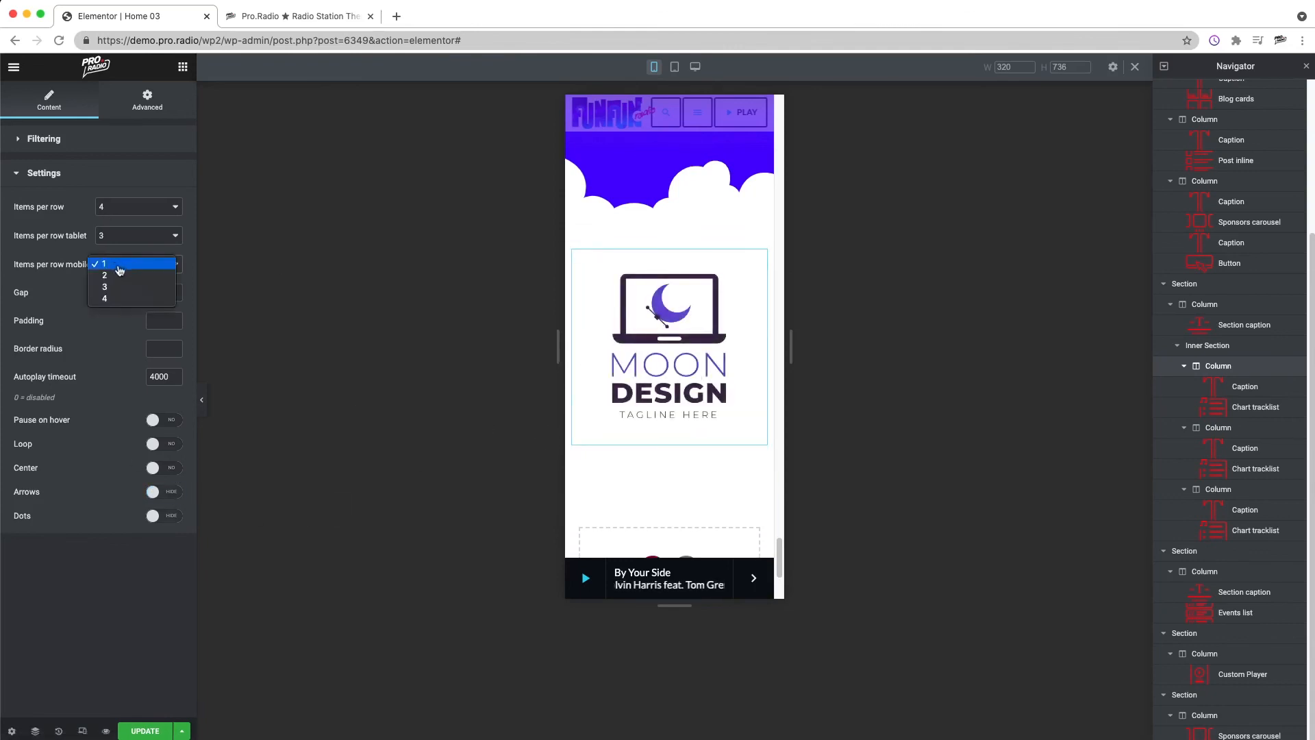
left_click(125, 275)
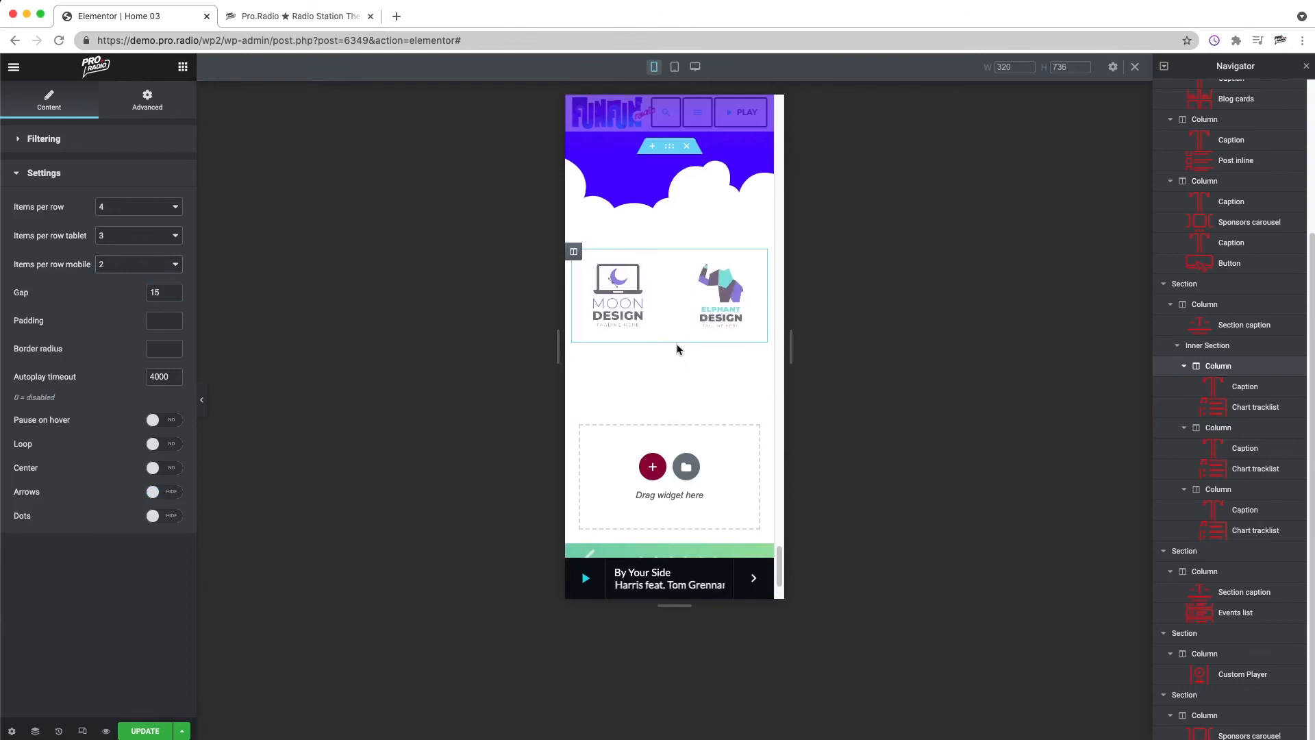
left_click(123, 264)
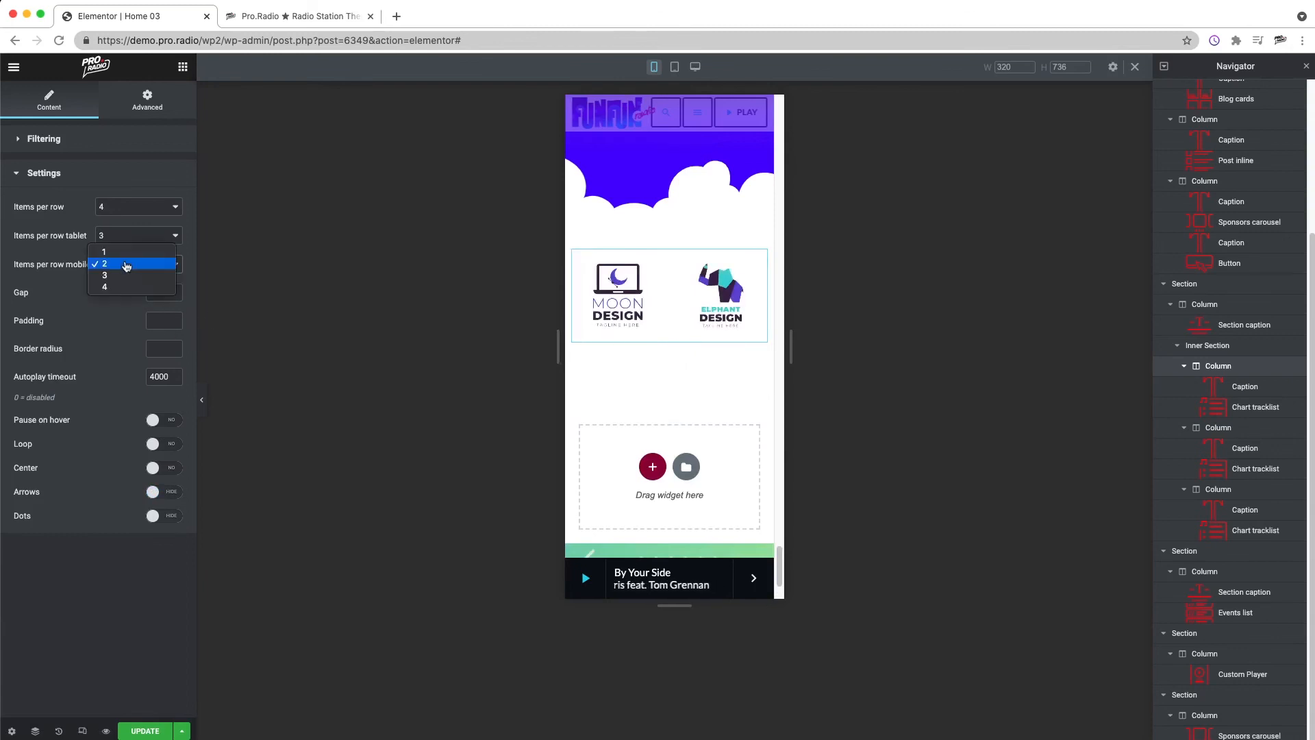
left_click(122, 283)
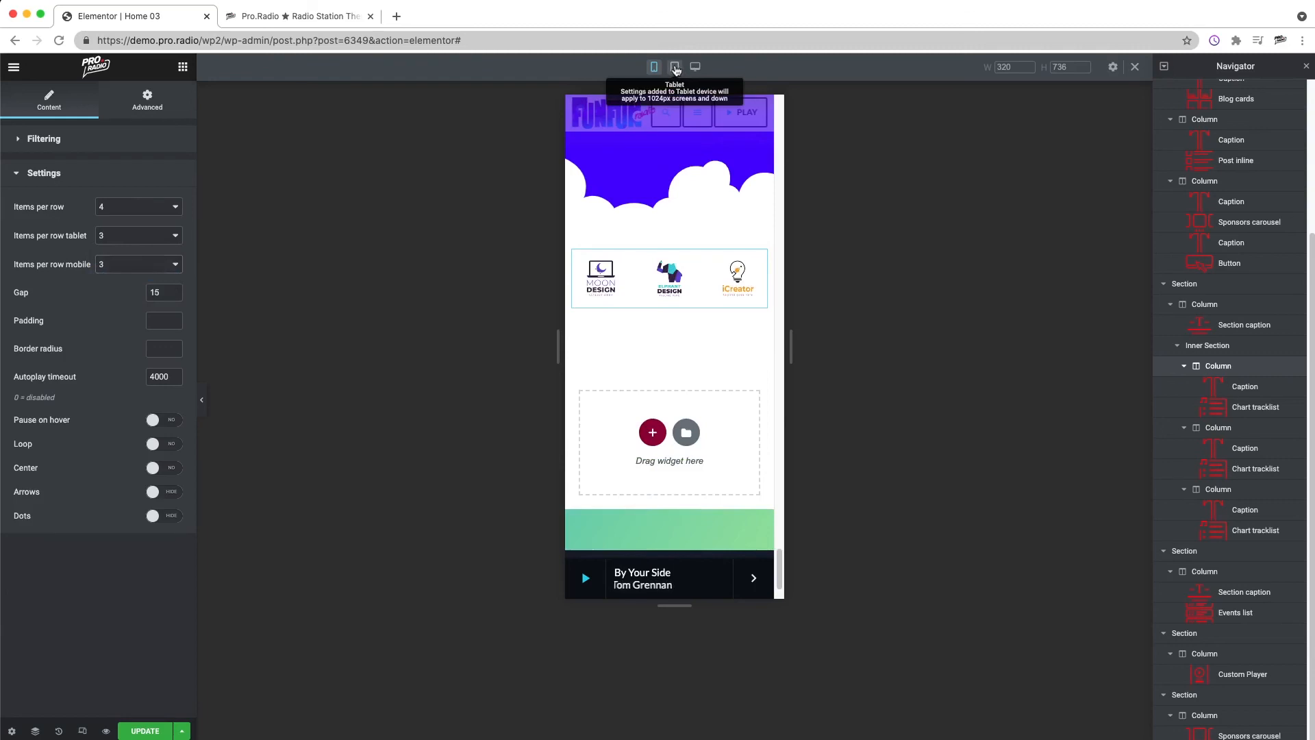
Step: Switch the preview to tablet size and clear the custom player's height value
left_click(675, 67)
scroll(758, 394, "up", 5)
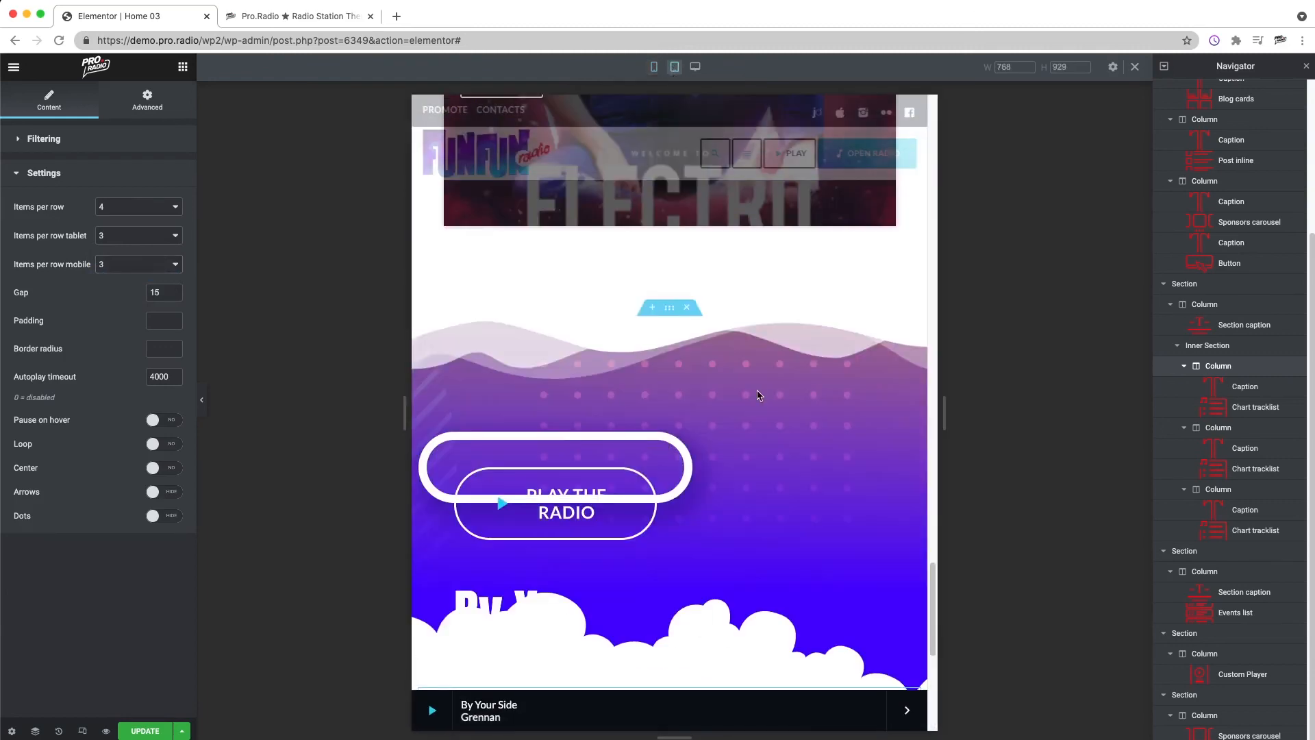
right_click(552, 473)
left_click(606, 482)
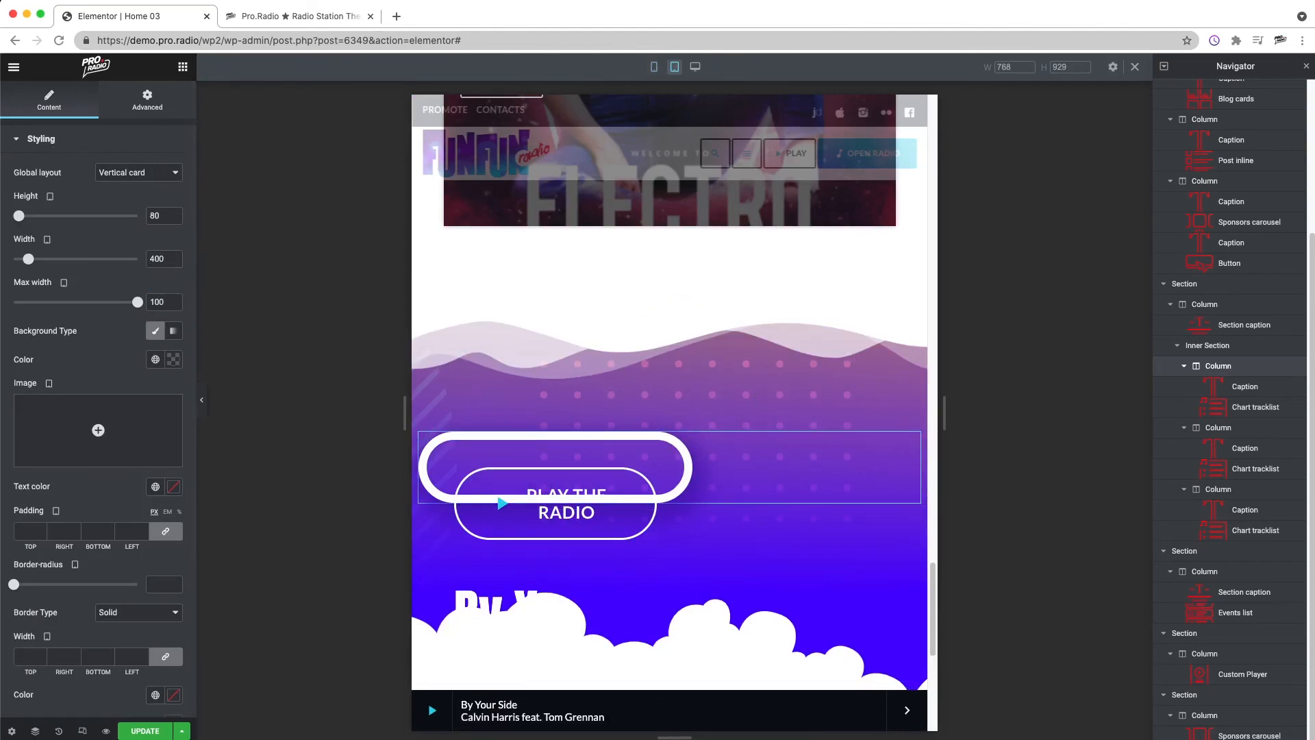
key("BackSpace")
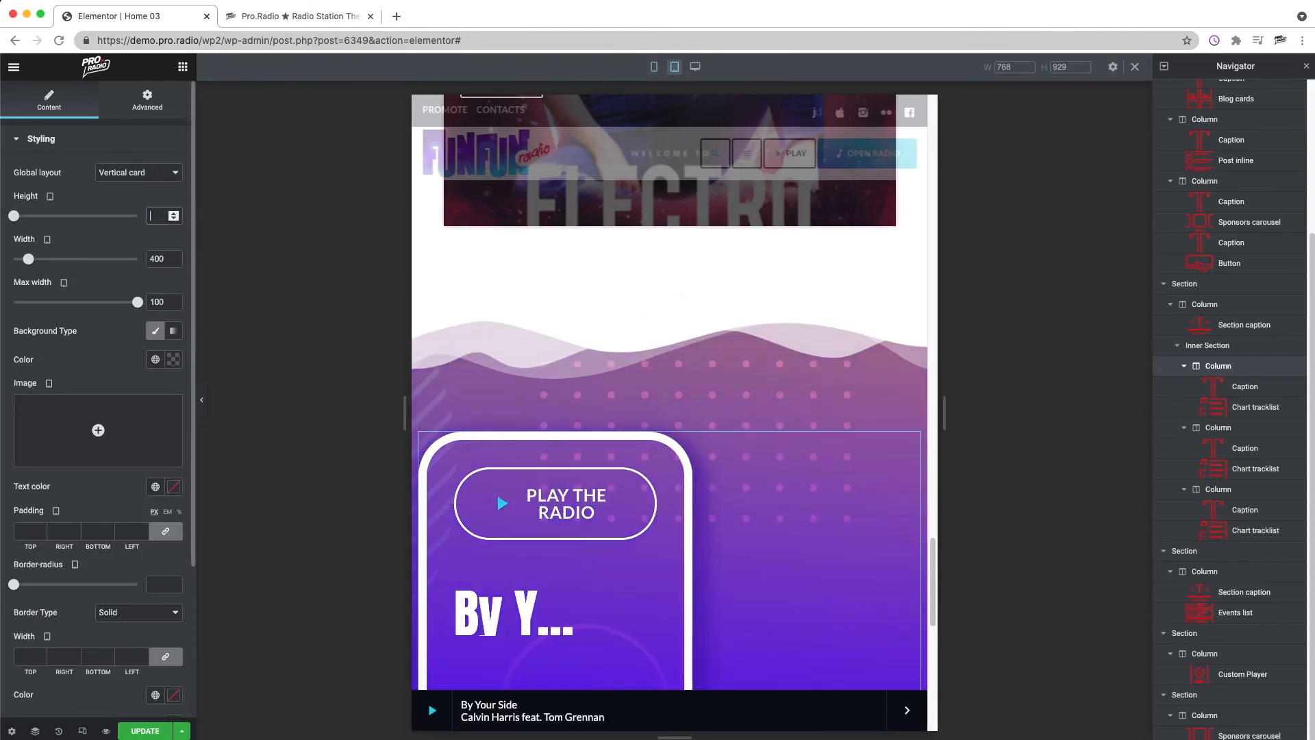
Step: Set the custom player's song title font size to 40 px for tablet
scroll(106, 258, "down", 5)
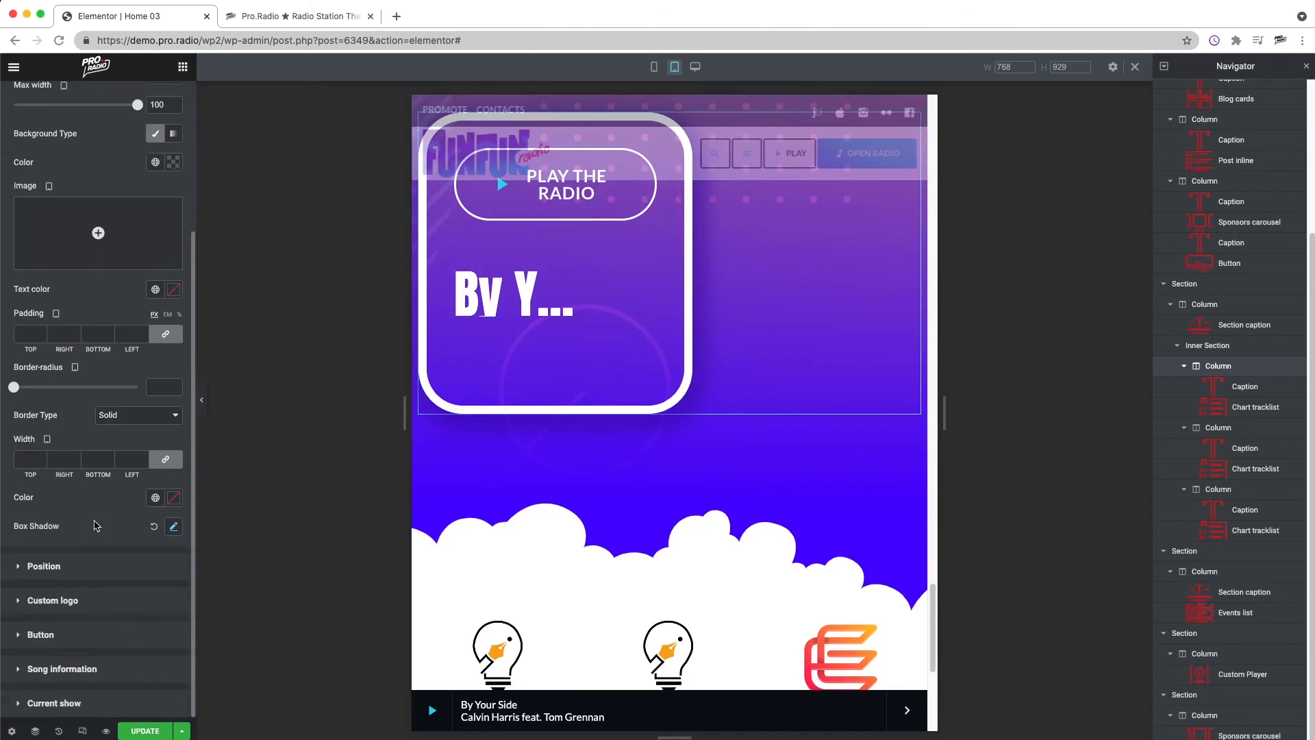
left_click(106, 668)
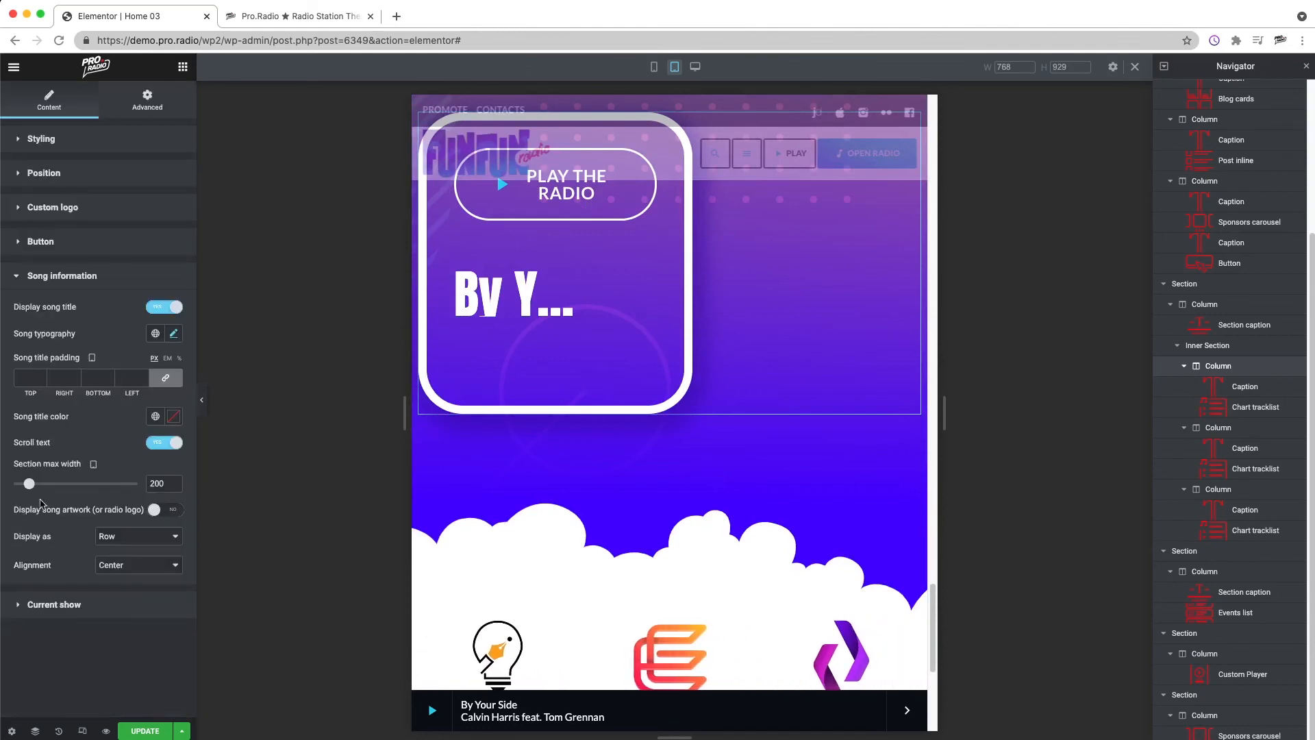
left_click(172, 334)
left_click(145, 433)
type("40")
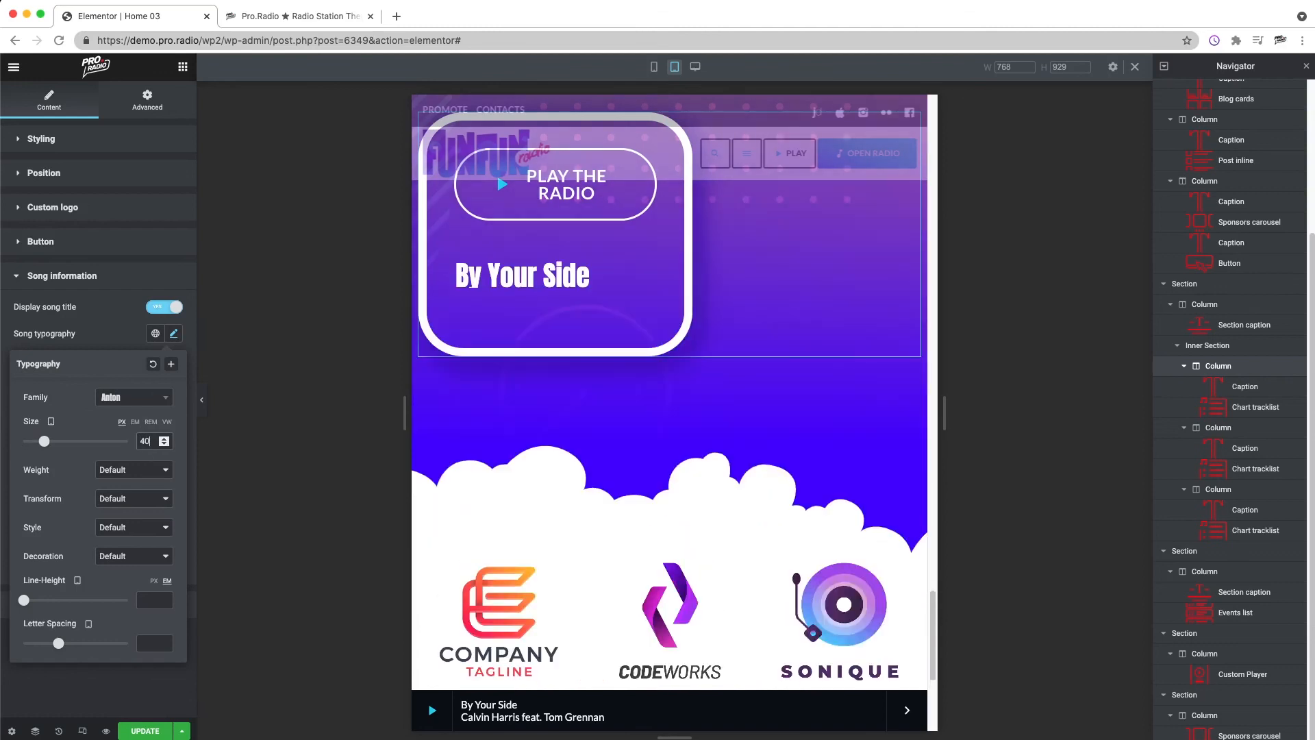
Step: Set the custom player's width to 2356 and its song information section's max width to 900 for tablet
left_click(75, 142)
left_click_drag(29, 259, 85, 258)
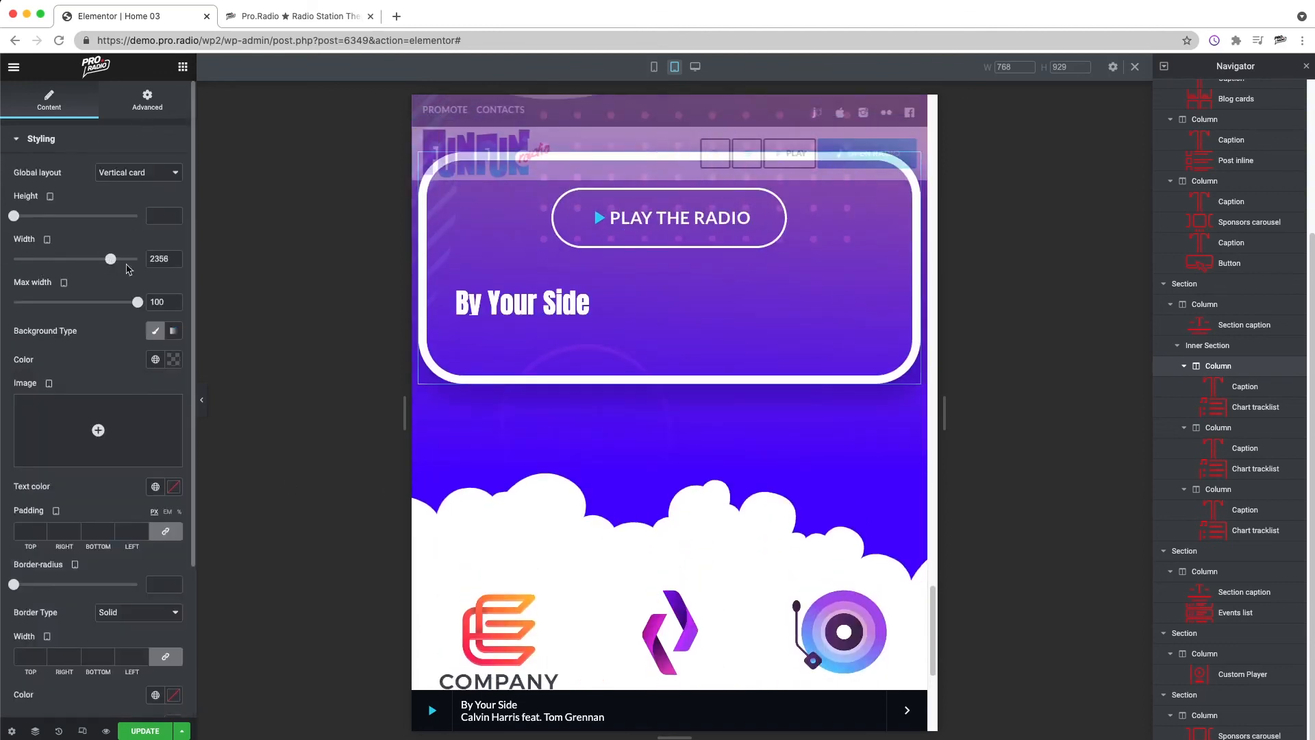
scroll(96, 550, "down", 5)
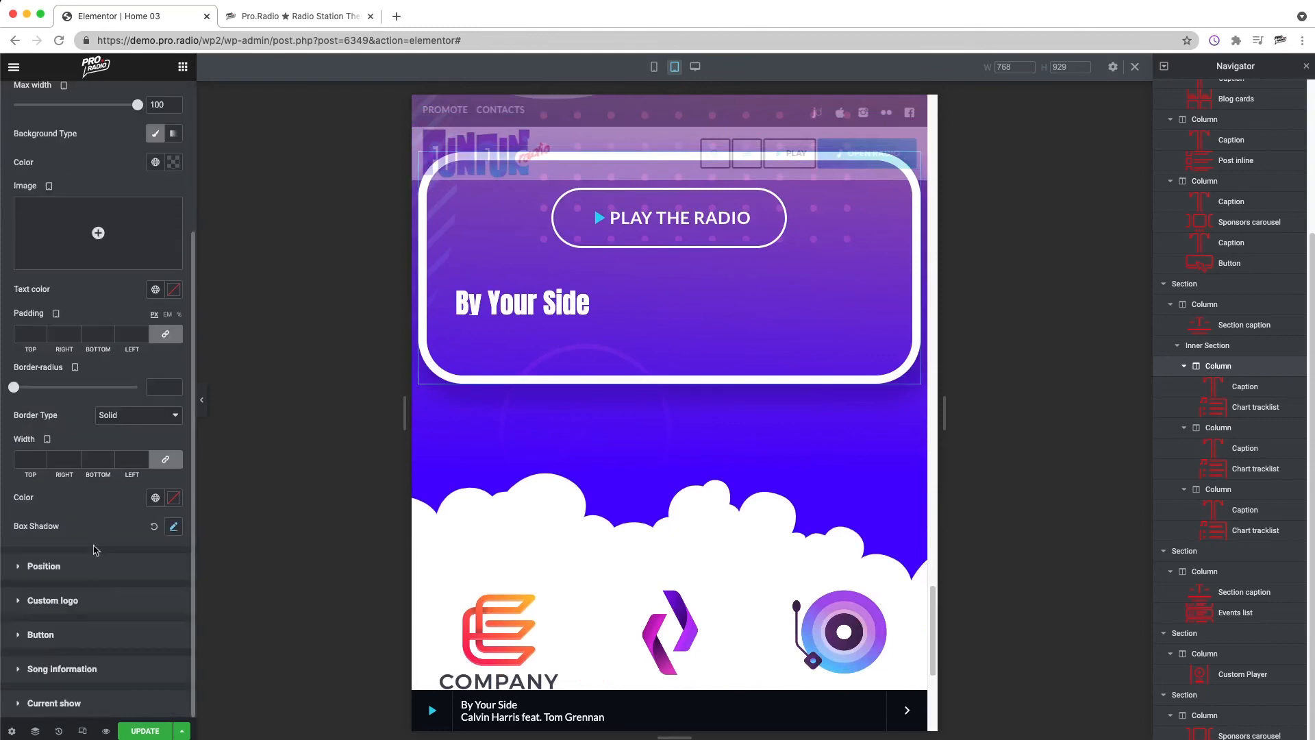
left_click(70, 670)
left_click_drag(29, 476, 142, 486)
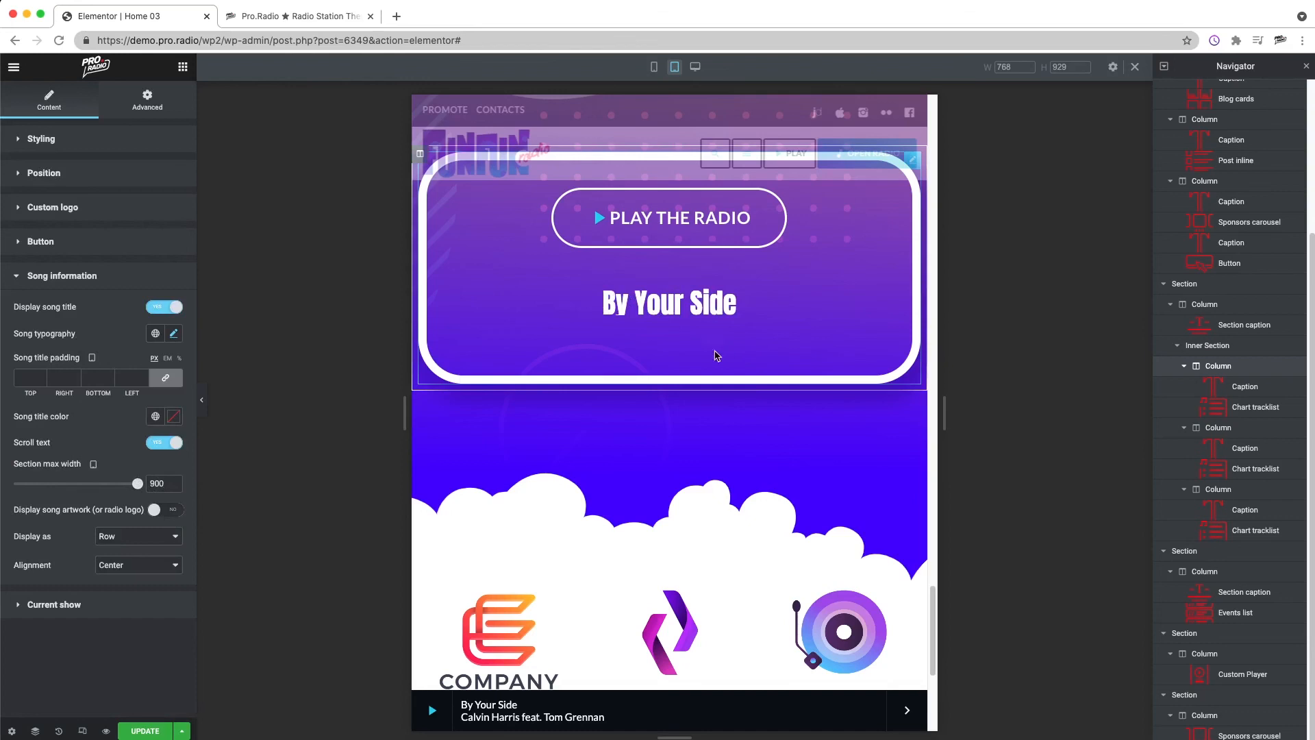
Step: Set the custom player's inner padding to 50 px on all four sides for tablet
scroll(691, 344, "up", 1)
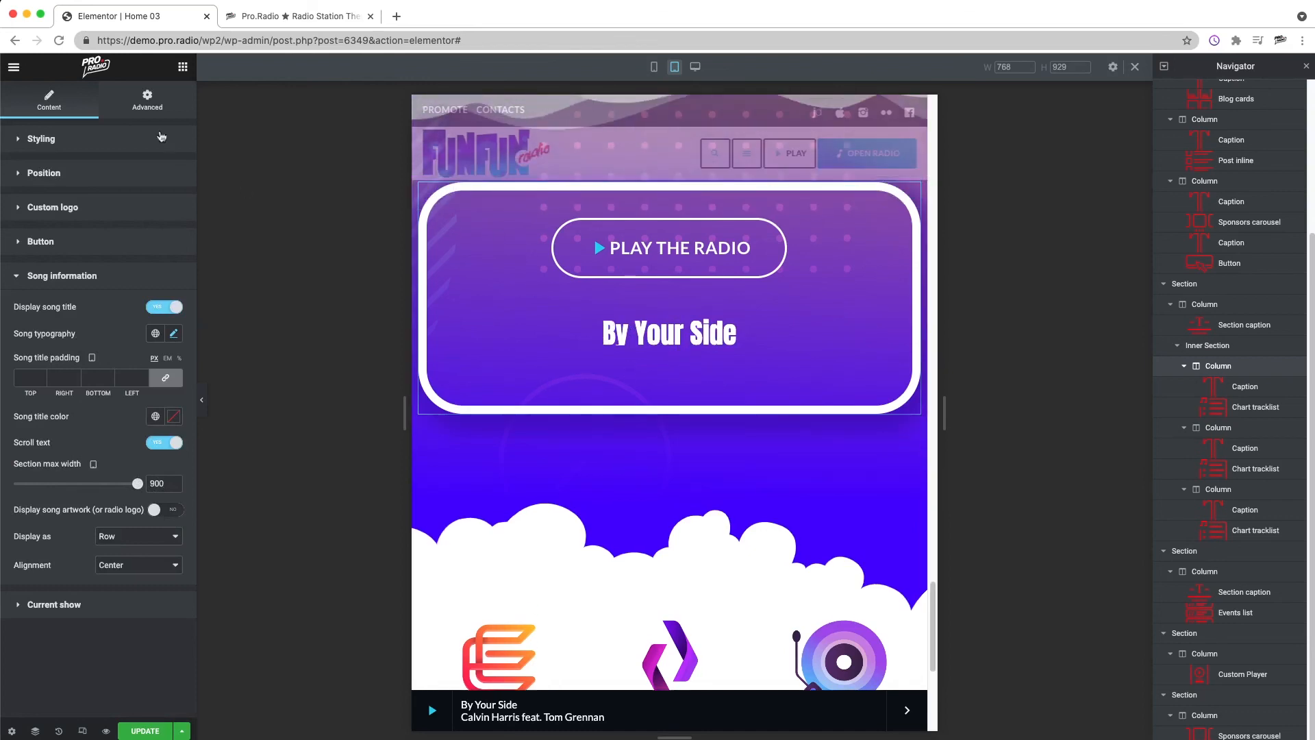
left_click(84, 139)
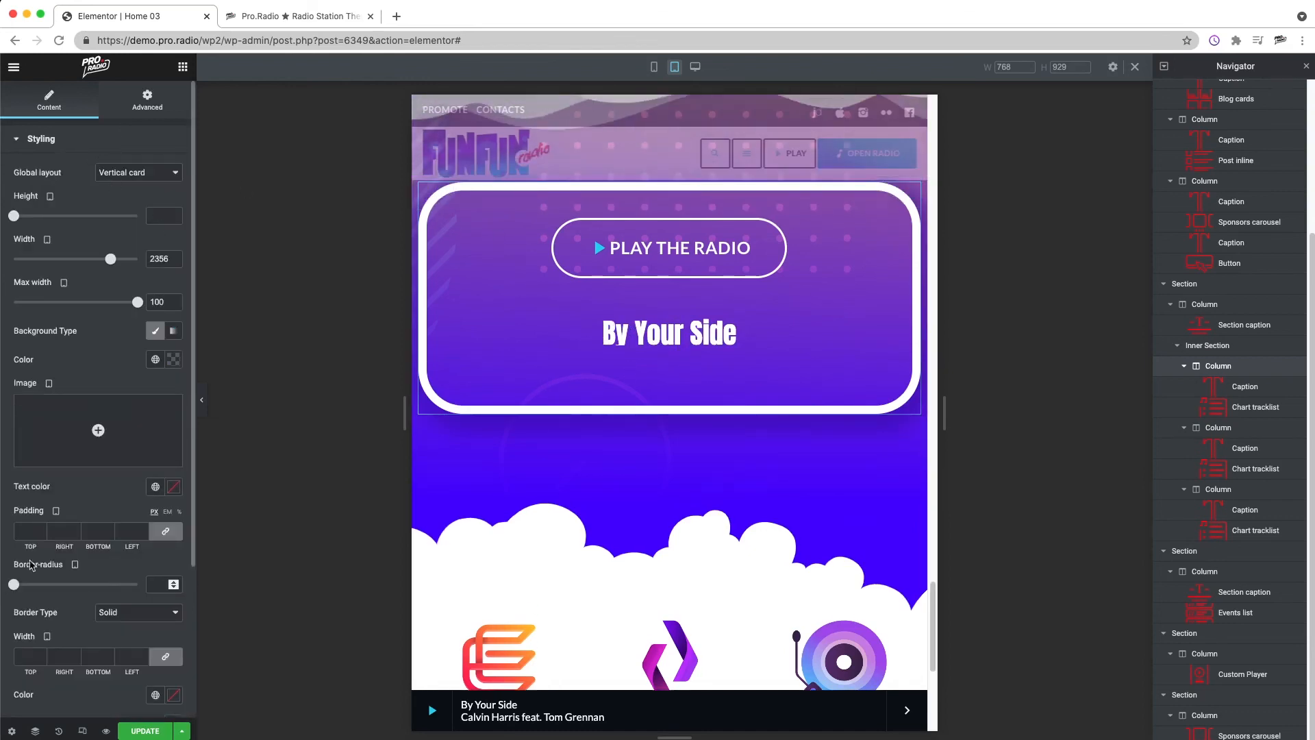
left_click(30, 531)
type("30")
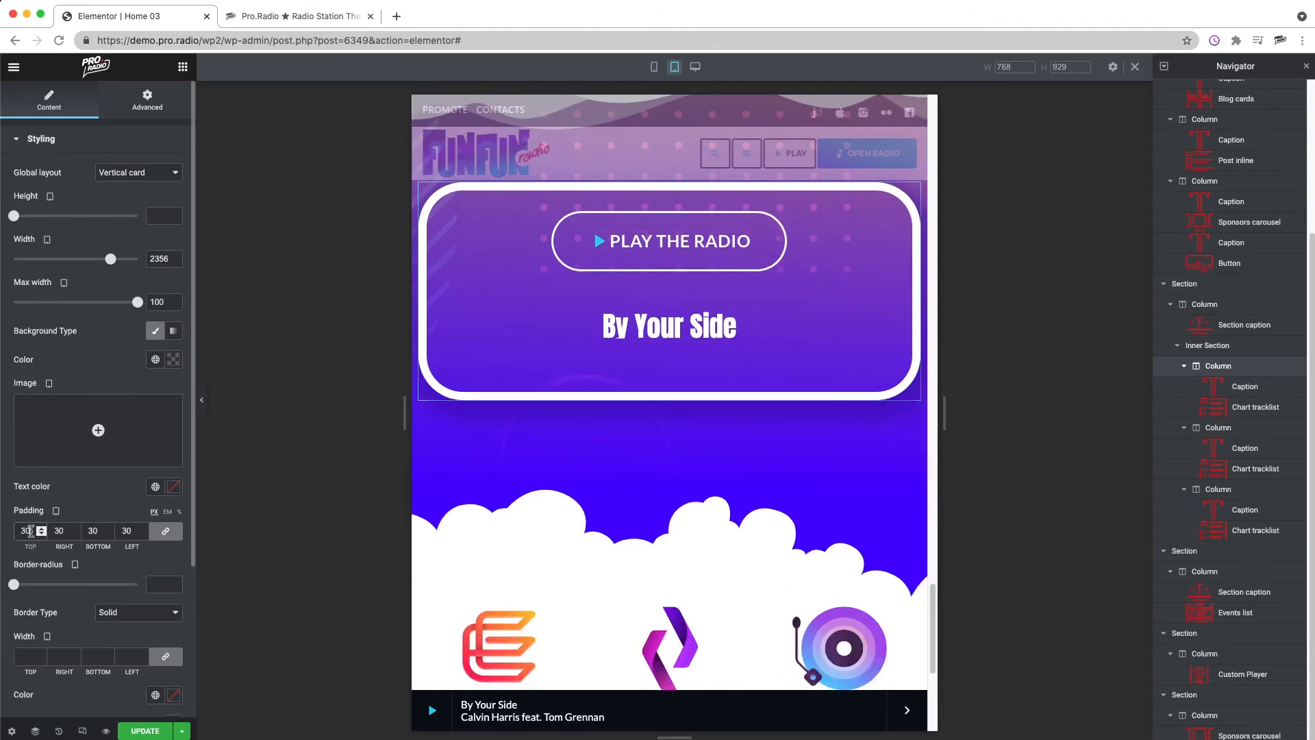
type("5")
Step: Set the padding of the column holding the custom player to 30 px on all sides for tablet and update the page
scroll(807, 423, "up", 3)
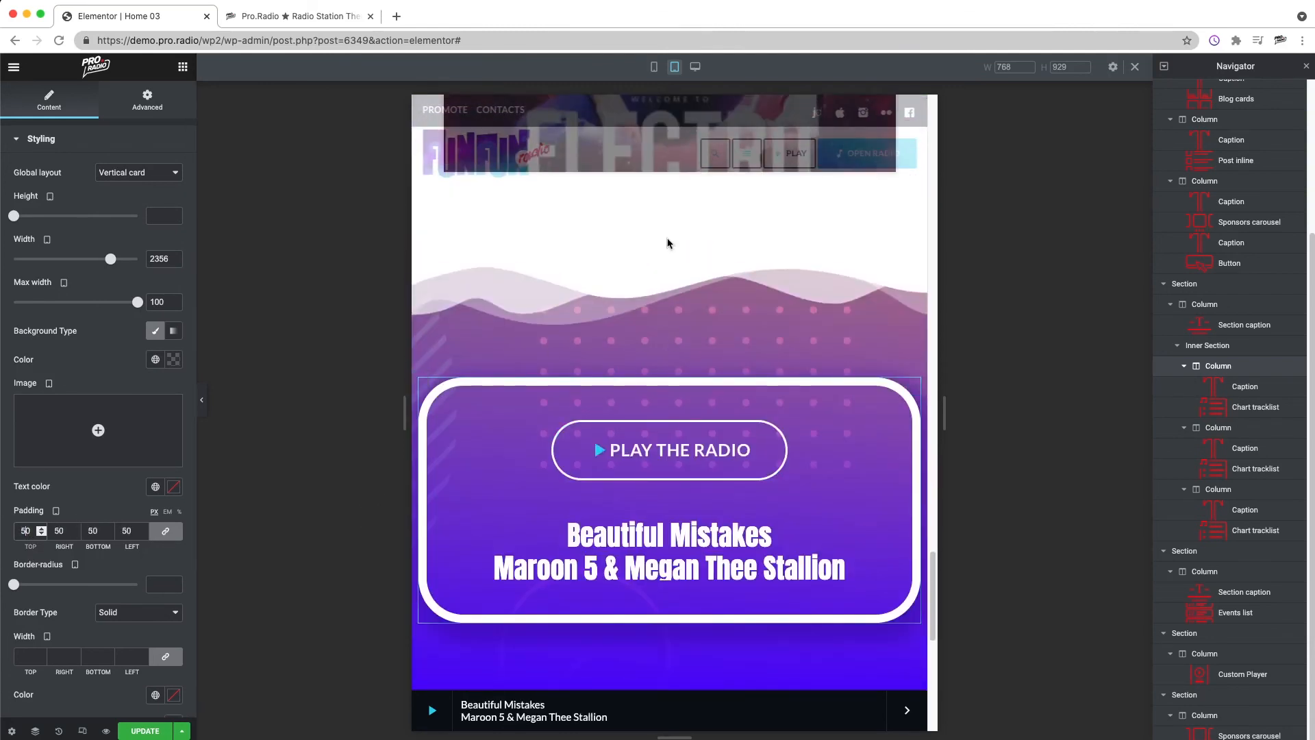
right_click(654, 299)
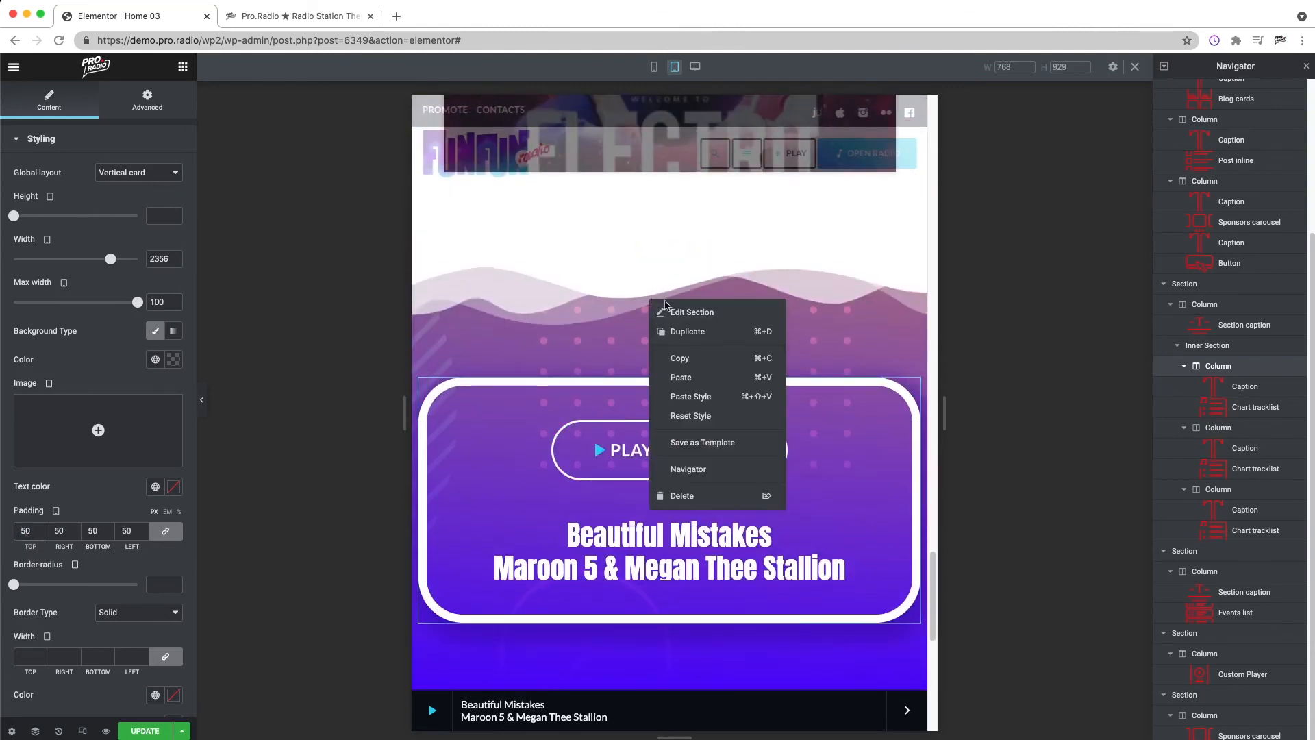
left_click(678, 309)
left_click(419, 379)
left_click(163, 100)
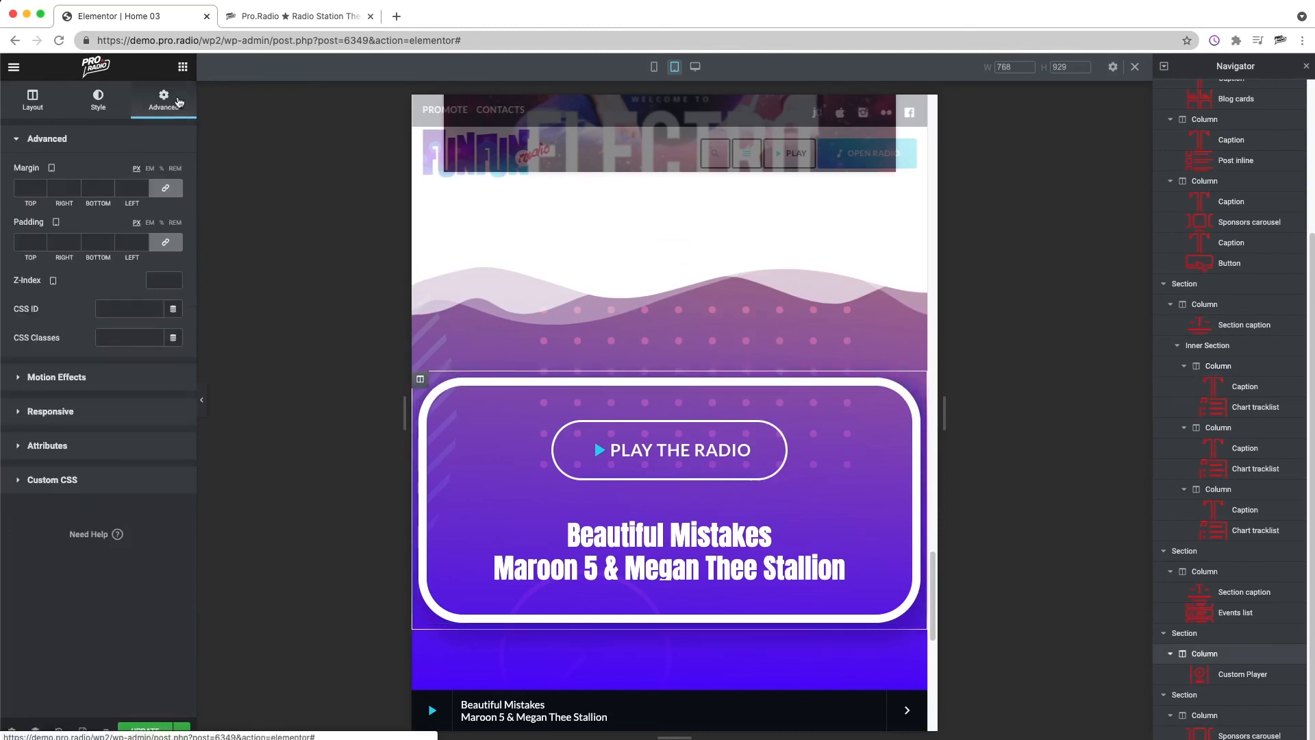
type("30")
scroll(889, 520, "down", 10)
left_click(158, 732)
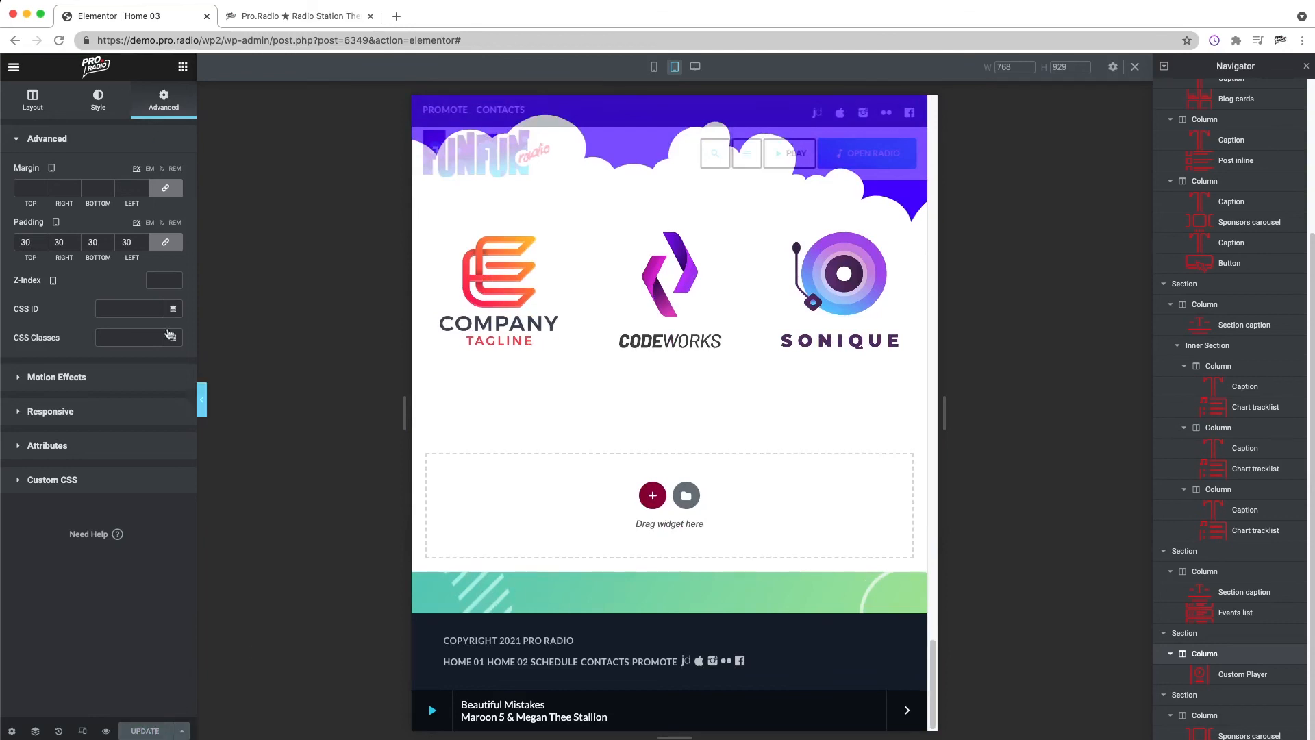
Step: View the published Home 03 page and test playback of Sunshine in the first chart and Super Natural in the second
left_click(14, 67)
left_click(106, 277)
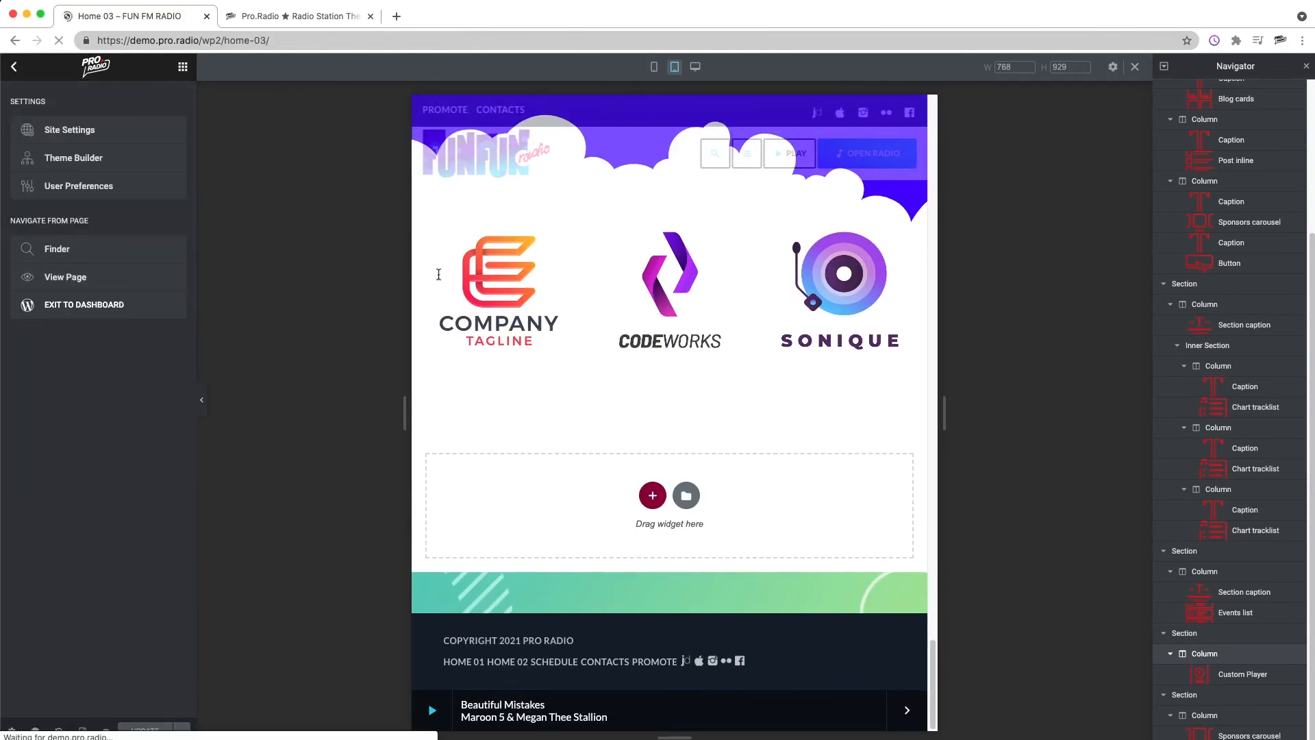
scroll(902, 621, "down", 15)
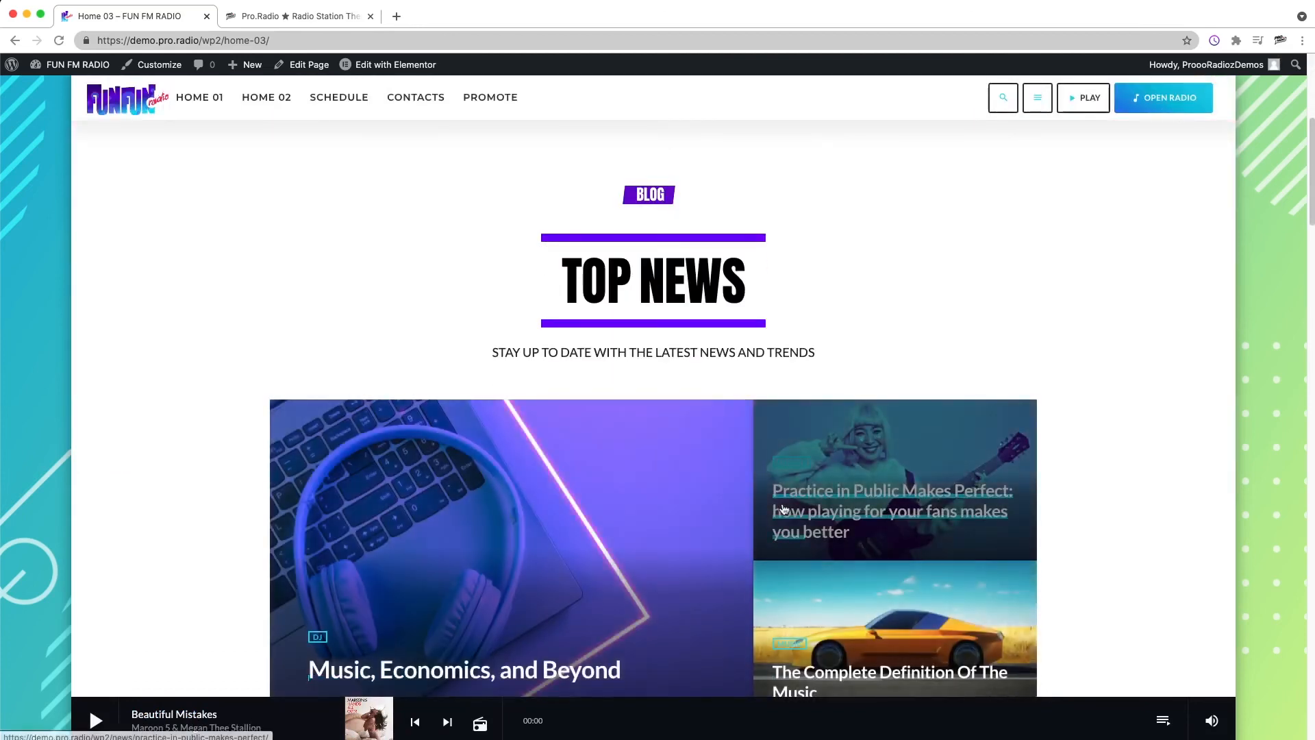
scroll(879, 263, "down", 7)
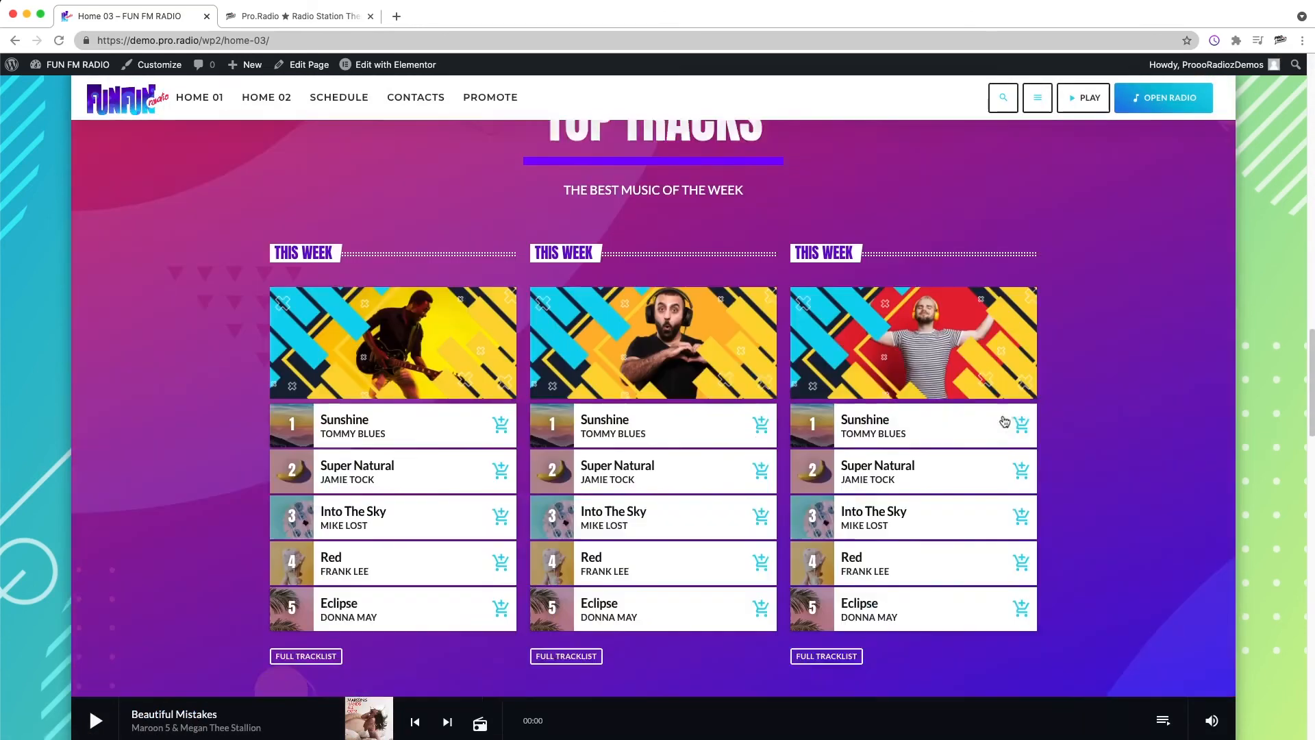
left_click(429, 387)
left_click(648, 428)
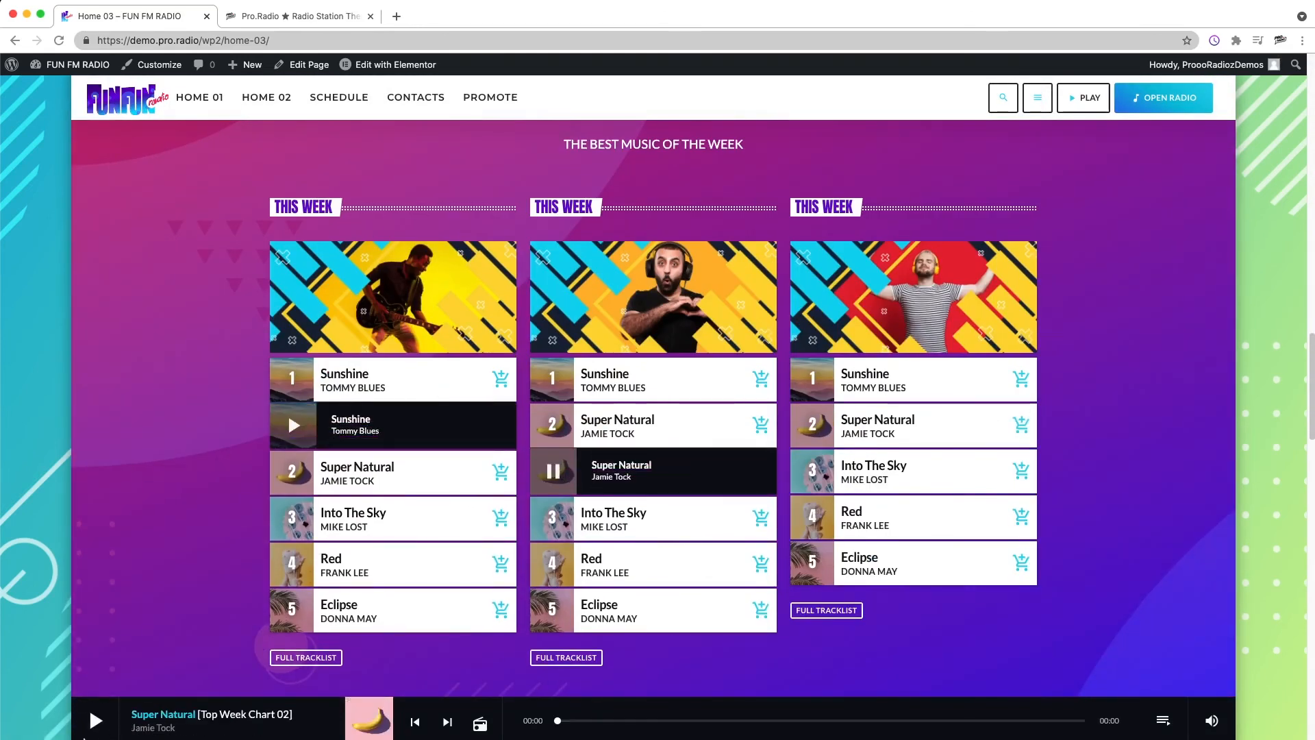
Step: Start the radio from the custom player on the live page and review the remaining sections
scroll(842, 543, "down", 8)
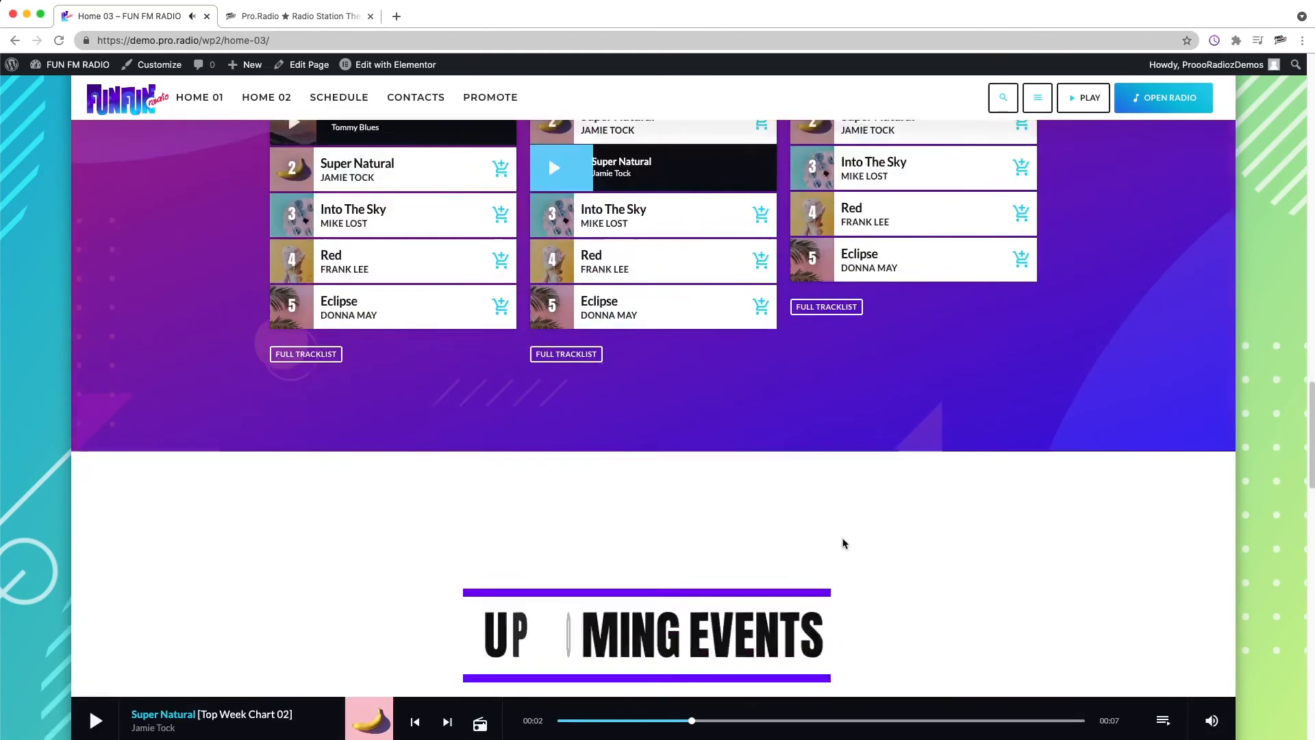
scroll(881, 461, "down", 12)
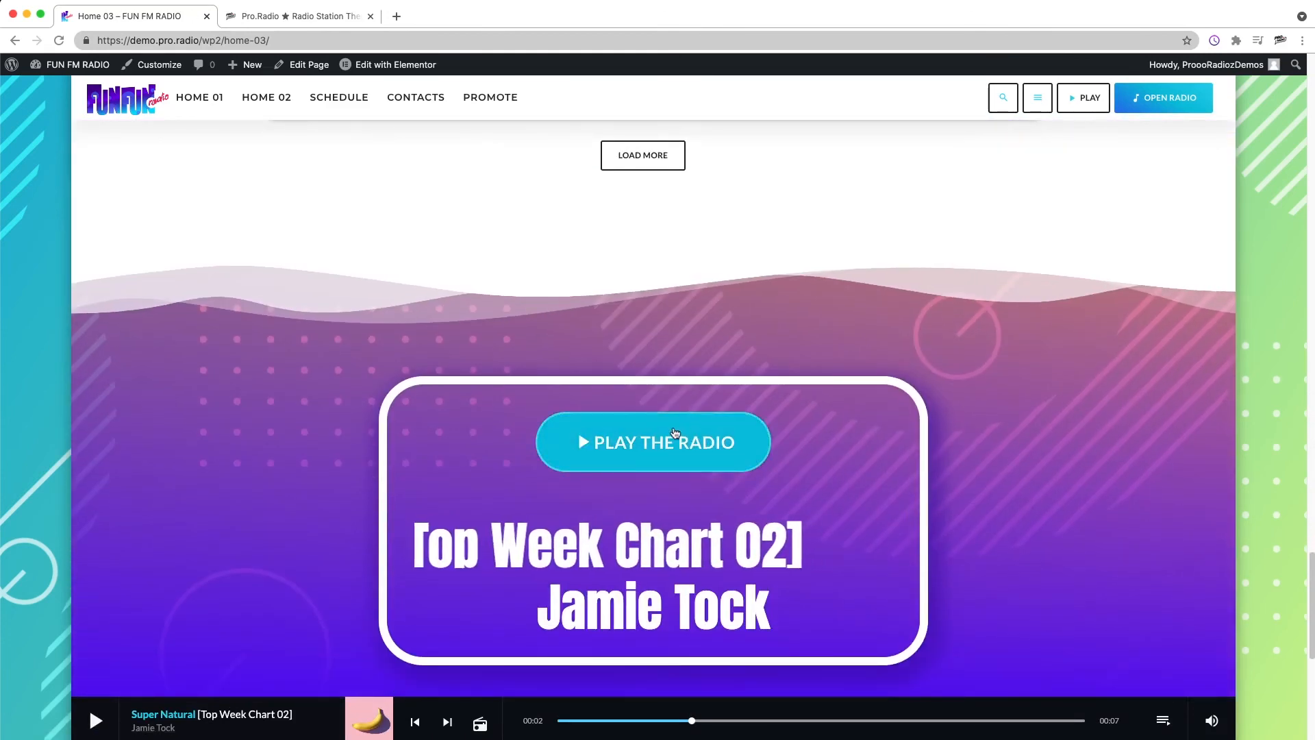
left_click(634, 446)
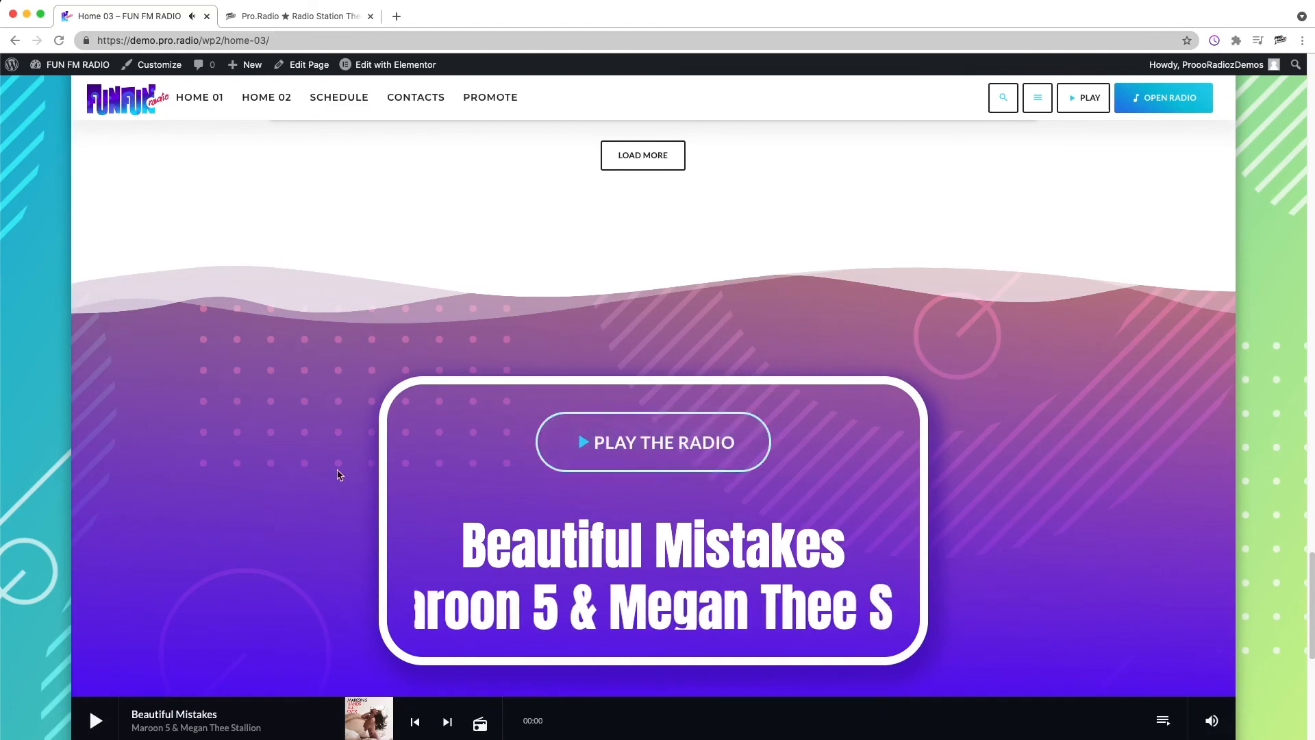
scroll(425, 477, "down", 6)
scroll(425, 478, "down", 1)
scroll(671, 486, "up", 20)
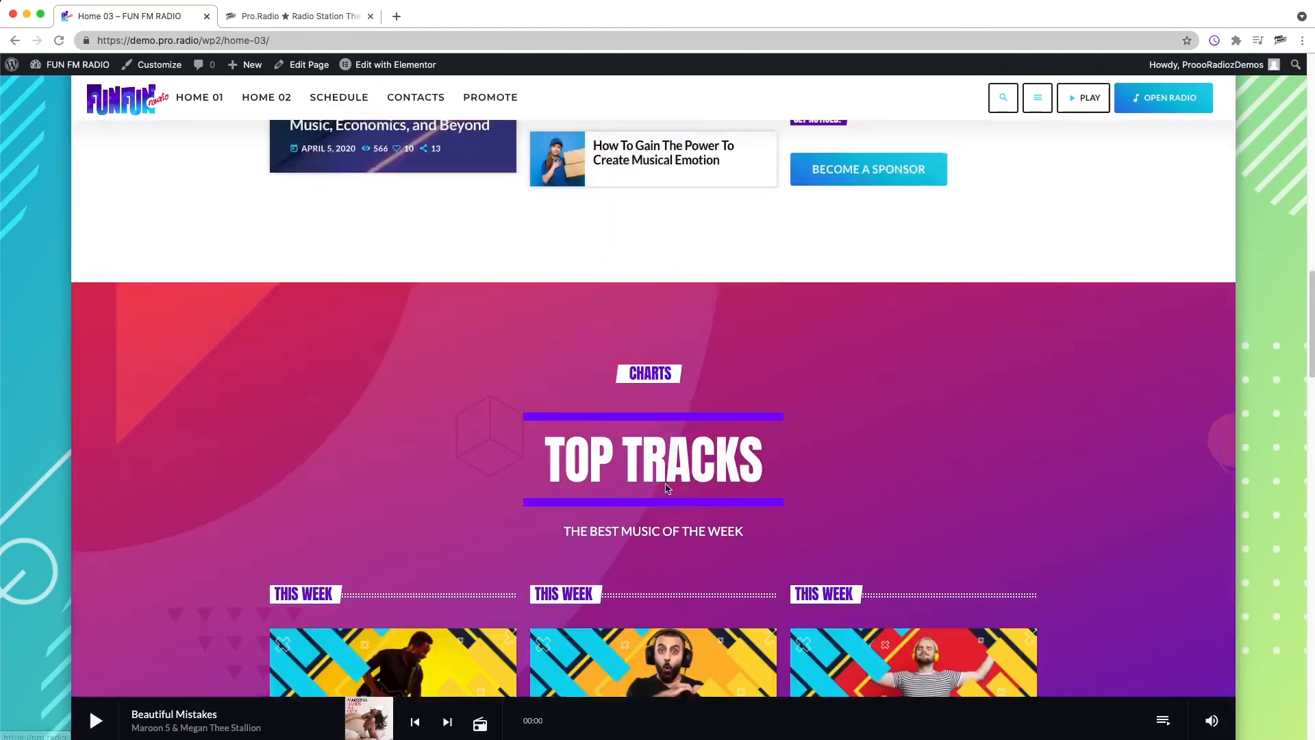